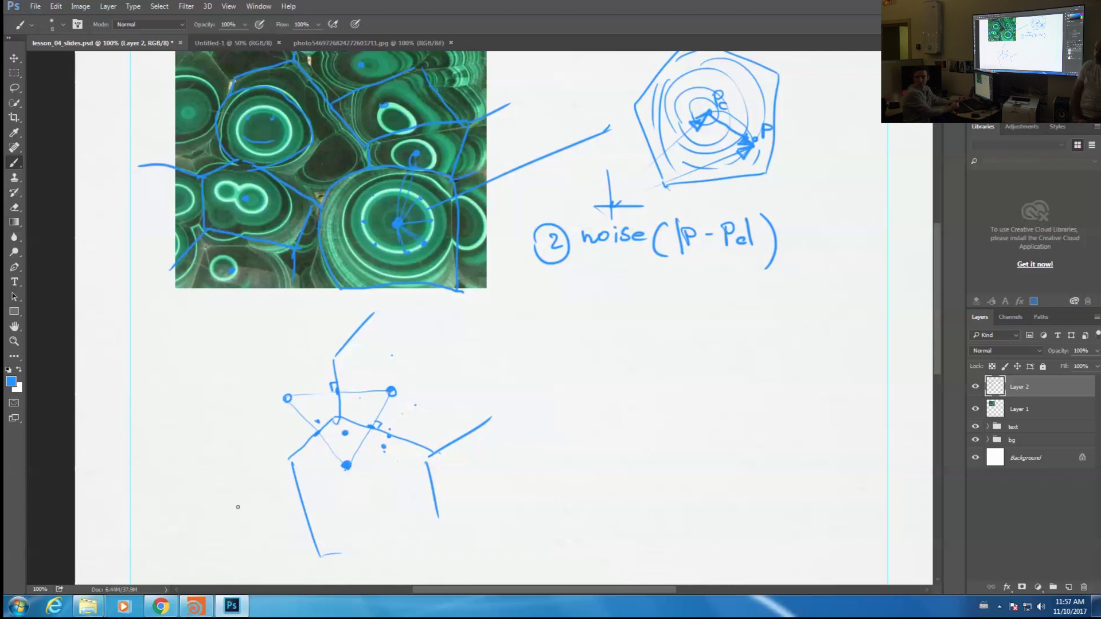
Circle the upper two centre points of the triangle in the Voronoi sketch
{"action": "left_click_drag", "start_coordinate": [392, 382], "coordinate": [383, 386]}
{"action": "left_click_drag", "start_coordinate": [288, 390], "coordinate": [280, 395]}
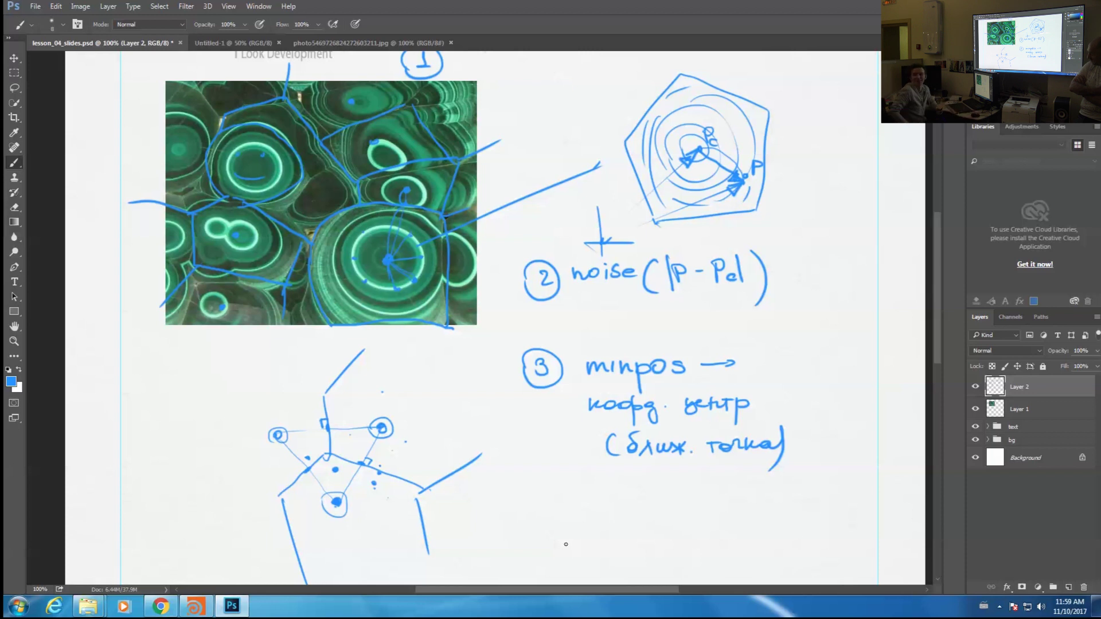
Switch to Houdini and add a Grid object to the scene
{"action": "key", "text": "alt+Tab"}
{"action": "key", "text": "Tab"}
{"action": "type", "text": "gr"}
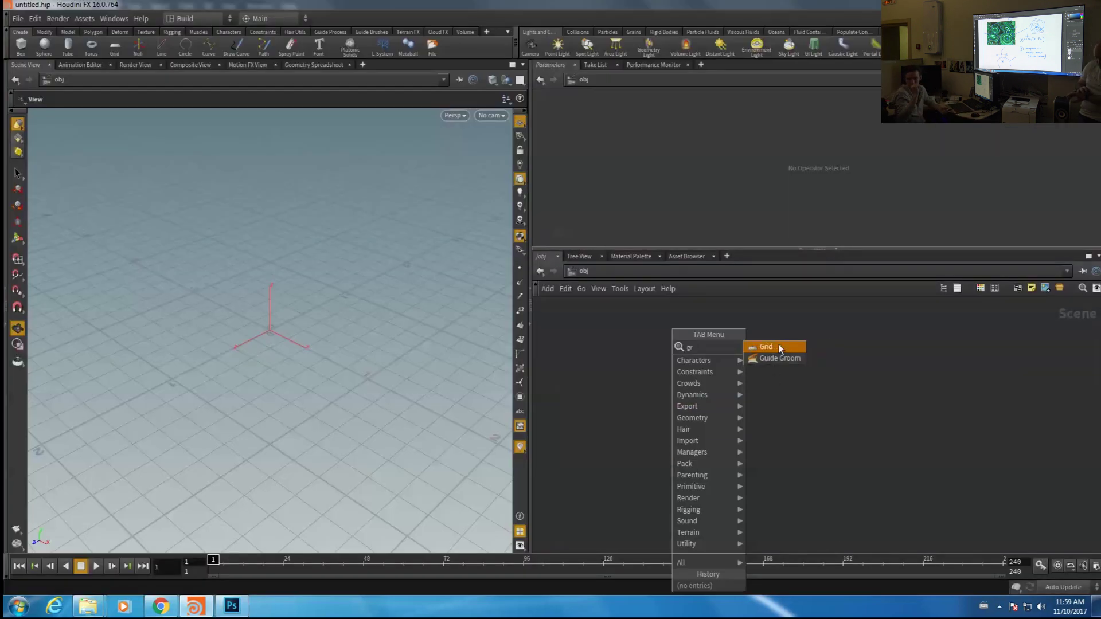
{"action": "left_click", "coordinate": [779, 345]}
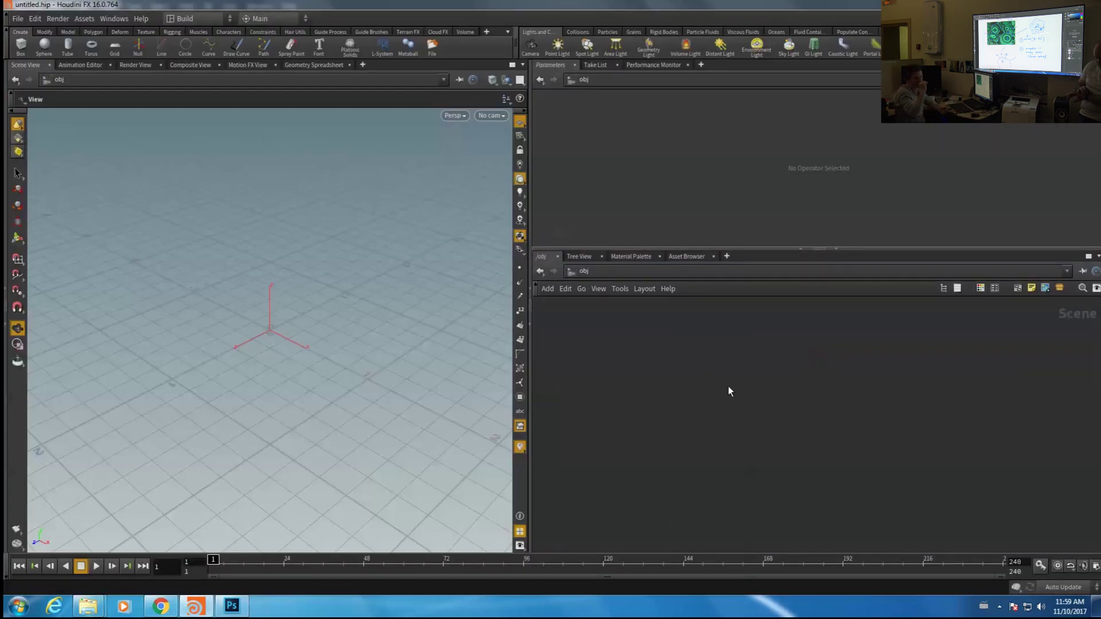
{"action": "left_click", "coordinate": [731, 381]}
Set the grid's rows and columns to 500 each
{"action": "type", "text": "5"}
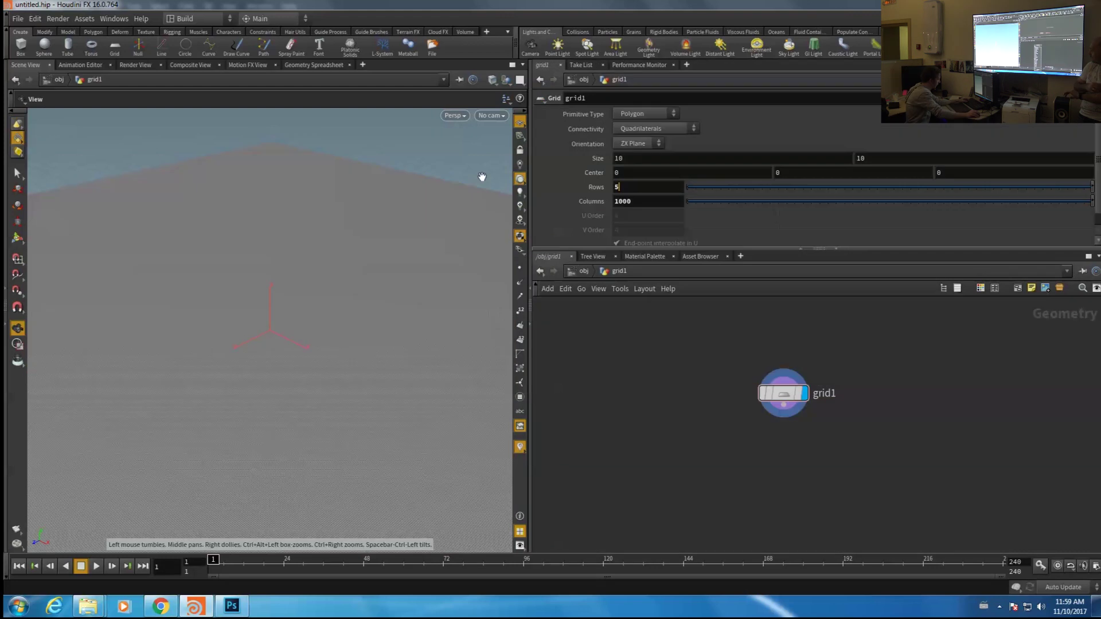
{"action": "type", "text": "00"}
{"action": "key", "text": "Tab"}
{"action": "type", "text": "500"}
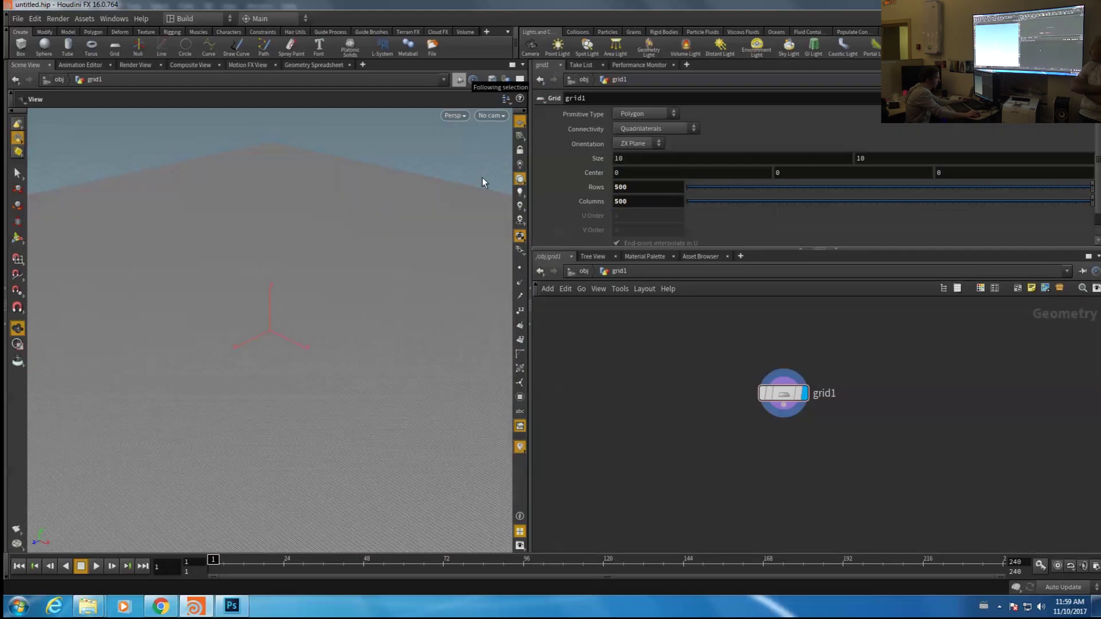
{"action": "key", "text": "Return"}
Add a Point VOP node below the grid node and open its network
{"action": "key", "text": "Tab"}
{"action": "type", "text": "pv"}
{"action": "key", "text": "Return"}
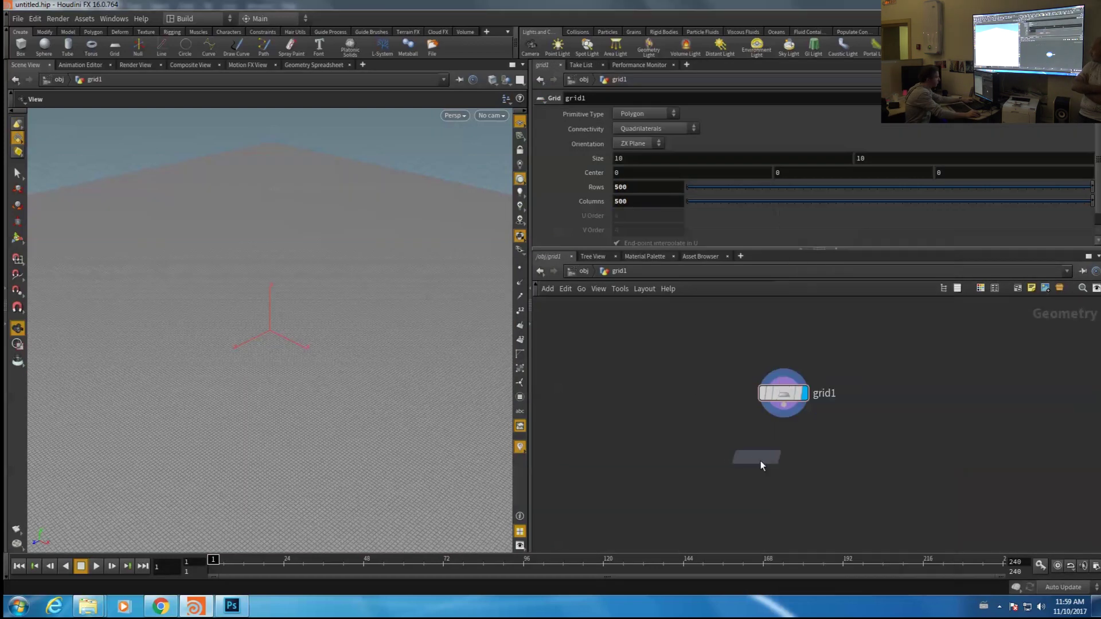
{"action": "left_click", "coordinate": [795, 439]}
{"action": "double_click", "coordinate": [794, 439]}
Add a Voronoi Noise node and wire the global P output into its pos input
{"action": "key", "text": "Tab"}
{"action": "type", "text": "vor"}
{"action": "left_click", "coordinate": [850, 210]}
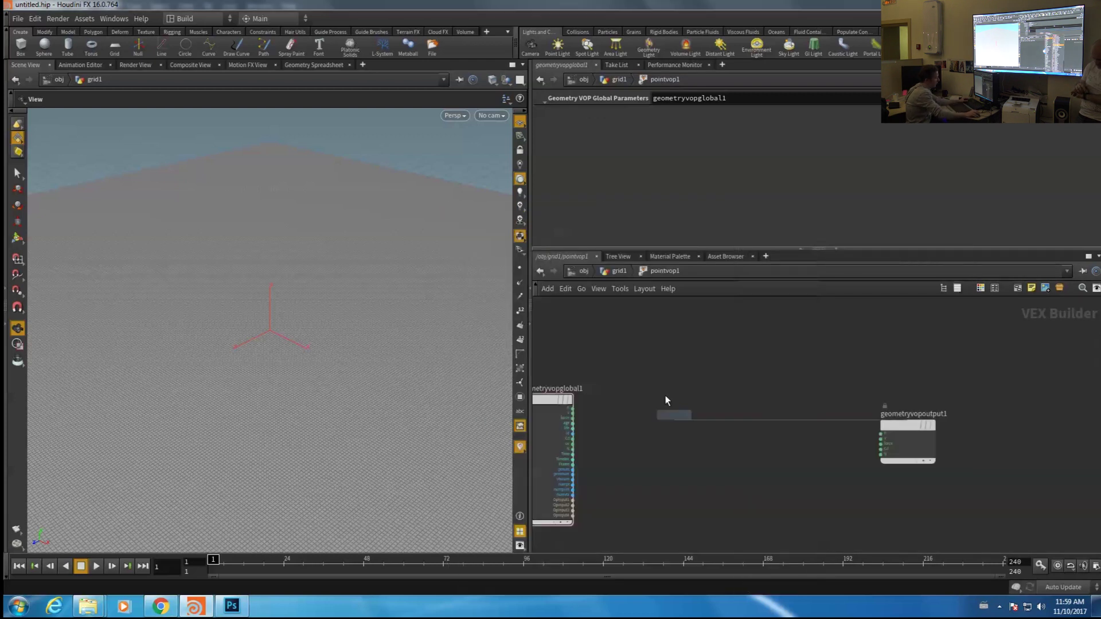
{"action": "left_click", "coordinate": [664, 410]}
{"action": "middle_click_drag", "start_coordinate": [624, 408], "coordinate": [626, 408]}
{"action": "right_click_drag", "start_coordinate": [626, 408], "coordinate": [626, 427]}
{"action": "middle_click_drag", "start_coordinate": [579, 406], "coordinate": [736, 394]}
{"action": "left_click", "coordinate": [707, 391]}
{"action": "left_click", "coordinate": [819, 391]}
Connect the Voronoi Noise dist1 output to Cd on the geometry output and frame the whole grid
{"action": "middle_click_drag", "start_coordinate": [945, 404], "coordinate": [703, 404]}
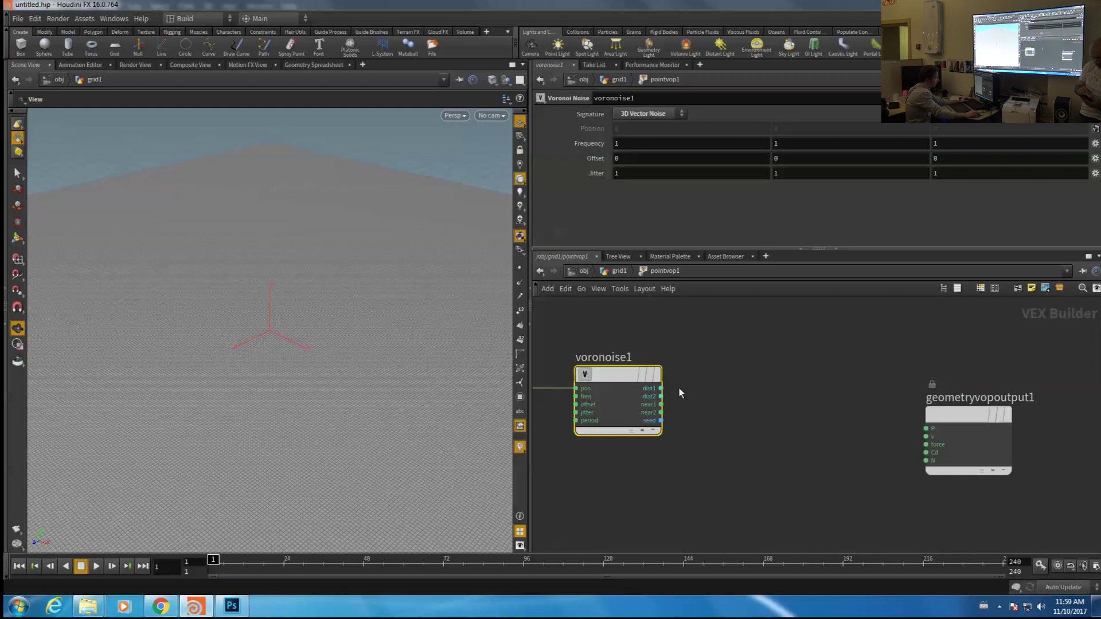
{"action": "left_click", "coordinate": [660, 388]}
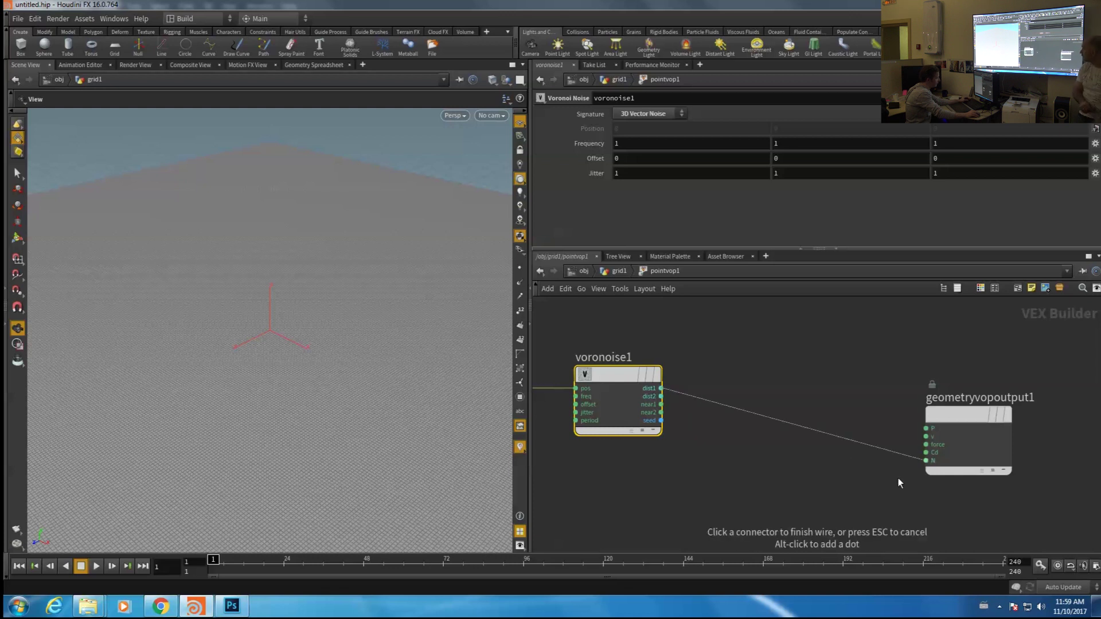
{"action": "left_click", "coordinate": [926, 452]}
{"action": "right_click_drag", "start_coordinate": [147, 327], "coordinate": [219, 327]}
{"action": "left_click_drag", "start_coordinate": [219, 328], "coordinate": [221, 358]}
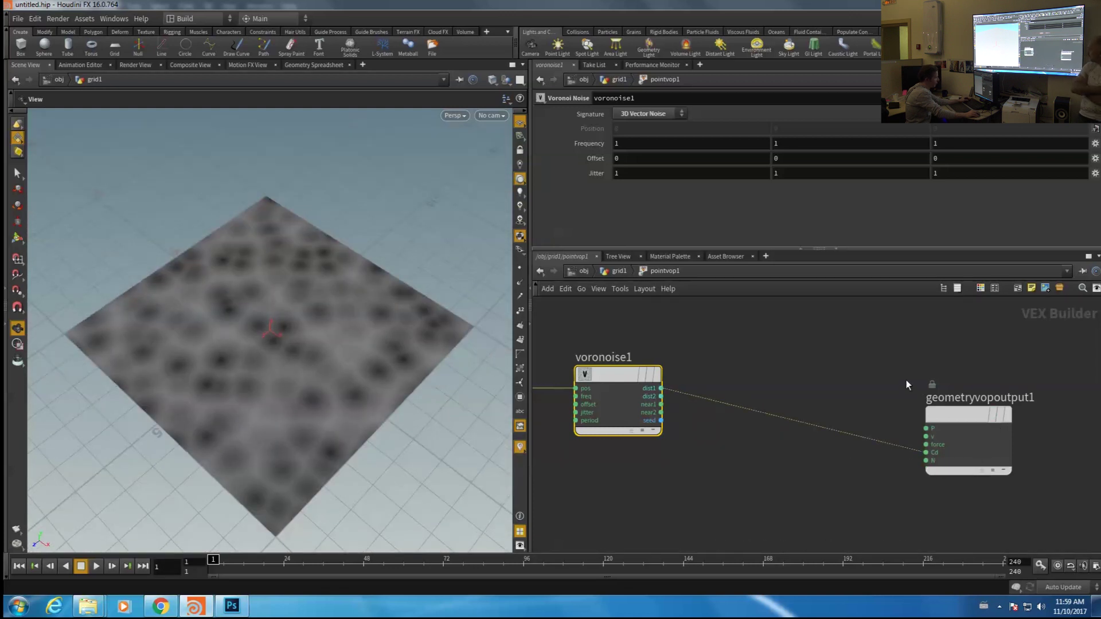
Add an Anti-Aliased Noise node between the Voronoi Noise and the geometry output, checking the malachite reference in Photoshop first
{"action": "middle_click_drag", "start_coordinate": [906, 385], "coordinate": [857, 425]}
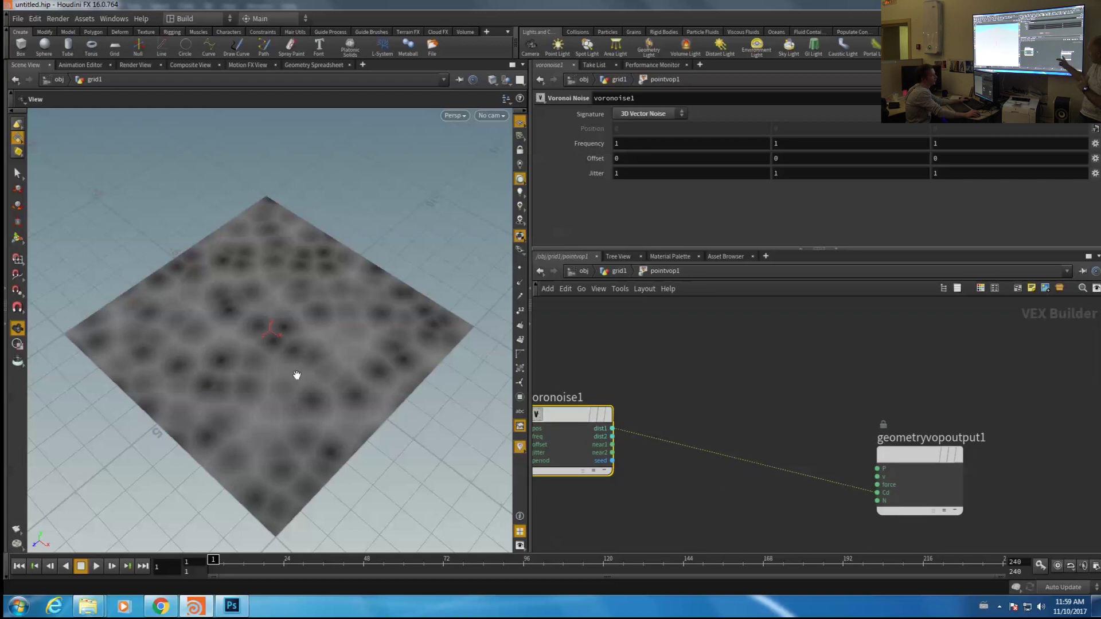
{"action": "key", "text": "Tab"}
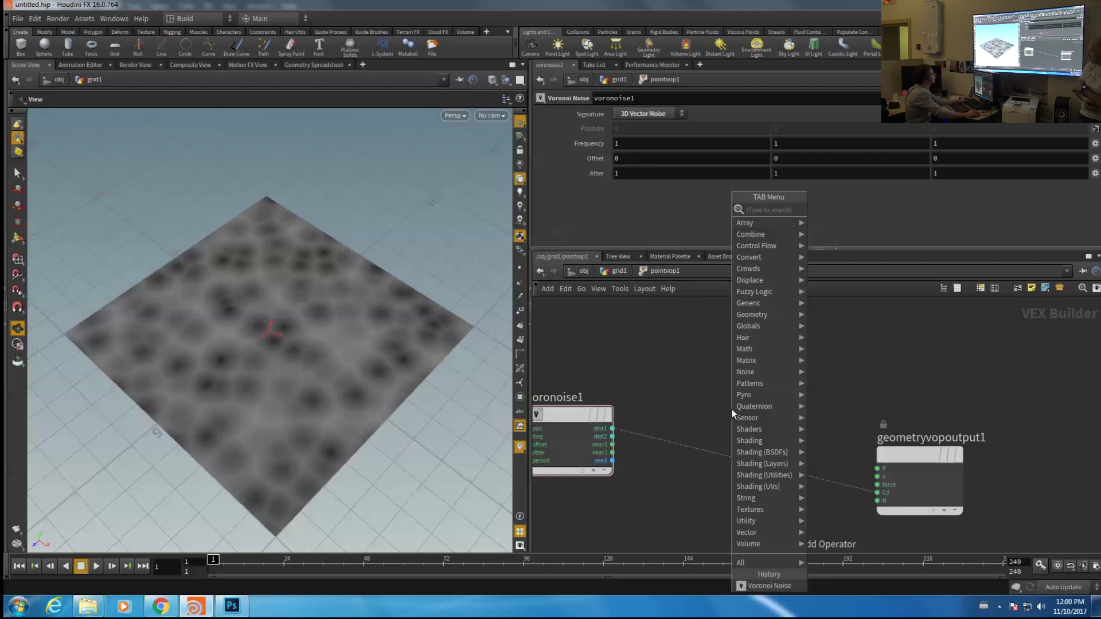
{"action": "left_click", "coordinate": [224, 609]}
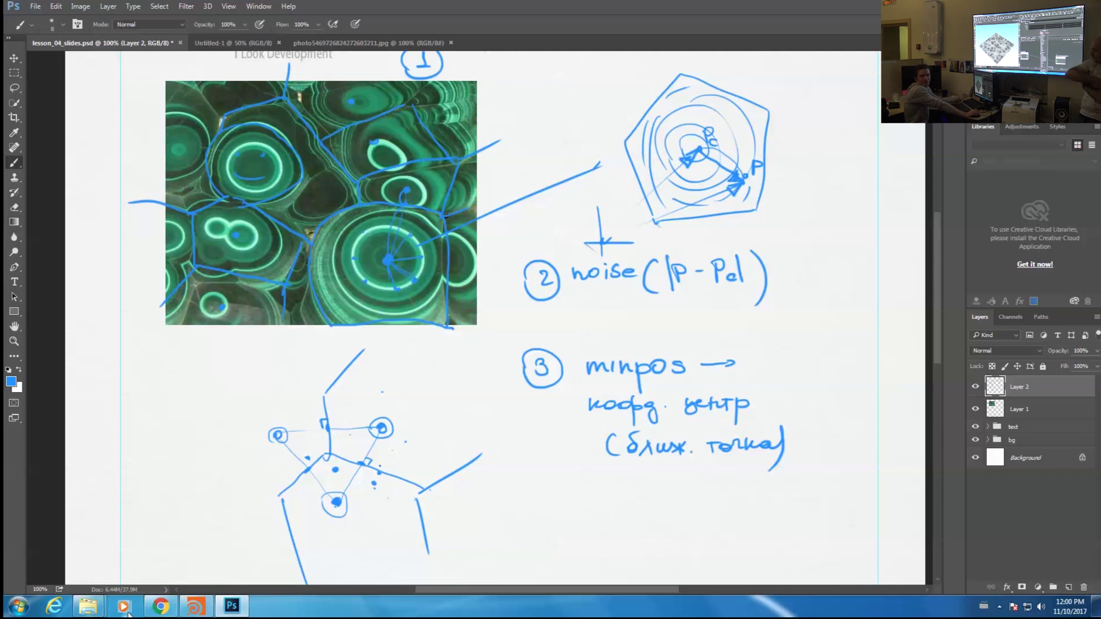
{"action": "left_click", "coordinate": [195, 607]}
{"action": "key", "text": "Tab"}
{"action": "type", "text": "an"}
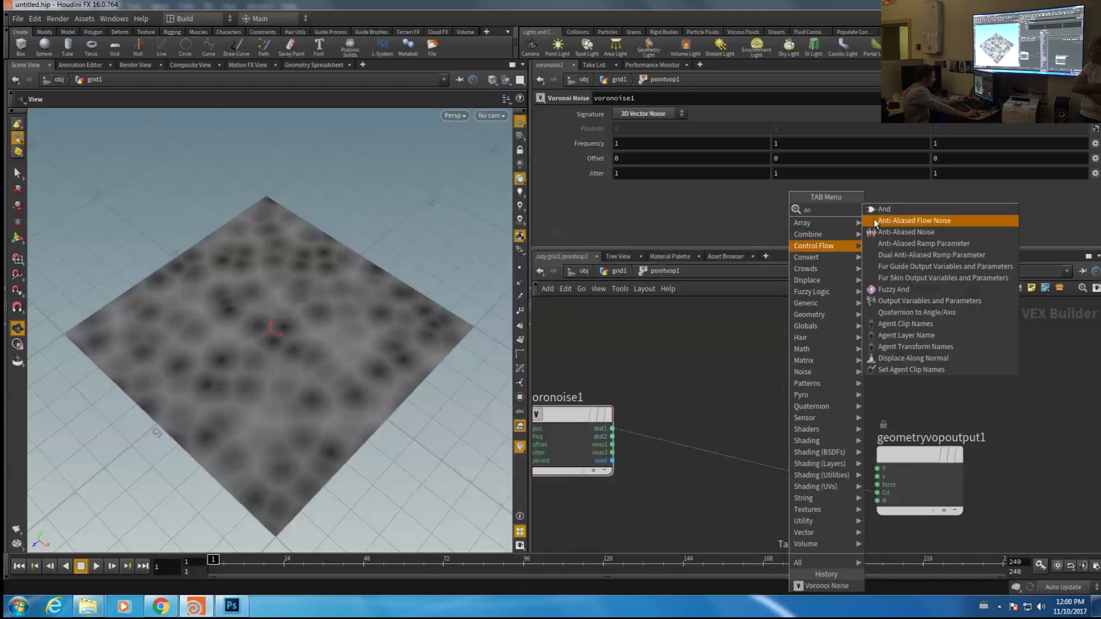
{"action": "left_click", "coordinate": [906, 231]}
{"action": "left_click", "coordinate": [688, 370]}
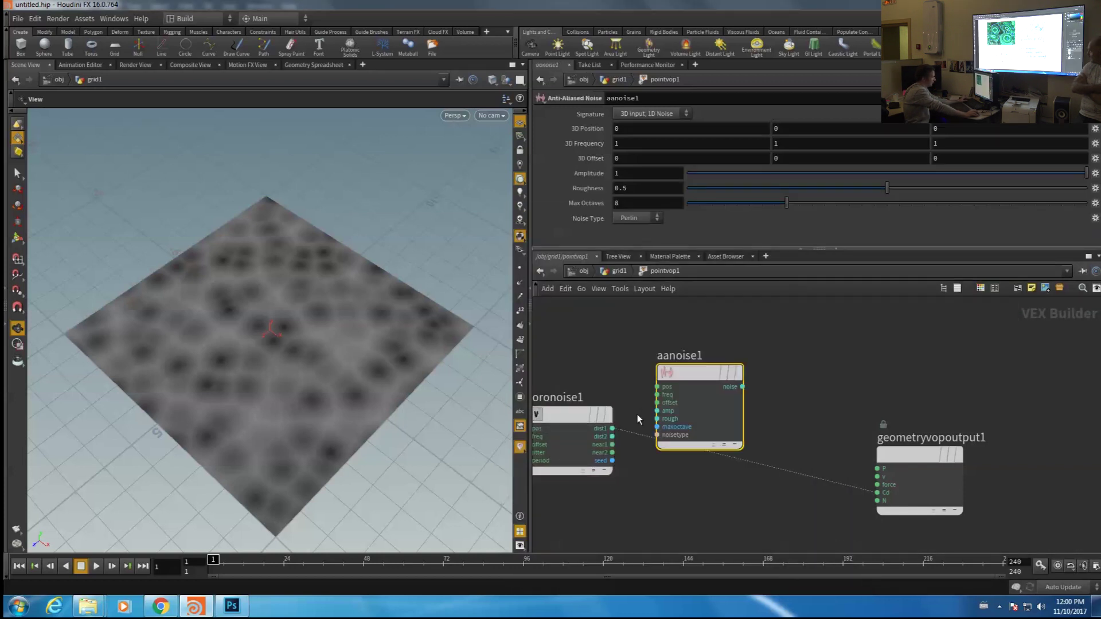
Wire the Voronoi dist1 output into the Anti-Aliased Noise pos input and its noise output into Cd
{"action": "left_click", "coordinate": [612, 430]}
{"action": "left_click", "coordinate": [657, 387]}
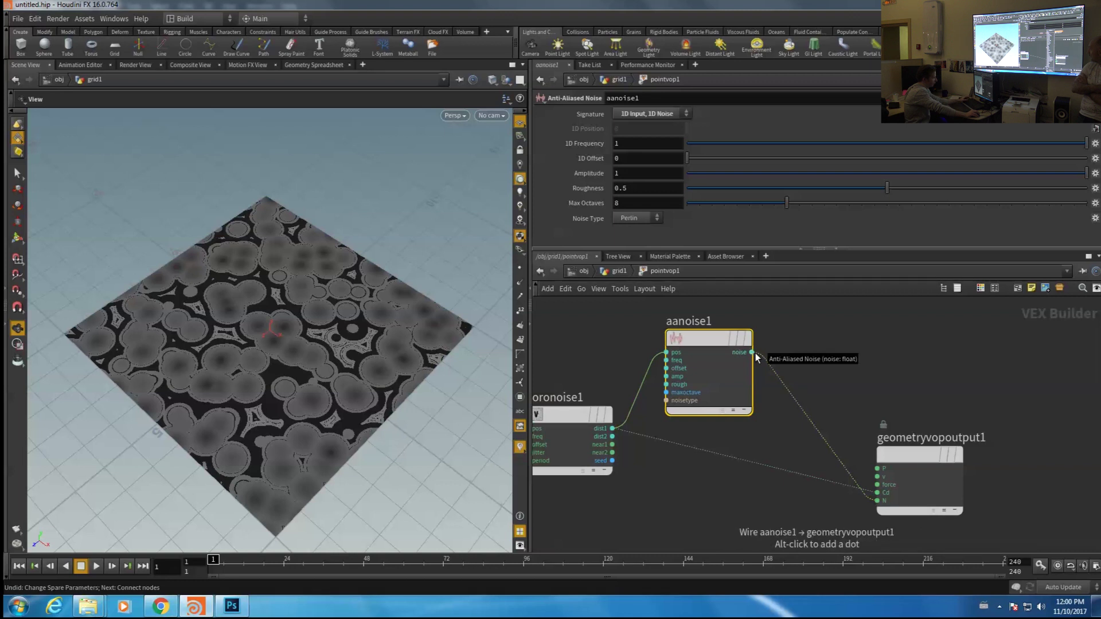
{"action": "key", "text": "ctrl+z"}
{"action": "left_click", "coordinate": [752, 352]}
{"action": "left_click", "coordinate": [878, 493]}
Set the Anti-Aliased Noise amplitude to 12.1, 1D frequency to 16.9 and max octaves to 0
{"action": "middle_click_drag", "start_coordinate": [627, 173], "coordinate": [34, 195]}
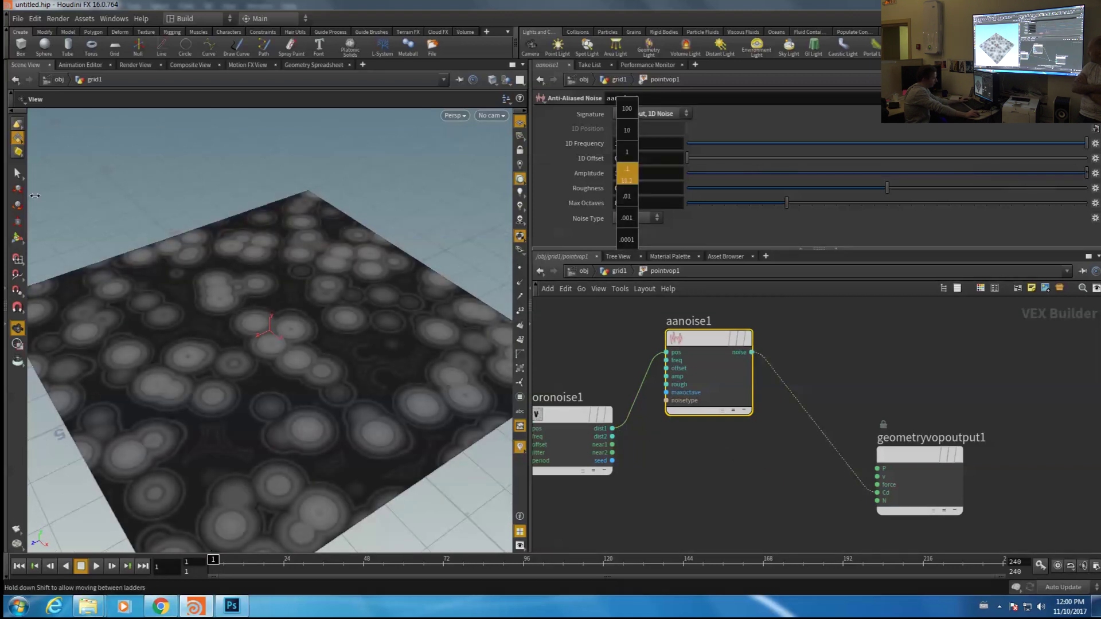
{"action": "middle_click_drag", "start_coordinate": [627, 178], "coordinate": [637, 199]}
{"action": "middle_click_drag", "start_coordinate": [633, 143], "coordinate": [721, 204]}
{"action": "left_click_drag", "start_coordinate": [722, 201], "coordinate": [686, 211]}
{"action": "middle_click_drag", "start_coordinate": [630, 144], "coordinate": [287, 241]}
{"action": "right_click_drag", "start_coordinate": [298, 268], "coordinate": [69, 347]}
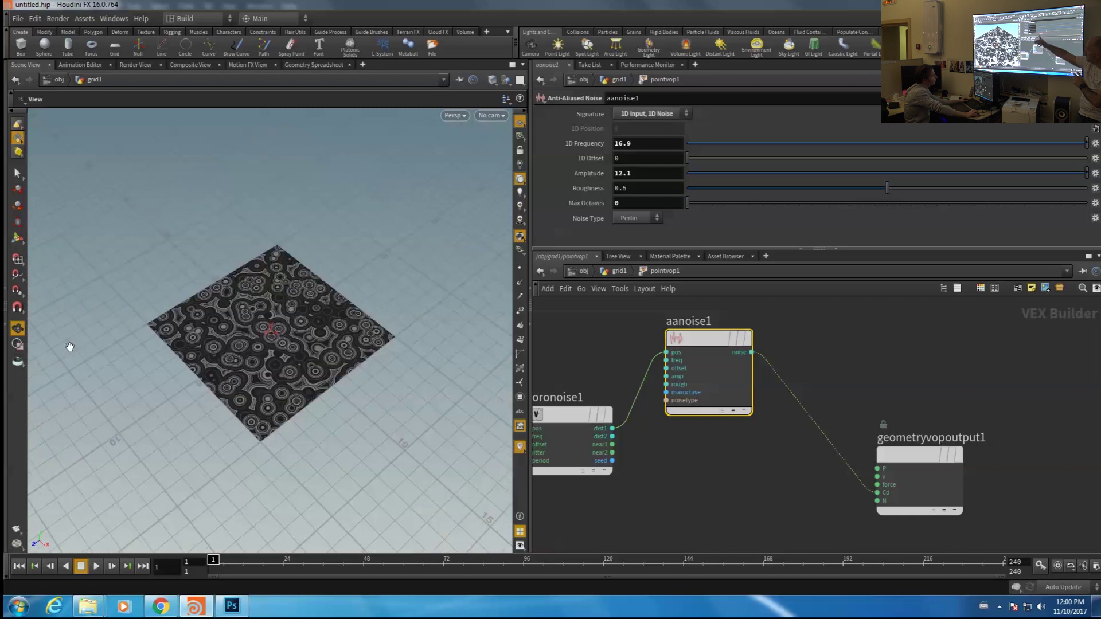
{"action": "scroll", "coordinate": [758, 336], "scroll_direction": "up", "scroll_amount": 3}
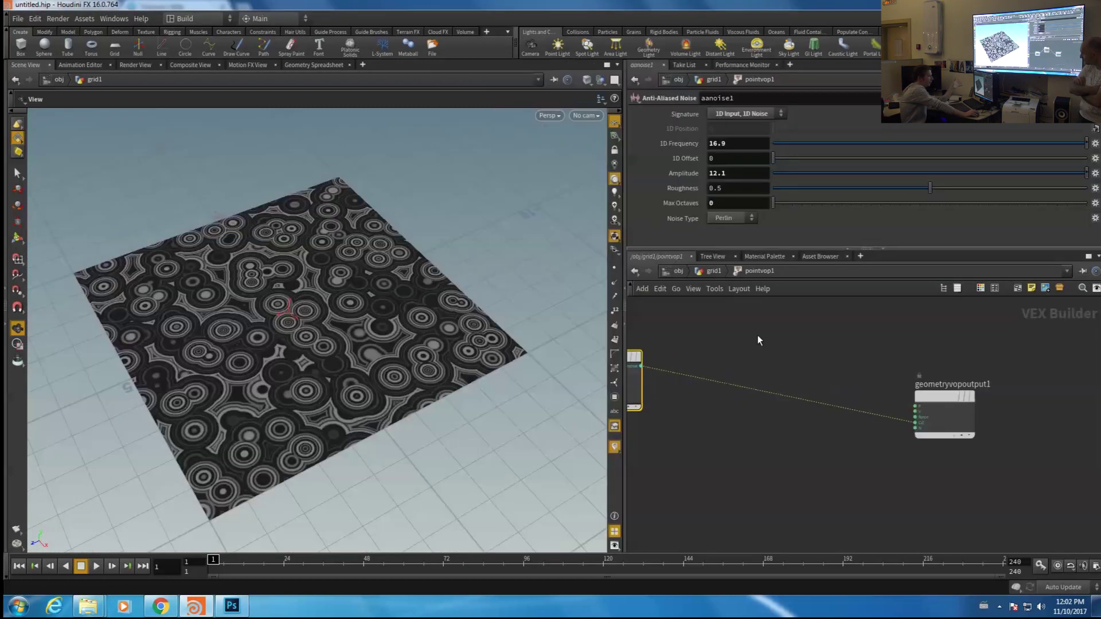
Insert a Ramp Parameter node on the wire between the Anti-Aliased Noise and the geometry output
{"action": "key", "text": "Tab"}
{"action": "type", "text": "ramp"}
{"action": "key", "text": "Return"}
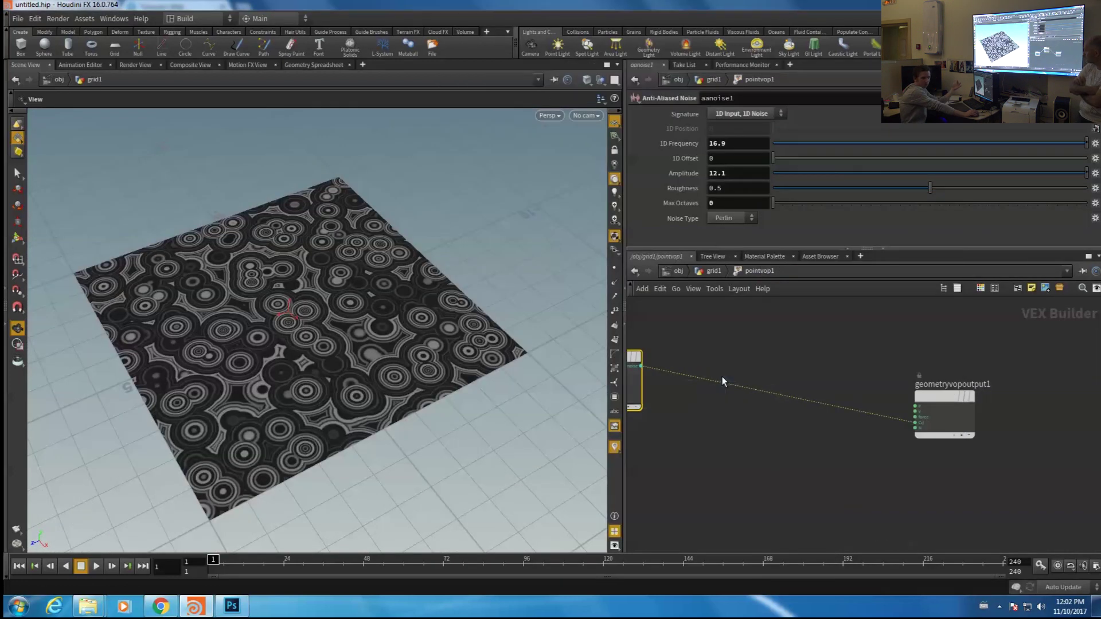
{"action": "left_click", "coordinate": [722, 376]}
Go up to the Point VOP's parameters and set the ramp's first key to a dark green
{"action": "key", "text": "u"}
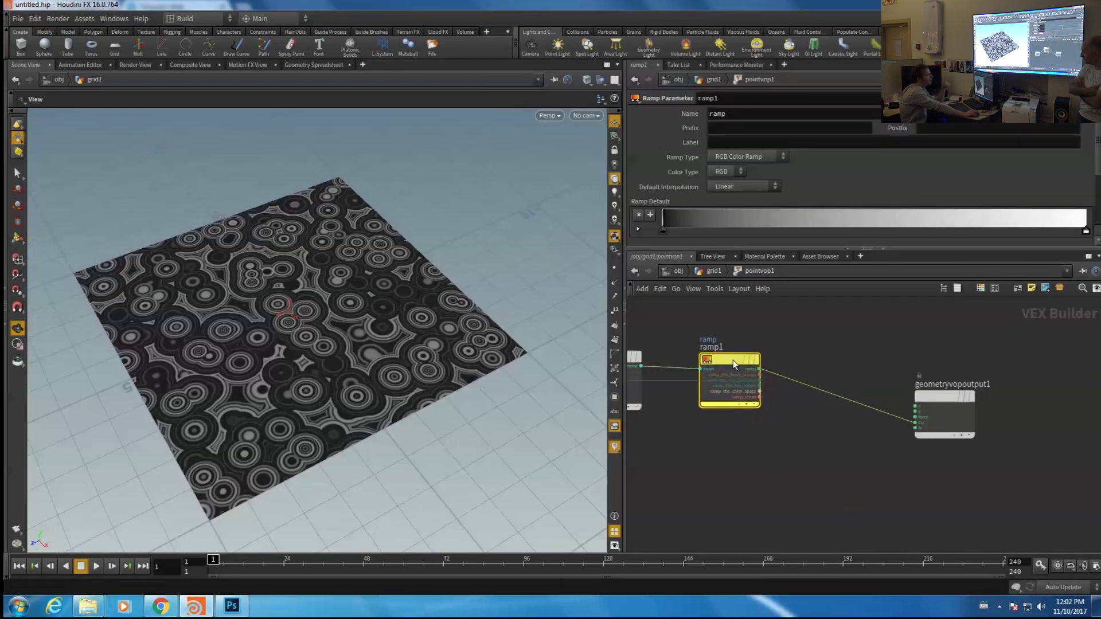
{"action": "scroll", "coordinate": [683, 179], "scroll_direction": "down", "scroll_amount": 10}
{"action": "left_click", "coordinate": [665, 177]}
{"action": "left_click", "coordinate": [725, 219]}
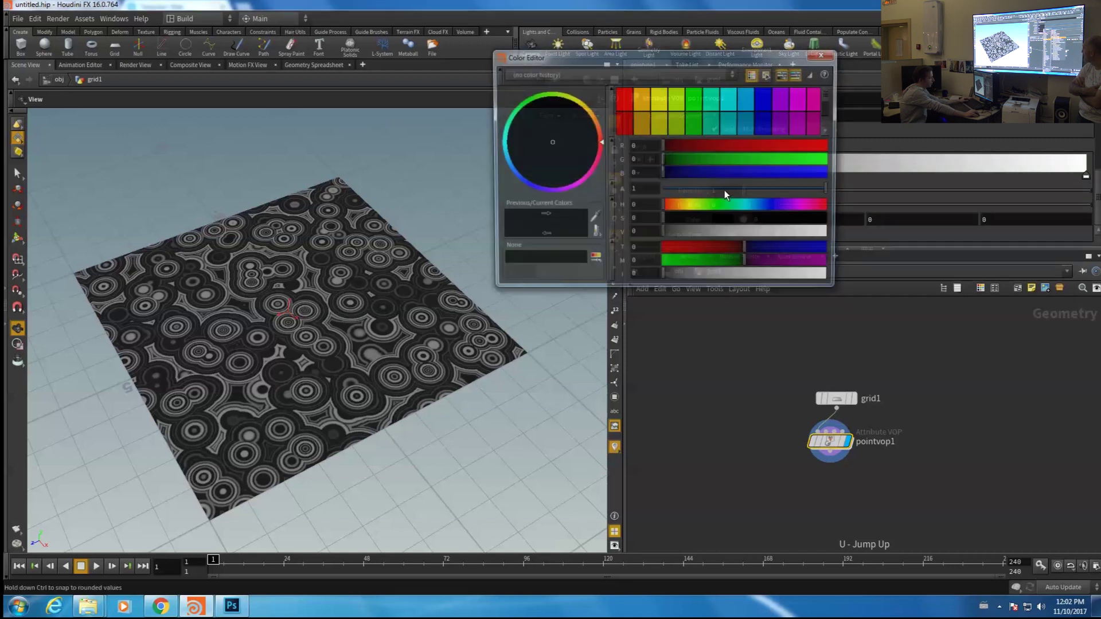
{"action": "left_click", "coordinate": [710, 122]}
{"action": "left_click", "coordinate": [825, 53]}
Add a key near the middle of the ramp and colour it dark green, RGB 0, 0.068, 0.018
{"action": "left_click", "coordinate": [859, 165]}
{"action": "left_click", "coordinate": [723, 219]}
{"action": "left_click", "coordinate": [517, 110]}
{"action": "left_click_drag", "start_coordinate": [787, 234], "coordinate": [675, 234]}
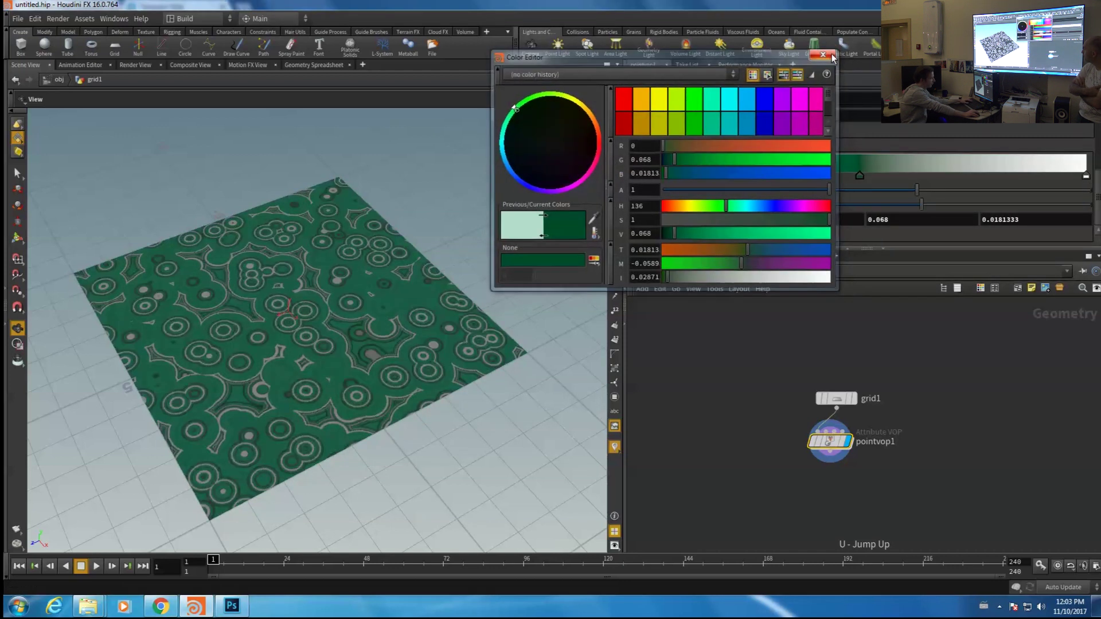
{"action": "left_click", "coordinate": [825, 53]}
Set the ramp's last key to a very dark teal green
{"action": "left_click", "coordinate": [1085, 176]}
{"action": "left_click", "coordinate": [722, 219]}
{"action": "left_click", "coordinate": [504, 148]}
{"action": "left_click_drag", "start_coordinate": [816, 221], "coordinate": [669, 233]}
{"action": "left_click", "coordinate": [824, 53]}
Add a ramp key between the middle and last keys and brighten its green
{"action": "left_click", "coordinate": [945, 166]}
{"action": "left_click", "coordinate": [724, 219]}
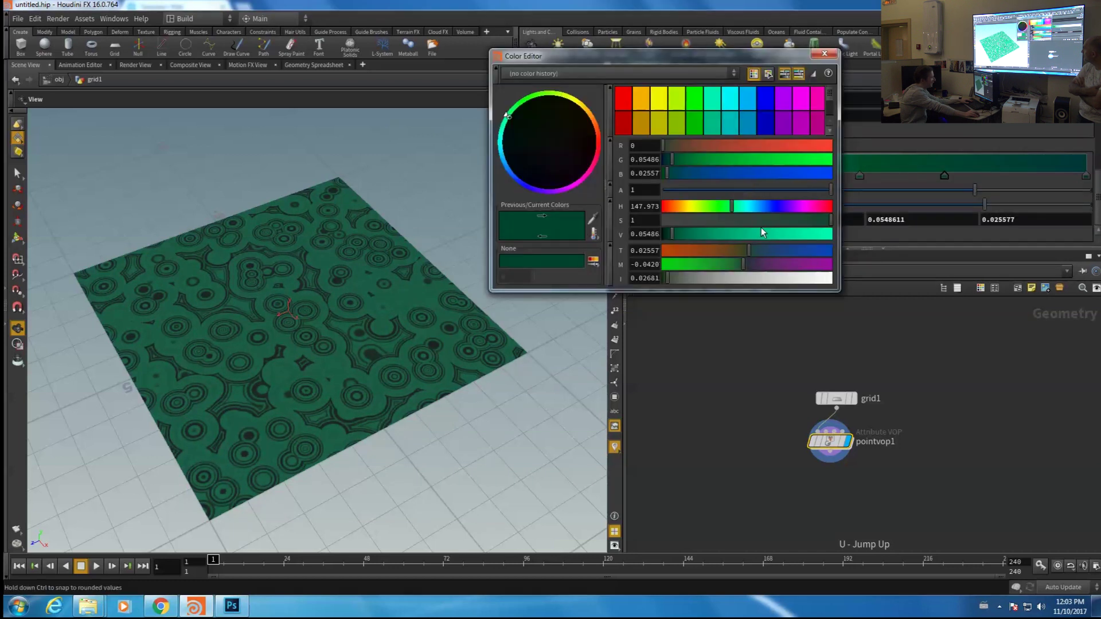
{"action": "left_click_drag", "start_coordinate": [764, 232], "coordinate": [828, 235]}
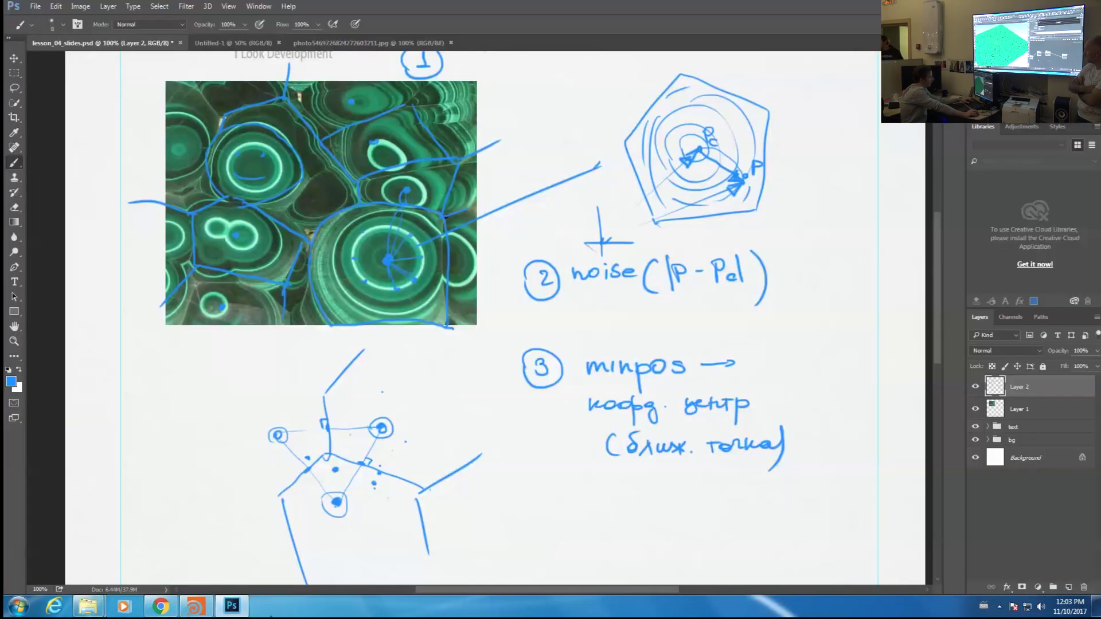
Back in Houdini's VOP network, move the Anti-Aliased Noise, ramp and output nodes away from the Voronoi Noise to make room
{"action": "left_click", "coordinate": [211, 611]}
{"action": "middle_click_drag", "start_coordinate": [870, 470], "coordinate": [960, 446]}
{"action": "right_click_drag", "start_coordinate": [890, 461], "coordinate": [889, 465]}
{"action": "scroll", "coordinate": [889, 464], "scroll_direction": "down", "scroll_amount": 2}
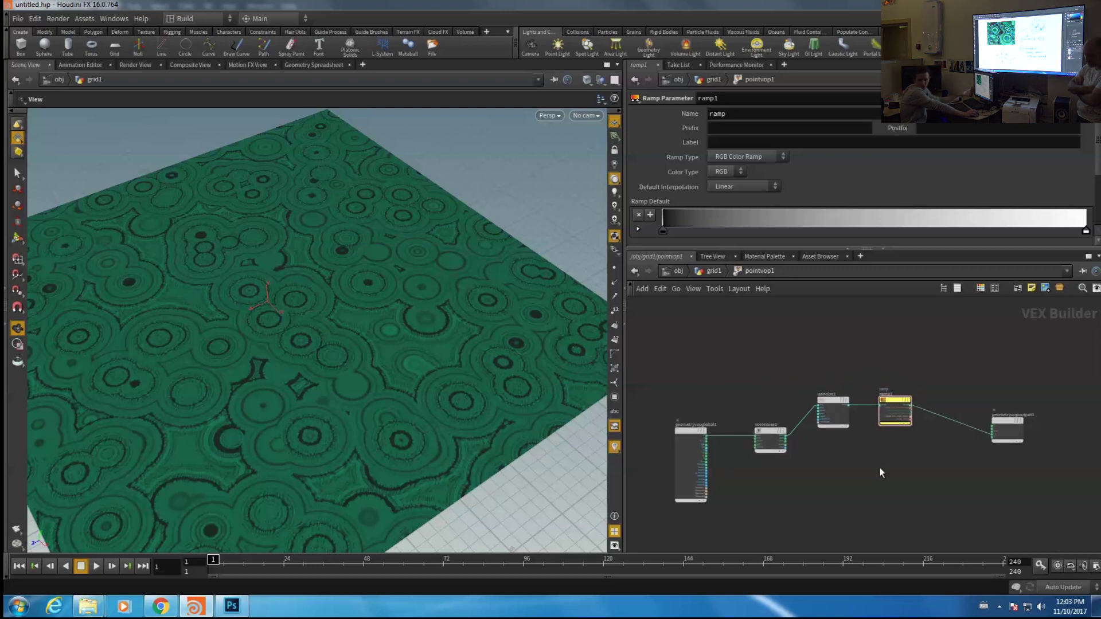
{"action": "scroll", "coordinate": [880, 466], "scroll_direction": "up", "scroll_amount": 2}
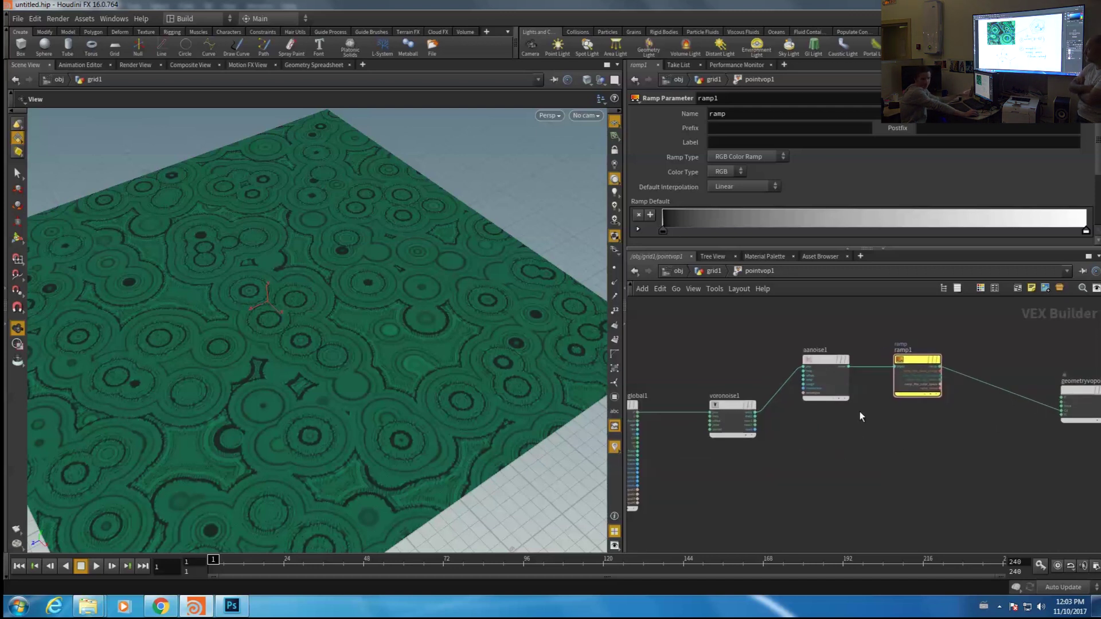
{"action": "middle_click_drag", "start_coordinate": [763, 475], "coordinate": [648, 479]}
{"action": "left_click_drag", "start_coordinate": [1010, 360], "coordinate": [688, 462]}
{"action": "left_click_drag", "start_coordinate": [692, 363], "coordinate": [811, 399]}
{"action": "left_click_drag", "start_coordinate": [704, 375], "coordinate": [850, 409]}
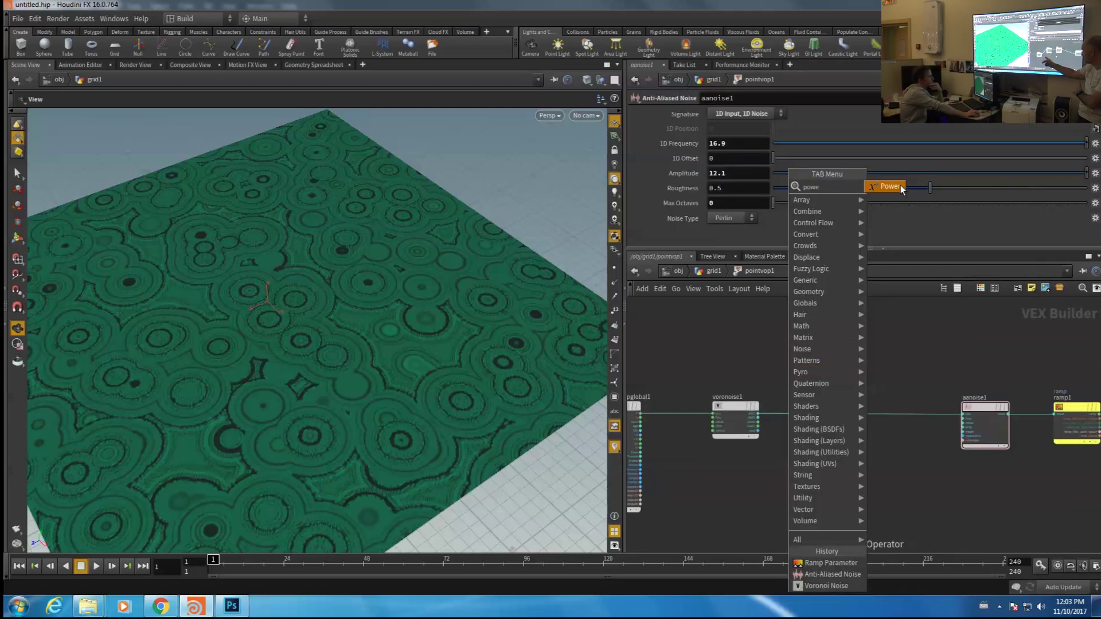
Try a Power node with a raised exponent between the Voronoi Noise and Anti-Aliased Noise, and remove it
{"action": "left_click", "coordinate": [901, 190]}
{"action": "left_click", "coordinate": [817, 413]}
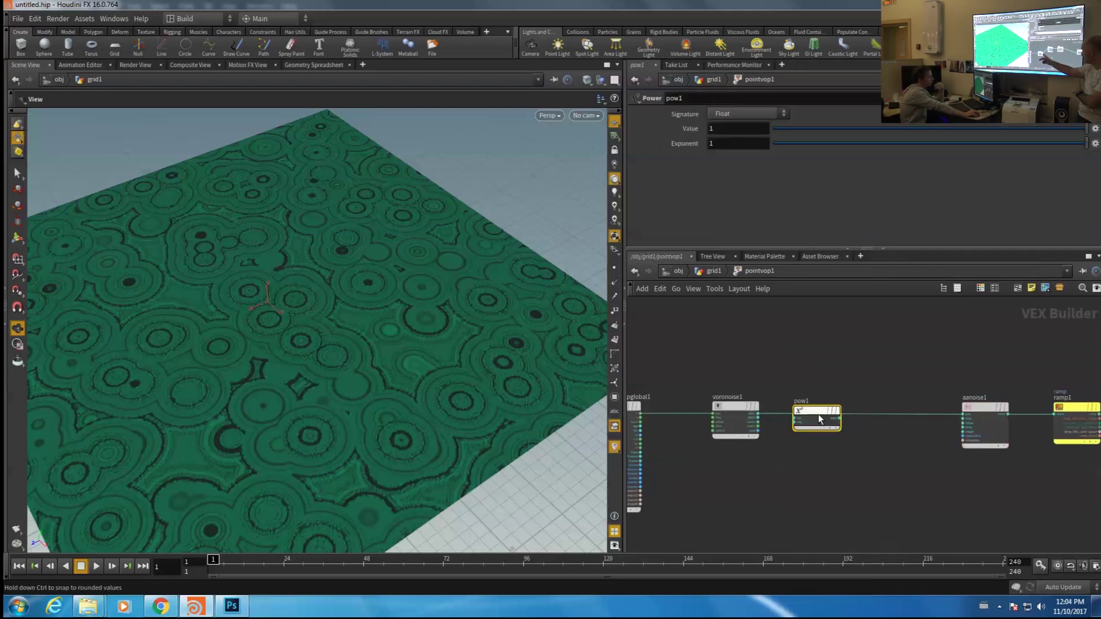
{"action": "left_click_drag", "start_coordinate": [818, 416], "coordinate": [819, 410]}
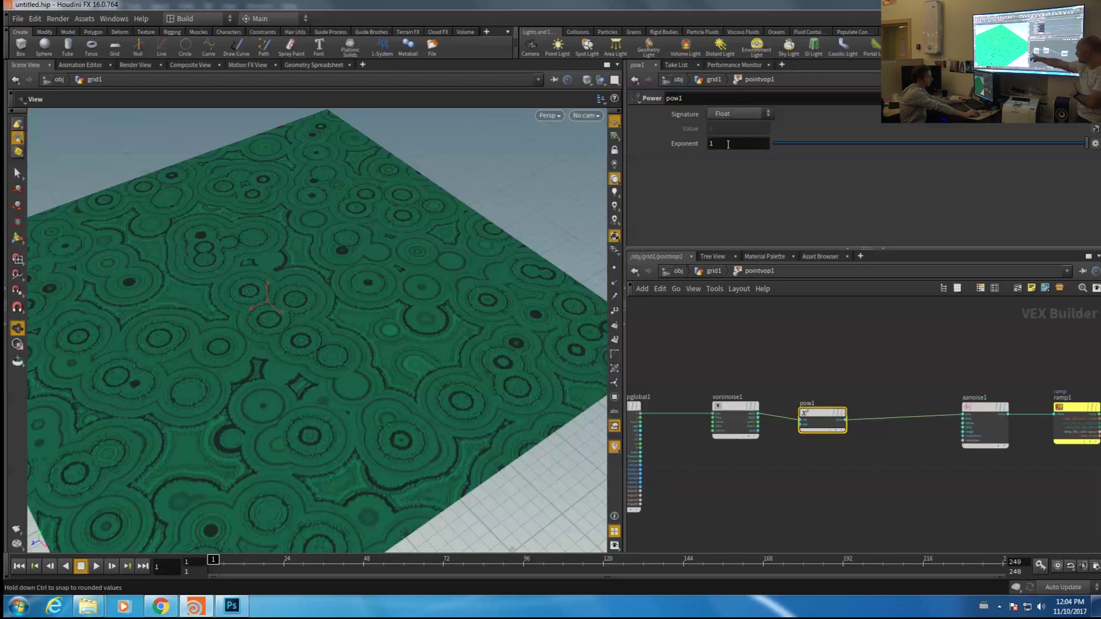
{"action": "left_click_drag", "start_coordinate": [820, 423], "coordinate": [817, 413]}
{"action": "middle_click_drag", "start_coordinate": [717, 143], "coordinate": [1020, 153]}
{"action": "right_click_drag", "start_coordinate": [772, 436], "coordinate": [776, 439]}
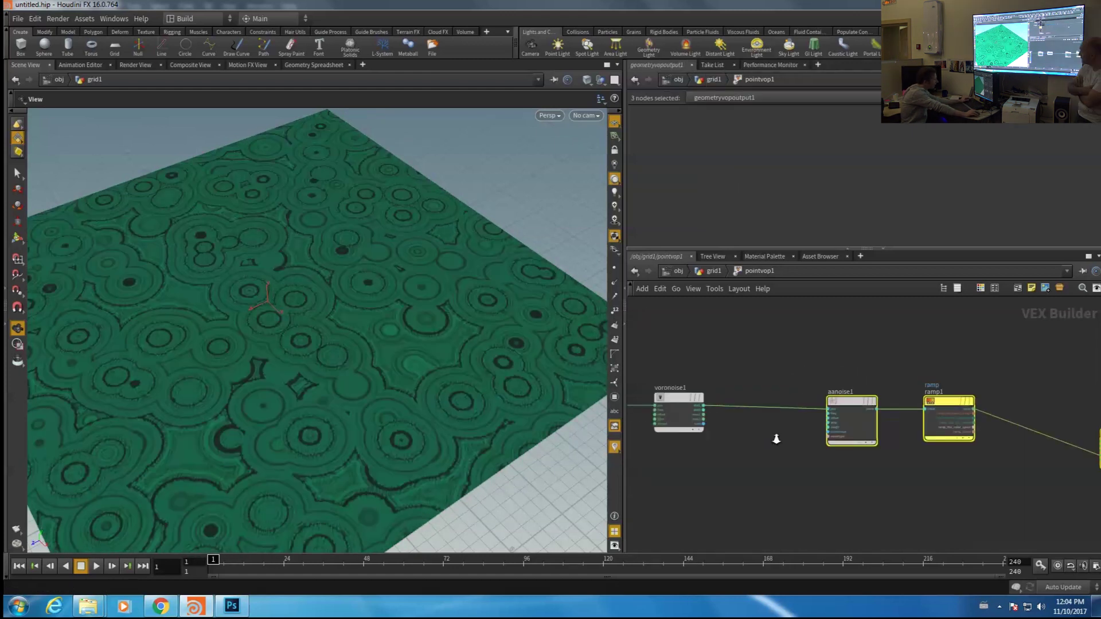
{"action": "scroll", "coordinate": [776, 439], "scroll_direction": "up", "scroll_amount": 3}
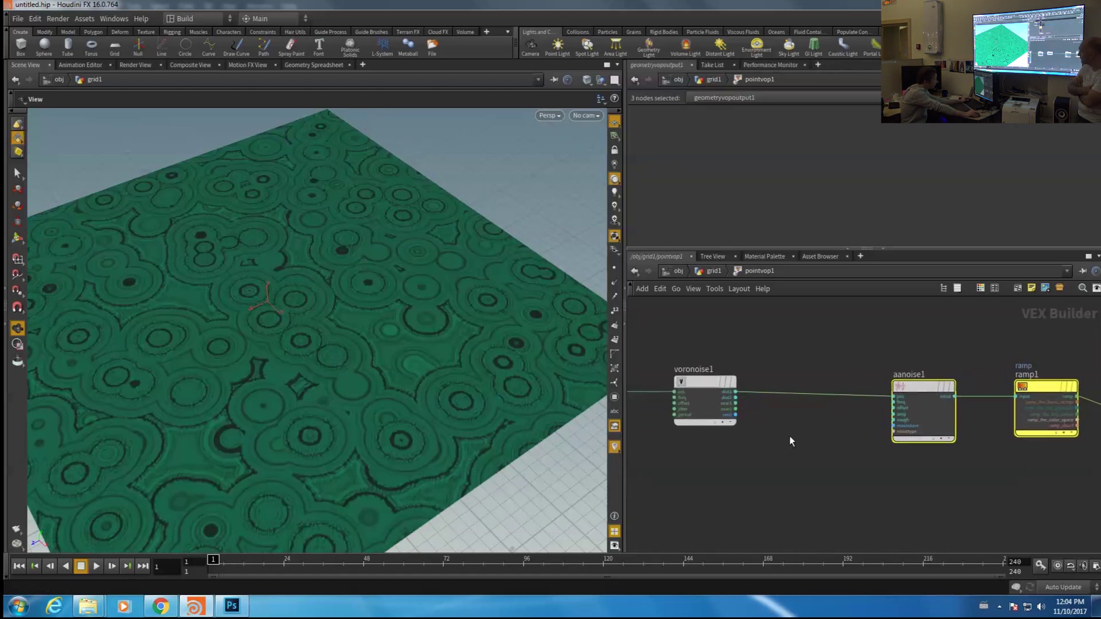
{"action": "left_click", "coordinate": [790, 435]}
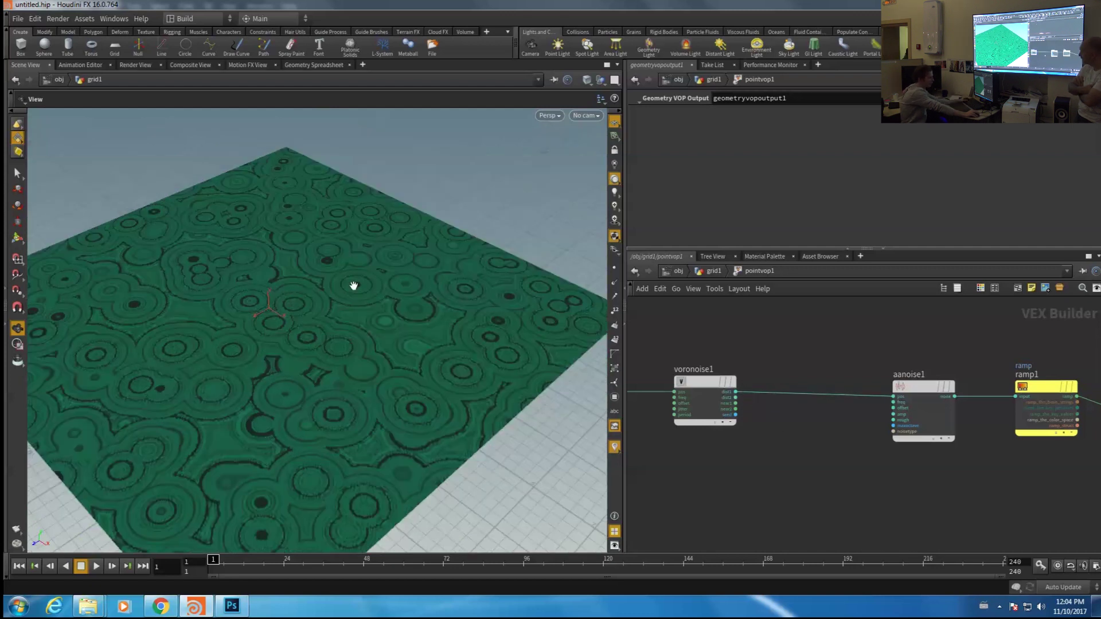
Compare the green grid pattern in Houdini with the malachite reference in Photoshop
{"action": "left_click", "coordinate": [192, 608]}
{"action": "left_click", "coordinate": [192, 609]}
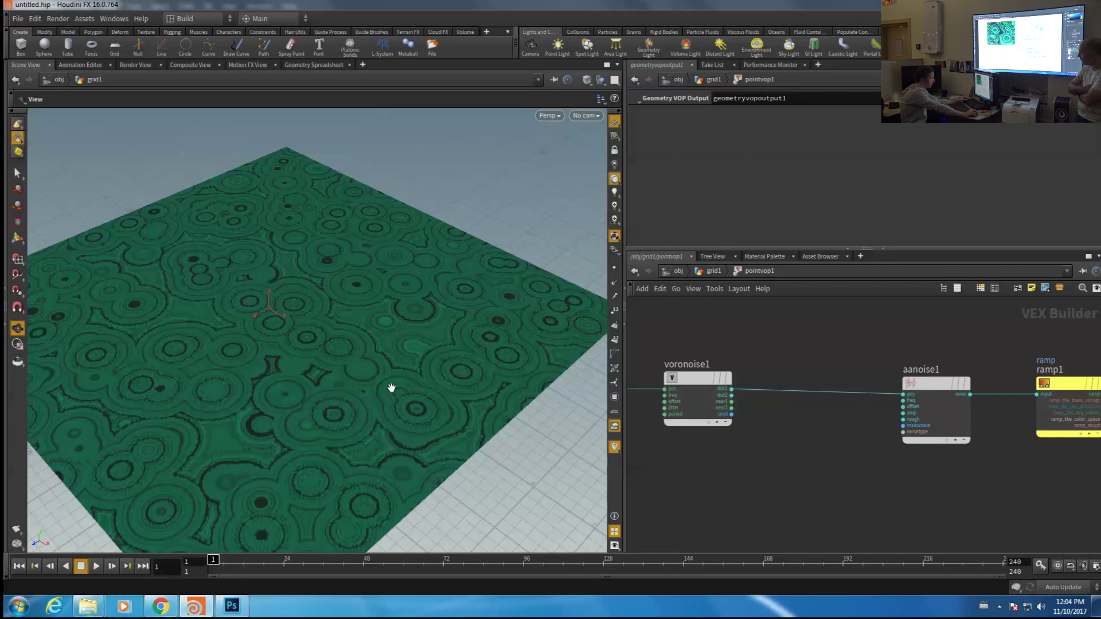
{"action": "left_click", "coordinate": [229, 606]}
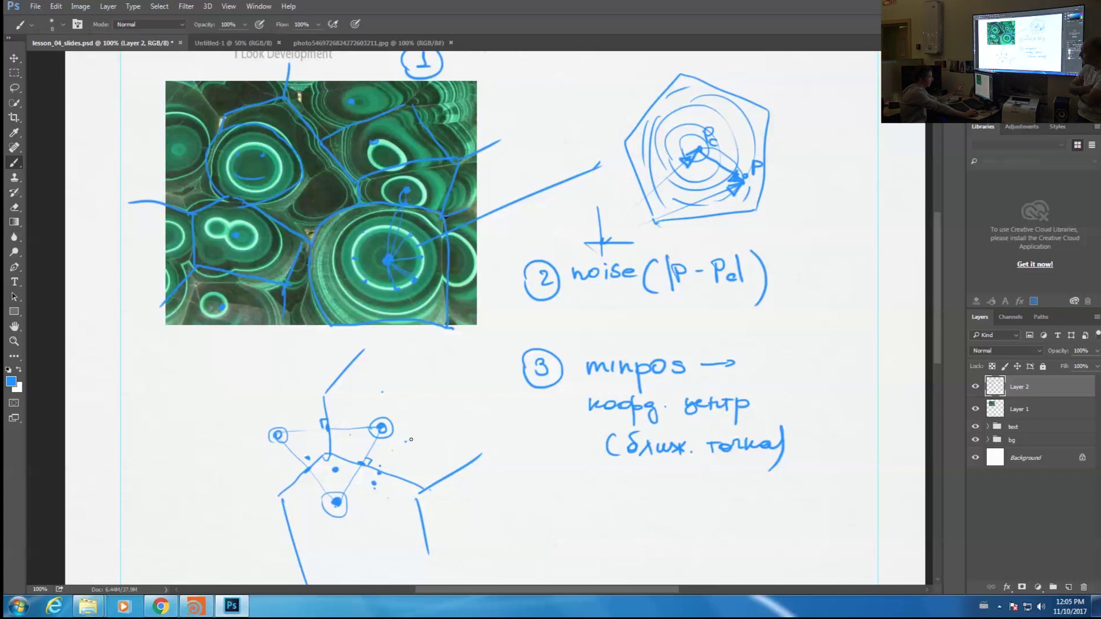
Sketch curved strokes beside the three-point Voronoi diagram under the malachite photo
{"action": "left_click_drag", "start_coordinate": [154, 423], "coordinate": [227, 494]}
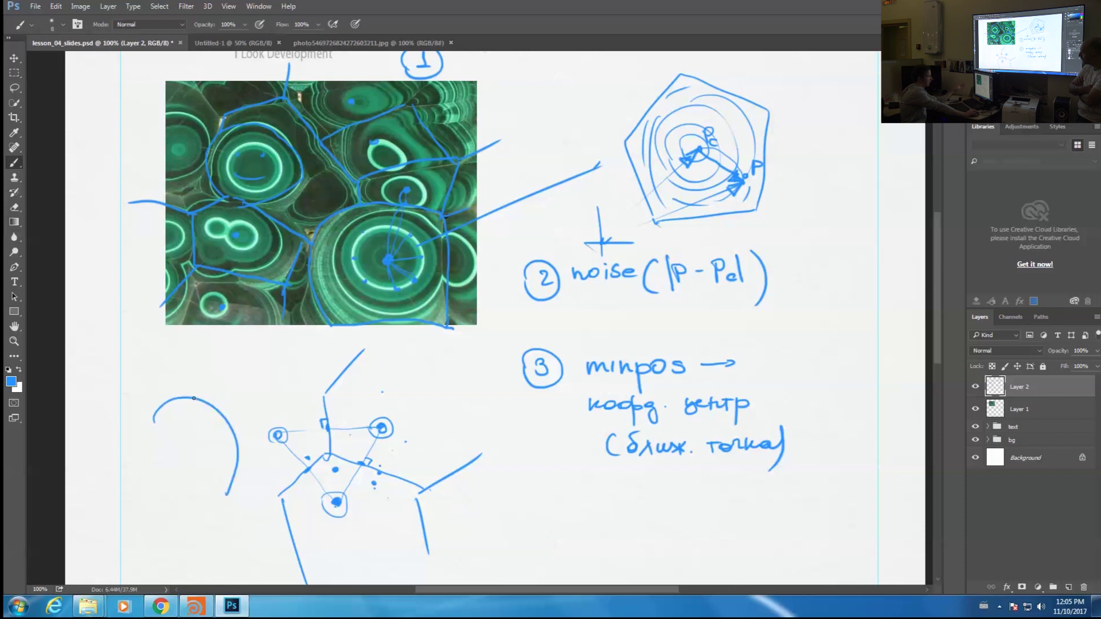
{"action": "left_click_drag", "start_coordinate": [224, 375], "coordinate": [243, 424]}
{"action": "left_click_drag", "start_coordinate": [154, 431], "coordinate": [227, 494]}
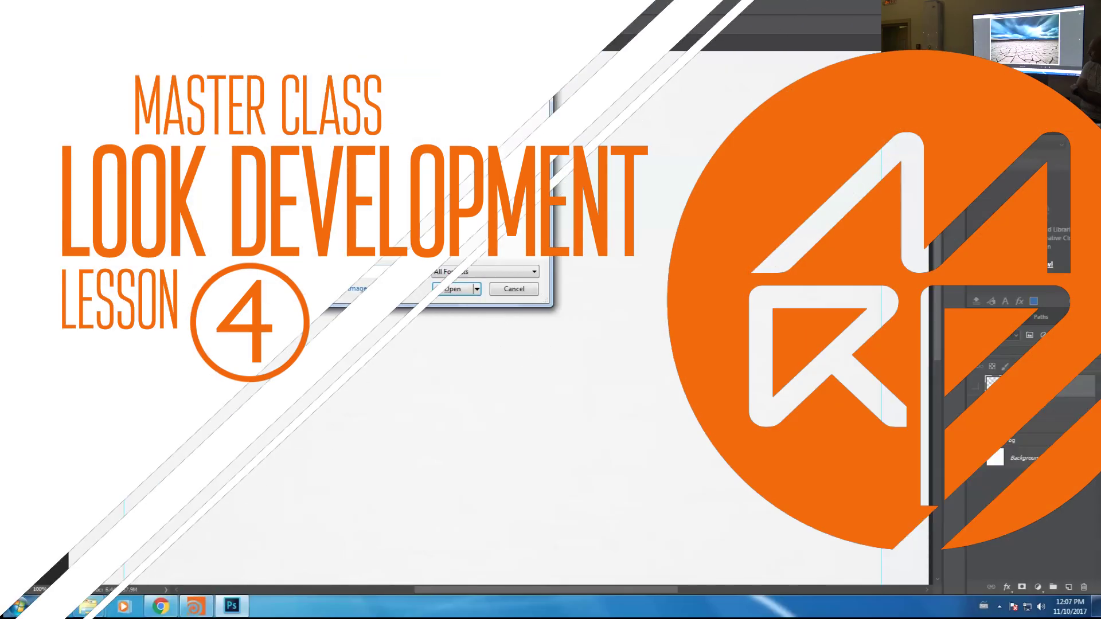
Open the cracked-ground reference photo and dismiss the pixel aspect ratio notice
{"action": "left_click", "coordinate": [456, 288]}
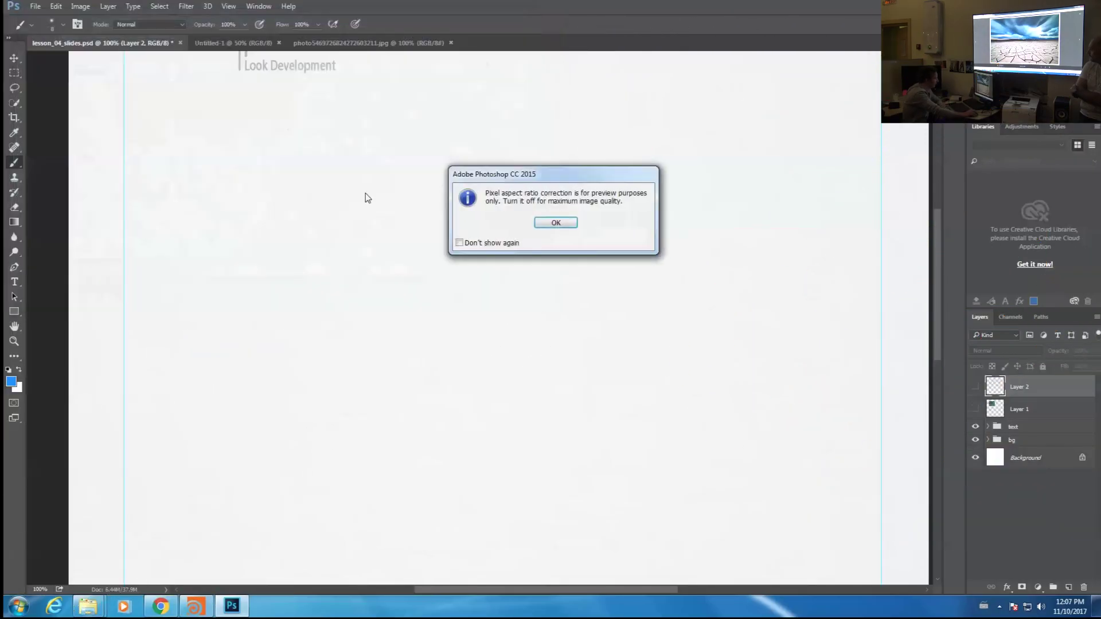
{"action": "key", "text": "Return"}
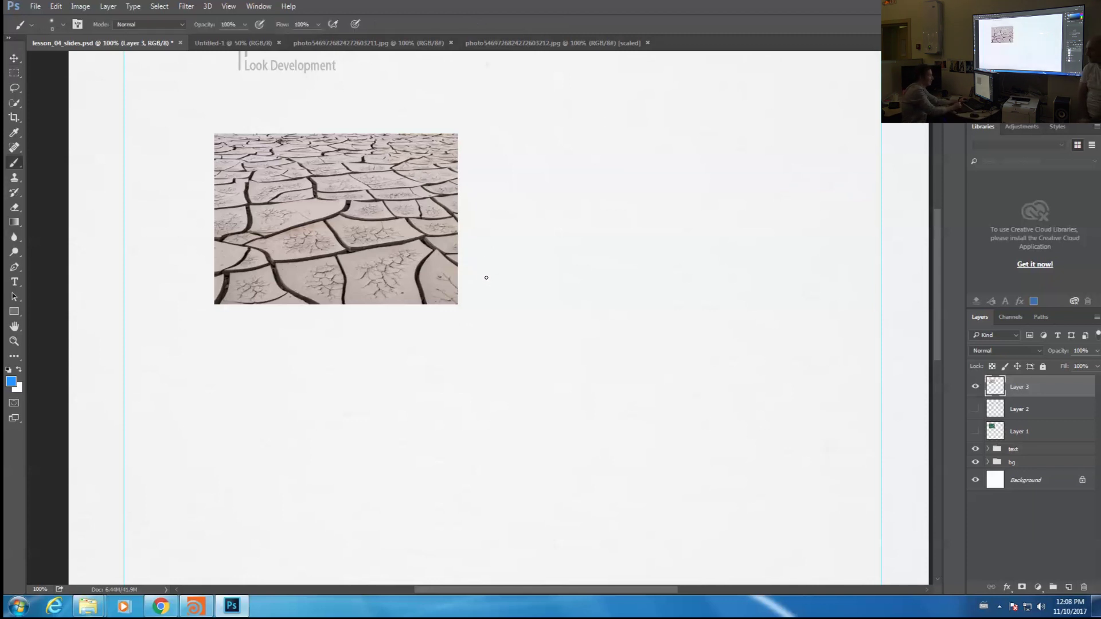
On a new layer above the cracked-ground photo, trace the cracks around several of its mud plates with the blue brush
{"action": "left_click", "coordinate": [1069, 587]}
{"action": "mouse_move", "coordinate": [326, 221]}
{"action": "left_mouse_down"}
{"action": "mouse_move", "coordinate": [424, 237]}
{"action": "mouse_move", "coordinate": [404, 217]}
{"action": "left_mouse_up"}
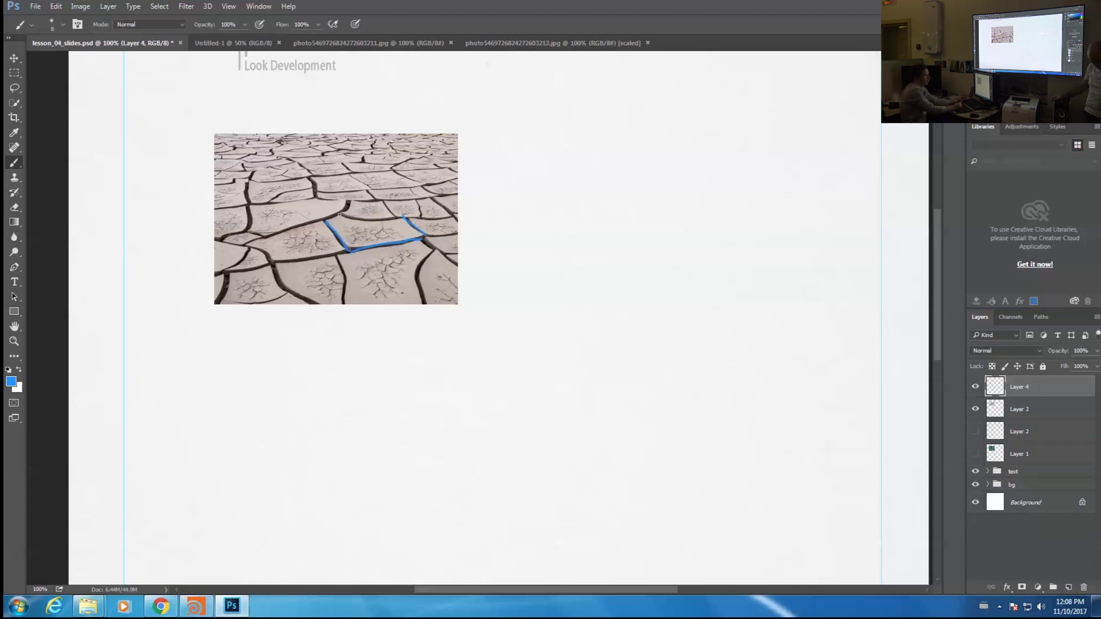
{"action": "mouse_move", "coordinate": [341, 213]}
{"action": "left_mouse_down"}
{"action": "mouse_move", "coordinate": [403, 217]}
{"action": "mouse_move", "coordinate": [382, 201]}
{"action": "mouse_move", "coordinate": [410, 197]}
{"action": "mouse_move", "coordinate": [421, 218]}
{"action": "left_mouse_up"}
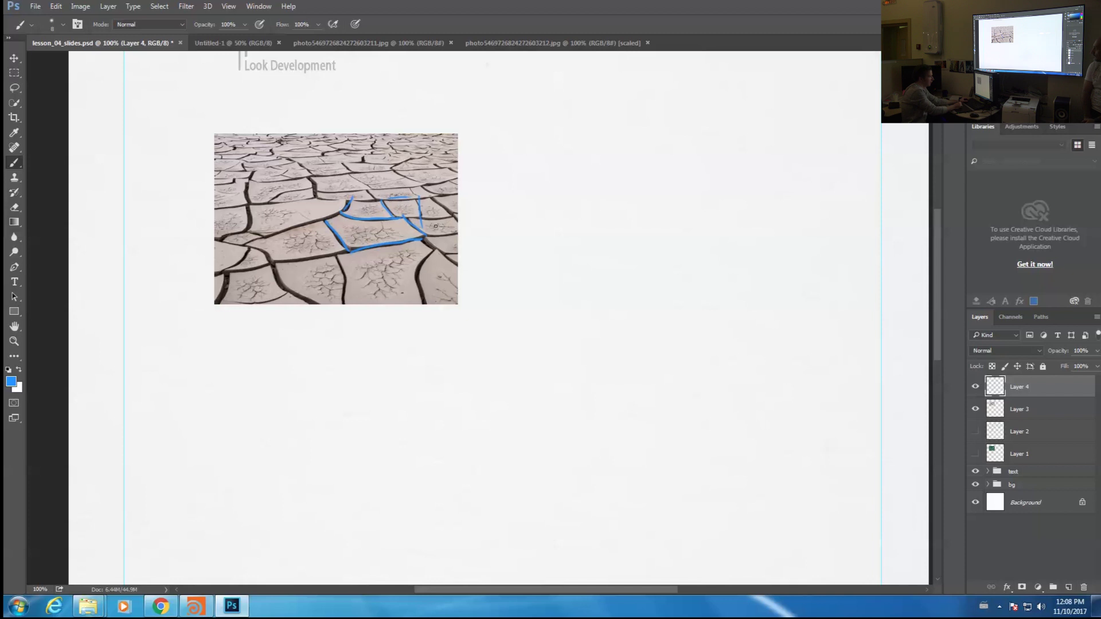
{"action": "left_click_drag", "start_coordinate": [423, 236], "coordinate": [424, 314]}
{"action": "left_click_drag", "start_coordinate": [338, 256], "coordinate": [344, 307]}
Sketch a straight-edged Voronoi cell diagram beside the cracked-ground photo
{"action": "mouse_move", "coordinate": [617, 173]}
{"action": "left_mouse_down"}
{"action": "mouse_move", "coordinate": [633, 208]}
{"action": "mouse_move", "coordinate": [647, 159]}
{"action": "mouse_move", "coordinate": [641, 209]}
{"action": "mouse_move", "coordinate": [707, 193]}
{"action": "left_mouse_up"}
{"action": "left_click_drag", "start_coordinate": [706, 192], "coordinate": [724, 157]}
{"action": "mouse_move", "coordinate": [649, 154]}
{"action": "left_mouse_down"}
{"action": "mouse_move", "coordinate": [692, 135]}
{"action": "mouse_move", "coordinate": [720, 159]}
{"action": "left_mouse_up"}
{"action": "left_click_drag", "start_coordinate": [692, 129], "coordinate": [686, 111]}
{"action": "left_click_drag", "start_coordinate": [643, 153], "coordinate": [667, 115]}
{"action": "left_click_drag", "start_coordinate": [615, 172], "coordinate": [576, 168]}
{"action": "left_click_drag", "start_coordinate": [638, 212], "coordinate": [626, 251]}
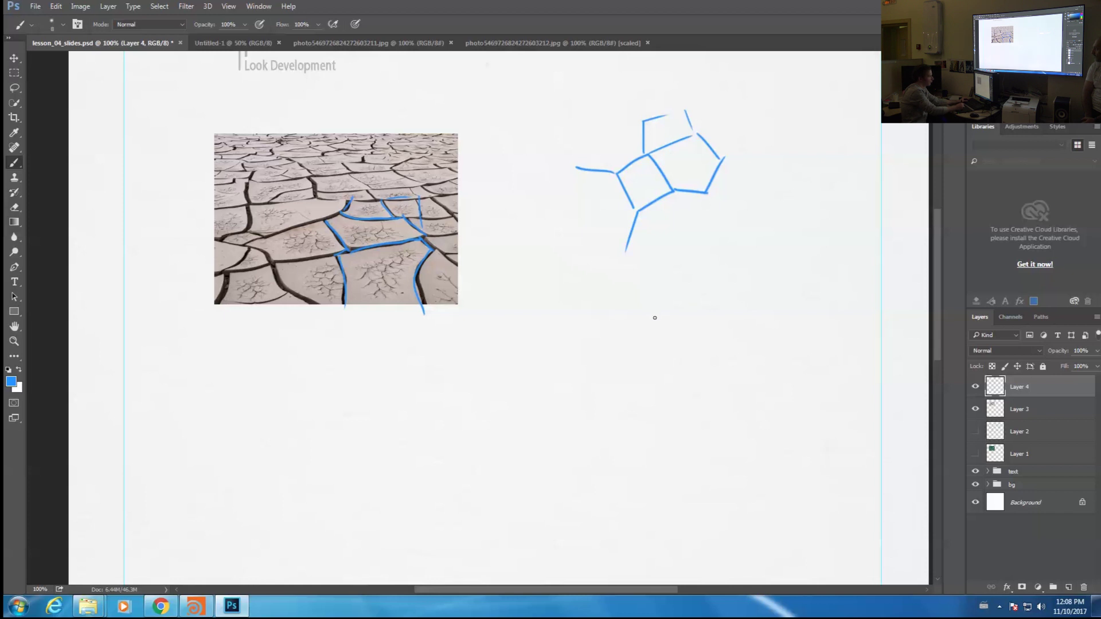
Sketch a second group of cells with curved, distorted edges below the Voronoi diagram and draw an arrow pointing down to it
{"action": "left_click_drag", "start_coordinate": [654, 321], "coordinate": [669, 351]}
{"action": "left_click_drag", "start_coordinate": [653, 320], "coordinate": [721, 297]}
{"action": "left_click_drag", "start_coordinate": [721, 297], "coordinate": [734, 342]}
{"action": "left_click_drag", "start_coordinate": [669, 351], "coordinate": [735, 343]}
{"action": "mouse_move", "coordinate": [721, 297]}
{"action": "left_mouse_down"}
{"action": "mouse_move", "coordinate": [717, 284]}
{"action": "mouse_move", "coordinate": [791, 284]}
{"action": "left_mouse_up"}
{"action": "left_click_drag", "start_coordinate": [728, 327], "coordinate": [790, 285]}
{"action": "left_click_drag", "start_coordinate": [649, 314], "coordinate": [713, 265]}
{"action": "mouse_move", "coordinate": [671, 216]}
{"action": "left_mouse_down"}
{"action": "mouse_move", "coordinate": [686, 213]}
{"action": "mouse_move", "coordinate": [684, 232]}
{"action": "mouse_move", "coordinate": [699, 228]}
{"action": "left_mouse_up"}
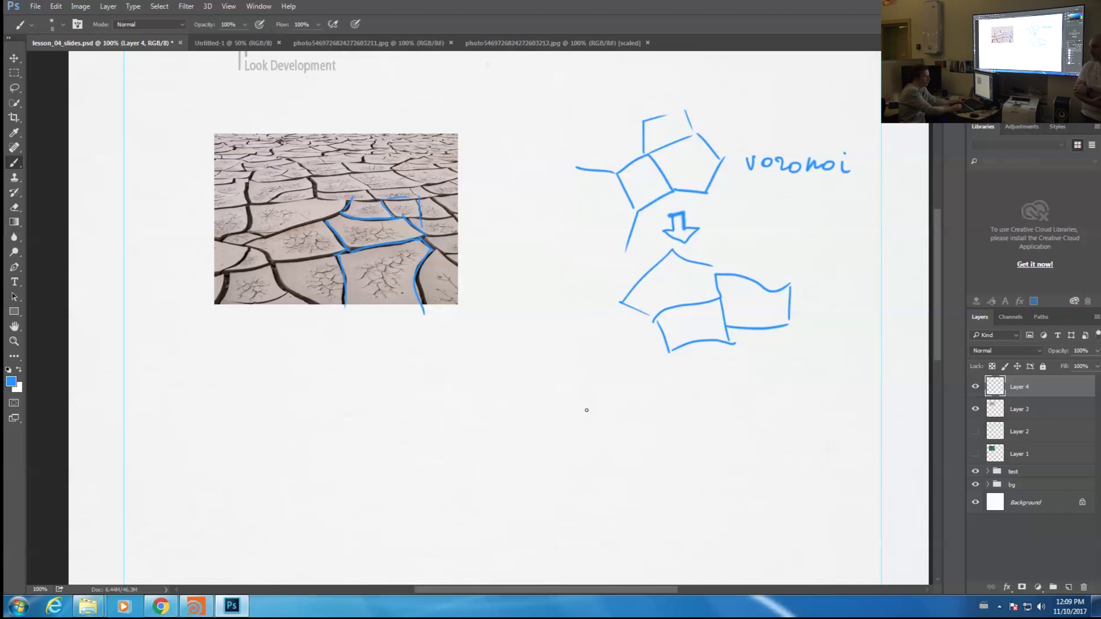
Handwrite the formula "voronoi (P + noise(P))" below the distorted cells and extend the upper voronoi label with "(P)"
{"action": "left_click_drag", "start_coordinate": [511, 423], "coordinate": [518, 408]}
{"action": "left_click_drag", "start_coordinate": [526, 409], "coordinate": [528, 409]}
{"action": "left_click_drag", "start_coordinate": [539, 409], "coordinate": [550, 419]}
{"action": "left_click_drag", "start_coordinate": [558, 409], "coordinate": [559, 409]}
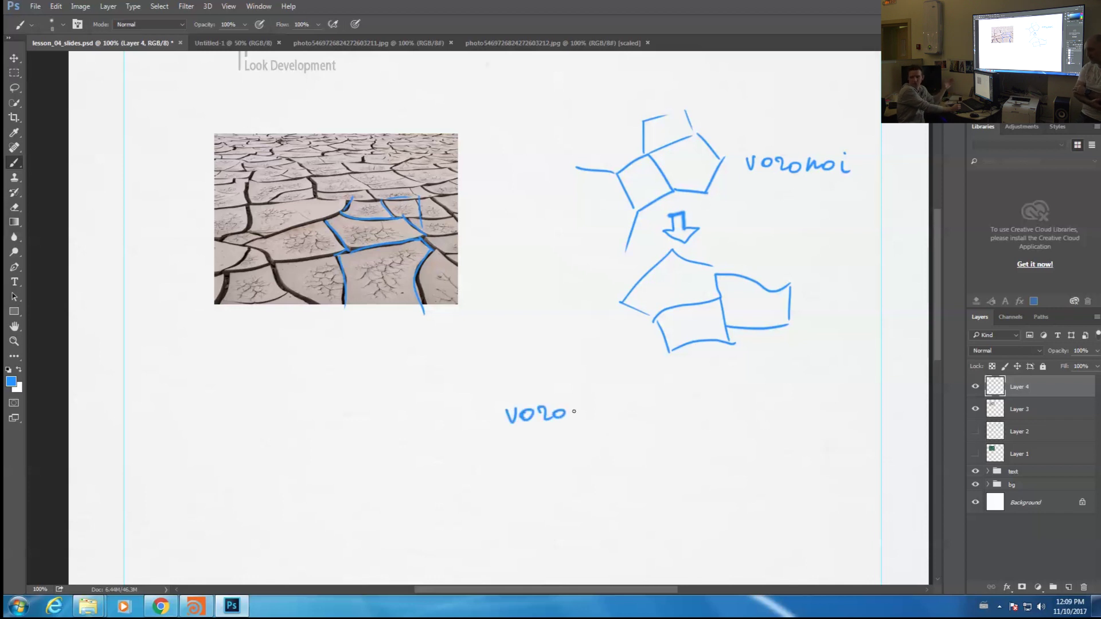
{"action": "left_click_drag", "start_coordinate": [863, 145], "coordinate": [861, 174]}
{"action": "left_click_drag", "start_coordinate": [865, 150], "coordinate": [873, 176]}
{"action": "left_click_drag", "start_coordinate": [571, 409], "coordinate": [583, 423]}
{"action": "left_click_drag", "start_coordinate": [594, 411], "coordinate": [592, 412]}
{"action": "left_click", "coordinate": [603, 404]}
{"action": "mouse_move", "coordinate": [605, 410]}
{"action": "left_mouse_down"}
{"action": "mouse_move", "coordinate": [606, 423]}
{"action": "mouse_move", "coordinate": [636, 434]}
{"action": "mouse_move", "coordinate": [649, 414]}
{"action": "mouse_move", "coordinate": [722, 419]}
{"action": "mouse_move", "coordinate": [727, 408]}
{"action": "left_mouse_up"}
{"action": "left_click_drag", "start_coordinate": [738, 407], "coordinate": [745, 419]}
{"action": "left_click_drag", "start_coordinate": [758, 412], "coordinate": [770, 416]}
{"action": "mouse_move", "coordinate": [781, 422]}
{"action": "left_mouse_down"}
{"action": "mouse_move", "coordinate": [791, 401]}
{"action": "mouse_move", "coordinate": [789, 421]}
{"action": "left_mouse_up"}
{"action": "mouse_move", "coordinate": [787, 401]}
{"action": "left_mouse_down"}
{"action": "mouse_move", "coordinate": [802, 407]}
{"action": "mouse_move", "coordinate": [791, 412]}
{"action": "left_mouse_up"}
{"action": "mouse_move", "coordinate": [805, 389]}
{"action": "left_mouse_down"}
{"action": "mouse_move", "coordinate": [803, 450]}
{"action": "mouse_move", "coordinate": [822, 432]}
{"action": "left_mouse_up"}
Close the gap in the distorted cell outline and write "f.amp" under the noise term of the formula
{"action": "left_click_drag", "start_coordinate": [712, 265], "coordinate": [714, 278]}
{"action": "left_click_drag", "start_coordinate": [737, 320], "coordinate": [727, 287]}
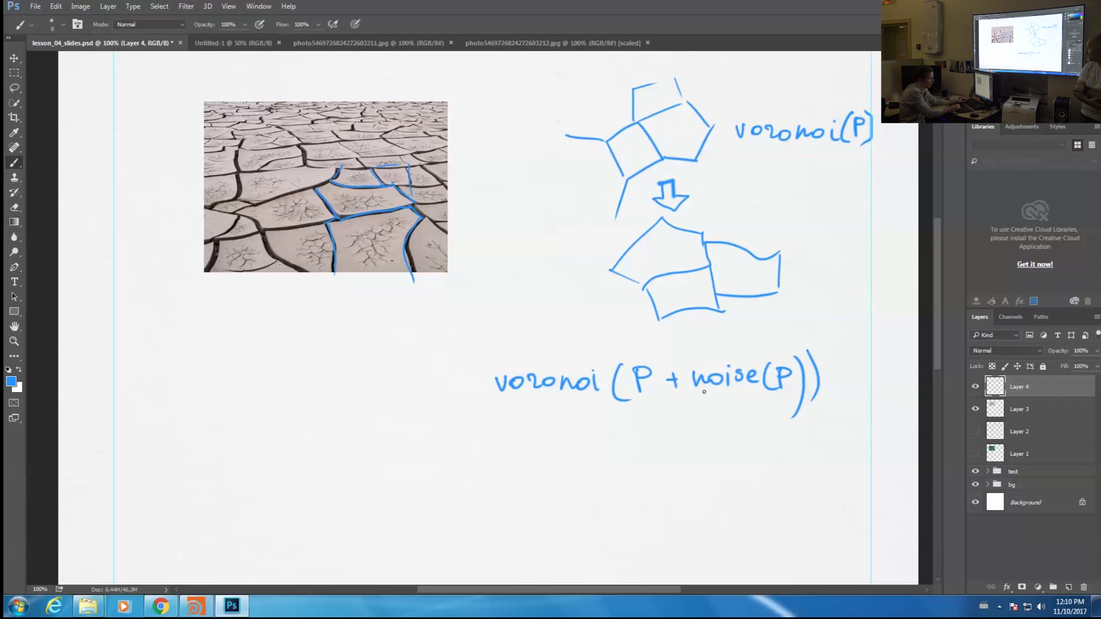
{"action": "left_click_drag", "start_coordinate": [722, 424], "coordinate": [720, 425]}
{"action": "left_click_drag", "start_coordinate": [721, 409], "coordinate": [772, 421]}
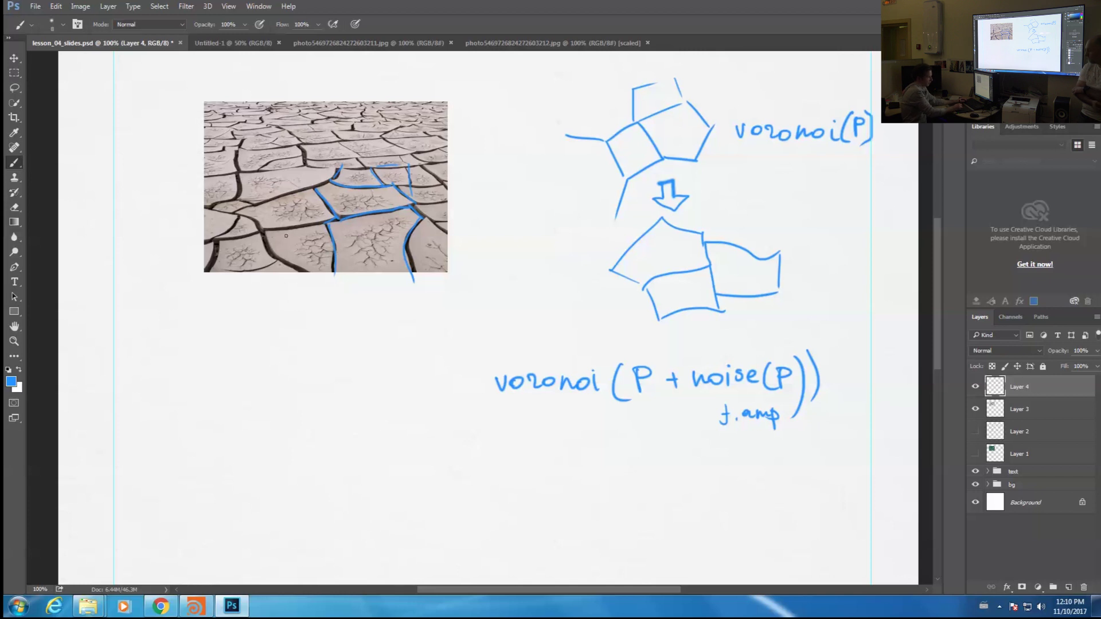
Draw a cross-section of a curled mud plate below the photo, with a flat base, concave top and shaded corners
{"action": "left_click_drag", "start_coordinate": [279, 275], "coordinate": [313, 353]}
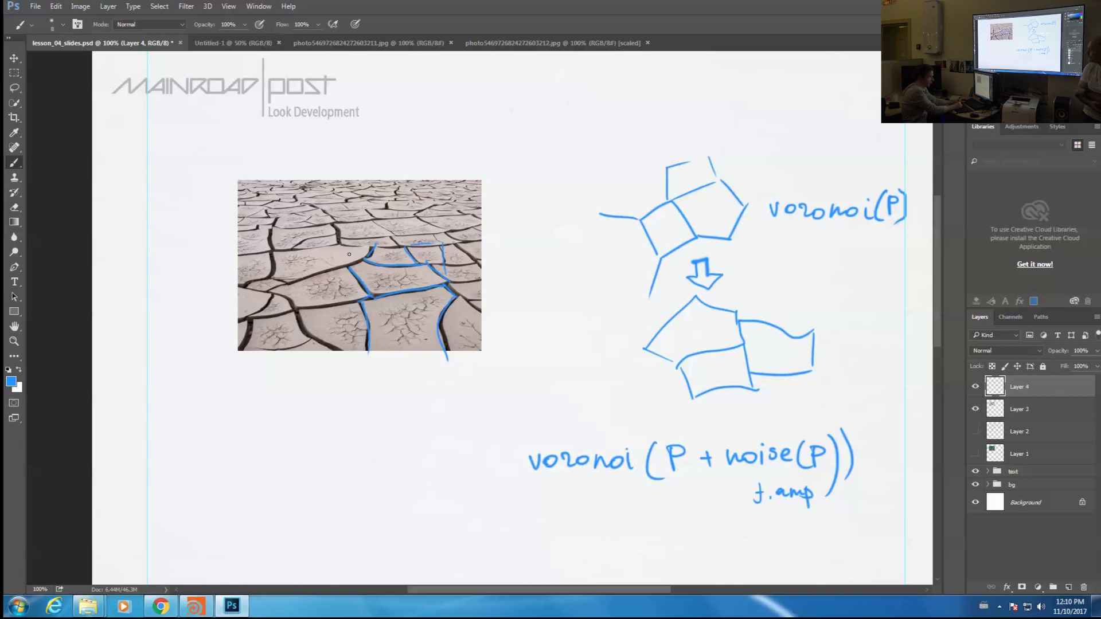
{"action": "left_click_drag", "start_coordinate": [280, 480], "coordinate": [253, 403]}
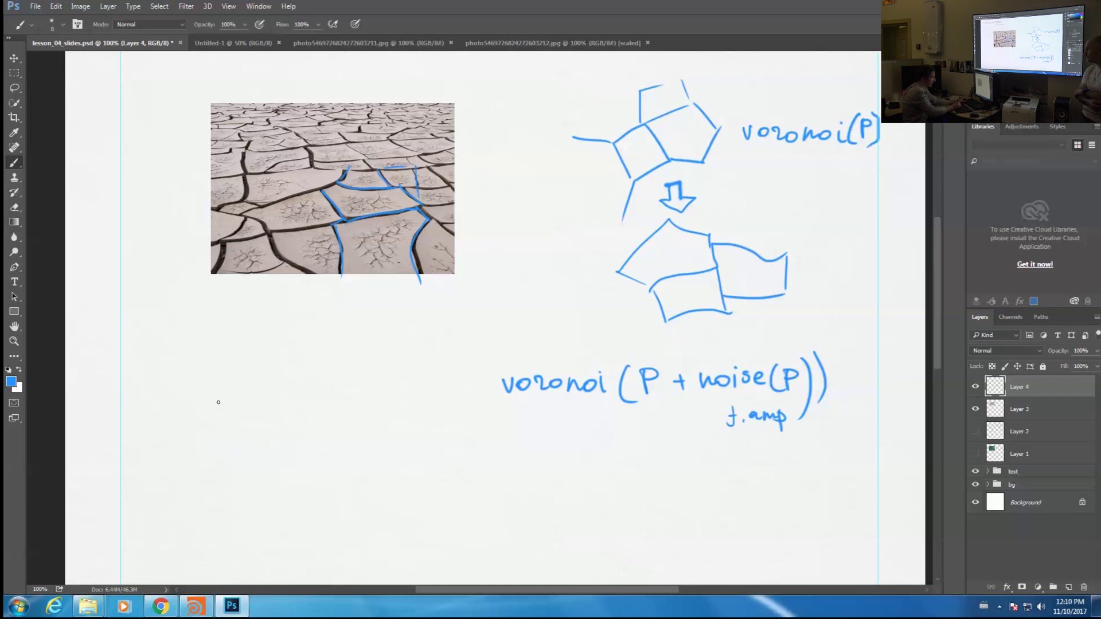
{"action": "left_click_drag", "start_coordinate": [211, 418], "coordinate": [216, 440]}
{"action": "key", "text": "ctrl+z"}
{"action": "mouse_move", "coordinate": [204, 393]}
{"action": "left_mouse_down", "text": "shift"}
{"action": "mouse_move", "coordinate": [204, 417]}
{"action": "mouse_move", "coordinate": [358, 404]}
{"action": "mouse_move", "coordinate": [414, 417]}
{"action": "mouse_move", "coordinate": [409, 397]}
{"action": "left_mouse_up", "text": "shift"}
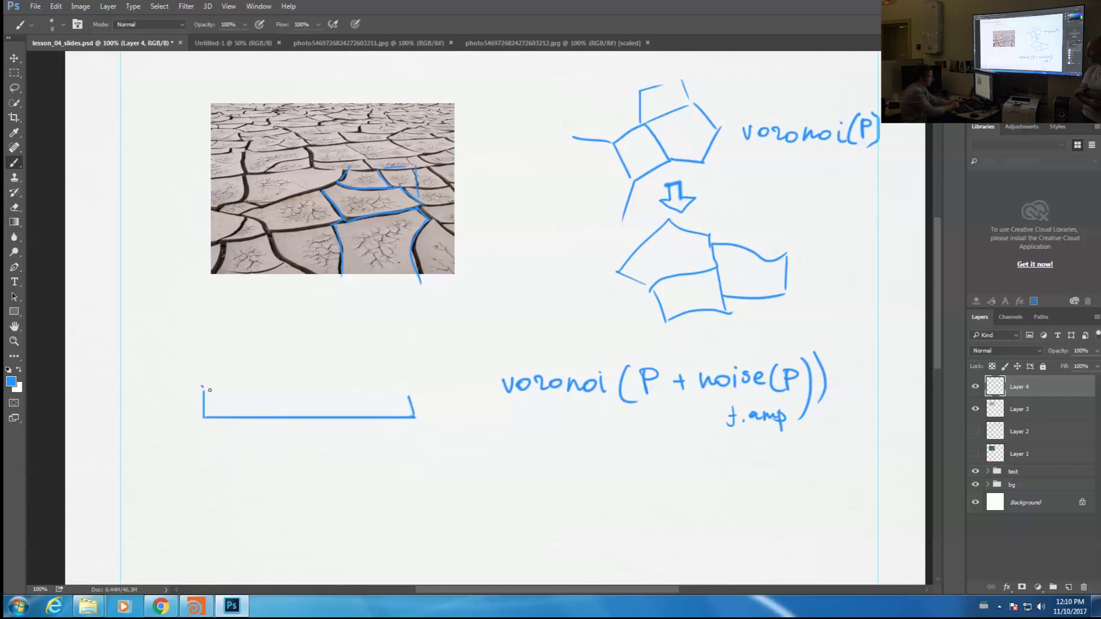
{"action": "left_click_drag", "start_coordinate": [201, 386], "coordinate": [411, 413]}
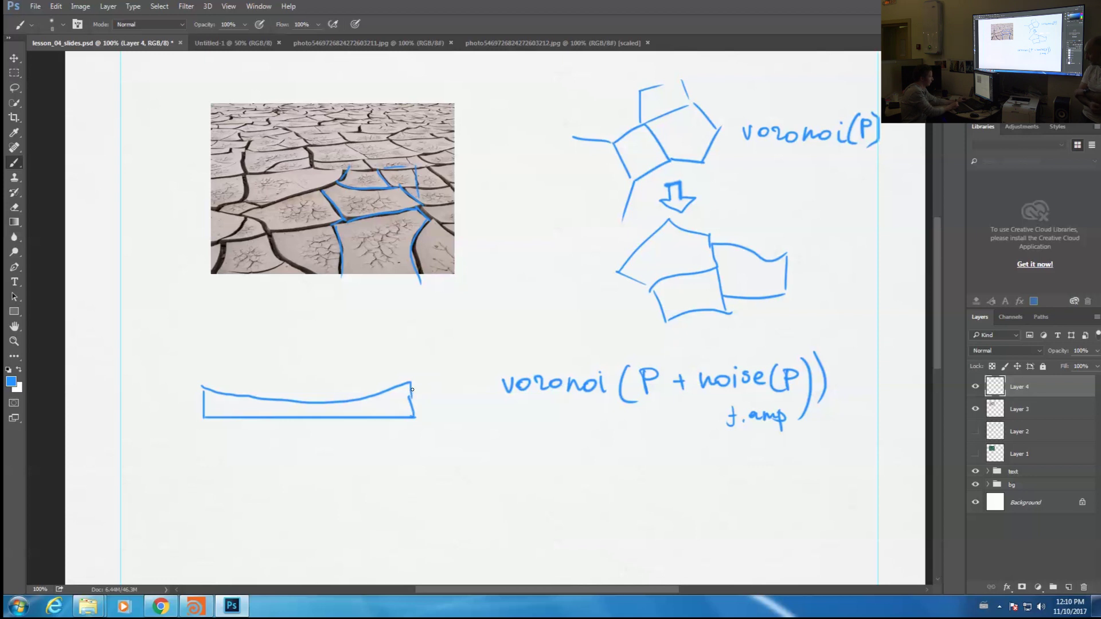
{"action": "left_click_drag", "start_coordinate": [410, 386], "coordinate": [366, 422]}
{"action": "left_click_drag", "start_coordinate": [206, 392], "coordinate": [236, 414]}
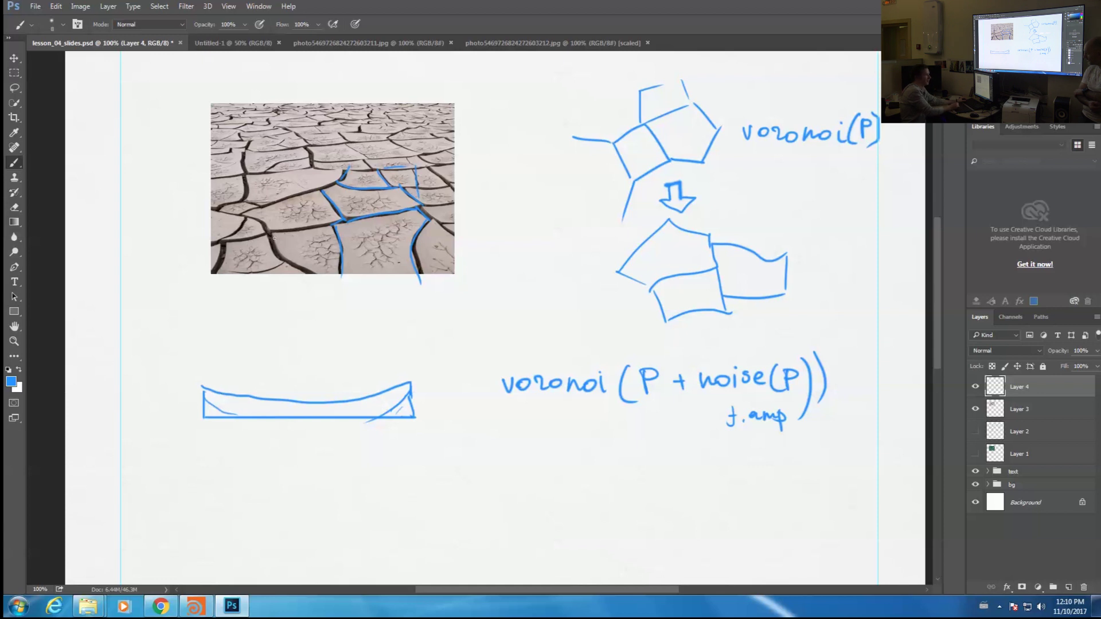
{"action": "mouse_move", "coordinate": [206, 394]}
{"action": "left_mouse_down"}
{"action": "mouse_move", "coordinate": [207, 419]}
{"action": "mouse_move", "coordinate": [215, 416]}
{"action": "left_mouse_up"}
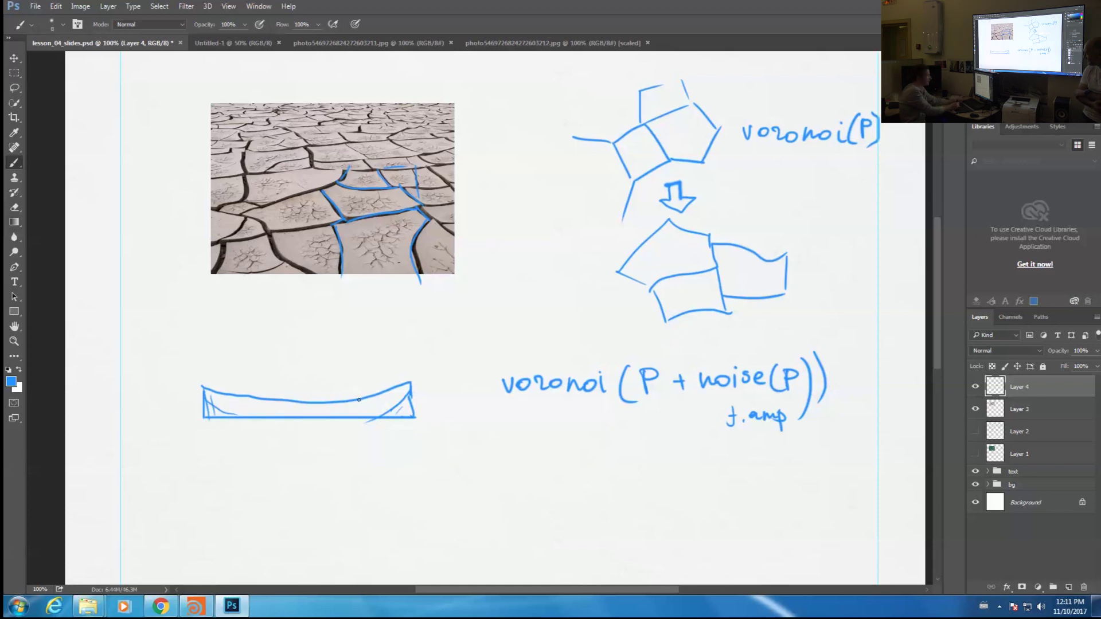
{"action": "left_click_drag", "start_coordinate": [369, 403], "coordinate": [358, 377]}
Draw a stepped profile line with square grooves for the cracks below the plate cross-section, emphasizing one groove's bottom
{"action": "mouse_move", "coordinate": [192, 354]}
{"action": "left_mouse_down"}
{"action": "mouse_move", "coordinate": [193, 365]}
{"action": "mouse_move", "coordinate": [211, 277]}
{"action": "left_mouse_up"}
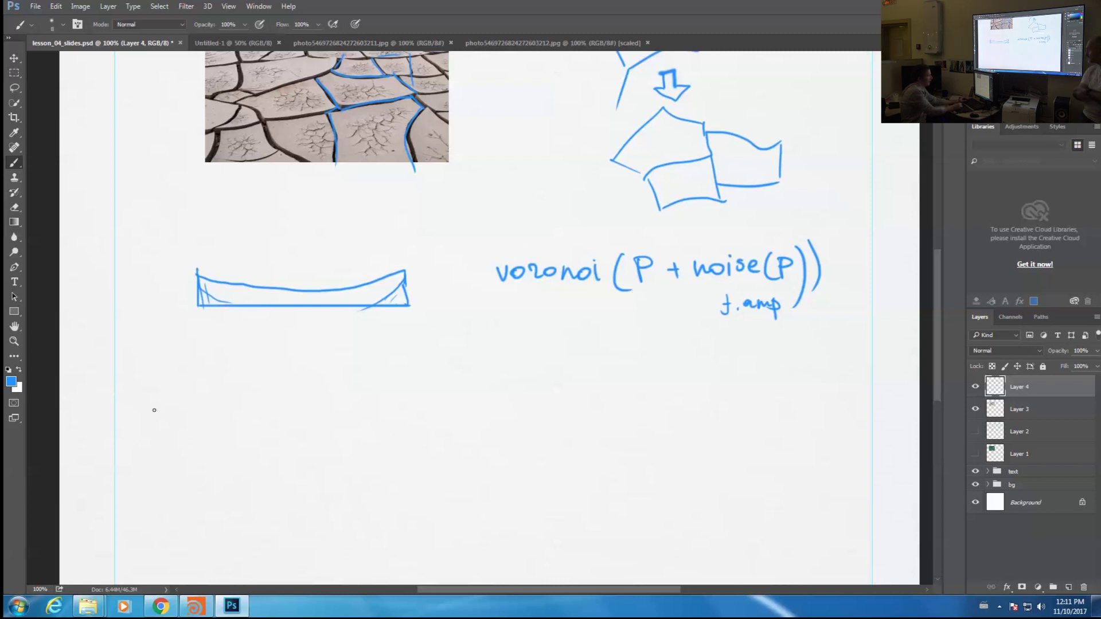
{"action": "mouse_move", "coordinate": [131, 413]}
{"action": "left_mouse_down"}
{"action": "mouse_move", "coordinate": [169, 414]}
{"action": "mouse_move", "coordinate": [196, 380]}
{"action": "mouse_move", "coordinate": [211, 400]}
{"action": "mouse_move", "coordinate": [221, 401]}
{"action": "mouse_move", "coordinate": [222, 379]}
{"action": "mouse_move", "coordinate": [516, 381]}
{"action": "mouse_move", "coordinate": [513, 402]}
{"action": "mouse_move", "coordinate": [585, 398]}
{"action": "left_mouse_up"}
{"action": "key", "text": "ctrl+z"}
{"action": "left_click_drag", "start_coordinate": [412, 223], "coordinate": [439, 319]}
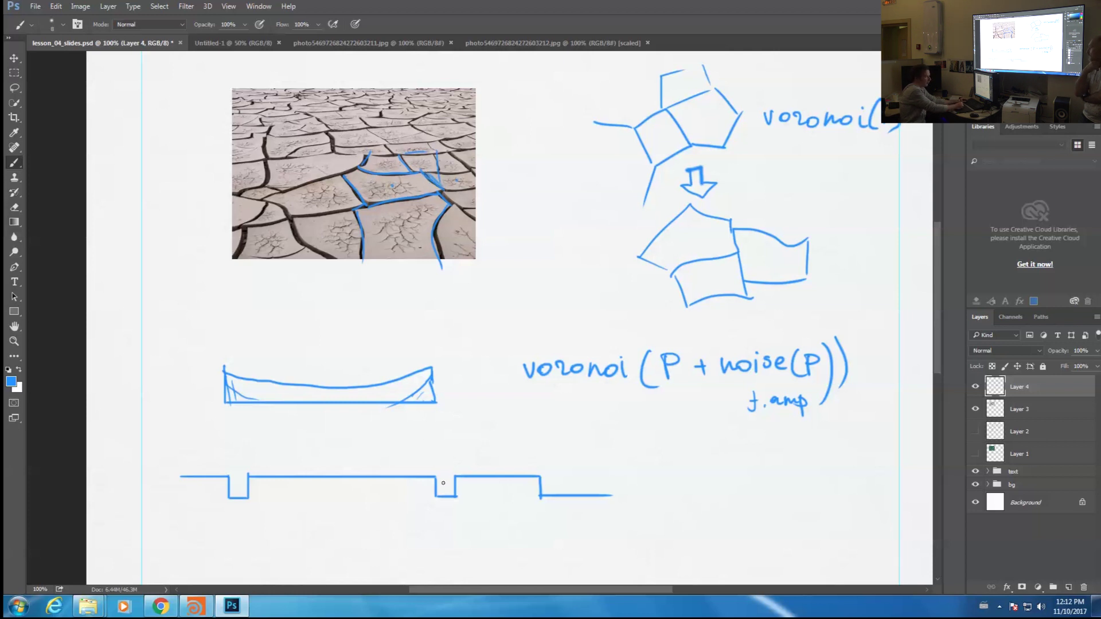
{"action": "left_click_drag", "start_coordinate": [434, 499], "coordinate": [455, 500]}
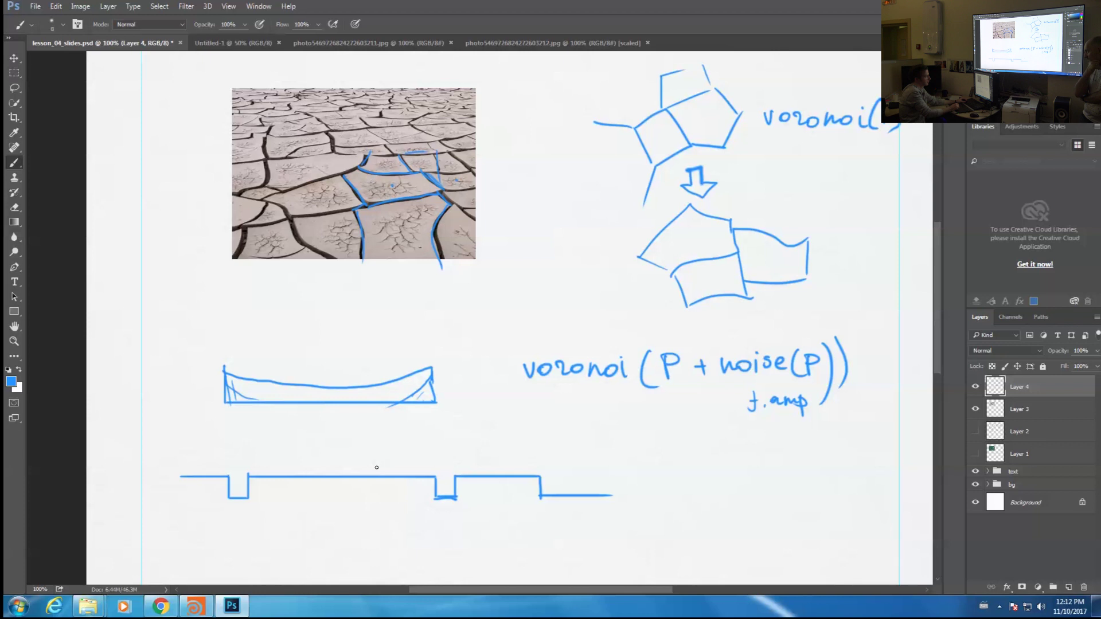
Write "dist1 - dist" under the voronoi formula
{"action": "mouse_move", "coordinate": [551, 412]}
{"action": "left_mouse_down"}
{"action": "mouse_move", "coordinate": [552, 422]}
{"action": "mouse_move", "coordinate": [584, 422]}
{"action": "left_mouse_up"}
{"action": "left_click", "coordinate": [558, 420]}
{"action": "mouse_move", "coordinate": [591, 403]}
{"action": "left_mouse_down"}
{"action": "mouse_move", "coordinate": [593, 422]}
{"action": "mouse_move", "coordinate": [612, 413]}
{"action": "left_mouse_up"}
{"action": "mouse_move", "coordinate": [626, 411]}
{"action": "left_mouse_down"}
{"action": "mouse_move", "coordinate": [631, 420]}
{"action": "mouse_move", "coordinate": [662, 418]}
{"action": "left_mouse_up"}
{"action": "left_click_drag", "start_coordinate": [656, 405], "coordinate": [669, 405]}
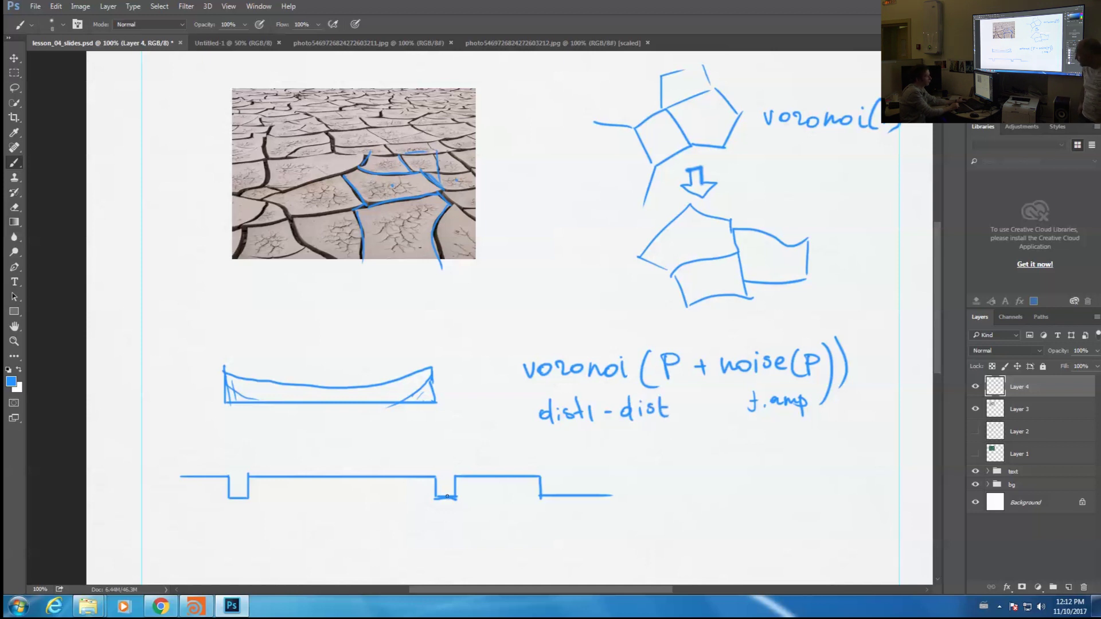
Overlay the stepped profile with triangular peaks rising between the grooves, and circle the "dist1 - dist" expression
{"action": "left_click_drag", "start_coordinate": [442, 498], "coordinate": [447, 497]}
{"action": "left_click", "coordinate": [236, 497]}
{"action": "mouse_move", "coordinate": [236, 497]}
{"action": "left_mouse_down"}
{"action": "mouse_move", "coordinate": [344, 417]}
{"action": "mouse_move", "coordinate": [442, 492]}
{"action": "mouse_move", "coordinate": [493, 454]}
{"action": "mouse_move", "coordinate": [578, 470]}
{"action": "left_mouse_up"}
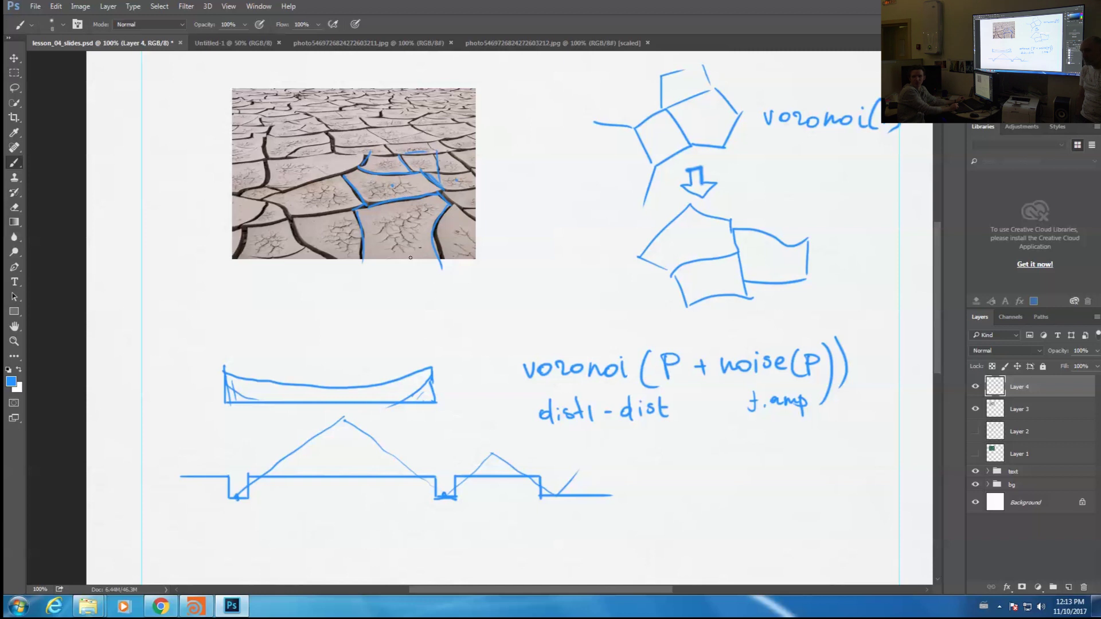
{"action": "mouse_move", "coordinate": [668, 403]}
{"action": "left_mouse_down"}
{"action": "mouse_move", "coordinate": [536, 408]}
{"action": "mouse_move", "coordinate": [672, 415]}
{"action": "left_mouse_up"}
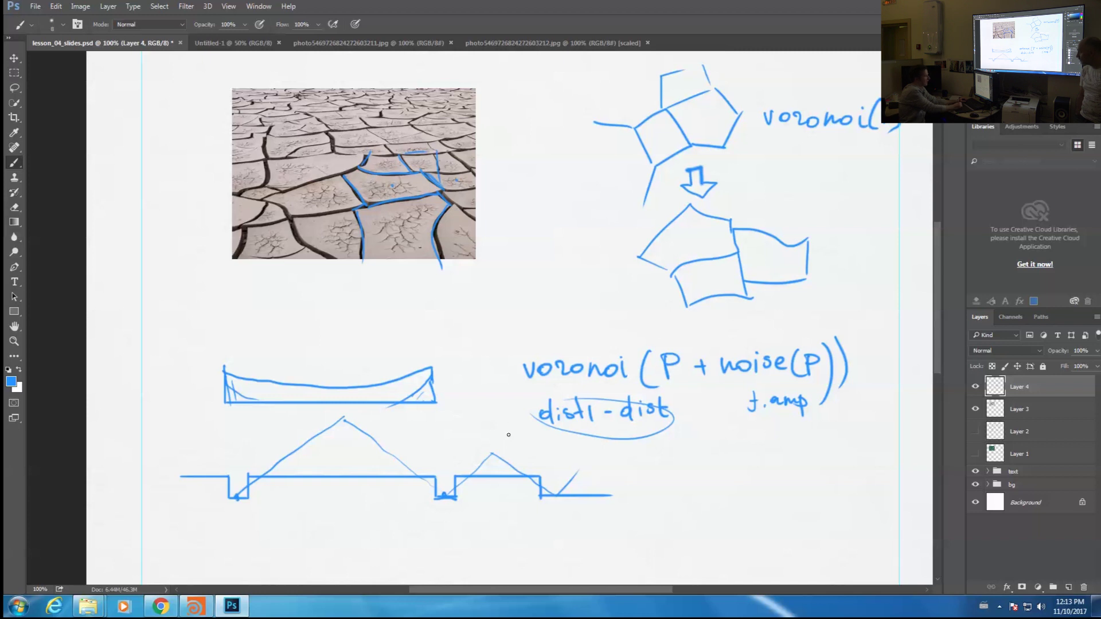
Switch to Houdini, display pointvop2, and inside it add a Voronoi Noise node driven by the global position P
{"action": "key", "text": "alt+Tab"}
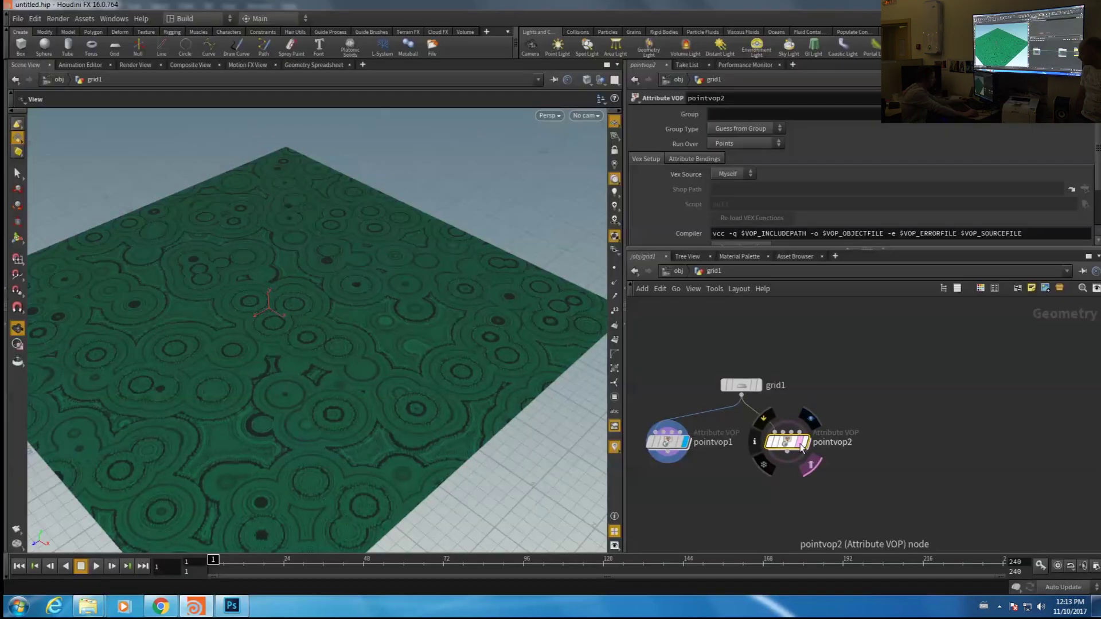
{"action": "left_click", "coordinate": [806, 442]}
{"action": "double_click", "coordinate": [789, 443]}
{"action": "key", "text": "Tab"}
{"action": "type", "text": "vor"}
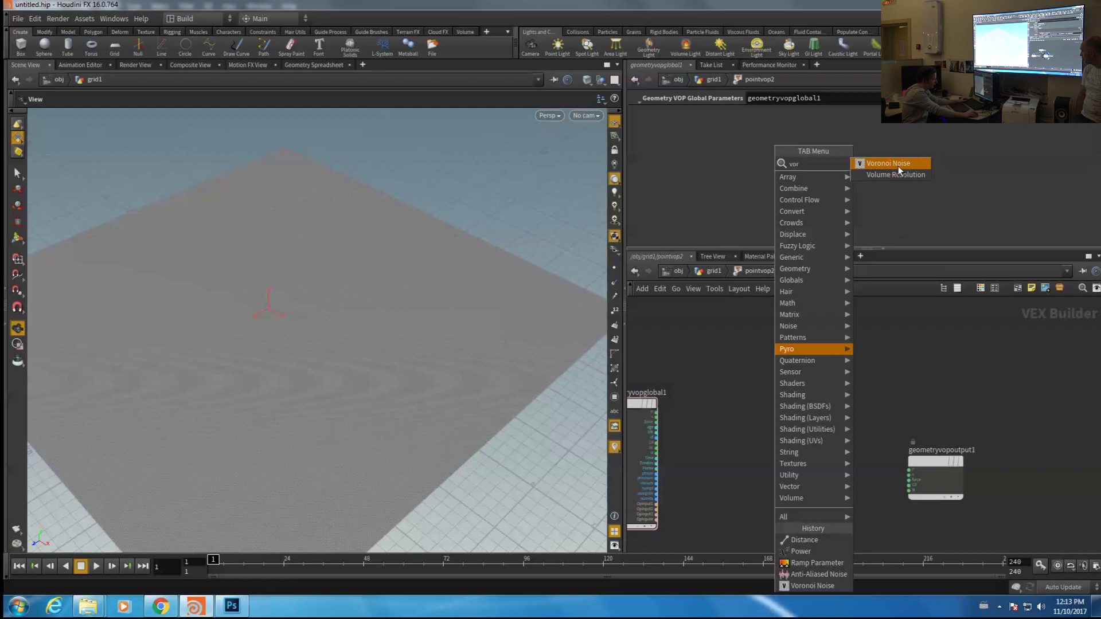
{"action": "left_click", "coordinate": [898, 165]}
{"action": "left_click", "coordinate": [762, 425]}
{"action": "left_click", "coordinate": [658, 411]}
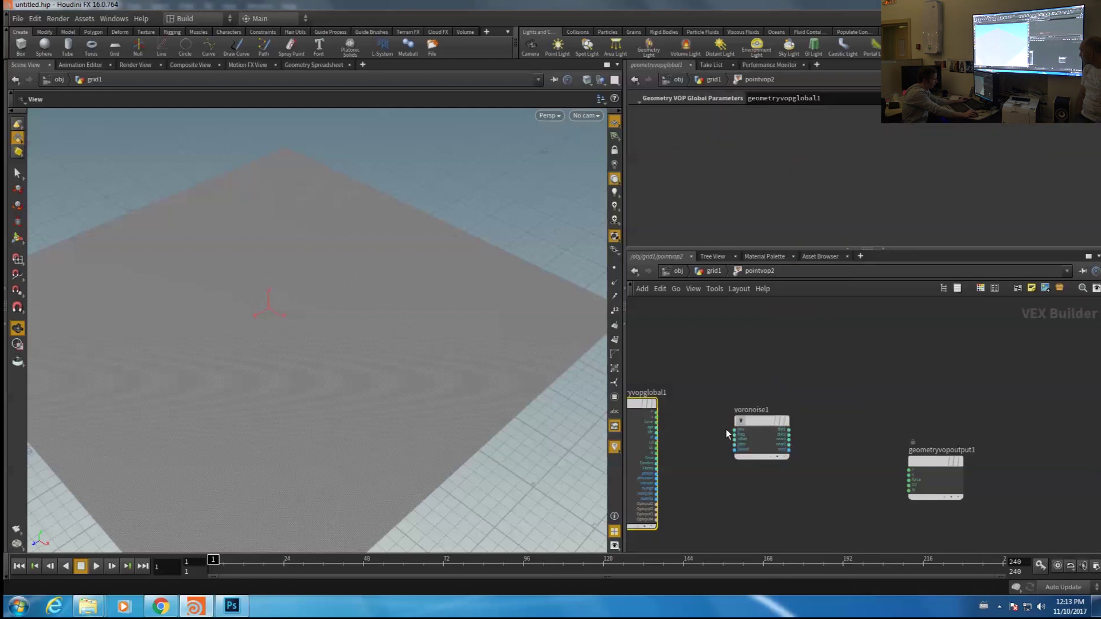
{"action": "left_click_drag", "start_coordinate": [657, 413], "coordinate": [734, 430]}
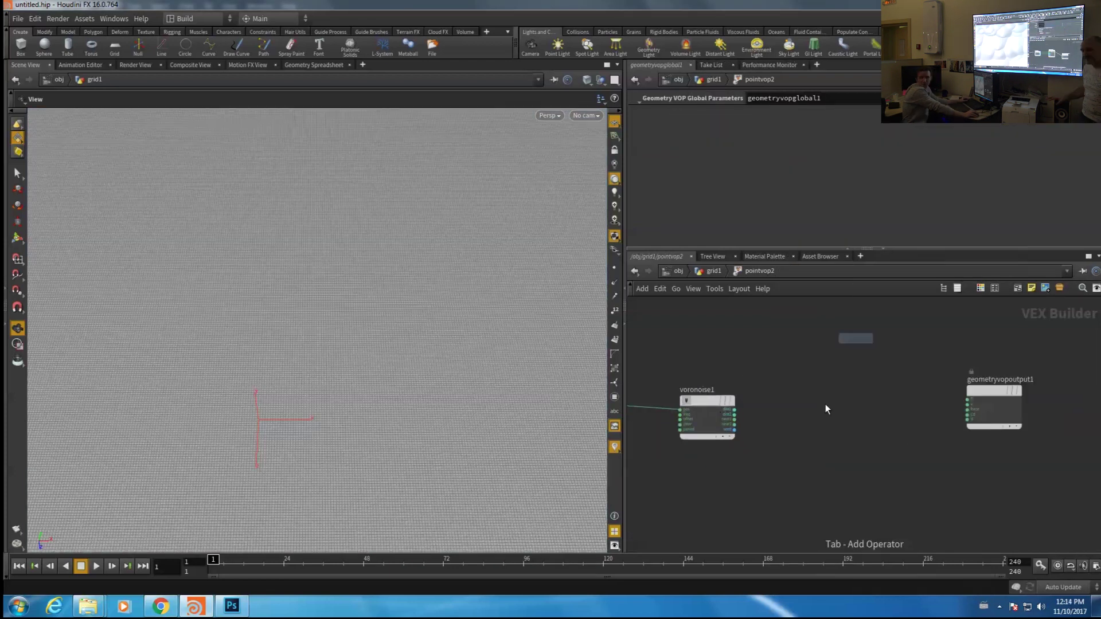
Place a Float to Vector node and feed the Voronoi Noise's first distance into its second component
{"action": "left_click", "coordinate": [837, 410]}
{"action": "left_click", "coordinate": [735, 410]}
{"action": "left_click", "coordinate": [801, 420]}
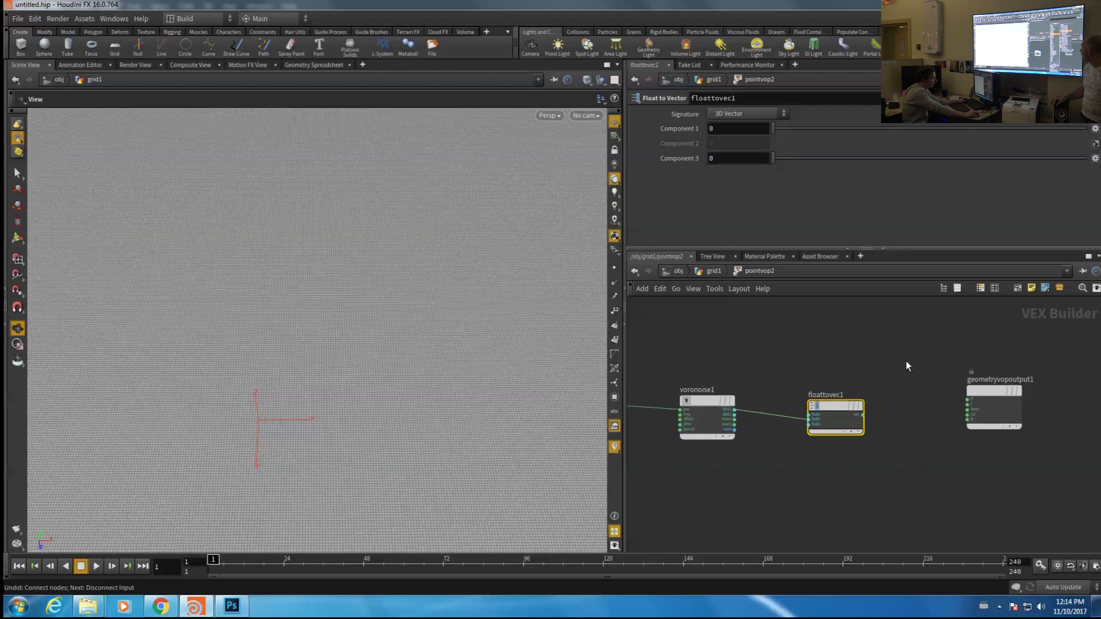
Create an Add node near the geometry output and connect the global position P to its first input
{"action": "key", "text": "Tab"}
{"action": "type", "text": "add"}
{"action": "key", "text": "Return"}
{"action": "left_click", "coordinate": [914, 339]}
{"action": "middle_click_drag", "start_coordinate": [804, 341], "coordinate": [1021, 370]}
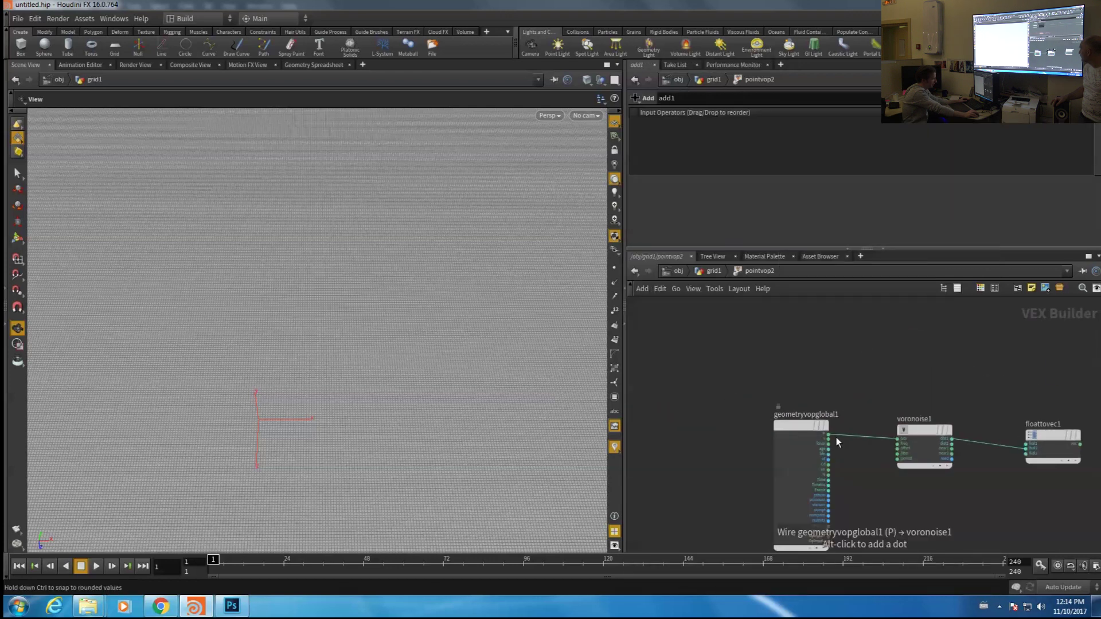
{"action": "middle_click_drag", "start_coordinate": [837, 435], "coordinate": [725, 418]}
{"action": "left_click", "coordinate": [715, 419]}
{"action": "left_click", "coordinate": [1006, 368]}
Connect the Float to Vector result to the Add node's second input and wire the sum to the output's P
{"action": "middle_click_drag", "start_coordinate": [980, 403], "coordinate": [867, 410]}
{"action": "left_click", "coordinate": [853, 437]}
{"action": "left_click", "coordinate": [889, 373]}
{"action": "left_click", "coordinate": [888, 373]}
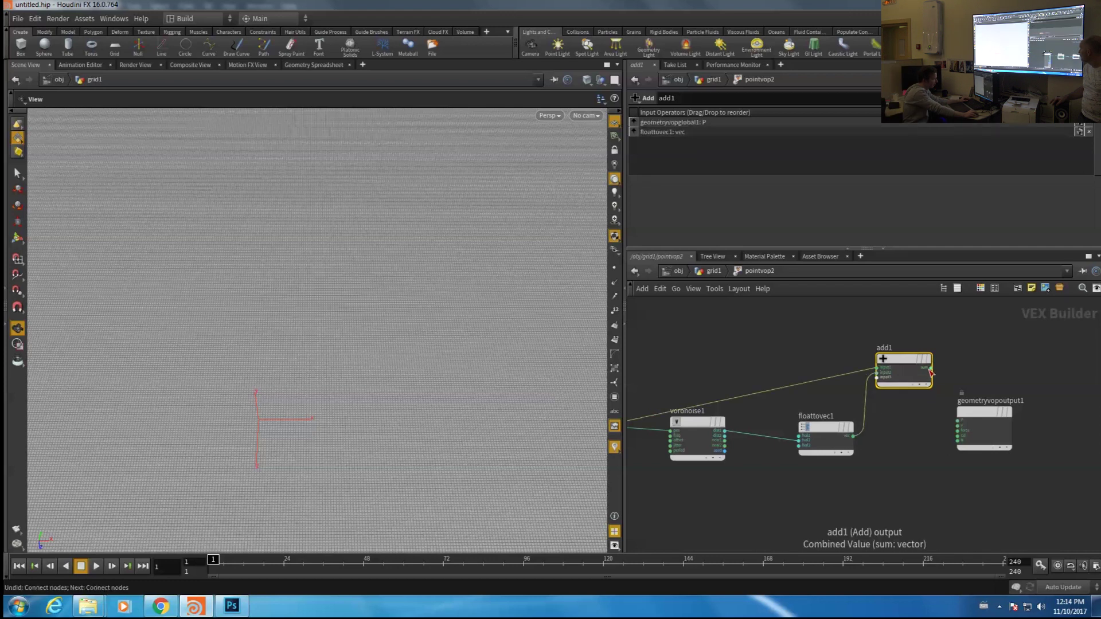
{"action": "left_click_drag", "start_coordinate": [284, 186], "coordinate": [219, 205]}
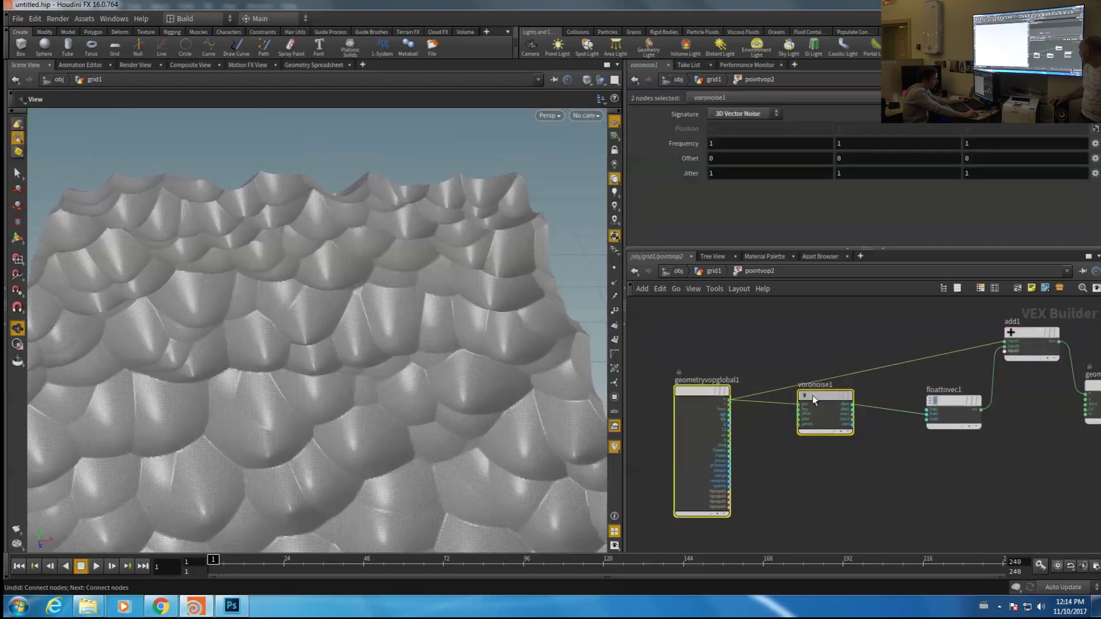
Move the Voronoi Noise node back and insert a Subtract node after it that takes dist2 away from dist1
{"action": "left_click_drag", "start_coordinate": [813, 394], "coordinate": [691, 389]}
{"action": "right_click", "coordinate": [799, 435]}
{"action": "left_click", "coordinate": [895, 179]}
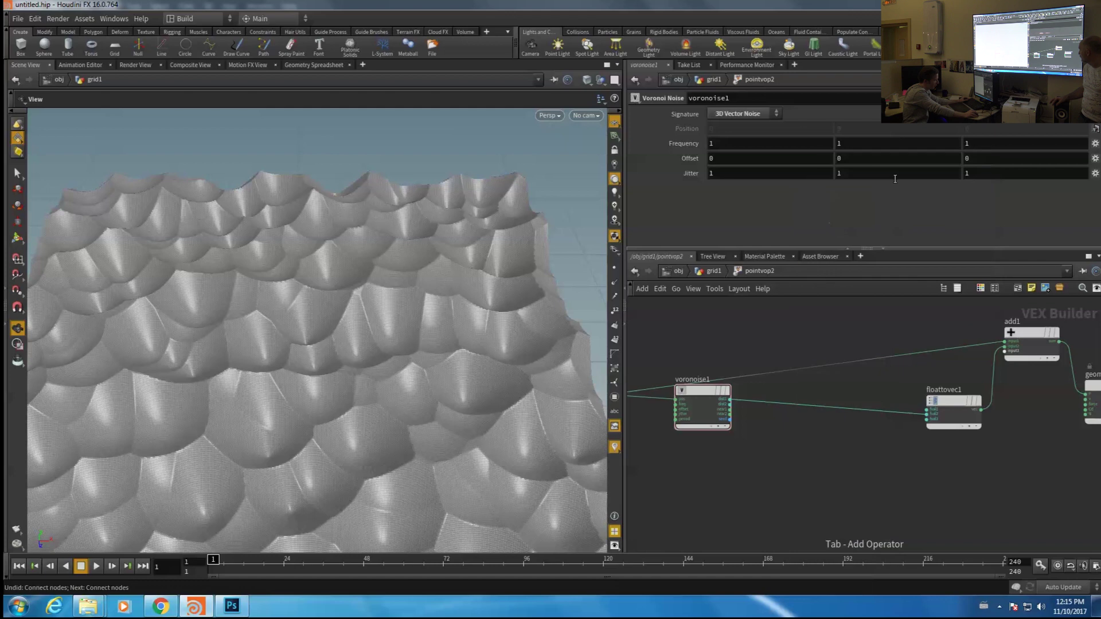
{"action": "left_click", "coordinate": [789, 396]}
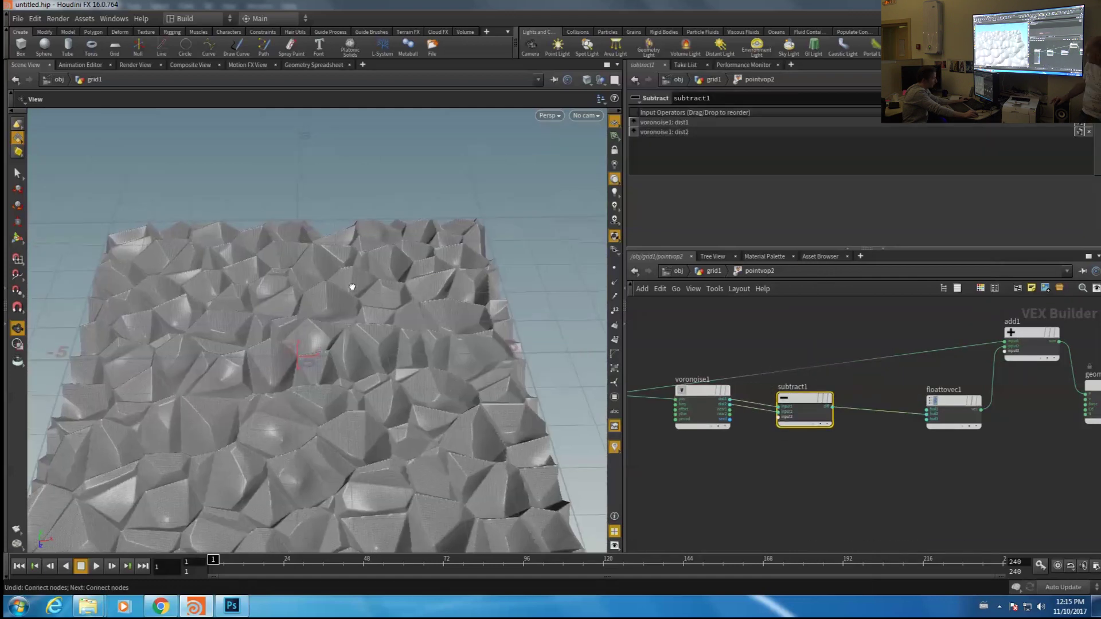
Swap the Subtract node's inputs so that dist1 is subtracted from dist2
{"action": "left_click_drag", "start_coordinate": [352, 287], "coordinate": [332, 280]}
{"action": "right_click_drag", "start_coordinate": [332, 281], "coordinate": [474, 287]}
{"action": "left_click_drag", "start_coordinate": [474, 287], "coordinate": [397, 213]}
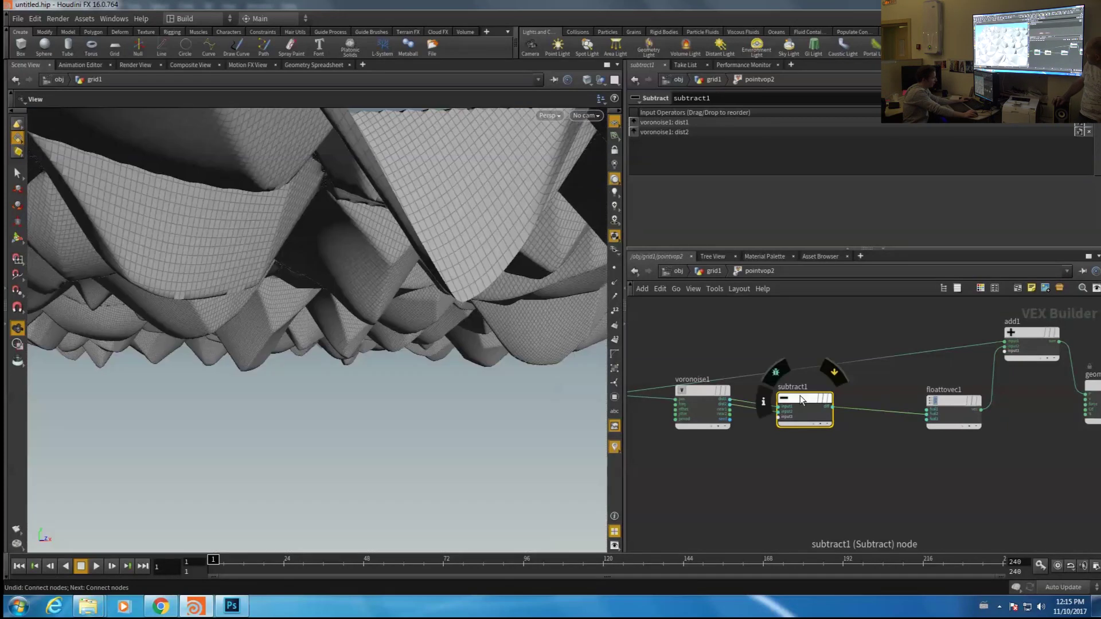
{"action": "key", "text": "shift+r"}
{"action": "left_click_drag", "start_coordinate": [800, 397], "coordinate": [796, 392]}
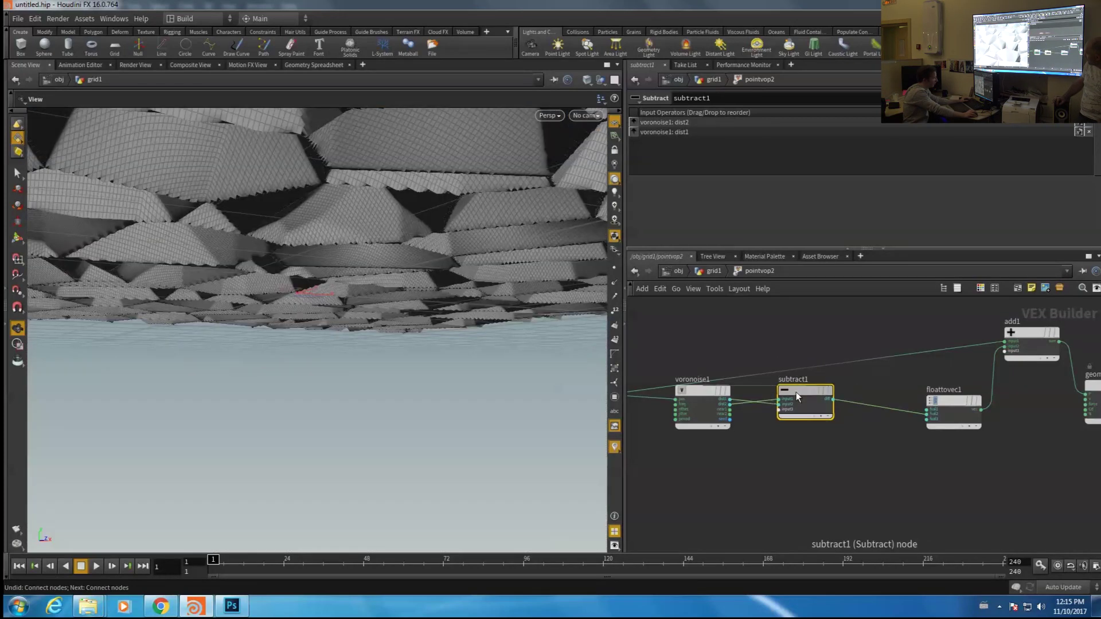
Switch to Photoshop and sketch a low-to-high step profile with a flat plateau above the curved tile cross-section
{"action": "left_click_drag", "start_coordinate": [356, 276], "coordinate": [377, 393]}
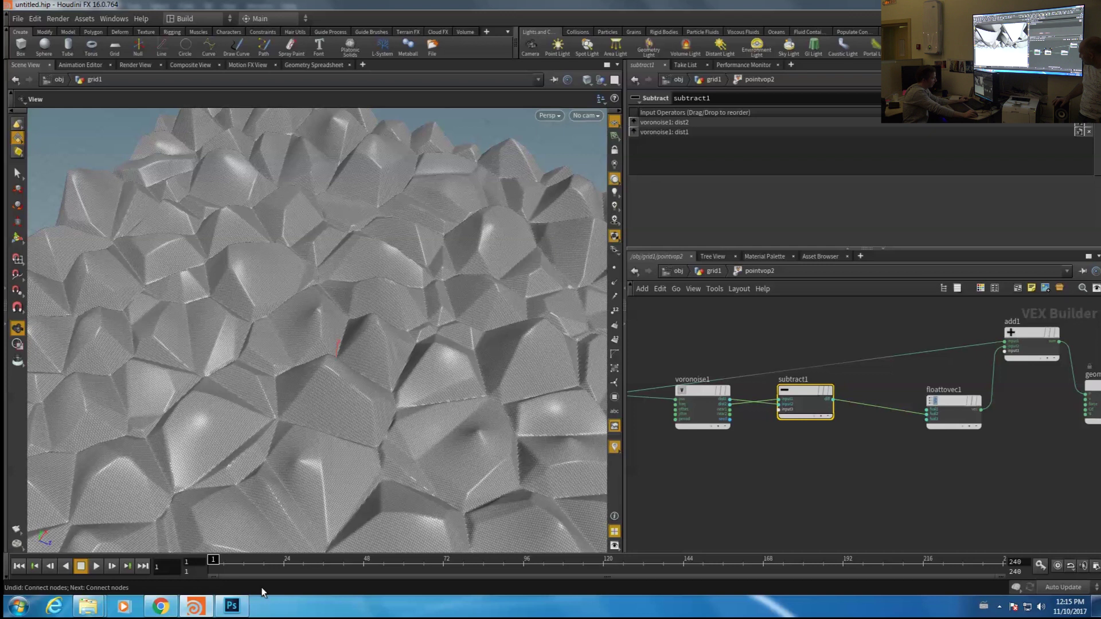
{"action": "left_click", "coordinate": [232, 606]}
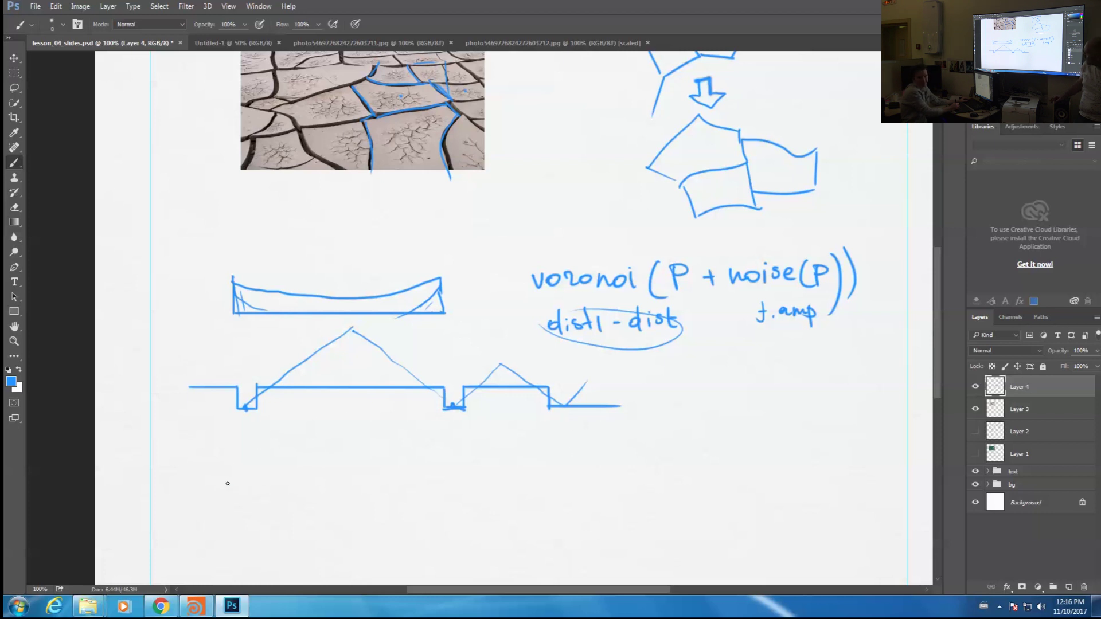
{"action": "mouse_move", "coordinate": [277, 250]}
{"action": "left_mouse_down"}
{"action": "mouse_move", "coordinate": [301, 250]}
{"action": "mouse_move", "coordinate": [341, 211]}
{"action": "mouse_move", "coordinate": [376, 209]}
{"action": "left_mouse_up"}
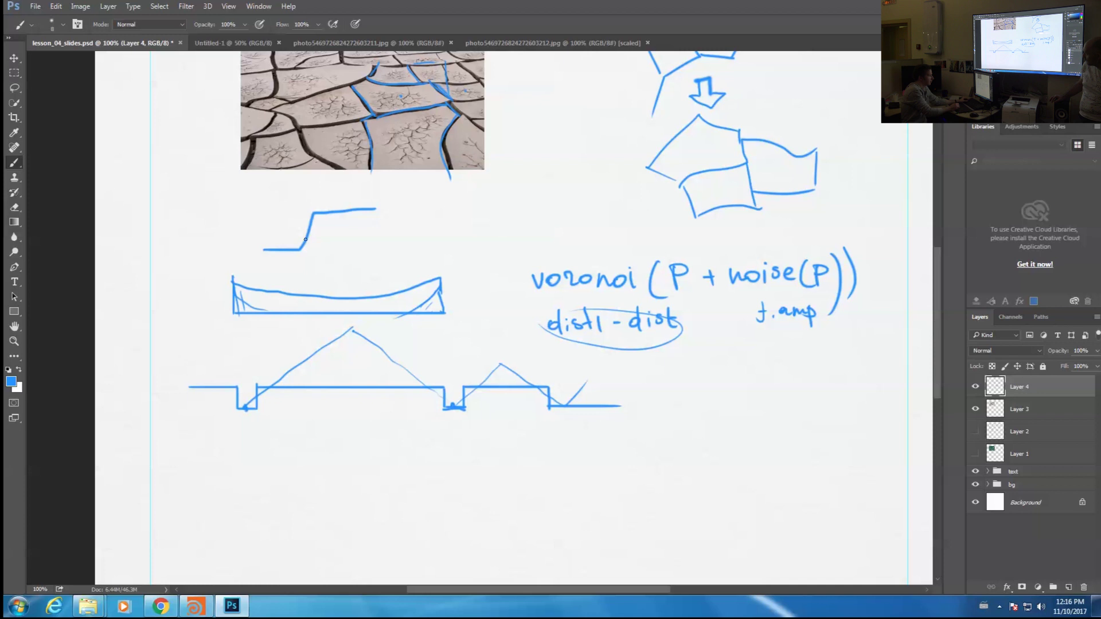
{"action": "left_click_drag", "start_coordinate": [311, 213], "coordinate": [425, 213]}
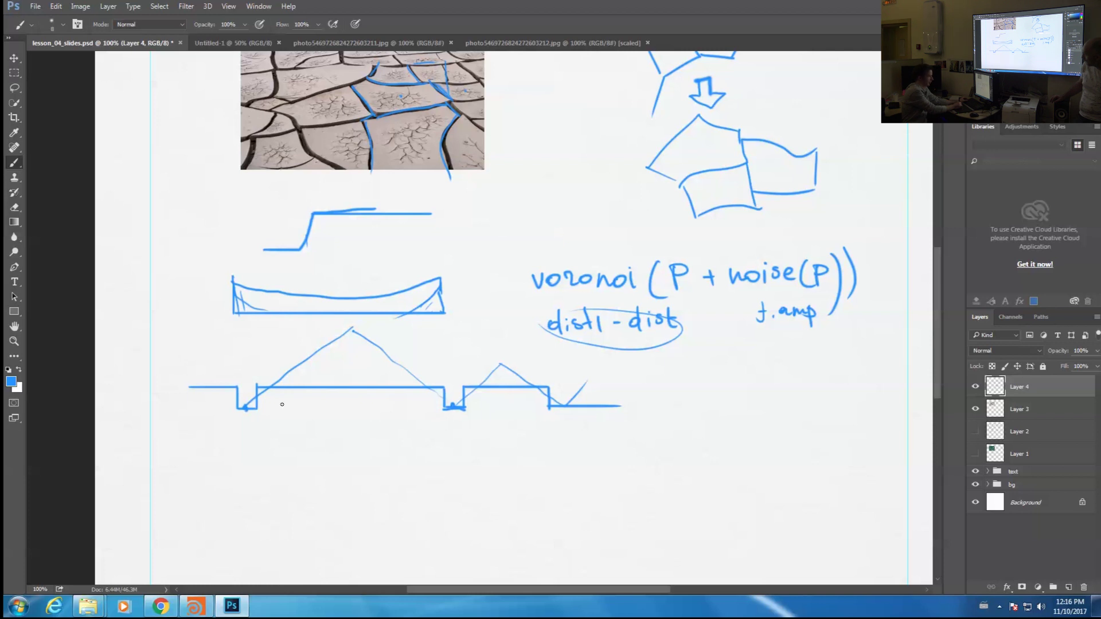
Handwrite "fit(dist2 - dist1," below the crack cross-section and add a diagonal slope line through the step profile sketch
{"action": "left_click_drag", "start_coordinate": [256, 443], "coordinate": [244, 480]}
{"action": "left_click_drag", "start_coordinate": [245, 467], "coordinate": [258, 464]}
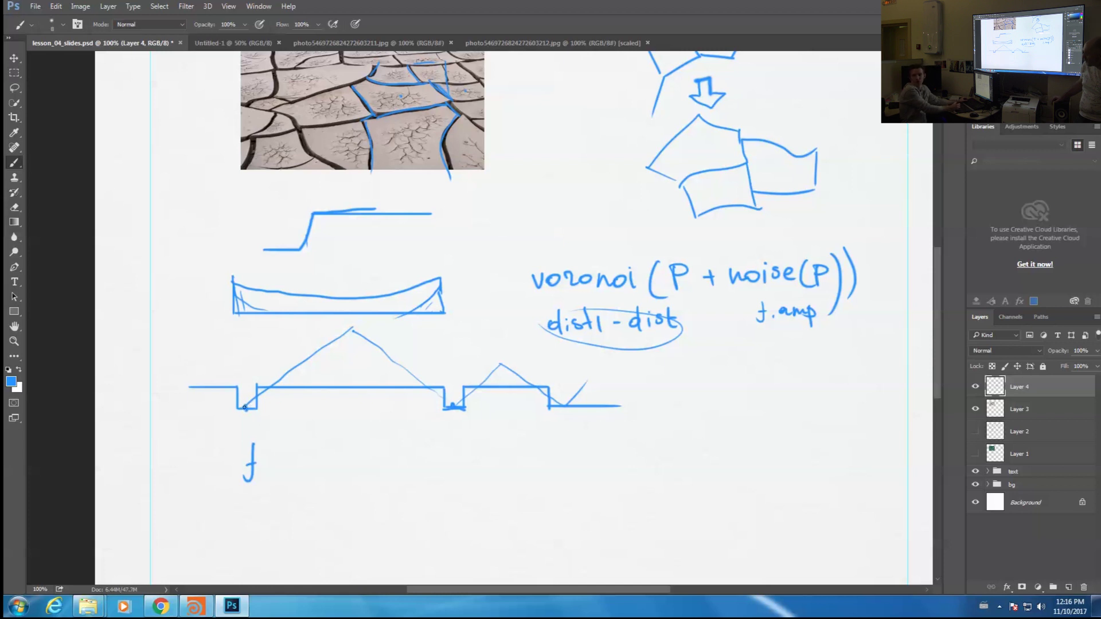
{"action": "left_click_drag", "start_coordinate": [275, 252], "coordinate": [383, 150]}
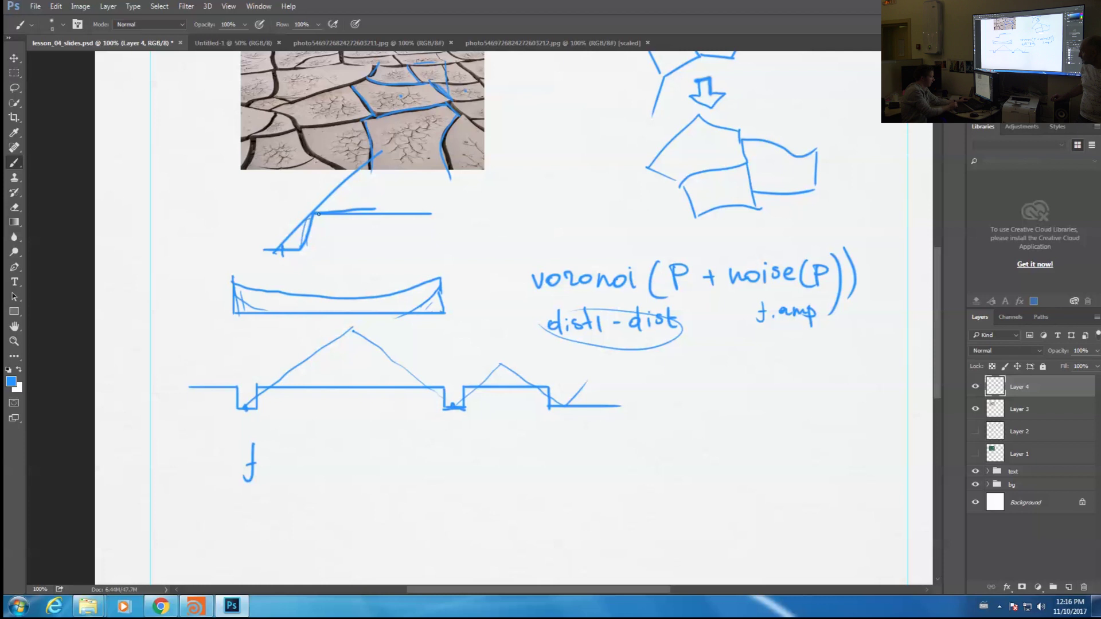
{"action": "left_click_drag", "start_coordinate": [265, 458], "coordinate": [263, 480]}
{"action": "left_click_drag", "start_coordinate": [285, 441], "coordinate": [284, 479]}
{"action": "mouse_move", "coordinate": [318, 437]}
{"action": "left_mouse_down"}
{"action": "mouse_move", "coordinate": [317, 481]}
{"action": "mouse_move", "coordinate": [334, 457]}
{"action": "mouse_move", "coordinate": [332, 467]}
{"action": "left_mouse_up"}
{"action": "left_click_drag", "start_coordinate": [342, 454], "coordinate": [342, 466]}
{"action": "mouse_move", "coordinate": [353, 449]}
{"action": "left_mouse_down"}
{"action": "mouse_move", "coordinate": [346, 465]}
{"action": "mouse_move", "coordinate": [364, 467]}
{"action": "left_mouse_up"}
{"action": "left_click_drag", "start_coordinate": [358, 452], "coordinate": [384, 465]}
{"action": "left_click_drag", "start_coordinate": [397, 458], "coordinate": [467, 463]}
{"action": "left_click_drag", "start_coordinate": [461, 449], "coordinate": [485, 463]}
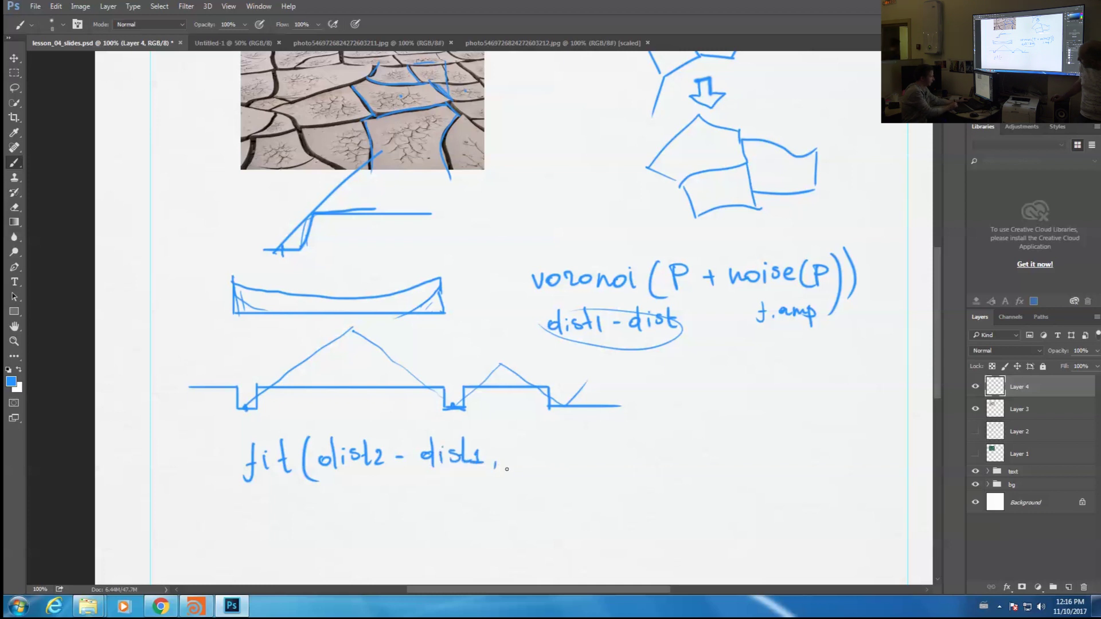
Complete the handwritten fit formula with the arguments 0, 0.01, 0, 1 and a closing bracket
{"action": "mouse_move", "coordinate": [536, 452]}
{"action": "left_mouse_down"}
{"action": "mouse_move", "coordinate": [527, 465]}
{"action": "mouse_move", "coordinate": [535, 452]}
{"action": "left_mouse_up"}
{"action": "mouse_move", "coordinate": [555, 461]}
{"action": "left_mouse_down"}
{"action": "mouse_move", "coordinate": [553, 469]}
{"action": "mouse_move", "coordinate": [585, 456]}
{"action": "left_mouse_up"}
{"action": "mouse_move", "coordinate": [596, 463]}
{"action": "left_mouse_down"}
{"action": "mouse_move", "coordinate": [637, 478]}
{"action": "mouse_move", "coordinate": [671, 455]}
{"action": "left_mouse_up"}
{"action": "left_click_drag", "start_coordinate": [689, 464], "coordinate": [688, 473]}
{"action": "left_click_drag", "start_coordinate": [606, 455], "coordinate": [604, 469]}
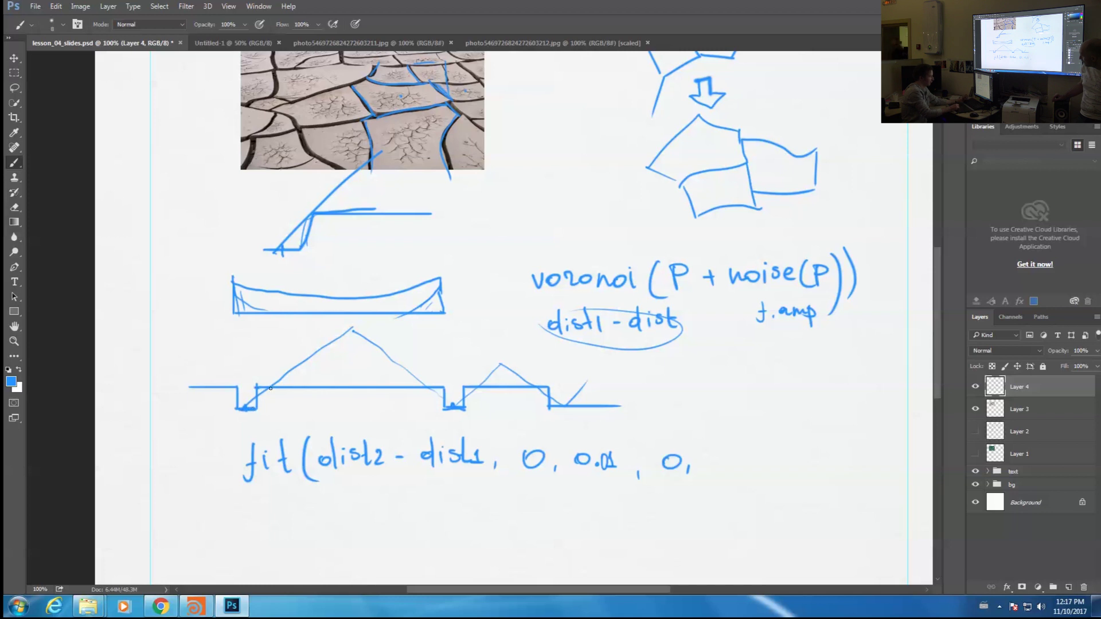
{"action": "left_click_drag", "start_coordinate": [711, 455], "coordinate": [719, 468]}
{"action": "left_click_drag", "start_coordinate": [725, 434], "coordinate": [728, 496]}
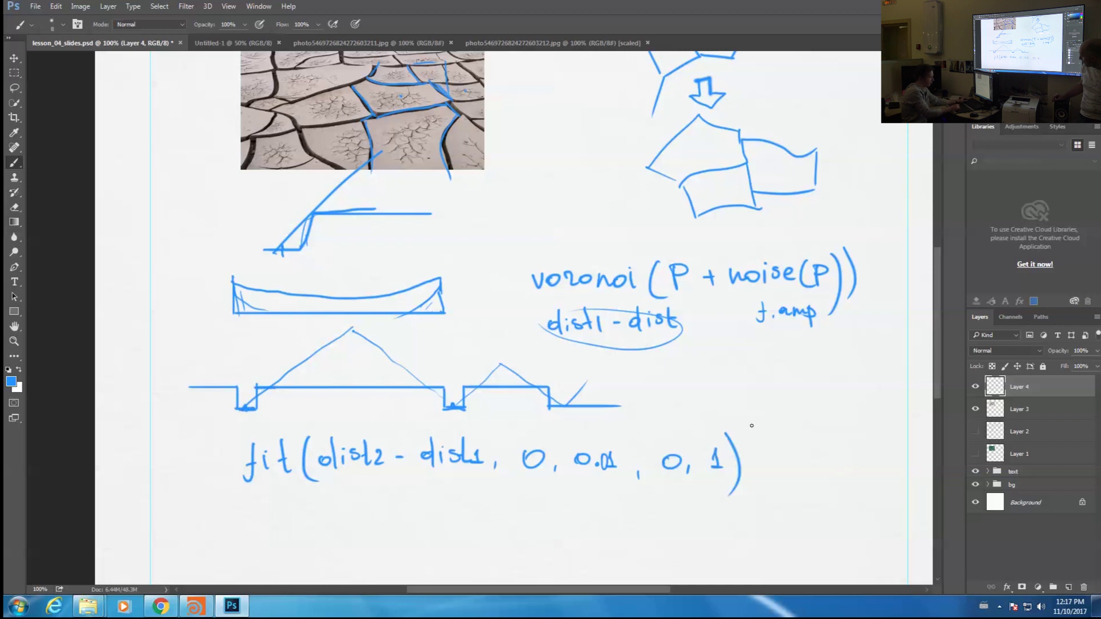
Draw a pair of graph axes below the fit formula with a diagonal line rising from the origin
{"action": "scroll", "coordinate": [751, 426], "scroll_direction": "down", "scroll_amount": 3}
{"action": "left_click_drag", "start_coordinate": [258, 384], "coordinate": [257, 511]}
{"action": "key", "text": "ctrl+z"}
{"action": "mouse_move", "coordinate": [258, 383]}
{"action": "left_mouse_down"}
{"action": "mouse_move", "coordinate": [254, 514]}
{"action": "mouse_move", "coordinate": [500, 506]}
{"action": "left_mouse_up"}
{"action": "left_click_drag", "start_coordinate": [259, 507], "coordinate": [375, 381]}
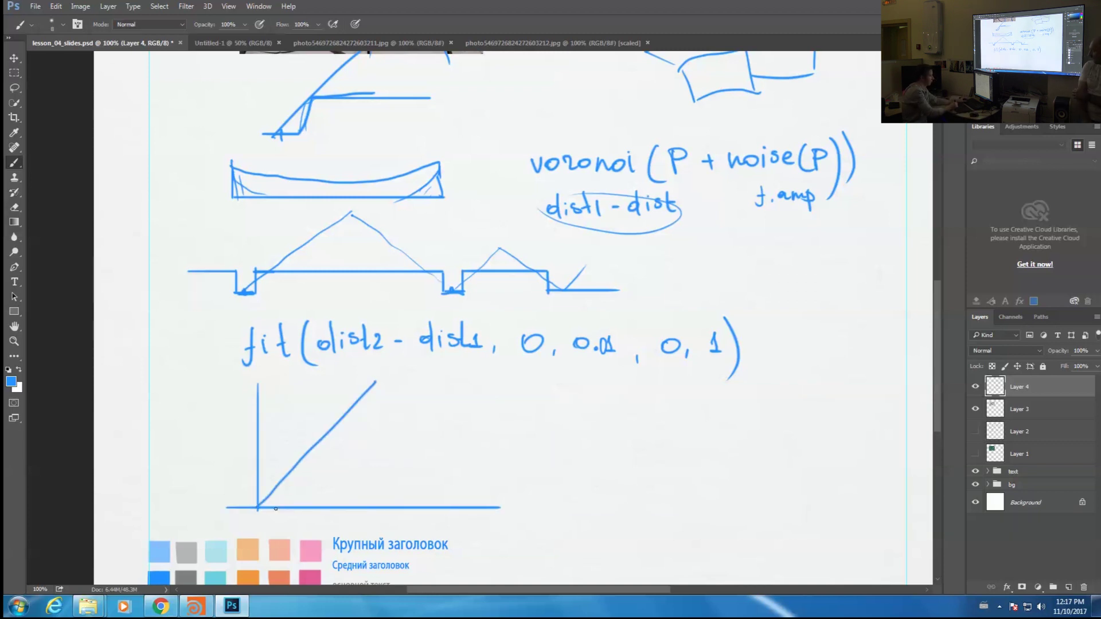
Pick the orange swatch colour and draw the steep, clamped fit curve on the graph with a vertical marker at its bend
{"action": "left_click", "coordinate": [248, 550], "text": "alt"}
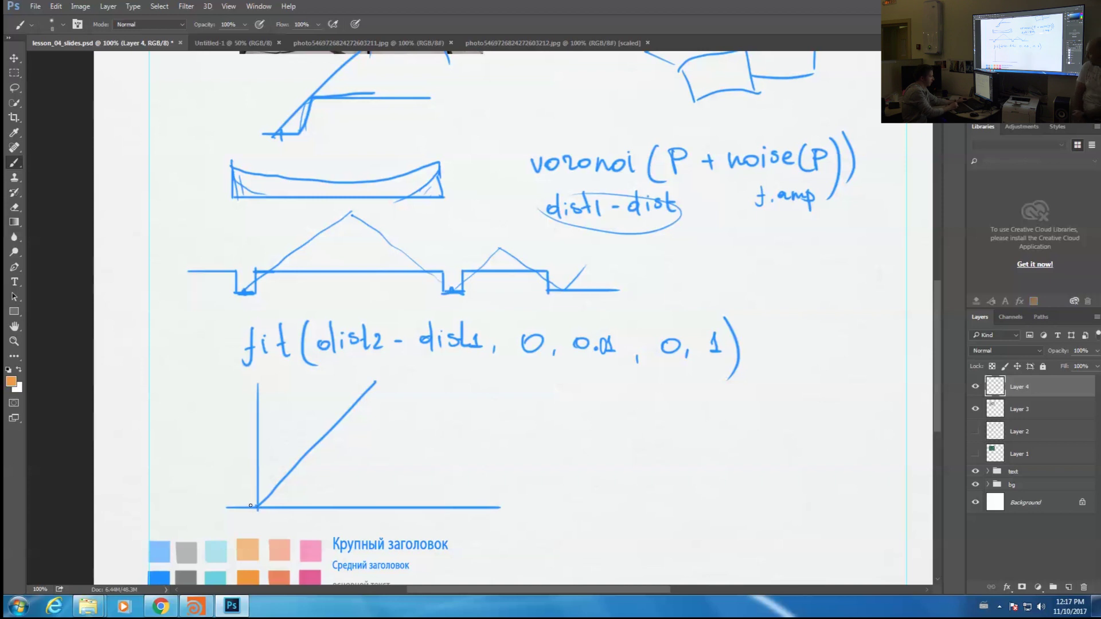
{"action": "left_click_drag", "start_coordinate": [254, 506], "coordinate": [195, 505]}
{"action": "mouse_move", "coordinate": [258, 507]}
{"action": "left_mouse_down"}
{"action": "mouse_move", "coordinate": [270, 415]}
{"action": "mouse_move", "coordinate": [455, 414]}
{"action": "left_mouse_up"}
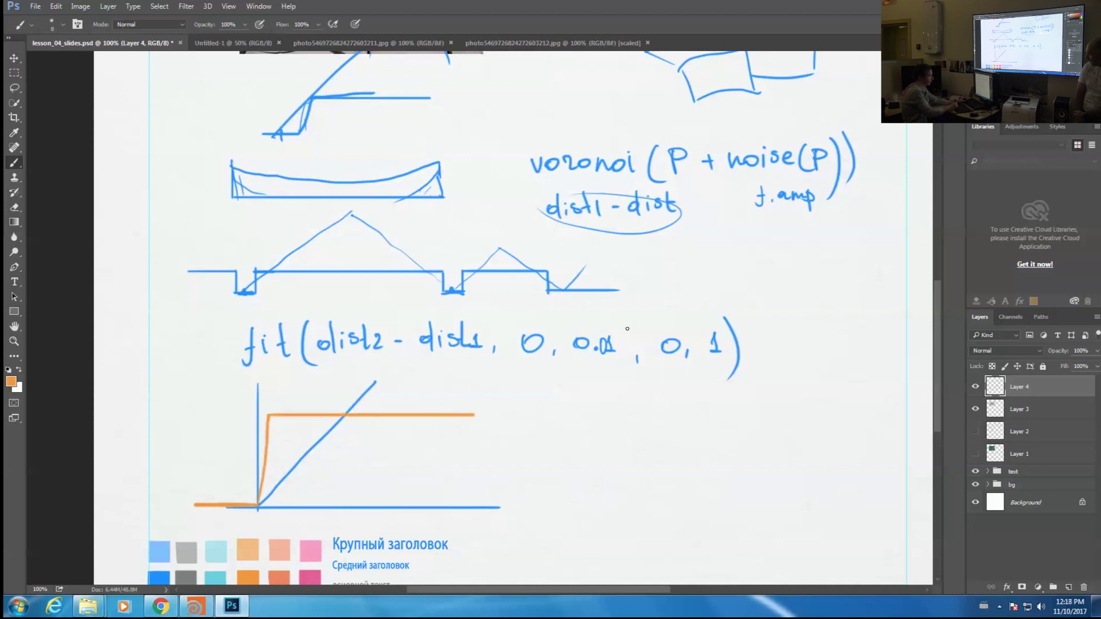
{"action": "left_click_drag", "start_coordinate": [267, 420], "coordinate": [272, 515]}
{"action": "left_click_drag", "start_coordinate": [371, 336], "coordinate": [357, 370]}
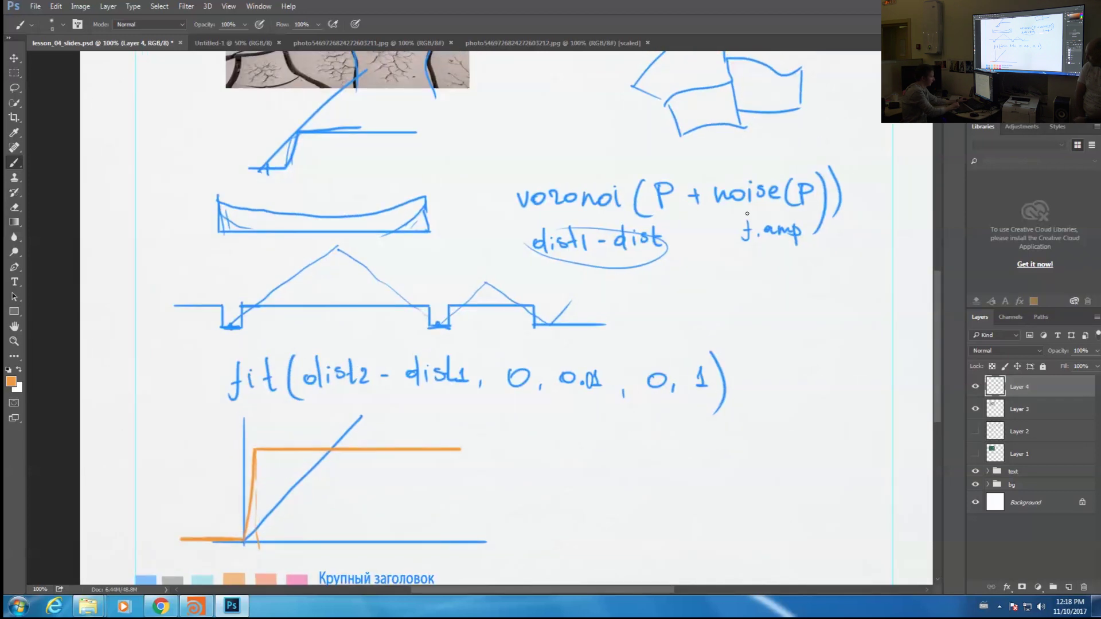
{"action": "left_click_drag", "start_coordinate": [450, 269], "coordinate": [415, 298]}
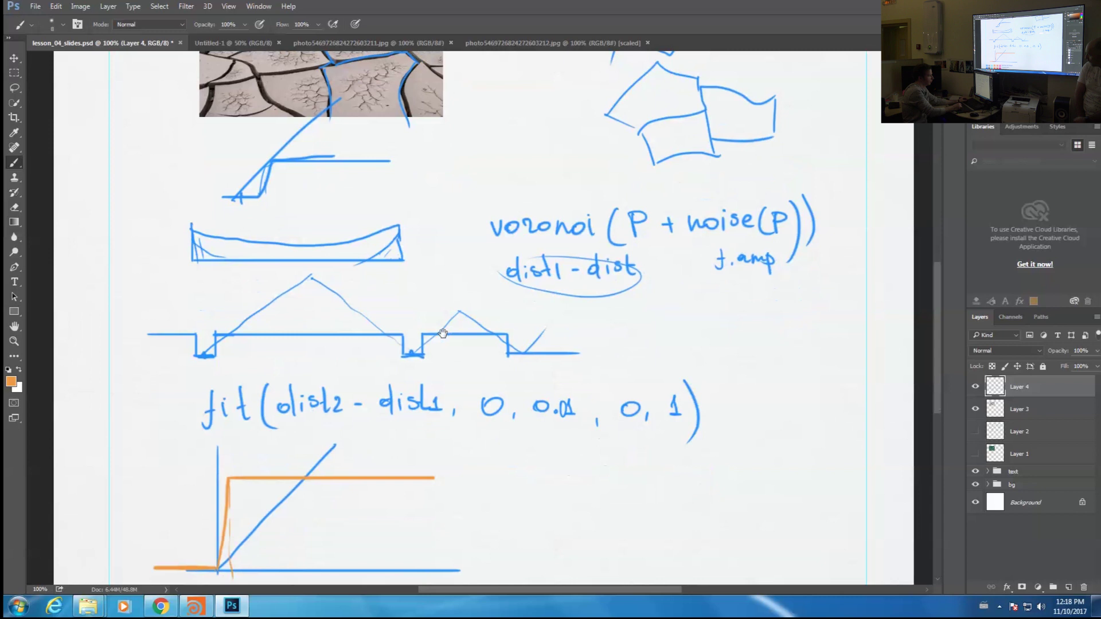
Switch to Houdini, move the downstream nodes away from the Subtract node and create a Fit Range node
{"action": "key", "text": "alt+Tab"}
{"action": "middle_click_drag", "start_coordinate": [837, 400], "coordinate": [738, 444]}
{"action": "left_click_drag", "start_coordinate": [738, 444], "coordinate": [941, 356]}
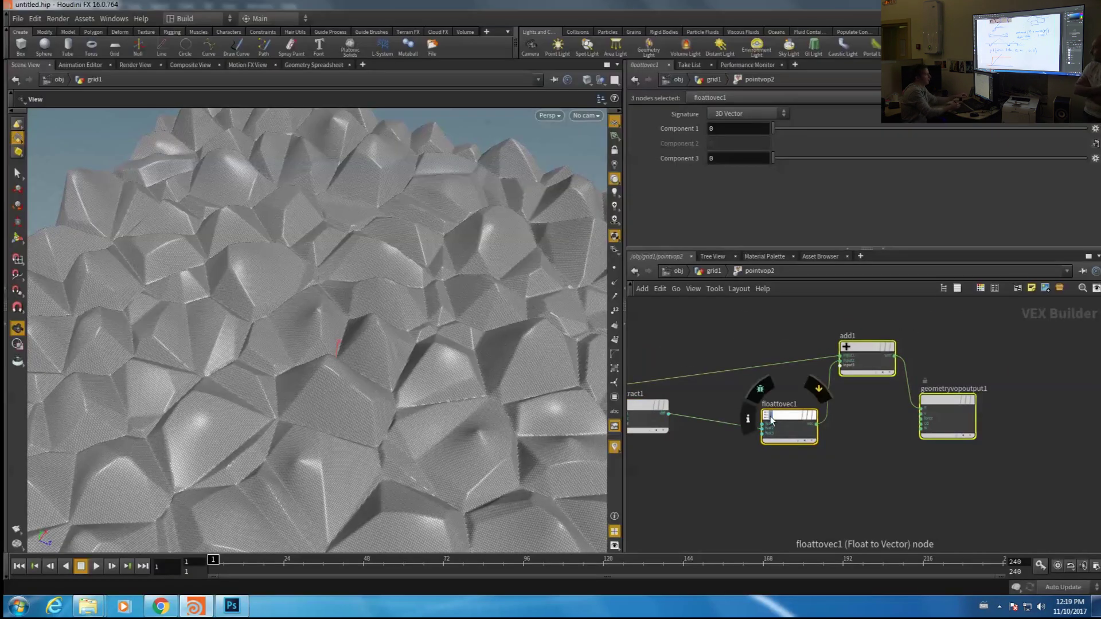
{"action": "left_click_drag", "start_coordinate": [762, 424], "coordinate": [875, 413]}
{"action": "left_click", "coordinate": [739, 481]}
{"action": "key", "text": "Tab"}
{"action": "type", "text": "fit"}
{"action": "key", "text": "Return"}
{"action": "key", "text": "Return"}
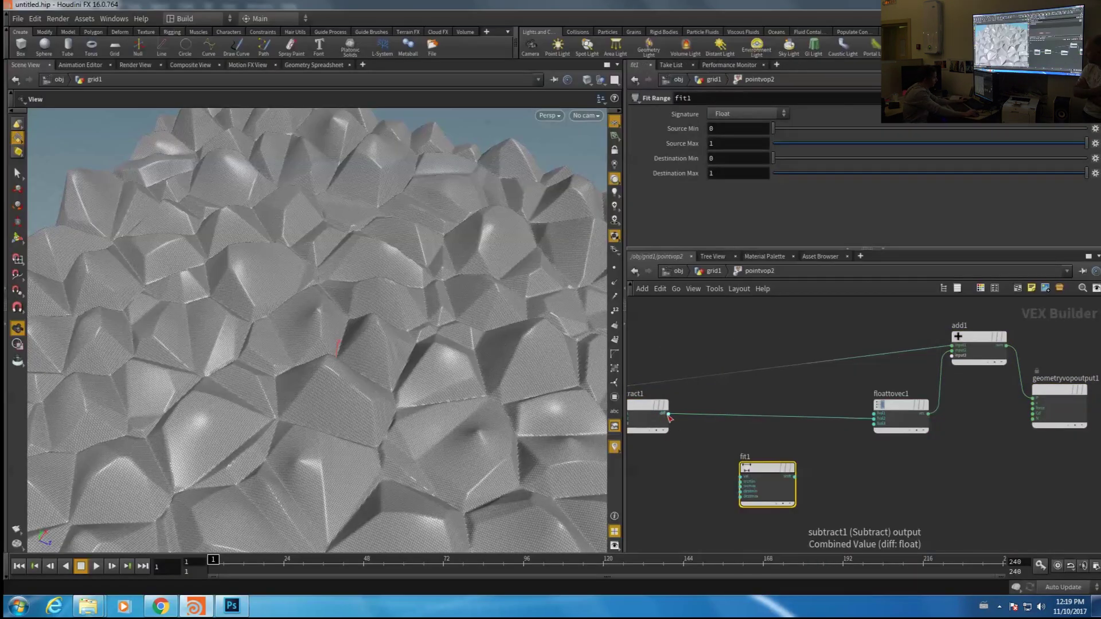
Connect the Subtract output to the Fit Range node and set Source Min to 0.1 and Source Max to 0.2
{"action": "left_click", "coordinate": [668, 413]}
{"action": "left_click", "coordinate": [740, 475]}
{"action": "type", "text": ".1"}
{"action": "key", "text": "Tab"}
{"action": "type", "text": "0.2"}
{"action": "key", "text": "Return"}
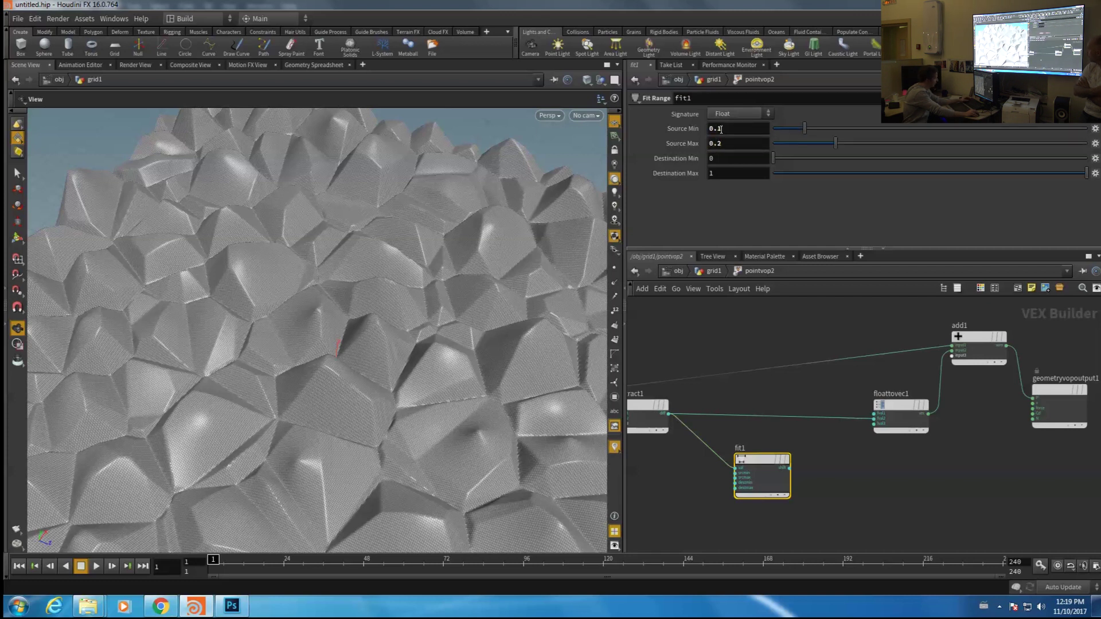
Wire the Fit Range output into the second input of the Float to Vector node
{"action": "left_click", "coordinate": [790, 468]}
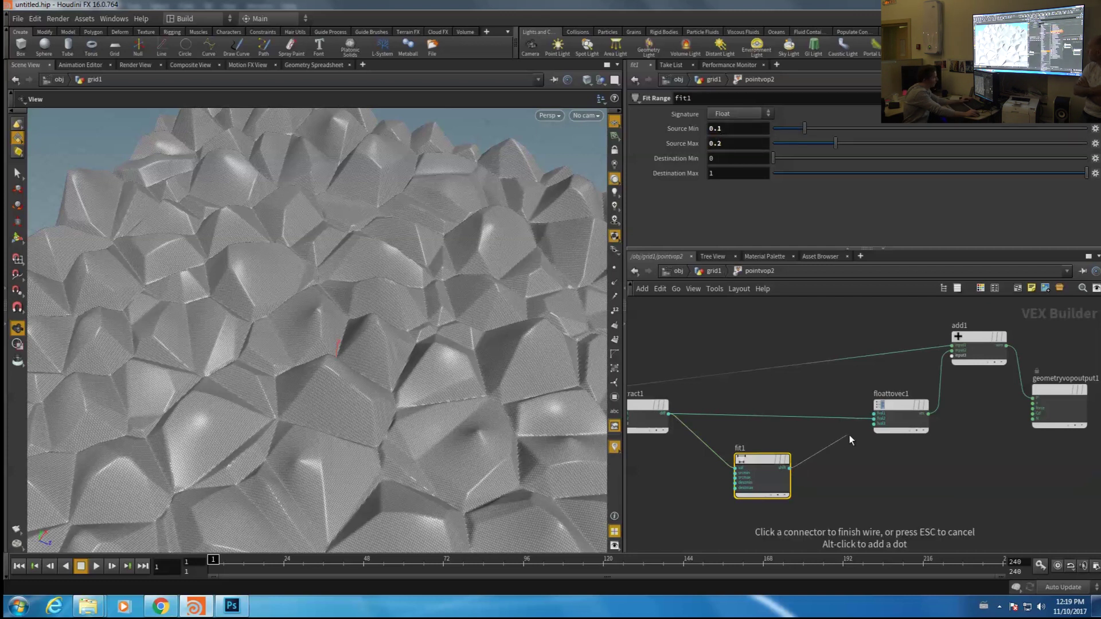
{"action": "left_click", "coordinate": [873, 418]}
{"action": "right_click_drag", "start_coordinate": [269, 300], "coordinate": [272, 258]}
{"action": "left_click_drag", "start_coordinate": [272, 258], "coordinate": [376, 331]}
Insert a Multiply Constant node between Fit Range and Float to Vector and set its multiplier to 0.106
{"action": "middle_click_drag", "start_coordinate": [958, 476], "coordinate": [901, 471]}
{"action": "left_click_drag", "start_coordinate": [1050, 329], "coordinate": [847, 442]}
{"action": "left_click_drag", "start_coordinate": [853, 400], "coordinate": [982, 422]}
{"action": "left_click", "coordinate": [846, 480]}
{"action": "key", "text": "Tab"}
{"action": "type", "text": "mu"}
{"action": "left_click", "coordinate": [987, 175]}
{"action": "left_click", "coordinate": [786, 460]}
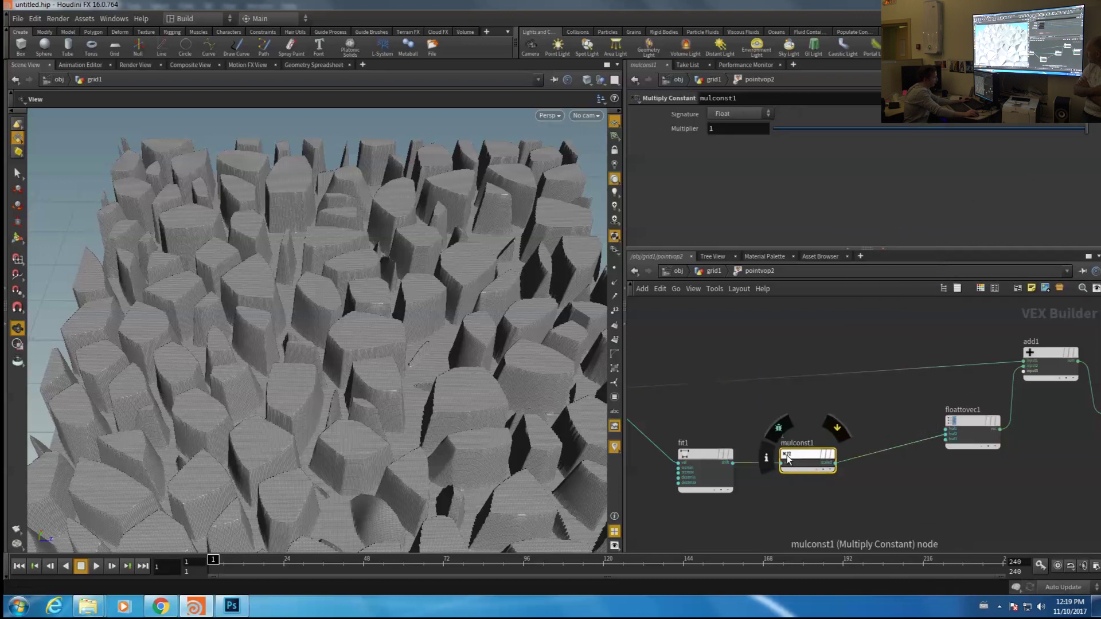
{"action": "left_click_drag", "start_coordinate": [924, 130], "coordinate": [807, 129]}
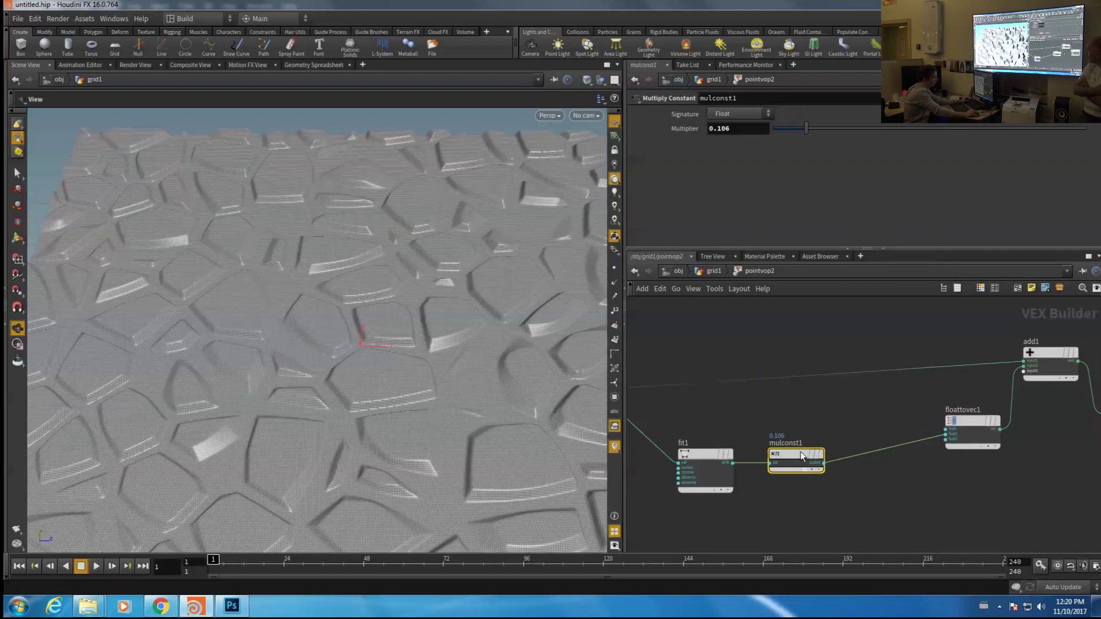
Set the Fit Range node's Source Min to 0 and Source Max to 0.029
{"action": "middle_click_drag", "start_coordinate": [749, 410], "coordinate": [771, 394]}
{"action": "left_click", "coordinate": [728, 440]}
{"action": "scroll", "coordinate": [206, 243], "scroll_direction": "up", "scroll_amount": 3}
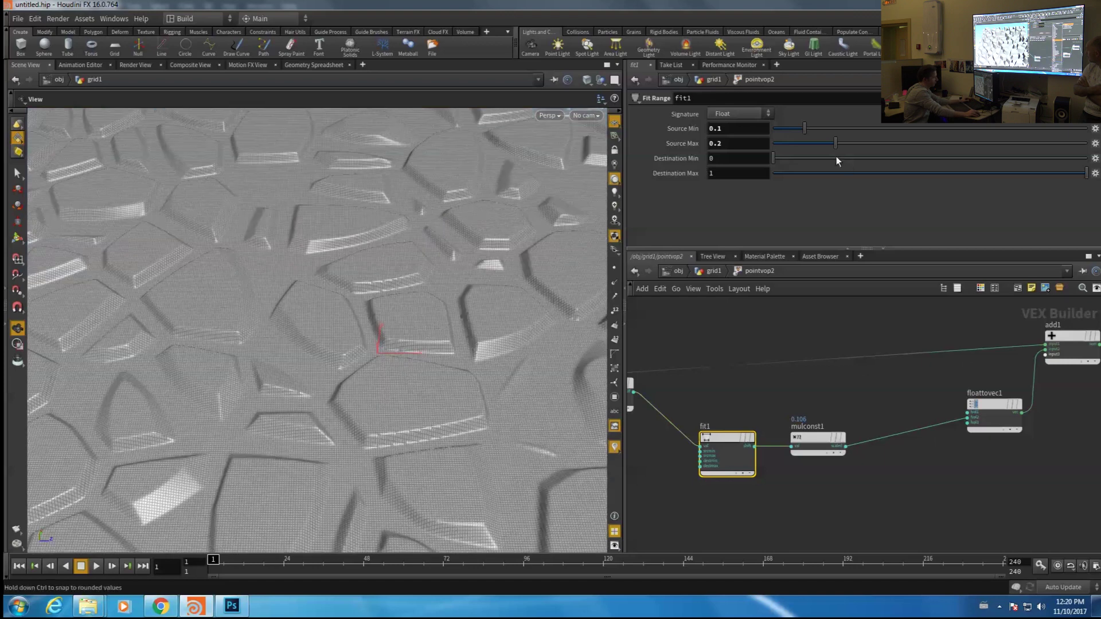
{"action": "mouse_move", "coordinate": [804, 128]}
{"action": "left_mouse_down"}
{"action": "mouse_move", "coordinate": [780, 128]}
{"action": "mouse_move", "coordinate": [789, 140]}
{"action": "left_mouse_up"}
{"action": "left_click_drag", "start_coordinate": [183, 287], "coordinate": [338, 307]}
{"action": "mouse_move", "coordinate": [802, 144]}
{"action": "left_mouse_down"}
{"action": "mouse_move", "coordinate": [844, 143]}
{"action": "mouse_move", "coordinate": [782, 144]}
{"action": "left_mouse_up"}
{"action": "left_click_drag", "start_coordinate": [780, 128], "coordinate": [771, 128]}
{"action": "left_click_drag", "start_coordinate": [344, 258], "coordinate": [398, 330]}
{"action": "scroll", "coordinate": [398, 329], "scroll_direction": "up", "scroll_amount": 3}
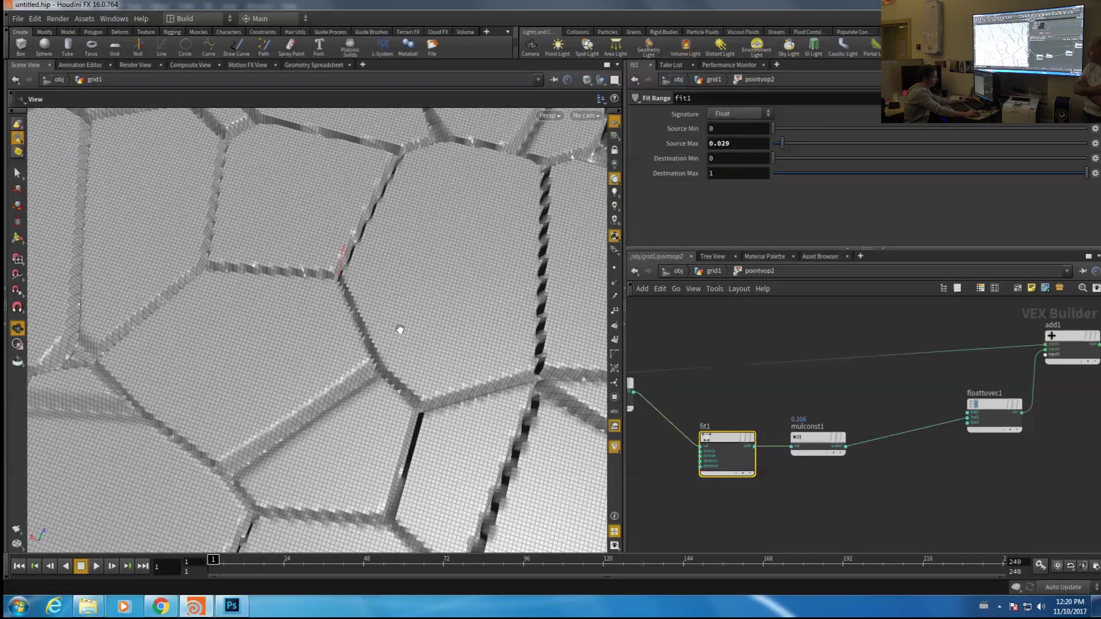
Set the Fit Range node's Source Max to 0.059 and inspect the crack walls up close
{"action": "left_click_drag", "start_coordinate": [790, 143], "coordinate": [785, 127]}
{"action": "left_click_drag", "start_coordinate": [287, 431], "coordinate": [344, 389]}
{"action": "left_click_drag", "start_coordinate": [786, 128], "coordinate": [763, 135]}
{"action": "left_click_drag", "start_coordinate": [278, 318], "coordinate": [327, 301]}
{"action": "right_click_drag", "start_coordinate": [328, 301], "coordinate": [403, 314]}
{"action": "scroll", "coordinate": [403, 315], "scroll_direction": "up", "scroll_amount": 3}
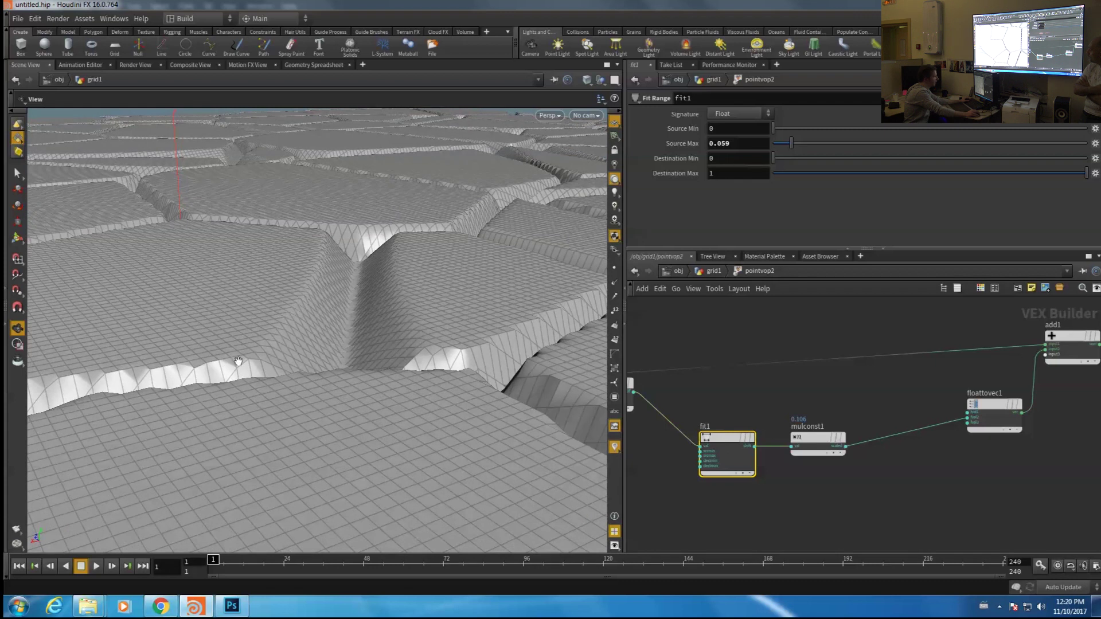
Set the Fit Range node's Source Min to 0.027 and Source Max to 0.046, and view the whole grid
{"action": "left_click_drag", "start_coordinate": [780, 128], "coordinate": [786, 142]}
{"action": "key", "text": "space+h"}
{"action": "left_click_drag", "start_coordinate": [230, 291], "coordinate": [261, 361]}
{"action": "scroll", "coordinate": [677, 413], "scroll_direction": "down", "scroll_amount": 1}
{"action": "middle_click_drag", "start_coordinate": [677, 412], "coordinate": [828, 422]}
Switch to Photoshop, revise the fit formula's source range to 0.1 and 0.2, and mark a dot beneath the cross-section plateau
{"action": "left_click", "coordinate": [232, 606]}
{"action": "left_click_drag", "start_coordinate": [358, 192], "coordinate": [427, 187]}
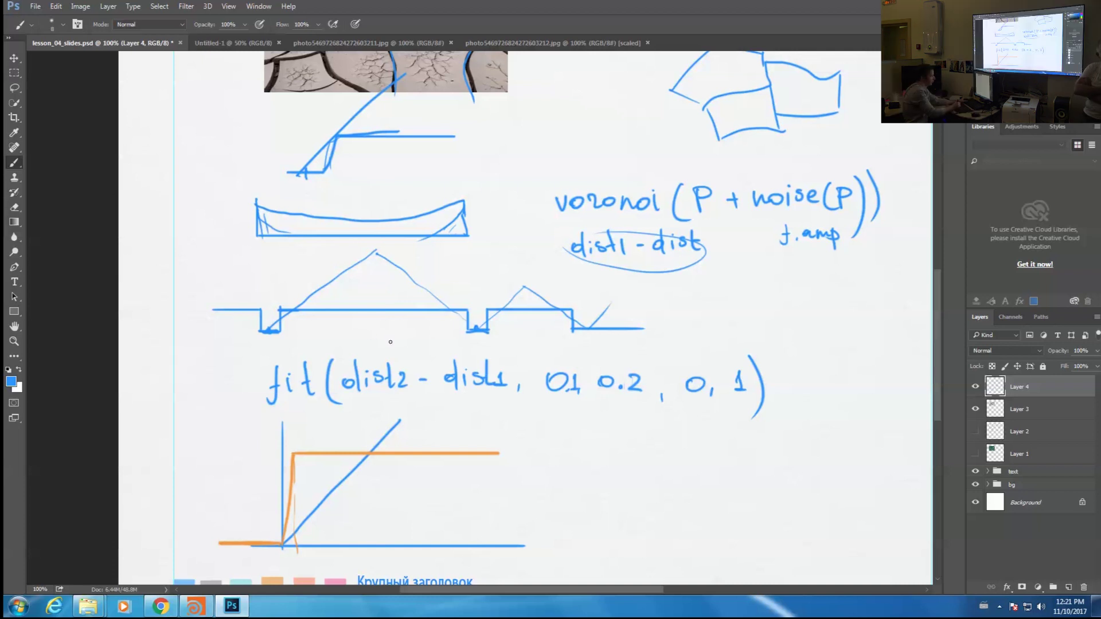
{"action": "left_click", "coordinate": [371, 330]}
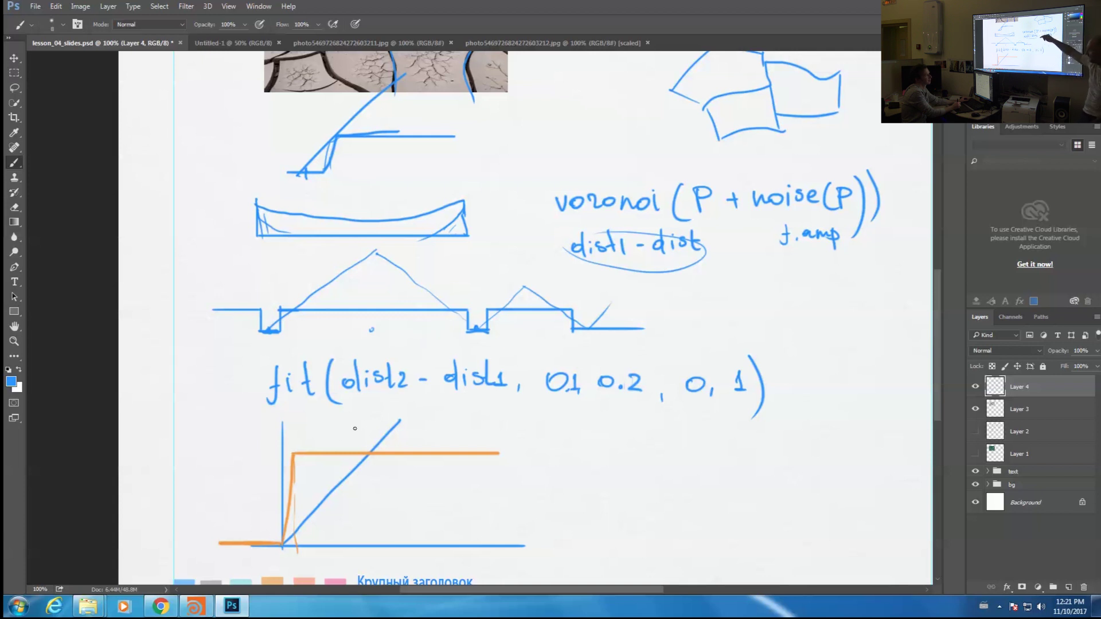
Switch to Houdini, connect the Voronoi dist1 output directly to Multiply Constant and set the multiplier to 0.2
{"action": "key", "text": "alt+Tab"}
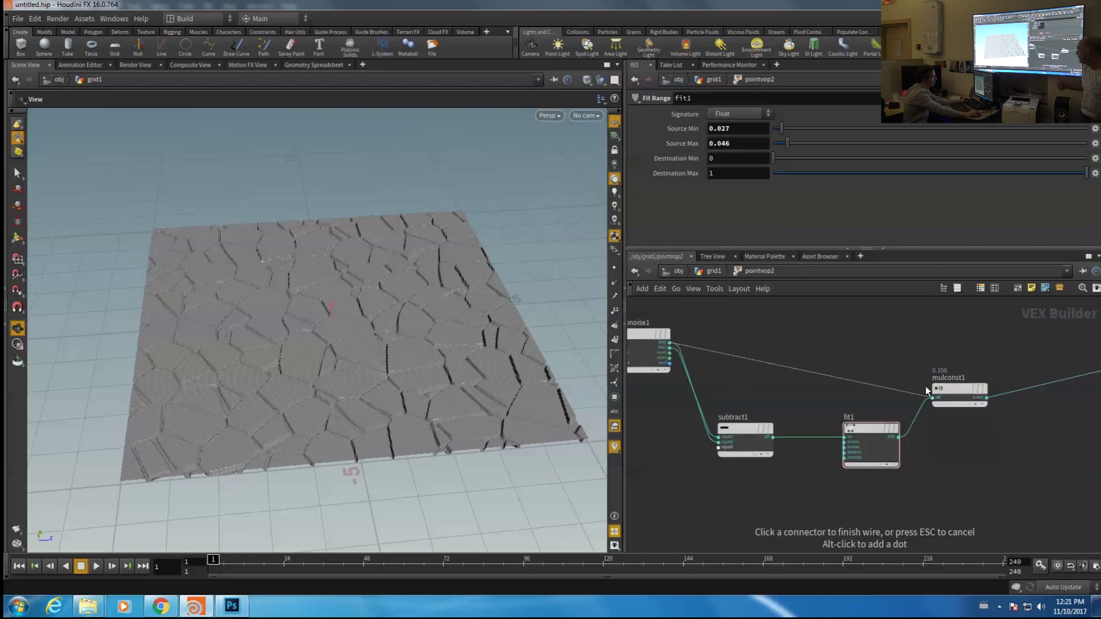
{"action": "left_click", "coordinate": [932, 397]}
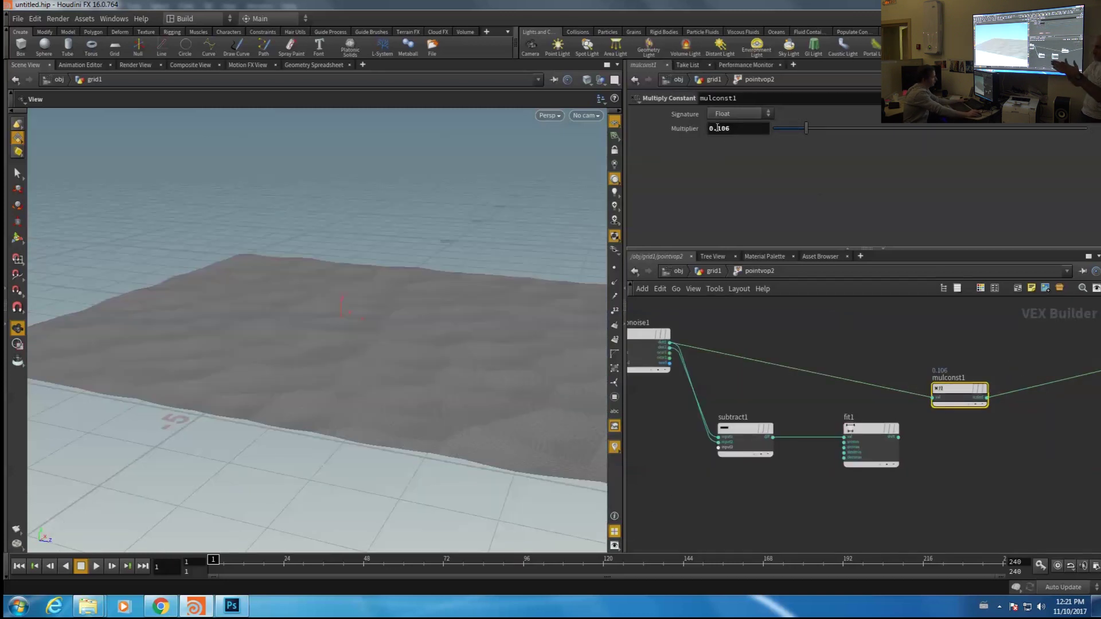
{"action": "double_click", "coordinate": [717, 128]}
{"action": "type", "text": "0.2"}
{"action": "key", "text": "Return"}
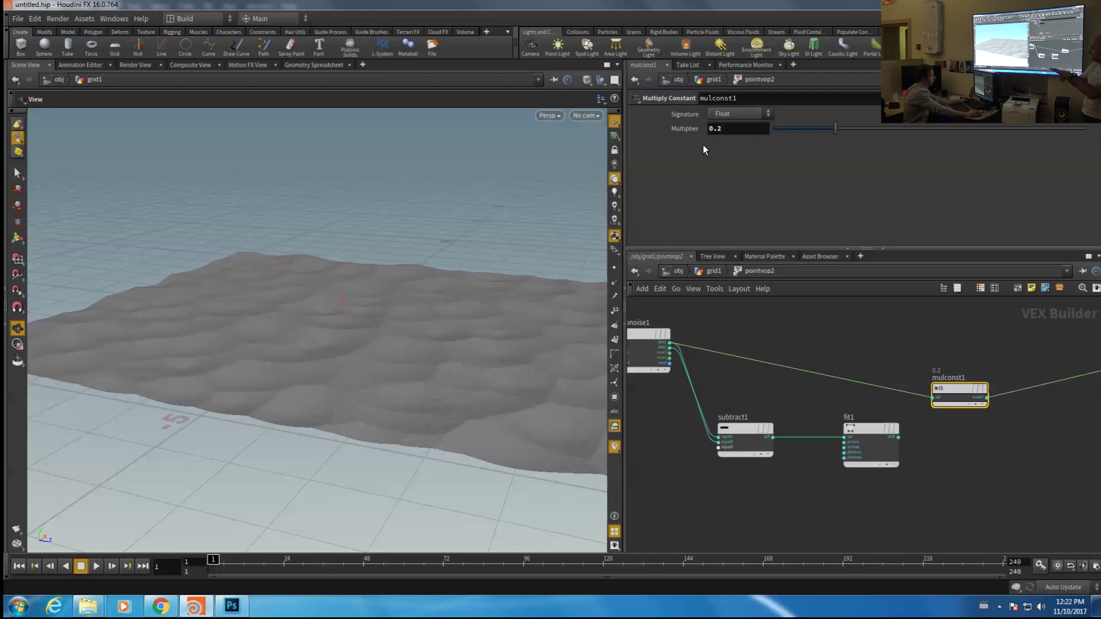
Set the Multiply Constant multiplier to 0.461 and switch the viewport to shading without the wireframe overlay
{"action": "left_click_drag", "start_coordinate": [204, 359], "coordinate": [303, 378]}
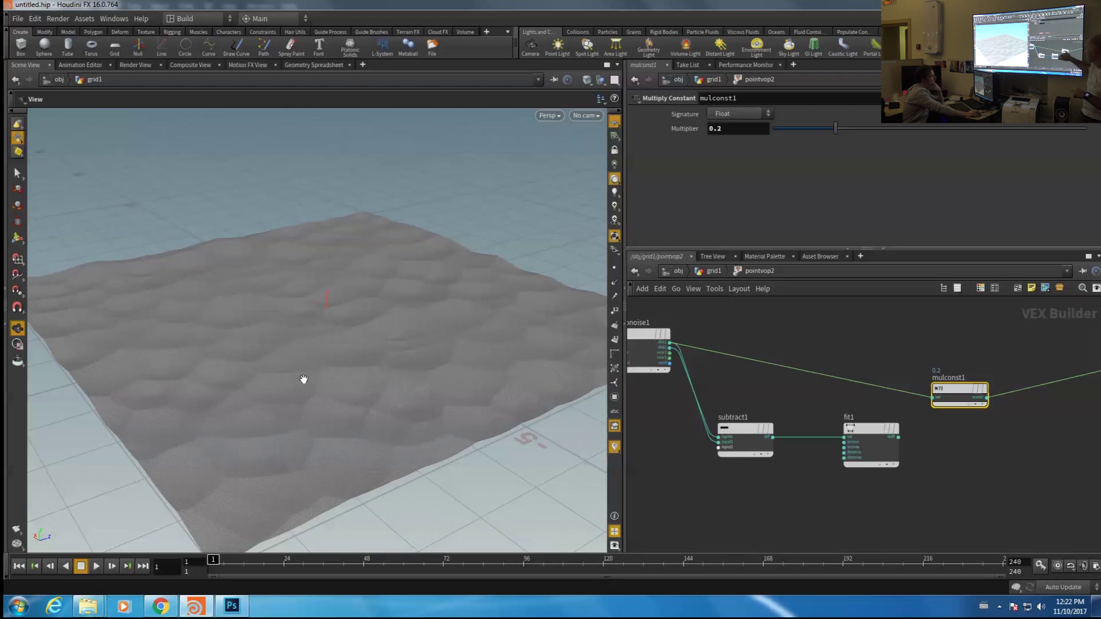
{"action": "left_click_drag", "start_coordinate": [845, 130], "coordinate": [917, 126]}
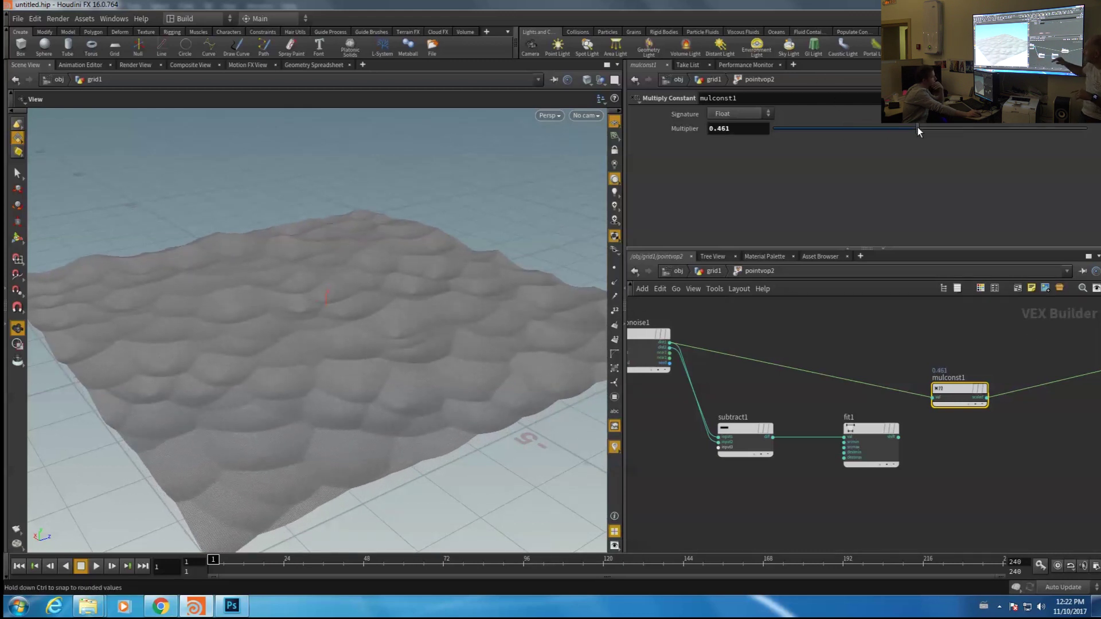
{"action": "left_click", "coordinate": [587, 80]}
{"action": "left_click", "coordinate": [602, 185]}
{"action": "mouse_move", "coordinate": [310, 270]}
{"action": "left_mouse_down"}
{"action": "mouse_move", "coordinate": [294, 266]}
{"action": "mouse_move", "coordinate": [388, 271]}
{"action": "mouse_move", "coordinate": [276, 255]}
{"action": "mouse_move", "coordinate": [300, 287]}
{"action": "mouse_move", "coordinate": [288, 288]}
{"action": "left_mouse_up"}
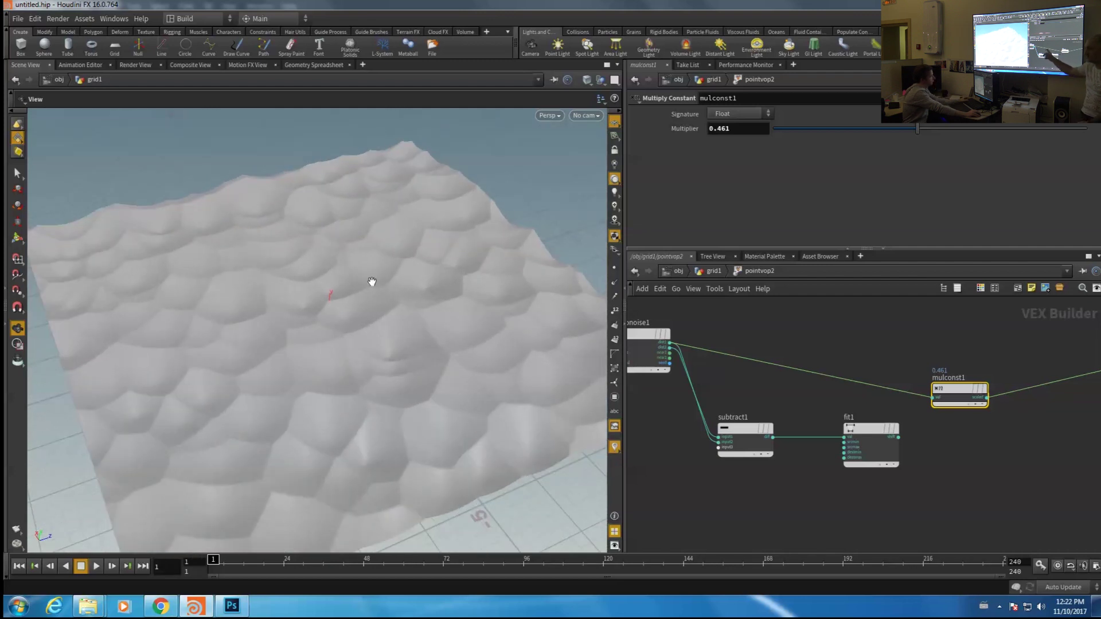
{"action": "left_click_drag", "start_coordinate": [371, 285], "coordinate": [369, 270]}
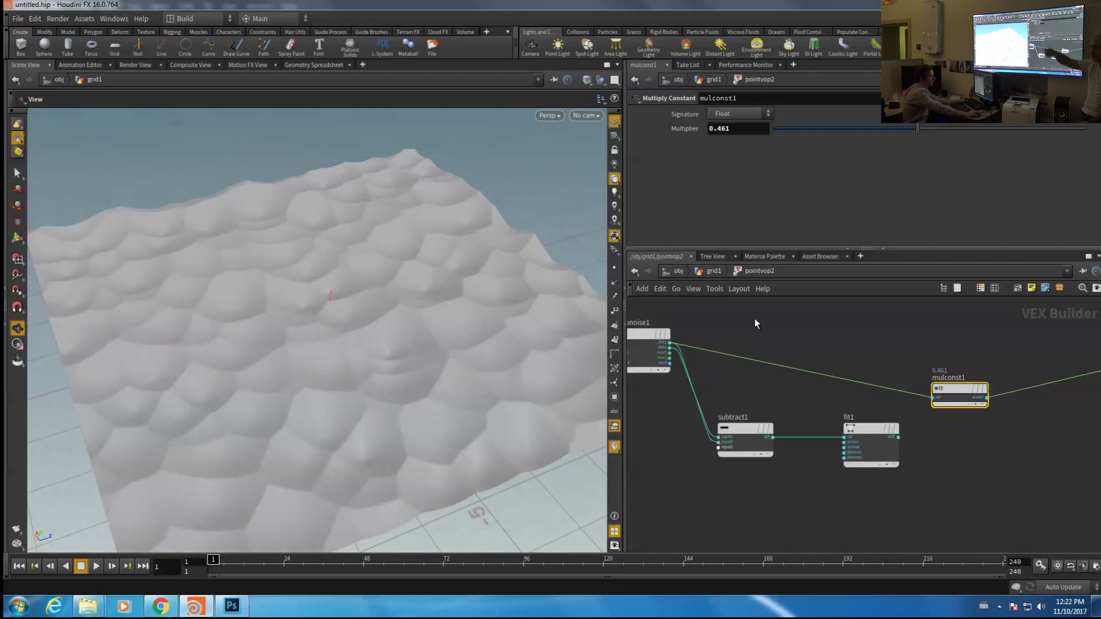
Insert a Power node between the Voronoi dist1 output and Multiply Constant and set its exponent to 2
{"action": "key", "text": "Tab"}
{"action": "type", "text": "po"}
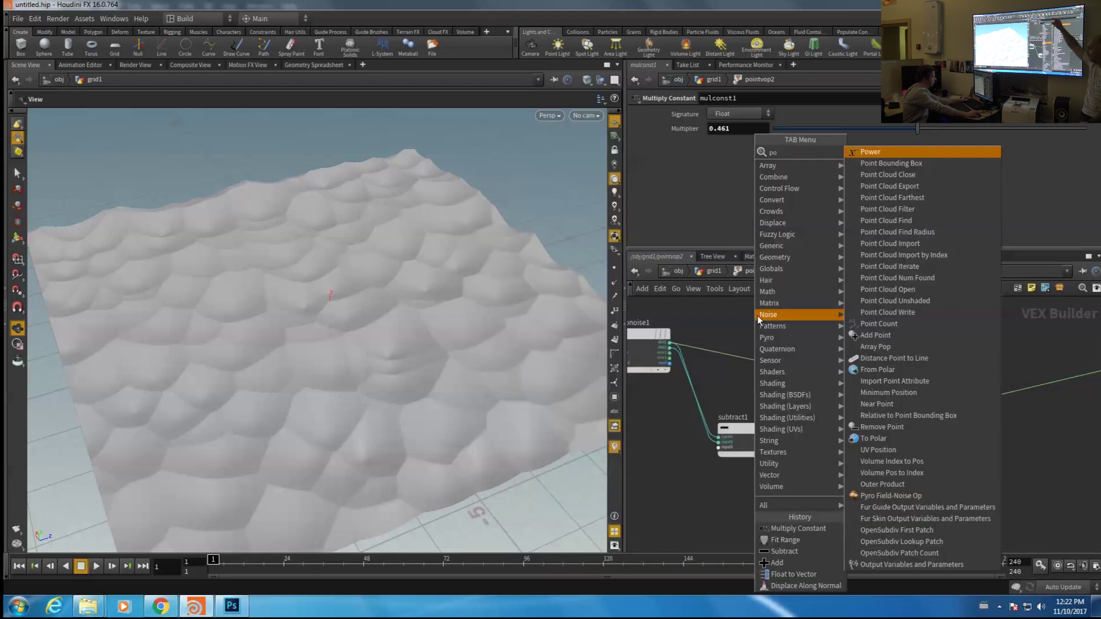
{"action": "key", "text": "Return"}
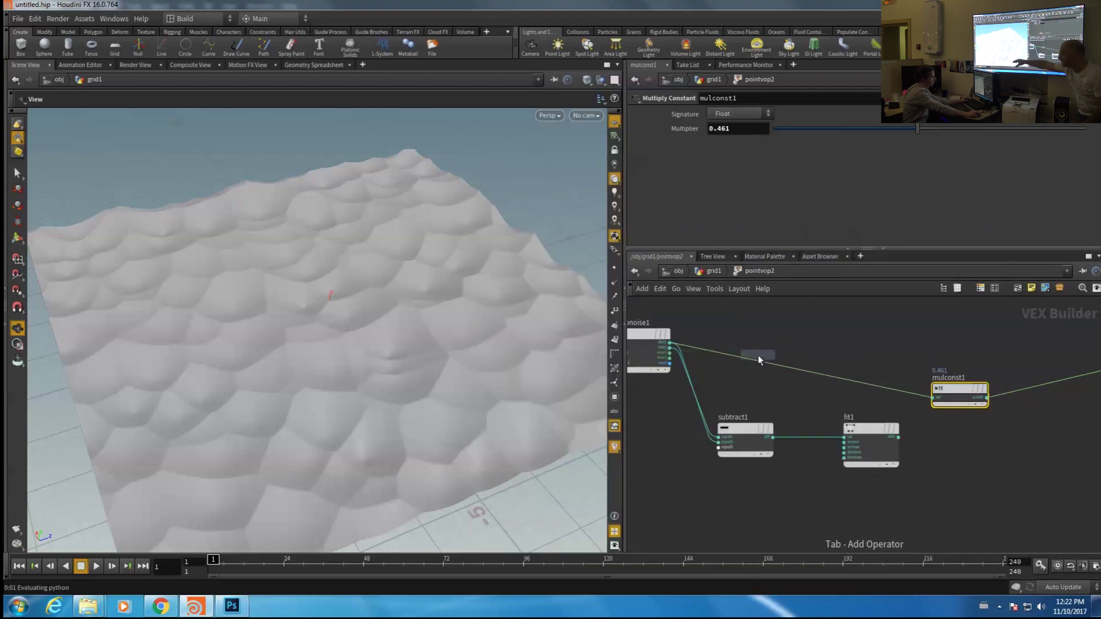
{"action": "left_click", "coordinate": [759, 356]}
{"action": "left_click_drag", "start_coordinate": [758, 355], "coordinate": [751, 339]}
{"action": "left_click_drag", "start_coordinate": [712, 145], "coordinate": [638, 147]}
{"action": "type", "text": "2"}
{"action": "left_click_drag", "start_coordinate": [527, 293], "coordinate": [461, 314]}
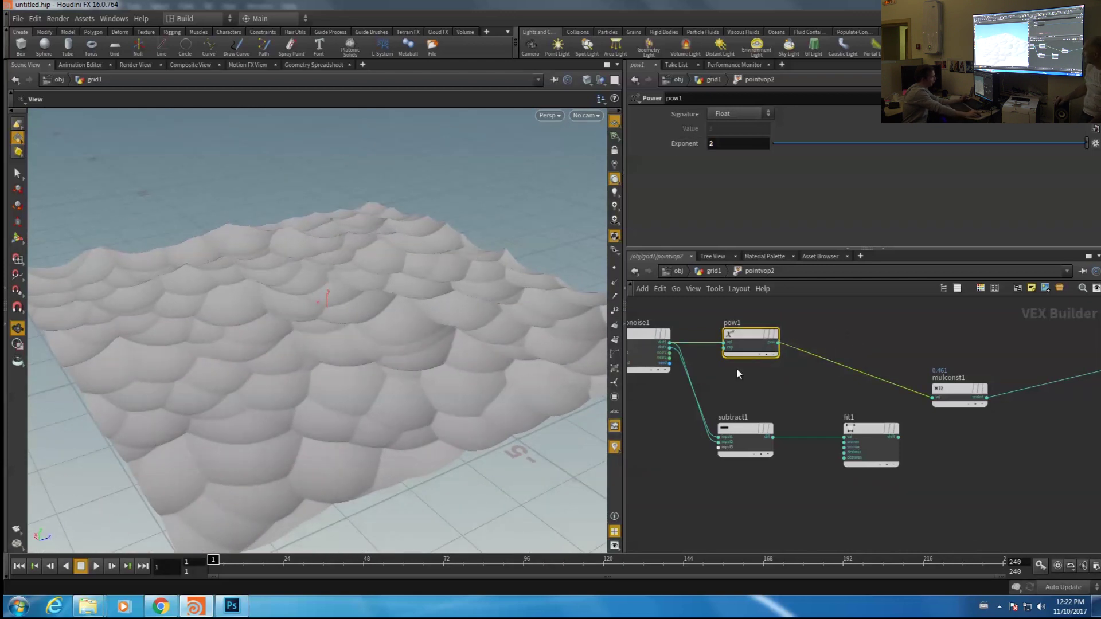
Space out the Multiply Constant and Fit Range nodes and set the Power node's exponent to 3.7
{"action": "left_click", "coordinate": [864, 429]}
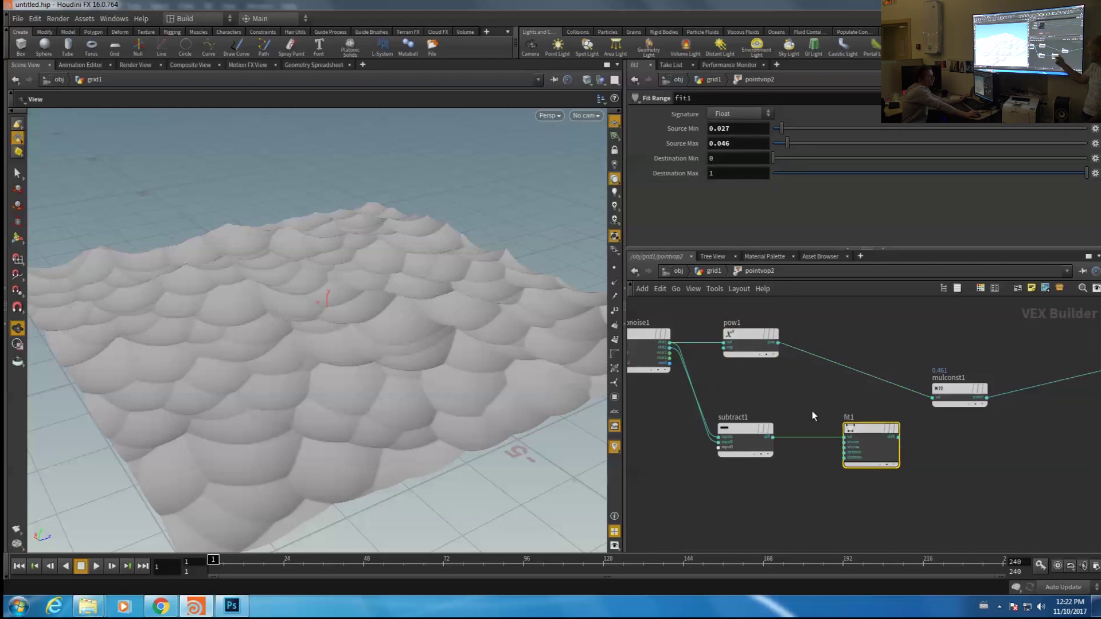
{"action": "middle_click_drag", "start_coordinate": [862, 400], "coordinate": [779, 405]}
{"action": "left_click_drag", "start_coordinate": [864, 391], "coordinate": [941, 363]}
{"action": "left_click_drag", "start_coordinate": [785, 431], "coordinate": [762, 432]}
{"action": "middle_click_drag", "start_coordinate": [753, 400], "coordinate": [793, 412]}
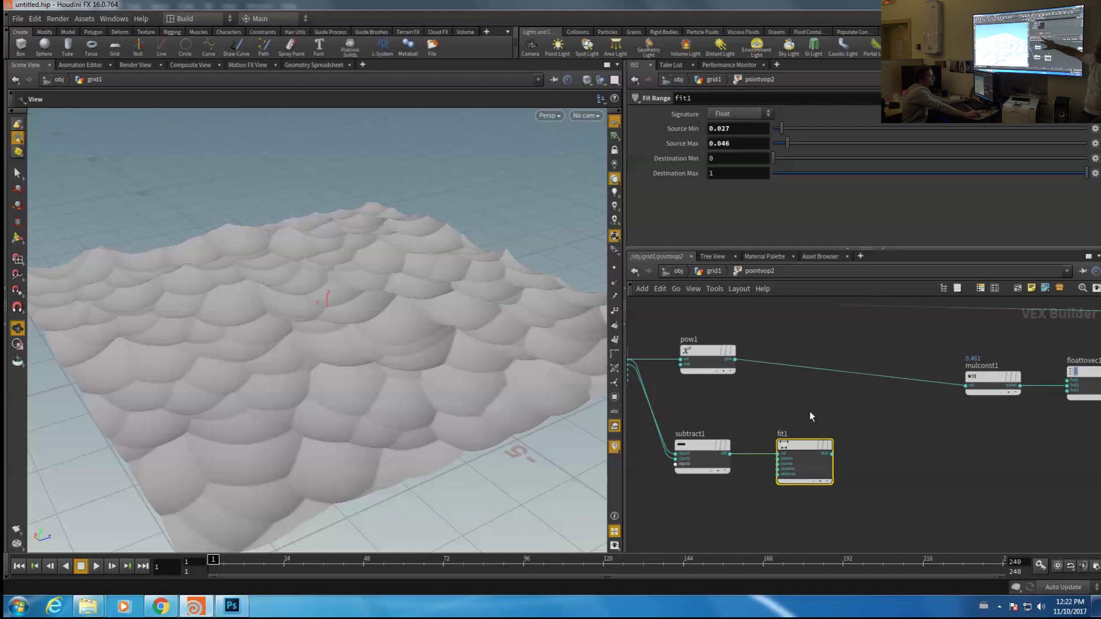
{"action": "left_click", "coordinate": [697, 365]}
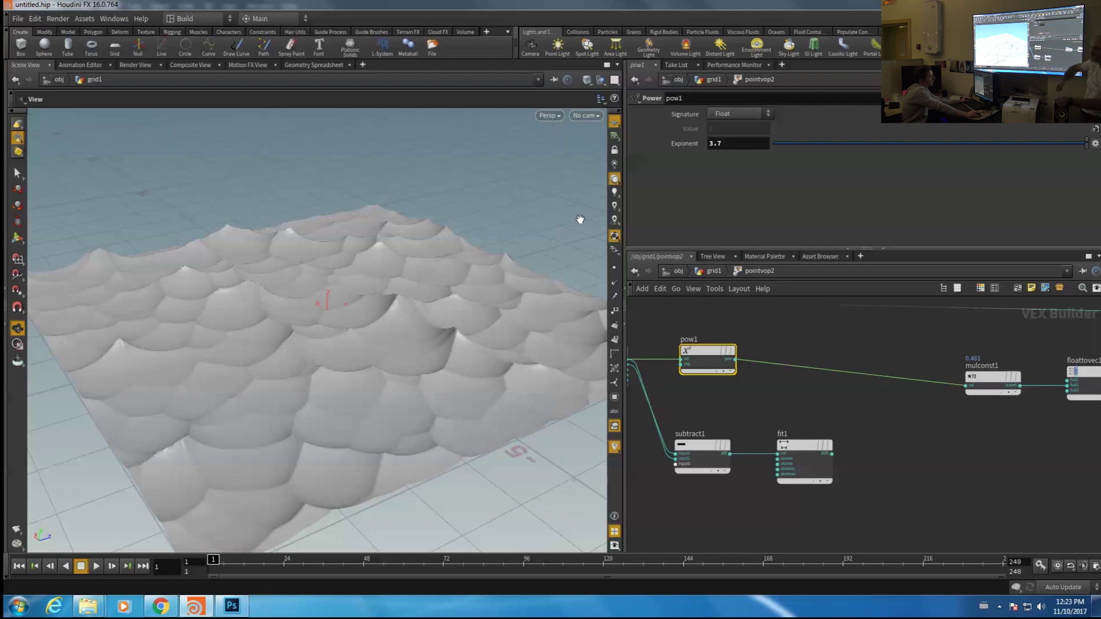
Add a Multiply node and connect the Fit Range and Power outputs to its inputs
{"action": "middle_click_drag", "start_coordinate": [707, 340], "coordinate": [673, 338]}
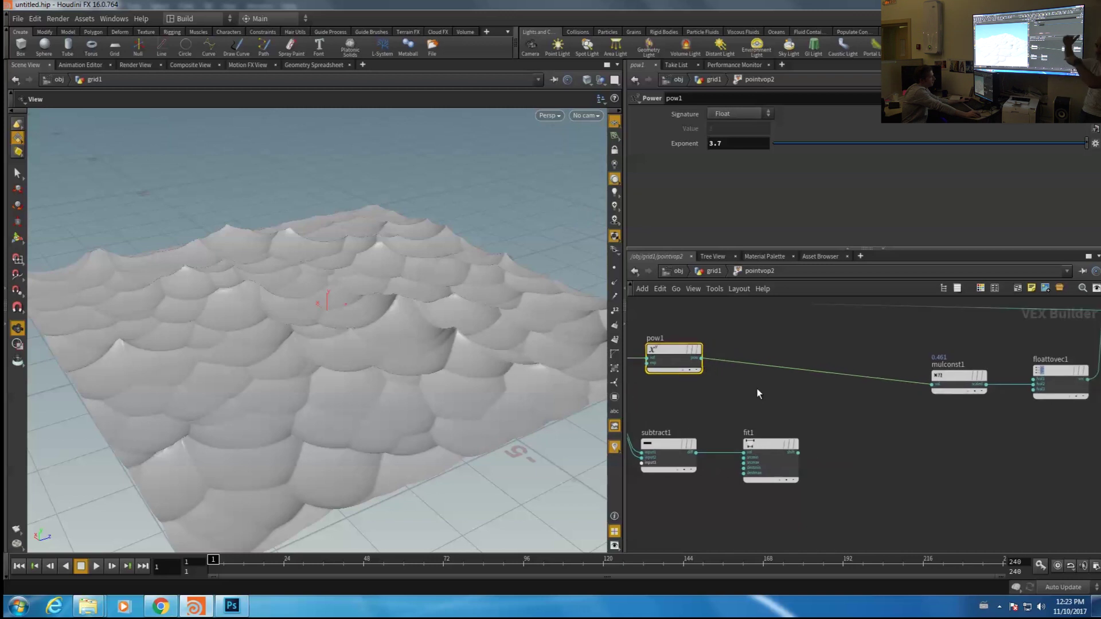
{"action": "key", "text": "Tab"}
{"action": "type", "text": "mul"}
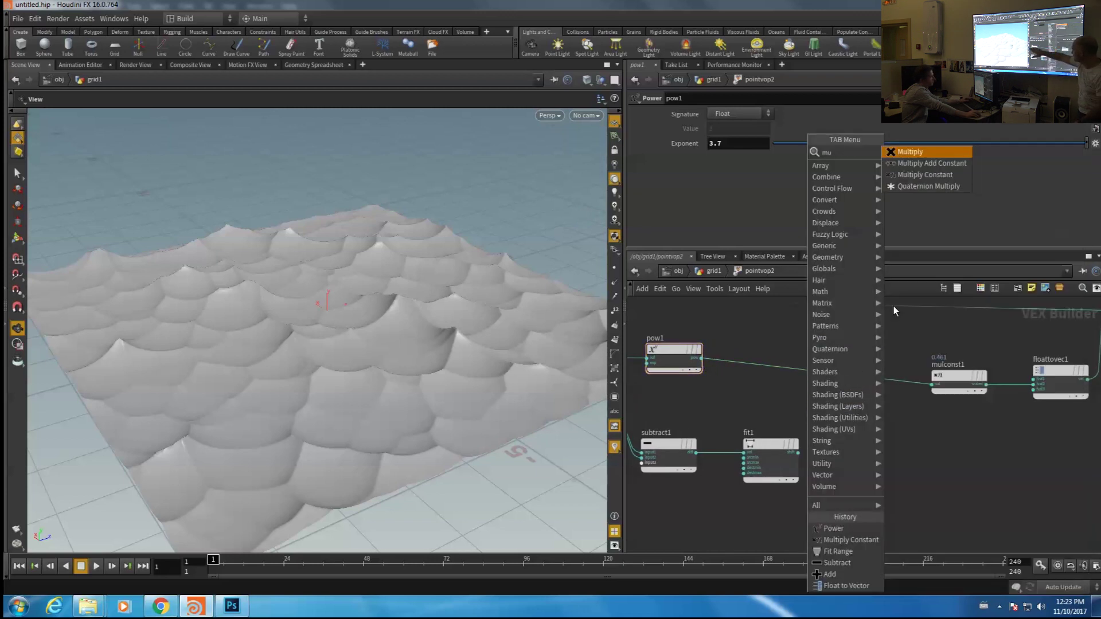
{"action": "left_click", "coordinate": [920, 153]}
{"action": "left_click", "coordinate": [858, 411]}
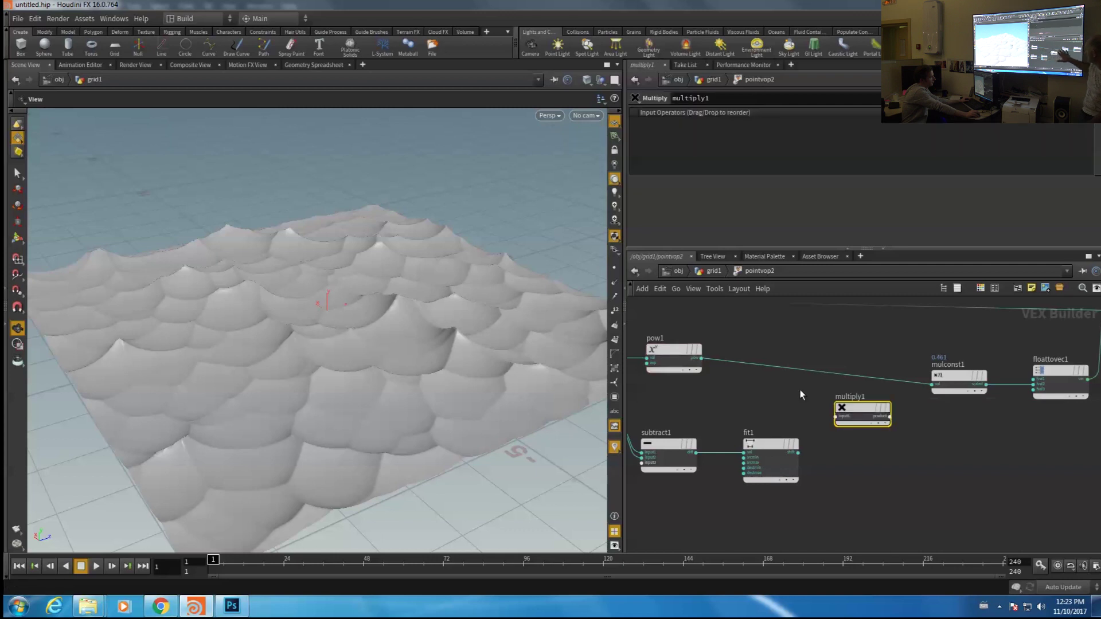
{"action": "left_click", "coordinate": [798, 452]}
{"action": "left_click", "coordinate": [836, 416]}
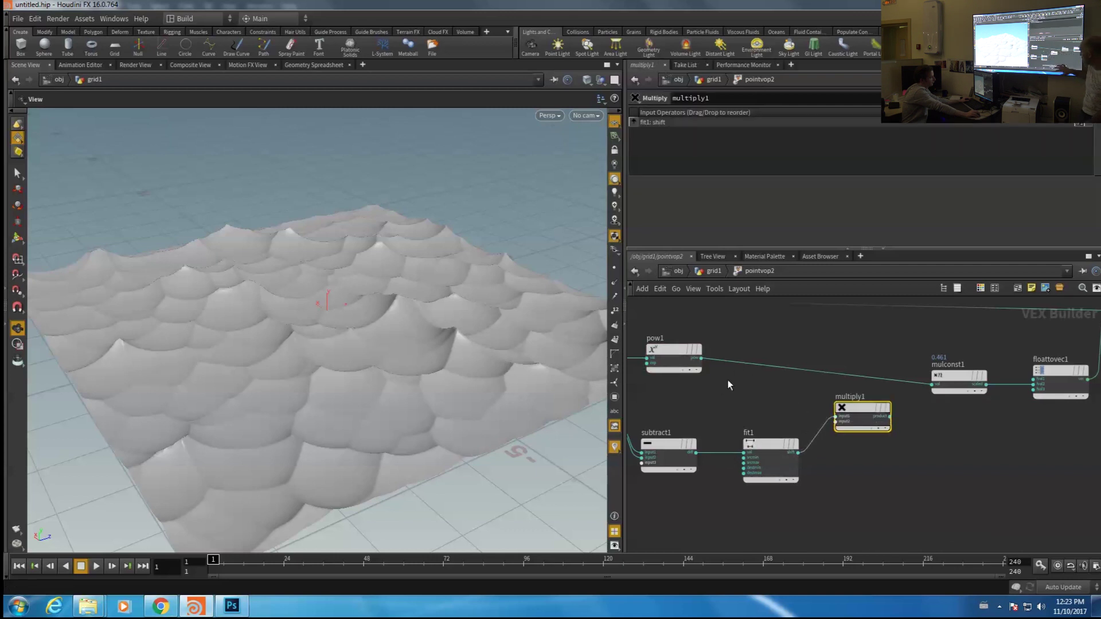
{"action": "left_click", "coordinate": [701, 358]}
{"action": "left_click", "coordinate": [836, 421]}
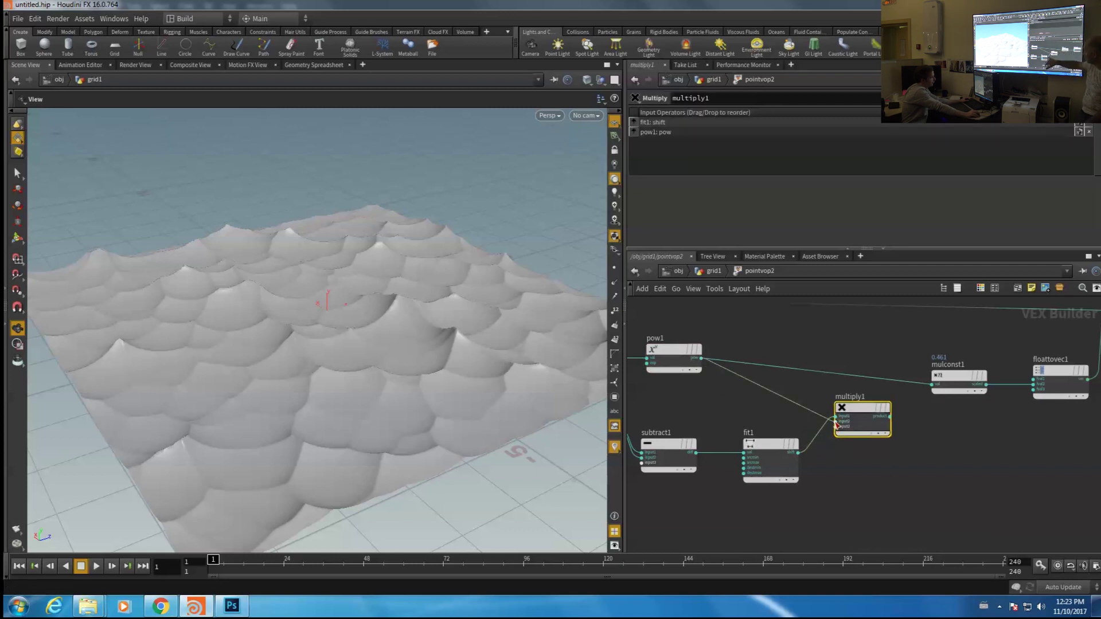
Connect the Multiply node's product to the Multiply Constant input in place of the direct Power connection
{"action": "left_click_drag", "start_coordinate": [348, 287], "coordinate": [331, 289]}
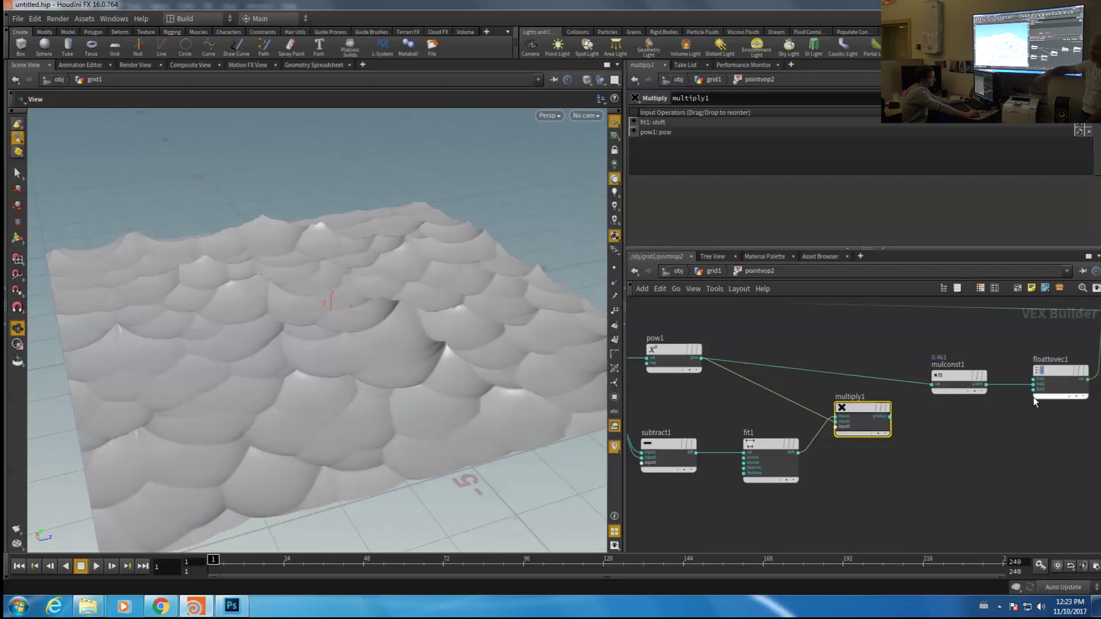
{"action": "left_click", "coordinate": [892, 418]}
{"action": "left_click", "coordinate": [931, 384]}
{"action": "left_click_drag", "start_coordinate": [416, 283], "coordinate": [392, 299]}
{"action": "right_click_drag", "start_coordinate": [393, 299], "coordinate": [567, 274]}
Inspect the cracked surface with the Power and Fit Range settings, and set the Multiply Constant multiplier to 0.225
{"action": "left_click", "coordinate": [674, 352]}
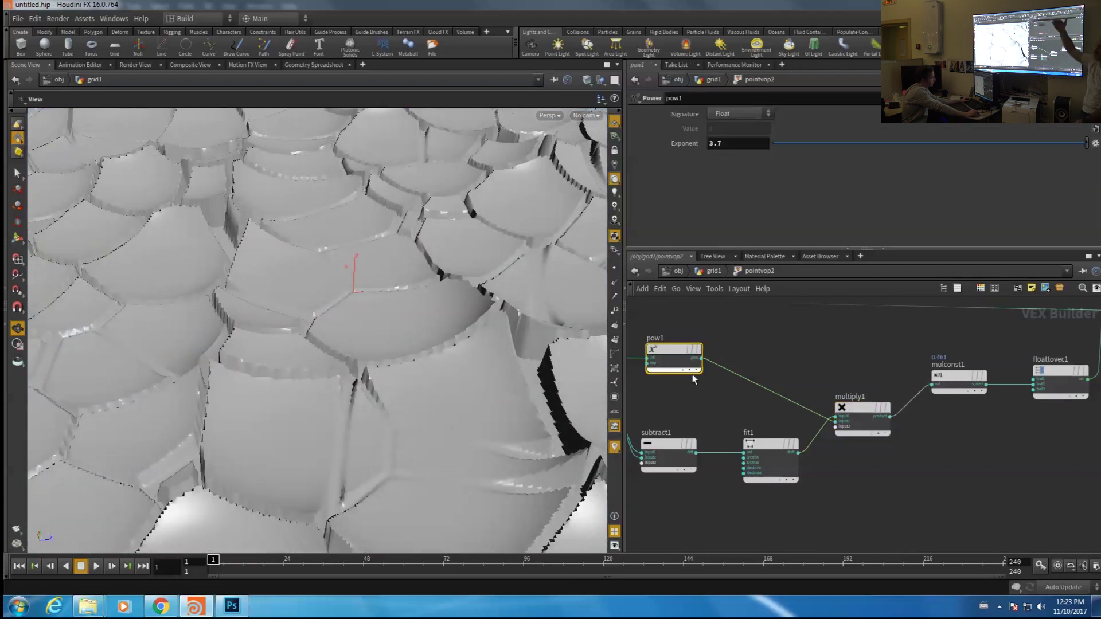
{"action": "middle_click_drag", "start_coordinate": [769, 474], "coordinate": [800, 459]}
{"action": "left_click", "coordinate": [799, 459]}
{"action": "right_click_drag", "start_coordinate": [478, 213], "coordinate": [238, 211]}
{"action": "left_click_drag", "start_coordinate": [239, 212], "coordinate": [299, 206]}
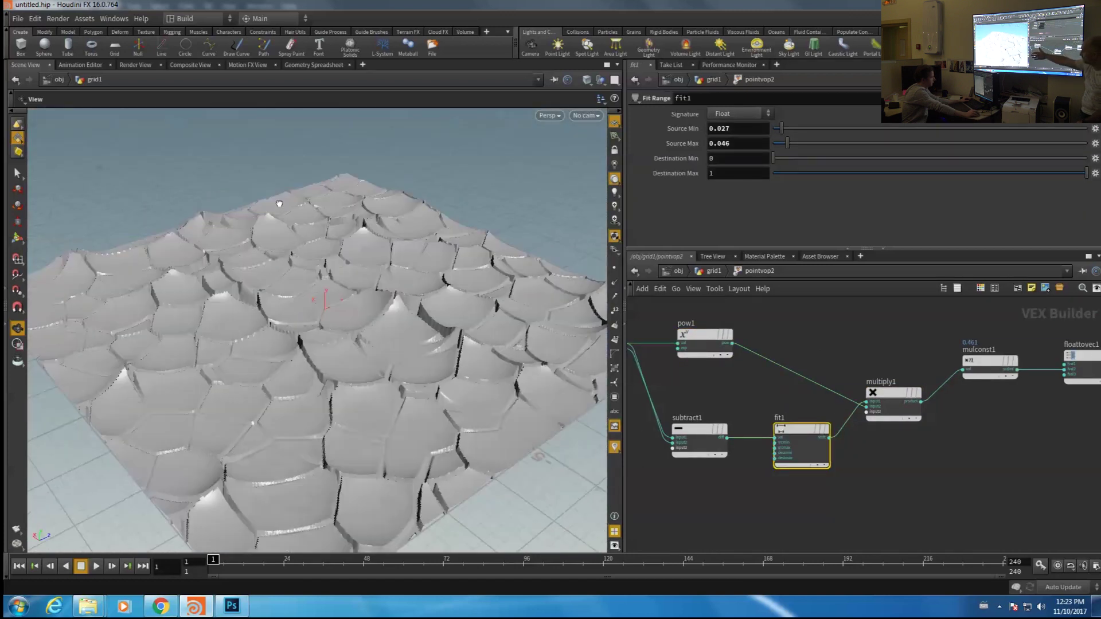
{"action": "right_click_drag", "start_coordinate": [299, 206], "coordinate": [415, 203]}
{"action": "left_click_drag", "start_coordinate": [415, 202], "coordinate": [538, 259]}
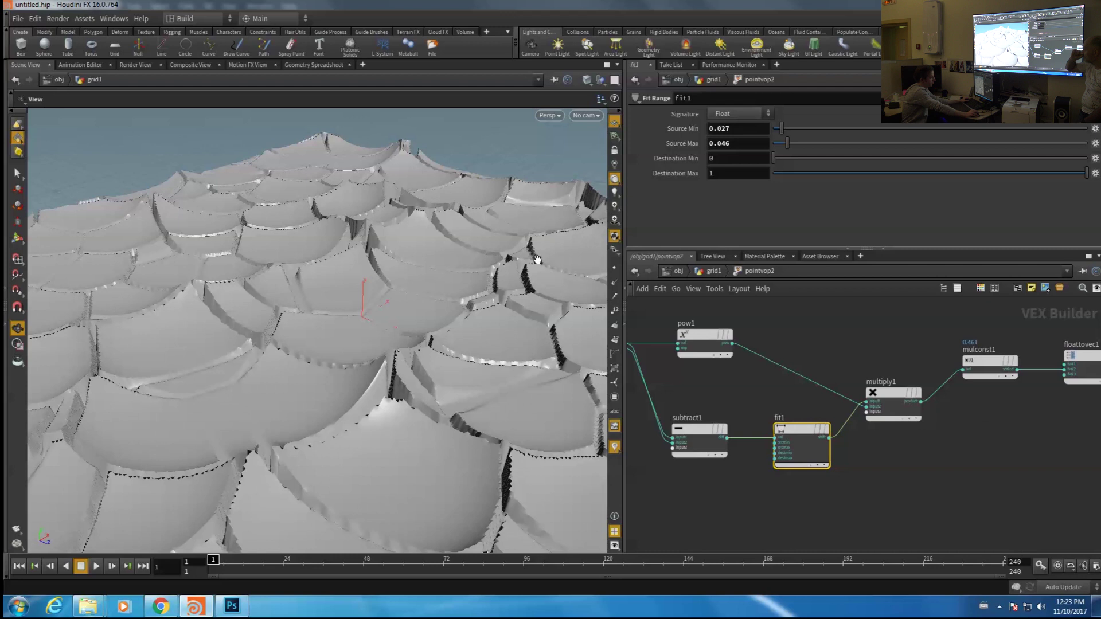
{"action": "left_click", "coordinate": [990, 361]}
{"action": "left_click_drag", "start_coordinate": [917, 128], "coordinate": [846, 135]}
{"action": "left_click_drag", "start_coordinate": [519, 321], "coordinate": [482, 280]}
{"action": "right_click_drag", "start_coordinate": [482, 280], "coordinate": [402, 289]}
{"action": "left_click_drag", "start_coordinate": [402, 289], "coordinate": [292, 307]}
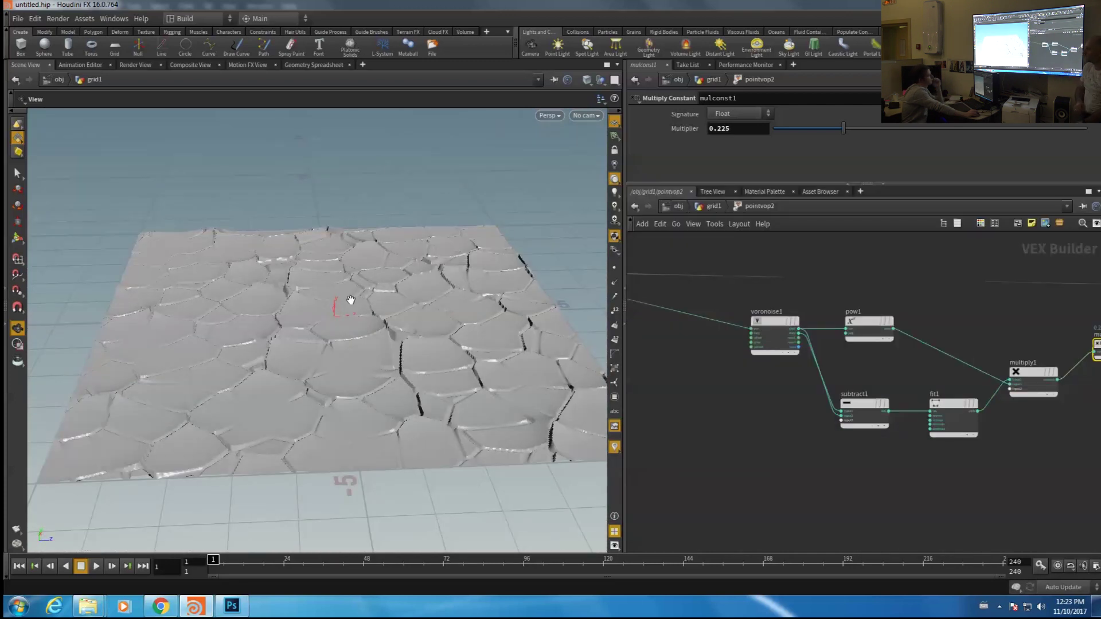
Move the Fit Range node slightly below the Subtract node to tidy the network
{"action": "left_click_drag", "start_coordinate": [349, 301], "coordinate": [353, 300]}
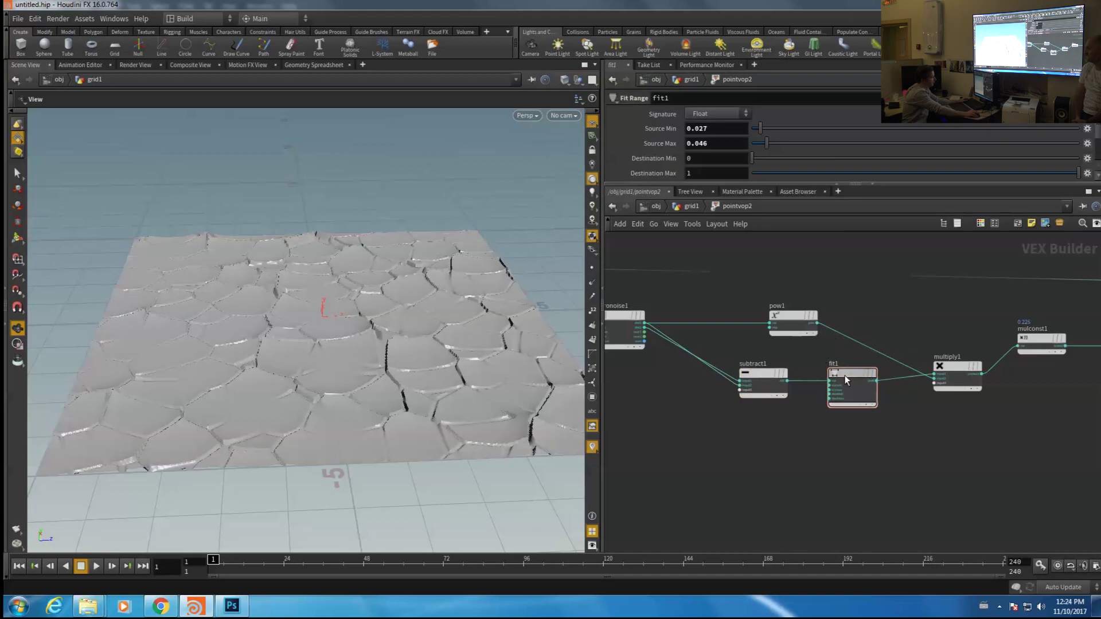
{"action": "left_click_drag", "start_coordinate": [844, 376], "coordinate": [850, 399]}
{"action": "middle_click_drag", "start_coordinate": [772, 436], "coordinate": [832, 436]}
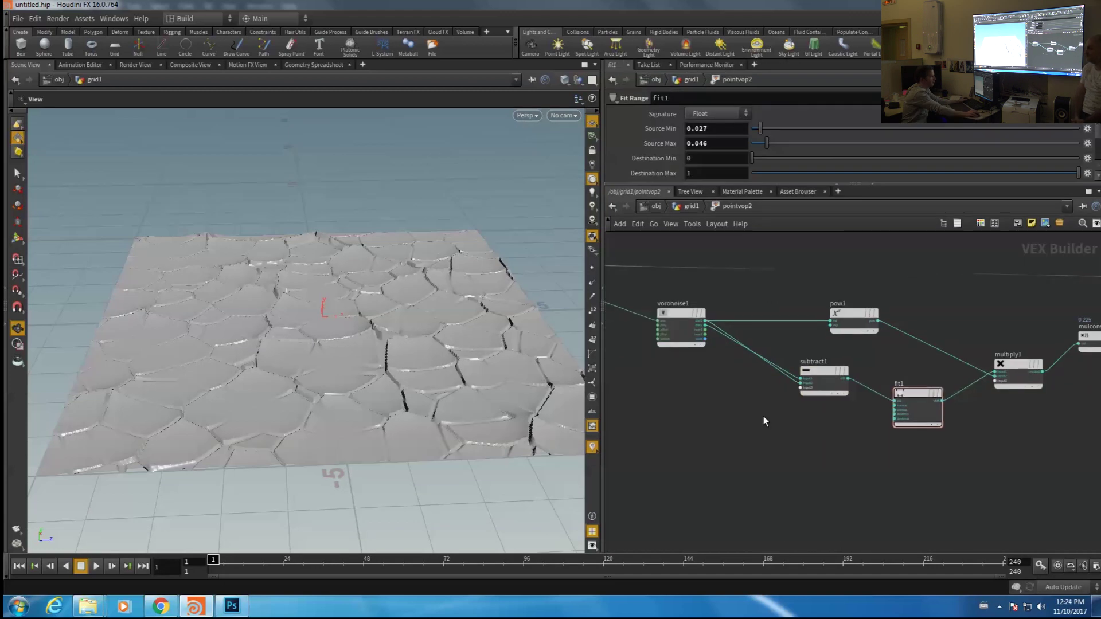
{"action": "left_click_drag", "start_coordinate": [560, 358], "coordinate": [521, 380]}
{"action": "scroll", "coordinate": [361, 307], "scroll_direction": "up", "scroll_amount": 5}
Add a Random node driven by the Voronoi seed output and connect its result as a third input of Multiply
{"action": "left_click_drag", "start_coordinate": [361, 307], "coordinate": [326, 260]}
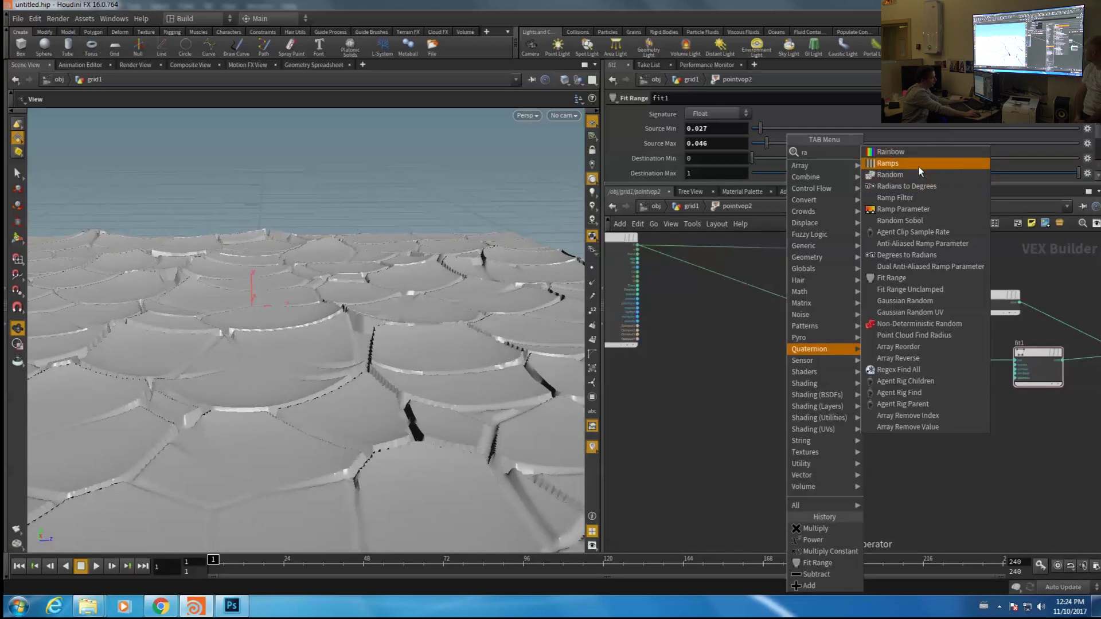
{"action": "key", "text": "Escape"}
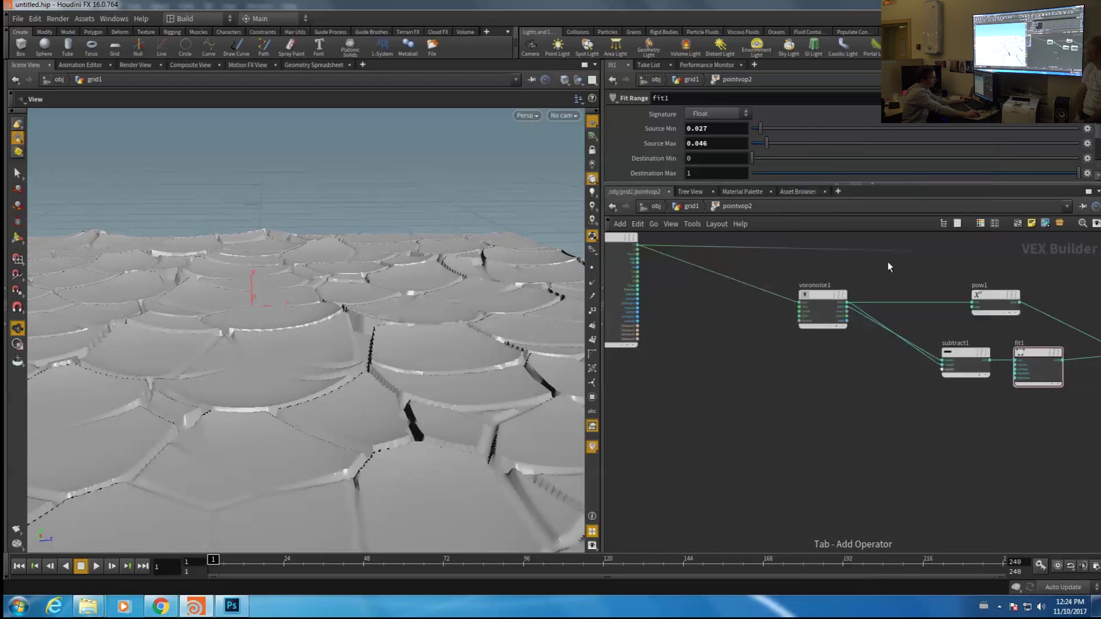
{"action": "left_click", "coordinate": [948, 449]}
{"action": "left_click", "coordinate": [846, 320]}
{"action": "left_click", "coordinate": [921, 451]}
{"action": "middle_click_drag", "start_coordinate": [926, 450], "coordinate": [677, 426]}
{"action": "left_click_drag", "start_coordinate": [693, 419], "coordinate": [773, 414]}
{"action": "middle_click_drag", "start_coordinate": [909, 410], "coordinate": [833, 430]}
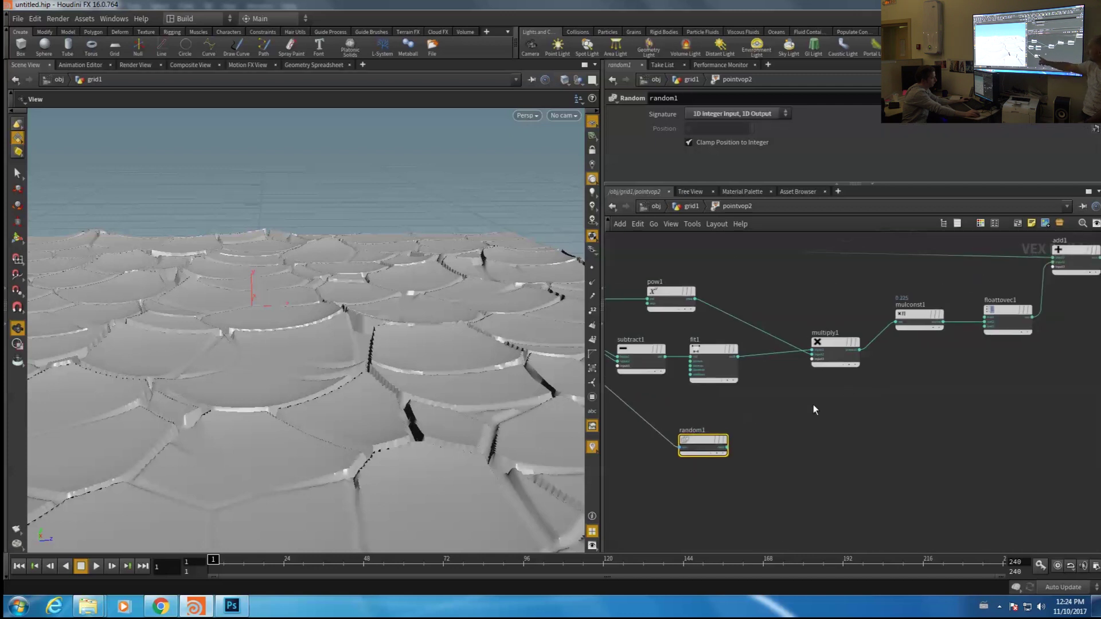
{"action": "left_click", "coordinate": [727, 447]}
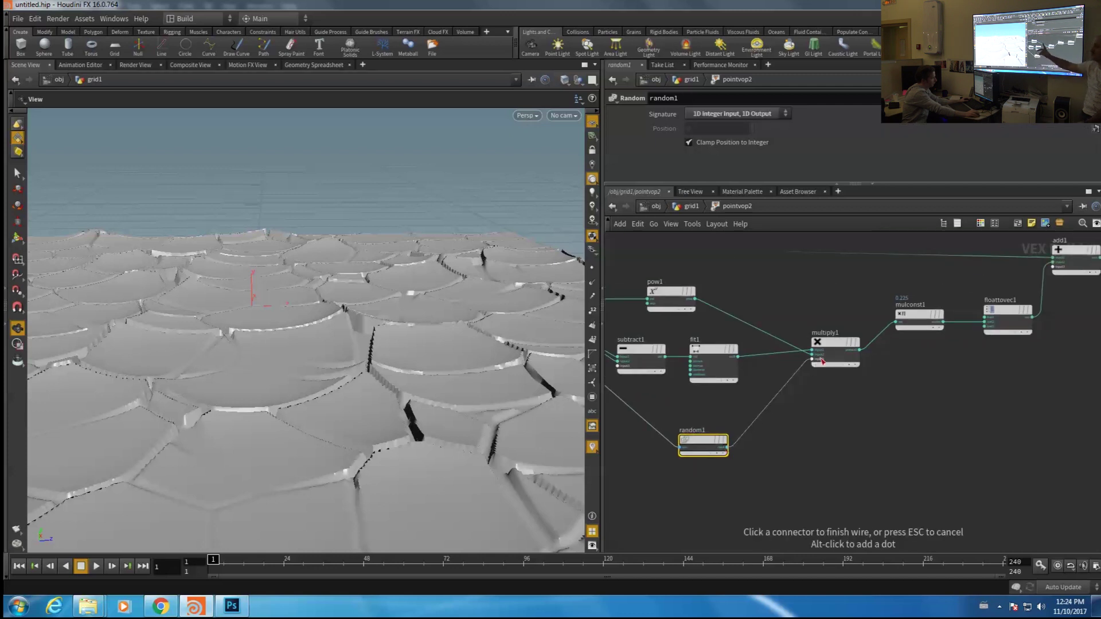
{"action": "left_click", "coordinate": [822, 361]}
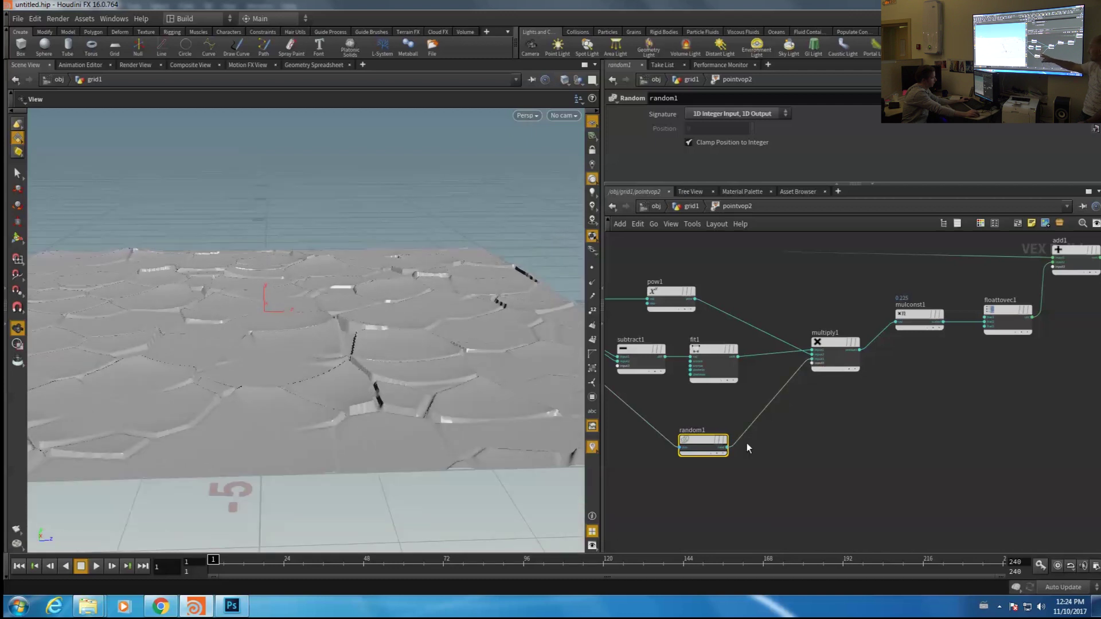
Insert a Fit Range node between the Random node and Multiply
{"action": "left_click_drag", "start_coordinate": [715, 442], "coordinate": [665, 424]}
{"action": "key", "text": "Tab"}
{"action": "type", "text": "f"}
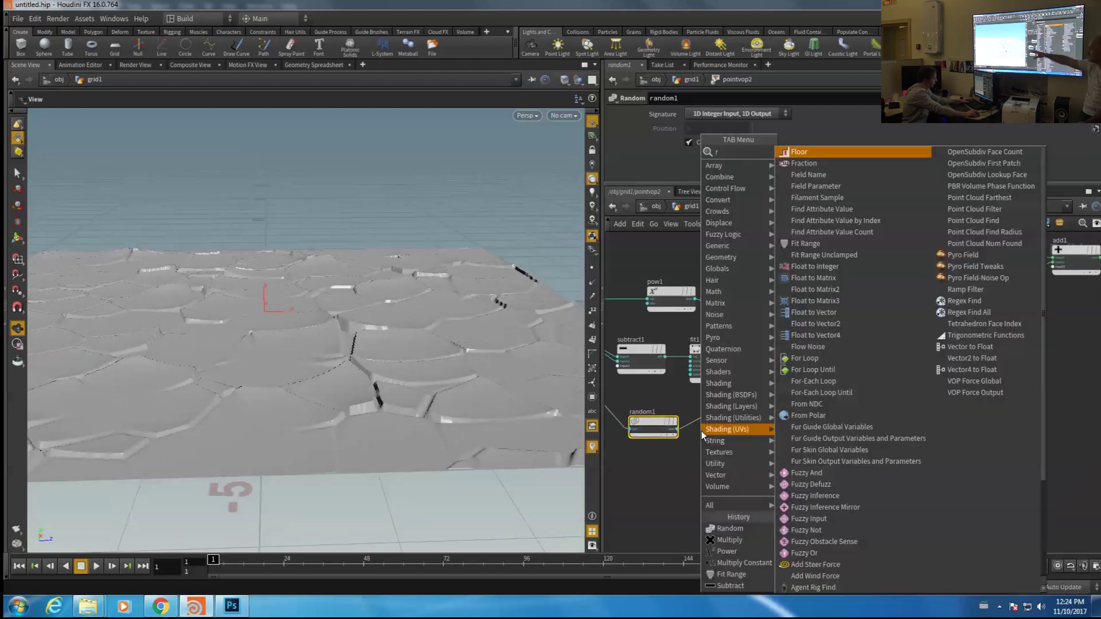
{"action": "type", "text": "i"}
{"action": "left_click", "coordinate": [832, 225]}
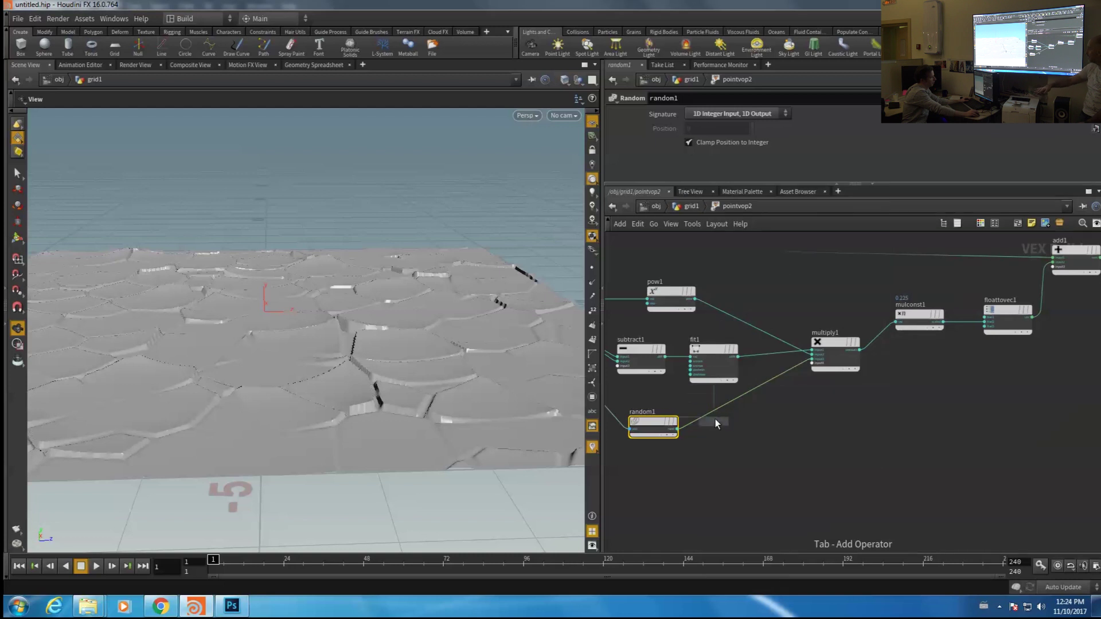
{"action": "left_click", "coordinate": [720, 414]}
{"action": "mouse_move", "coordinate": [719, 415]}
{"action": "left_mouse_down"}
{"action": "mouse_move", "coordinate": [730, 399]}
{"action": "mouse_move", "coordinate": [702, 415]}
{"action": "left_mouse_up"}
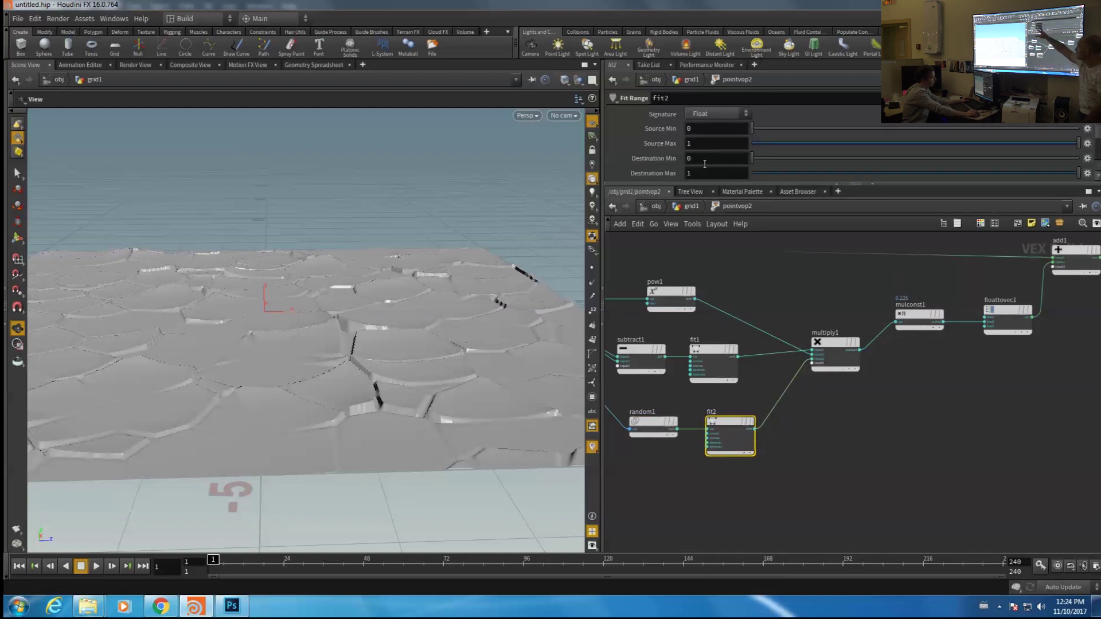
Set the Random branch's Fit Range destination minimum to 1 and maximum to 2
{"action": "type", "text": "1"}
{"action": "key", "text": "Tab"}
{"action": "type", "text": "2"}
{"action": "left_click", "coordinate": [897, 425]}
{"action": "scroll", "coordinate": [190, 278], "scroll_direction": "down", "scroll_amount": 3}
{"action": "left_click_drag", "start_coordinate": [189, 277], "coordinate": [462, 330]}
{"action": "middle_click_drag", "start_coordinate": [973, 372], "coordinate": [957, 394]}
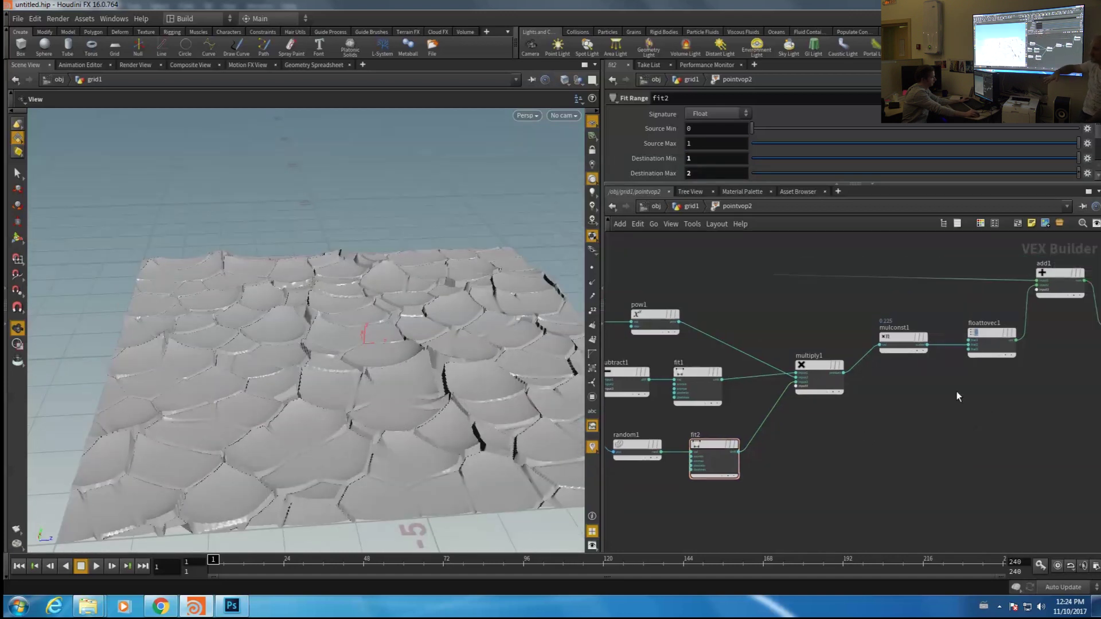
Lower the multiplier of the Multiply Constant before Float to Vector to reduce the displacement height
{"action": "left_click", "coordinate": [897, 344]}
{"action": "mouse_move", "coordinate": [824, 127]}
{"action": "left_mouse_down"}
{"action": "mouse_move", "coordinate": [784, 128]}
{"action": "mouse_move", "coordinate": [807, 128]}
{"action": "left_mouse_up"}
{"action": "left_click_drag", "start_coordinate": [351, 264], "coordinate": [341, 313]}
{"action": "middle_click_drag", "start_coordinate": [907, 456], "coordinate": [901, 472]}
{"action": "left_click_drag", "start_coordinate": [420, 319], "coordinate": [408, 291]}
Insert a Multiply Constant between the global position output and the Voronoi noise and set its multiplier to 0.5
{"action": "middle_click_drag", "start_coordinate": [937, 520], "coordinate": [918, 463]}
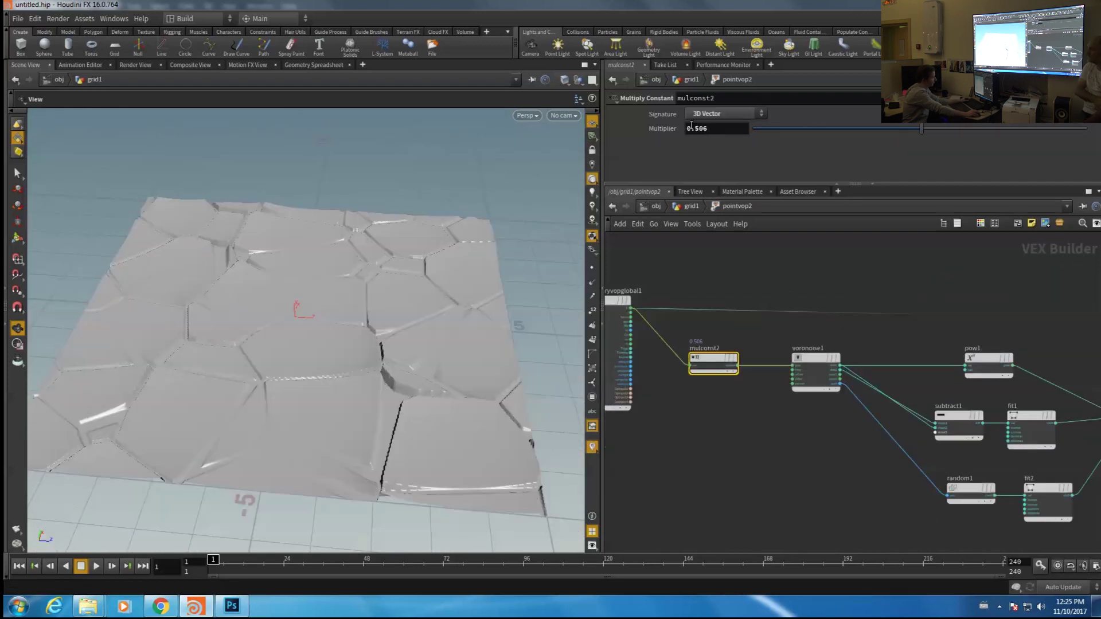
{"action": "type", "text": "5"}
{"action": "key", "text": "Return"}
{"action": "left_click_drag", "start_coordinate": [516, 304], "coordinate": [178, 287], "text": "alt"}
{"action": "scroll", "coordinate": [877, 467], "scroll_direction": "down", "scroll_amount": 2}
Add an Anti-Aliased Noise node fed by the scaled position and set its signature to 3D Input, 3D Noise
{"action": "middle_click_drag", "start_coordinate": [785, 467], "coordinate": [969, 473]}
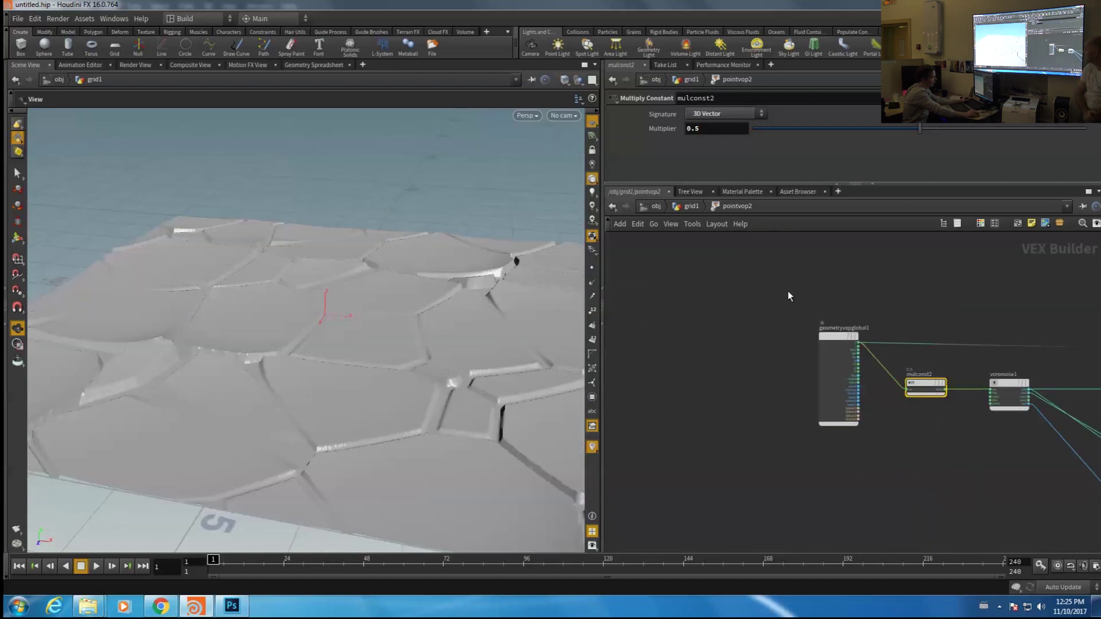
{"action": "left_click_drag", "start_coordinate": [789, 294], "coordinate": [911, 419]}
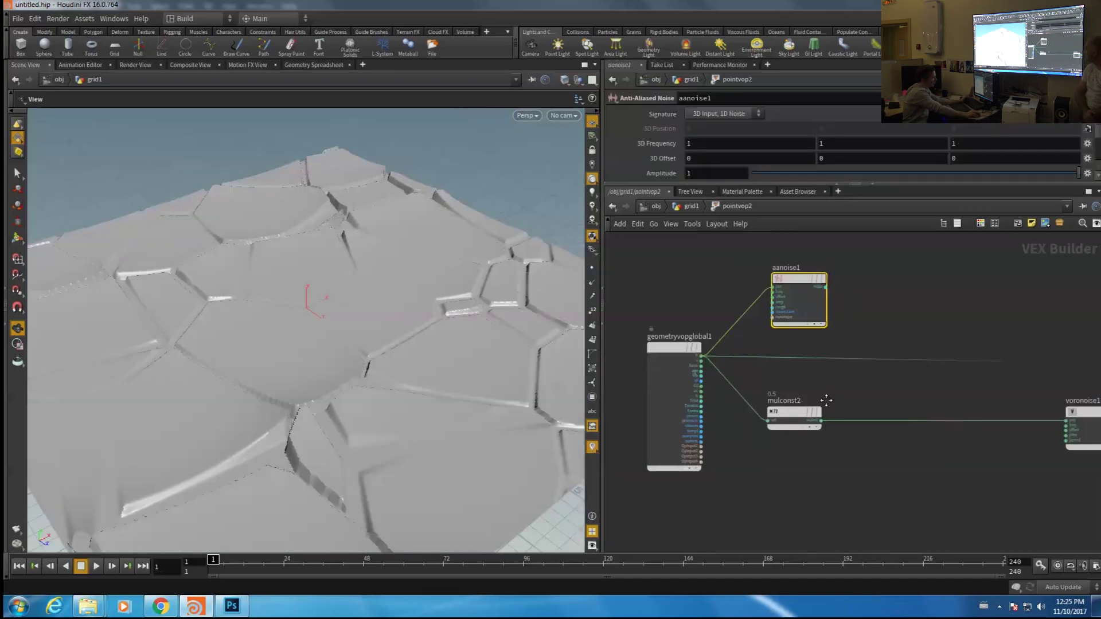
{"action": "left_click", "coordinate": [721, 114]}
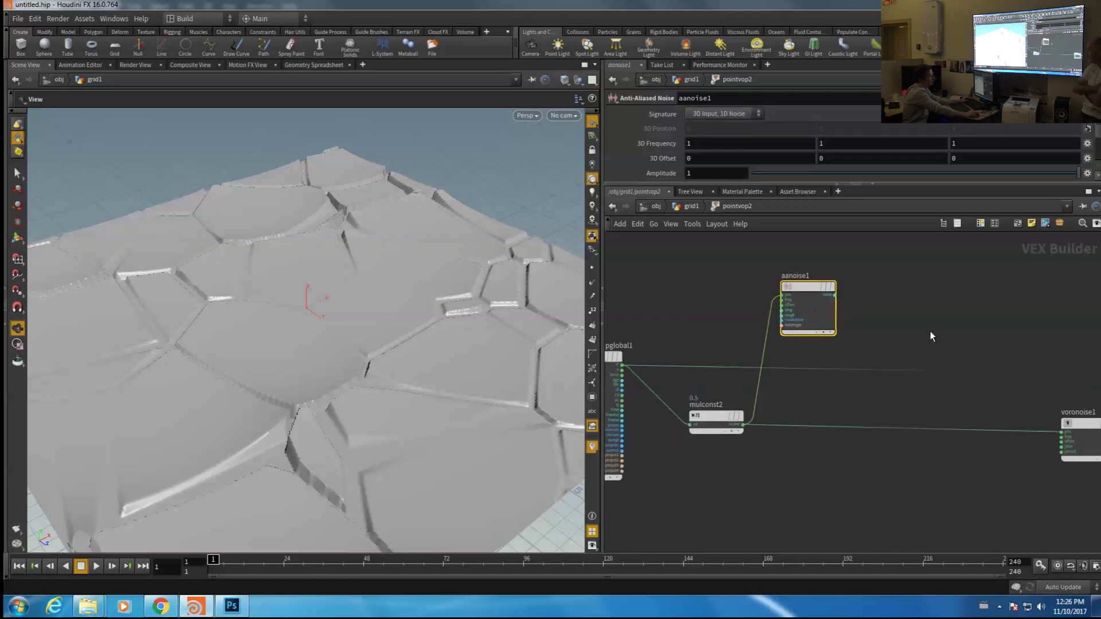
{"action": "middle_click_drag", "start_coordinate": [930, 332], "coordinate": [820, 323]}
{"action": "left_click", "coordinate": [820, 322]}
{"action": "key", "text": "Tab"}
{"action": "key", "text": "Escape"}
{"action": "left_click", "coordinate": [740, 115]}
{"action": "left_click", "coordinate": [722, 128]}
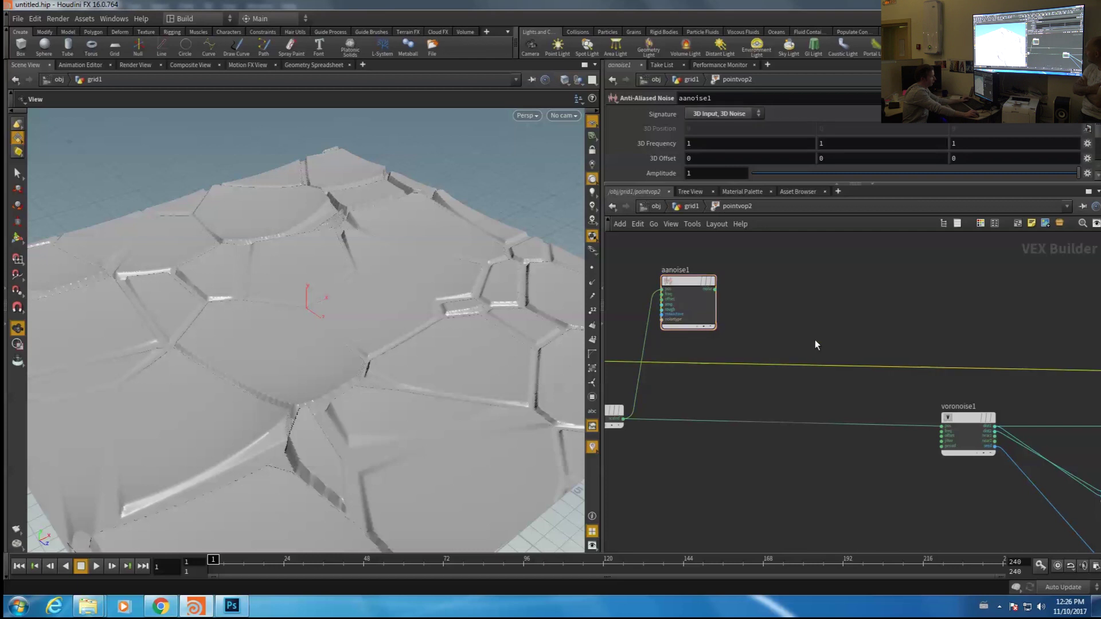
Insert an Add node before the Voronoi noise that sums the scaled position and the Anti-Aliased Noise output
{"action": "key", "text": "Tab"}
{"action": "type", "text": "ad"}
{"action": "key", "text": "Return"}
{"action": "left_click", "coordinate": [830, 414]}
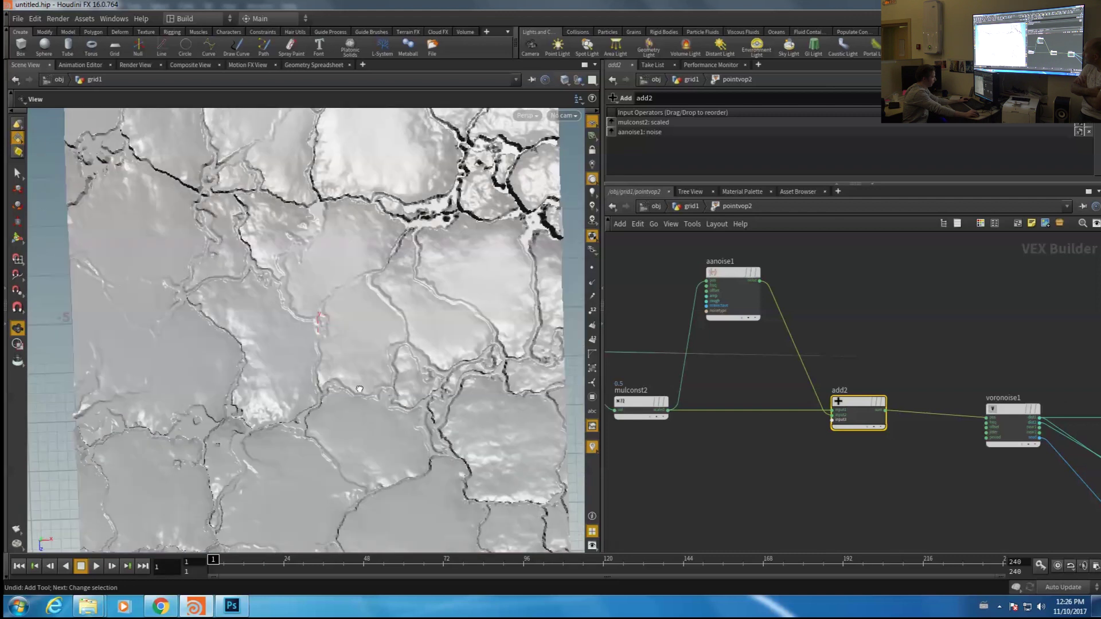
Set the Anti-Aliased Noise node's Max Octaves to 0 to smooth the crack outlines
{"action": "left_click", "coordinate": [728, 275]}
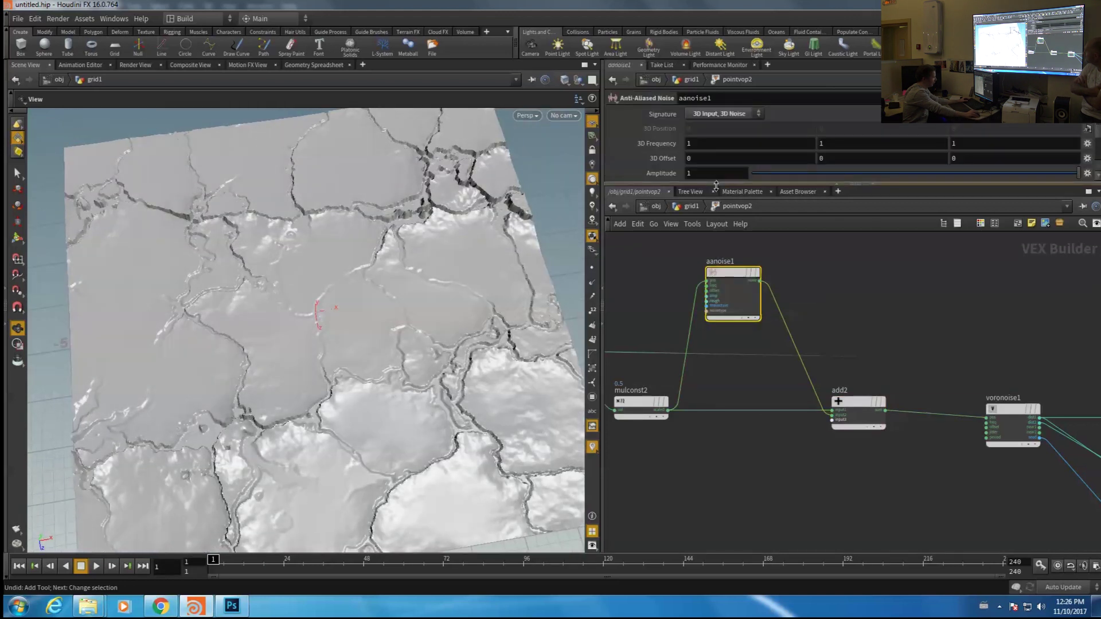
{"action": "left_click_drag", "start_coordinate": [726, 184], "coordinate": [725, 263]}
{"action": "left_click_drag", "start_coordinate": [804, 204], "coordinate": [762, 205]}
{"action": "left_click_drag", "start_coordinate": [441, 227], "coordinate": [531, 267]}
{"action": "left_click_drag", "start_coordinate": [750, 203], "coordinate": [747, 203]}
{"action": "left_click_drag", "start_coordinate": [338, 242], "coordinate": [297, 257]}
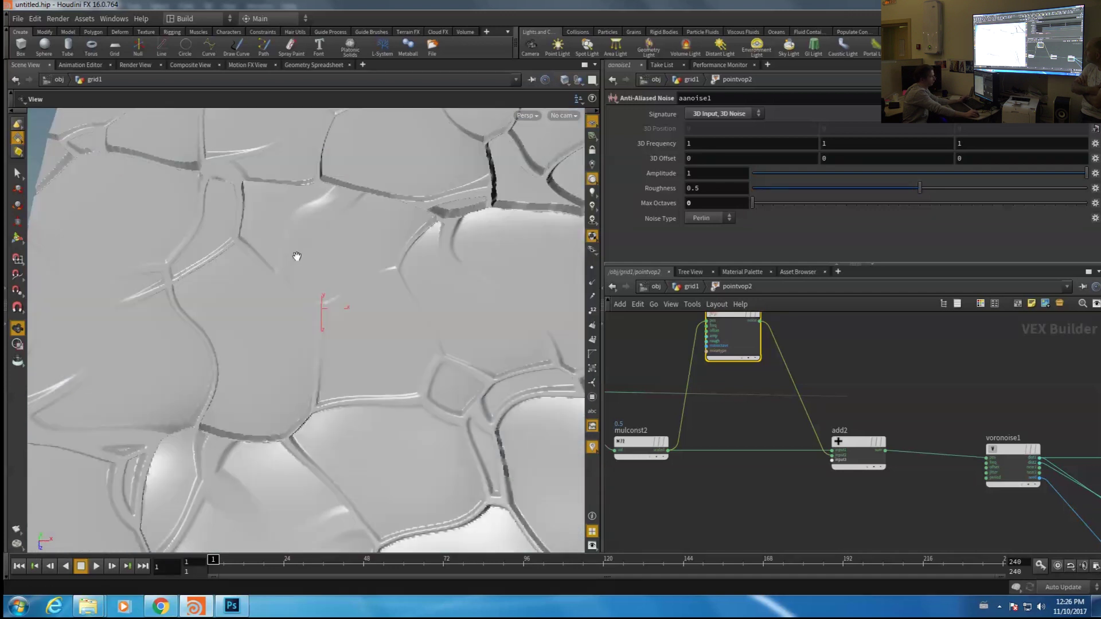
Try an Anti-Aliased Noise amplitude of 0.7 and review the whole grid and node network
{"action": "middle_click_drag", "start_coordinate": [715, 173], "coordinate": [736, 172]}
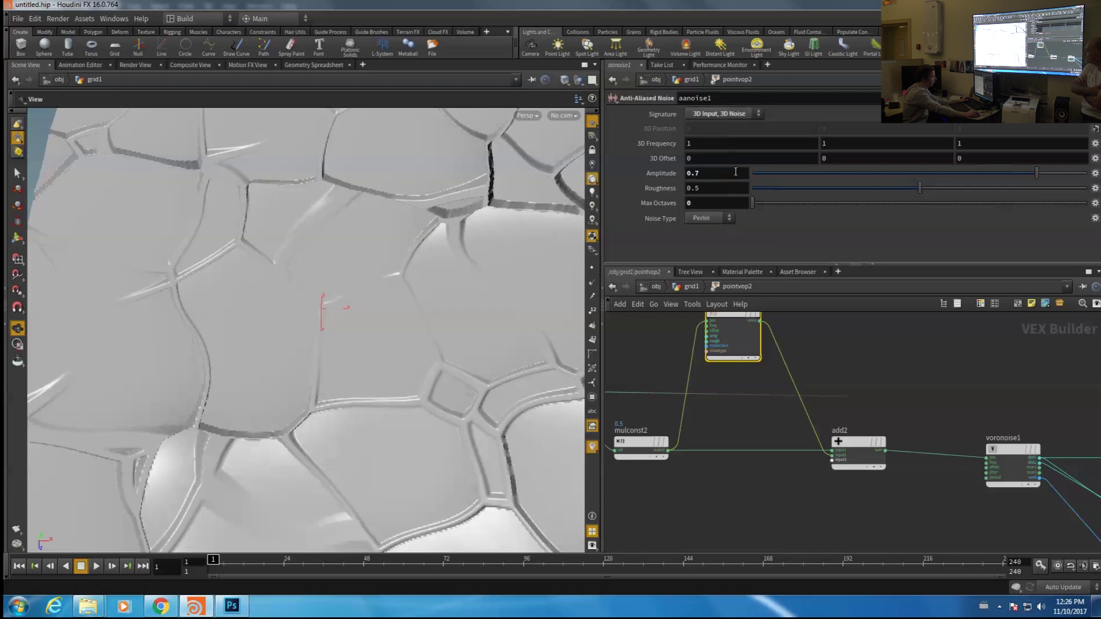
{"action": "key", "text": "Return"}
{"action": "scroll", "coordinate": [133, 300], "scroll_direction": "down", "scroll_amount": 4}
{"action": "left_click_drag", "start_coordinate": [132, 300], "coordinate": [51, 281]}
{"action": "middle_click_drag", "start_coordinate": [1066, 510], "coordinate": [754, 440]}
{"action": "scroll", "coordinate": [755, 439], "scroll_direction": "down", "scroll_amount": 5}
{"action": "scroll", "coordinate": [755, 439], "scroll_direction": "up", "scroll_amount": 1}
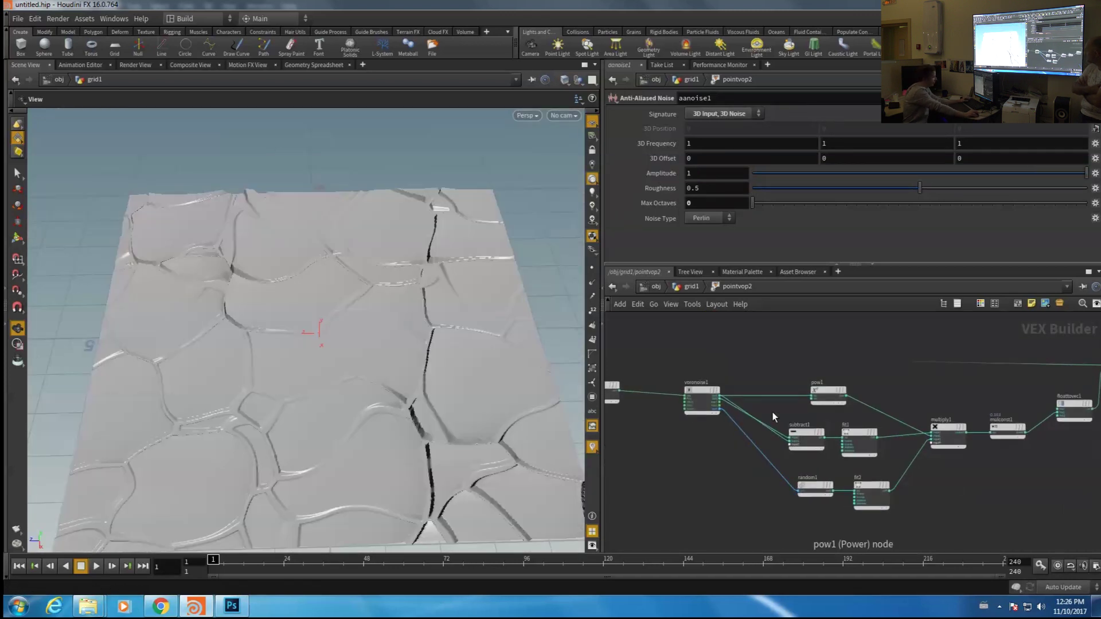
Switch to Photoshop and trace several cell borders on the cracked-ground photo in blue, marking cell centres with dots
{"action": "left_click", "coordinate": [232, 605]}
{"action": "left_click_drag", "start_coordinate": [460, 217], "coordinate": [557, 370]}
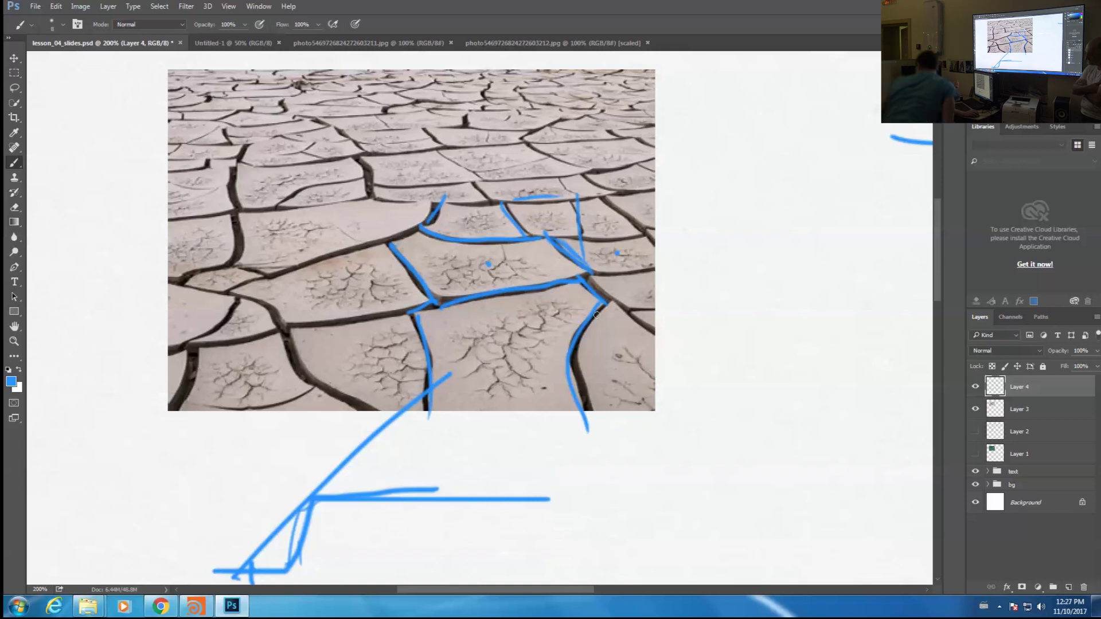
Switch back to Houdini and move the global parameters node away from the noise chain to make room
{"action": "left_click", "coordinate": [209, 613]}
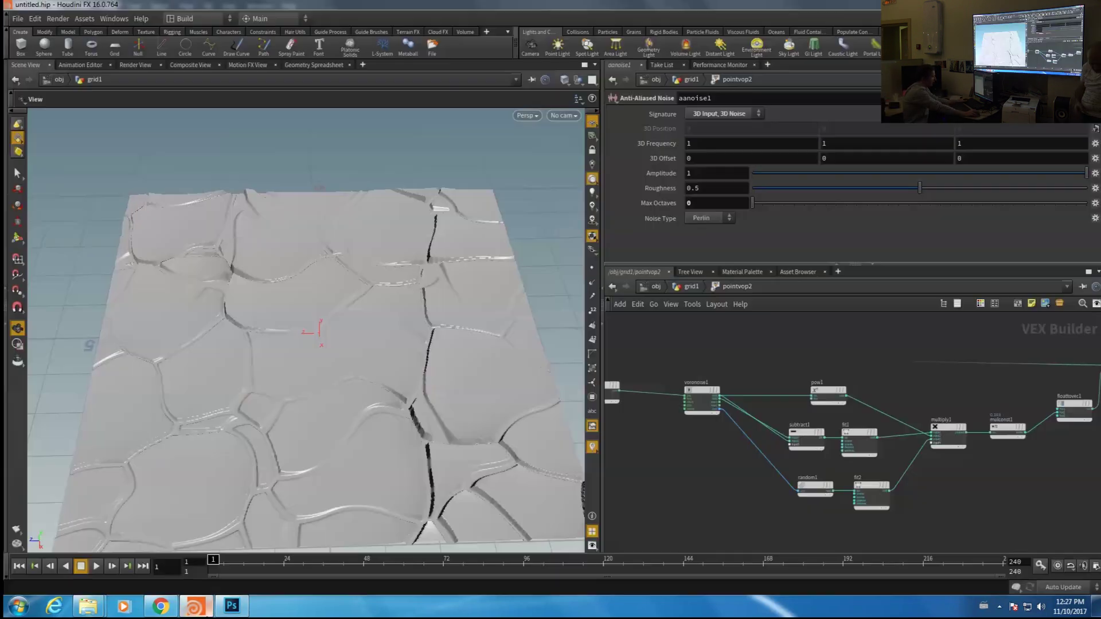
{"action": "scroll", "coordinate": [807, 510], "scroll_direction": "down", "scroll_amount": 2}
{"action": "middle_click_drag", "start_coordinate": [728, 504], "coordinate": [788, 502]}
{"action": "left_click_drag", "start_coordinate": [793, 429], "coordinate": [787, 426]}
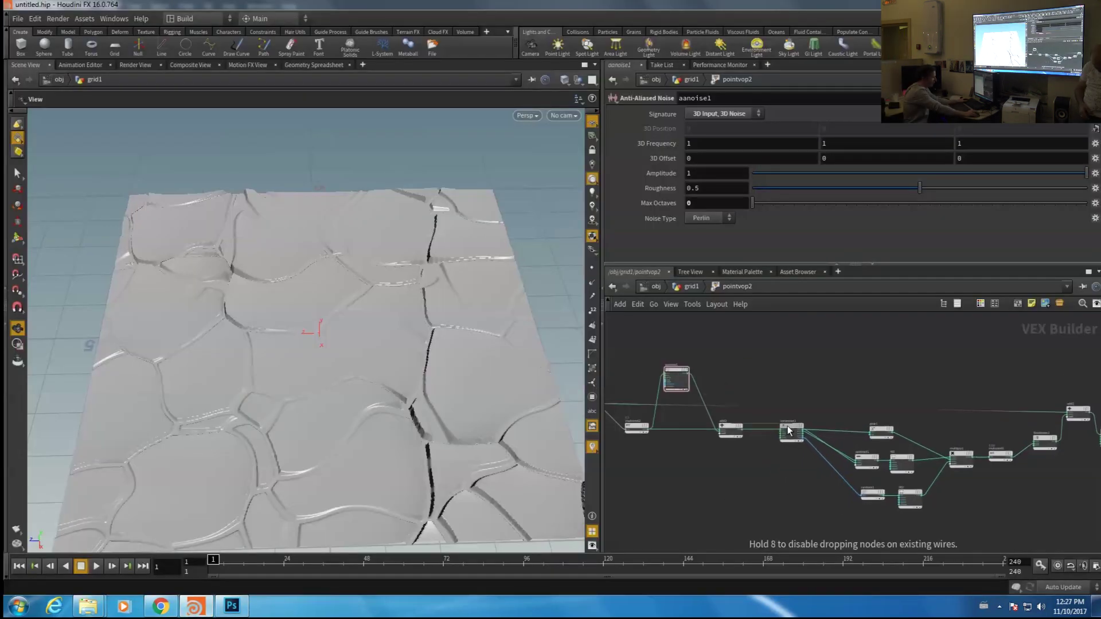
{"action": "scroll", "coordinate": [761, 461], "scroll_direction": "down", "scroll_amount": 2}
{"action": "middle_click_drag", "start_coordinate": [738, 468], "coordinate": [797, 473]}
{"action": "scroll", "coordinate": [720, 458], "scroll_direction": "up", "scroll_amount": 2}
{"action": "left_click_drag", "start_coordinate": [705, 399], "coordinate": [656, 395]}
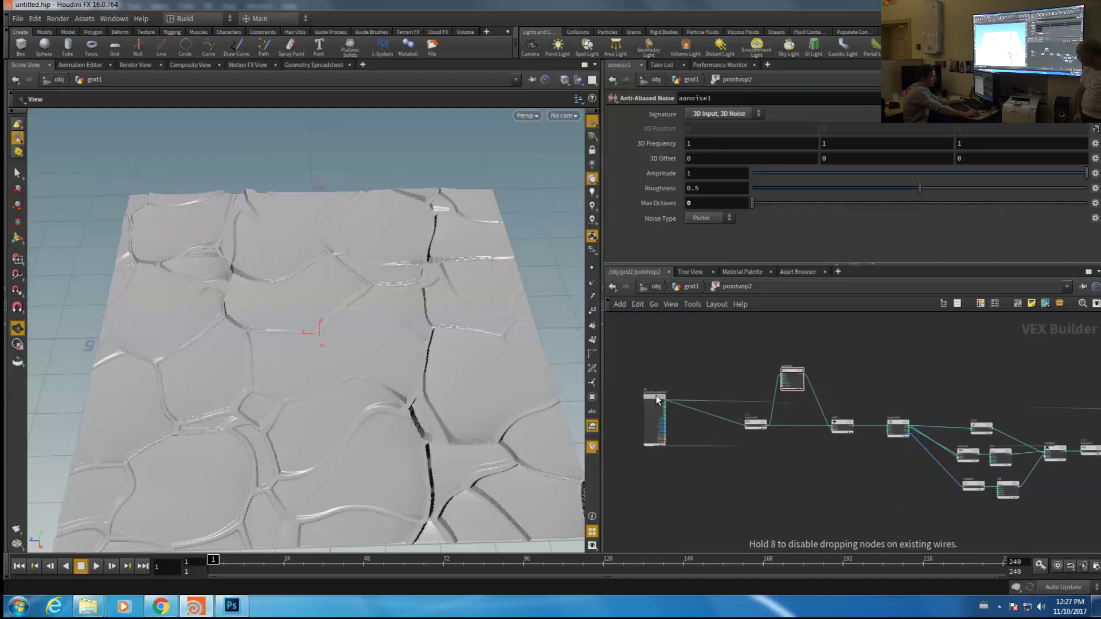
{"action": "scroll", "coordinate": [687, 427], "scroll_direction": "up", "scroll_amount": 1}
{"action": "middle_click_drag", "start_coordinate": [828, 473], "coordinate": [808, 479]}
{"action": "scroll", "coordinate": [807, 478], "scroll_direction": "down", "scroll_amount": 2}
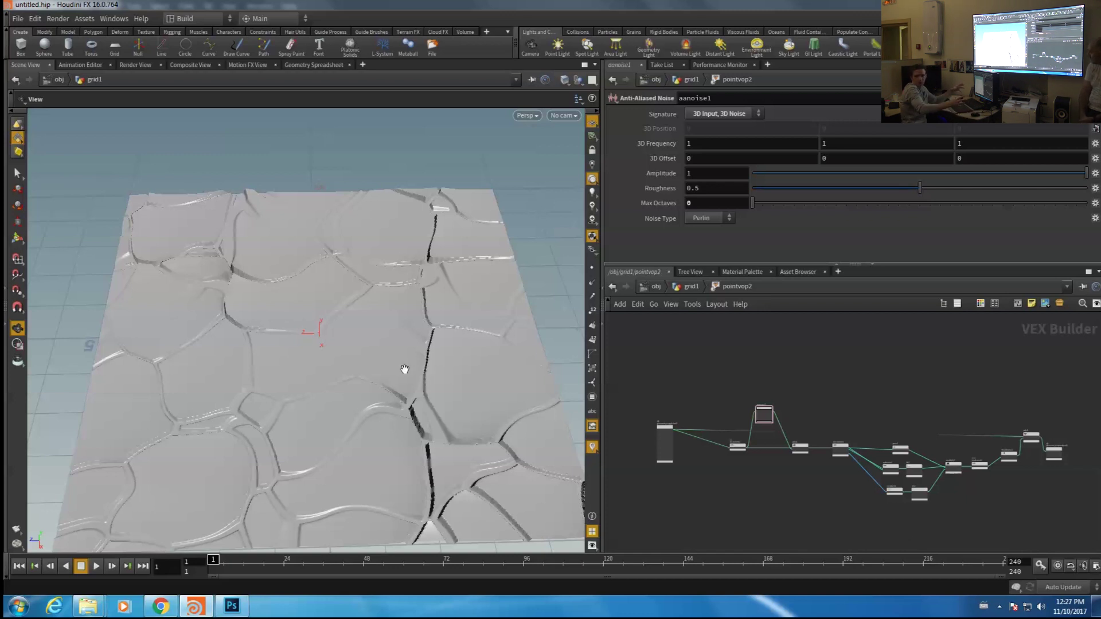
Move the geometry output node farther out and route the global position P through a new Null node
{"action": "middle_click_drag", "start_coordinate": [962, 376], "coordinate": [934, 374]}
{"action": "left_click_drag", "start_coordinate": [1025, 450], "coordinate": [1062, 429]}
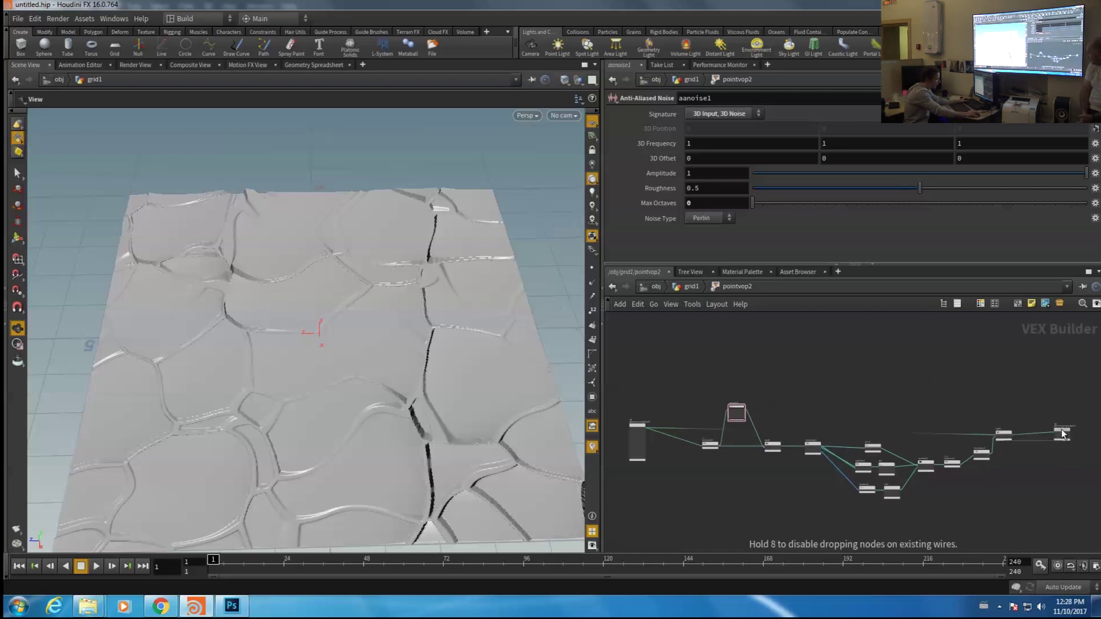
{"action": "scroll", "coordinate": [661, 456], "scroll_direction": "up", "scroll_amount": 4}
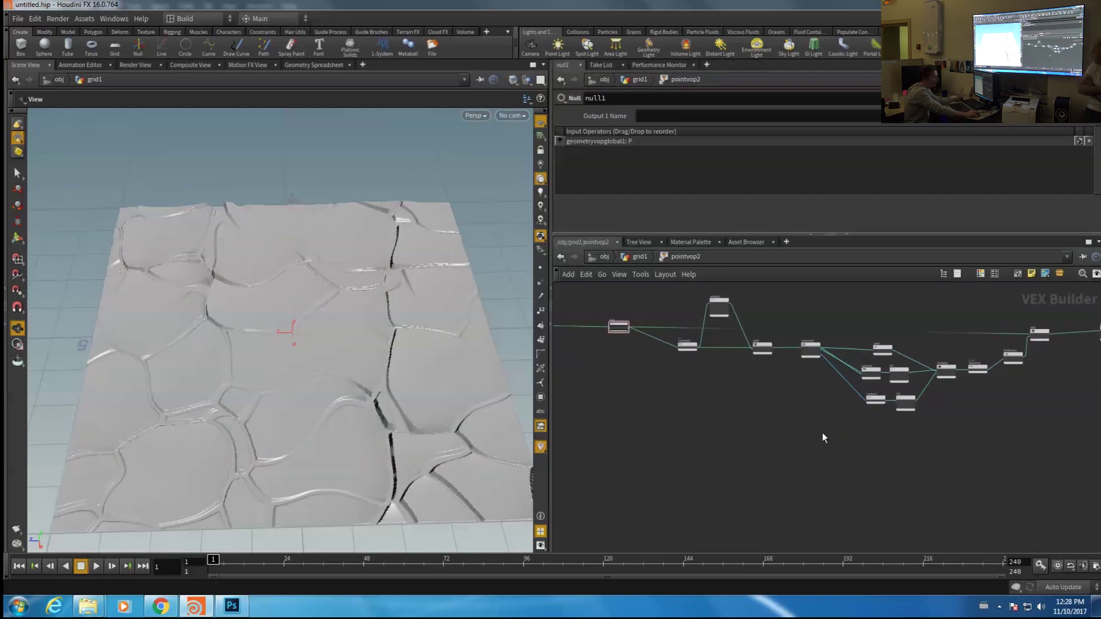
{"action": "middle_click_drag", "start_coordinate": [675, 344], "coordinate": [698, 385]}
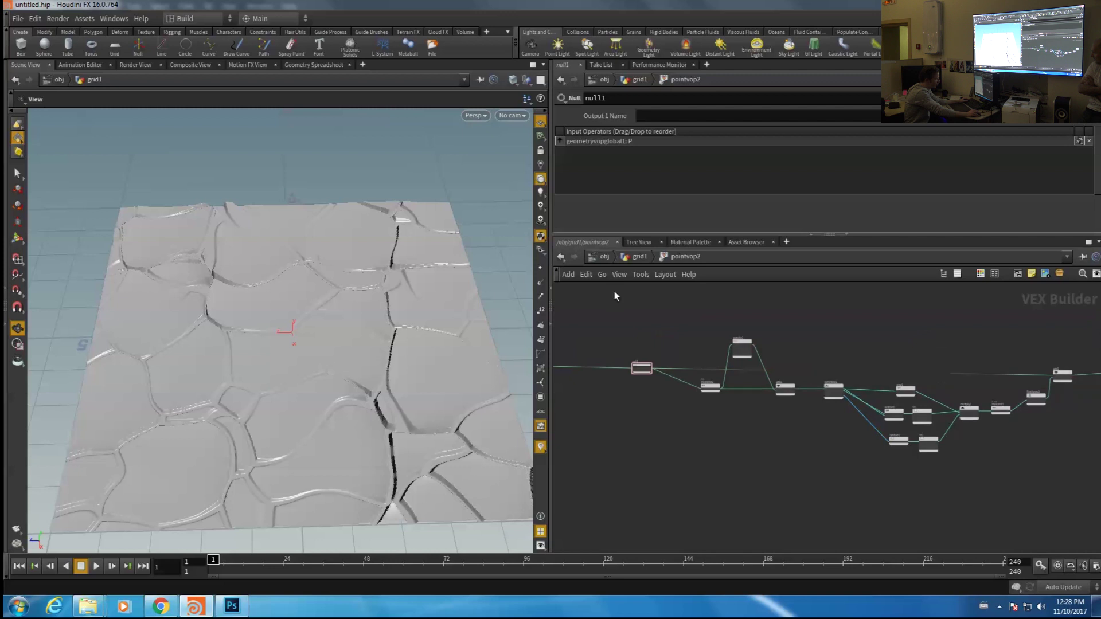
Duplicate the crack-generating node chain, including its Null input, and place the copy below the original
{"action": "left_click_drag", "start_coordinate": [629, 300], "coordinate": [1042, 482]}
{"action": "key", "text": "ctrl+c"}
{"action": "key", "text": "ctrl+v"}
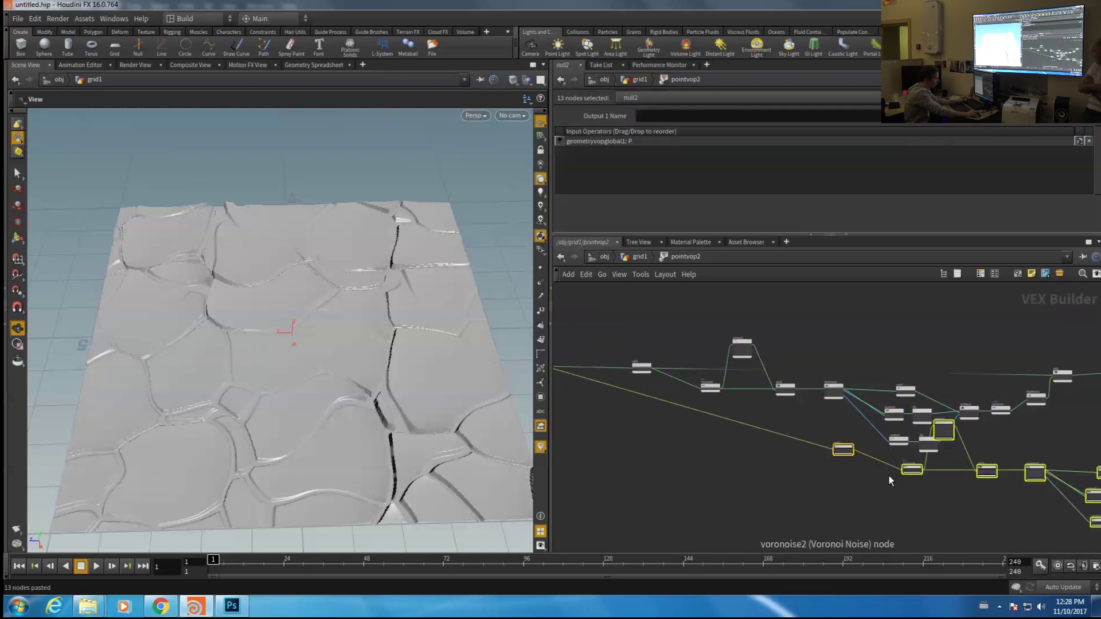
{"action": "left_click_drag", "start_coordinate": [721, 441], "coordinate": [635, 443]}
Connect the duplicated chain's Float to Vector output to the final Add node in place of the original displacement
{"action": "middle_click_drag", "start_coordinate": [1025, 427], "coordinate": [845, 427]}
{"action": "scroll", "coordinate": [908, 406], "scroll_direction": "up", "scroll_amount": 3}
{"action": "left_click", "coordinate": [859, 508]}
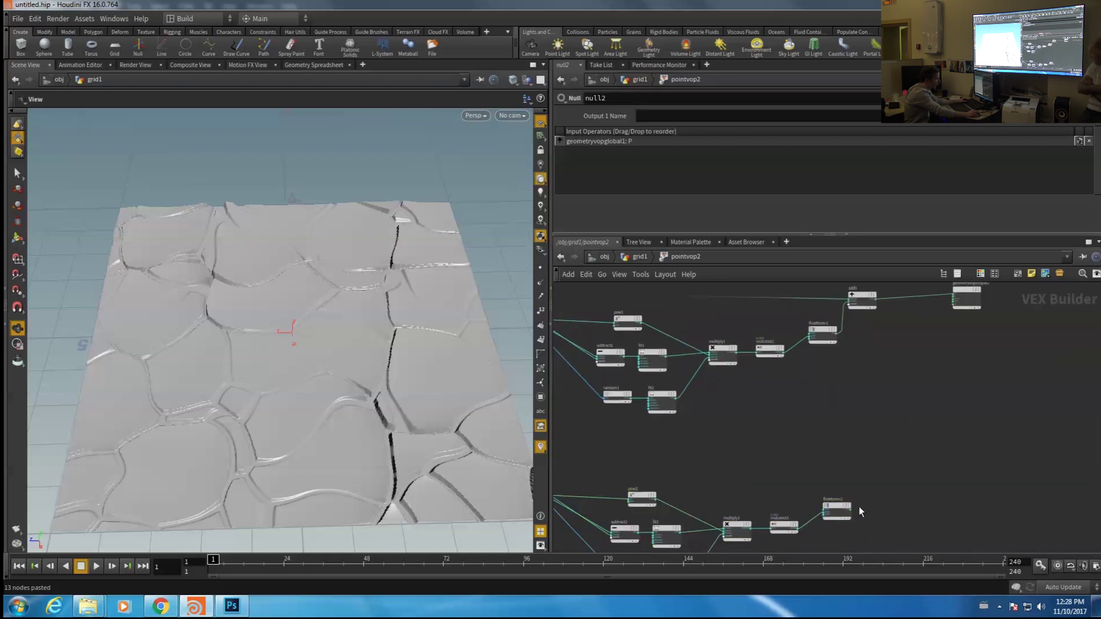
{"action": "left_click", "coordinate": [856, 514]}
{"action": "scroll", "coordinate": [869, 380], "scroll_direction": "up", "scroll_amount": 2}
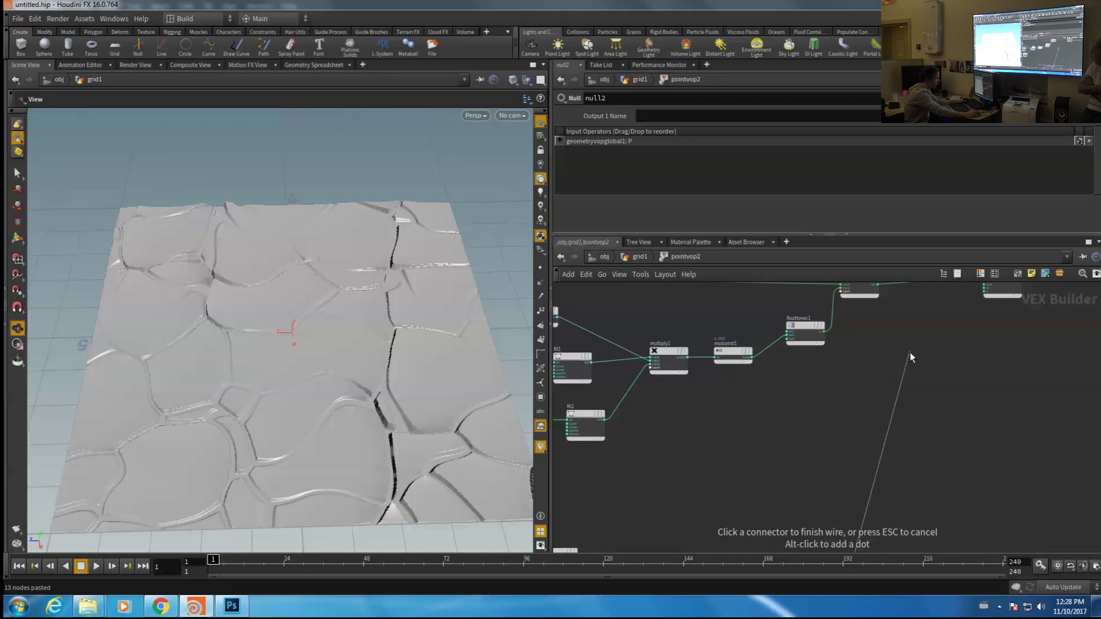
{"action": "scroll", "coordinate": [910, 352], "scroll_direction": "up", "scroll_amount": 3}
{"action": "left_click", "coordinate": [812, 317]}
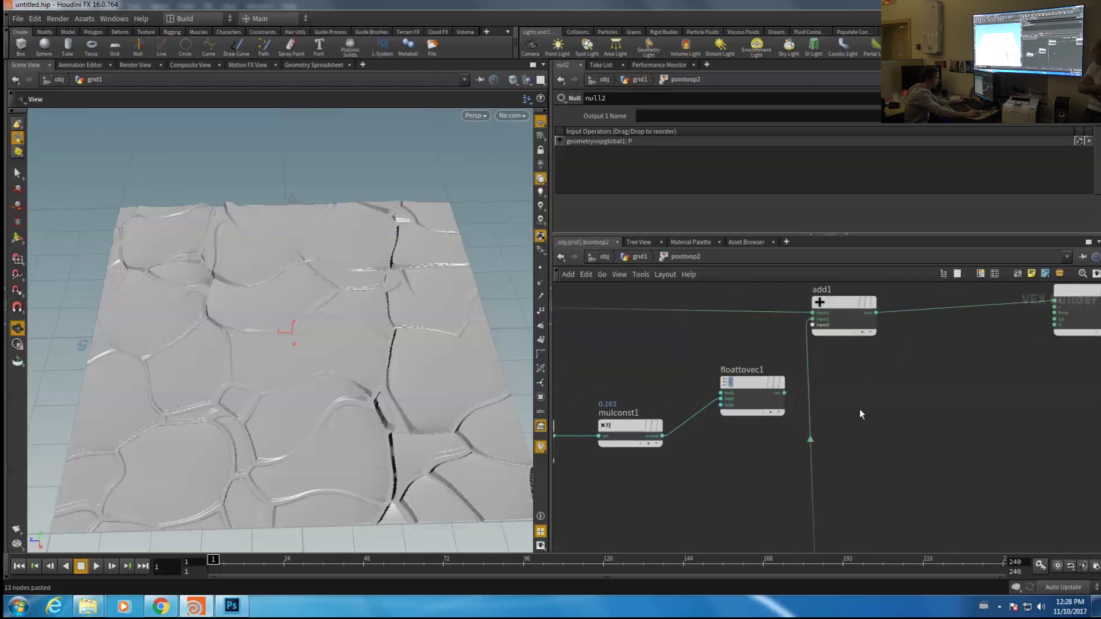
Set the duplicated chain's position Multiply Constant to 3.4 for much smaller cells
{"action": "scroll", "coordinate": [859, 409], "scroll_direction": "down", "scroll_amount": 5}
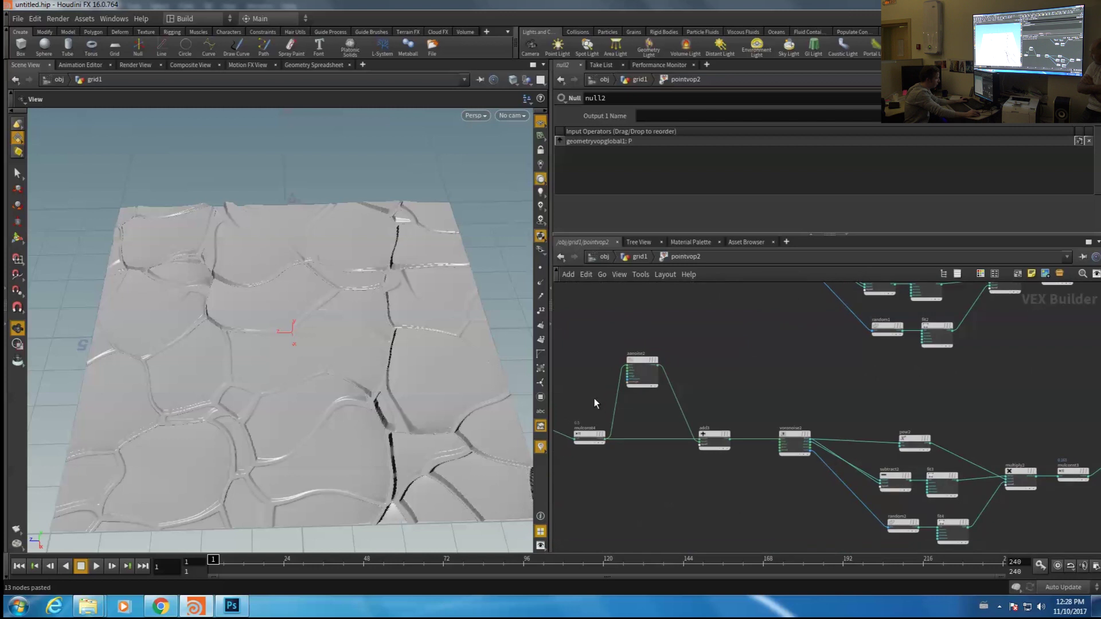
{"action": "middle_click_drag", "start_coordinate": [594, 398], "coordinate": [806, 398]}
{"action": "left_click", "coordinate": [807, 439]}
{"action": "middle_click_drag", "start_coordinate": [672, 129], "coordinate": [823, 126]}
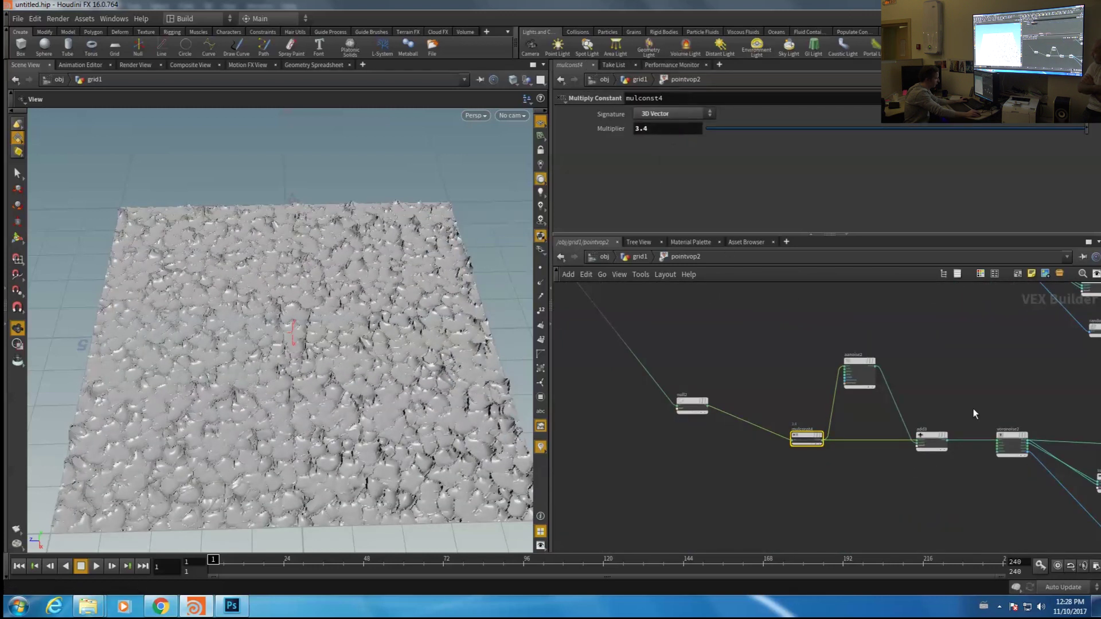
Try multipliers of -0.02 and 0.2 on the duplicated chain's displacement, checking the grid's rows and columns in between
{"action": "middle_click_drag", "start_coordinate": [973, 408], "coordinate": [710, 392]}
{"action": "left_click", "coordinate": [947, 445]}
{"action": "mouse_move", "coordinate": [667, 129]}
{"action": "middle_mouse_down"}
{"action": "mouse_move", "coordinate": [641, 131]}
{"action": "mouse_move", "coordinate": [662, 132]}
{"action": "middle_mouse_up"}
{"action": "right_click_drag", "start_coordinate": [449, 290], "coordinate": [544, 286]}
{"action": "left_click_drag", "start_coordinate": [406, 241], "coordinate": [421, 247]}
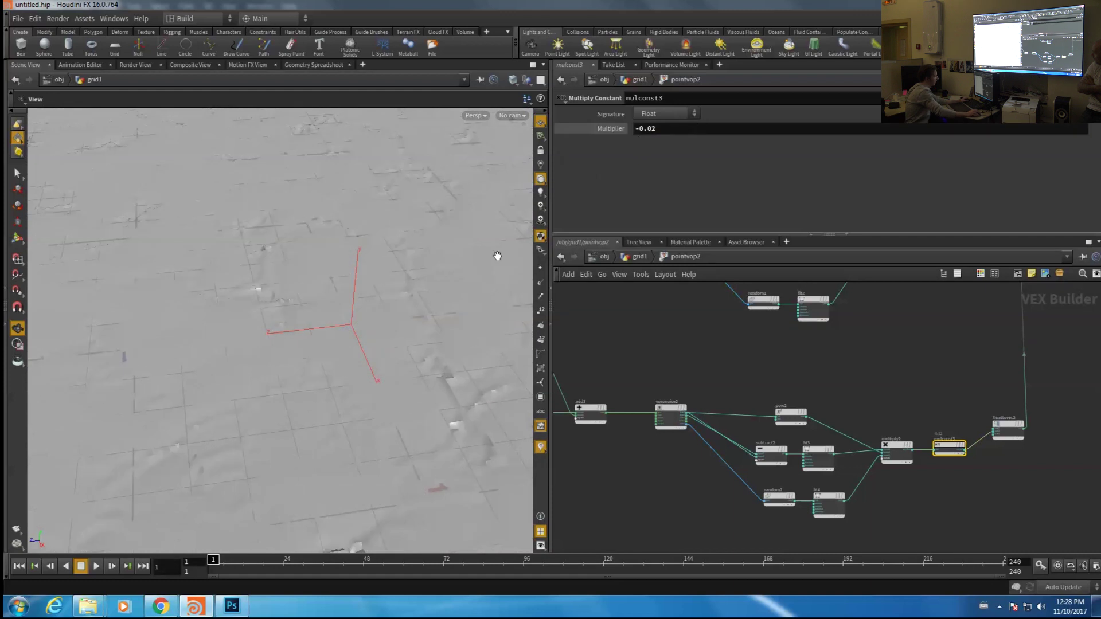
{"action": "left_click_drag", "start_coordinate": [497, 255], "coordinate": [489, 330]}
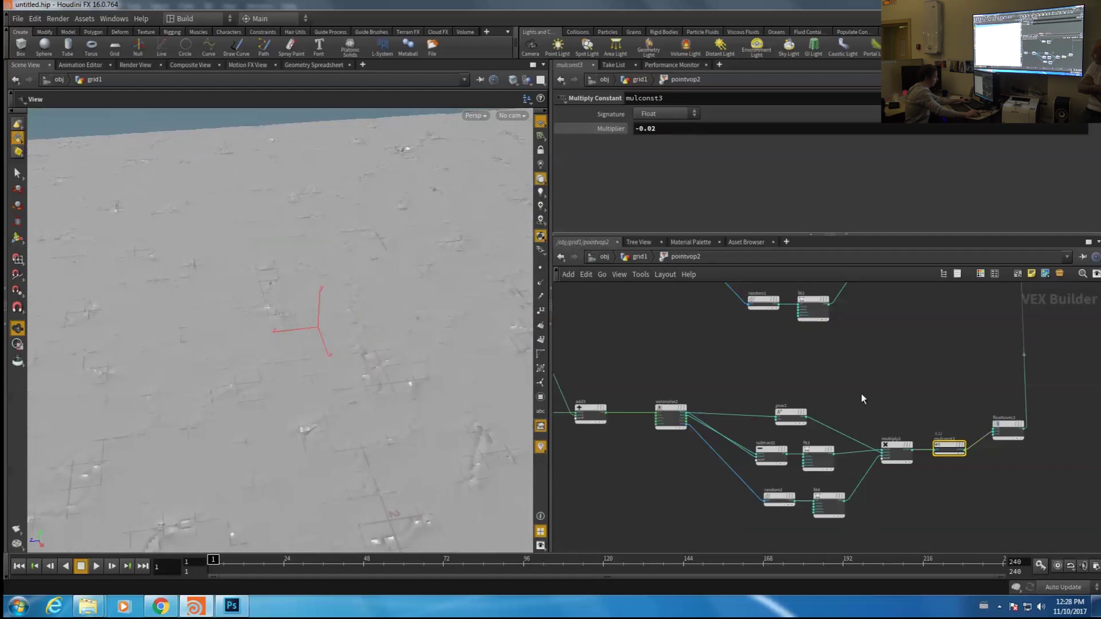
{"action": "key", "text": "u"}
{"action": "key", "text": "Up"}
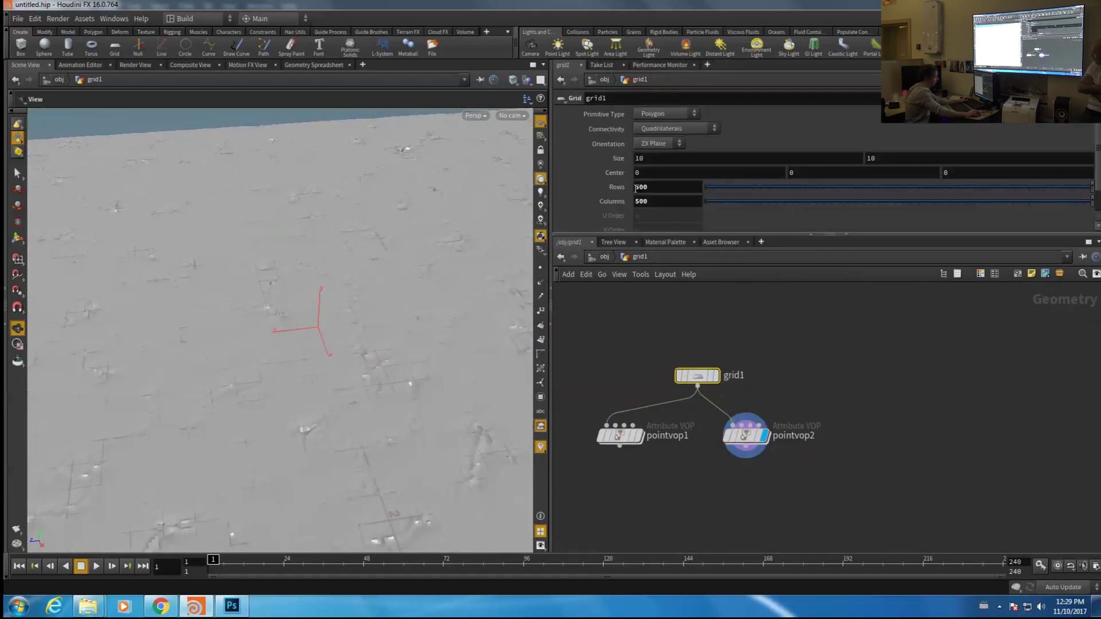
{"action": "double_click", "coordinate": [747, 433]}
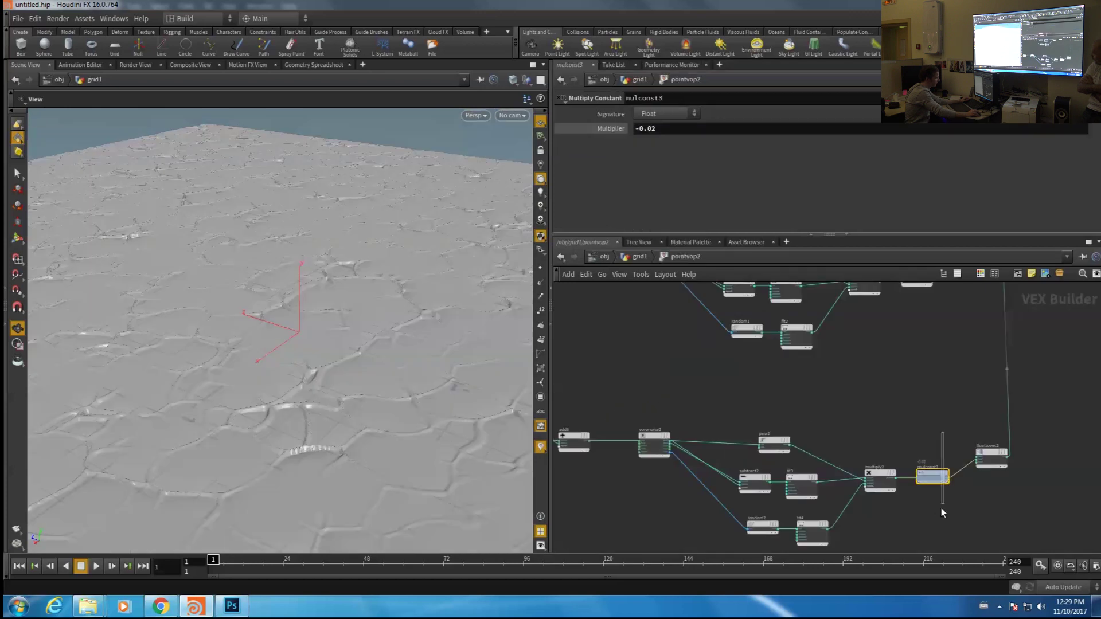
{"action": "left_click", "coordinate": [674, 129]}
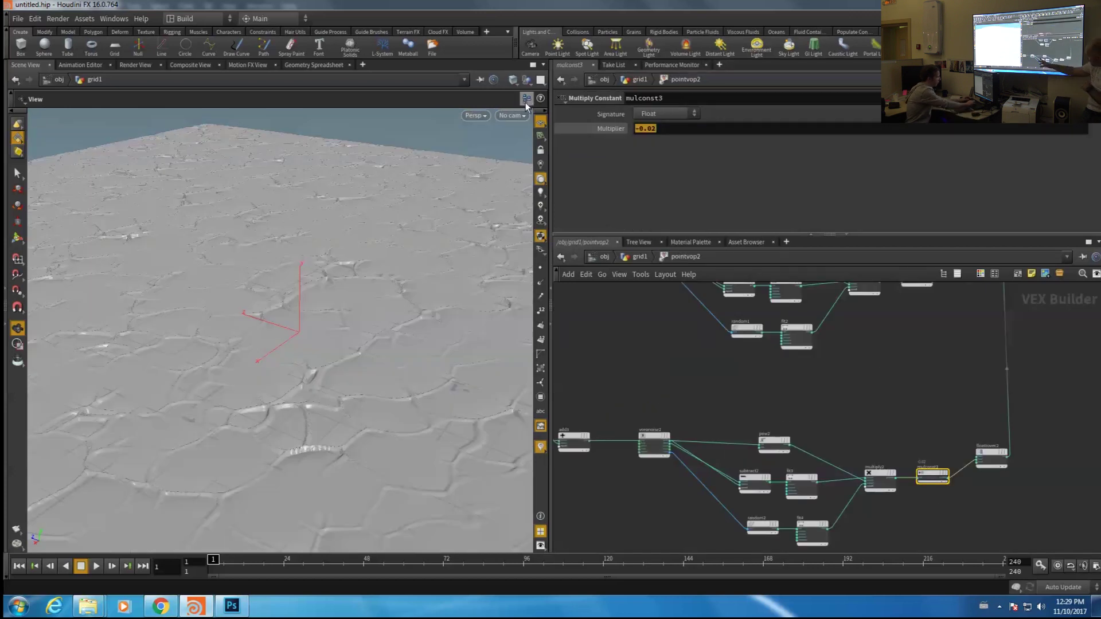
{"action": "type", "text": "0."}
{"action": "type", "text": "2"}
Simplify the duplicated chain by deleting its Power and Multiply nodes, leaving only the fitted distance difference driving the displacement
{"action": "left_click_drag", "start_coordinate": [762, 397], "coordinate": [795, 439]}
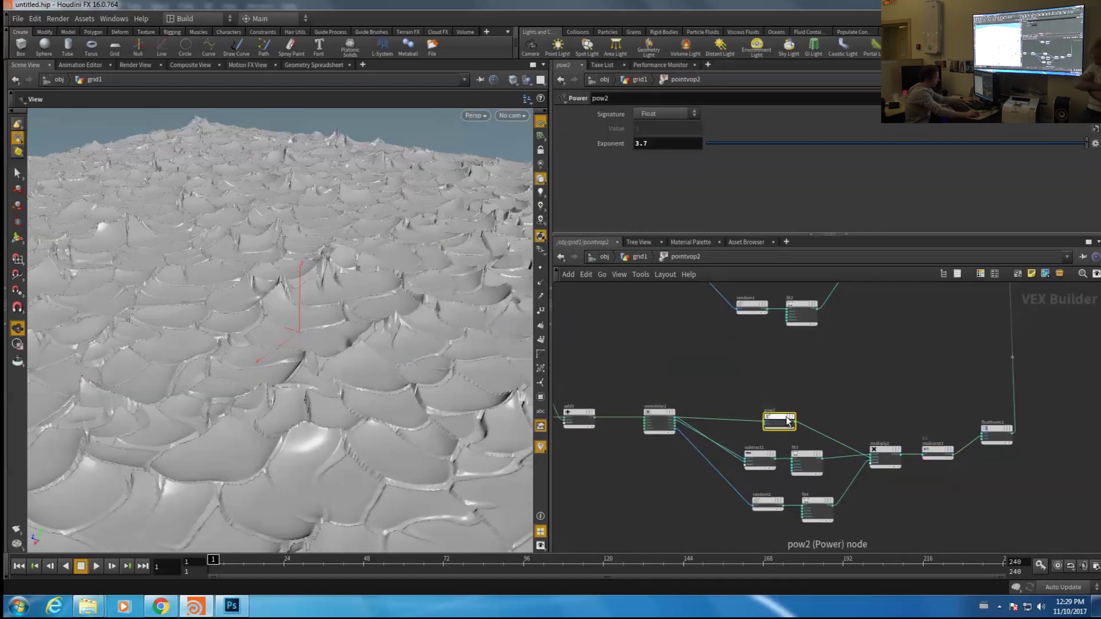
{"action": "key", "text": "Delete"}
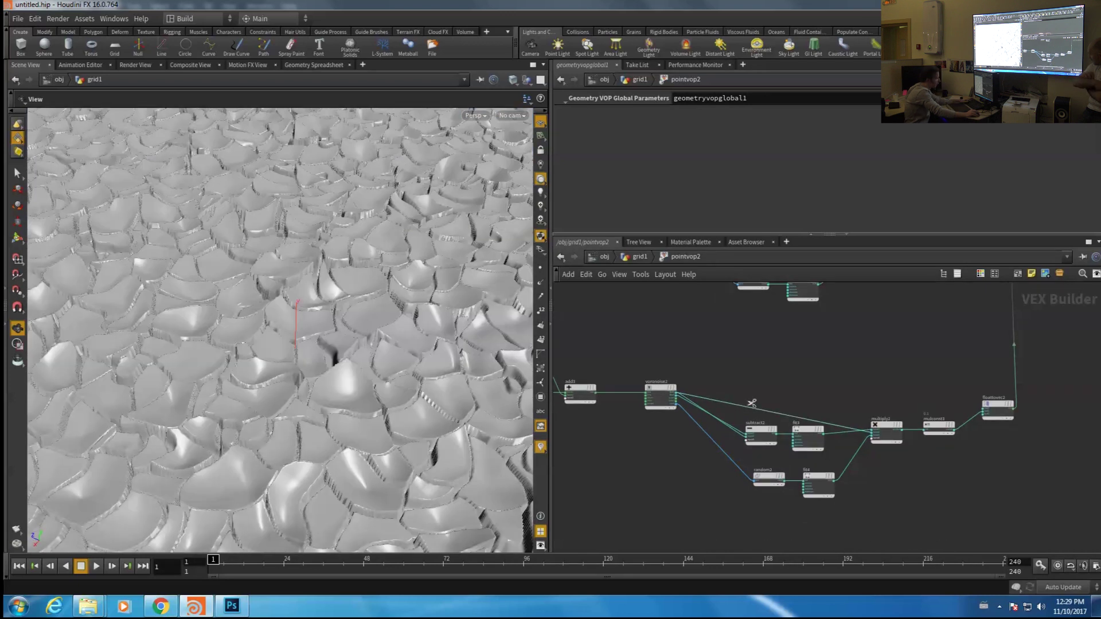
{"action": "key", "text": "y"}
{"action": "left_click_drag", "start_coordinate": [775, 398], "coordinate": [778, 421]}
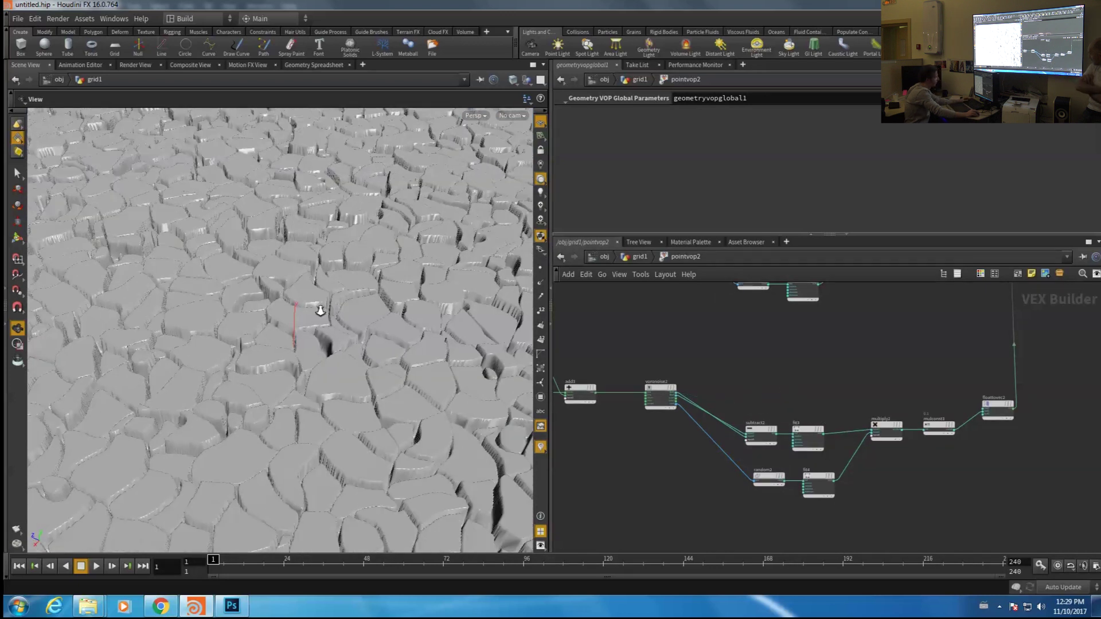
{"action": "left_click_drag", "start_coordinate": [879, 414], "coordinate": [879, 426]}
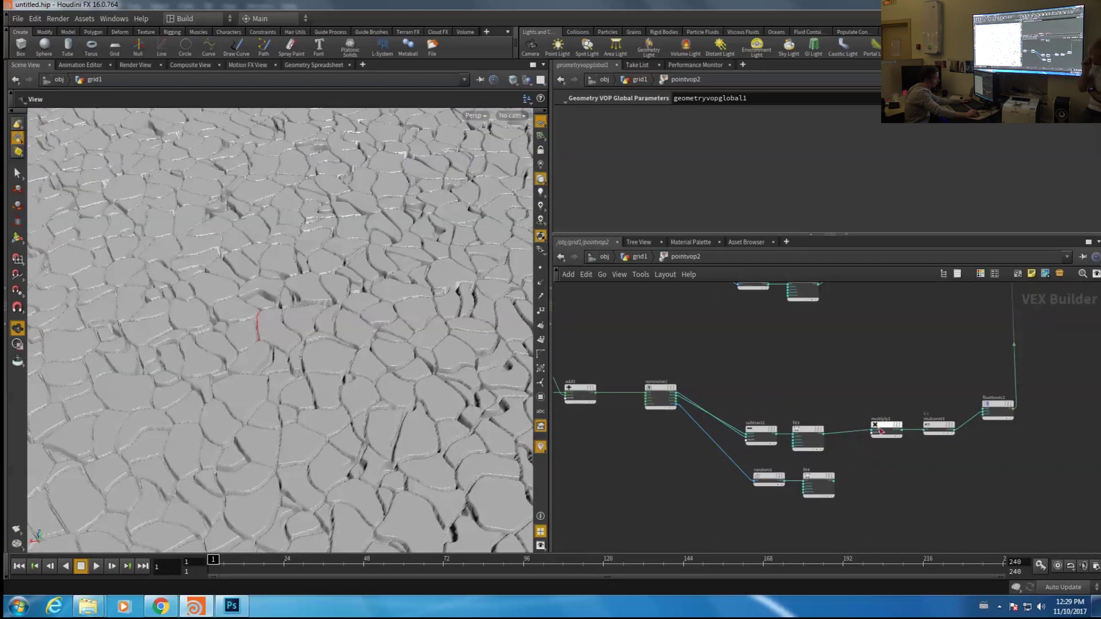
{"action": "left_click", "coordinate": [880, 427]}
{"action": "key", "text": "Delete"}
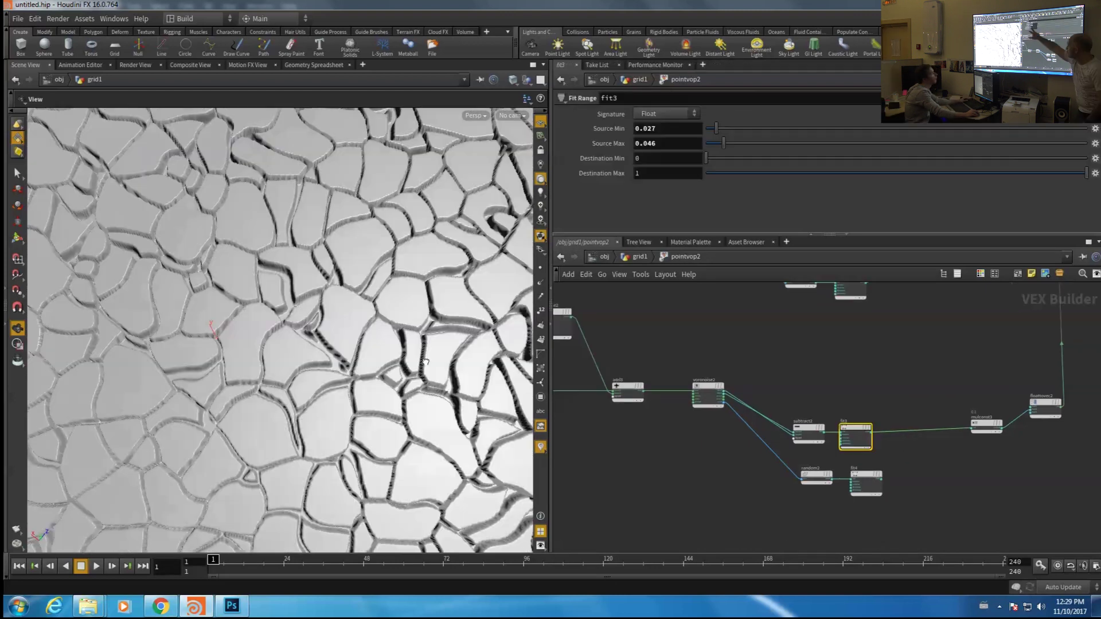
Set the duplicated chain's distance Fit Range to Destination Min -1 and Destination Max 0
{"action": "left_click_drag", "start_coordinate": [414, 351], "coordinate": [427, 357]}
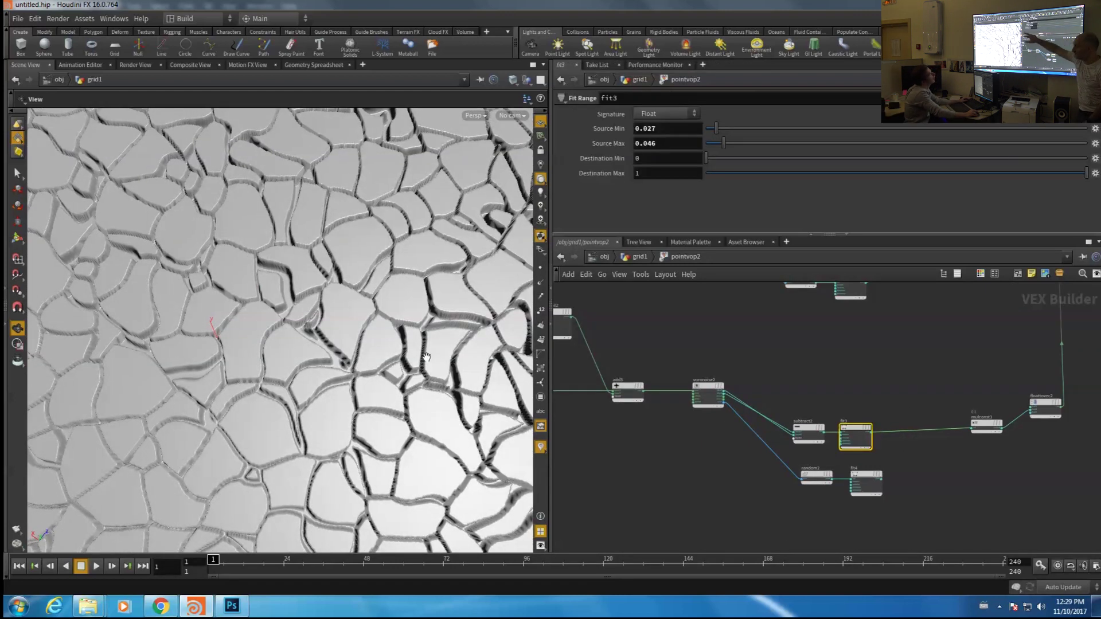
{"action": "double_click", "coordinate": [663, 155]}
{"action": "type", "text": "-1"}
{"action": "key", "text": "Tab"}
{"action": "type", "text": "0"}
{"action": "key", "text": "Return"}
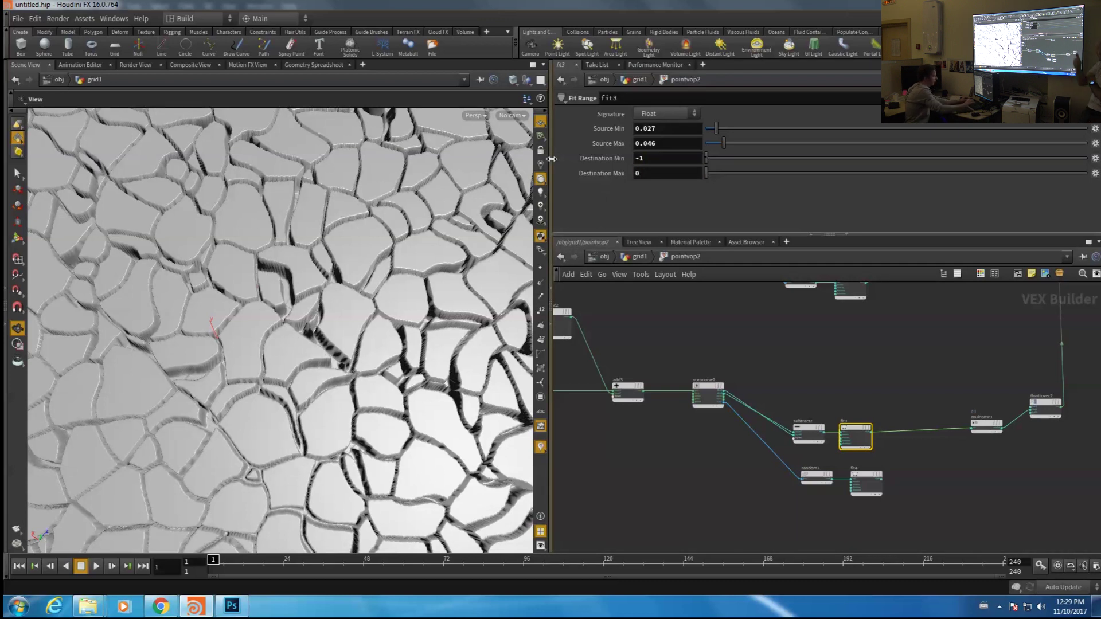
Set the duplicated Anti-Aliased Noise node's Max Octaves to 6 for more jagged small cracks
{"action": "left_click_drag", "start_coordinate": [222, 319], "coordinate": [342, 292], "text": "alt"}
{"action": "middle_click_drag", "start_coordinate": [940, 428], "coordinate": [825, 447]}
{"action": "scroll", "coordinate": [826, 447], "scroll_direction": "down", "scroll_amount": 4}
{"action": "scroll", "coordinate": [574, 429], "scroll_direction": "up", "scroll_amount": 3}
{"action": "middle_click_drag", "start_coordinate": [565, 429], "coordinate": [706, 499]}
{"action": "left_click", "coordinate": [805, 432]}
{"action": "left_click_drag", "start_coordinate": [240, 349], "coordinate": [466, 336], "text": "alt"}
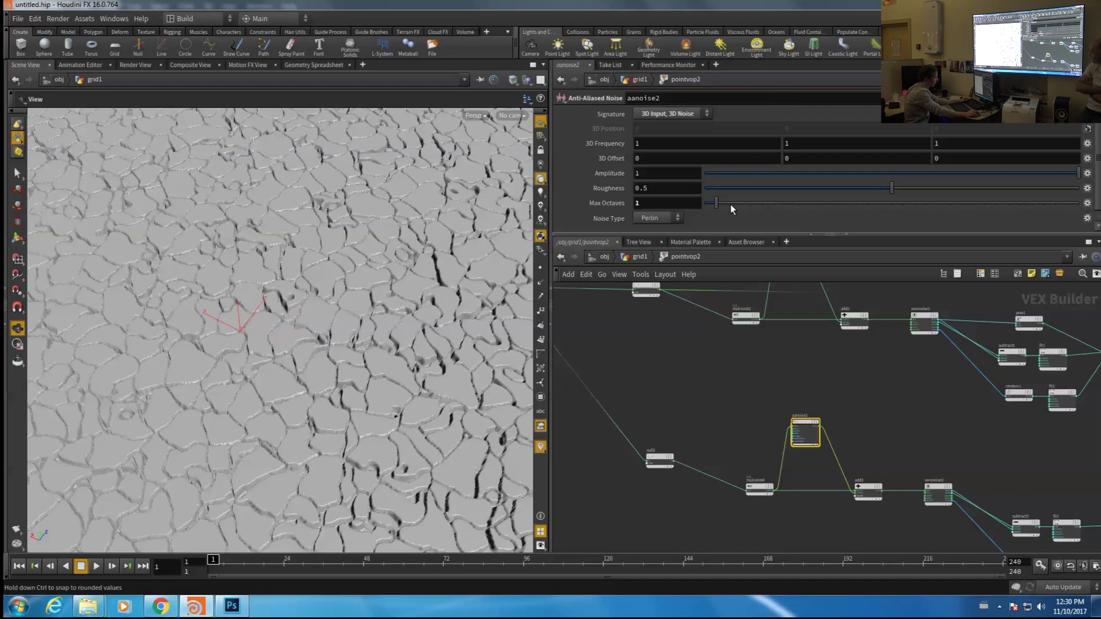
{"action": "left_click_drag", "start_coordinate": [741, 204], "coordinate": [778, 203]}
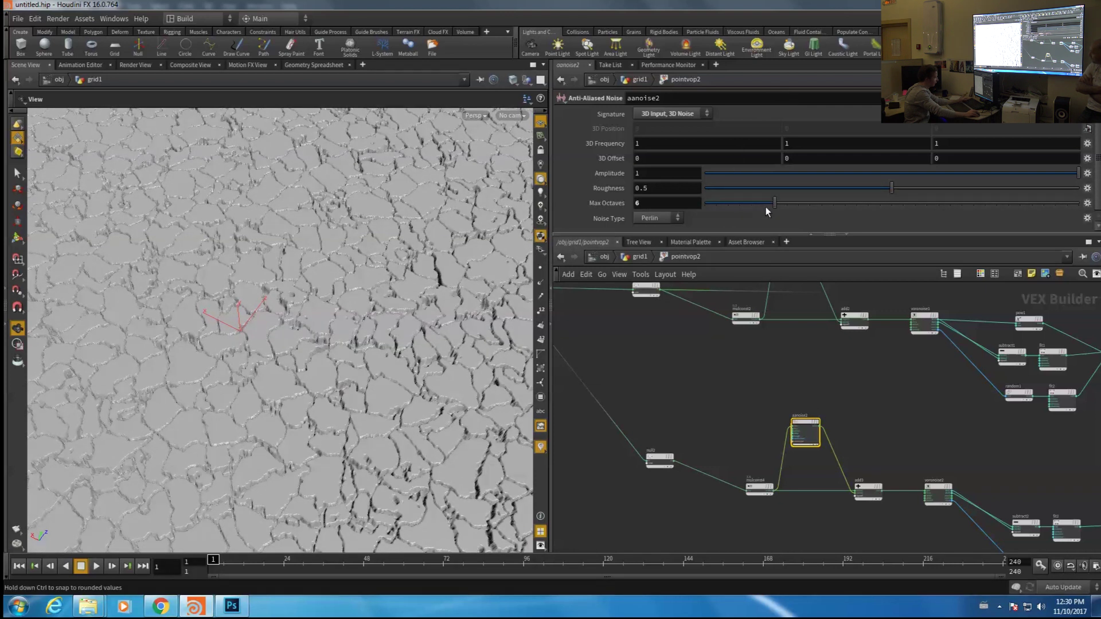
{"action": "left_click_drag", "start_coordinate": [271, 335], "coordinate": [230, 395]}
Set the duplicated chain's displacement Multiply Constant to 0.03 to make the small cracks shallow
{"action": "scroll", "coordinate": [230, 396], "scroll_direction": "down", "scroll_amount": 5}
{"action": "middle_click_drag", "start_coordinate": [1007, 460], "coordinate": [644, 369]}
{"action": "left_click_drag", "start_coordinate": [777, 396], "coordinate": [764, 434]}
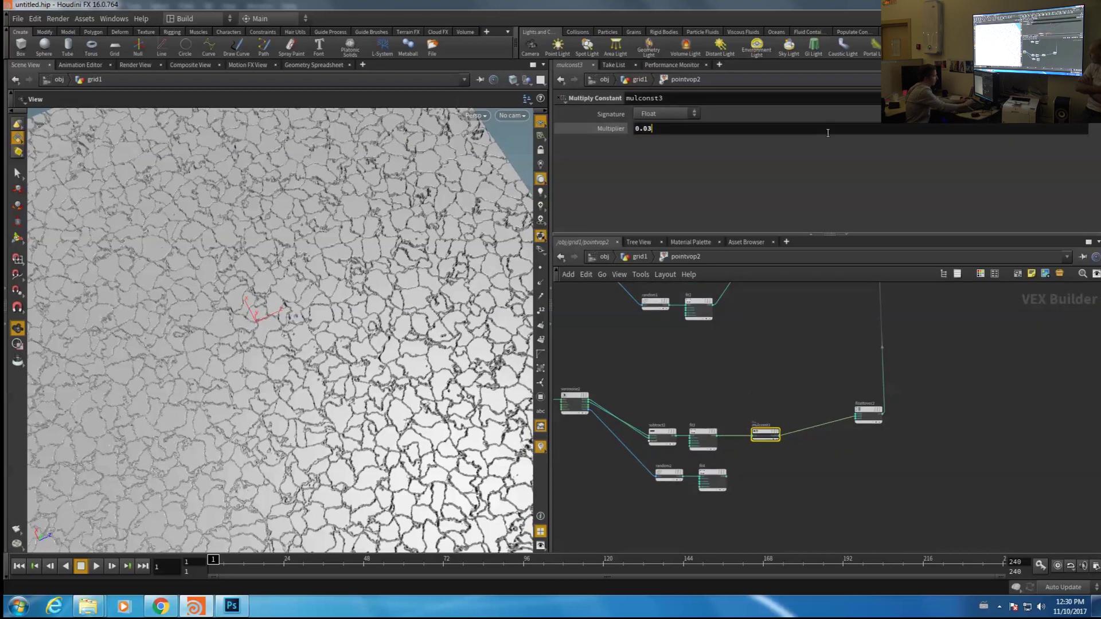
{"action": "key", "text": "Return"}
{"action": "scroll", "coordinate": [344, 347], "scroll_direction": "up", "scroll_amount": 5}
{"action": "left_click_drag", "start_coordinate": [344, 347], "coordinate": [345, 325]}
Rearrange the end of the network and create a new Add node for combining both crack layers
{"action": "middle_click_drag", "start_coordinate": [884, 354], "coordinate": [810, 456]}
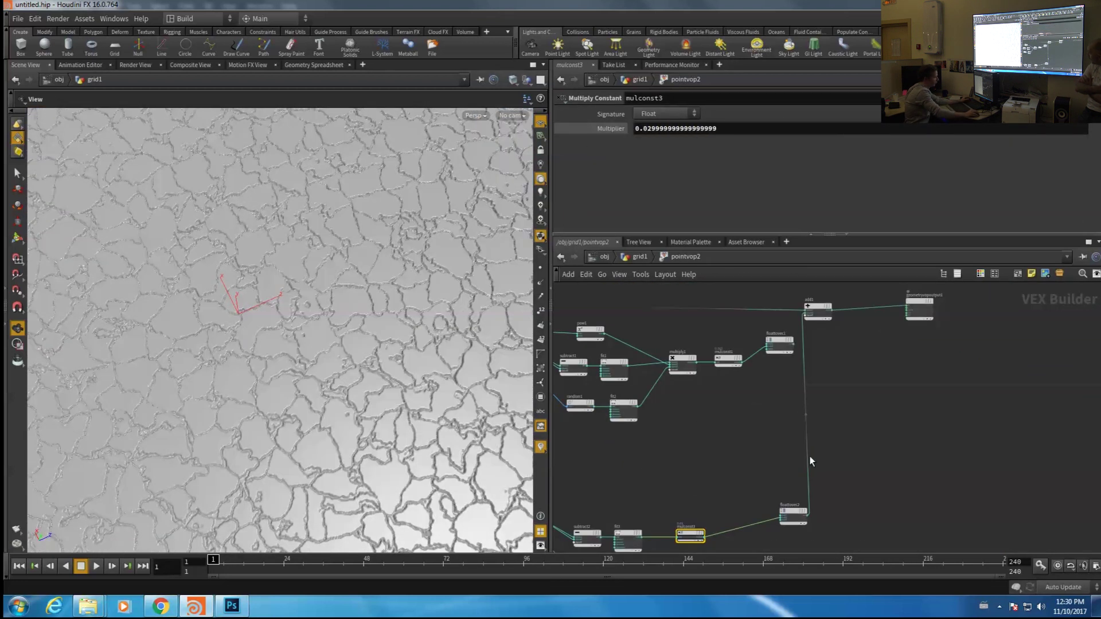
{"action": "middle_click_drag", "start_coordinate": [866, 346], "coordinate": [831, 392]}
{"action": "left_click_drag", "start_coordinate": [948, 329], "coordinate": [891, 355]}
{"action": "middle_click_drag", "start_coordinate": [885, 401], "coordinate": [896, 325]}
{"action": "left_click_drag", "start_coordinate": [758, 486], "coordinate": [820, 519]}
{"action": "right_click", "coordinate": [812, 377]}
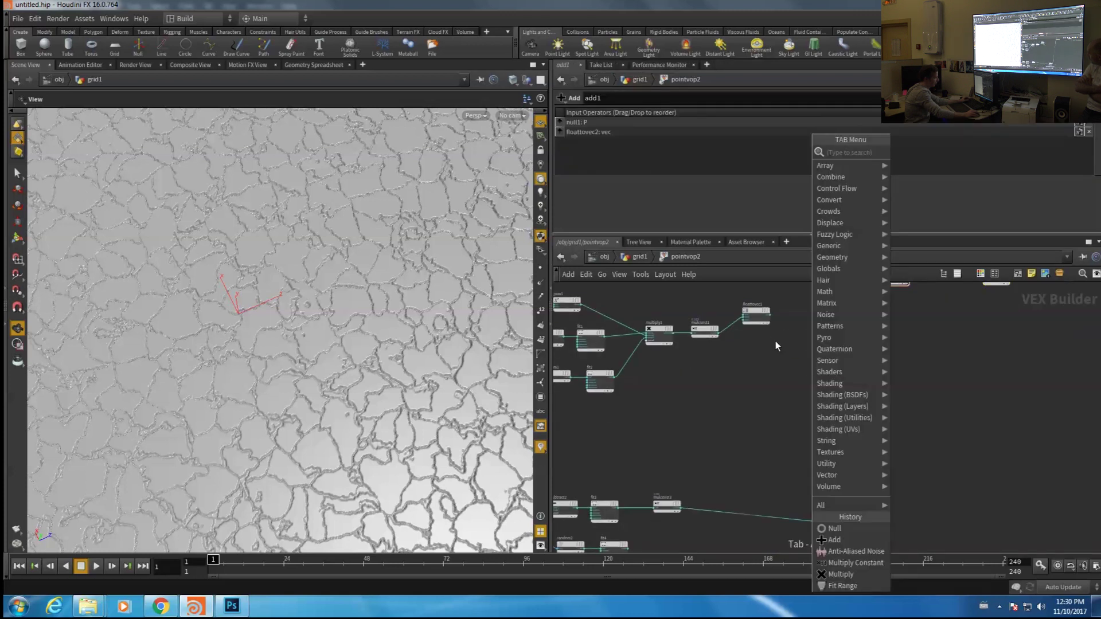
{"action": "left_click", "coordinate": [761, 319]}
{"action": "left_click_drag", "start_coordinate": [760, 314], "coordinate": [854, 427]}
{"action": "key", "text": "Tab"}
{"action": "type", "text": "ad"}
{"action": "left_click", "coordinate": [856, 153]}
Sum both chains' scaled displacements in the new Add node and feed the result through Float to Vector into the position Add
{"action": "left_click", "coordinate": [769, 399]}
{"action": "scroll", "coordinate": [692, 502], "scroll_direction": "up", "scroll_amount": 2}
{"action": "left_click", "coordinate": [674, 511]}
{"action": "left_click", "coordinate": [792, 352]}
{"action": "left_click", "coordinate": [962, 381]}
{"action": "middle_click_drag", "start_coordinate": [1016, 302], "coordinate": [797, 489]}
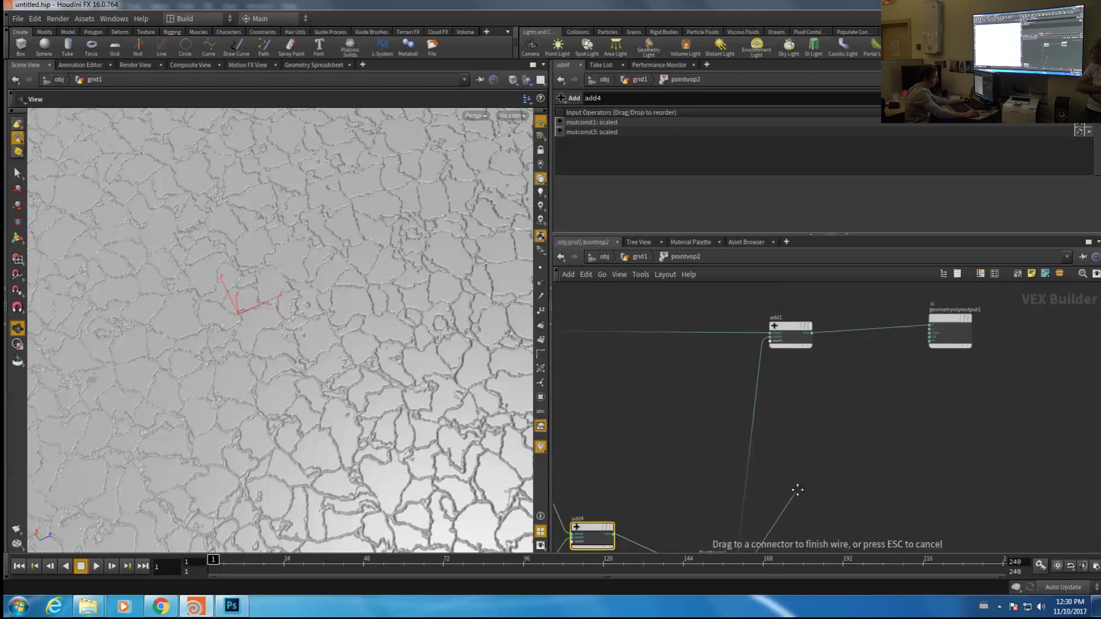
{"action": "key", "text": "Escape"}
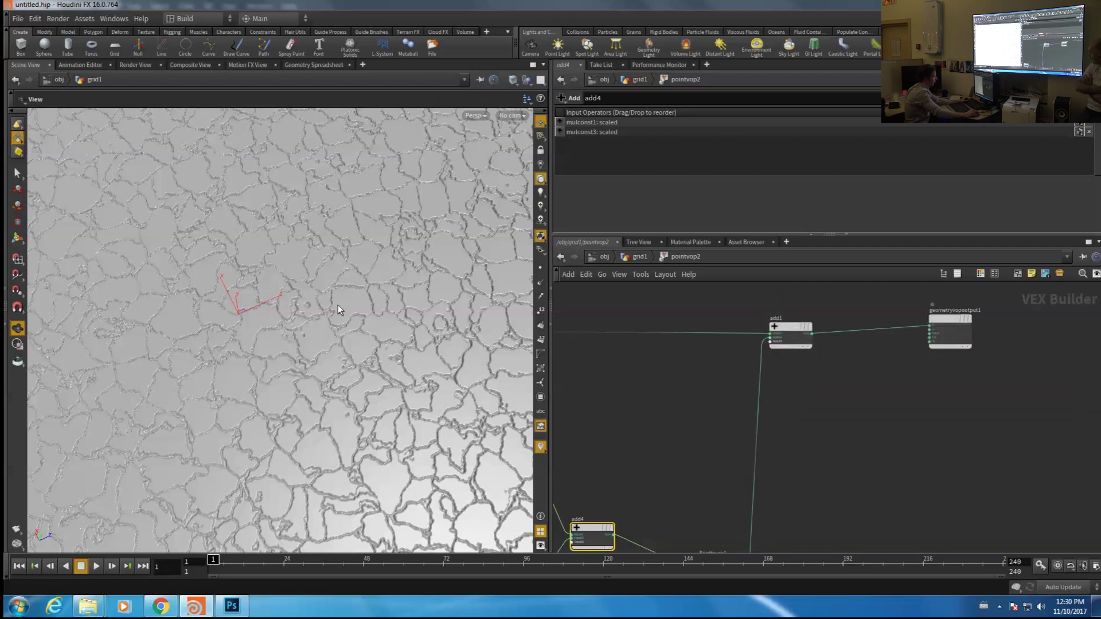
Examine the combined large and small cracks across the grid from several angles
{"action": "right_click_drag", "start_coordinate": [334, 308], "coordinate": [201, 309]}
{"action": "left_click_drag", "start_coordinate": [201, 310], "coordinate": [177, 233]}
{"action": "right_click_drag", "start_coordinate": [200, 262], "coordinate": [386, 283]}
{"action": "left_click_drag", "start_coordinate": [386, 282], "coordinate": [291, 315]}
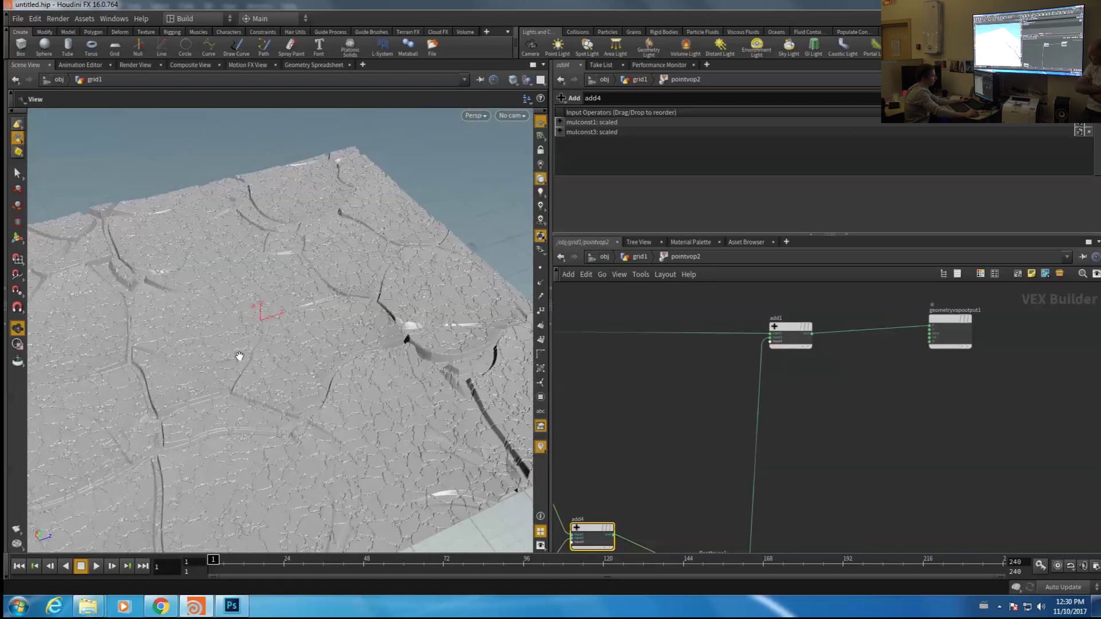
{"action": "left_click_drag", "start_coordinate": [370, 325], "coordinate": [379, 322]}
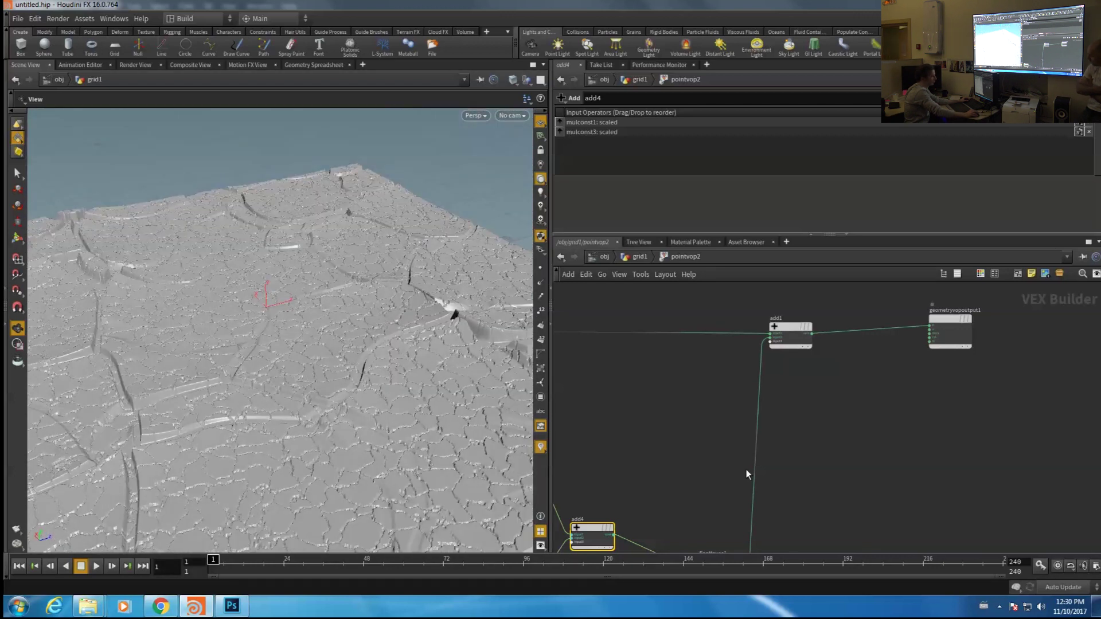
{"action": "scroll", "coordinate": [691, 420], "scroll_direction": "down", "scroll_amount": 2}
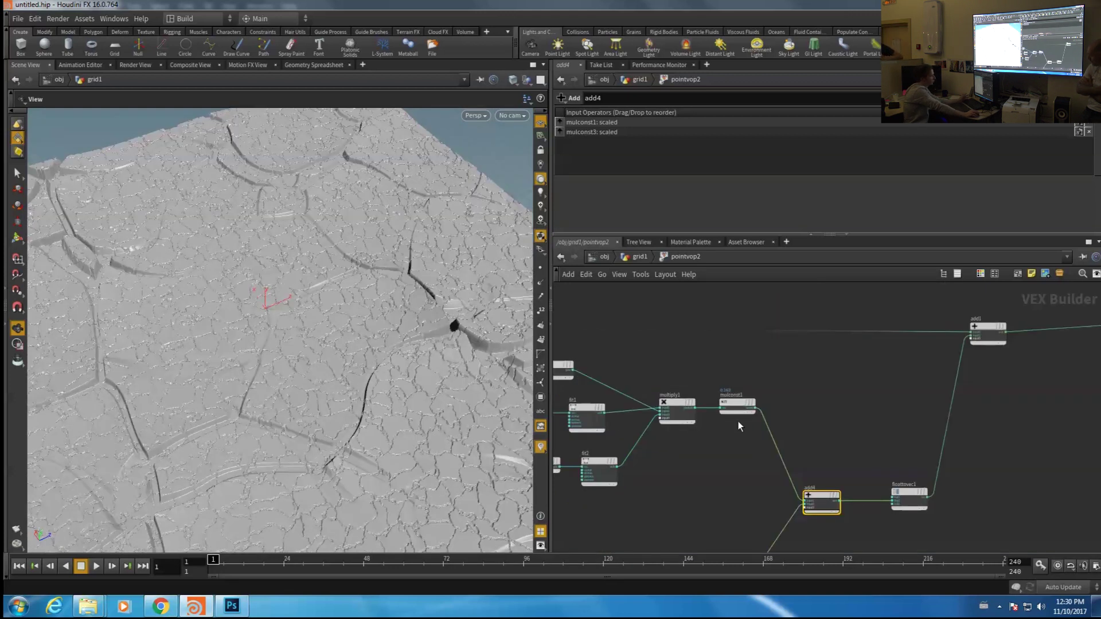
Inspect the large-crack chain's Subtract node and the combined crack pattern on the grid up close
{"action": "middle_click_drag", "start_coordinate": [739, 423], "coordinate": [855, 365]}
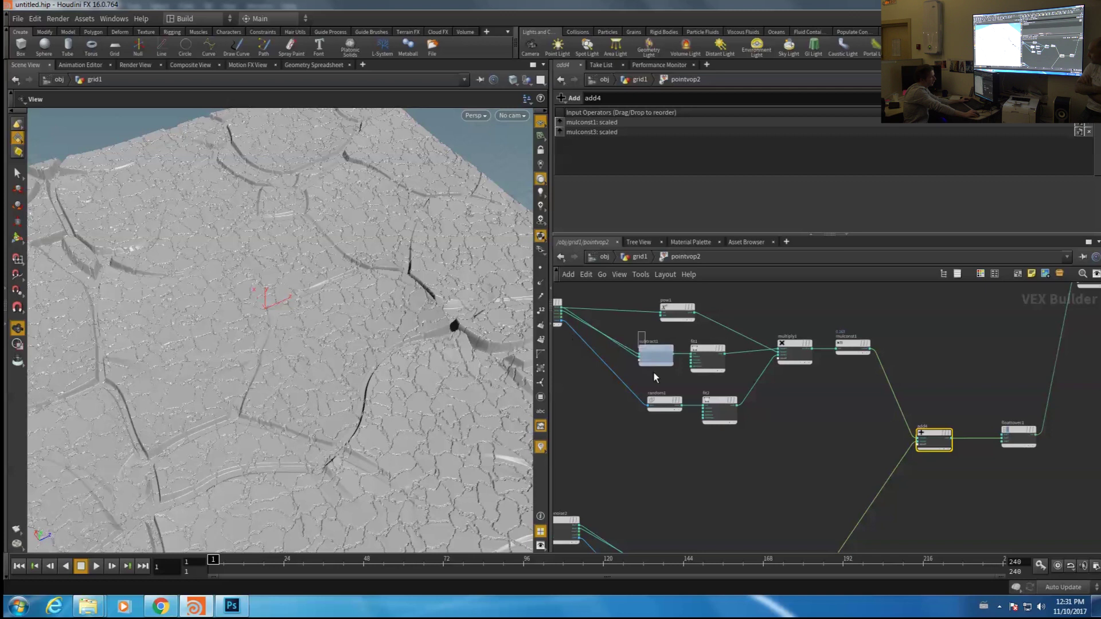
{"action": "left_click", "coordinate": [654, 354]}
{"action": "left_click_drag", "start_coordinate": [496, 363], "coordinate": [470, 330]}
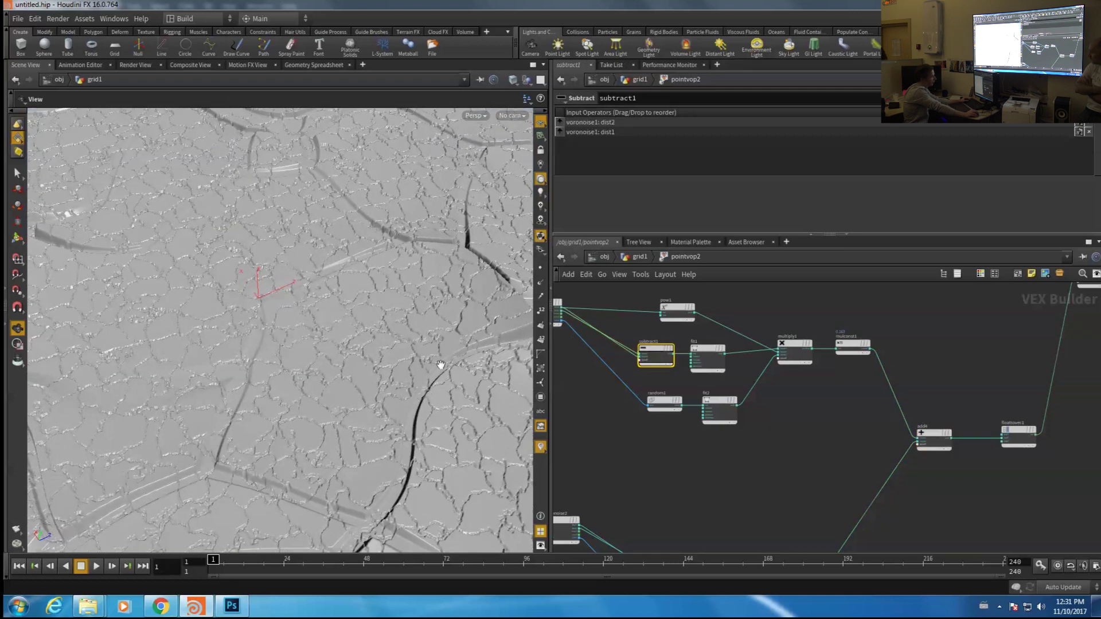
{"action": "middle_click_drag", "start_coordinate": [779, 480], "coordinate": [768, 443]}
{"action": "right_click", "coordinate": [769, 419]}
{"action": "left_click", "coordinate": [761, 383]}
{"action": "left_click", "coordinate": [653, 354]}
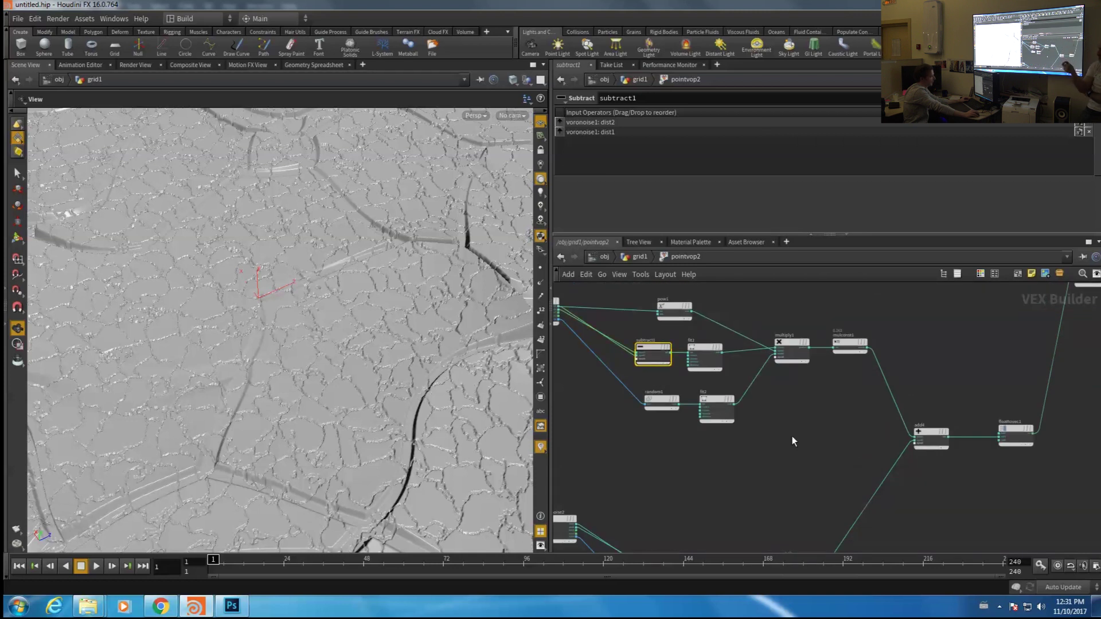
Insert a Multiply node between the small-crack Multiply Constant and the Add, and feed it the large-crack Subtract's difference
{"action": "key", "text": "Tab"}
{"action": "type", "text": "mu"}
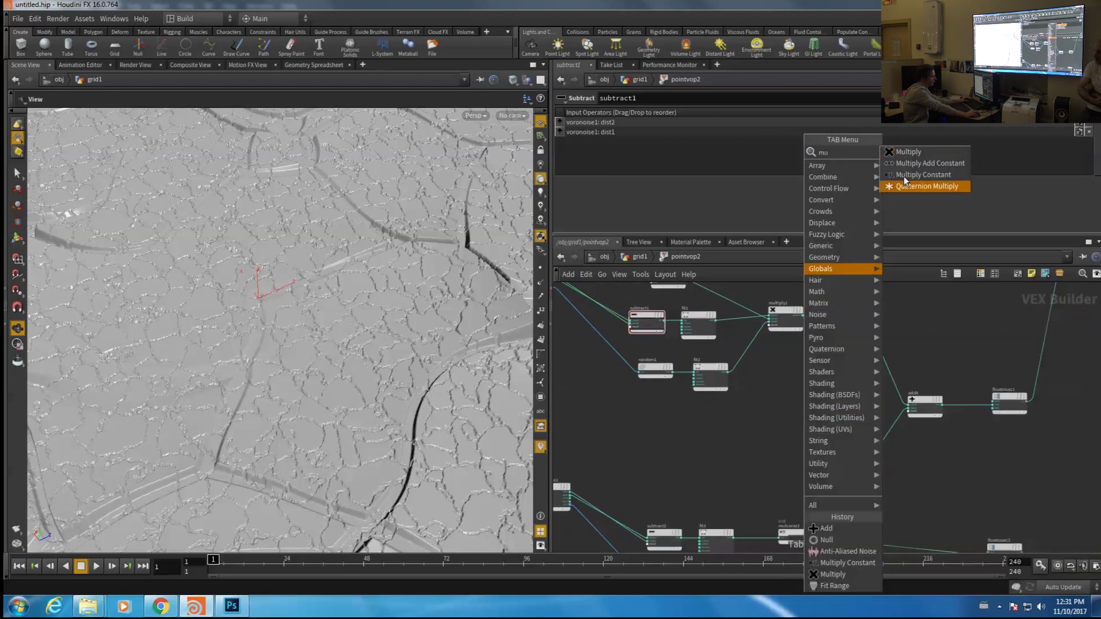
{"action": "left_click", "coordinate": [924, 154]}
{"action": "left_click", "coordinate": [852, 480]}
{"action": "left_click_drag", "start_coordinate": [860, 484], "coordinate": [867, 485]}
{"action": "left_click", "coordinate": [664, 323]}
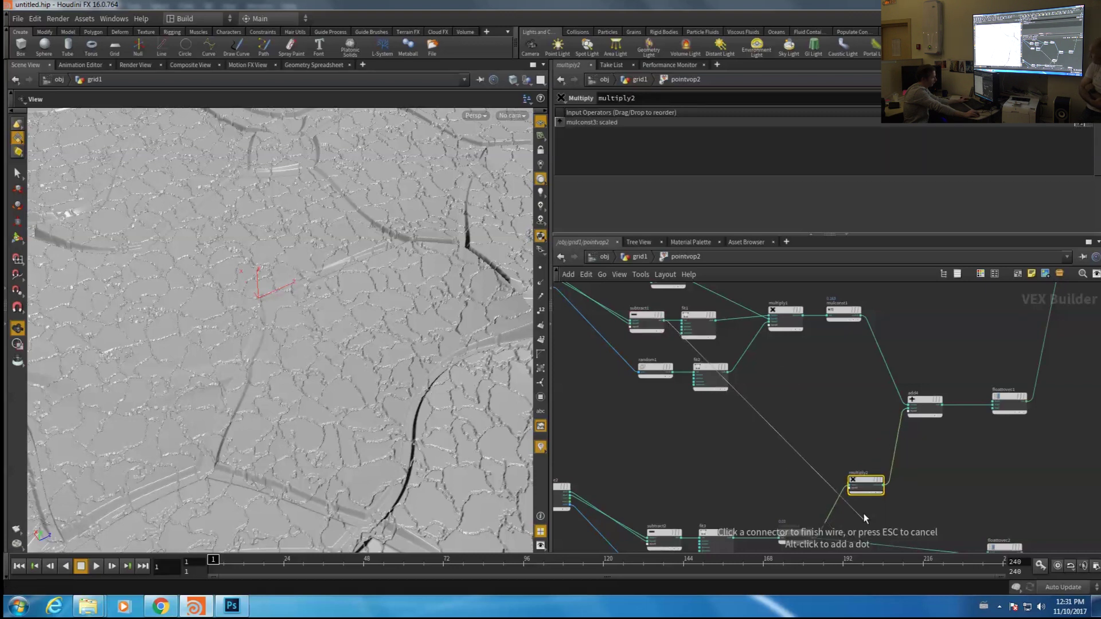
{"action": "left_click", "coordinate": [850, 488]}
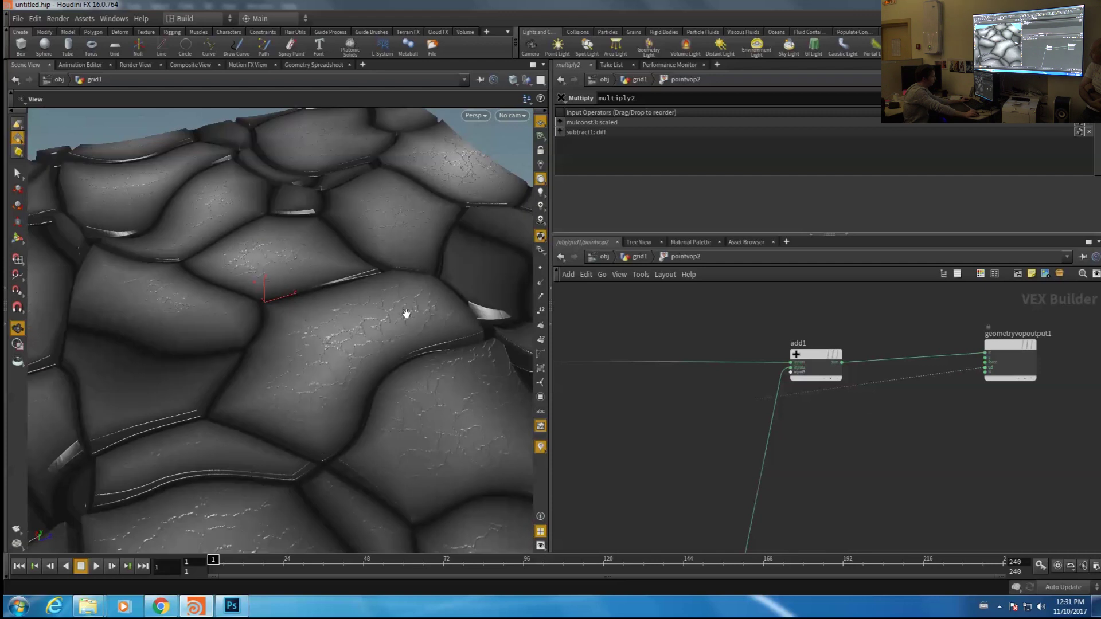
Cut the wire feeding color into the geometry output node and check the masked small cracks on the grid
{"action": "left_click_drag", "start_coordinate": [355, 328], "coordinate": [330, 345]}
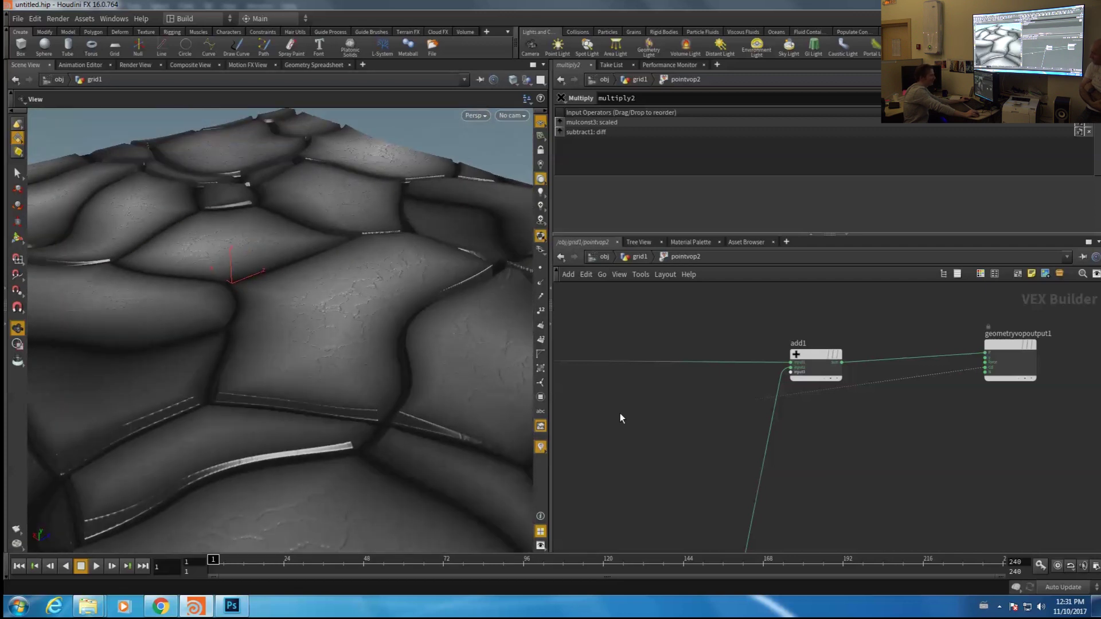
{"action": "middle_click_drag", "start_coordinate": [668, 415], "coordinate": [730, 389]}
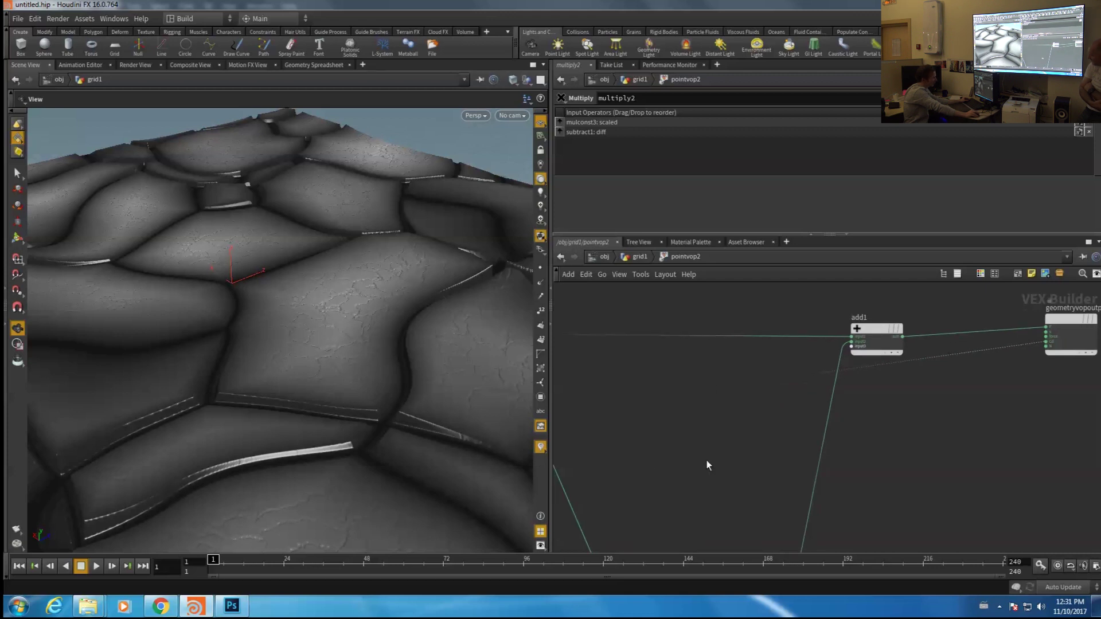
{"action": "middle_click_drag", "start_coordinate": [751, 463], "coordinate": [788, 437]}
{"action": "middle_click_drag", "start_coordinate": [757, 372], "coordinate": [750, 406]}
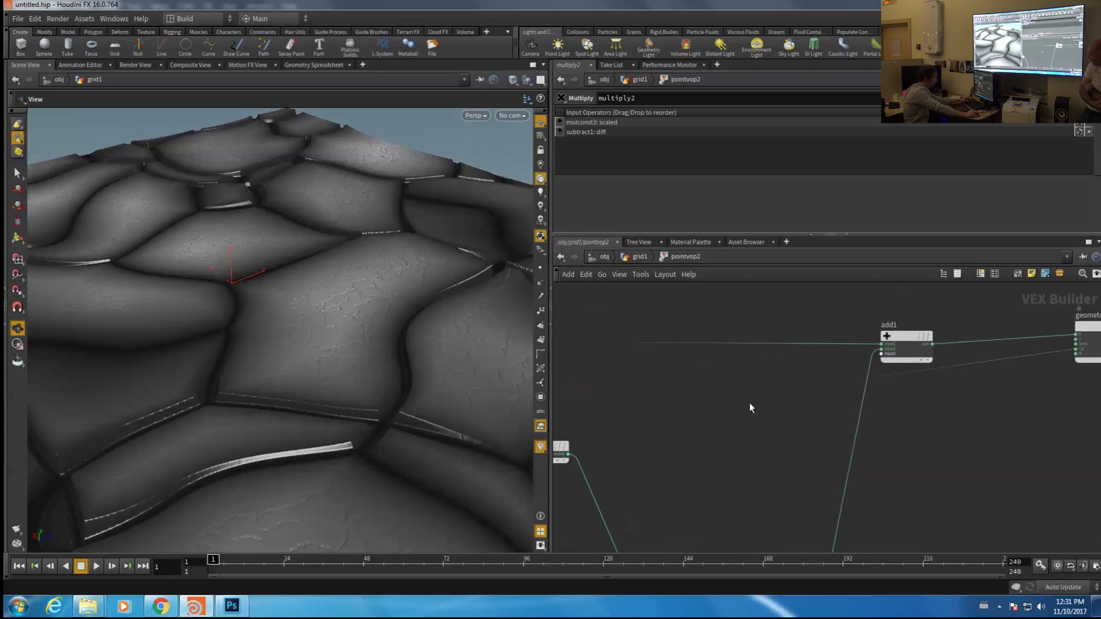
{"action": "key", "text": "y"}
{"action": "left_click_drag", "start_coordinate": [720, 364], "coordinate": [728, 410]}
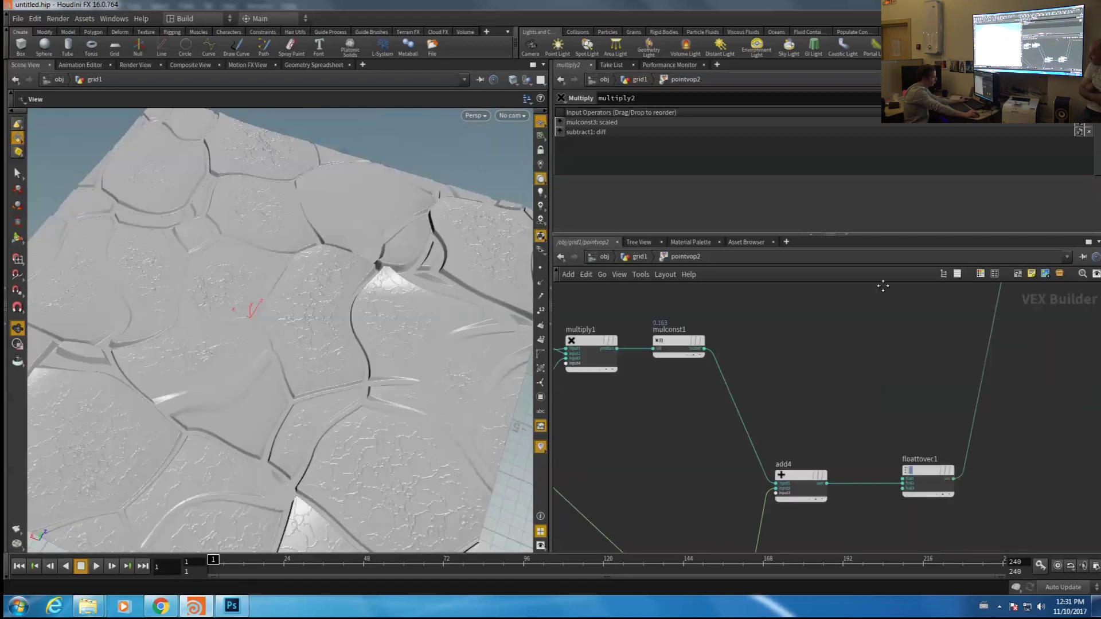
{"action": "right_click_drag", "start_coordinate": [172, 337], "coordinate": [221, 321]}
{"action": "left_click_drag", "start_coordinate": [220, 321], "coordinate": [336, 315]}
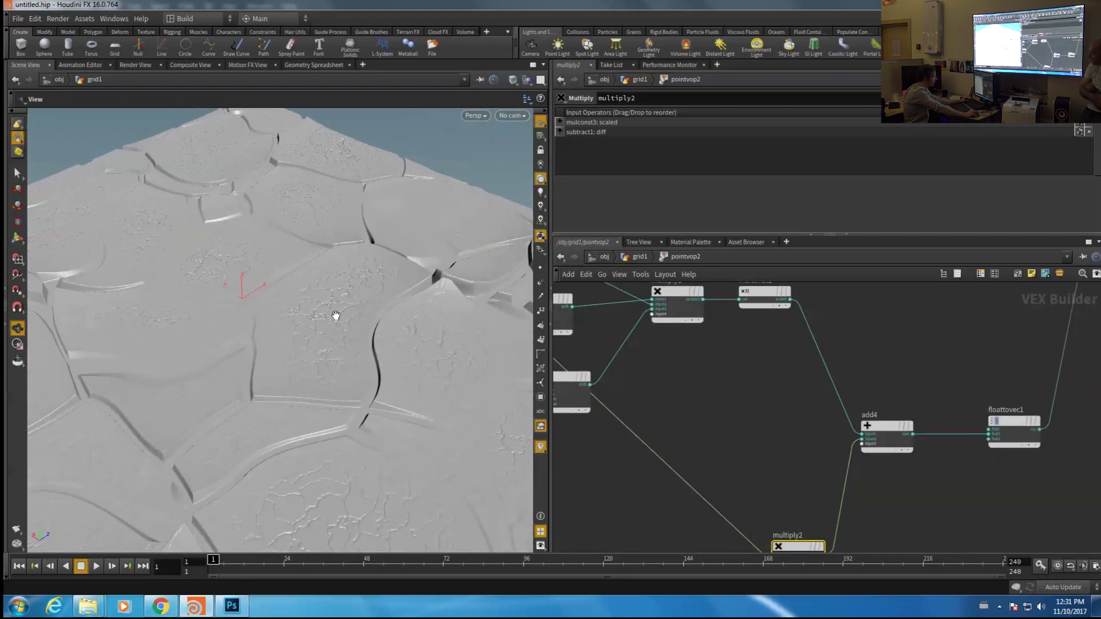
{"action": "left_click_drag", "start_coordinate": [362, 351], "coordinate": [381, 282], "text": "alt"}
Try to add a Power node on the wire from the large-crack Subtract to the new Multiply
{"action": "middle_click_drag", "start_coordinate": [654, 445], "coordinate": [794, 381]}
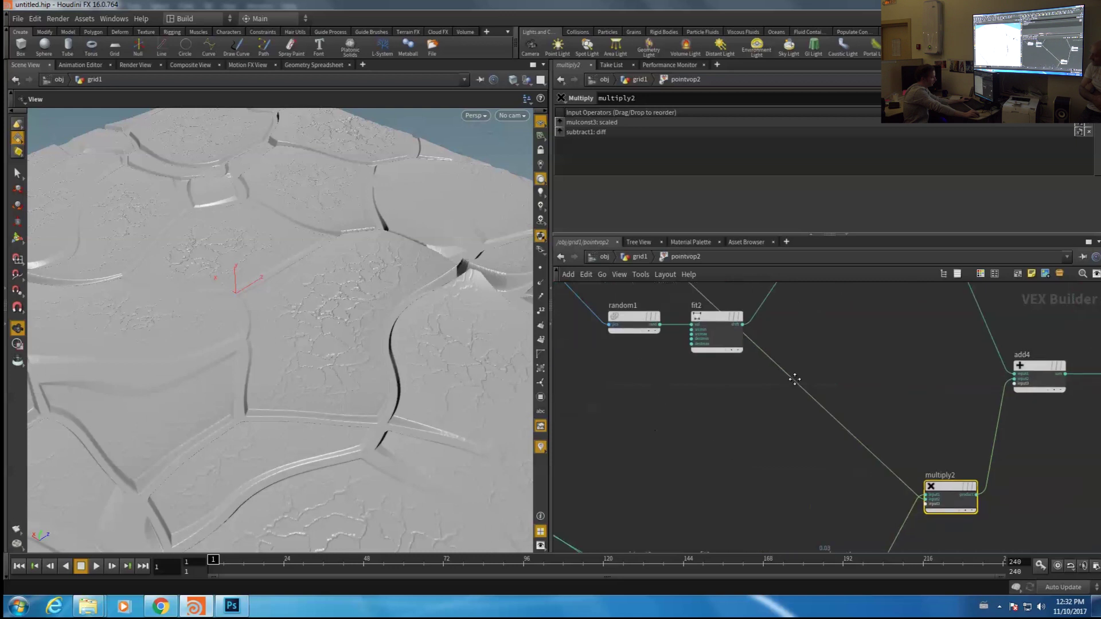
{"action": "key", "text": "Tab"}
{"action": "mouse_move", "coordinate": [729, 398]}
{"action": "type", "text": "p"}
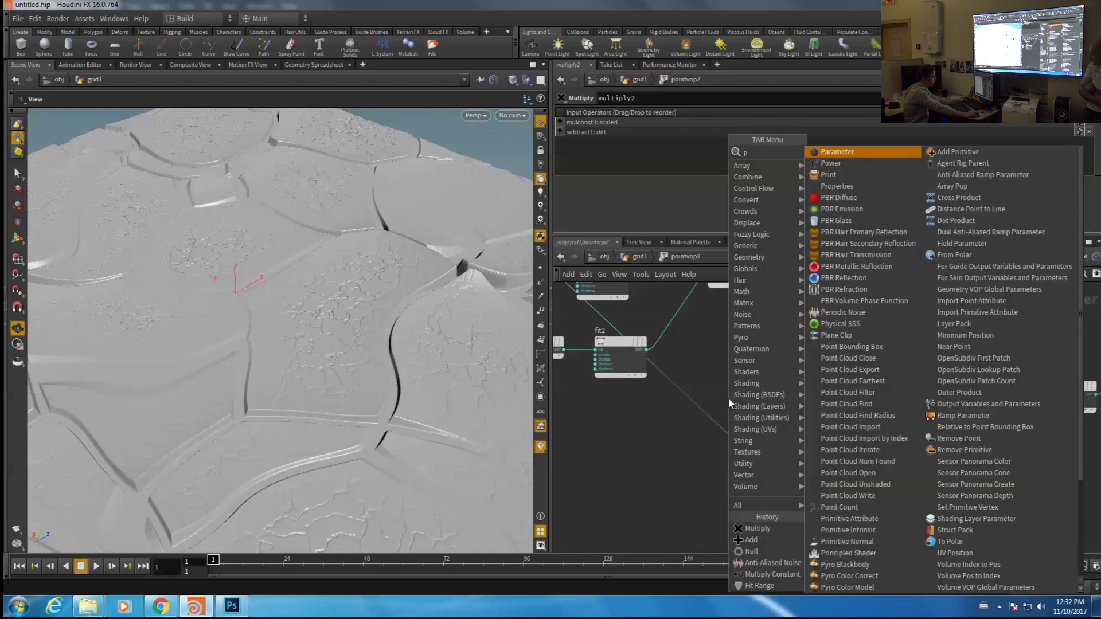
{"action": "key", "text": "Escape"}
{"action": "key", "text": "Tab"}
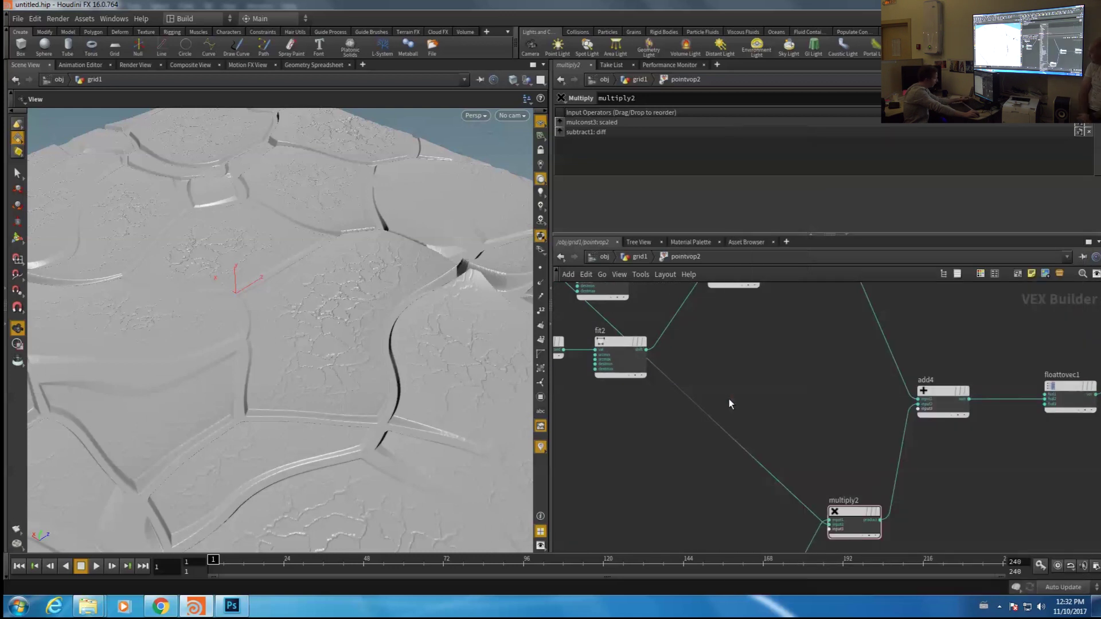
{"action": "type", "text": "powe"}
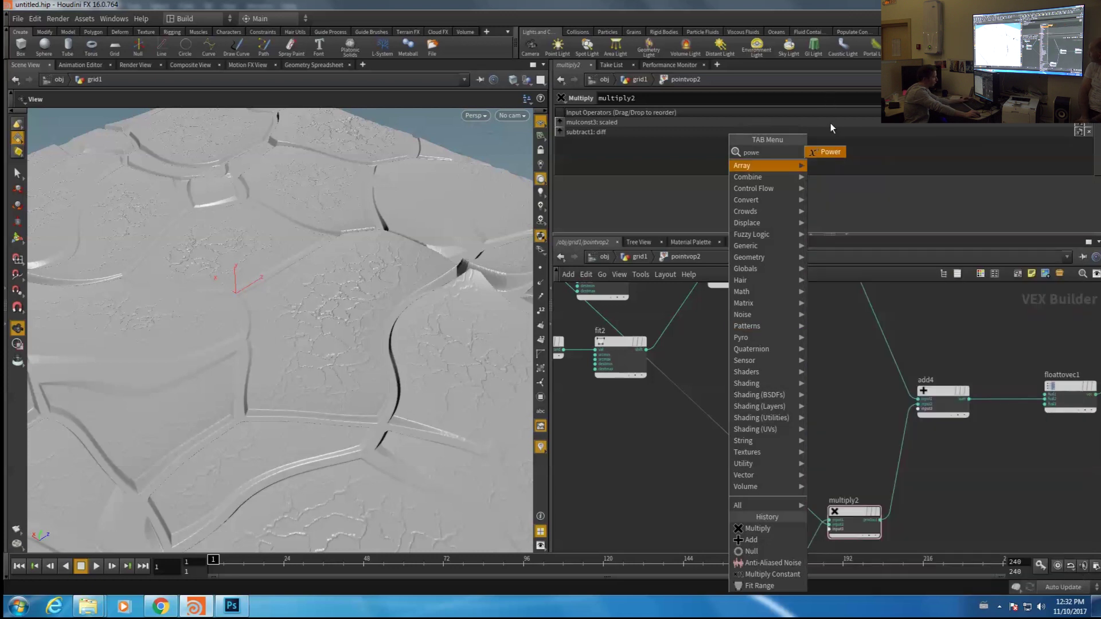
{"action": "key", "text": "Return"}
{"action": "left_click", "coordinate": [718, 423]}
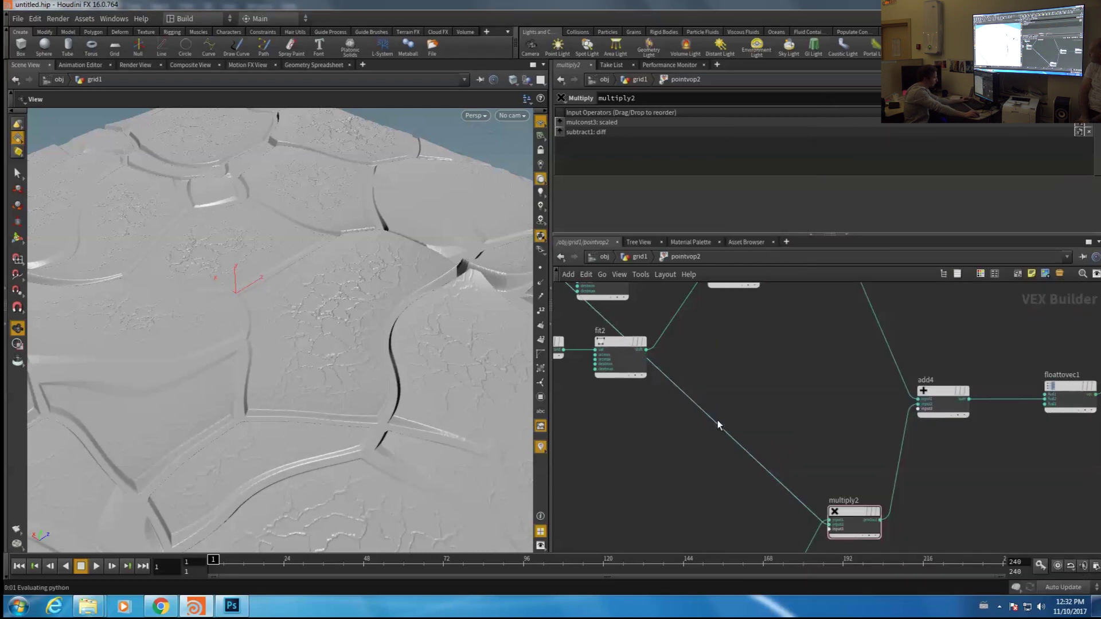
{"action": "key", "text": "Tab"}
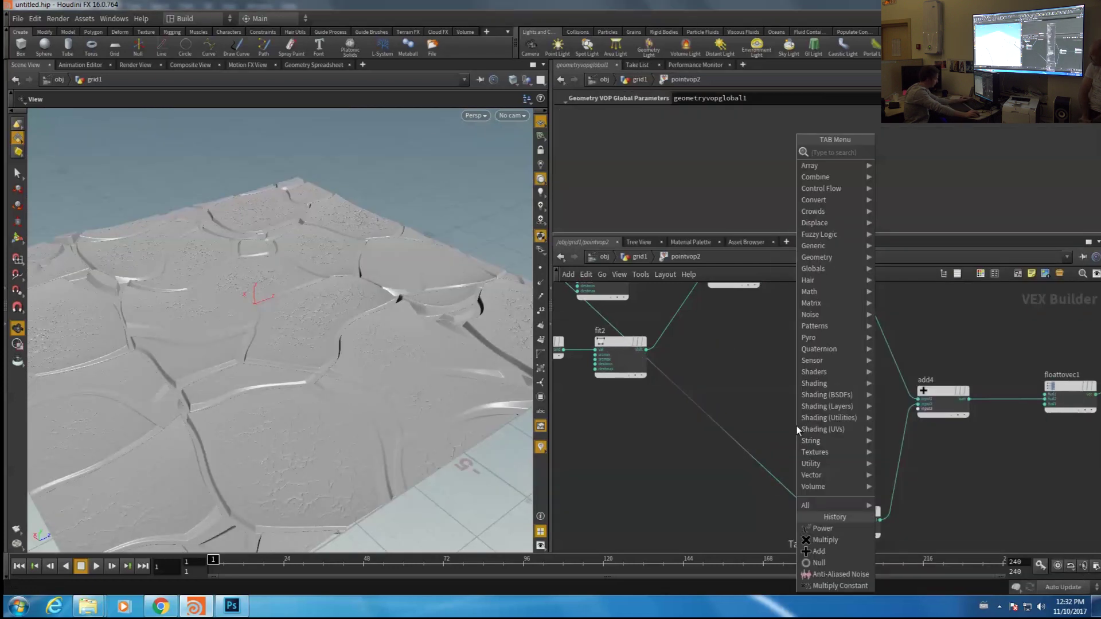
{"action": "type", "text": "fio"}
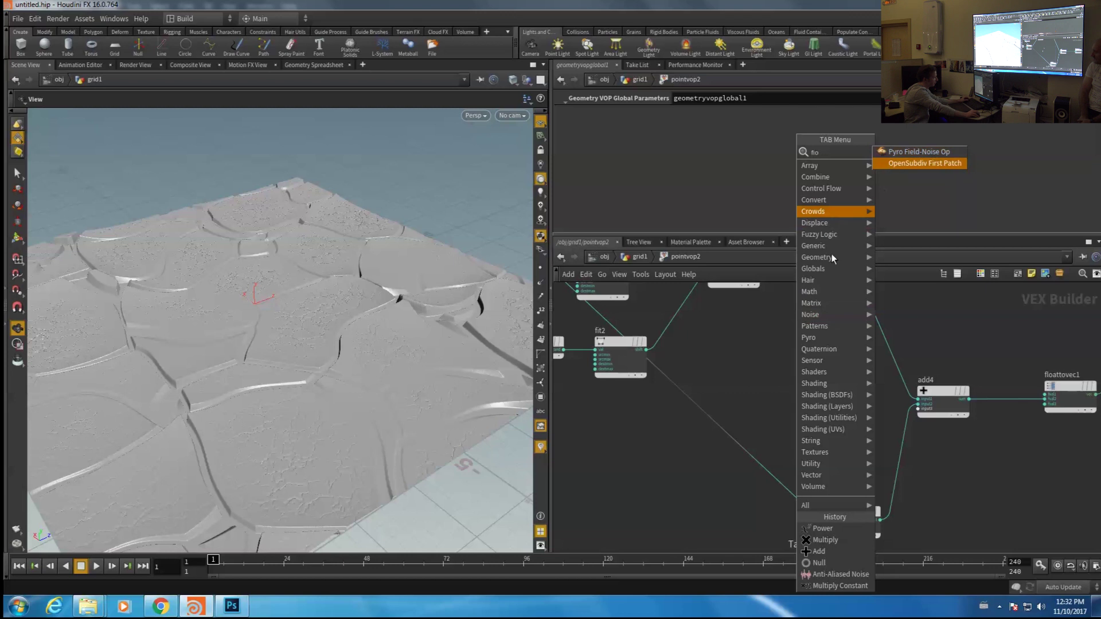
{"action": "key", "text": "Escape"}
Examine the whole grid's cracked surface from several angles, checking how the small cracks fade near the large ones
{"action": "right_click_drag", "start_coordinate": [509, 386], "coordinate": [212, 363]}
{"action": "left_click_drag", "start_coordinate": [214, 334], "coordinate": [131, 321]}
{"action": "right_click_drag", "start_coordinate": [132, 321], "coordinate": [258, 307]}
{"action": "left_click_drag", "start_coordinate": [258, 307], "coordinate": [277, 353]}
{"action": "left_click_drag", "start_coordinate": [417, 326], "coordinate": [388, 256]}
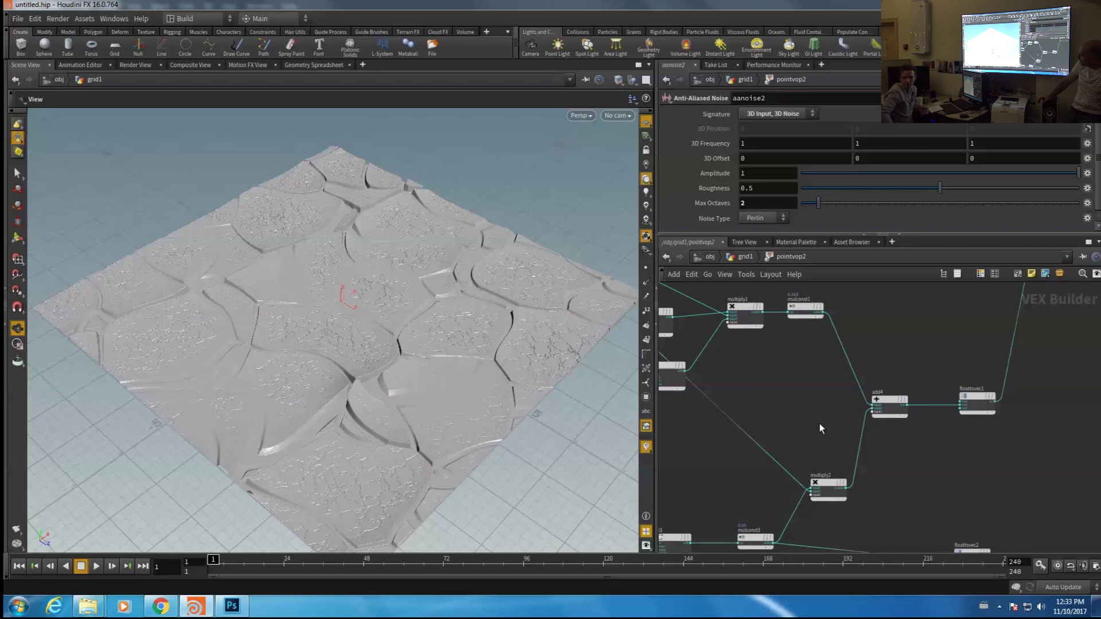
{"action": "key", "text": "w"}
{"action": "key", "text": "w"}
{"action": "mouse_move", "coordinate": [268, 501]}
{"action": "left_mouse_down"}
{"action": "mouse_move", "coordinate": [290, 286]}
{"action": "mouse_move", "coordinate": [417, 282]}
{"action": "left_mouse_up"}
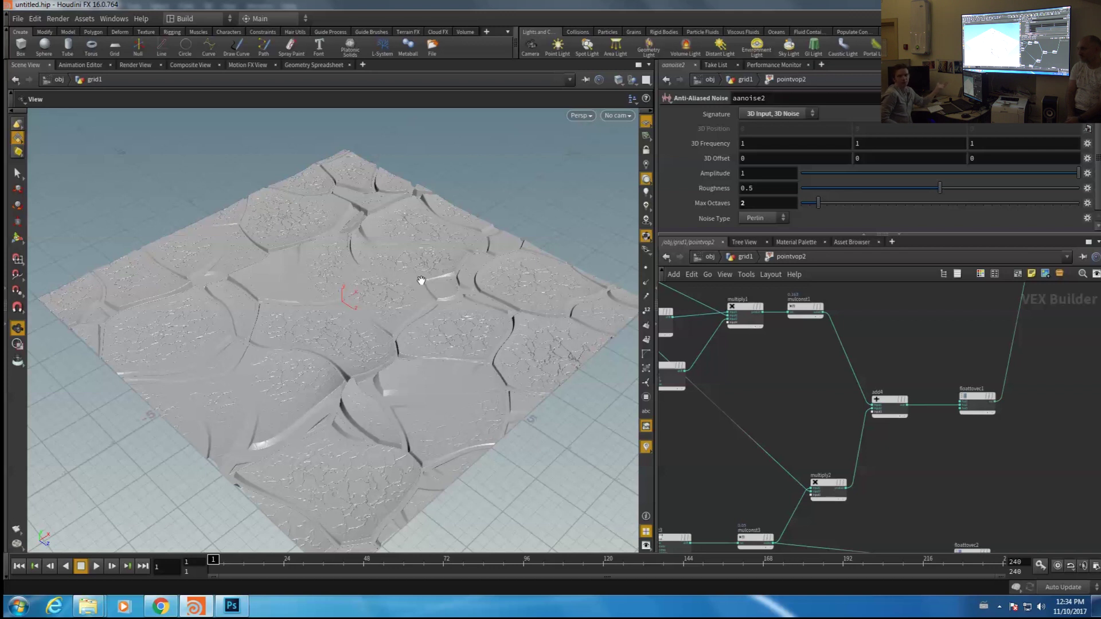
{"action": "left_click_drag", "start_coordinate": [422, 280], "coordinate": [20, 267]}
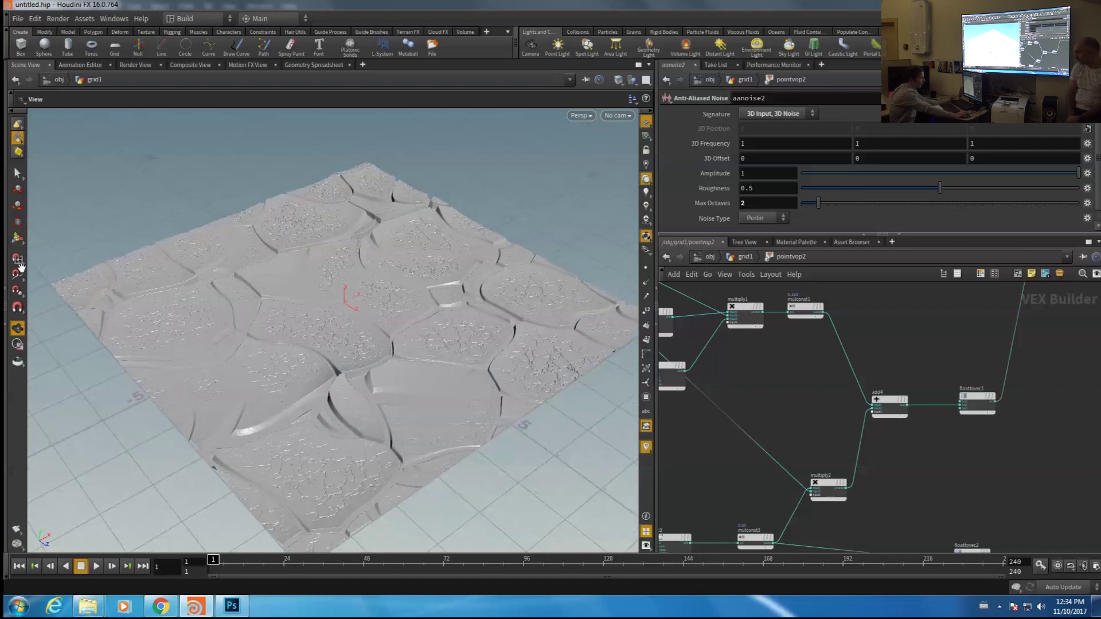
Review the two crack chains, go up to the grid's geometry network and shift the second Point VOP node slightly
{"action": "right_click_drag", "start_coordinate": [849, 430], "coordinate": [794, 456]}
{"action": "middle_click_drag", "start_coordinate": [794, 456], "coordinate": [940, 427]}
{"action": "right_click_drag", "start_coordinate": [940, 427], "coordinate": [793, 436]}
{"action": "right_click_drag", "start_coordinate": [858, 452], "coordinate": [852, 455]}
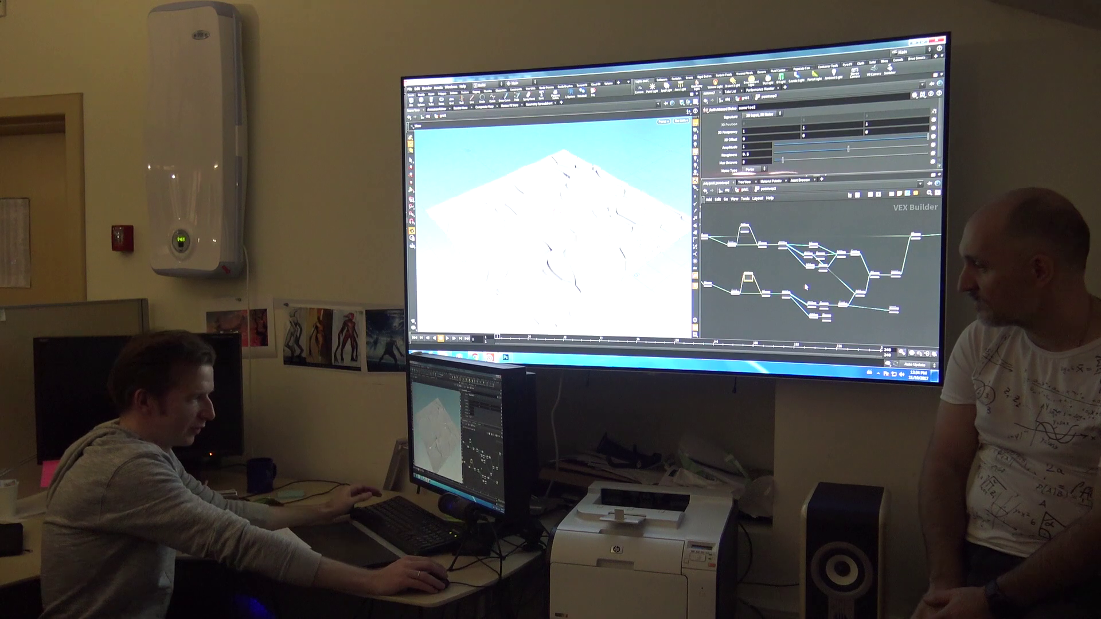
{"action": "middle_click_drag", "start_coordinate": [804, 286], "coordinate": [791, 288]}
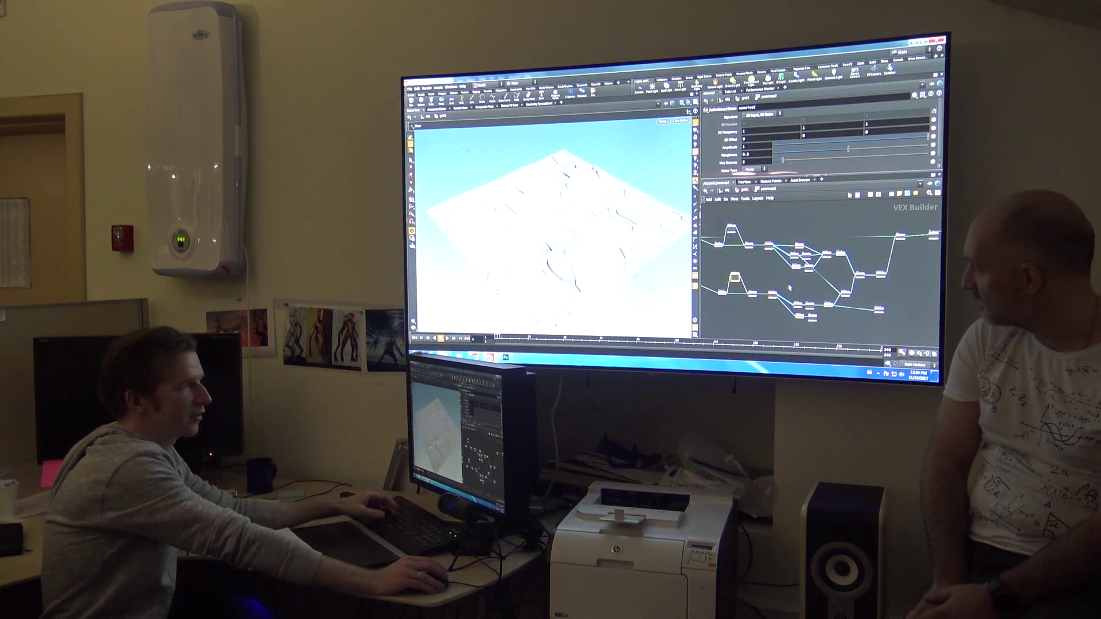
{"action": "key", "text": "u"}
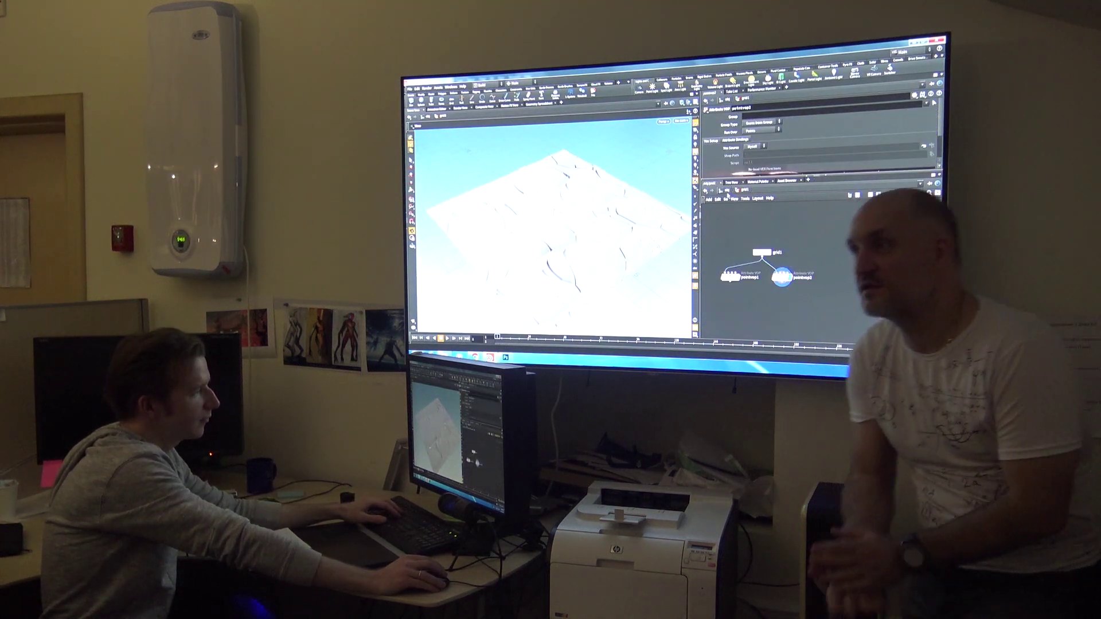
{"action": "middle_click_drag", "start_coordinate": [746, 229], "coordinate": [738, 232]}
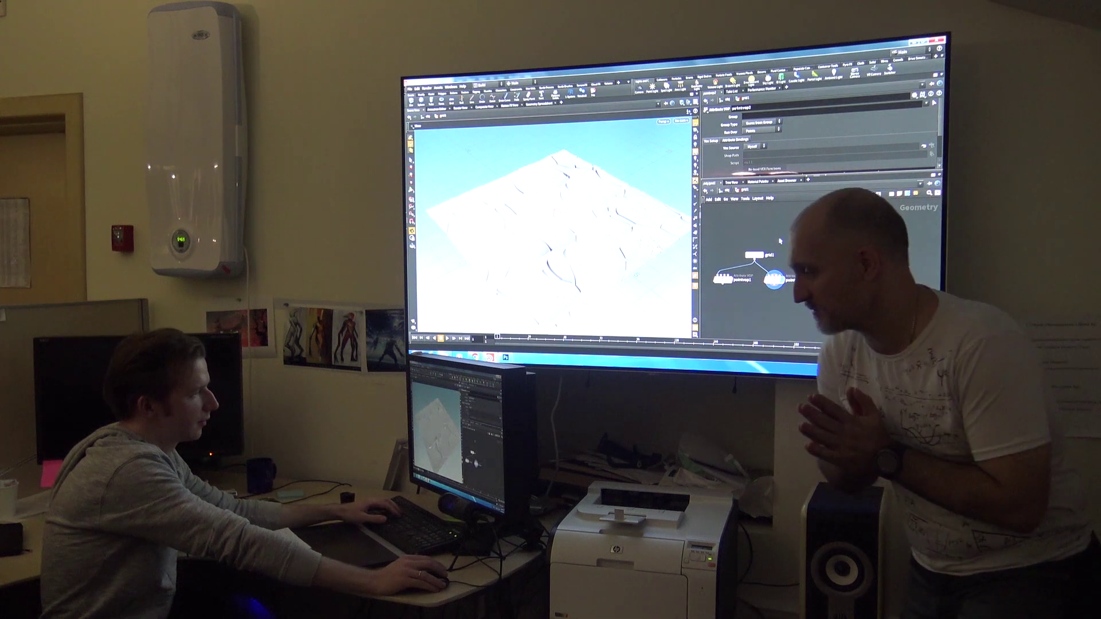
{"action": "middle_click_drag", "start_coordinate": [761, 226], "coordinate": [776, 216]}
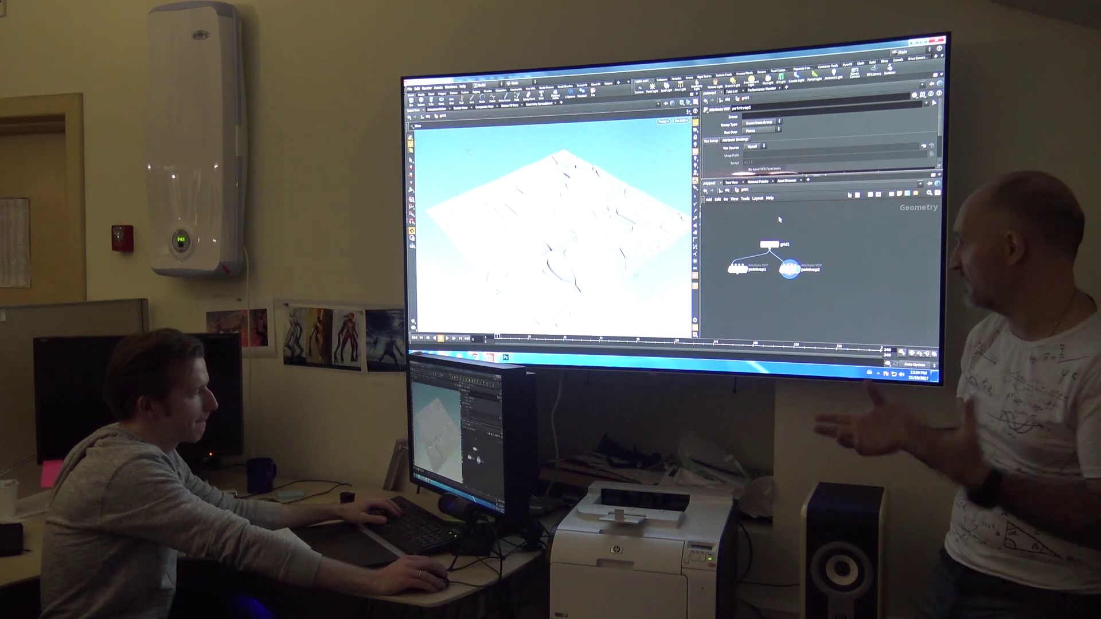
{"action": "left_click_drag", "start_coordinate": [792, 270], "coordinate": [799, 270]}
Change the Tree View pane to a Network View set to /shop, and return to the grid's geometry network
{"action": "left_click", "coordinate": [732, 182]}
{"action": "left_click", "coordinate": [744, 190]}
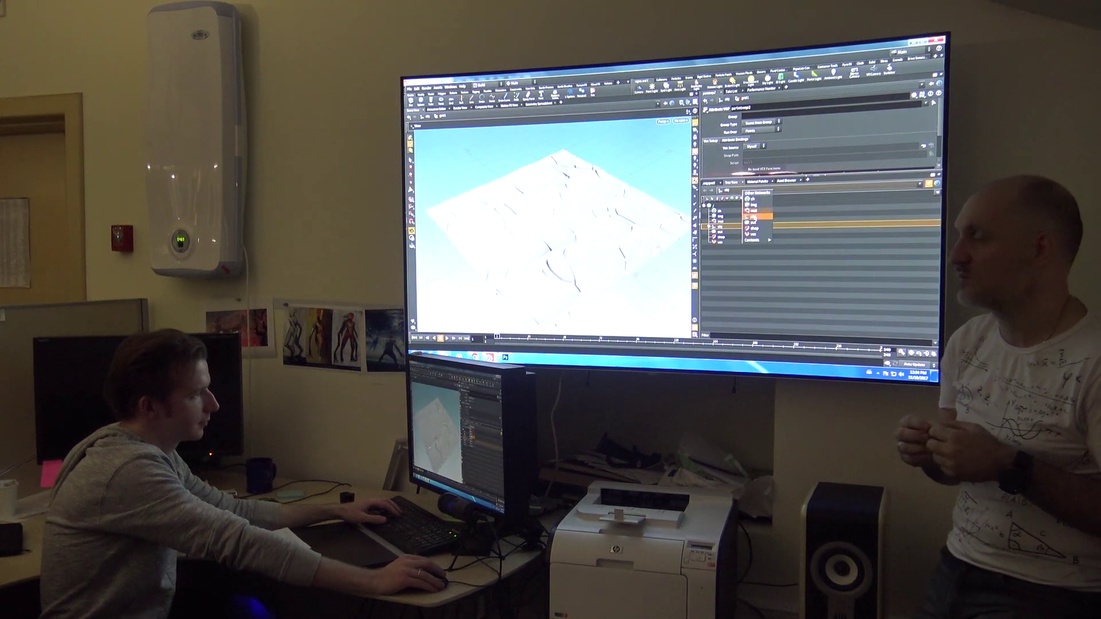
{"action": "left_click", "coordinate": [734, 184]}
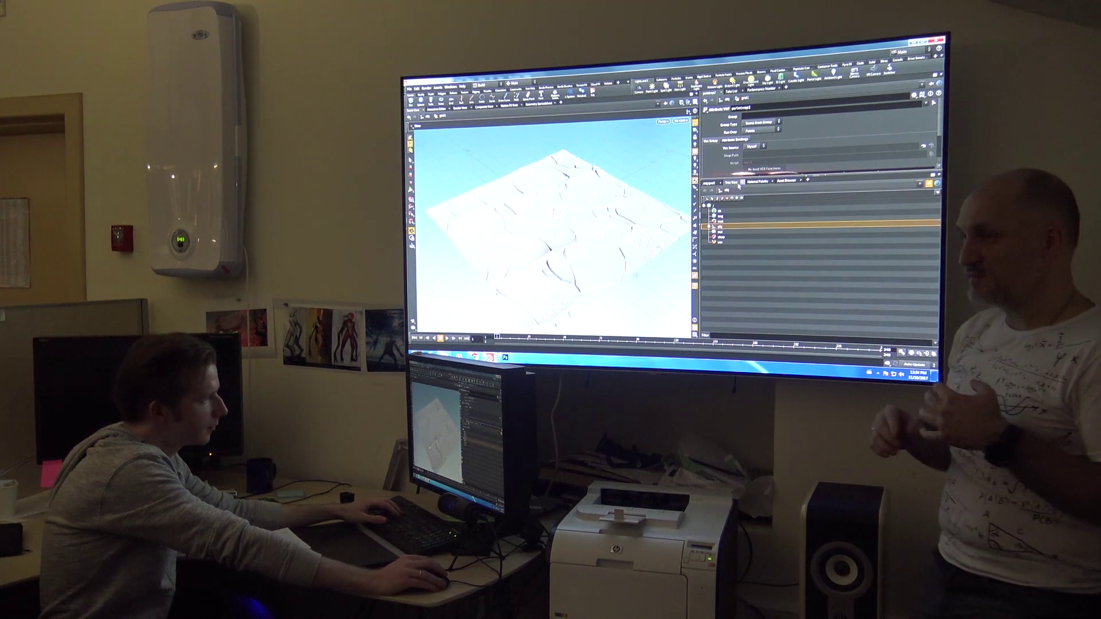
{"action": "right_click", "coordinate": [734, 184]}
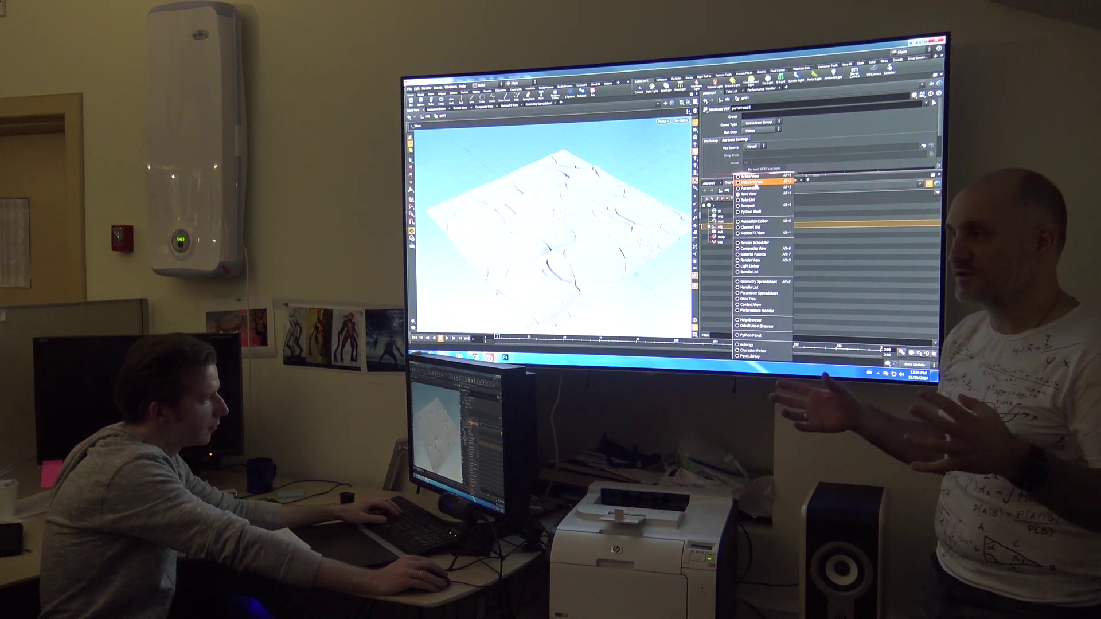
{"action": "left_click", "coordinate": [748, 182]}
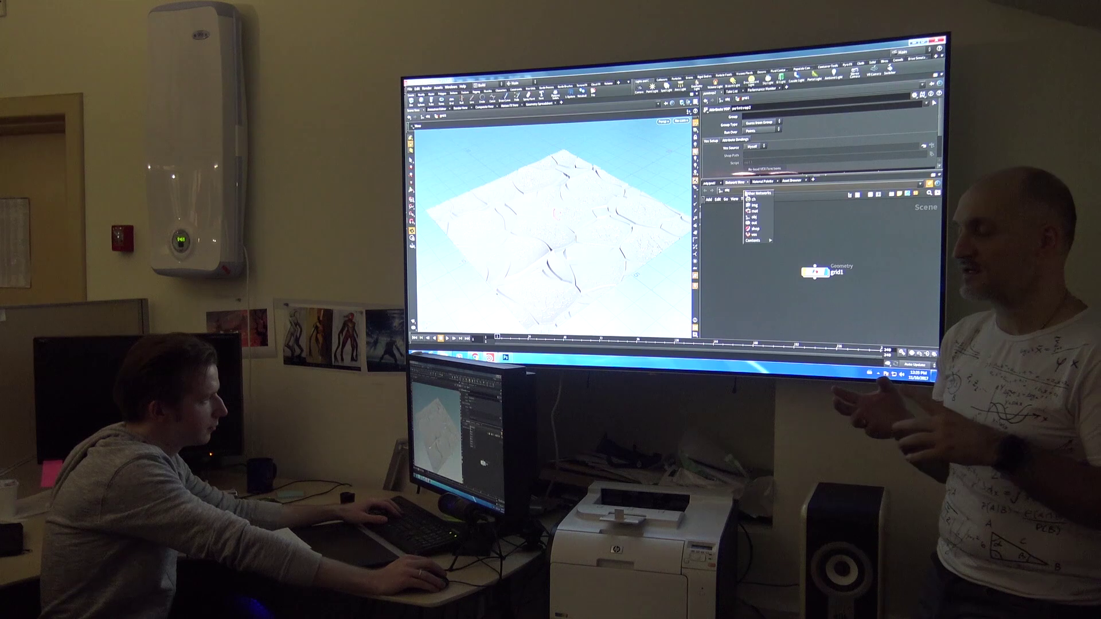
{"action": "left_click", "coordinate": [712, 184]}
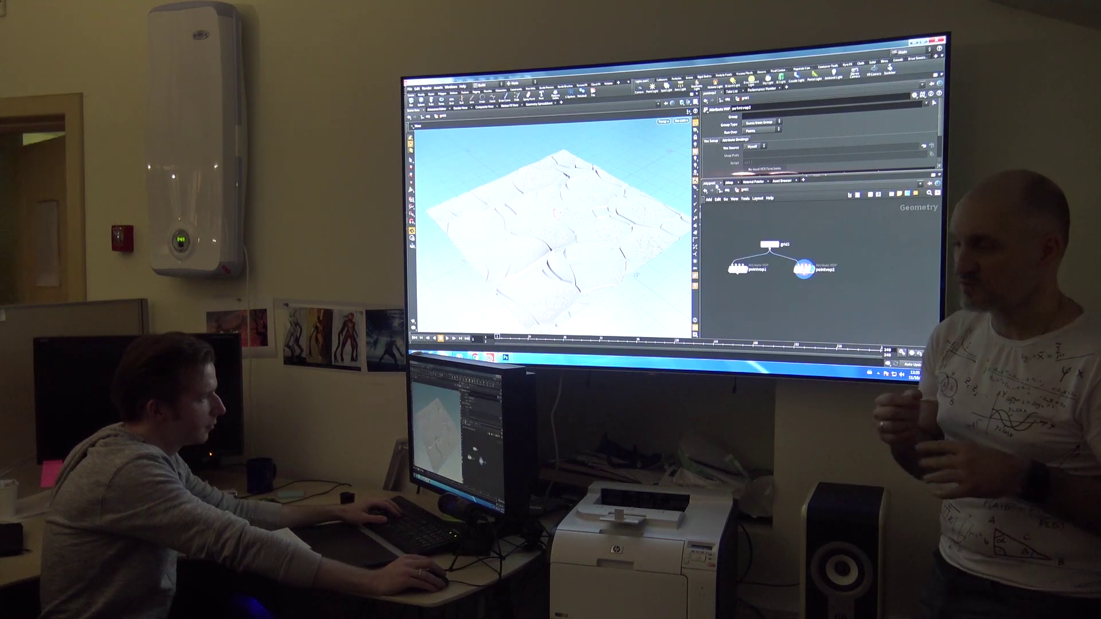
{"action": "left_click", "coordinate": [730, 184]}
{"action": "left_click", "coordinate": [713, 184]}
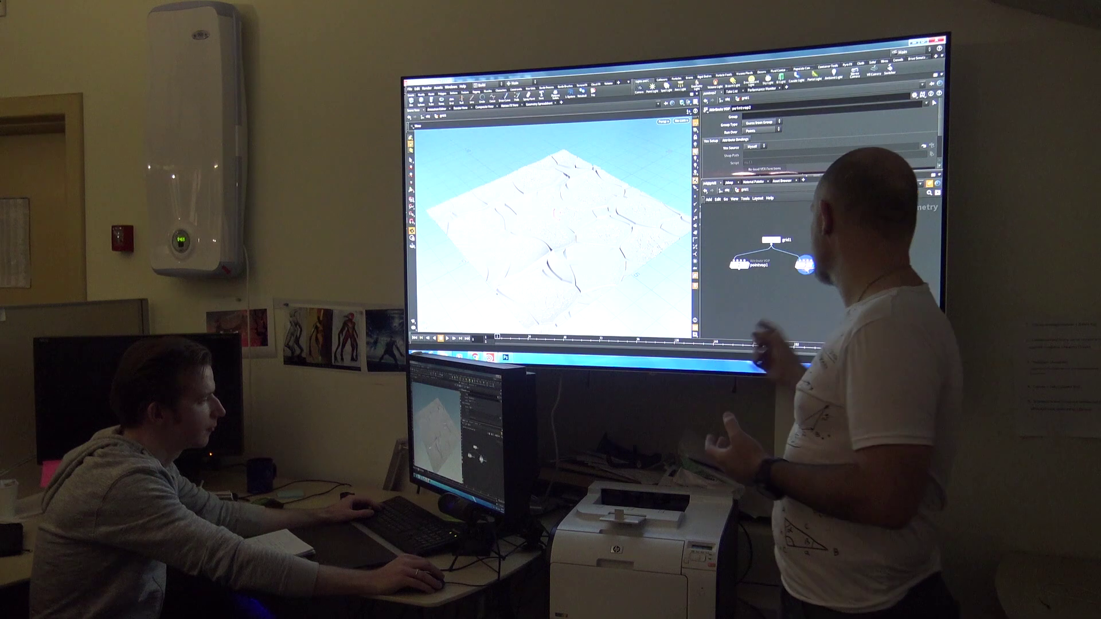
Open the second Point VOP network and examine the outputs of its geometry global parameters node
{"action": "double_click", "coordinate": [803, 265]}
{"action": "scroll", "coordinate": [785, 277], "scroll_direction": "down", "scroll_amount": 3}
{"action": "right_click_drag", "start_coordinate": [767, 334], "coordinate": [724, 377]}
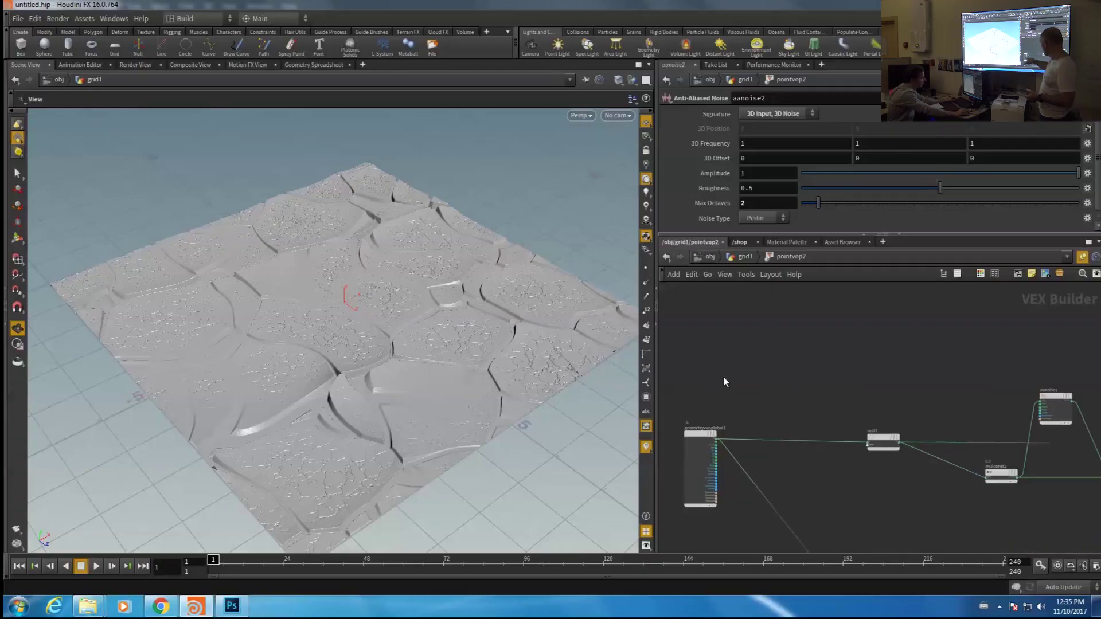
{"action": "middle_click_drag", "start_coordinate": [725, 377], "coordinate": [764, 322]}
{"action": "right_click_drag", "start_coordinate": [765, 323], "coordinate": [788, 370]}
{"action": "middle_click_drag", "start_coordinate": [799, 396], "coordinate": [818, 357]}
{"action": "scroll", "coordinate": [803, 362], "scroll_direction": "up", "scroll_amount": 1}
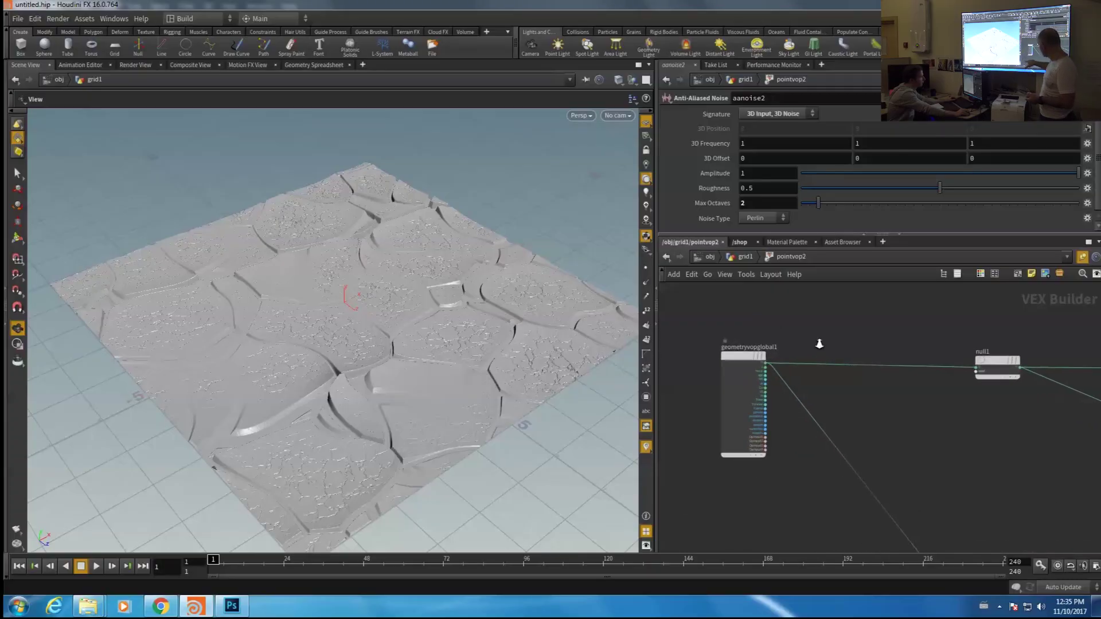
{"action": "scroll", "coordinate": [796, 425], "scroll_direction": "up", "scroll_amount": 2}
{"action": "middle_click_drag", "start_coordinate": [813, 385], "coordinate": [944, 404]}
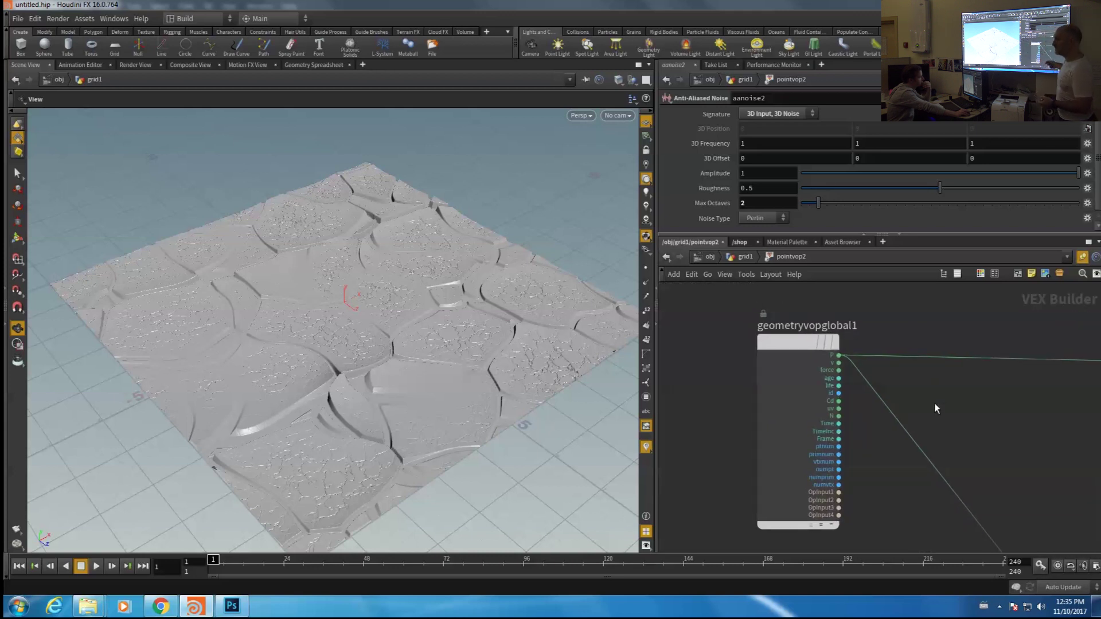
Examine the inputs of the geometry output node at the end of the second Point VOP network
{"action": "scroll", "coordinate": [935, 404], "scroll_direction": "down", "scroll_amount": 5}
{"action": "middle_click_drag", "start_coordinate": [998, 415], "coordinate": [560, 410]}
{"action": "scroll", "coordinate": [941, 404], "scroll_direction": "up", "scroll_amount": 6}
{"action": "middle_click_drag", "start_coordinate": [1030, 348], "coordinate": [1008, 453]}
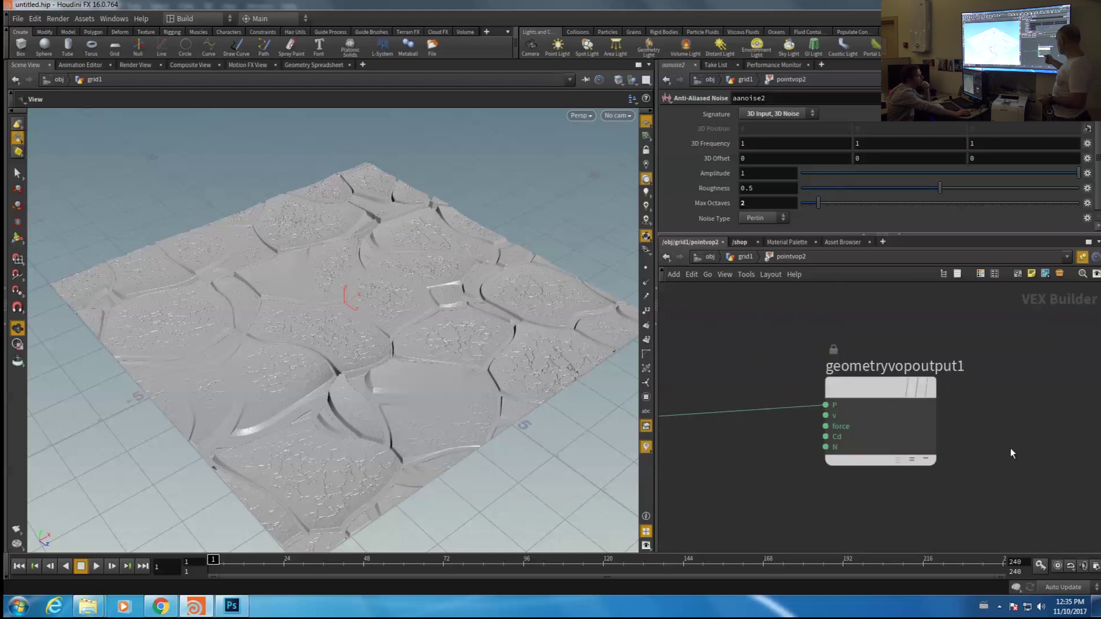
{"action": "left_click_drag", "start_coordinate": [867, 378], "coordinate": [867, 400]}
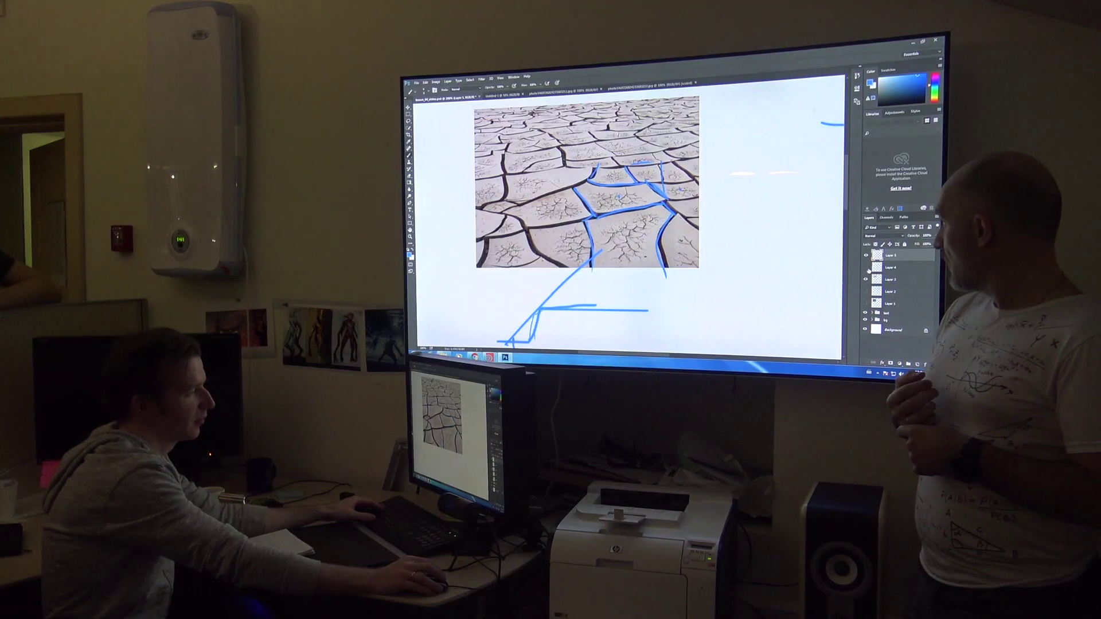
Switch to Photoshop and hide Layer 4 and Layer 3, leaving Layer 5 as a blank slide for sketching
{"action": "left_click", "coordinate": [867, 268]}
{"action": "left_click", "coordinate": [866, 280]}
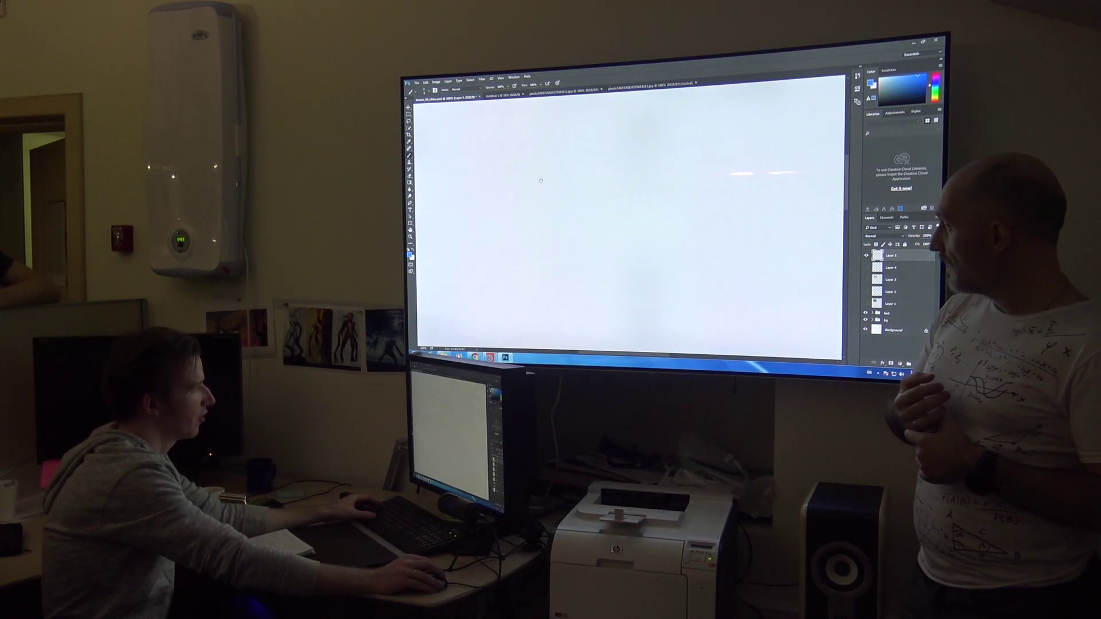
{"action": "key", "text": "ctrl+minus"}
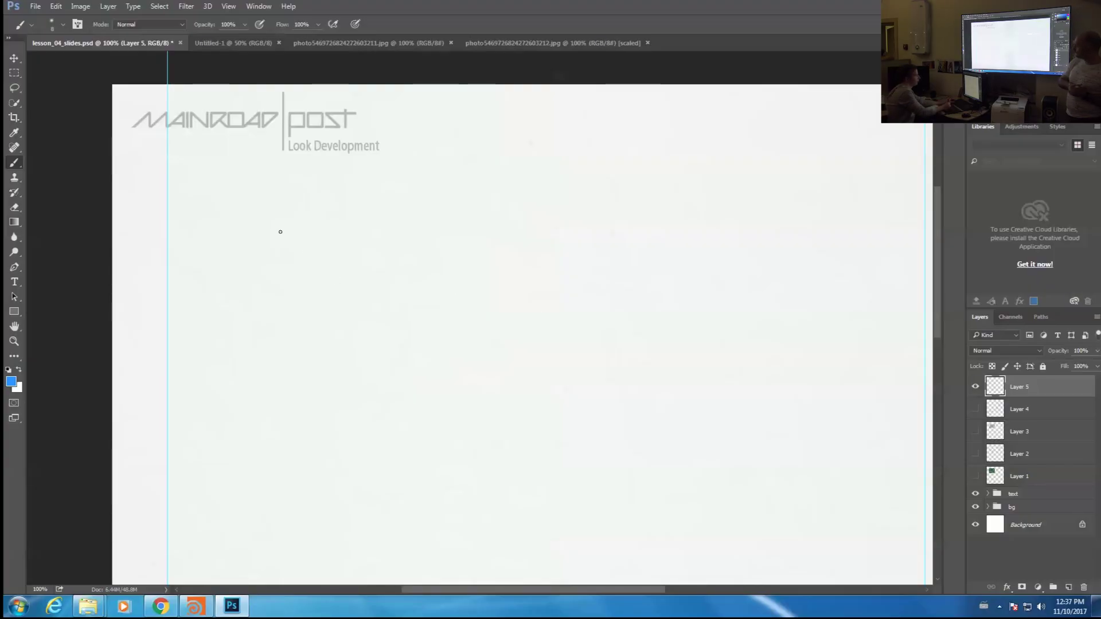
Sketch a camera, an image plane and a curved surface, and connect them with a ray hitting the surface
{"action": "mouse_move", "coordinate": [273, 231]}
{"action": "left_mouse_down"}
{"action": "mouse_move", "coordinate": [296, 238]}
{"action": "mouse_move", "coordinate": [302, 225]}
{"action": "mouse_move", "coordinate": [275, 240]}
{"action": "left_mouse_up"}
{"action": "left_click_drag", "start_coordinate": [407, 188], "coordinate": [401, 303]}
{"action": "left_click_drag", "start_coordinate": [570, 302], "coordinate": [709, 260]}
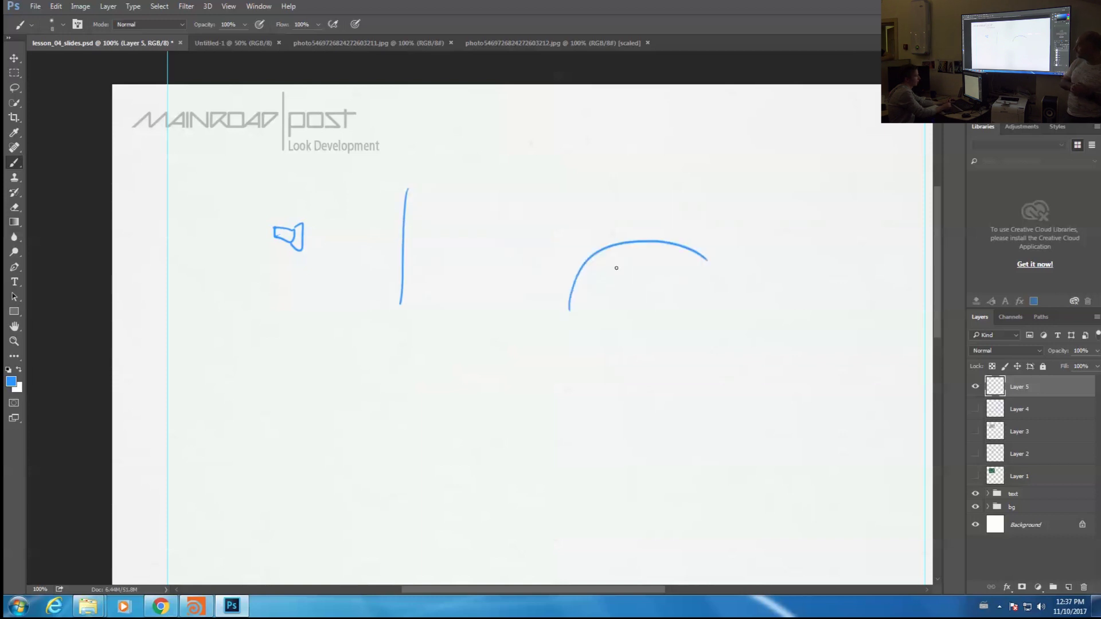
{"action": "left_click_drag", "start_coordinate": [590, 252], "coordinate": [417, 246]}
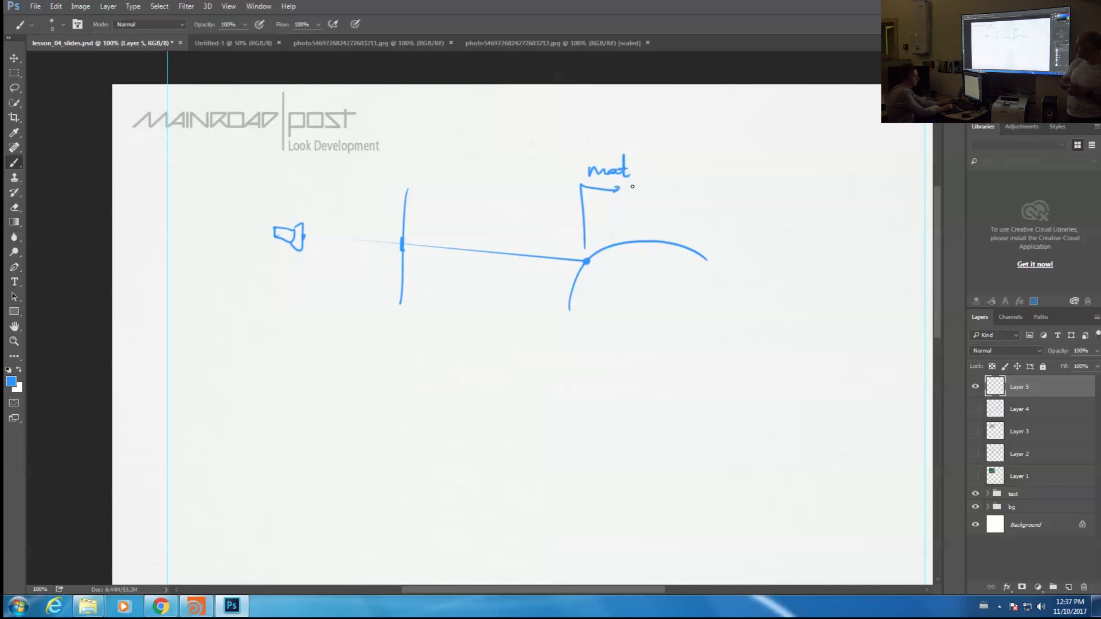
Branch the "mat" label into "surface → Cd" and "displacement → P", numbering them 2 and 1
{"action": "left_click_drag", "start_coordinate": [652, 165], "coordinate": [653, 207]}
{"action": "left_click_drag", "start_coordinate": [692, 154], "coordinate": [863, 157]}
{"action": "mouse_move", "coordinate": [695, 200]}
{"action": "left_mouse_down"}
{"action": "mouse_move", "coordinate": [696, 213]}
{"action": "mouse_move", "coordinate": [705, 210]}
{"action": "left_mouse_up"}
{"action": "mouse_move", "coordinate": [715, 199]}
{"action": "left_mouse_down"}
{"action": "mouse_move", "coordinate": [842, 199]}
{"action": "mouse_move", "coordinate": [887, 212]}
{"action": "left_mouse_up"}
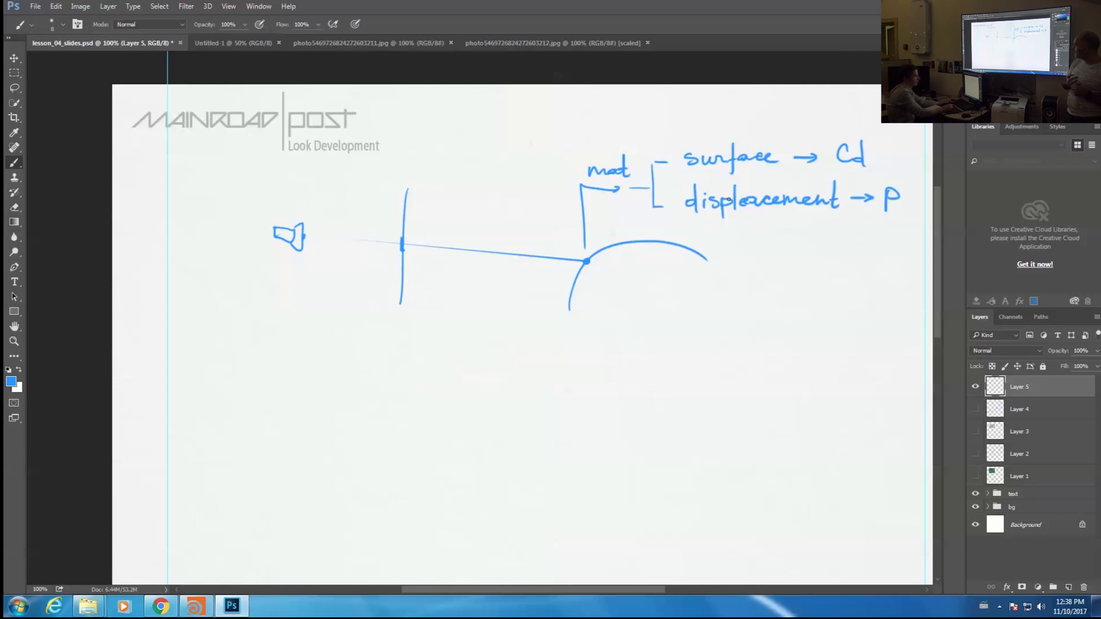
{"action": "left_click_drag", "start_coordinate": [916, 194], "coordinate": [917, 202]}
{"action": "left_click_drag", "start_coordinate": [907, 150], "coordinate": [921, 160]}
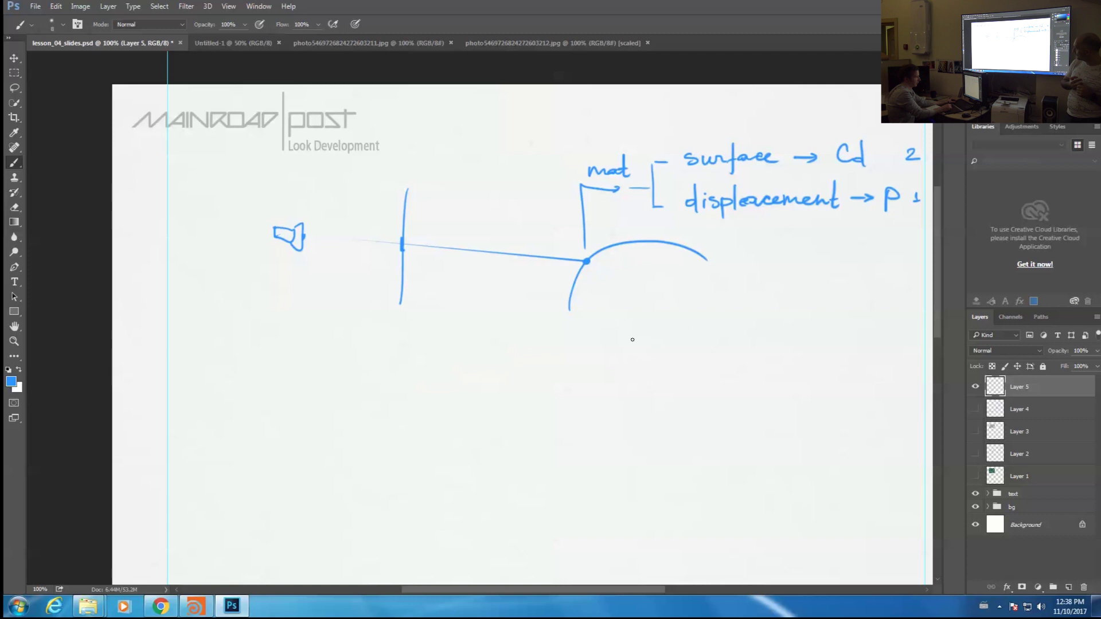
Draw boxes labelled "surf", "disp" and "prop", each connected to a box labelled "output"
{"action": "mouse_move", "coordinate": [760, 320]}
{"action": "left_mouse_down"}
{"action": "mouse_move", "coordinate": [767, 356]}
{"action": "mouse_move", "coordinate": [796, 308]}
{"action": "mouse_move", "coordinate": [843, 295]}
{"action": "mouse_move", "coordinate": [718, 315]}
{"action": "left_mouse_up"}
{"action": "mouse_move", "coordinate": [641, 332]}
{"action": "left_mouse_down"}
{"action": "mouse_move", "coordinate": [711, 297]}
{"action": "mouse_move", "coordinate": [665, 333]}
{"action": "mouse_move", "coordinate": [641, 335]}
{"action": "left_mouse_up"}
{"action": "left_click_drag", "start_coordinate": [654, 313], "coordinate": [697, 321]}
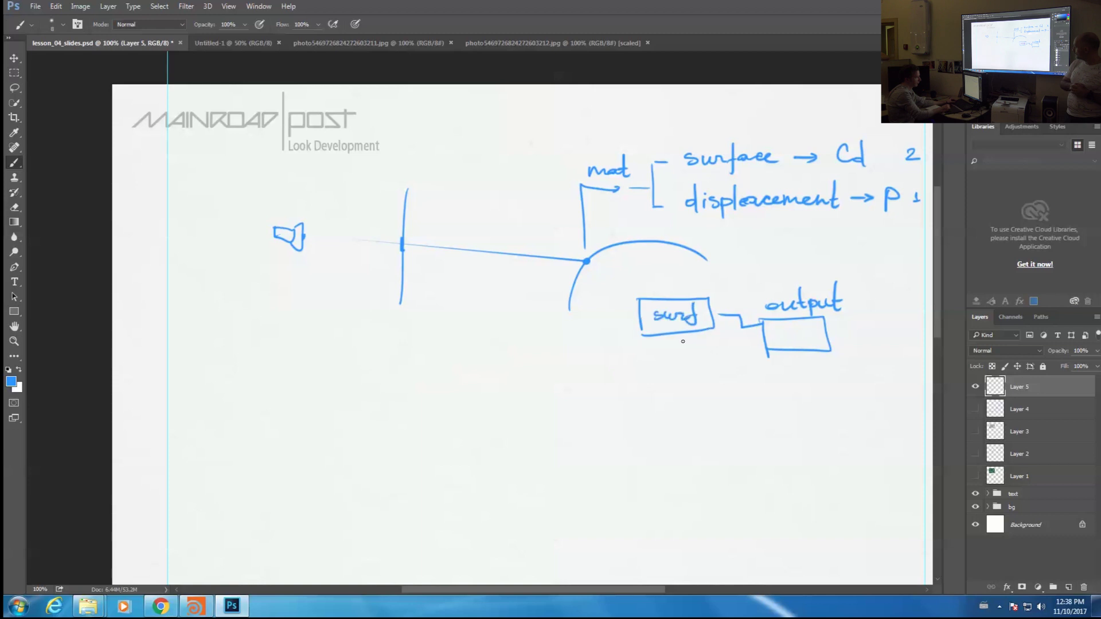
{"action": "mouse_move", "coordinate": [650, 375]}
{"action": "left_mouse_down"}
{"action": "mouse_move", "coordinate": [716, 354]}
{"action": "mouse_move", "coordinate": [650, 388]}
{"action": "mouse_move", "coordinate": [668, 383]}
{"action": "left_mouse_up"}
{"action": "left_click_drag", "start_coordinate": [677, 373], "coordinate": [677, 381]}
{"action": "left_click_drag", "start_coordinate": [693, 368], "coordinate": [686, 383]}
{"action": "mouse_move", "coordinate": [698, 367]}
{"action": "left_mouse_down"}
{"action": "mouse_move", "coordinate": [708, 376]}
{"action": "mouse_move", "coordinate": [746, 342]}
{"action": "left_mouse_up"}
{"action": "mouse_move", "coordinate": [650, 411]}
{"action": "left_mouse_down"}
{"action": "mouse_move", "coordinate": [658, 438]}
{"action": "mouse_move", "coordinate": [718, 444]}
{"action": "mouse_move", "coordinate": [658, 439]}
{"action": "left_mouse_up"}
{"action": "mouse_move", "coordinate": [667, 436]}
{"action": "left_mouse_down"}
{"action": "mouse_move", "coordinate": [679, 422]}
{"action": "mouse_move", "coordinate": [763, 426]}
{"action": "mouse_move", "coordinate": [759, 360]}
{"action": "mouse_move", "coordinate": [831, 355]}
{"action": "left_mouse_up"}
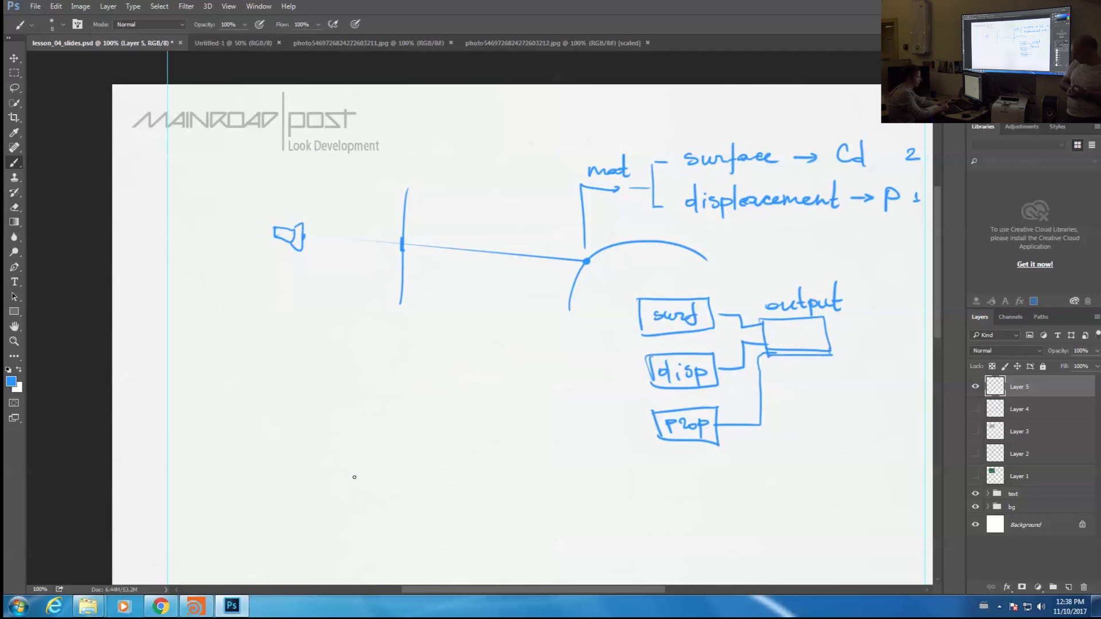
Sketch a larger curved surface below the camera diagram and divide it into polygon faces
{"action": "left_click_drag", "start_coordinate": [343, 501], "coordinate": [505, 329]}
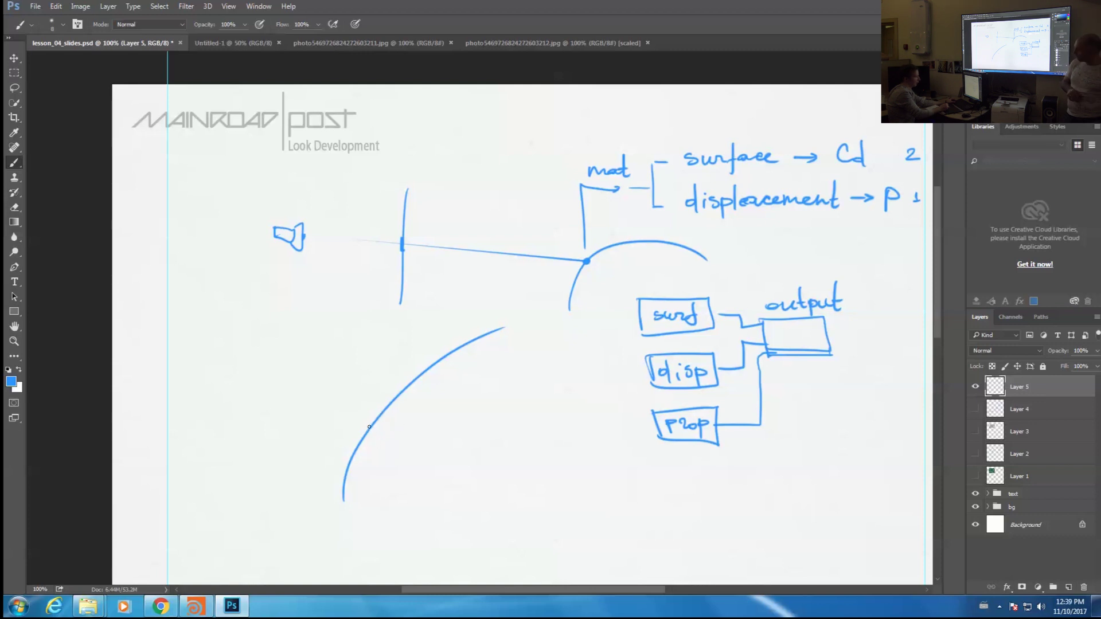
{"action": "mouse_move", "coordinate": [369, 429]}
{"action": "left_mouse_down"}
{"action": "mouse_move", "coordinate": [466, 426]}
{"action": "mouse_move", "coordinate": [507, 374]}
{"action": "left_mouse_up"}
{"action": "left_click_drag", "start_coordinate": [431, 360], "coordinate": [527, 362]}
{"action": "left_click_drag", "start_coordinate": [470, 426], "coordinate": [546, 452]}
{"action": "left_click_drag", "start_coordinate": [526, 362], "coordinate": [565, 385]}
{"action": "left_click_drag", "start_coordinate": [463, 427], "coordinate": [446, 523]}
{"action": "left_click_drag", "start_coordinate": [525, 362], "coordinate": [561, 342]}
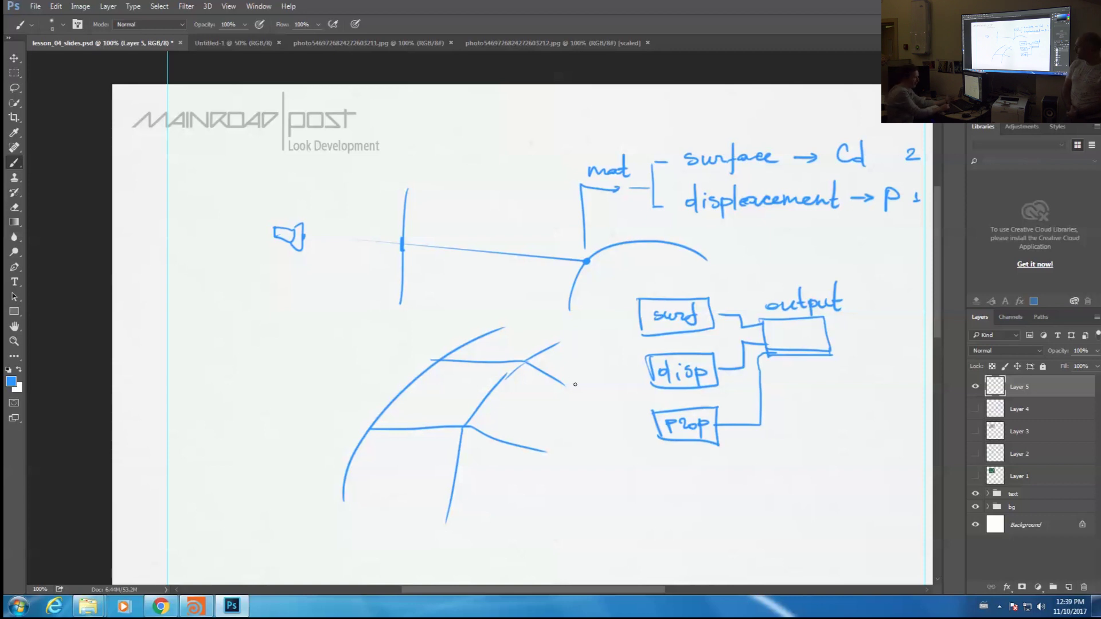
Switch to Houdini to check the grid node's rows and columns, and return to the Photoshop sketch
{"action": "key", "text": "alt+Tab"}
{"action": "middle_click_drag", "start_coordinate": [898, 379], "coordinate": [892, 376]}
{"action": "key", "text": "u"}
{"action": "left_click", "coordinate": [796, 356]}
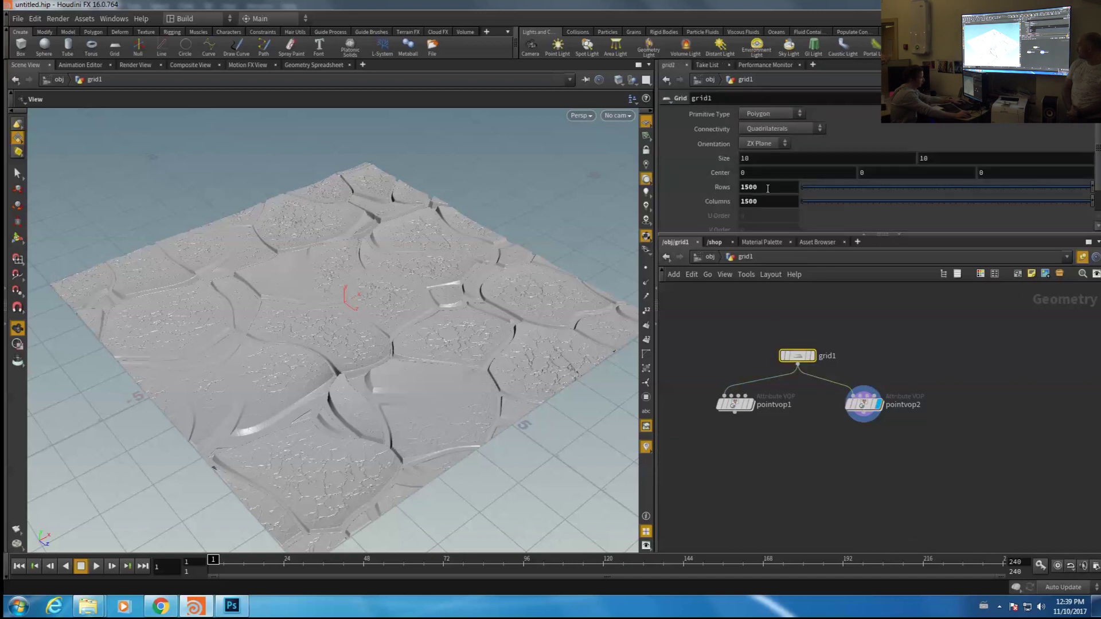
{"action": "key", "text": "alt+Tab"}
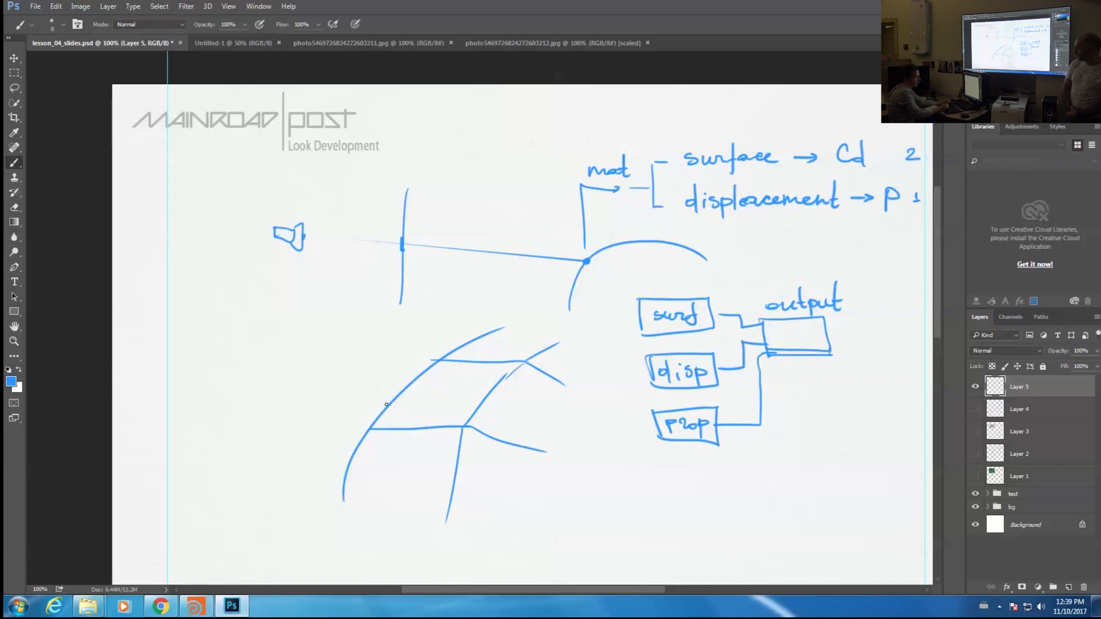
Subdivide one polygon of the curved surface with crossing lines and label it "dicing"
{"action": "mouse_move", "coordinate": [453, 358]}
{"action": "left_mouse_down"}
{"action": "mouse_move", "coordinate": [392, 423]}
{"action": "mouse_move", "coordinate": [419, 421]}
{"action": "left_mouse_up"}
{"action": "left_click_drag", "start_coordinate": [478, 363], "coordinate": [429, 430]}
{"action": "left_click_drag", "start_coordinate": [495, 360], "coordinate": [442, 431]}
{"action": "left_click_drag", "start_coordinate": [440, 370], "coordinate": [497, 378]}
{"action": "mouse_move", "coordinate": [409, 379]}
{"action": "left_mouse_down"}
{"action": "mouse_move", "coordinate": [494, 387]}
{"action": "mouse_move", "coordinate": [481, 401]}
{"action": "left_mouse_up"}
{"action": "left_click_drag", "start_coordinate": [382, 410], "coordinate": [486, 422]}
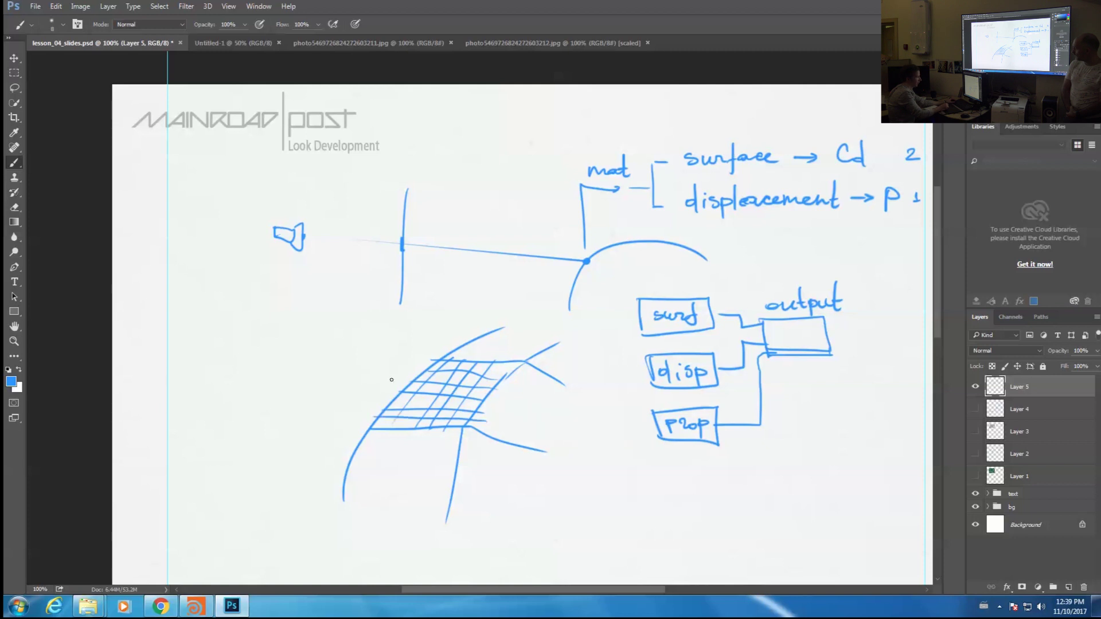
{"action": "left_click_drag", "start_coordinate": [347, 363], "coordinate": [408, 374]}
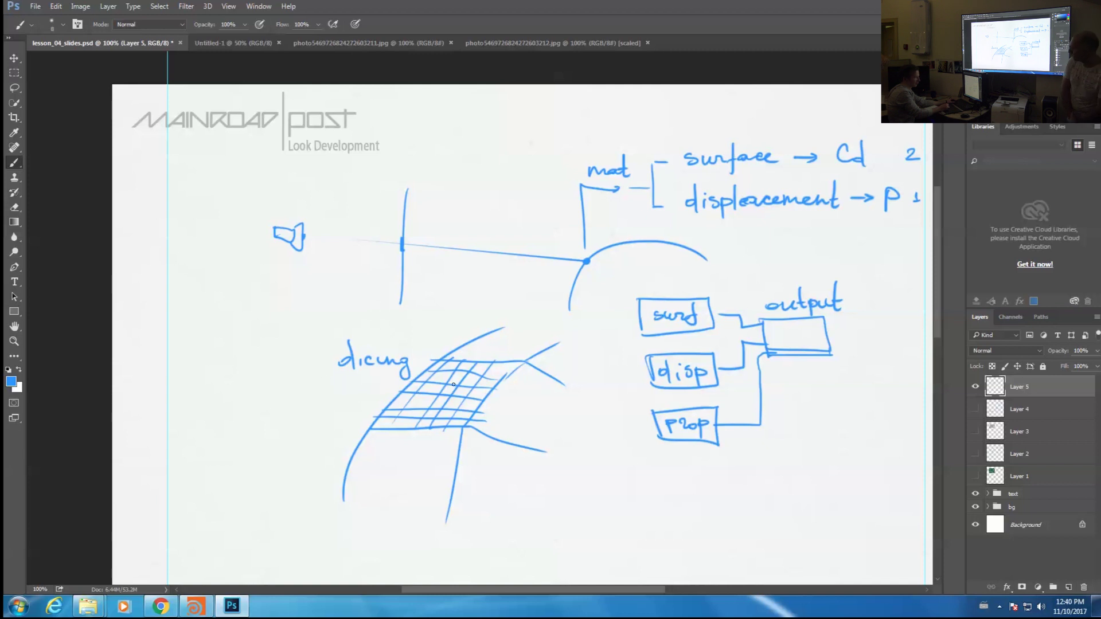
Mark a row of points on the diced polygon and circle the "disp" box
{"action": "left_click_drag", "start_coordinate": [440, 377], "coordinate": [400, 431]}
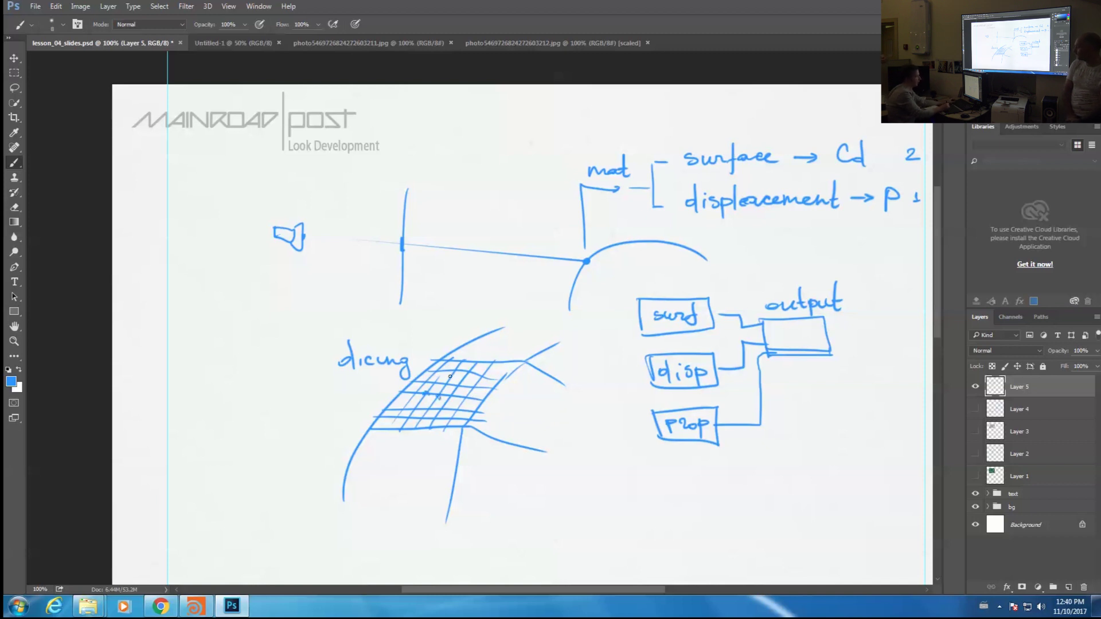
{"action": "left_click_drag", "start_coordinate": [671, 346], "coordinate": [663, 354]}
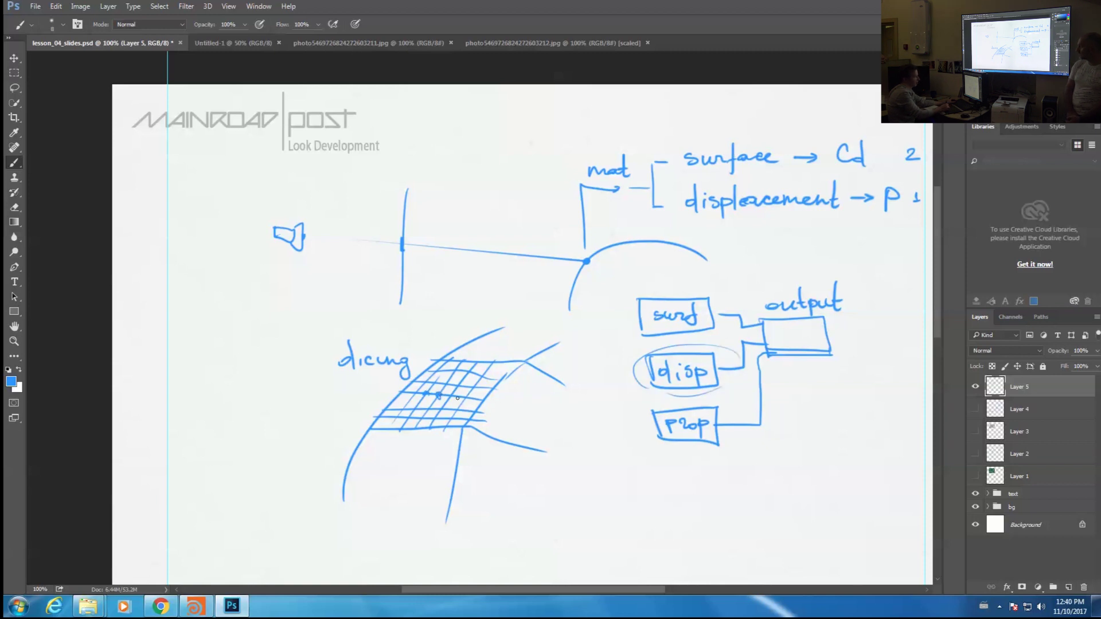
{"action": "left_click", "coordinate": [426, 393]}
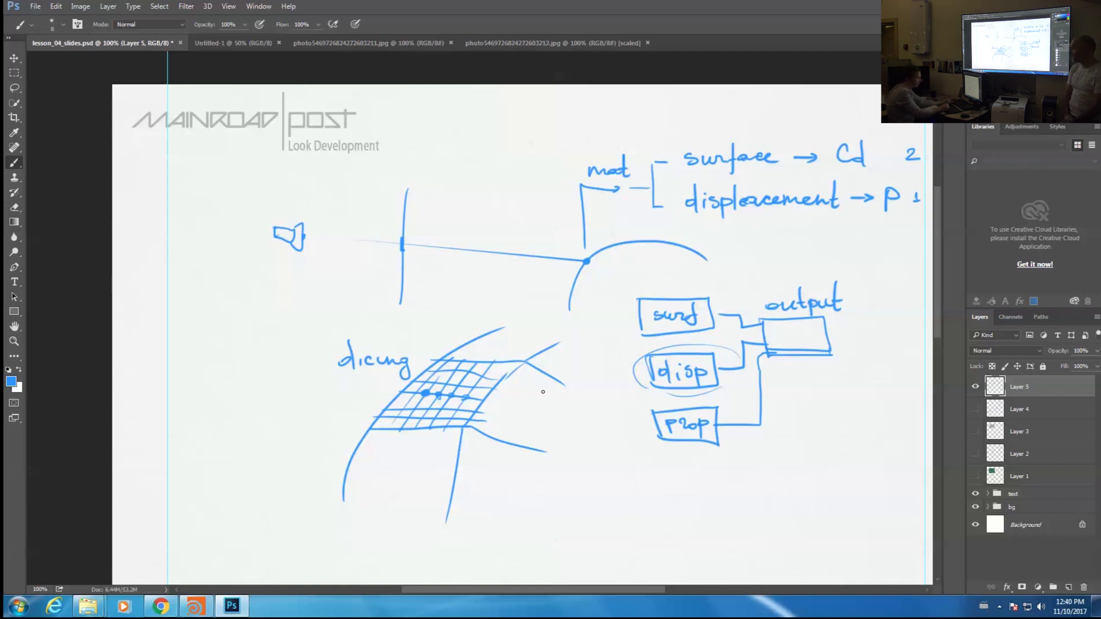
Draw a curved arrow from the first marked point to the note "input : P, N, ..."
{"action": "left_click_drag", "start_coordinate": [426, 395], "coordinate": [559, 499]}
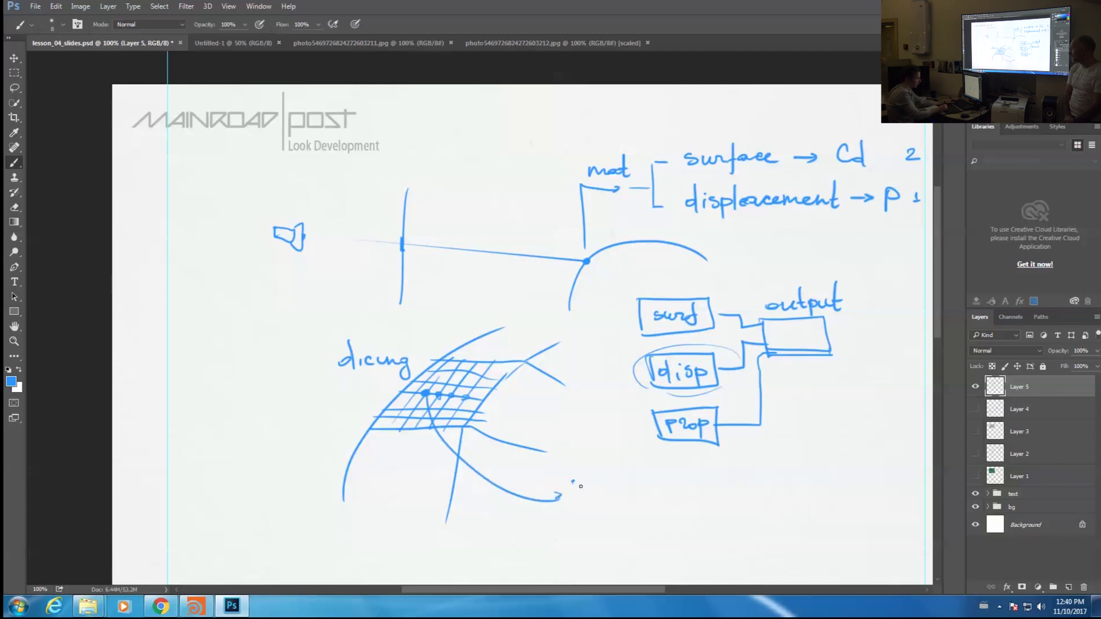
{"action": "left_click_drag", "start_coordinate": [592, 491], "coordinate": [601, 487]}
{"action": "left_click", "coordinate": [647, 481]}
{"action": "mouse_move", "coordinate": [625, 463]}
{"action": "left_mouse_down"}
{"action": "mouse_move", "coordinate": [632, 489]}
{"action": "mouse_move", "coordinate": [667, 489]}
{"action": "left_mouse_up"}
{"action": "left_click_drag", "start_coordinate": [665, 474], "coordinate": [718, 468]}
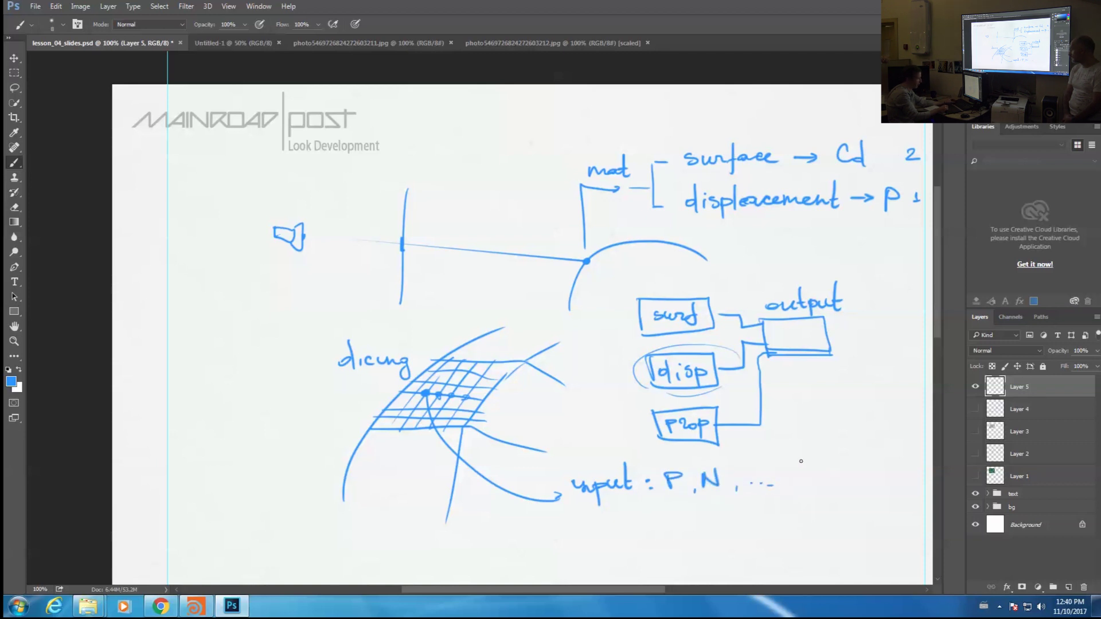
Write "→ disp(" under the input note and circle the word "disp"
{"action": "left_click_drag", "start_coordinate": [603, 511], "coordinate": [628, 521]}
{"action": "left_click_drag", "start_coordinate": [654, 509], "coordinate": [654, 519]}
{"action": "left_click_drag", "start_coordinate": [652, 515], "coordinate": [654, 525]}
{"action": "mouse_move", "coordinate": [668, 515]}
{"action": "left_mouse_down"}
{"action": "mouse_move", "coordinate": [663, 524]}
{"action": "mouse_move", "coordinate": [691, 522]}
{"action": "left_mouse_up"}
{"action": "left_click_drag", "start_coordinate": [715, 503], "coordinate": [639, 529]}
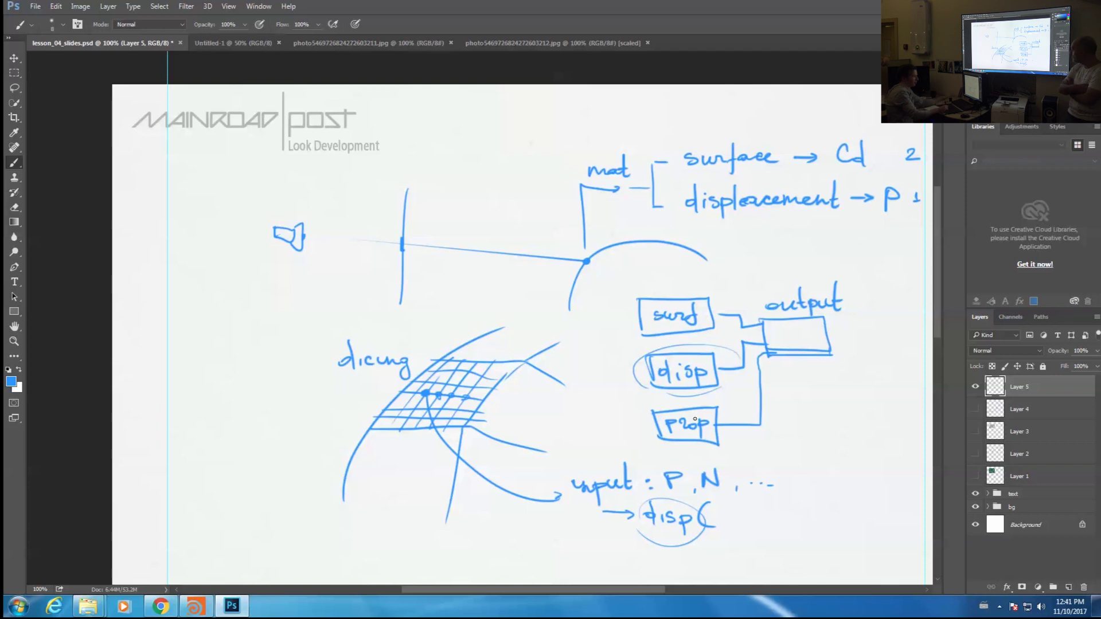
Complete the disp function with the arguments "P, N, ..." and an arrow to "Pnew" and "Nnew"
{"action": "left_click_drag", "start_coordinate": [714, 512], "coordinate": [726, 516]}
{"action": "left_click_drag", "start_coordinate": [736, 519], "coordinate": [750, 504]}
{"action": "left_click", "coordinate": [770, 524]}
{"action": "left_click", "coordinate": [780, 523]}
{"action": "left_click_drag", "start_coordinate": [757, 519], "coordinate": [796, 537]}
{"action": "left_click_drag", "start_coordinate": [813, 515], "coordinate": [848, 524]}
{"action": "mouse_move", "coordinate": [848, 502]}
{"action": "left_mouse_down"}
{"action": "mouse_move", "coordinate": [859, 501]}
{"action": "mouse_move", "coordinate": [851, 514]}
{"action": "left_mouse_up"}
{"action": "left_click_drag", "start_coordinate": [865, 525], "coordinate": [876, 512]}
{"action": "left_click_drag", "start_coordinate": [878, 519], "coordinate": [886, 523]}
{"action": "mouse_move", "coordinate": [888, 514]}
{"action": "left_mouse_down"}
{"action": "mouse_move", "coordinate": [901, 512]}
{"action": "mouse_move", "coordinate": [828, 485]}
{"action": "mouse_move", "coordinate": [826, 505]}
{"action": "mouse_move", "coordinate": [836, 486]}
{"action": "mouse_move", "coordinate": [875, 499]}
{"action": "left_mouse_up"}
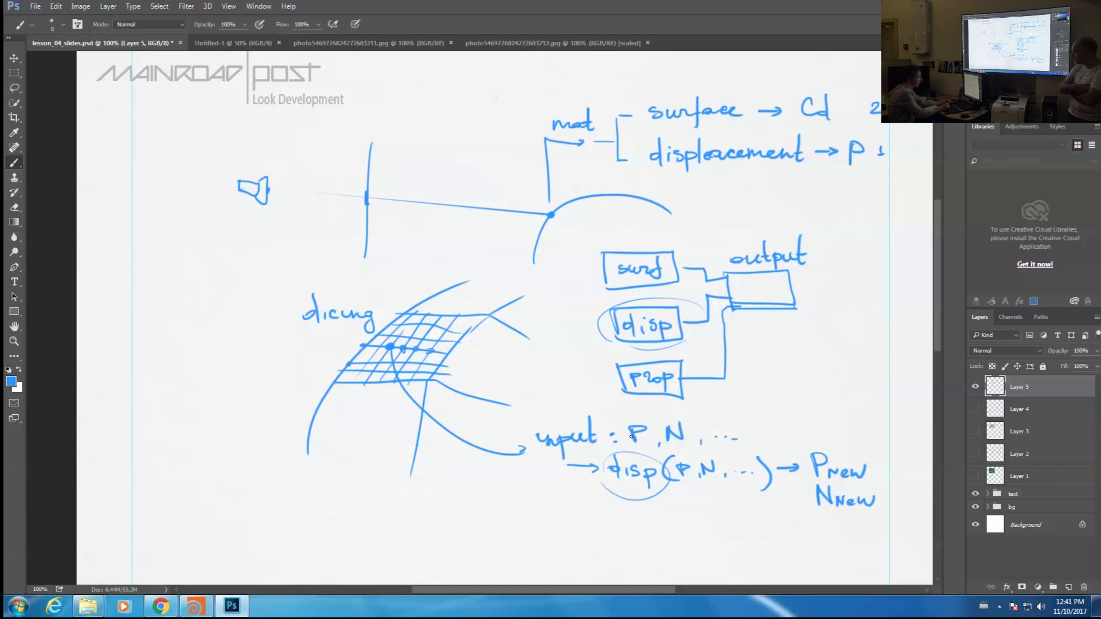
Sketch displaced points and a raised, uneven outline along the edge of the diced polygon
{"action": "left_click_drag", "start_coordinate": [346, 352], "coordinate": [348, 348]}
{"action": "mouse_move", "coordinate": [334, 393]}
{"action": "left_mouse_down"}
{"action": "mouse_move", "coordinate": [343, 358]}
{"action": "mouse_move", "coordinate": [417, 321]}
{"action": "left_mouse_up"}
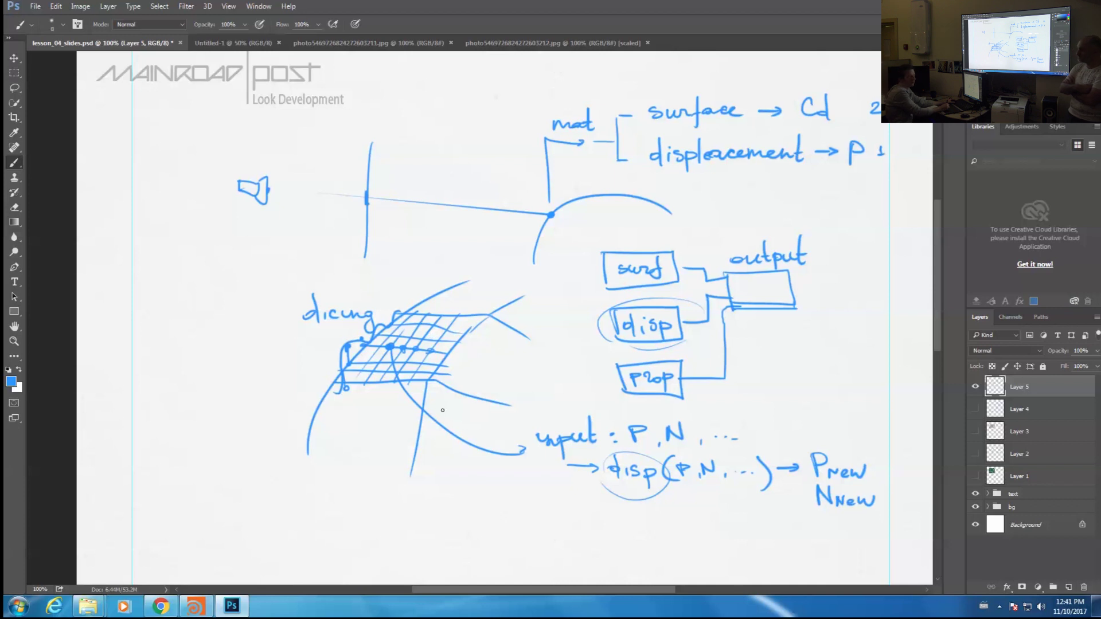
{"action": "left_click_drag", "start_coordinate": [662, 346], "coordinate": [681, 326]}
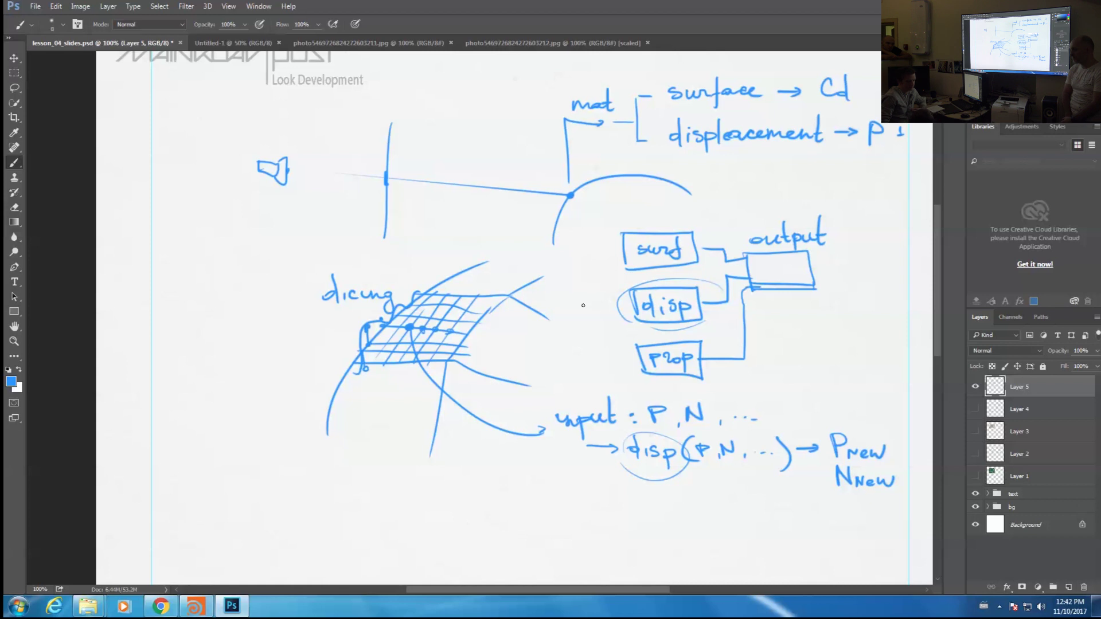
Sketch two faces meeting at a shared edge below the dicing drawing, redrawing the second face so it slants downward
{"action": "left_click_drag", "start_coordinate": [511, 344], "coordinate": [536, 224]}
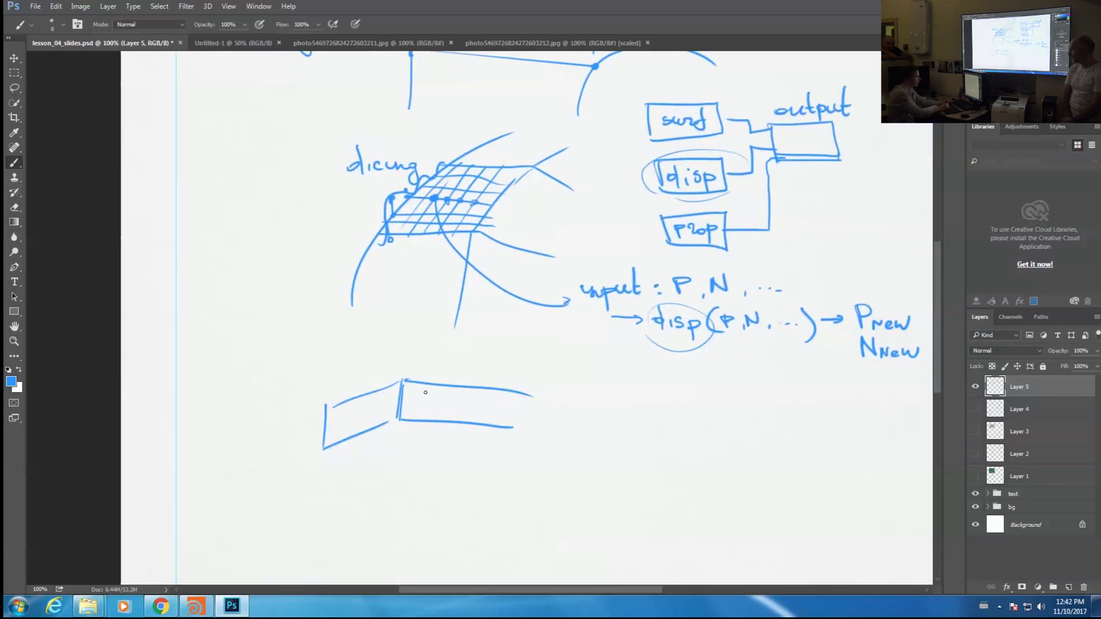
{"action": "key", "text": "ctrl+alt+z"}
{"action": "key", "text": "ctrl+alt+z"}
{"action": "key", "text": "ctrl+alt+z"}
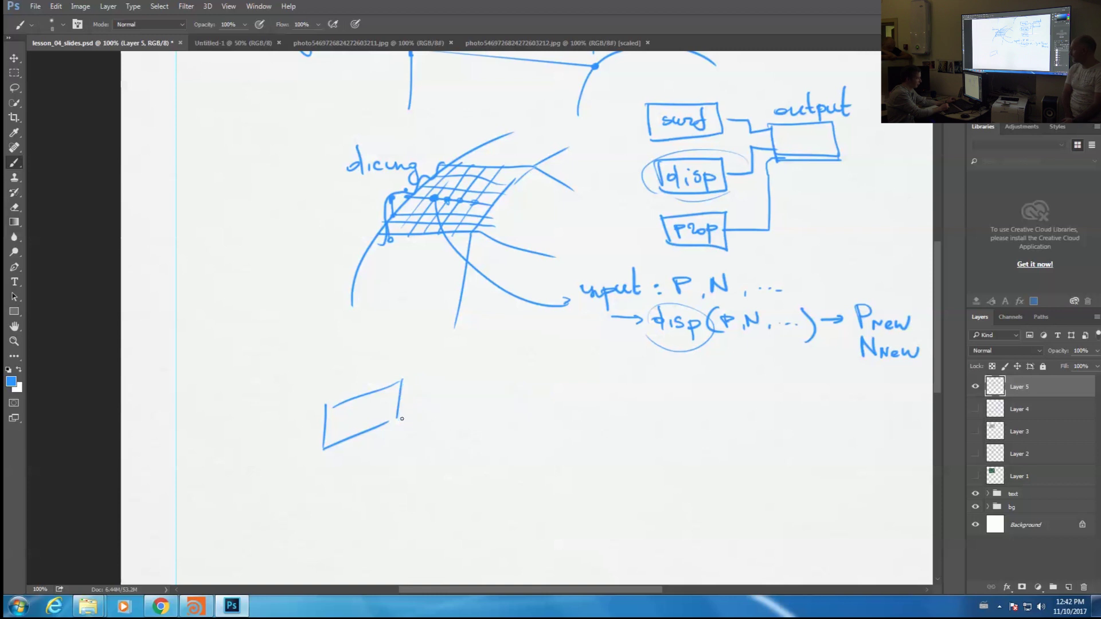
{"action": "left_click_drag", "start_coordinate": [399, 418], "coordinate": [442, 470]}
{"action": "mouse_move", "coordinate": [403, 380]}
{"action": "left_mouse_down"}
{"action": "mouse_move", "coordinate": [443, 440]}
{"action": "mouse_move", "coordinate": [411, 418]}
{"action": "left_mouse_up"}
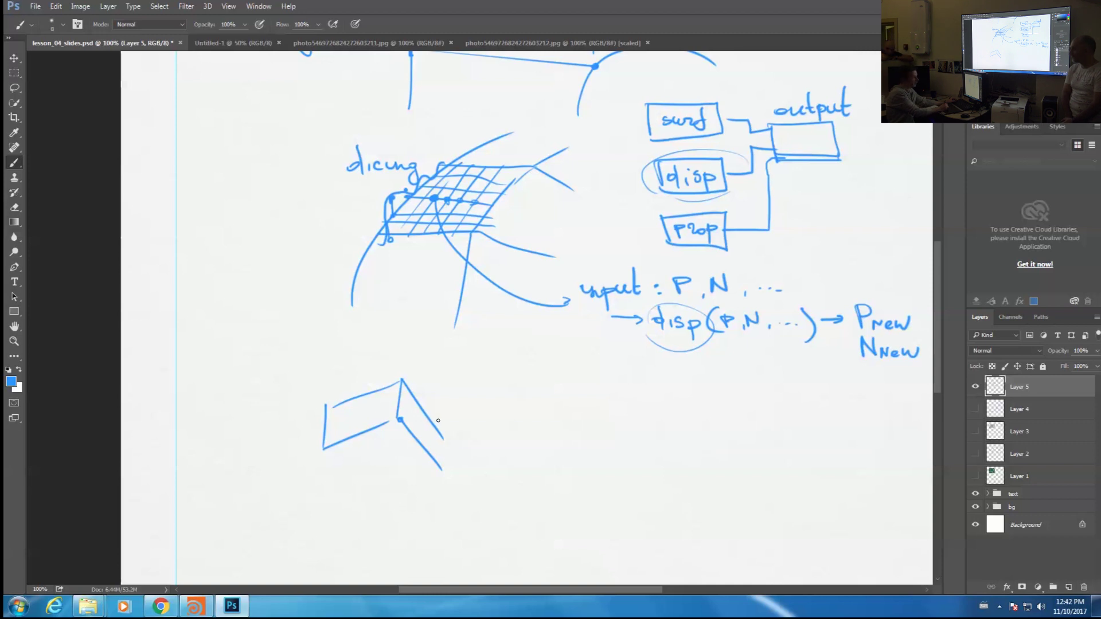
Mark the doubled points on the faces' shared edge and draw their separate normals
{"action": "left_click_drag", "start_coordinate": [399, 419], "coordinate": [394, 419]}
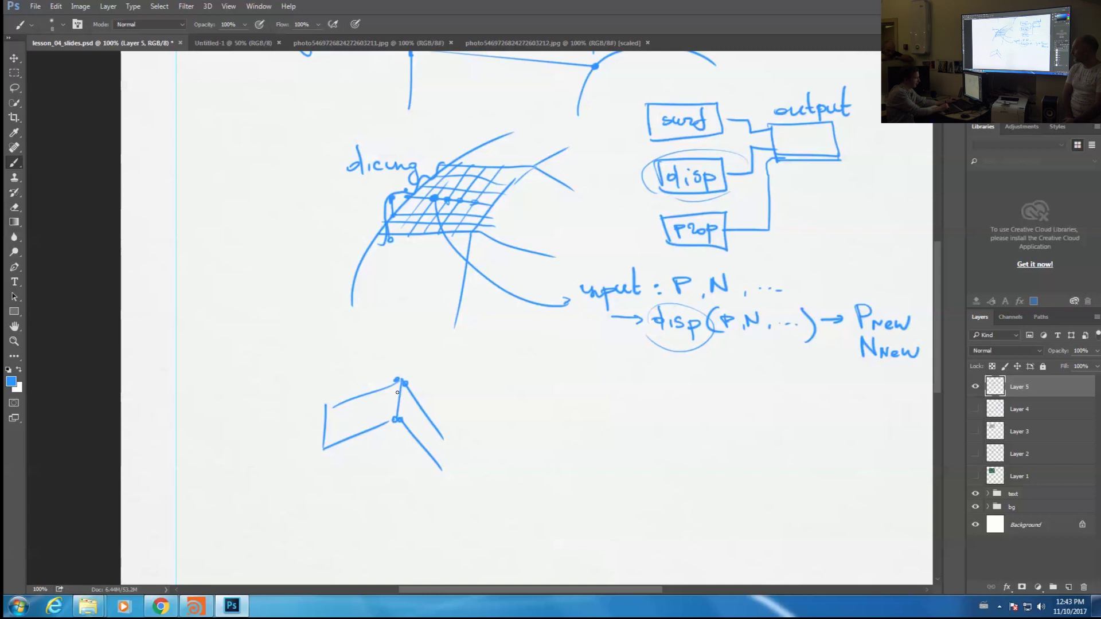
{"action": "left_click_drag", "start_coordinate": [396, 379], "coordinate": [386, 357]}
{"action": "mouse_move", "coordinate": [396, 419]}
{"action": "left_mouse_down"}
{"action": "mouse_move", "coordinate": [383, 403]}
{"action": "mouse_move", "coordinate": [425, 405]}
{"action": "mouse_move", "coordinate": [430, 370]}
{"action": "left_mouse_up"}
Sketch the two faces pulled apart with a polygon bridging the gap, and label it "coving"
{"action": "mouse_move", "coordinate": [532, 395]}
{"action": "left_mouse_down"}
{"action": "mouse_move", "coordinate": [572, 378]}
{"action": "mouse_move", "coordinate": [532, 439]}
{"action": "left_mouse_up"}
{"action": "mouse_move", "coordinate": [609, 449]}
{"action": "left_mouse_down"}
{"action": "mouse_move", "coordinate": [611, 386]}
{"action": "mouse_move", "coordinate": [632, 424]}
{"action": "left_mouse_up"}
{"action": "left_click_drag", "start_coordinate": [542, 457], "coordinate": [552, 450]}
{"action": "mouse_move", "coordinate": [564, 441]}
{"action": "left_mouse_down"}
{"action": "mouse_move", "coordinate": [596, 466]}
{"action": "mouse_move", "coordinate": [566, 420]}
{"action": "mouse_move", "coordinate": [596, 428]}
{"action": "left_mouse_up"}
{"action": "mouse_move", "coordinate": [720, 394]}
{"action": "left_mouse_down"}
{"action": "mouse_move", "coordinate": [605, 399]}
{"action": "mouse_move", "coordinate": [617, 387]}
{"action": "left_mouse_up"}
{"action": "mouse_move", "coordinate": [625, 385]}
{"action": "left_mouse_down"}
{"action": "mouse_move", "coordinate": [677, 393]}
{"action": "mouse_move", "coordinate": [670, 418]}
{"action": "left_mouse_up"}
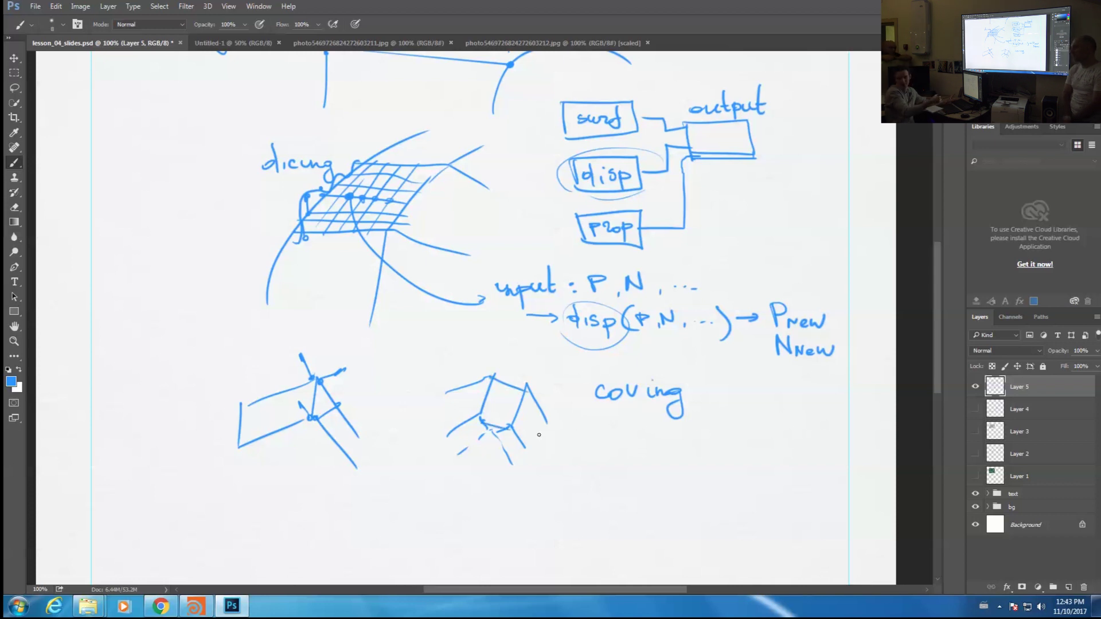
Sketch another corner below the first one, with both faces sharing a single normal at the edge point
{"action": "mouse_move", "coordinate": [598, 353]}
{"action": "left_mouse_down"}
{"action": "mouse_move", "coordinate": [600, 403]}
{"action": "mouse_move", "coordinate": [609, 332]}
{"action": "left_mouse_up"}
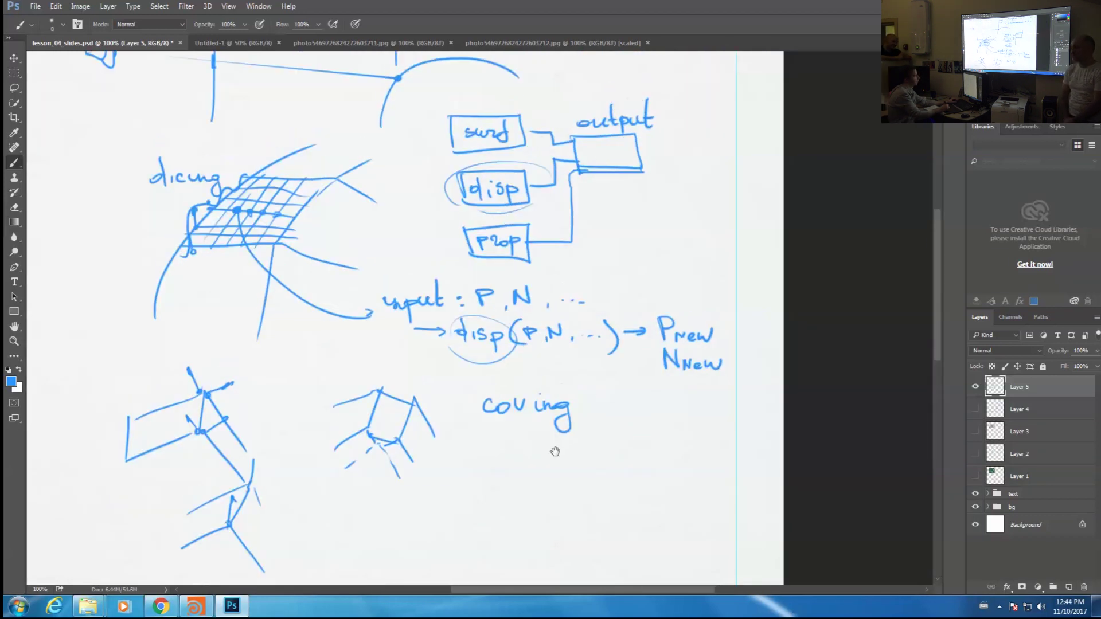
{"action": "mouse_move", "coordinate": [526, 339]}
{"action": "left_mouse_down"}
{"action": "mouse_move", "coordinate": [558, 415]}
{"action": "mouse_move", "coordinate": [574, 285]}
{"action": "mouse_move", "coordinate": [564, 396]}
{"action": "mouse_move", "coordinate": [553, 379]}
{"action": "left_mouse_up"}
{"action": "key", "text": "ctrl+minus"}
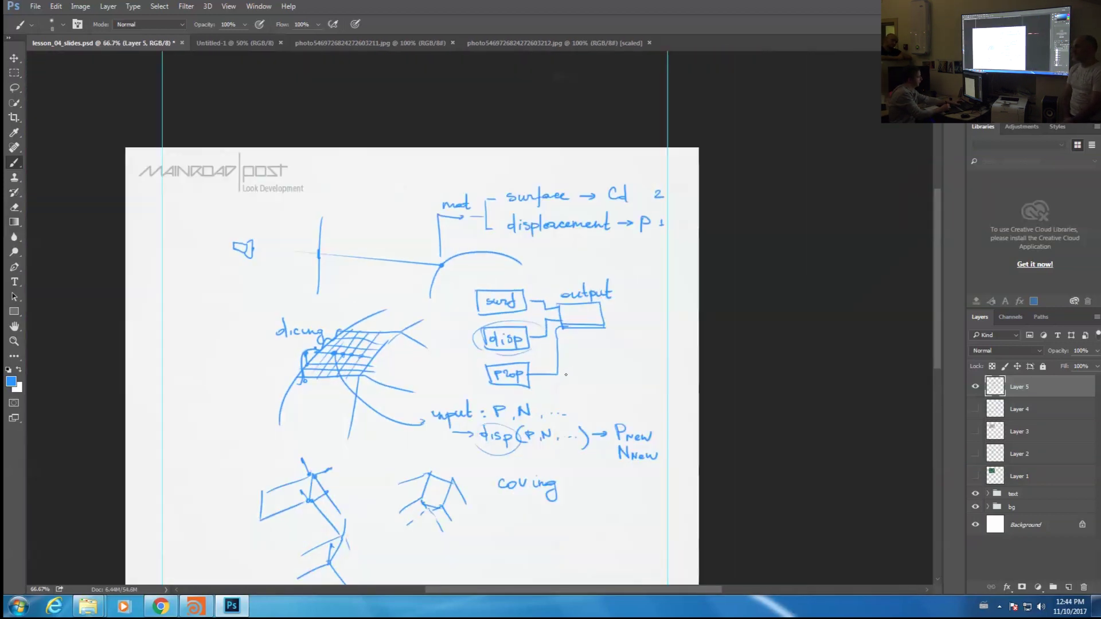
{"action": "key", "text": "ctrl+plus"}
{"action": "left_click_drag", "start_coordinate": [533, 510], "coordinate": [572, 413]}
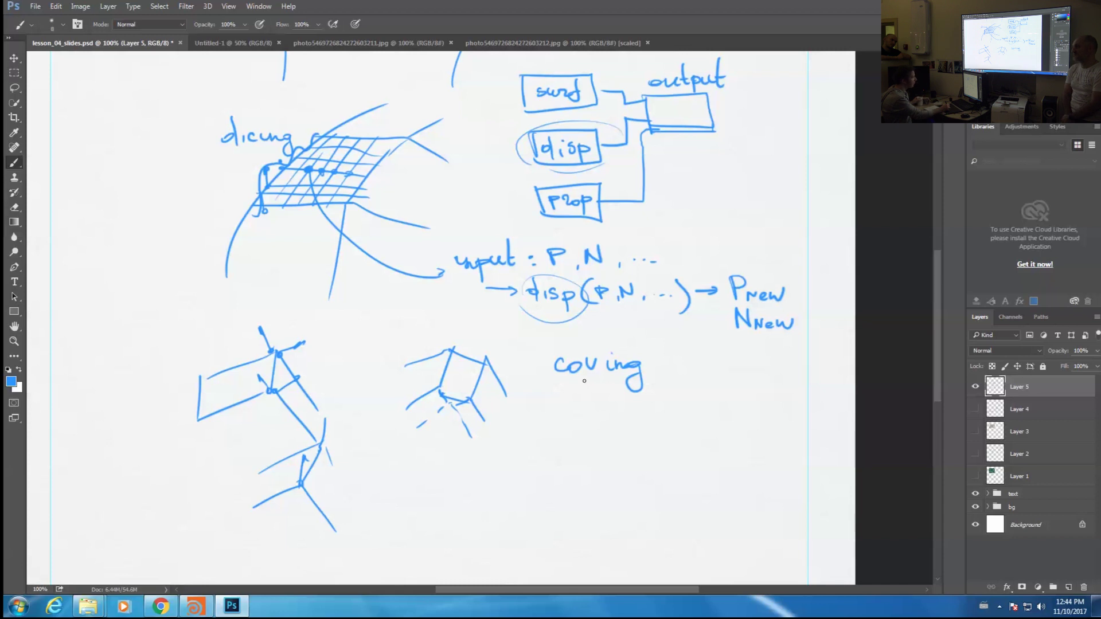
{"action": "left_click_drag", "start_coordinate": [599, 329], "coordinate": [579, 364]}
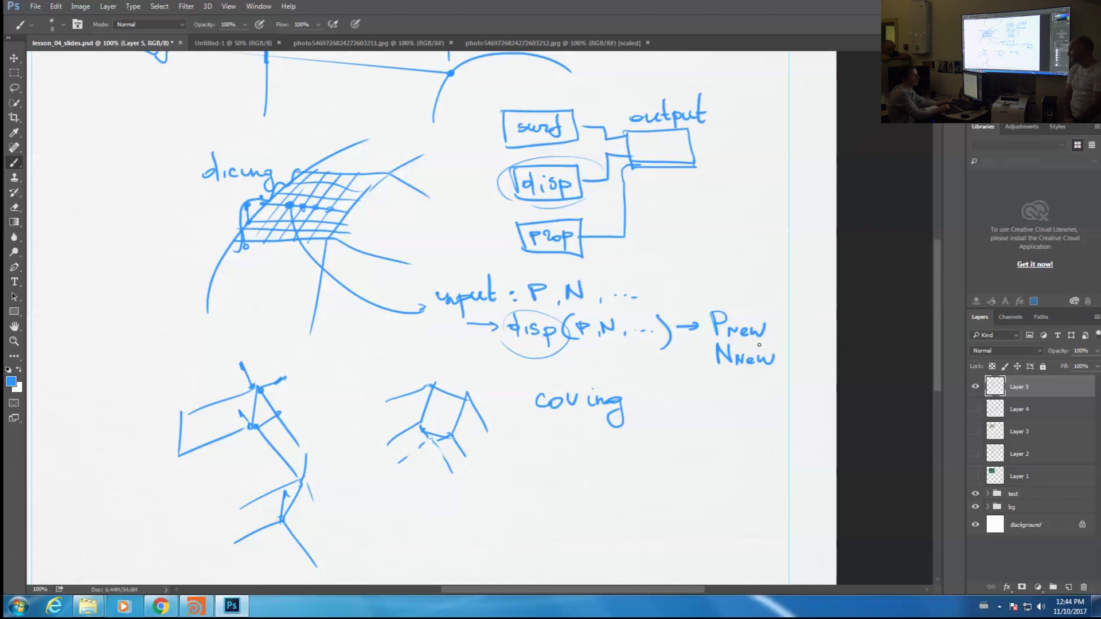
Draw a long curved arrow from "Pnew, Nnew" to a handwritten "surface (Pnew, Nnew ...)" call below the "coving" sketch
{"action": "left_click_drag", "start_coordinate": [680, 420], "coordinate": [663, 368]}
{"action": "mouse_move", "coordinate": [758, 291]}
{"action": "left_mouse_down"}
{"action": "mouse_move", "coordinate": [750, 365]}
{"action": "mouse_move", "coordinate": [428, 477]}
{"action": "mouse_move", "coordinate": [495, 473]}
{"action": "left_mouse_up"}
{"action": "mouse_move", "coordinate": [507, 460]}
{"action": "left_mouse_down"}
{"action": "mouse_move", "coordinate": [501, 496]}
{"action": "mouse_move", "coordinate": [519, 477]}
{"action": "left_mouse_up"}
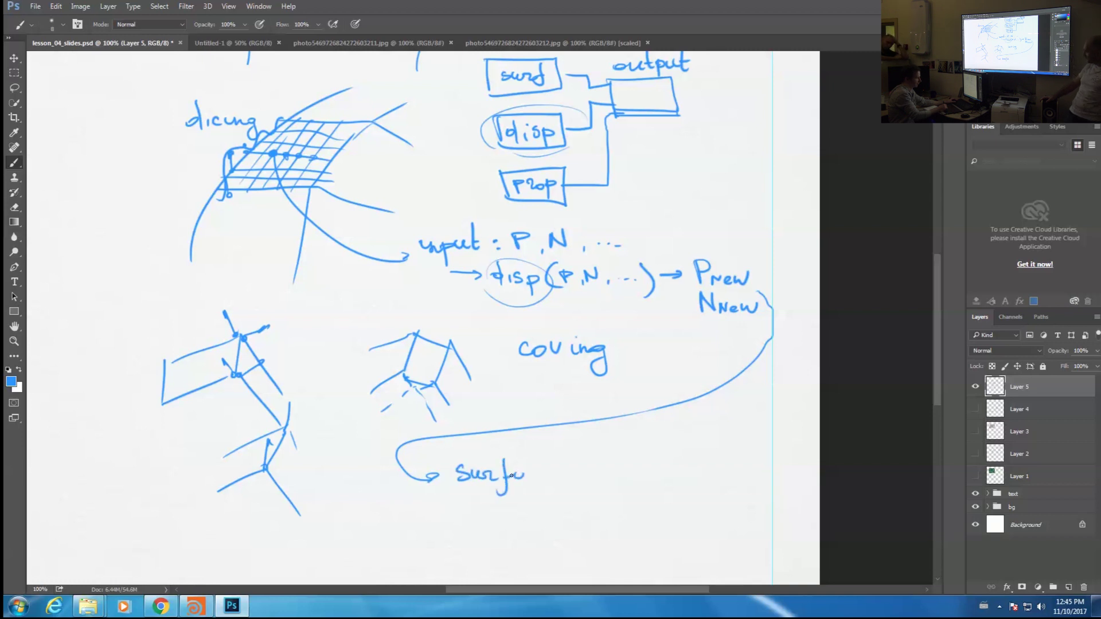
{"action": "left_click_drag", "start_coordinate": [518, 477], "coordinate": [530, 473]}
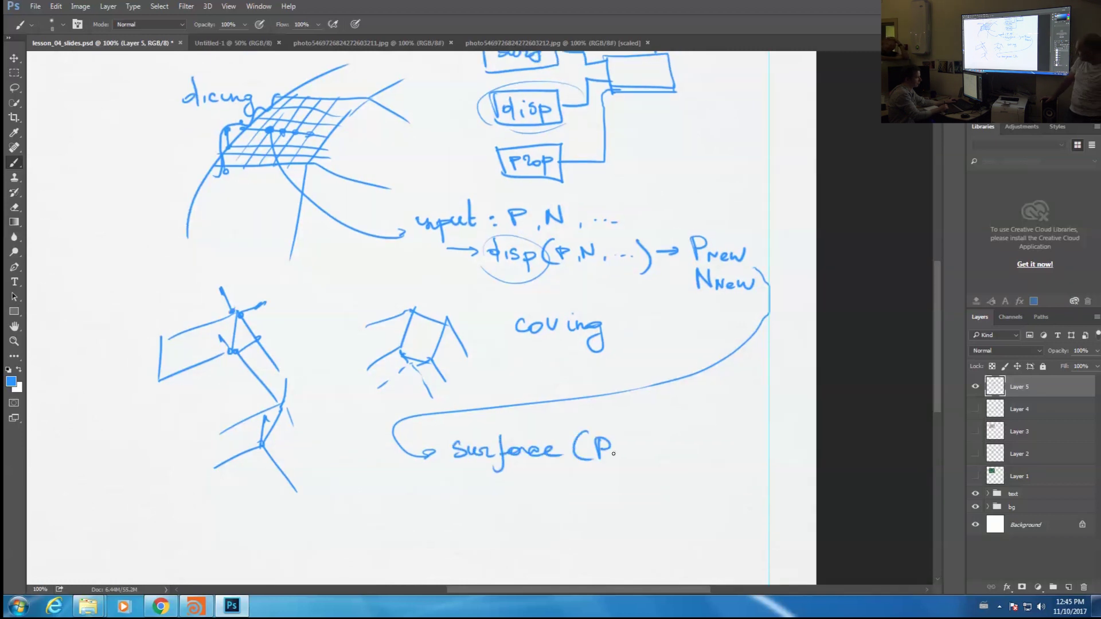
{"action": "left_click_drag", "start_coordinate": [614, 453], "coordinate": [719, 454]}
{"action": "left_click_drag", "start_coordinate": [760, 425], "coordinate": [742, 499]}
{"action": "scroll", "coordinate": [490, 348], "scroll_direction": "up", "scroll_amount": 2}
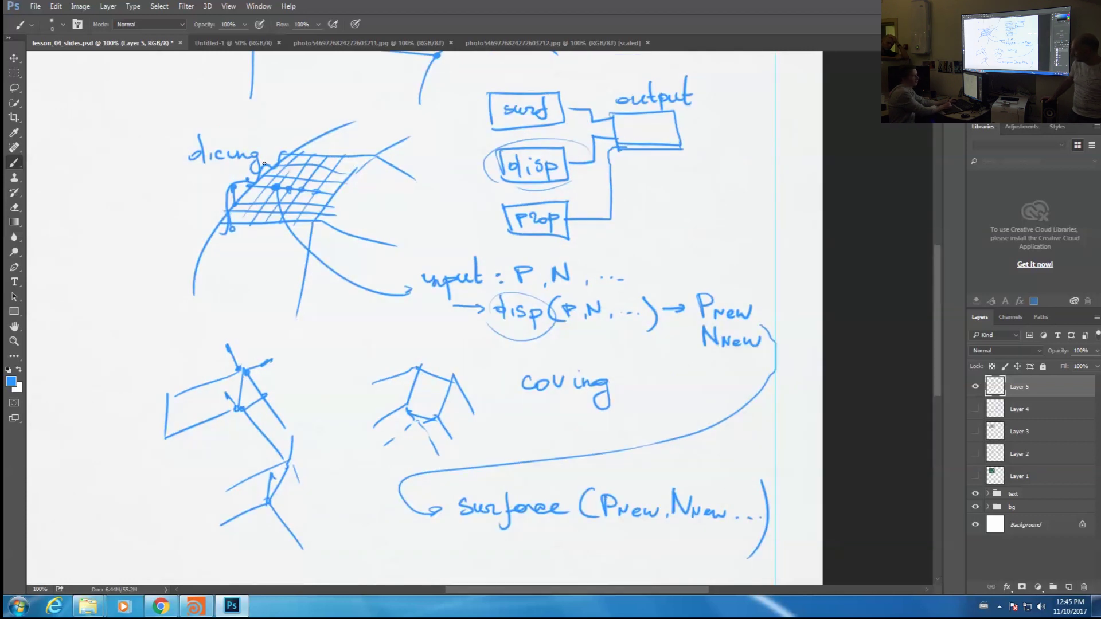
Draw an output arrow beneath the surface call and write "Cf, Of, Alpha" after it
{"action": "left_click_drag", "start_coordinate": [691, 454], "coordinate": [676, 414]}
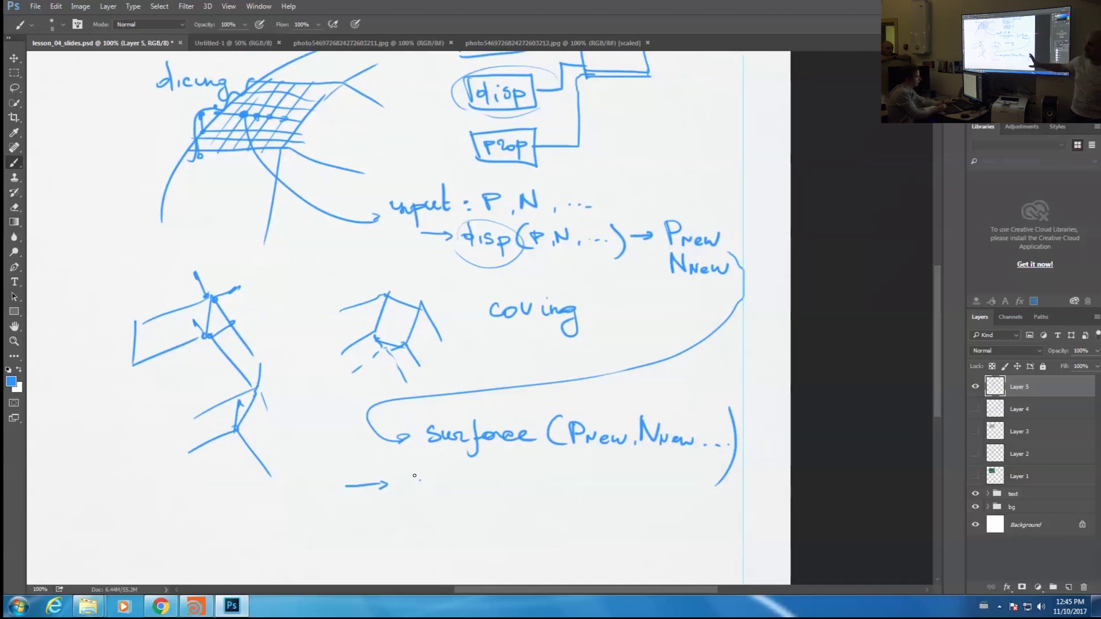
{"action": "left_click_drag", "start_coordinate": [420, 480], "coordinate": [421, 492]}
{"action": "left_click_drag", "start_coordinate": [433, 476], "coordinate": [435, 493]}
{"action": "mouse_move", "coordinate": [450, 492]}
{"action": "left_mouse_down"}
{"action": "mouse_move", "coordinate": [548, 475]}
{"action": "mouse_move", "coordinate": [561, 500]}
{"action": "mouse_move", "coordinate": [596, 495]}
{"action": "left_mouse_up"}
{"action": "left_click", "coordinate": [510, 494]}
{"action": "left_click_drag", "start_coordinate": [609, 485], "coordinate": [616, 494]}
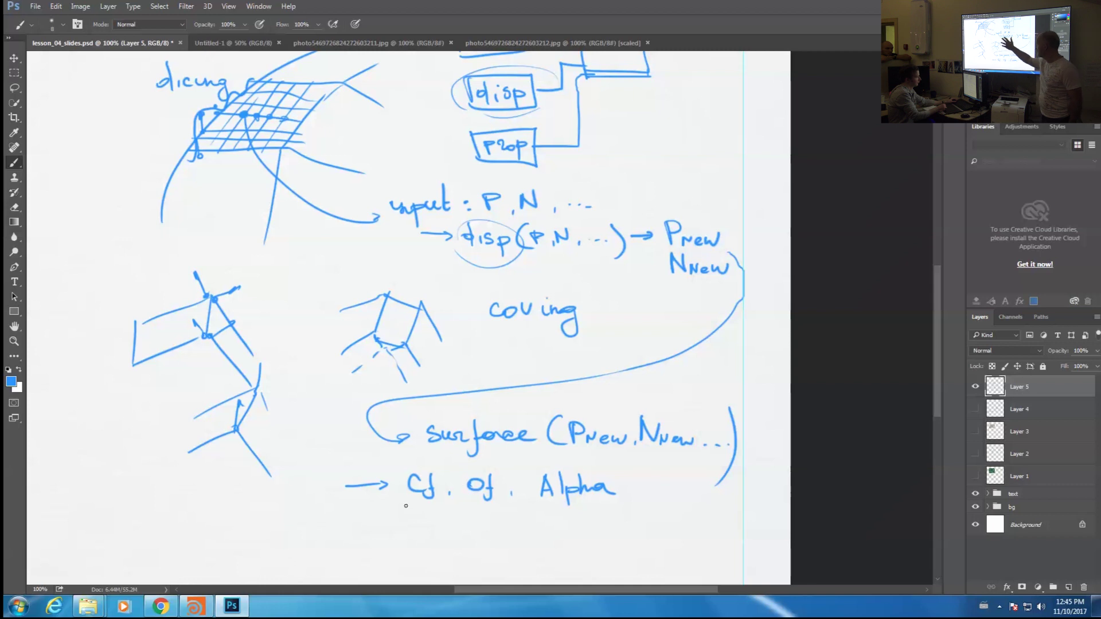
Write "var" below "coving" and add emphasis strokes over "surface" and "Of"
{"action": "scroll", "coordinate": [616, 389], "scroll_direction": "up", "scroll_amount": 3}
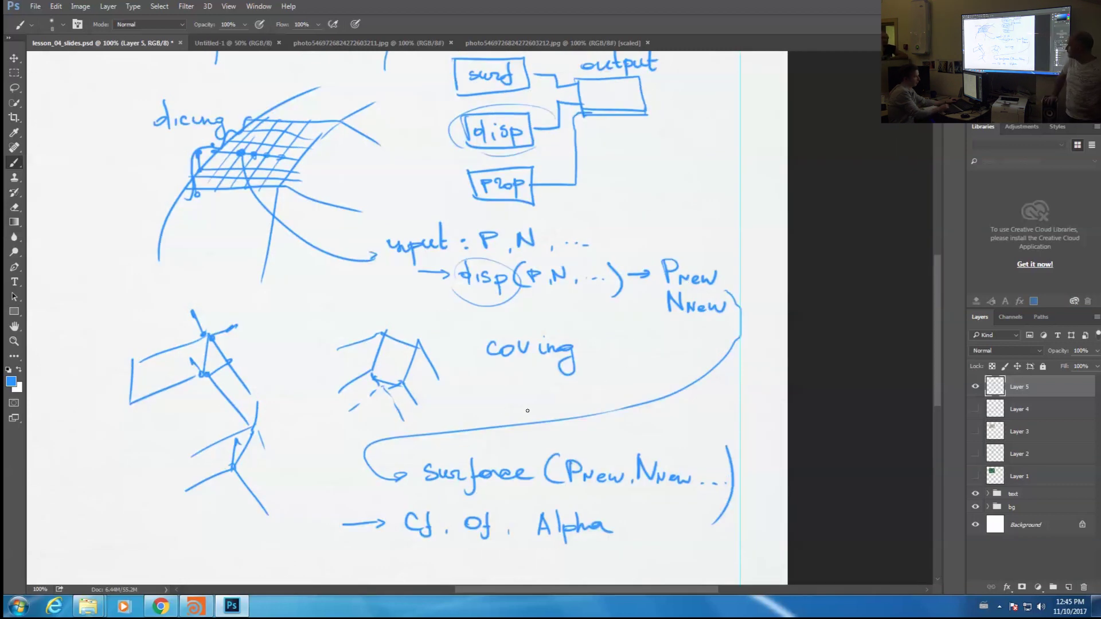
{"action": "left_click_drag", "start_coordinate": [518, 406], "coordinate": [570, 405]}
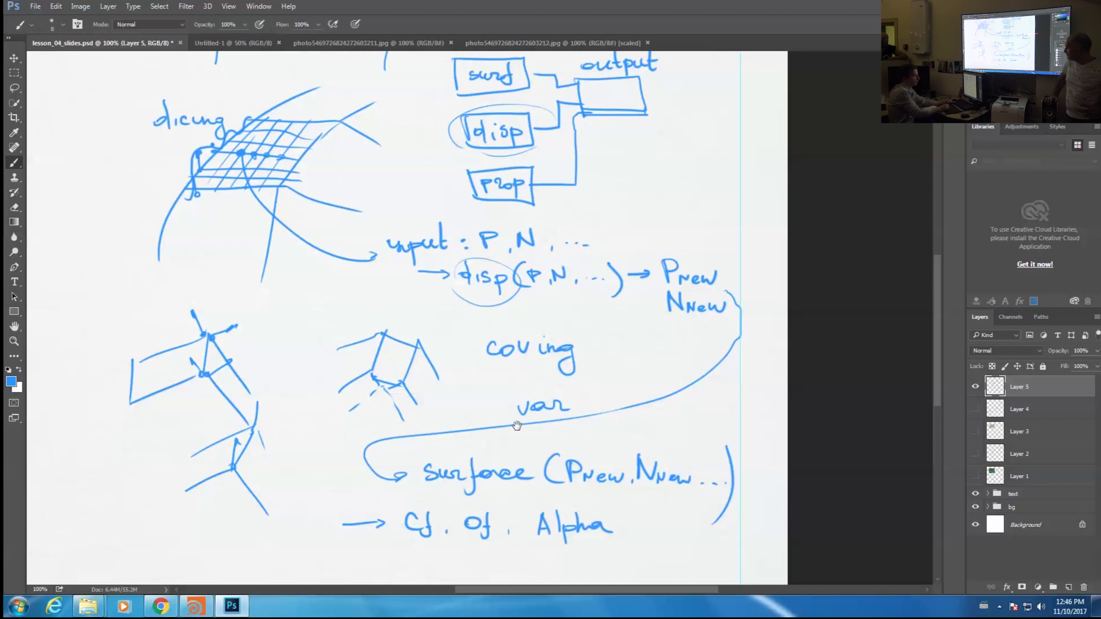
{"action": "scroll", "coordinate": [513, 389], "scroll_direction": "down", "scroll_amount": 2}
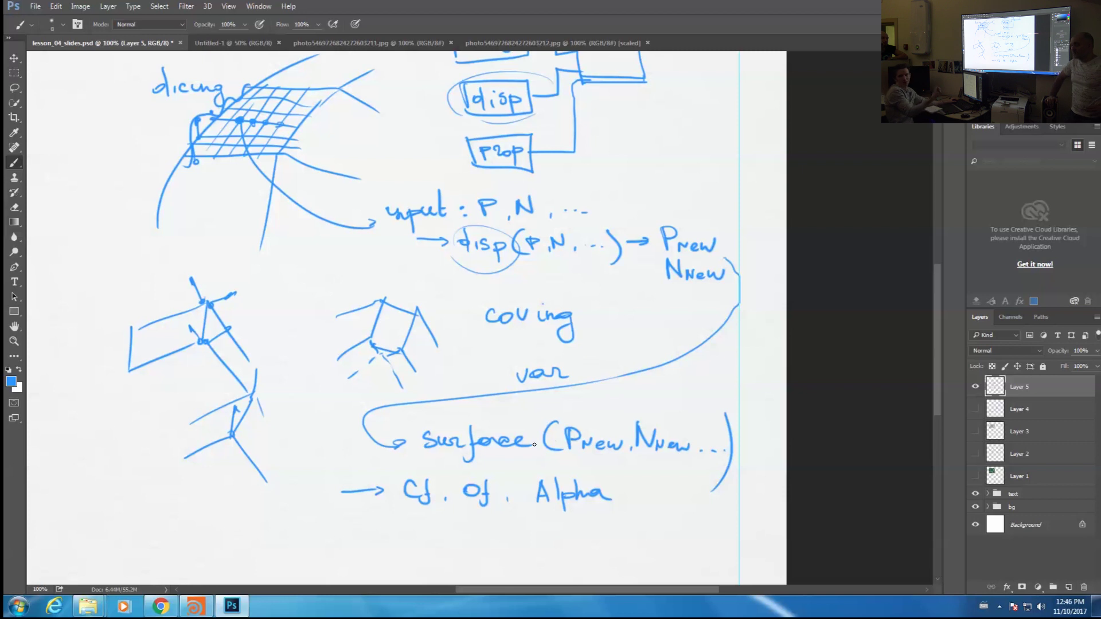
{"action": "left_click_drag", "start_coordinate": [430, 413], "coordinate": [543, 435]}
{"action": "left_click_drag", "start_coordinate": [459, 484], "coordinate": [485, 482]}
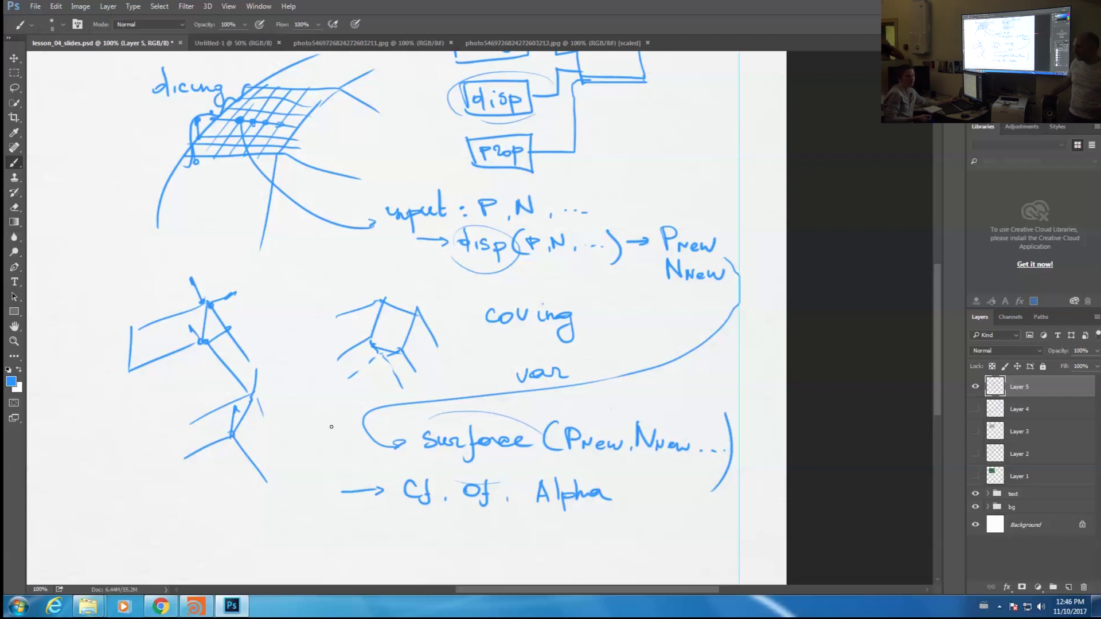
{"action": "left_click_drag", "start_coordinate": [600, 408], "coordinate": [591, 429]}
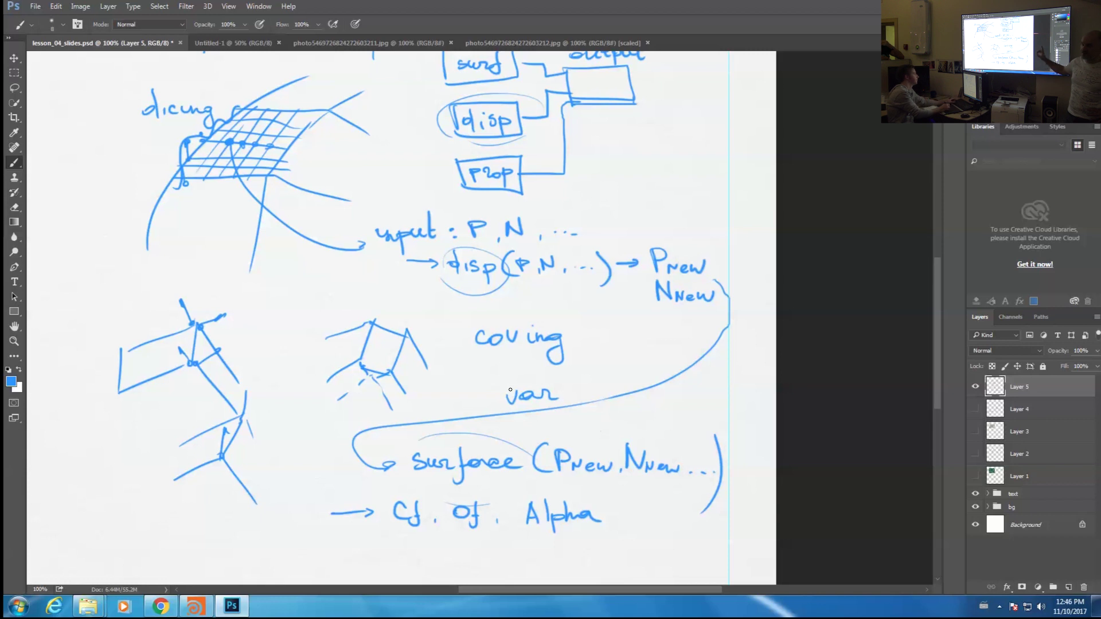
{"action": "left_click_drag", "start_coordinate": [444, 342], "coordinate": [460, 359]}
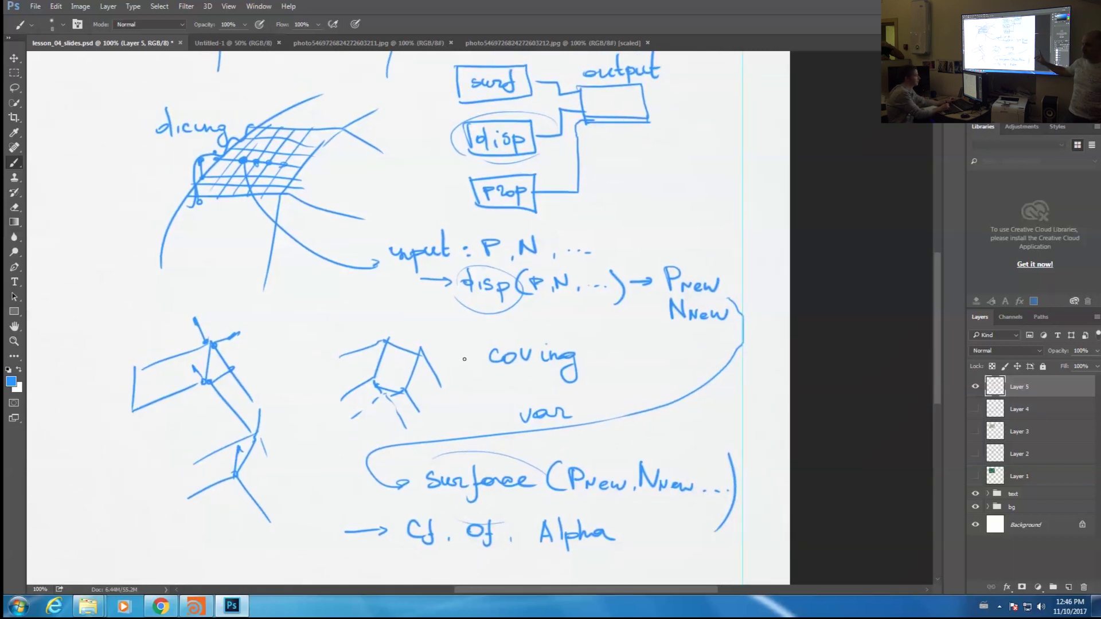
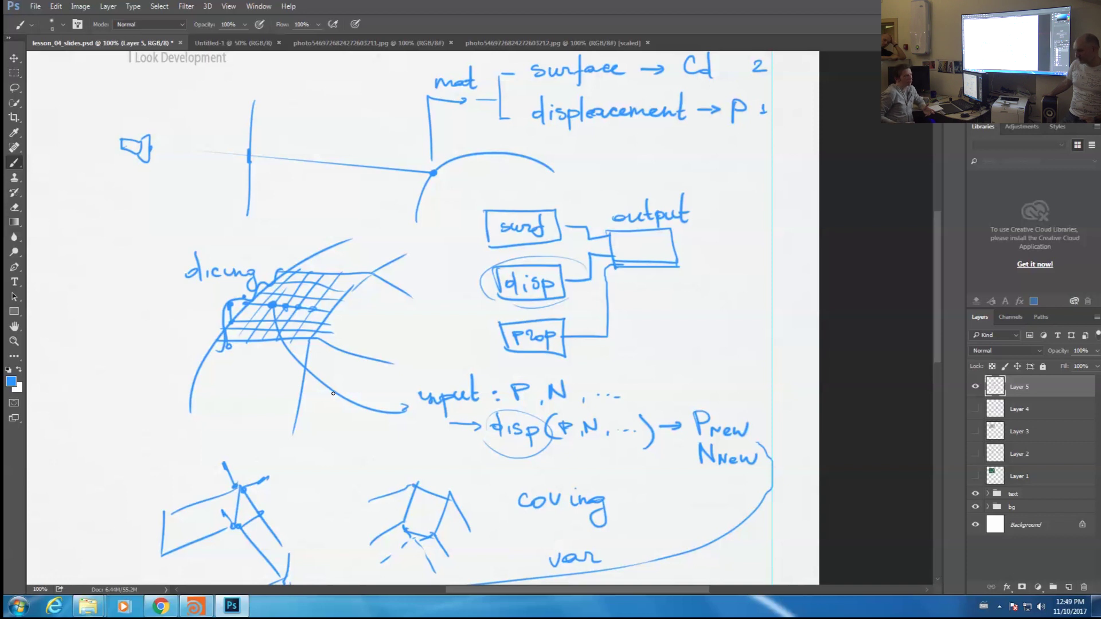
Switch to Houdini and examine the pointvop2 network of grid1, including its geometry output inputs
{"action": "key", "text": "alt+Tab"}
{"action": "middle_click_drag", "start_coordinate": [887, 427], "coordinate": [882, 457]}
{"action": "right_click_drag", "start_coordinate": [882, 457], "coordinate": [895, 445]}
{"action": "left_click_drag", "start_coordinate": [897, 342], "coordinate": [814, 493]}
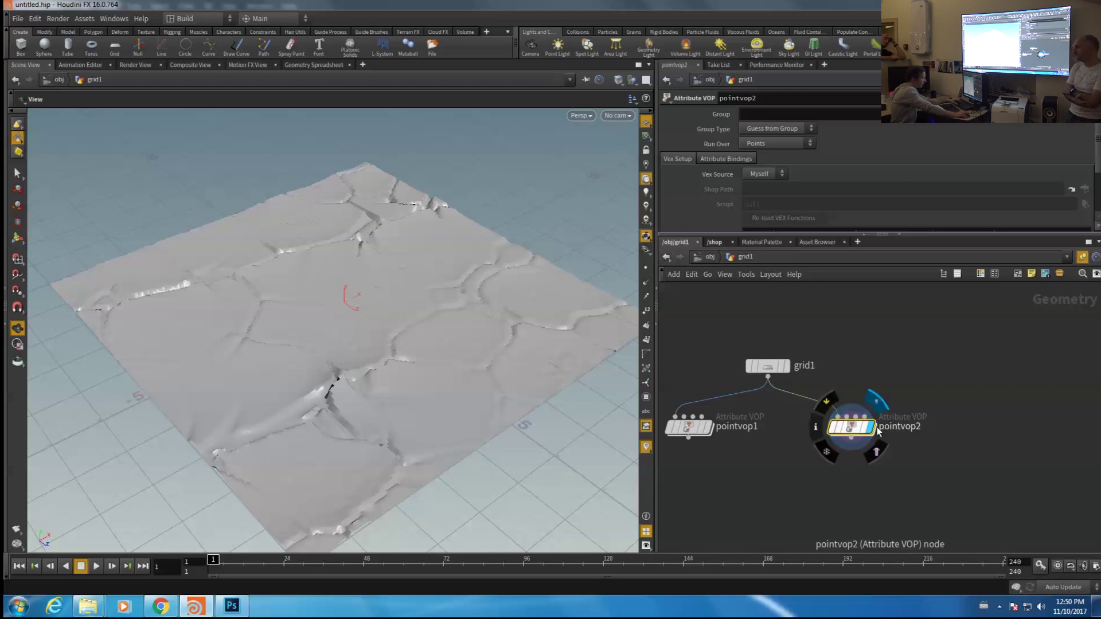
{"action": "middle_click_drag", "start_coordinate": [842, 472], "coordinate": [841, 461]}
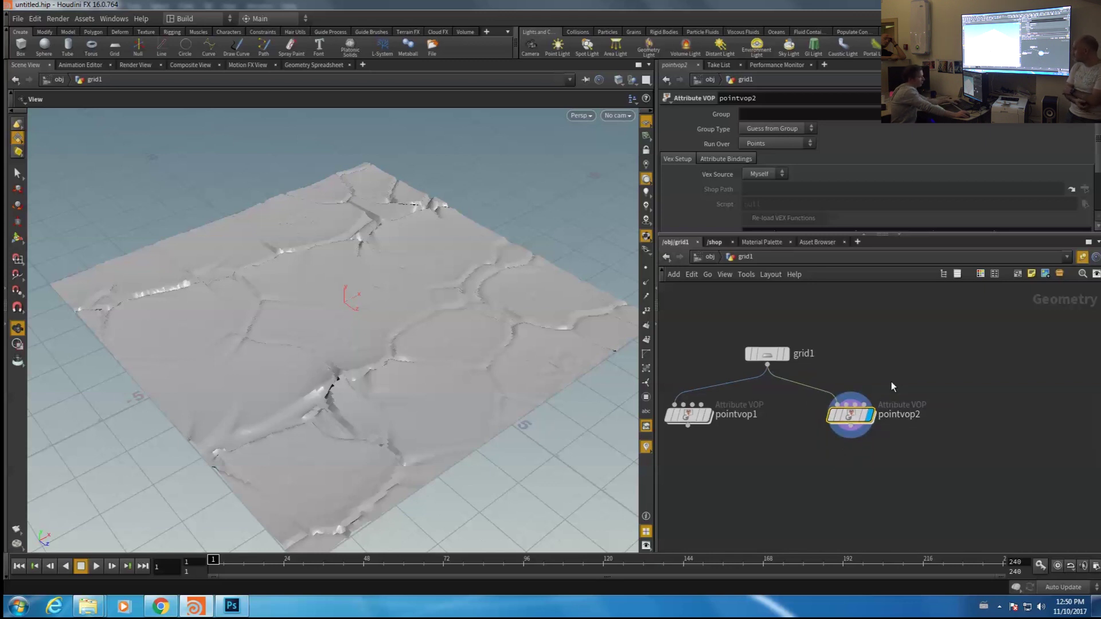
{"action": "double_click", "coordinate": [850, 417]}
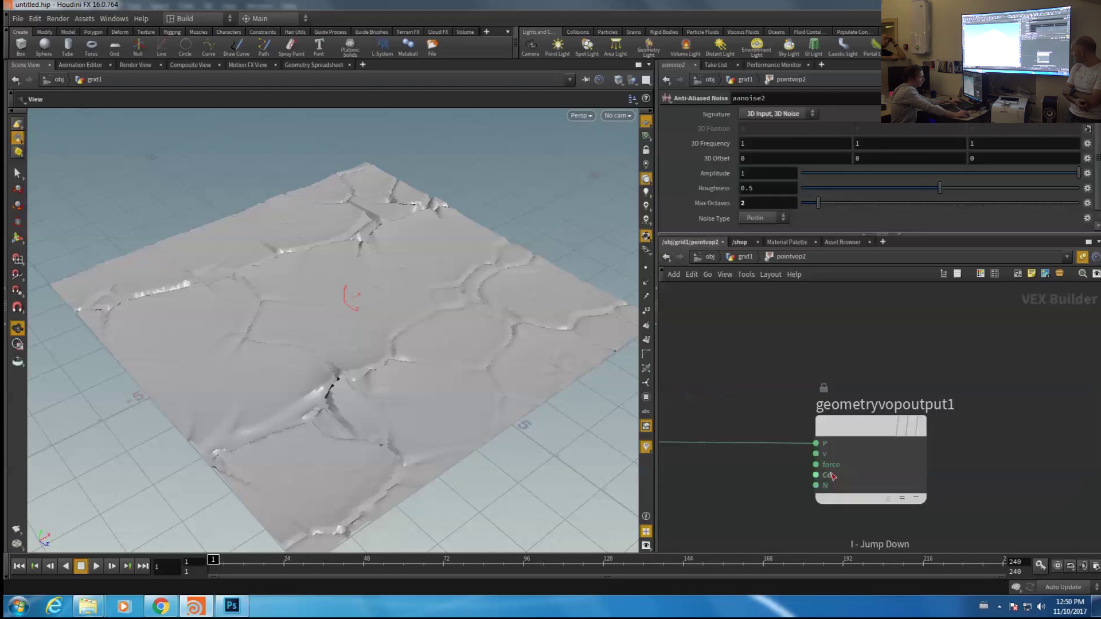
{"action": "right_click_drag", "start_coordinate": [782, 487], "coordinate": [720, 509]}
{"action": "middle_click_drag", "start_coordinate": [720, 509], "coordinate": [975, 458]}
{"action": "scroll", "coordinate": [880, 400], "scroll_direction": "down", "scroll_amount": 5}
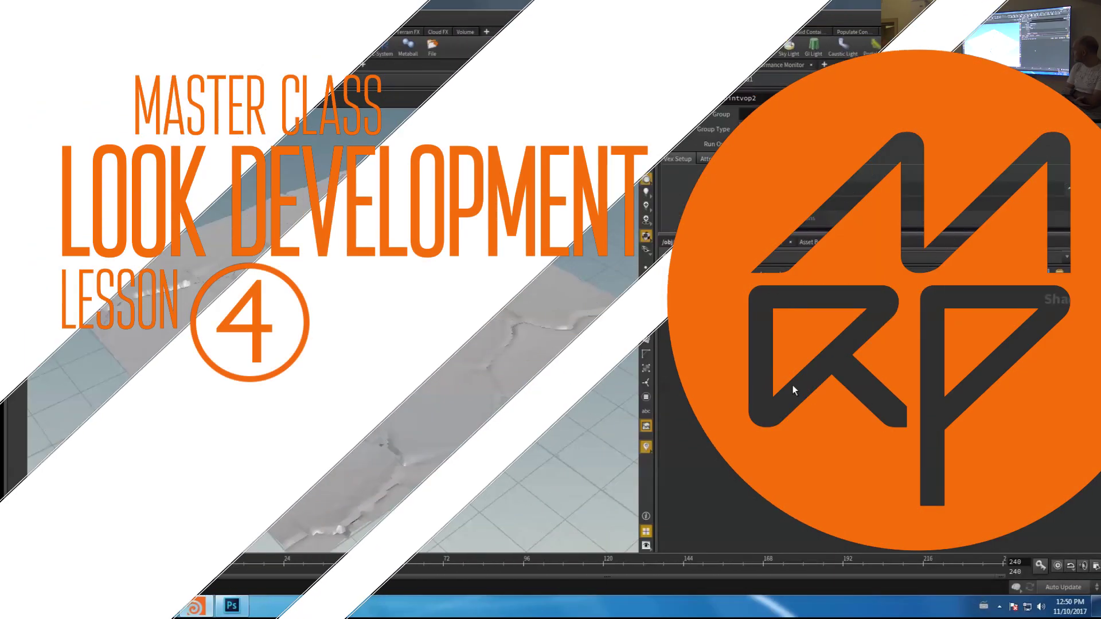
Switch to Photoshop to review the surface and displacement shader diagram, and return to Houdini
{"action": "left_click", "coordinate": [230, 612]}
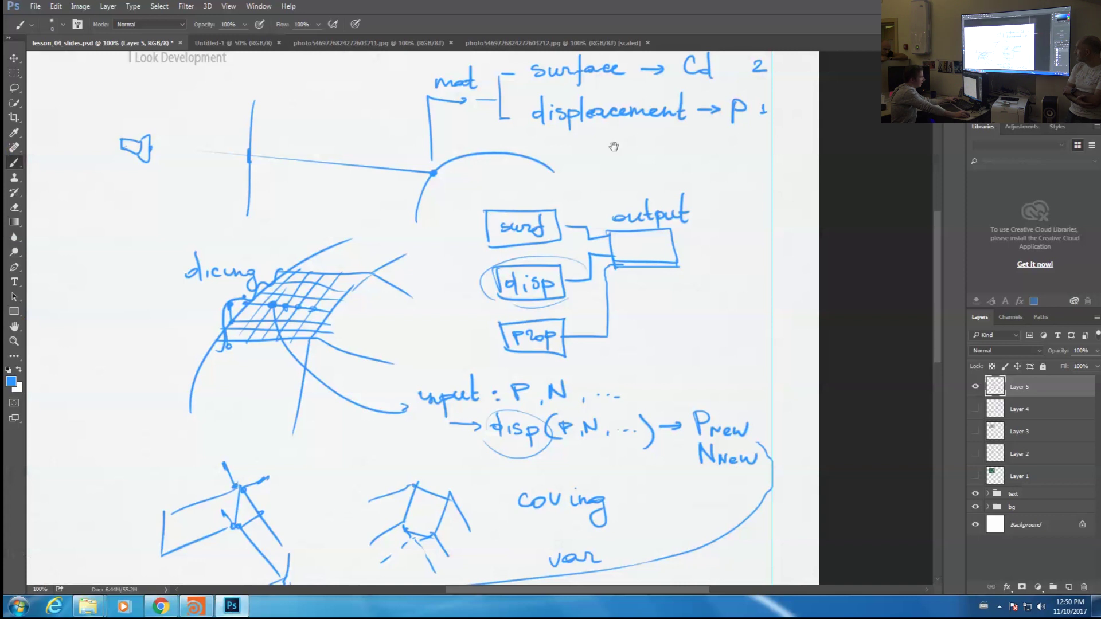
{"action": "left_click_drag", "start_coordinate": [614, 147], "coordinate": [585, 239]}
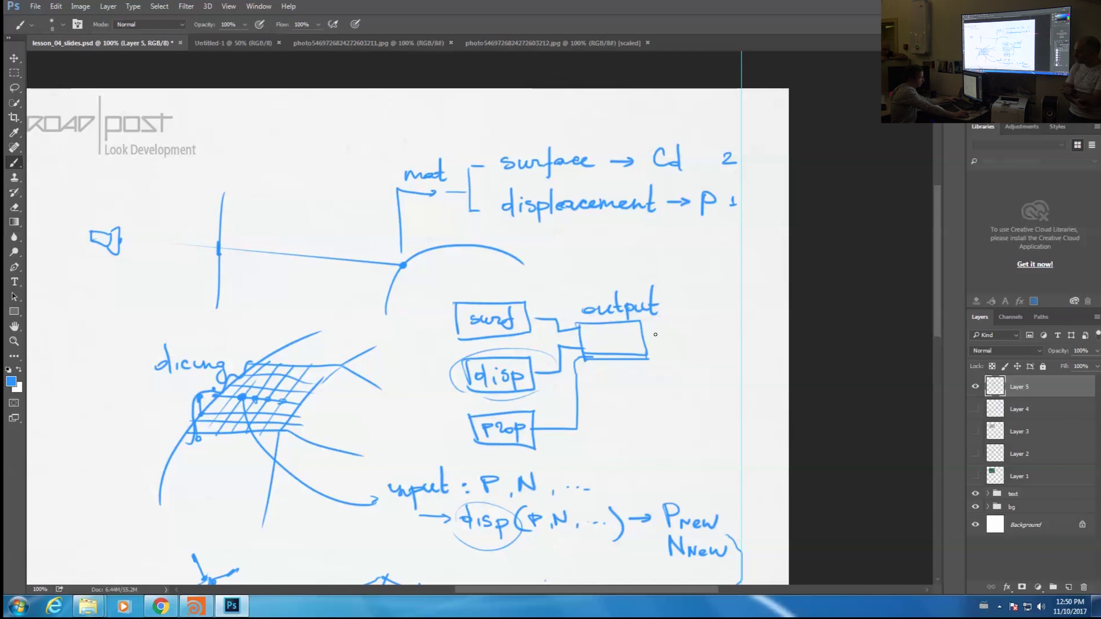
{"action": "left_click", "coordinate": [197, 608]}
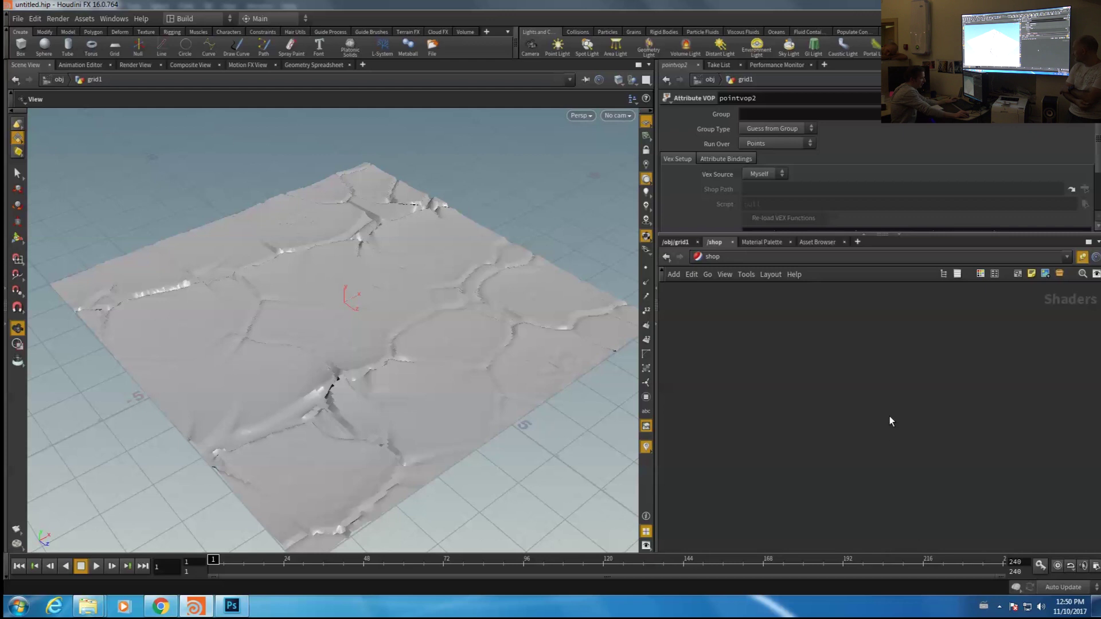
Add a Subnetwork to the /shop network and place a Surface Shader Builder inside it
{"action": "left_click", "coordinate": [842, 388]}
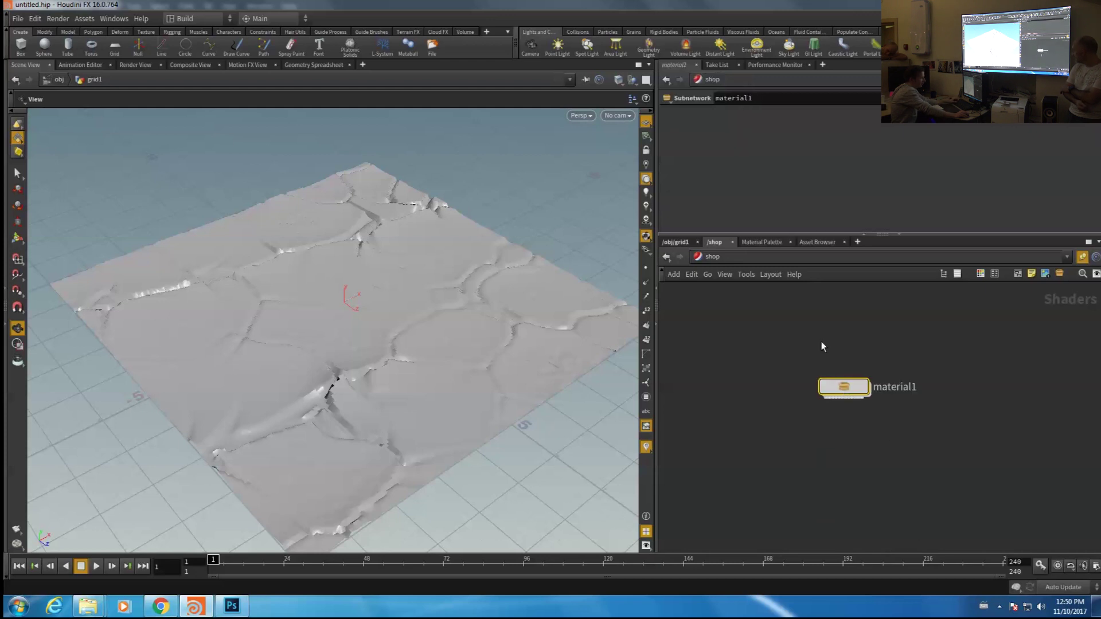
{"action": "double_click", "coordinate": [854, 391]}
{"action": "key", "text": "Tab"}
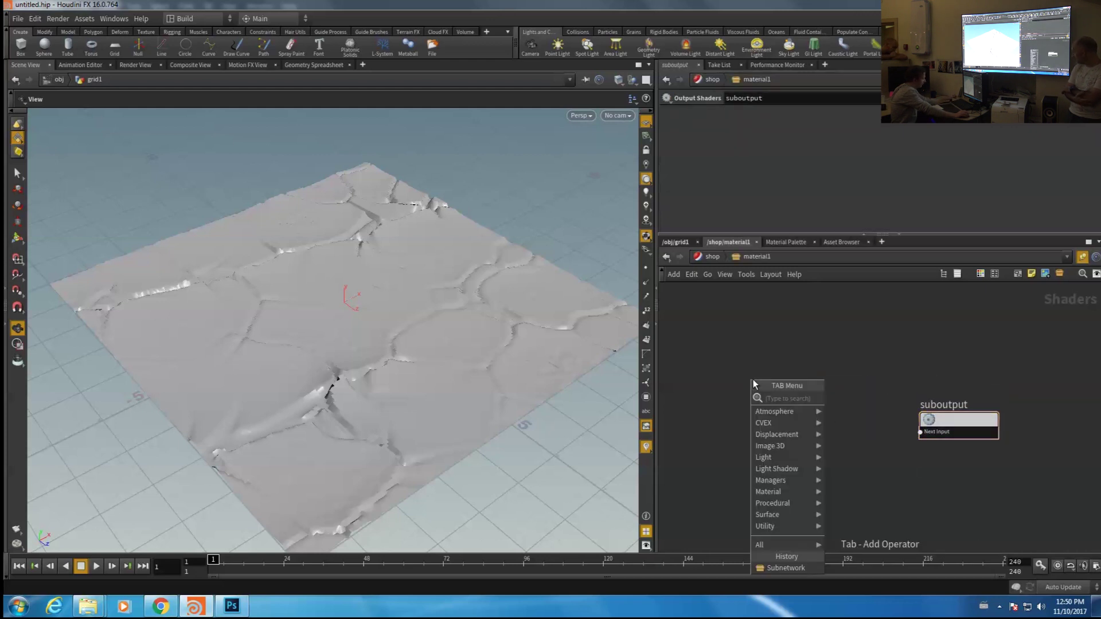
{"action": "type", "text": "su"}
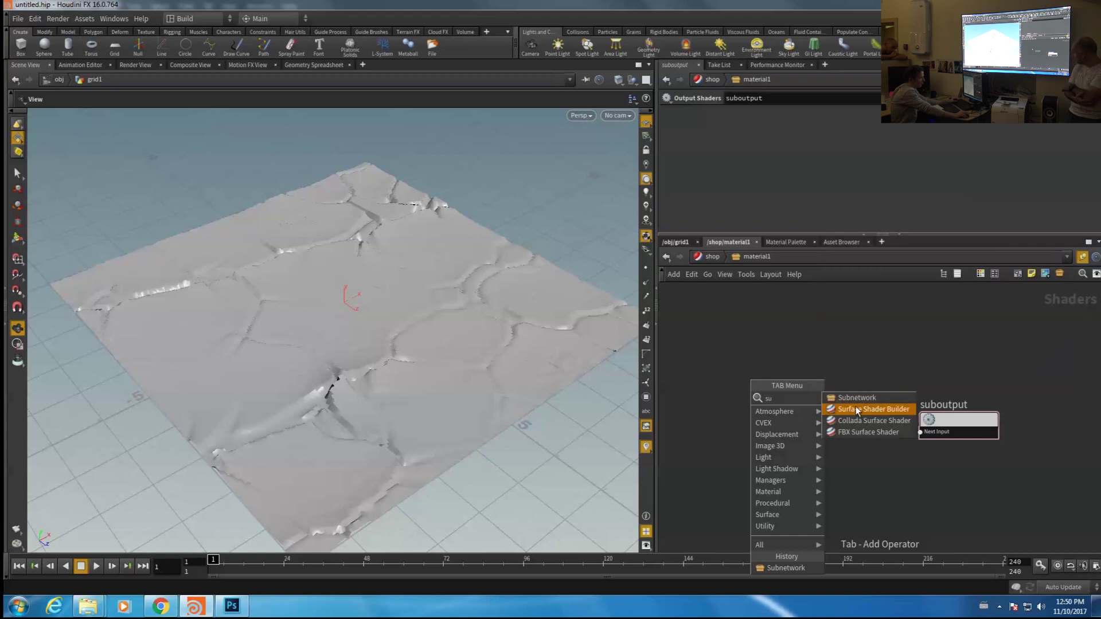
{"action": "left_click", "coordinate": [854, 408]}
{"action": "left_click", "coordinate": [779, 367]}
Add a Displacement Shader Builder below the surface shader in the material subnetwork
{"action": "key", "text": "Tab"}
{"action": "type", "text": "di"}
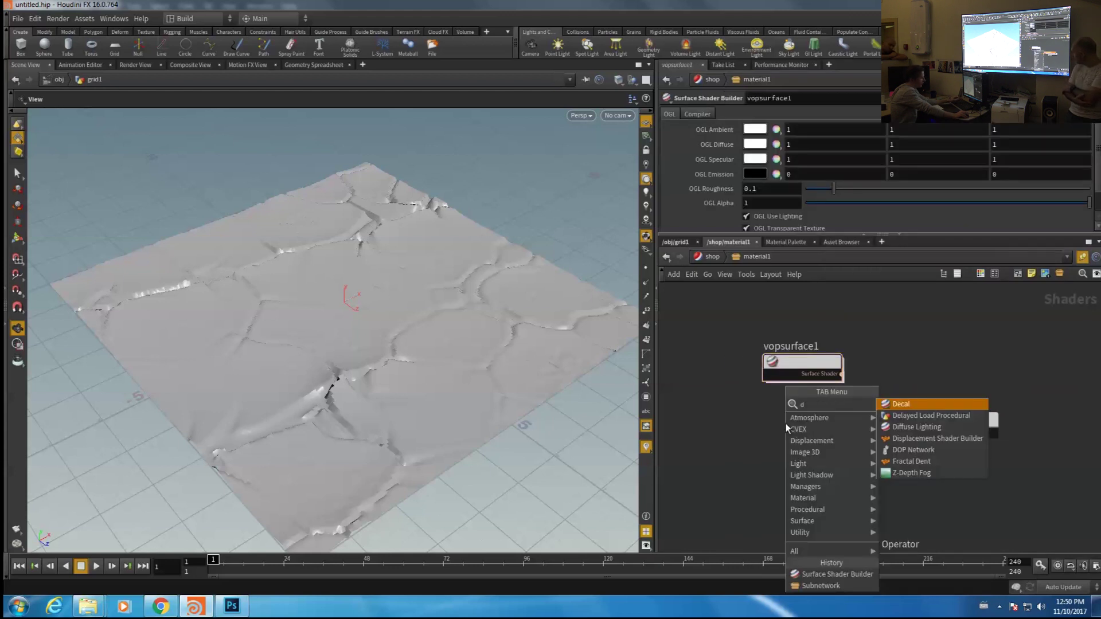
{"action": "key", "text": "Down"}
{"action": "key", "text": "Return"}
{"action": "left_click", "coordinate": [801, 450]}
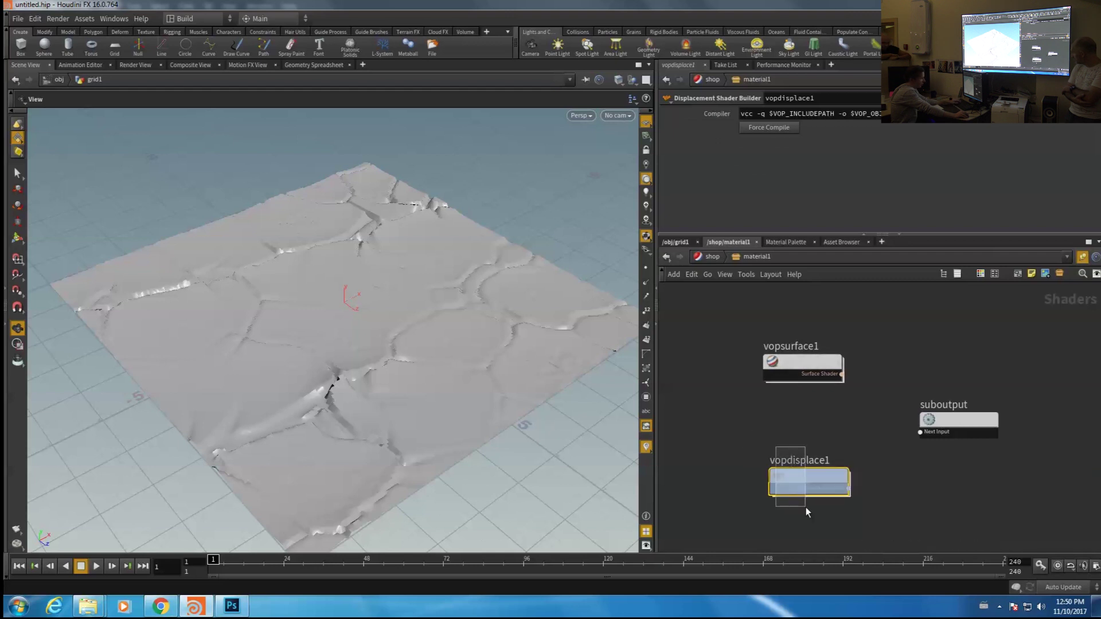
{"action": "key", "text": "i"}
{"action": "key", "text": "u"}
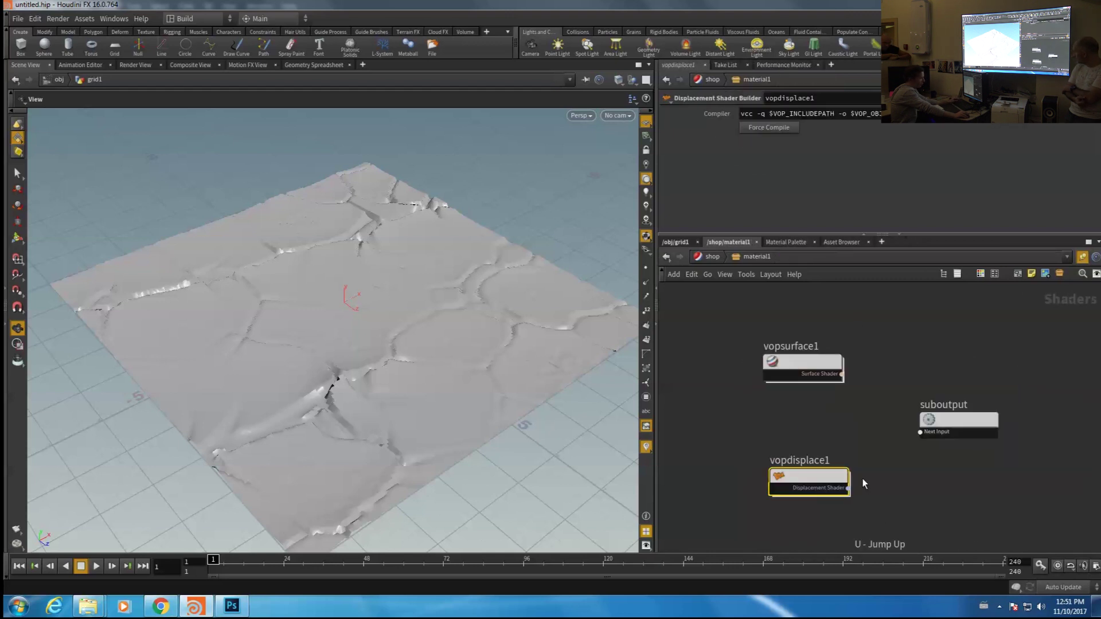
Connect the displacement shader's output to the subnetwork's suboutput node
{"action": "left_click", "coordinate": [841, 401]}
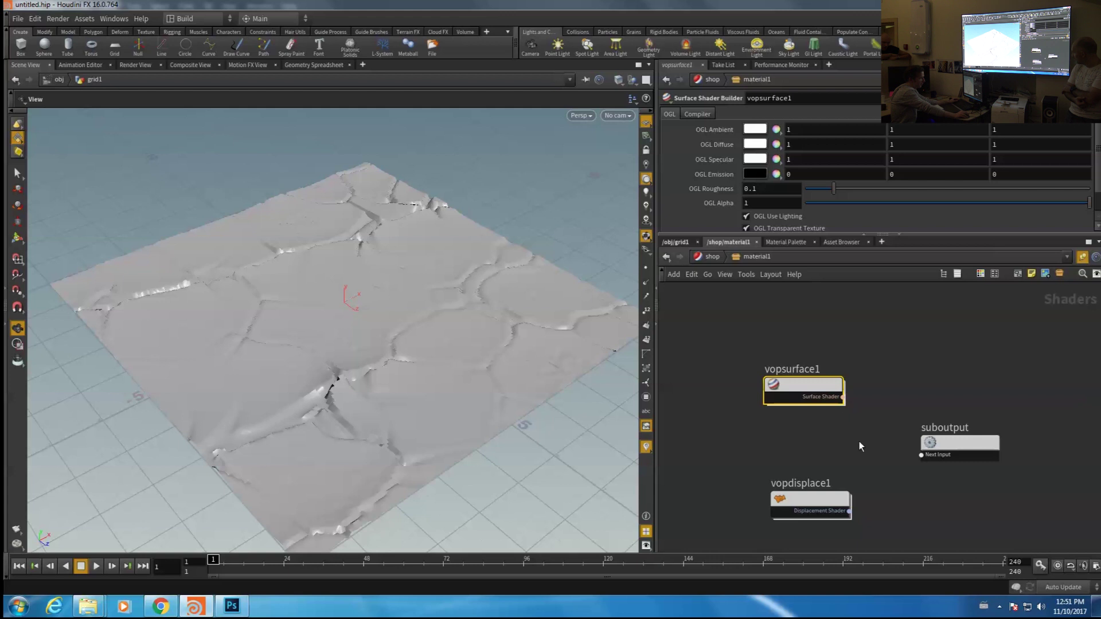
{"action": "left_click", "coordinate": [849, 511]}
{"action": "left_click", "coordinate": [918, 456]}
{"action": "left_click_drag", "start_coordinate": [955, 432], "coordinate": [956, 435]}
{"action": "middle_click_drag", "start_coordinate": [839, 463], "coordinate": [842, 421]}
{"action": "left_click", "coordinate": [819, 459]}
{"action": "middle_click_drag", "start_coordinate": [816, 491], "coordinate": [821, 466]}
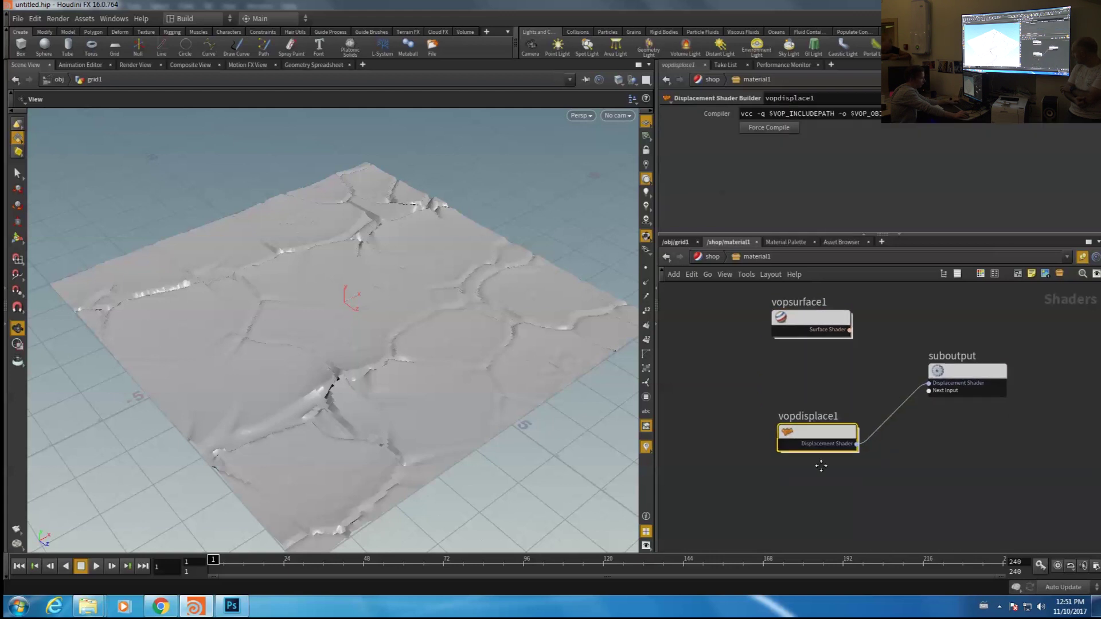
Open the displacement shader's network, move its output node well away from the global variables node, and examine both nodes' connectors
{"action": "key", "text": "i"}
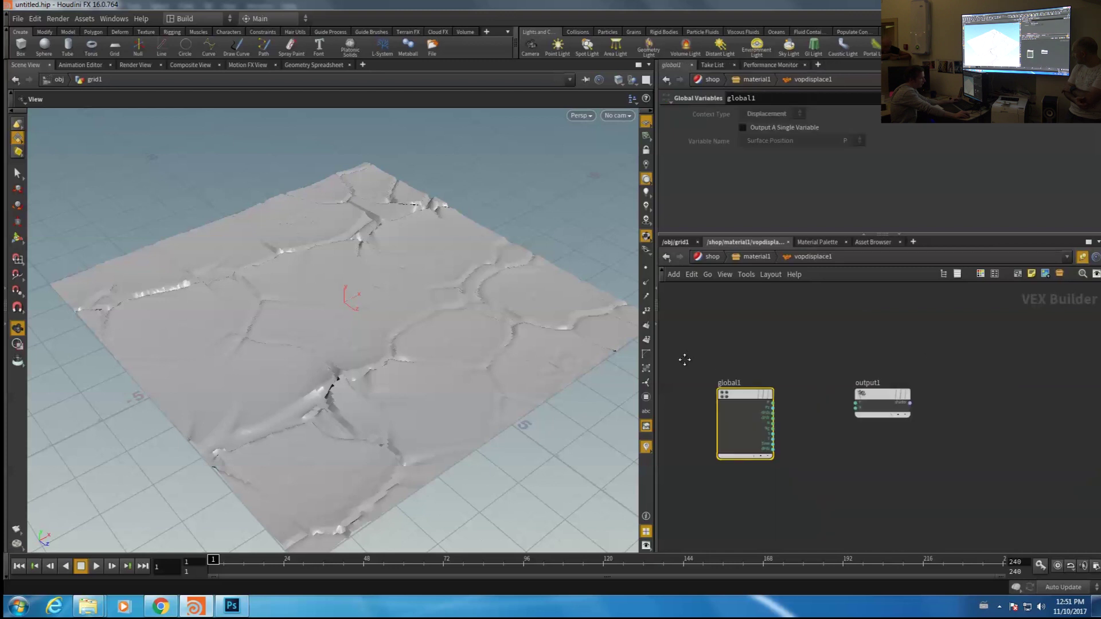
{"action": "left_click_drag", "start_coordinate": [864, 395], "coordinate": [963, 396]}
{"action": "left_click_drag", "start_coordinate": [732, 349], "coordinate": [763, 524]}
{"action": "scroll", "coordinate": [844, 488], "scroll_direction": "up", "scroll_amount": 1}
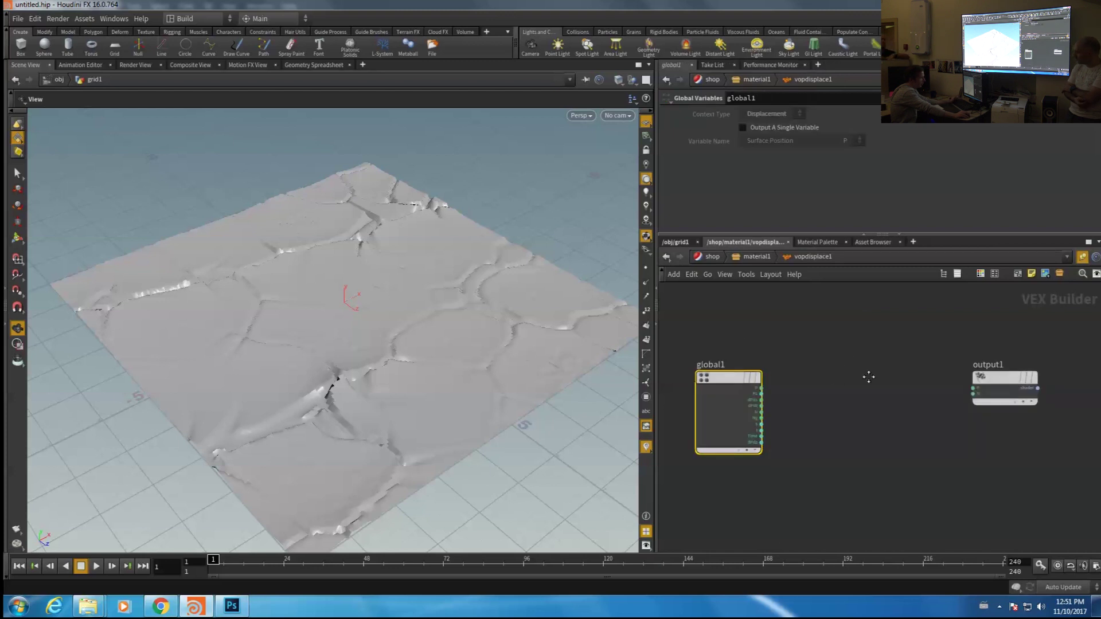
{"action": "middle_click_drag", "start_coordinate": [869, 364], "coordinate": [869, 381]}
{"action": "left_click", "coordinate": [1001, 397]}
{"action": "scroll", "coordinate": [976, 479], "scroll_direction": "down", "scroll_amount": 1}
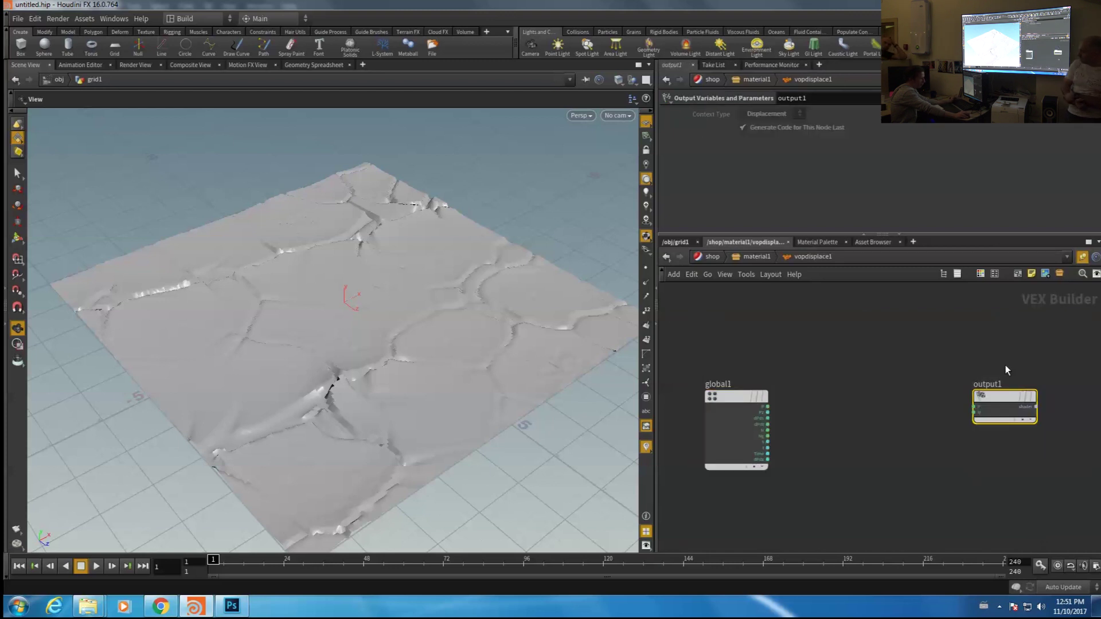
{"action": "scroll", "coordinate": [838, 454], "scroll_direction": "up", "scroll_amount": 2}
{"action": "middle_click_drag", "start_coordinate": [825, 434], "coordinate": [887, 419]}
{"action": "left_click_drag", "start_coordinate": [756, 314], "coordinate": [806, 427]}
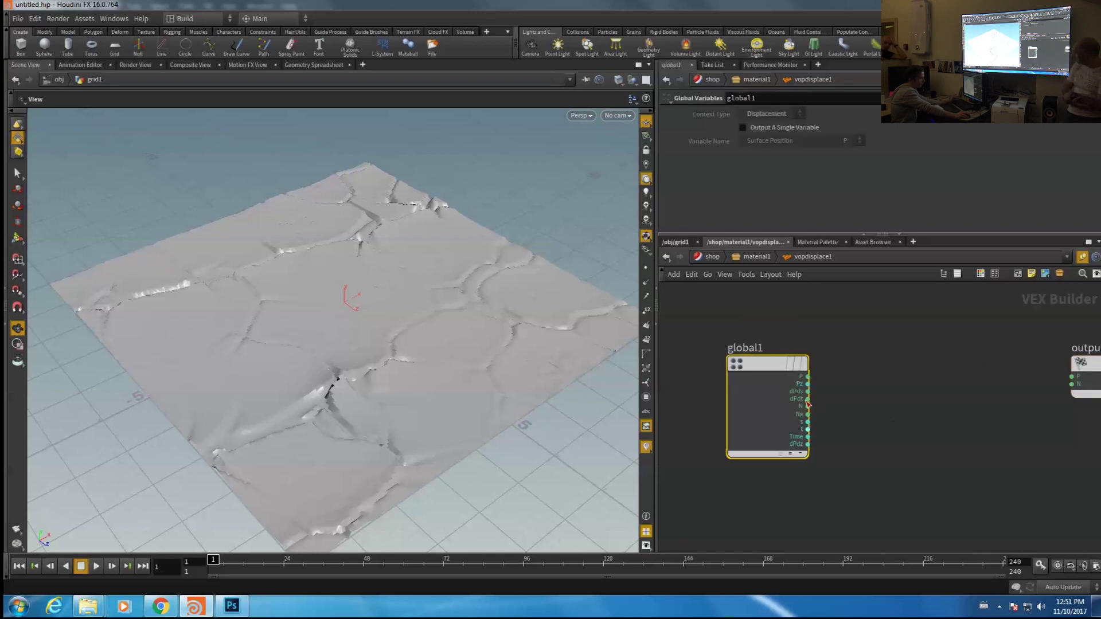
{"action": "scroll", "coordinate": [817, 405], "scroll_direction": "up", "scroll_amount": 2}
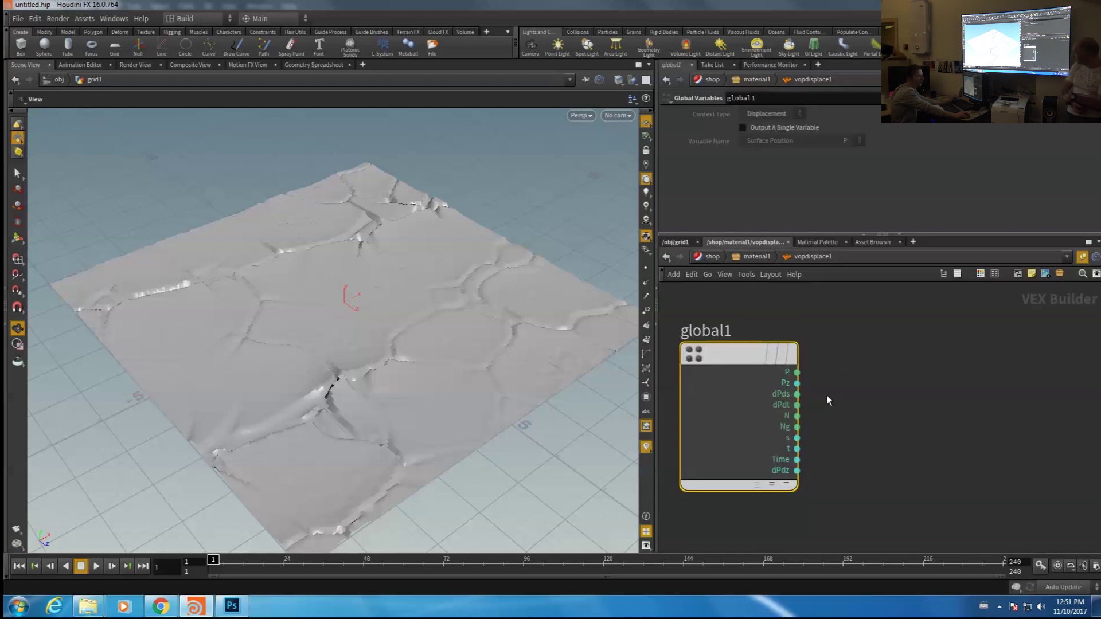
Copy all 27 nodes between the global variables and output nodes in grid1's pointvop2 network
{"action": "key", "text": "u"}
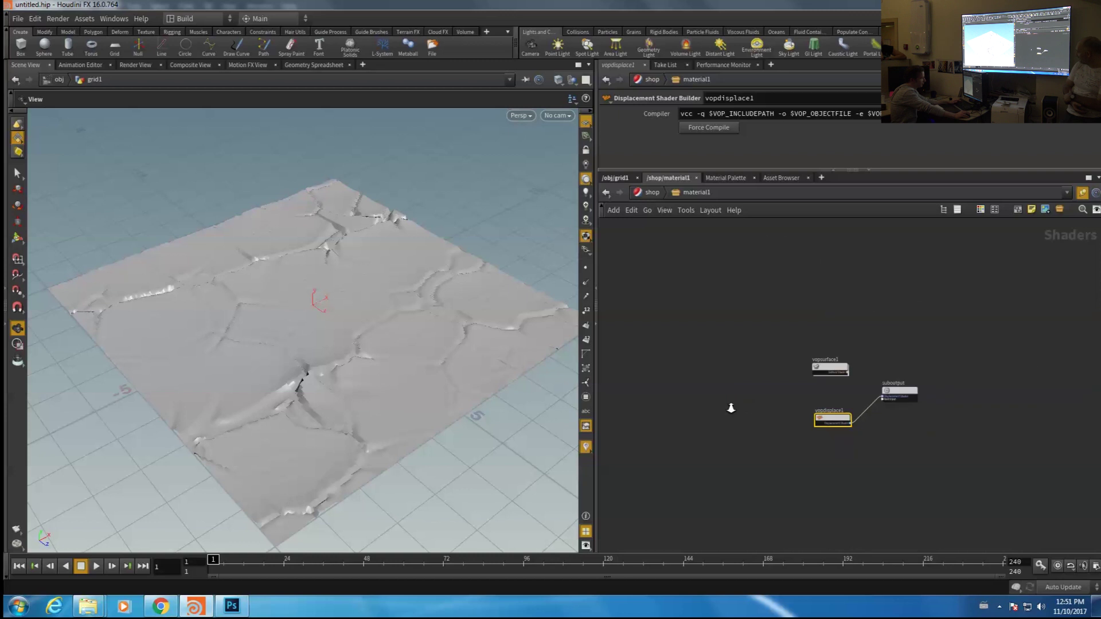
{"action": "key", "text": "u"}
{"action": "key", "text": "i"}
{"action": "key", "text": "i"}
{"action": "left_click", "coordinate": [615, 178]}
{"action": "key", "text": "i"}
{"action": "left_click_drag", "start_coordinate": [733, 270], "coordinate": [1060, 497]}
{"action": "scroll", "coordinate": [997, 512], "scroll_direction": "up", "scroll_amount": 2}
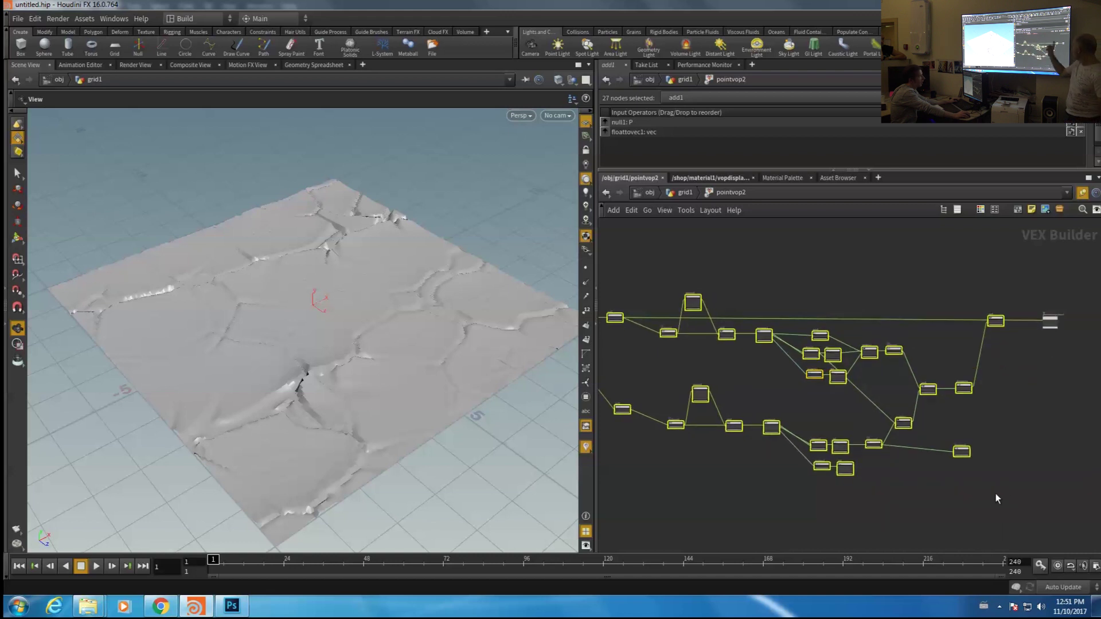
{"action": "scroll", "coordinate": [814, 396], "scroll_direction": "down", "scroll_amount": 2}
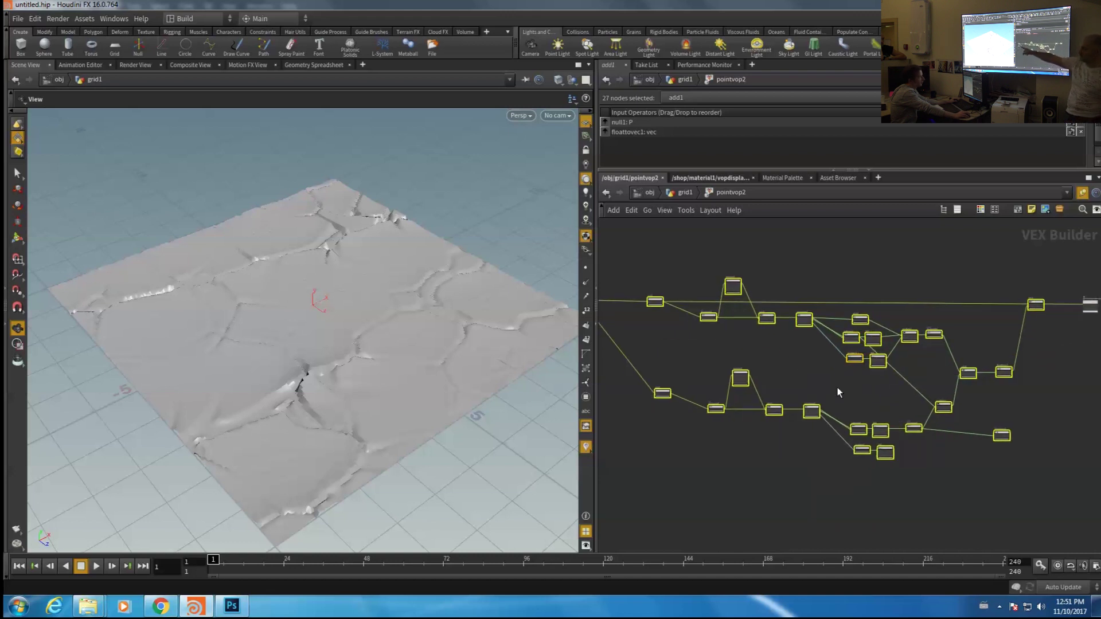
{"action": "key", "text": "ctrl+c"}
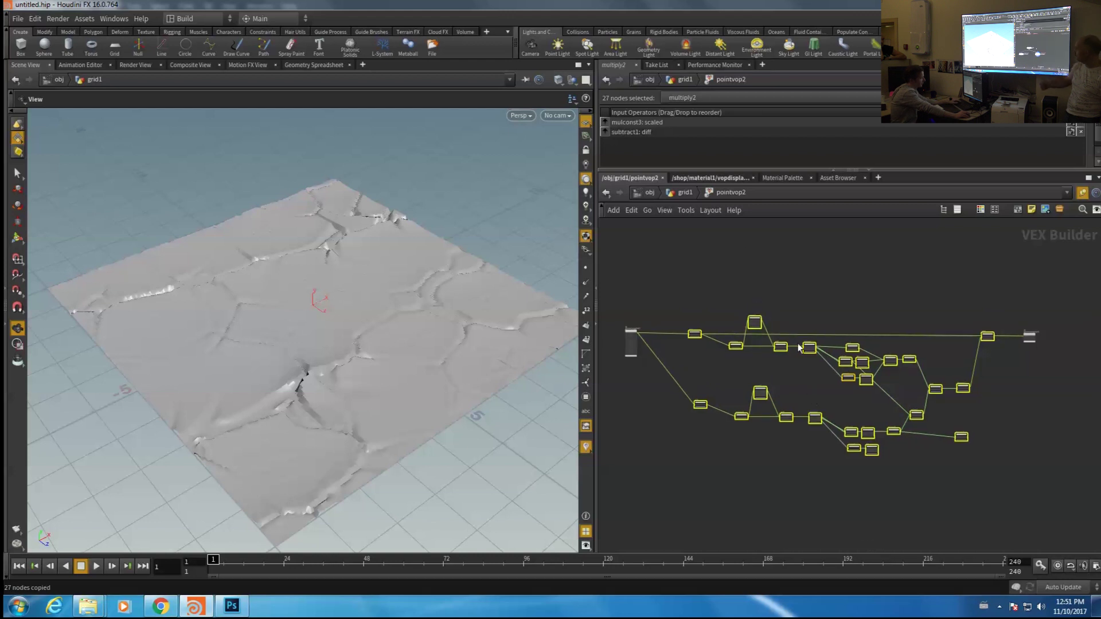
Paste the copied node network into the displacement shader's network
{"action": "left_click", "coordinate": [711, 177]}
{"action": "middle_click_drag", "start_coordinate": [852, 344], "coordinate": [794, 352]}
{"action": "scroll", "coordinate": [794, 352], "scroll_direction": "down", "scroll_amount": 4}
{"action": "left_click_drag", "start_coordinate": [595, 264], "coordinate": [376, 286]}
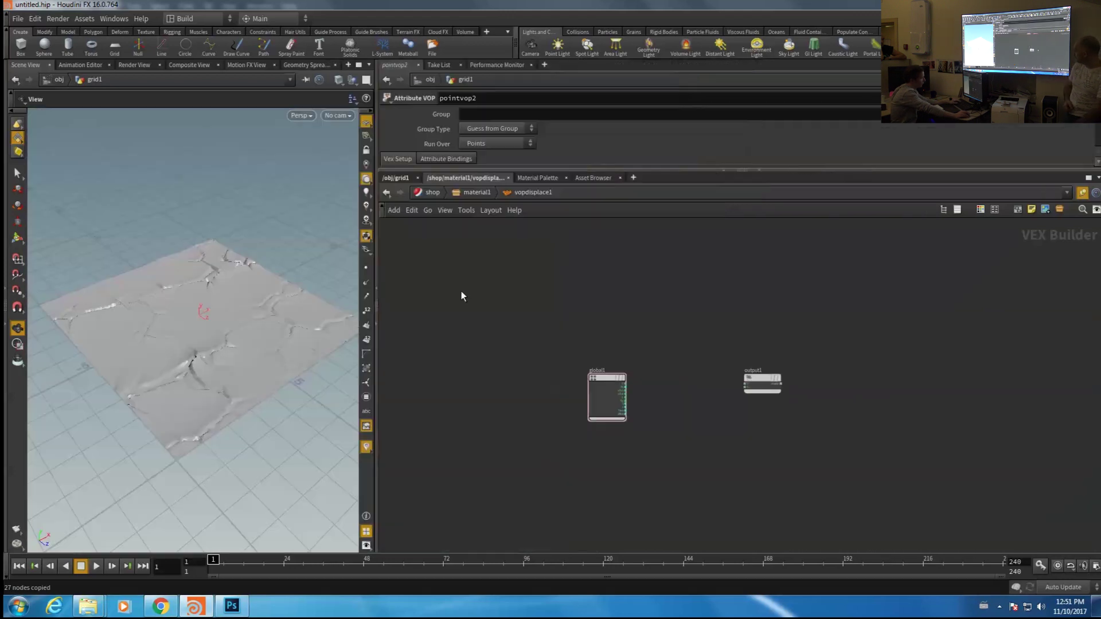
{"action": "key", "text": "ctrl+v"}
{"action": "scroll", "coordinate": [791, 366], "scroll_direction": "down", "scroll_amount": 3}
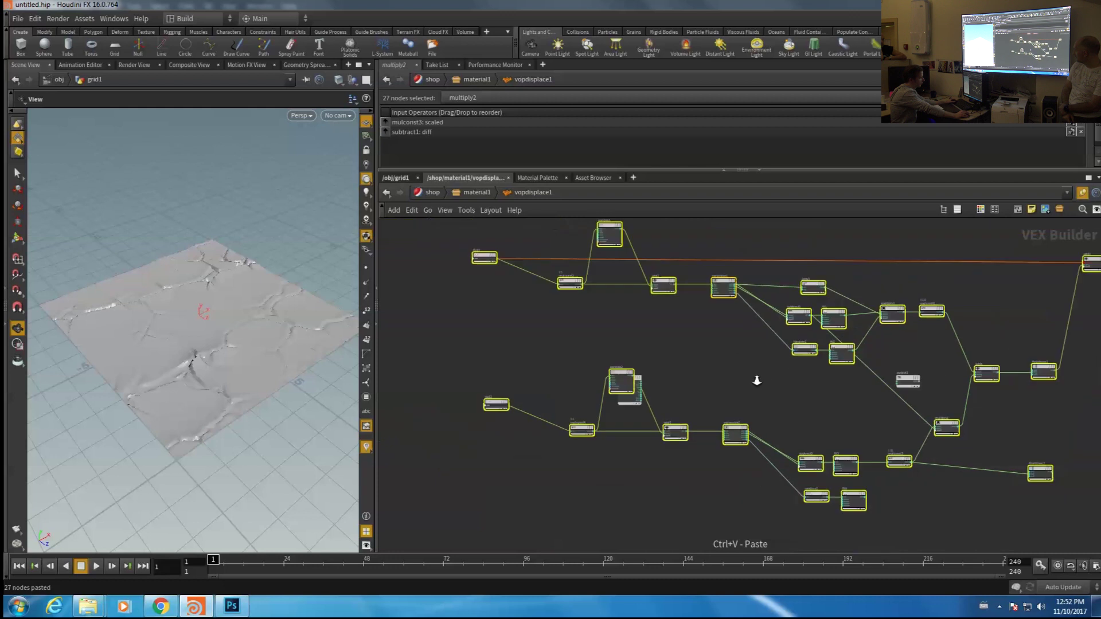
{"action": "right_click_drag", "start_coordinate": [750, 383], "coordinate": [760, 378]}
{"action": "left_click", "coordinate": [760, 376]}
Move the global variables node clear of the pasted nodes, to the start of the network
{"action": "right_click_drag", "start_coordinate": [586, 354], "coordinate": [668, 390]}
{"action": "left_click_drag", "start_coordinate": [673, 400], "coordinate": [419, 326]}
{"action": "middle_click_drag", "start_coordinate": [542, 336], "coordinate": [651, 430]}
{"action": "left_click_drag", "start_coordinate": [517, 406], "coordinate": [452, 331]}
{"action": "right_click_drag", "start_coordinate": [498, 320], "coordinate": [541, 297]}
Connect the global variables node's P output to the inputs of both null nodes
{"action": "left_click", "coordinate": [451, 352]}
{"action": "left_click", "coordinate": [649, 297]}
{"action": "scroll", "coordinate": [597, 384], "scroll_direction": "down", "scroll_amount": 3}
{"action": "left_click", "coordinate": [541, 355]}
{"action": "middle_click_drag", "start_coordinate": [647, 488], "coordinate": [627, 379]}
{"action": "scroll", "coordinate": [639, 433], "scroll_direction": "up", "scroll_amount": 3}
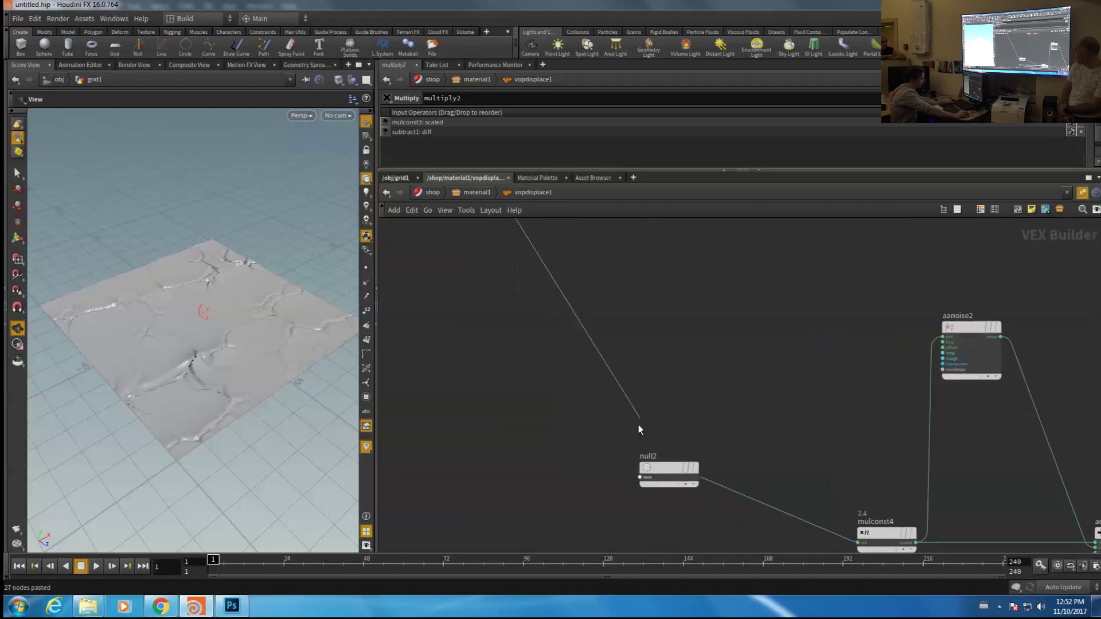
{"action": "left_click", "coordinate": [643, 482]}
Connect add1's sum to the P input of the displacement shader's output node
{"action": "scroll", "coordinate": [683, 344], "scroll_direction": "down", "scroll_amount": 5}
{"action": "middle_click_drag", "start_coordinate": [1067, 344], "coordinate": [875, 405]}
{"action": "scroll", "coordinate": [875, 405], "scroll_direction": "up", "scroll_amount": 5}
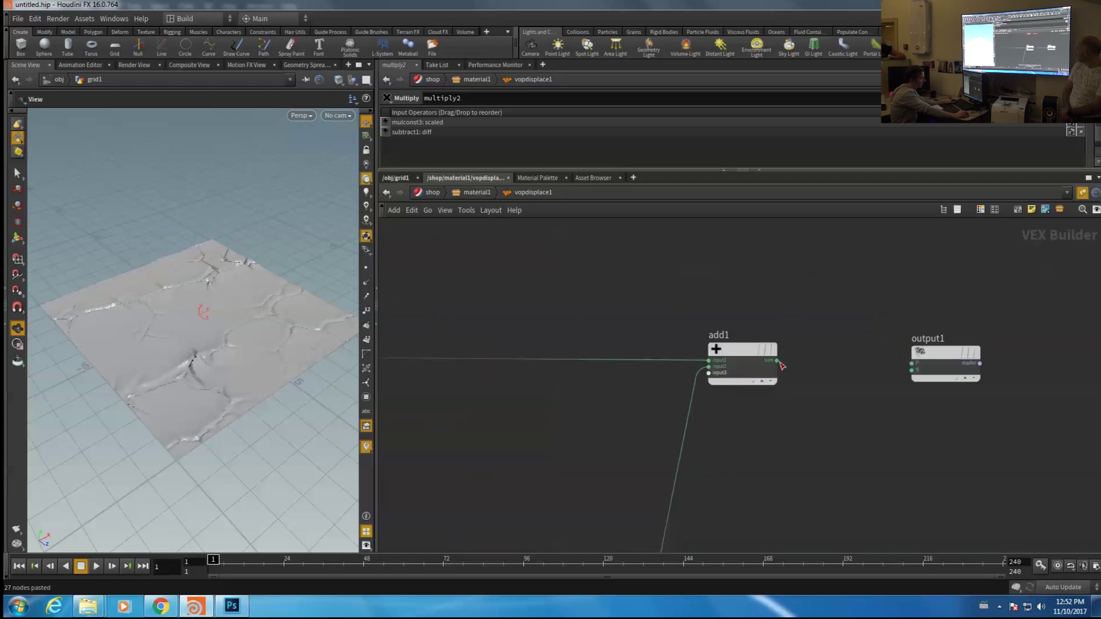
{"action": "left_click", "coordinate": [777, 361]}
{"action": "left_click", "coordinate": [912, 363]}
{"action": "scroll", "coordinate": [838, 435], "scroll_direction": "down", "scroll_amount": 2}
{"action": "scroll", "coordinate": [910, 410], "scroll_direction": "up", "scroll_amount": 1}
{"action": "scroll", "coordinate": [910, 410], "scroll_direction": "up", "scroll_amount": 2}
Add a Shading Normal node between add1 and the output node, just below the wire
{"action": "key", "text": "Tab"}
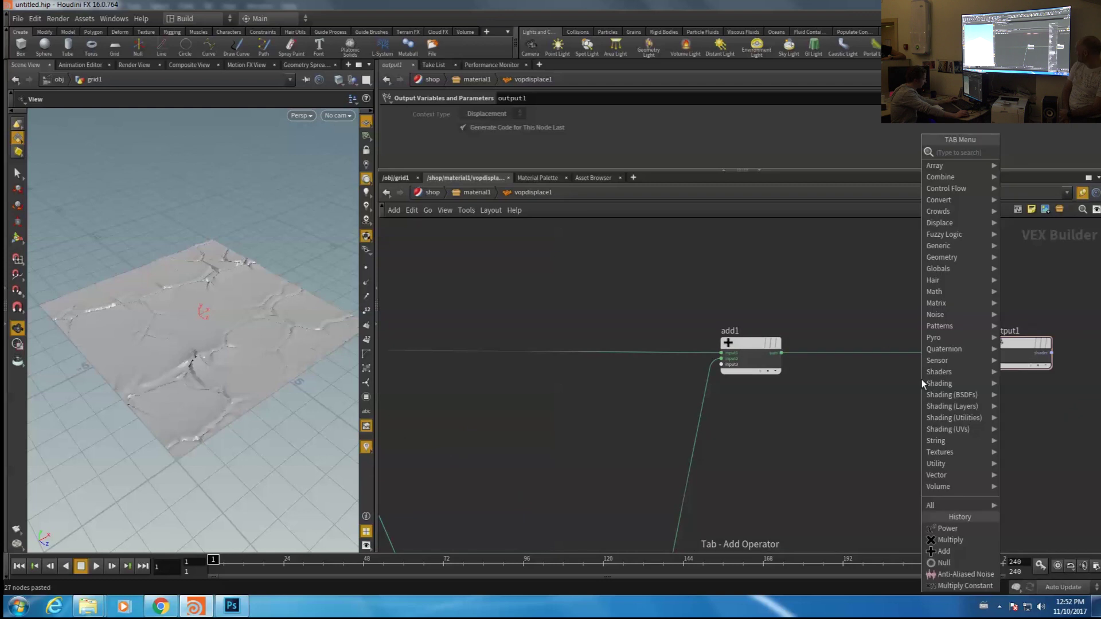
{"action": "type", "text": "sh"}
{"action": "key", "text": "Up"}
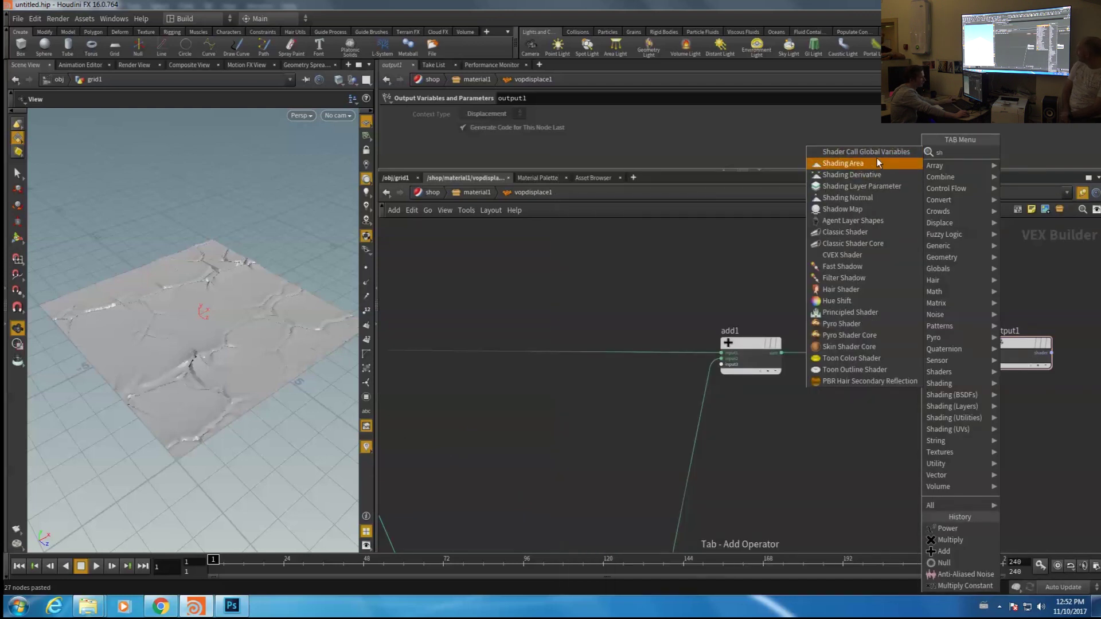
{"action": "left_click", "coordinate": [887, 195]}
{"action": "left_click", "coordinate": [890, 402]}
Connect add1's sum to the Shading Normal node's P input and draw a wire from its normal output
{"action": "left_click", "coordinate": [781, 353]}
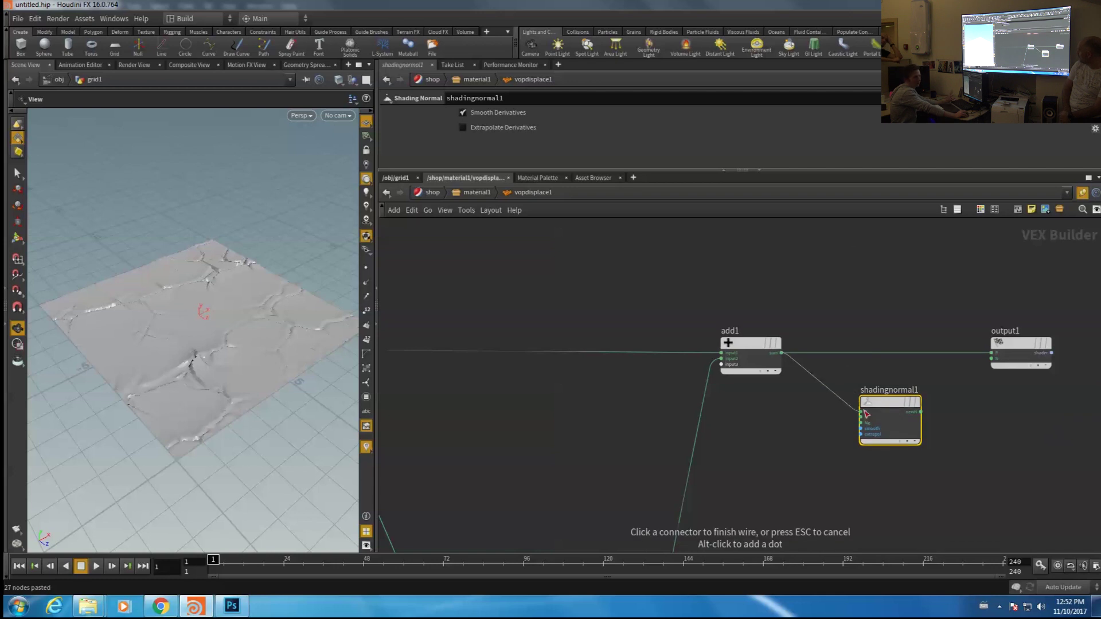
{"action": "left_click", "coordinate": [861, 412]}
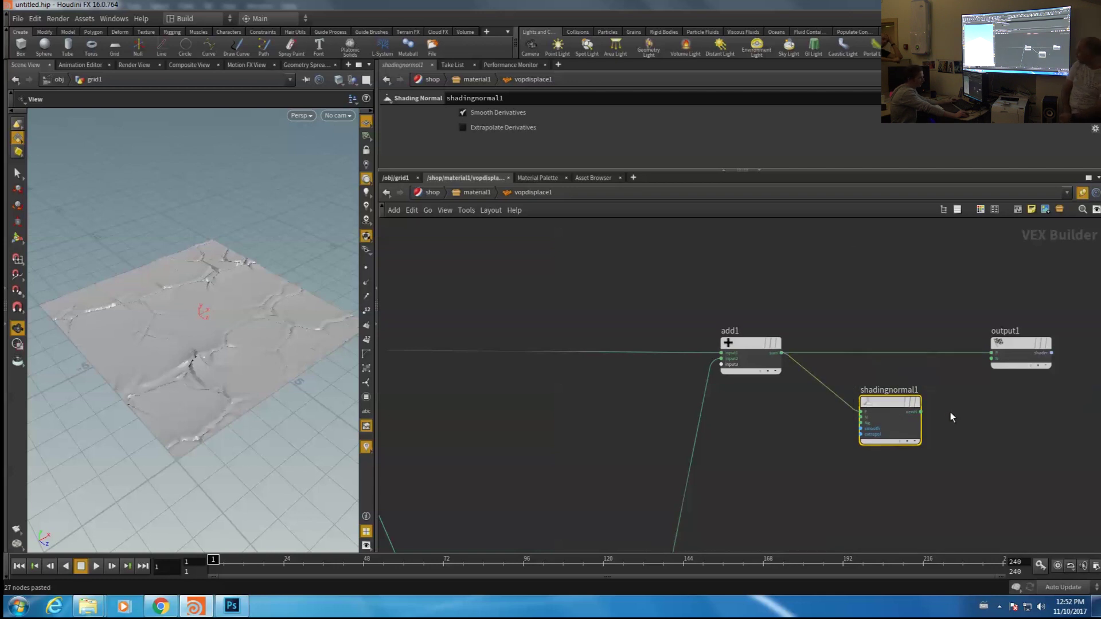
{"action": "scroll", "coordinate": [948, 422], "scroll_direction": "up", "scroll_amount": 2}
{"action": "left_click", "coordinate": [920, 411]}
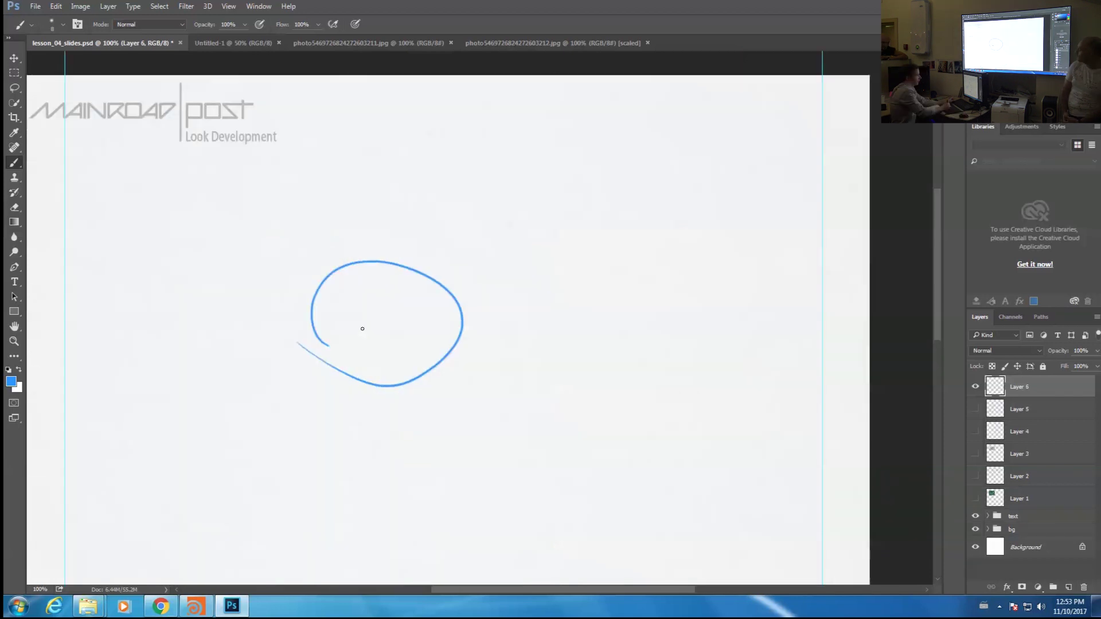
In Photoshop, redraw the blue circle on Layer 6 and sketch a light source as a crossed circle up and to its right
{"action": "key", "text": "ctrl+z"}
{"action": "mouse_move", "coordinate": [297, 359]}
{"action": "left_mouse_down"}
{"action": "mouse_move", "coordinate": [405, 381]}
{"action": "mouse_move", "coordinate": [307, 365]}
{"action": "left_mouse_up"}
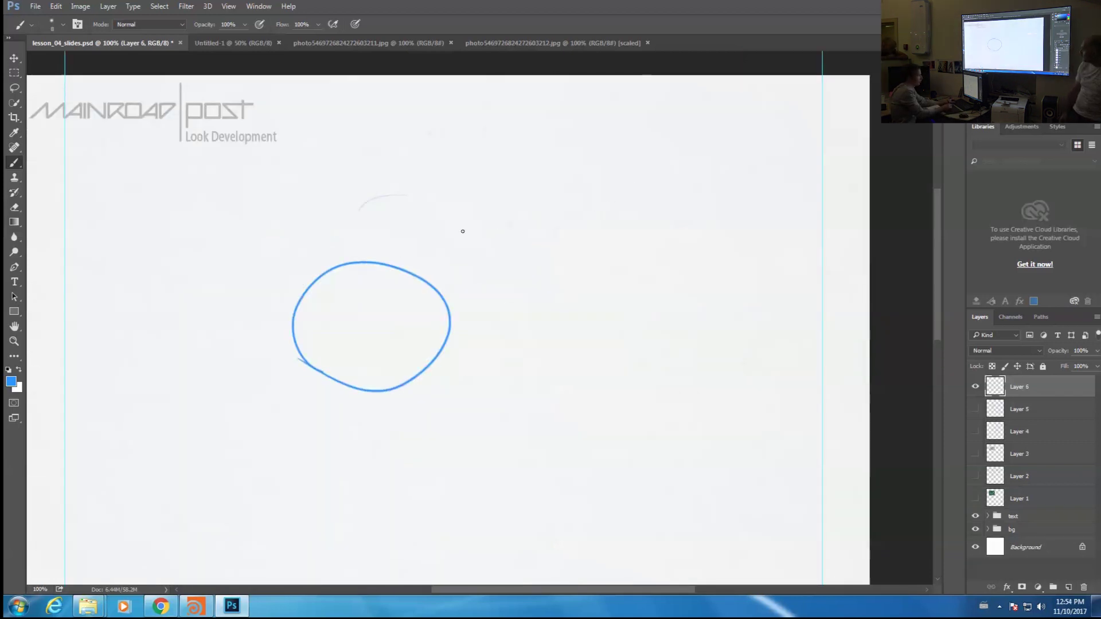
{"action": "mouse_move", "coordinate": [646, 185]}
{"action": "left_mouse_down"}
{"action": "mouse_move", "coordinate": [672, 227]}
{"action": "mouse_move", "coordinate": [688, 204]}
{"action": "left_mouse_up"}
{"action": "key", "text": "ctrl+z"}
{"action": "mouse_move", "coordinate": [690, 179]}
{"action": "left_mouse_down"}
{"action": "mouse_move", "coordinate": [727, 202]}
{"action": "mouse_move", "coordinate": [691, 217]}
{"action": "left_mouse_up"}
Draw parallel light-ray arrows heading from the light source toward the large circle and mark points on its outline
{"action": "left_click_drag", "start_coordinate": [587, 209], "coordinate": [510, 248]}
{"action": "mouse_move", "coordinate": [628, 264]}
{"action": "left_mouse_down"}
{"action": "mouse_move", "coordinate": [560, 293]}
{"action": "mouse_move", "coordinate": [571, 291]}
{"action": "left_mouse_up"}
{"action": "left_click_drag", "start_coordinate": [441, 210], "coordinate": [389, 237]}
{"action": "left_click_drag", "start_coordinate": [549, 331], "coordinate": [491, 356]}
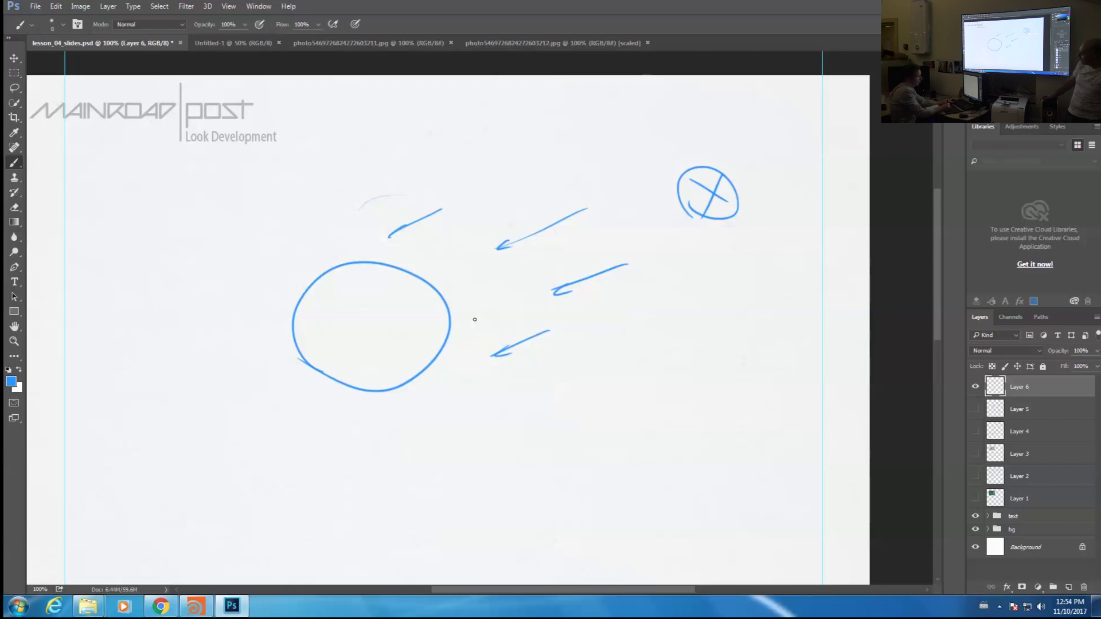
{"action": "left_click_drag", "start_coordinate": [449, 300], "coordinate": [453, 308]}
{"action": "left_click_drag", "start_coordinate": [414, 386], "coordinate": [407, 392]}
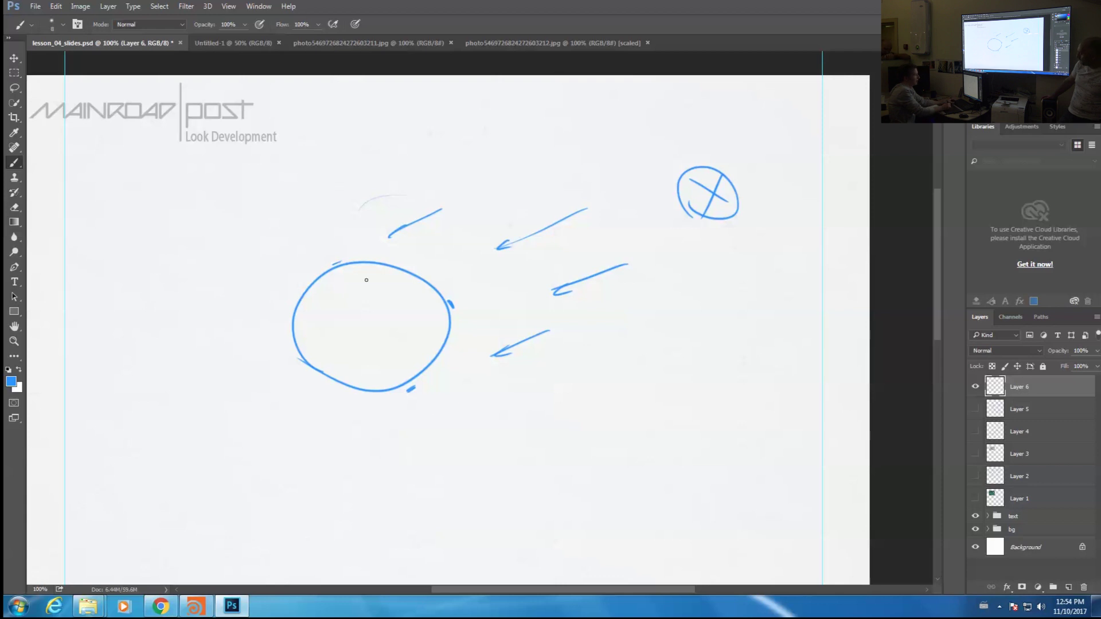
{"action": "left_click_drag", "start_coordinate": [464, 203], "coordinate": [519, 179]}
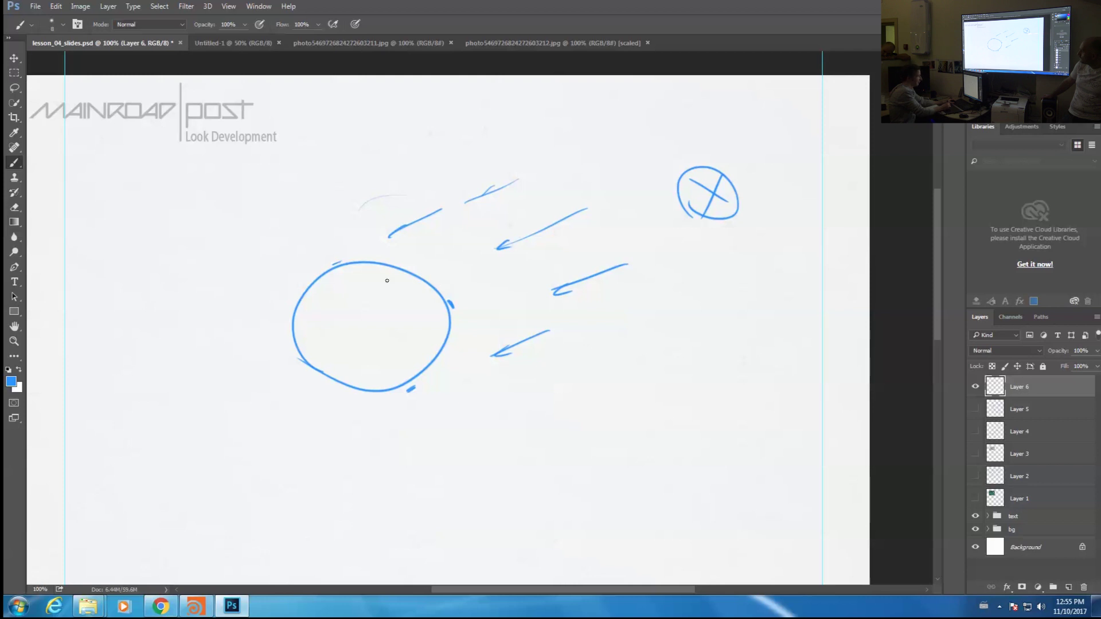
Mark two surface points on the circle's upper edge and draw outward normal arrows labelled N
{"action": "left_click_drag", "start_coordinate": [434, 287], "coordinate": [439, 290]}
{"action": "mouse_move", "coordinate": [332, 264]}
{"action": "left_mouse_down"}
{"action": "mouse_move", "coordinate": [314, 230]}
{"action": "mouse_move", "coordinate": [323, 243]}
{"action": "left_mouse_up"}
{"action": "left_click_drag", "start_coordinate": [471, 264], "coordinate": [445, 283]}
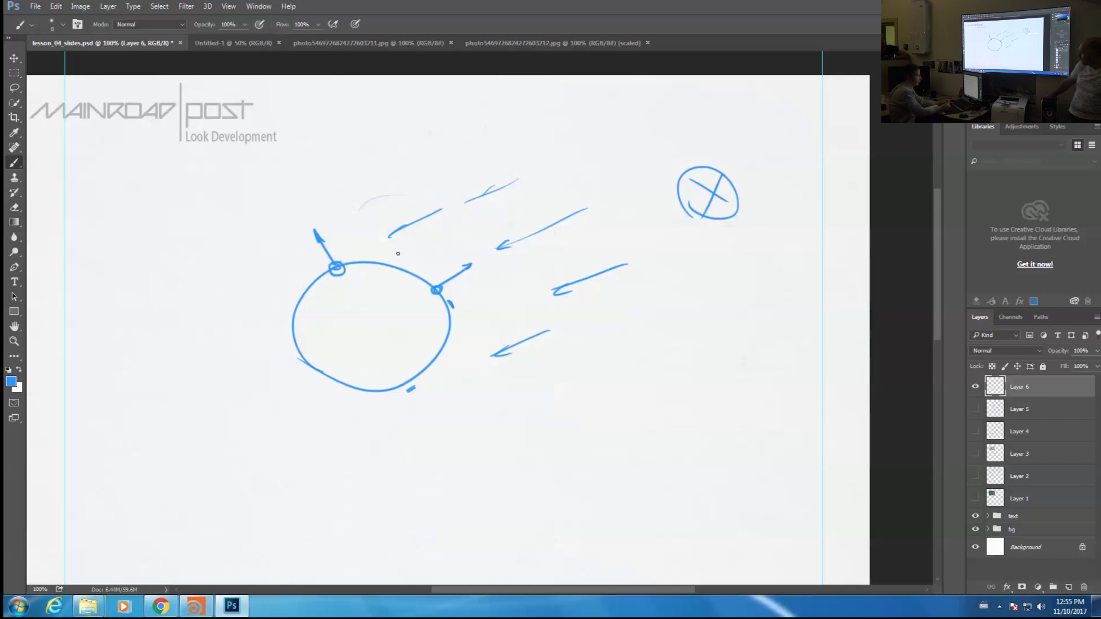
{"action": "left_click_drag", "start_coordinate": [320, 222], "coordinate": [331, 204]}
{"action": "left_click_drag", "start_coordinate": [476, 285], "coordinate": [492, 262]}
{"action": "left_click_drag", "start_coordinate": [341, 260], "coordinate": [380, 225]}
{"action": "mouse_move", "coordinate": [429, 283]}
{"action": "left_mouse_down"}
{"action": "mouse_move", "coordinate": [469, 265]}
{"action": "mouse_move", "coordinate": [476, 237]}
{"action": "left_mouse_up"}
{"action": "left_click_drag", "start_coordinate": [462, 253], "coordinate": [477, 252]}
{"action": "key", "text": "ctrl+alt+z"}
{"action": "key", "text": "ctrl+alt+z"}
{"action": "key", "text": "ctrl+alt+z"}
{"action": "key", "text": "ctrl+alt+z"}
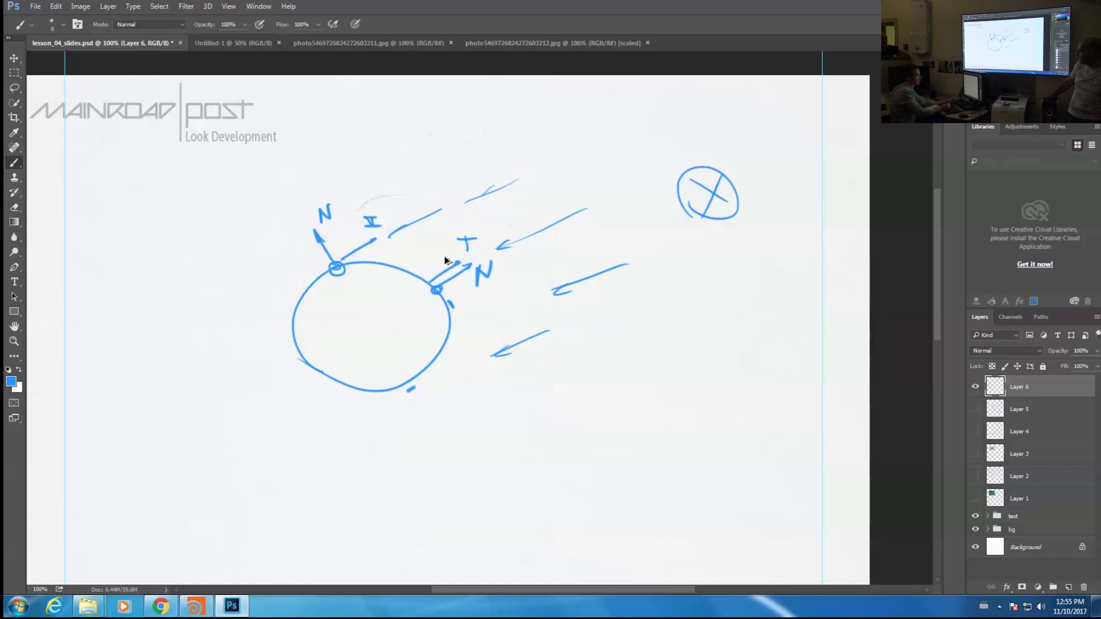
Replace the labels of the light-direction vectors at the two surface points with L, redrawing the second point's vector
{"action": "key", "text": "ctrl+alt+z"}
{"action": "key", "text": "ctrl+alt+z"}
{"action": "left_click_drag", "start_coordinate": [360, 218], "coordinate": [372, 228]}
{"action": "left_click_drag", "start_coordinate": [432, 279], "coordinate": [454, 265]}
{"action": "left_click_drag", "start_coordinate": [456, 243], "coordinate": [468, 255]}
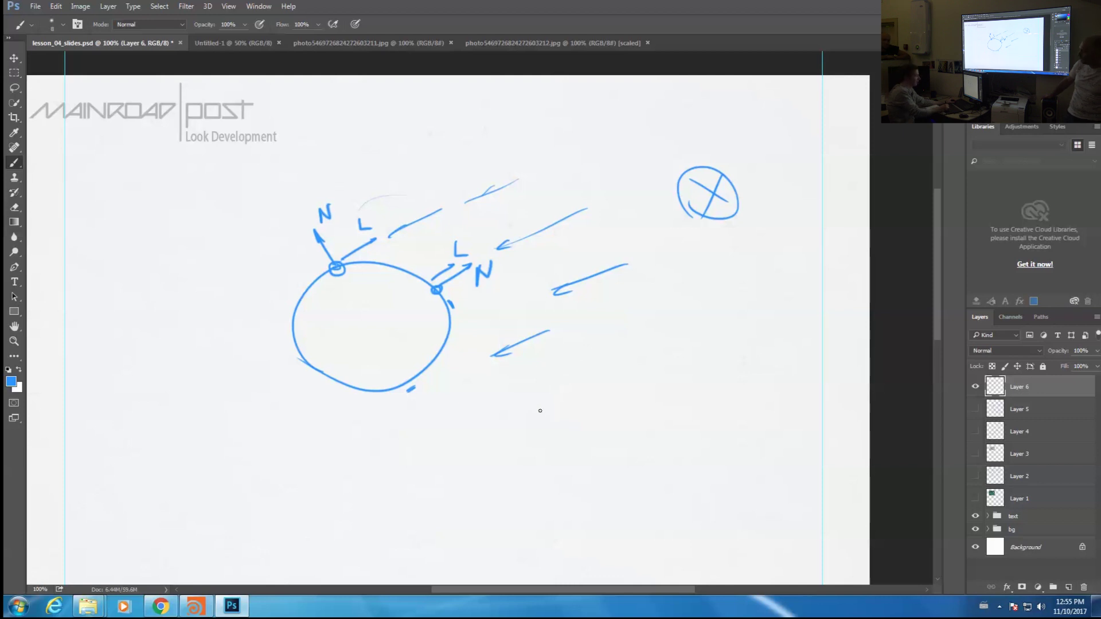
Write the shading formula dot(N, L) · Cd to the lower right of the circle
{"action": "left_click_drag", "start_coordinate": [542, 389], "coordinate": [544, 398]}
{"action": "left_click_drag", "start_coordinate": [555, 386], "coordinate": [554, 388]}
{"action": "left_click_drag", "start_coordinate": [566, 368], "coordinate": [573, 398]}
{"action": "mouse_move", "coordinate": [560, 385]}
{"action": "left_mouse_down"}
{"action": "mouse_move", "coordinate": [591, 406]}
{"action": "mouse_move", "coordinate": [603, 396]}
{"action": "left_mouse_up"}
{"action": "mouse_move", "coordinate": [605, 380]}
{"action": "left_mouse_down"}
{"action": "mouse_move", "coordinate": [656, 395]}
{"action": "mouse_move", "coordinate": [661, 424]}
{"action": "left_mouse_up"}
{"action": "left_click_drag", "start_coordinate": [715, 380], "coordinate": [717, 405]}
{"action": "left_click_drag", "start_coordinate": [723, 391], "coordinate": [730, 408]}
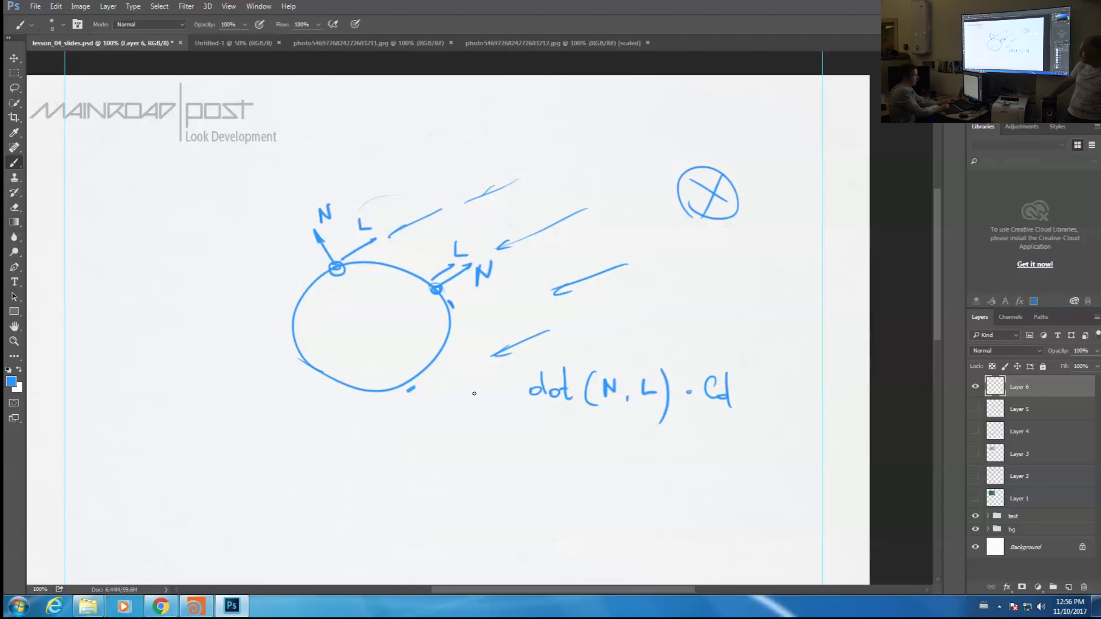
Sketch bumps on the circle's edge, and below it a wavy surface profile with normals and an incoming light arrow
{"action": "scroll", "coordinate": [358, 255], "scroll_direction": "down", "scroll_amount": 2}
{"action": "mouse_move", "coordinate": [361, 239]}
{"action": "left_mouse_down"}
{"action": "mouse_move", "coordinate": [409, 227]}
{"action": "mouse_move", "coordinate": [386, 222]}
{"action": "left_mouse_up"}
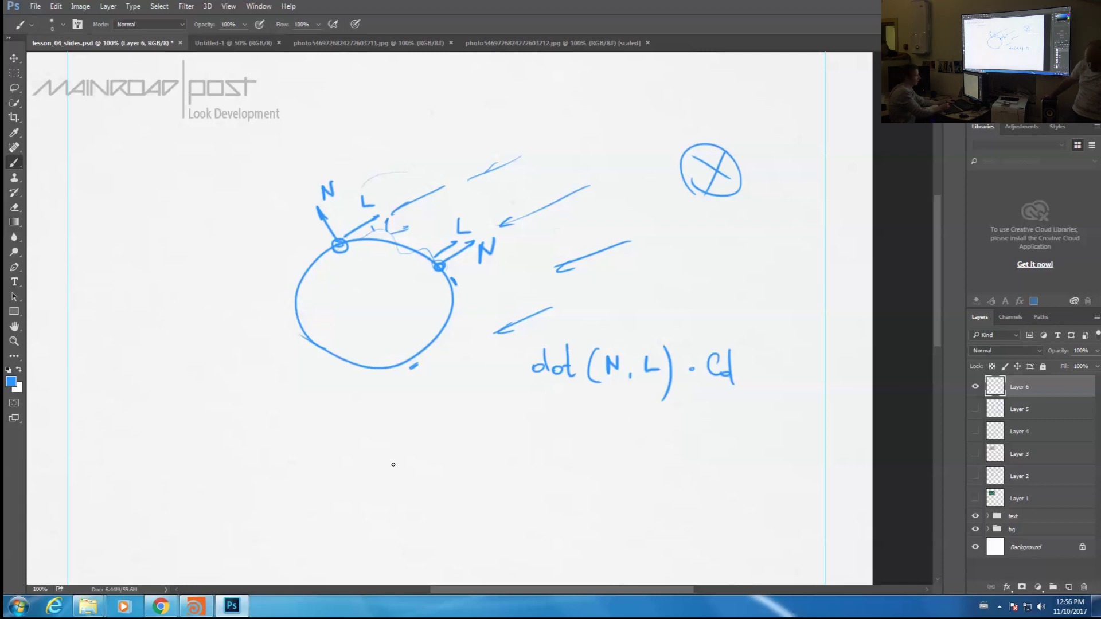
{"action": "mouse_move", "coordinate": [301, 498]}
{"action": "left_mouse_down"}
{"action": "mouse_move", "coordinate": [498, 473]}
{"action": "mouse_move", "coordinate": [549, 492]}
{"action": "left_mouse_up"}
{"action": "mouse_move", "coordinate": [413, 475]}
{"action": "left_mouse_down"}
{"action": "mouse_move", "coordinate": [389, 457]}
{"action": "mouse_move", "coordinate": [404, 458]}
{"action": "left_mouse_up"}
{"action": "mouse_move", "coordinate": [437, 463]}
{"action": "left_mouse_down"}
{"action": "mouse_move", "coordinate": [440, 434]}
{"action": "mouse_move", "coordinate": [475, 460]}
{"action": "left_mouse_up"}
{"action": "left_click_drag", "start_coordinate": [496, 460], "coordinate": [548, 466]}
{"action": "mouse_move", "coordinate": [536, 398]}
{"action": "left_mouse_down"}
{"action": "mouse_move", "coordinate": [478, 428]}
{"action": "mouse_move", "coordinate": [495, 425]}
{"action": "left_mouse_up"}
{"action": "mouse_move", "coordinate": [439, 459]}
{"action": "left_mouse_down"}
{"action": "mouse_move", "coordinate": [455, 472]}
{"action": "mouse_move", "coordinate": [417, 456]}
{"action": "left_mouse_up"}
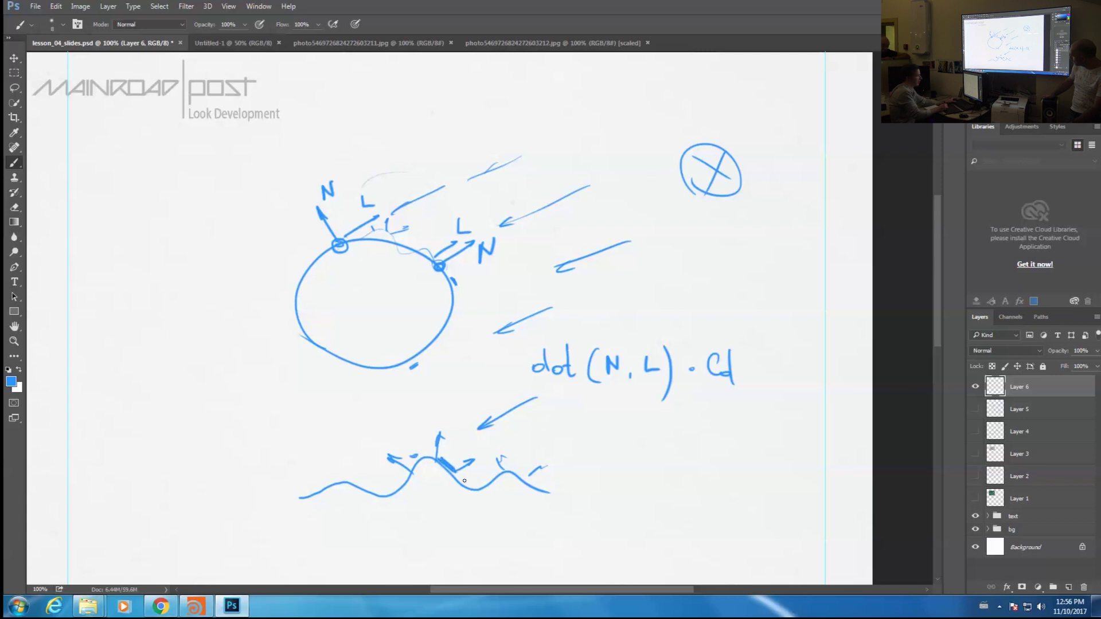
Draw a straight horizontal surface line below the wavy profile and add differently tilted normal arrows to it
{"action": "left_click_drag", "start_coordinate": [455, 497], "coordinate": [434, 375]}
{"action": "left_click_drag", "start_coordinate": [279, 457], "coordinate": [545, 457], "text": "shift"}
{"action": "key", "text": "ctrl+z"}
{"action": "left_click_drag", "start_coordinate": [272, 466], "coordinate": [579, 465], "text": "shift"}
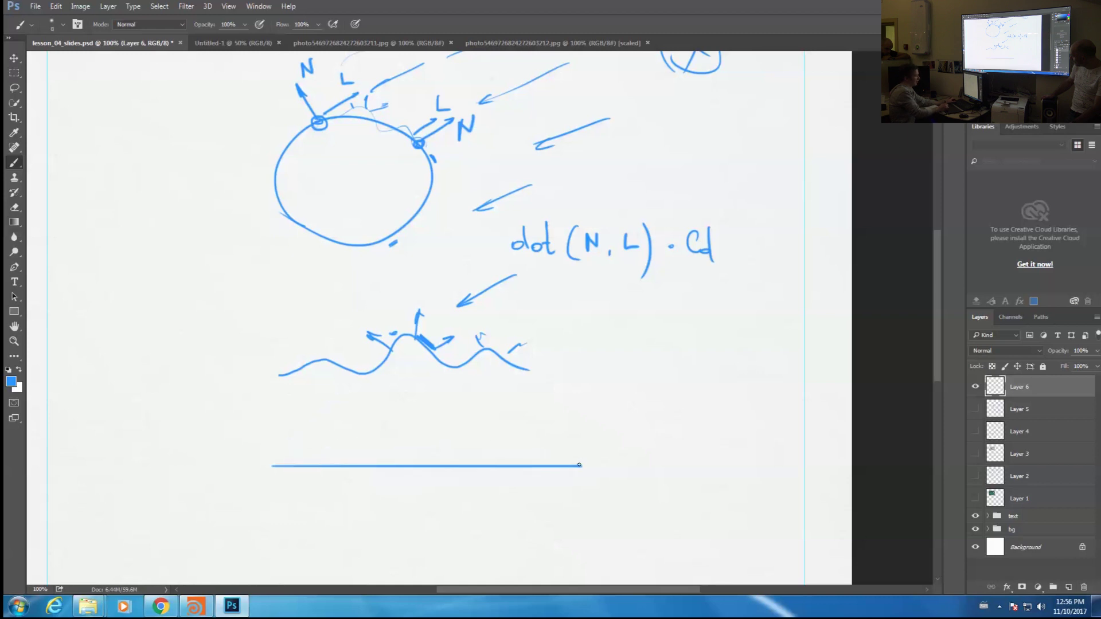
{"action": "mouse_move", "coordinate": [418, 465]}
{"action": "left_mouse_down"}
{"action": "mouse_move", "coordinate": [421, 435]}
{"action": "mouse_move", "coordinate": [375, 447]}
{"action": "mouse_move", "coordinate": [452, 459]}
{"action": "mouse_move", "coordinate": [506, 444]}
{"action": "left_mouse_up"}
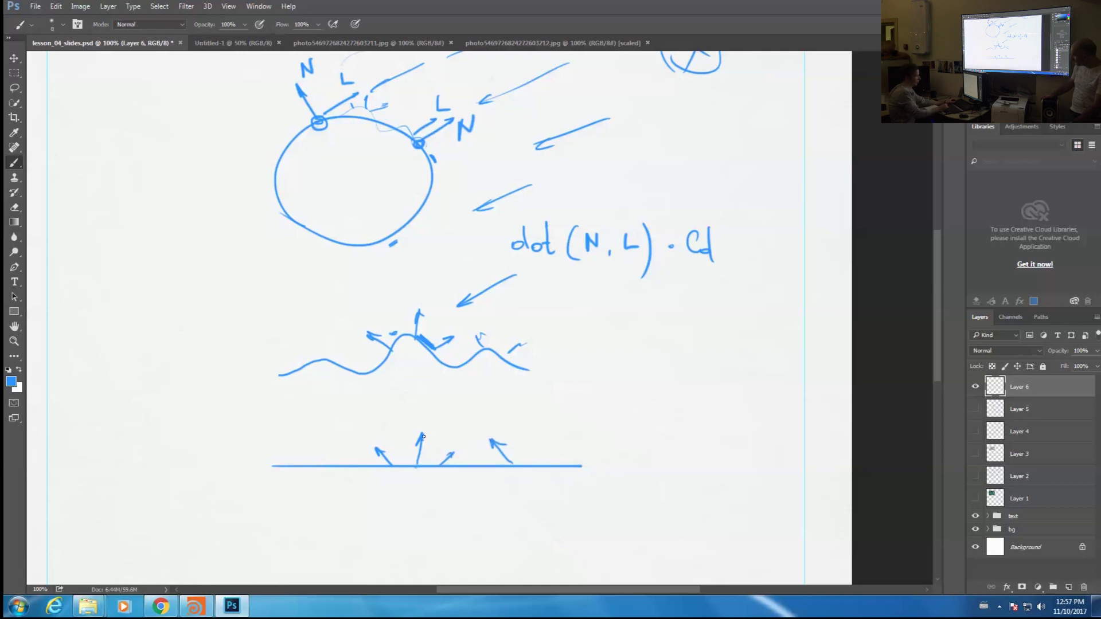
Mark a point on the flat line, draw a light ray reaching it, and label the ray L and the normal N
{"action": "left_click_drag", "start_coordinate": [392, 466], "coordinate": [395, 467]}
{"action": "left_click_drag", "start_coordinate": [449, 413], "coordinate": [397, 462]}
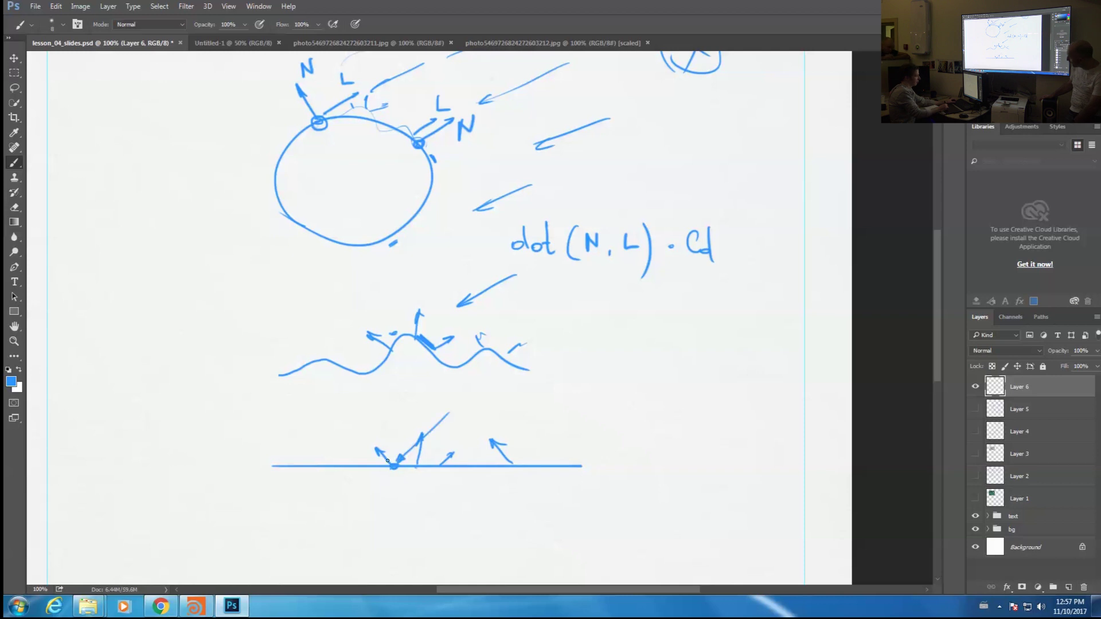
{"action": "left_click_drag", "start_coordinate": [431, 409], "coordinate": [438, 417]}
{"action": "mouse_move", "coordinate": [377, 443]}
{"action": "left_mouse_down"}
{"action": "mouse_move", "coordinate": [387, 430]}
{"action": "mouse_move", "coordinate": [398, 457]}
{"action": "left_mouse_up"}
{"action": "left_click", "coordinate": [394, 466]}
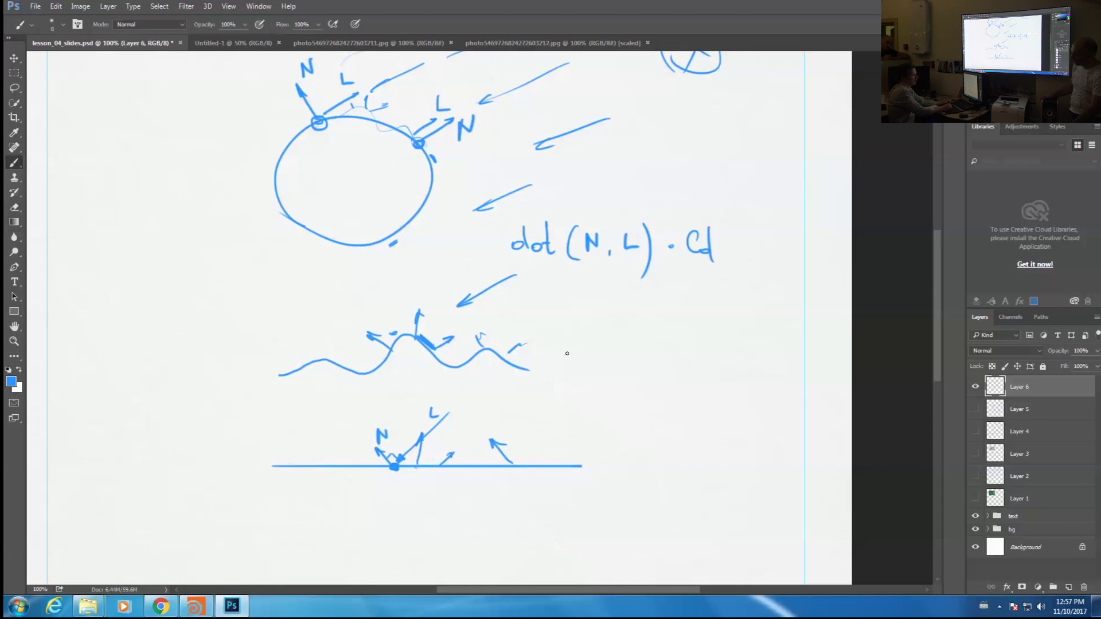
Circle the dot(N, L) term in the formula and trace over the wavy profile
{"action": "left_click_drag", "start_coordinate": [552, 213], "coordinate": [573, 304]}
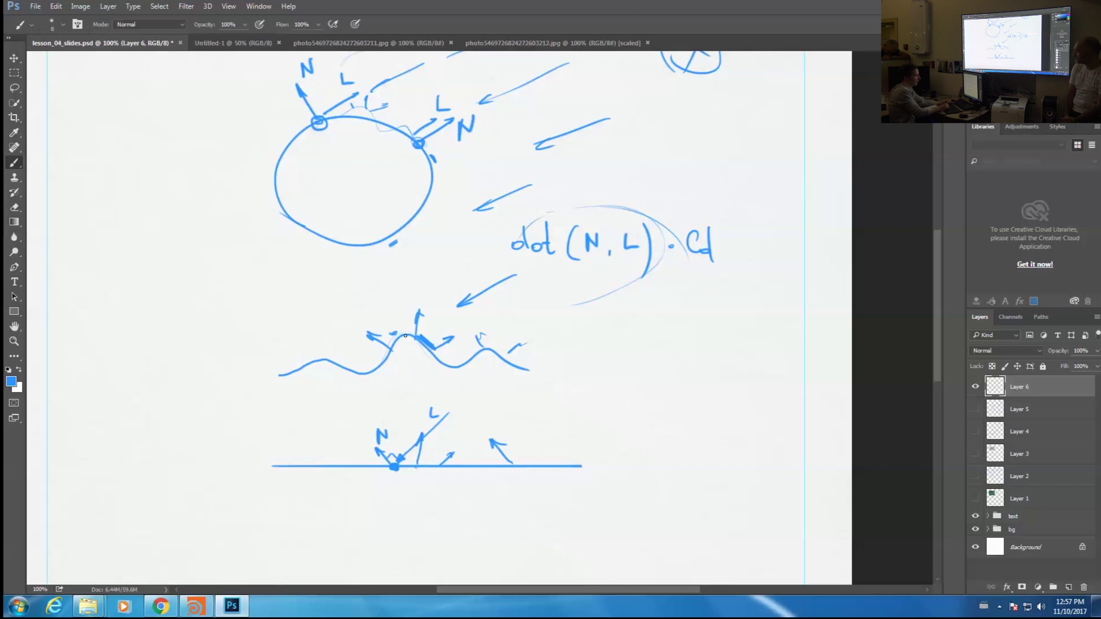
{"action": "mouse_move", "coordinate": [398, 338]}
{"action": "left_mouse_down"}
{"action": "mouse_move", "coordinate": [343, 367]}
{"action": "mouse_move", "coordinate": [274, 381]}
{"action": "left_mouse_up"}
{"action": "left_click_drag", "start_coordinate": [481, 347], "coordinate": [539, 411]}
Switch back to Houdini and add a second Grid object below grid1 in the /obj network
{"action": "key", "text": "alt+Tab"}
{"action": "right_click_drag", "start_coordinate": [772, 481], "coordinate": [755, 511]}
{"action": "scroll", "coordinate": [834, 409], "scroll_direction": "down", "scroll_amount": 5}
{"action": "key", "text": "u"}
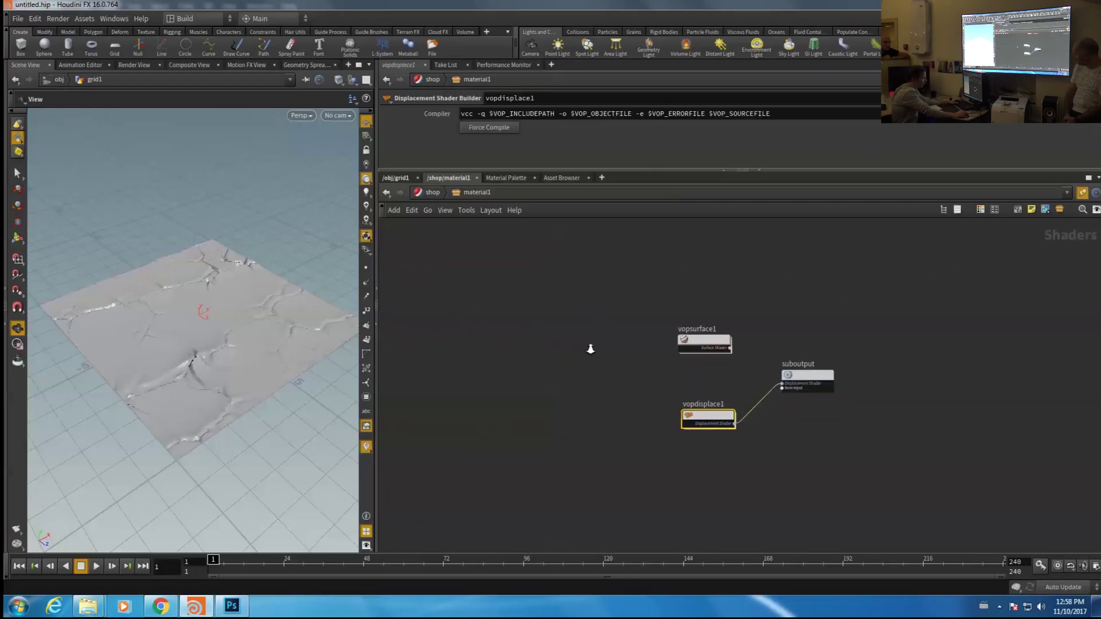
{"action": "key", "text": "u"}
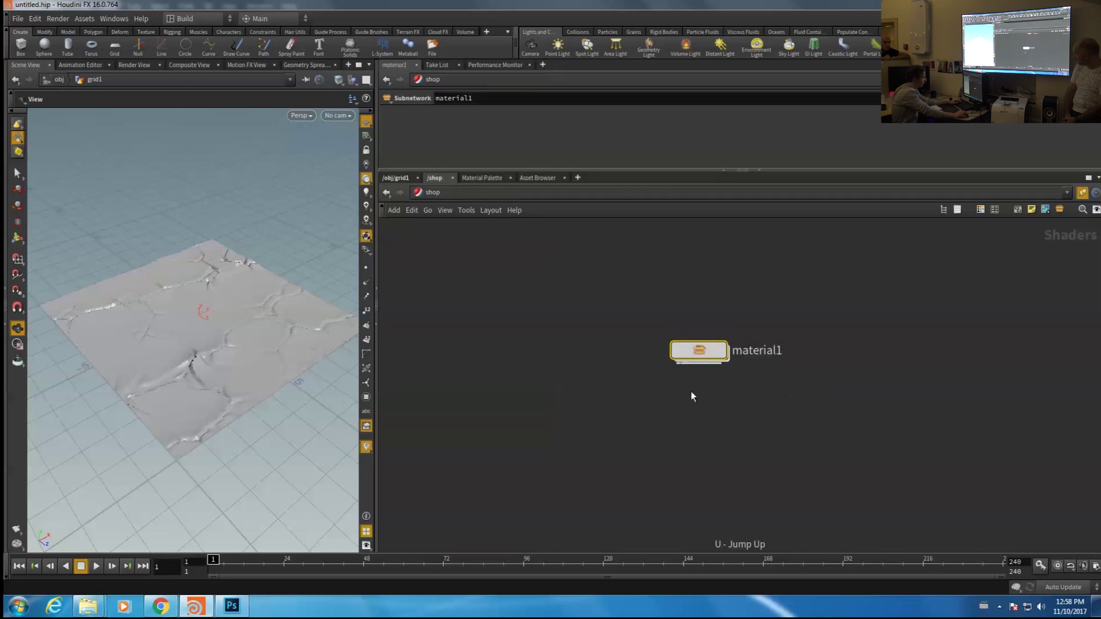
{"action": "key", "text": "u"}
{"action": "key", "text": "Tab"}
{"action": "type", "text": "gr"}
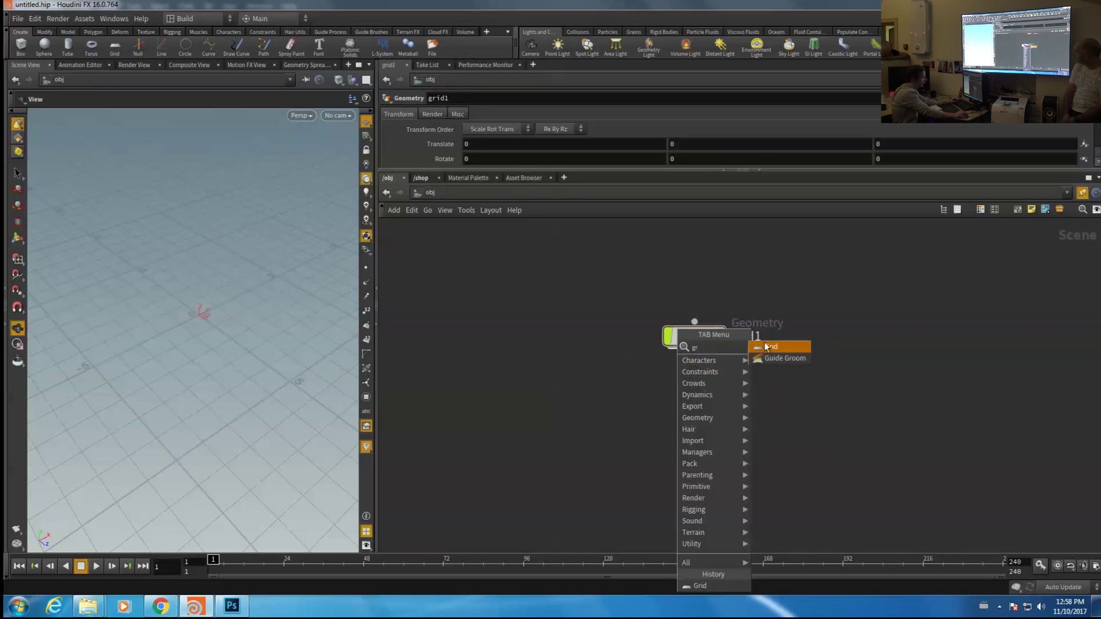
{"action": "left_click", "coordinate": [767, 346]}
{"action": "left_click", "coordinate": [691, 419]}
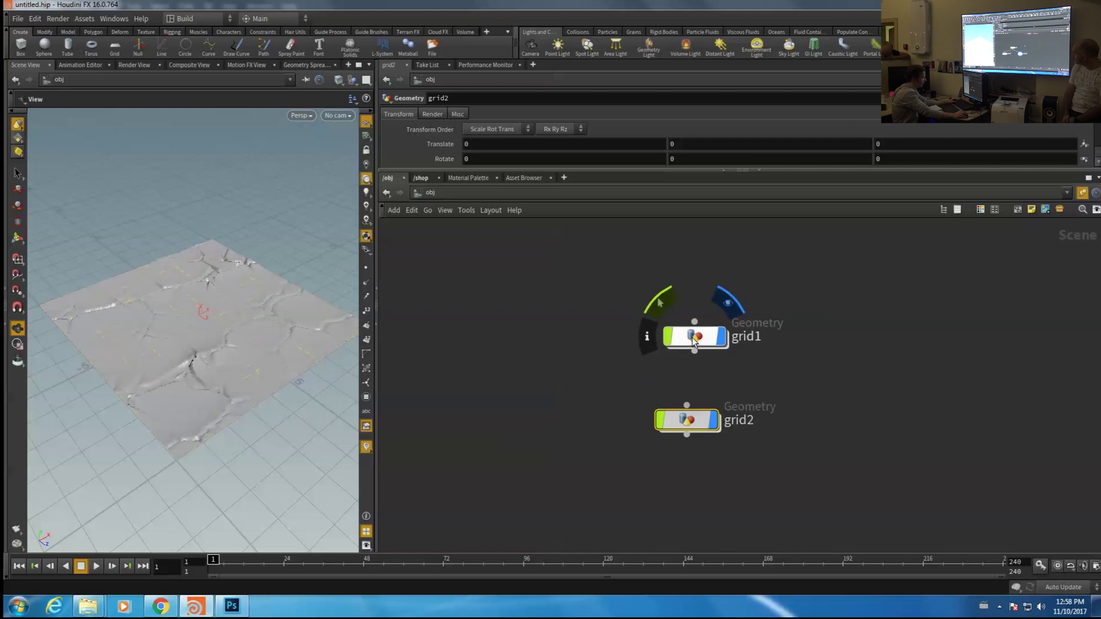
Set the grid node inside the original grid1 object to 1000 rows and 1000 columns
{"action": "double_click", "coordinate": [693, 339]}
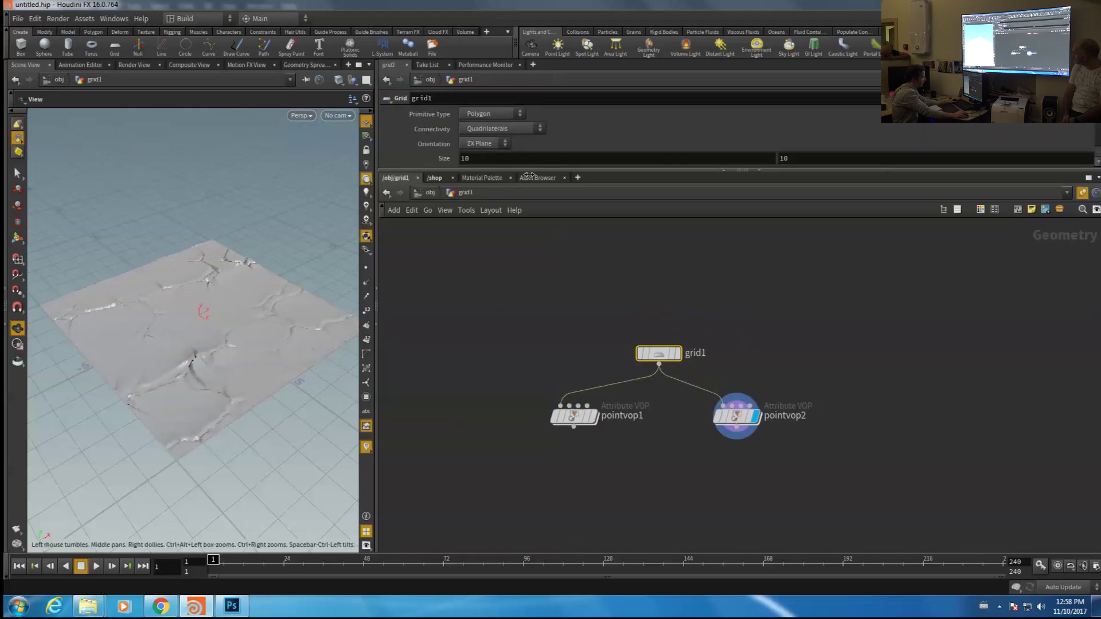
{"action": "left_click_drag", "start_coordinate": [528, 173], "coordinate": [529, 258]}
{"action": "left_click", "coordinate": [491, 200]}
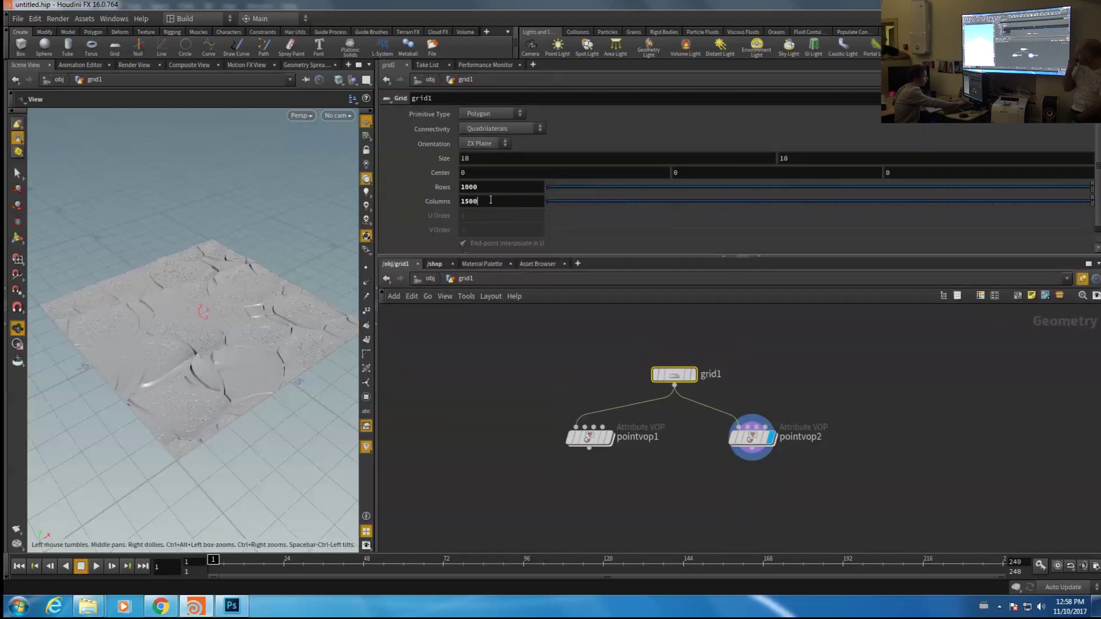
{"action": "key", "text": "BackSpace"}
{"action": "key", "text": "BackSpace"}
{"action": "key", "text": "BackSpace"}
{"action": "type", "text": "000"}
{"action": "key", "text": "Return"}
{"action": "key", "text": "u"}
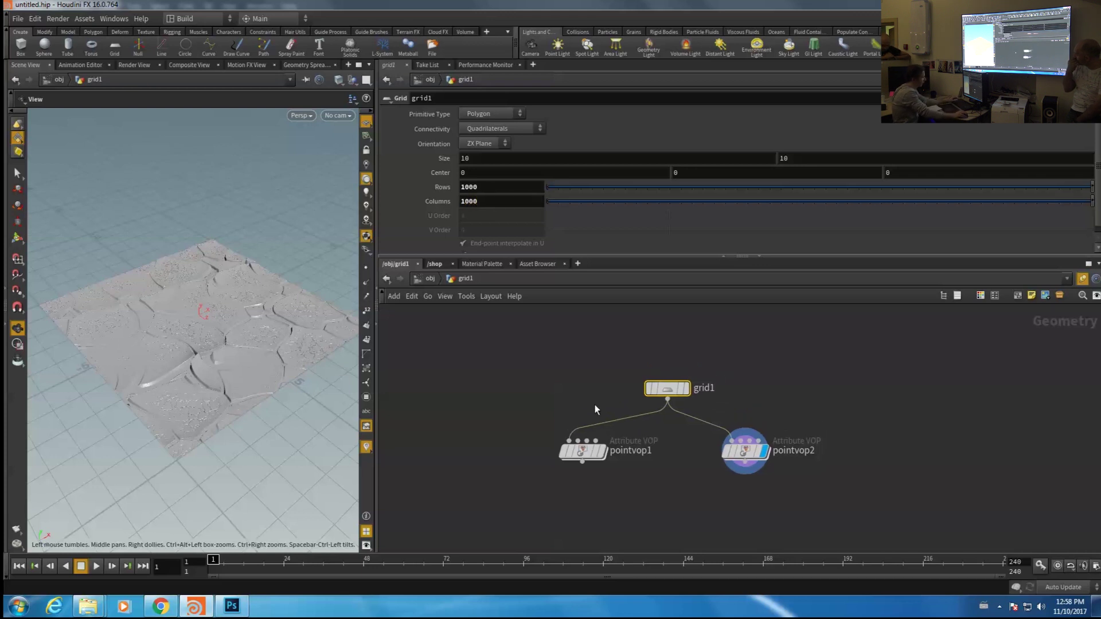
Move the grid1 object aside by setting its X translation to 11.2
{"action": "middle_click_drag", "start_coordinate": [509, 142], "coordinate": [567, 124]}
{"action": "middle_click_drag", "start_coordinate": [807, 112], "coordinate": [1095, 109]}
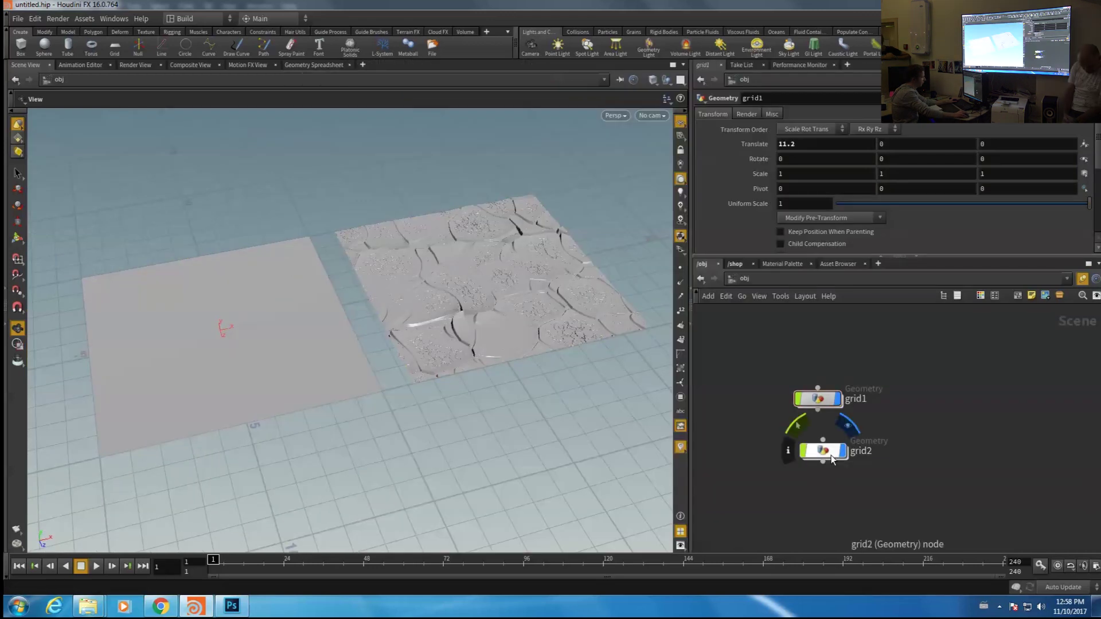
Assign the /shop/material1 displacement material to the grid2 object
{"action": "left_click", "coordinate": [832, 459]}
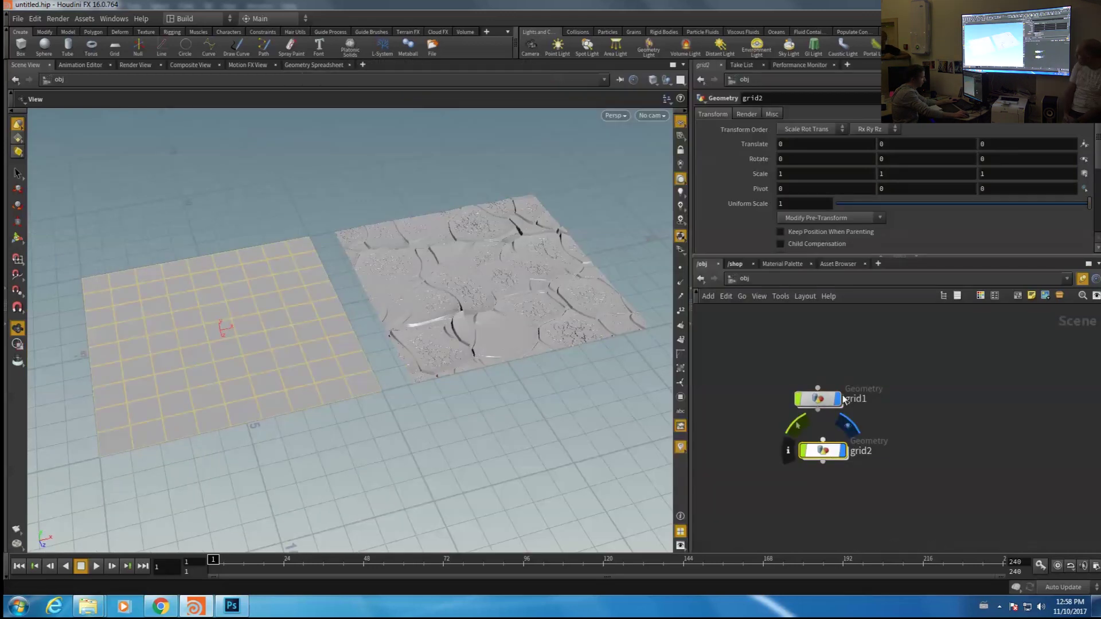
{"action": "middle_click_drag", "start_coordinate": [798, 366], "coordinate": [800, 350]}
{"action": "left_click", "coordinate": [737, 264]}
{"action": "left_click_drag", "start_coordinate": [840, 401], "coordinate": [252, 327]}
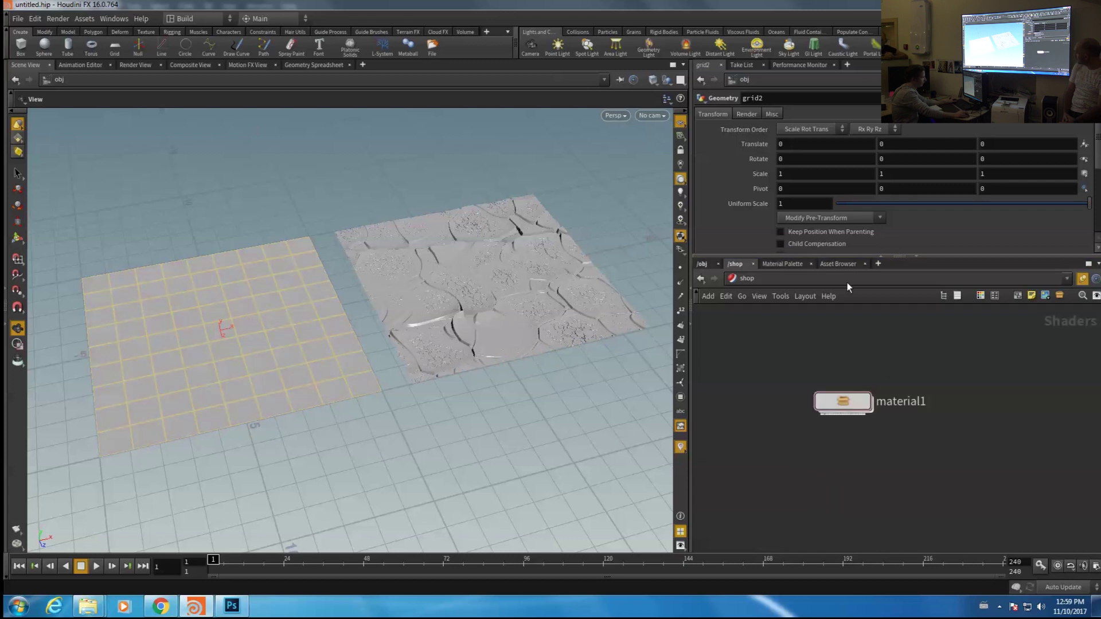
{"action": "left_click", "coordinate": [702, 263]}
{"action": "left_click", "coordinate": [746, 114]}
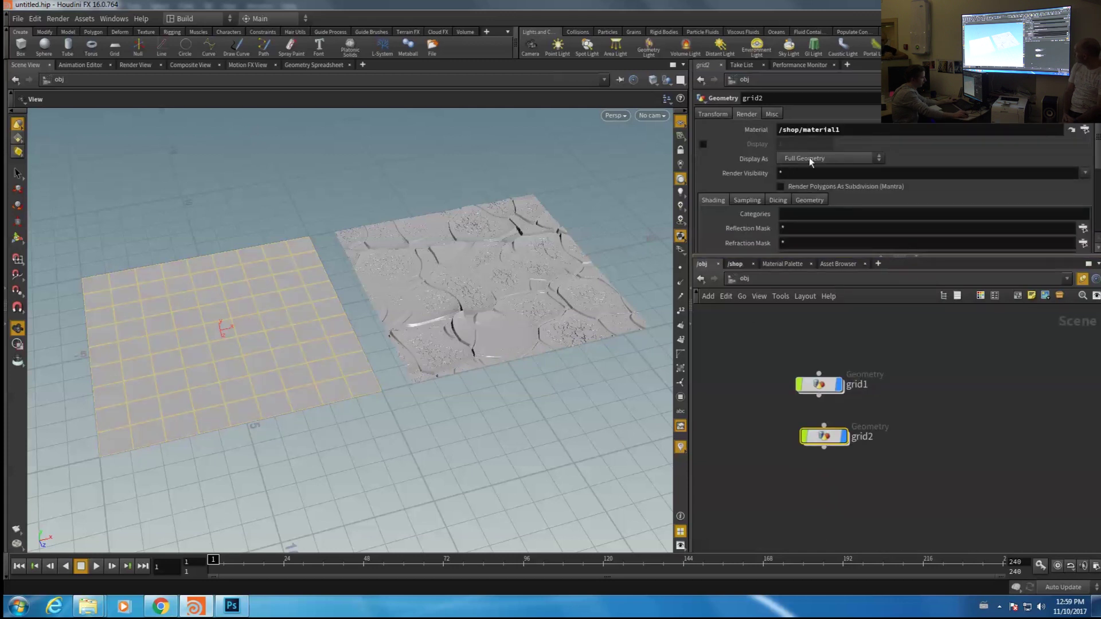
Create a new camera from the current view and show the Render View beneath the viewport
{"action": "middle_click_drag", "start_coordinate": [765, 496], "coordinate": [766, 479]}
{"action": "left_click", "coordinate": [653, 115]}
{"action": "left_click", "coordinate": [665, 135]}
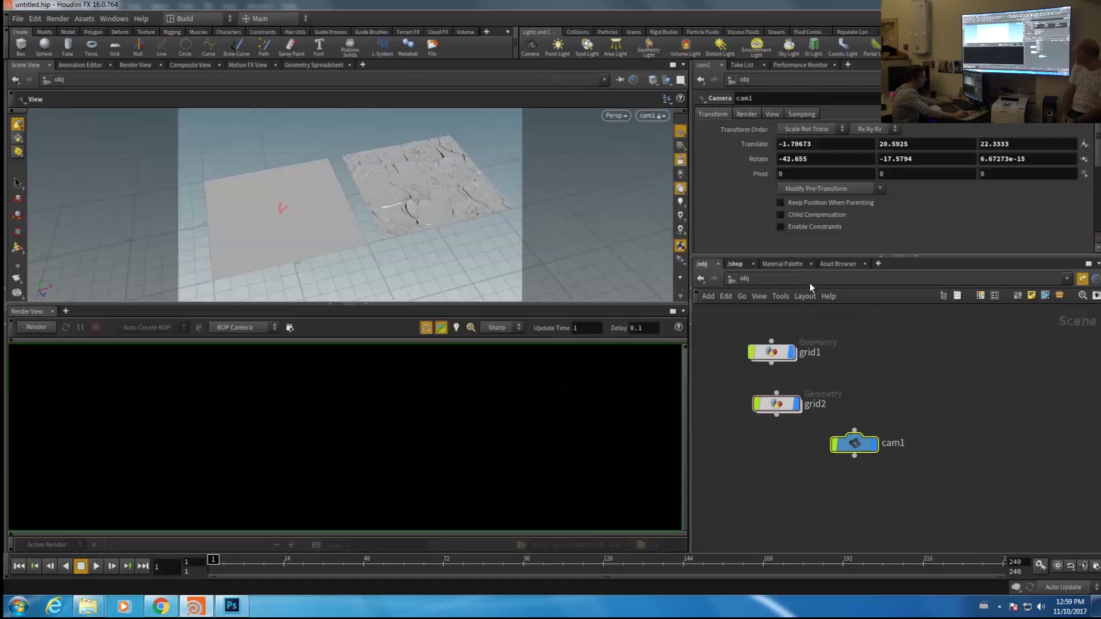
Add a Mantra render node in the /out network
{"action": "left_click", "coordinate": [810, 282]}
{"action": "left_click", "coordinate": [829, 347]}
{"action": "key", "text": "Tab"}
{"action": "type", "text": "mantra"}
{"action": "left_click", "coordinate": [919, 380]}
{"action": "left_click", "coordinate": [844, 405]}
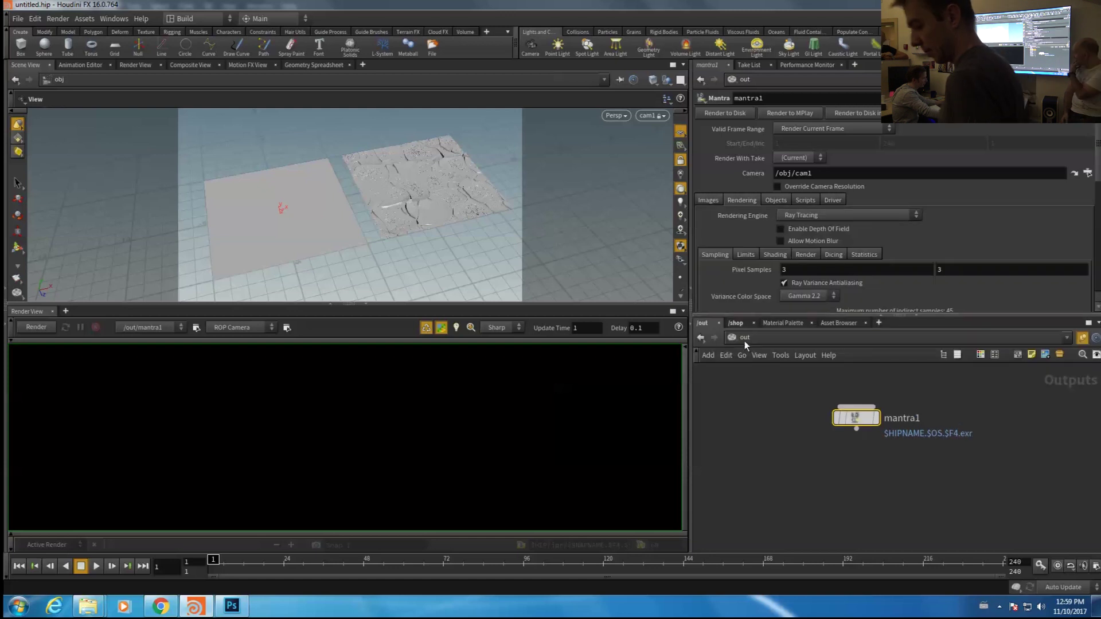
Return to the /obj network and render the scene with /out/mantra1
{"action": "left_click", "coordinate": [745, 339]}
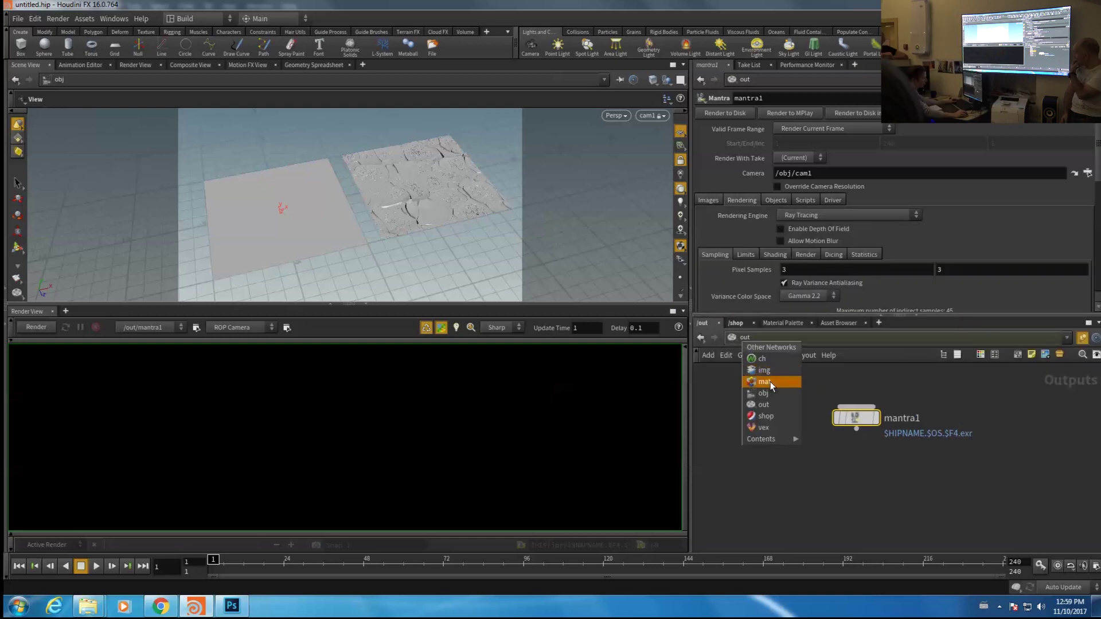
{"action": "left_click", "coordinate": [775, 393]}
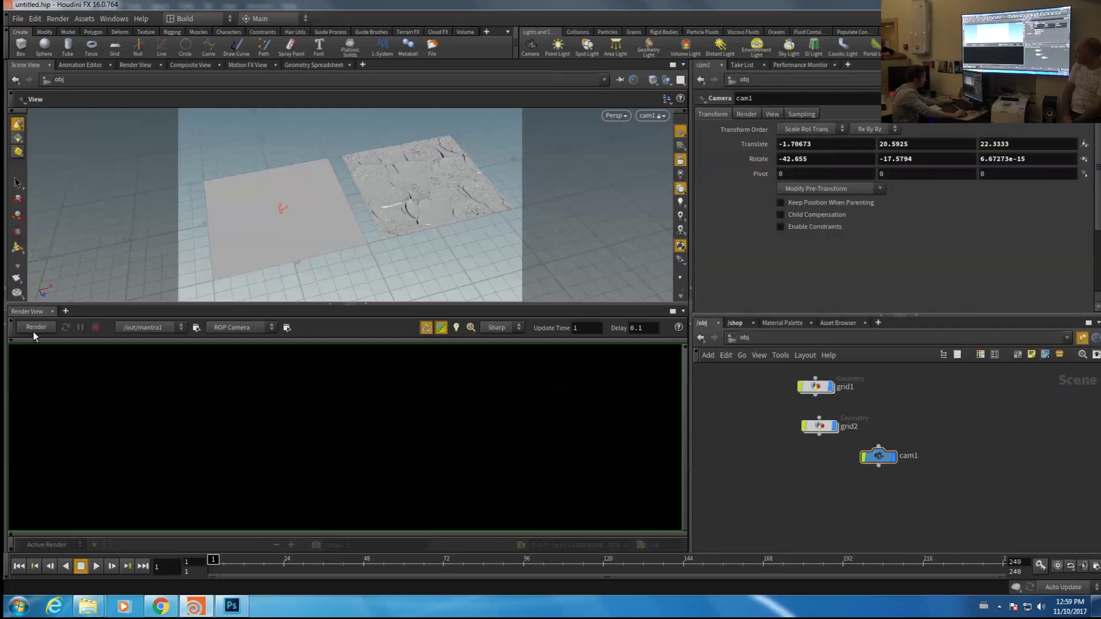
{"action": "left_click", "coordinate": [35, 328]}
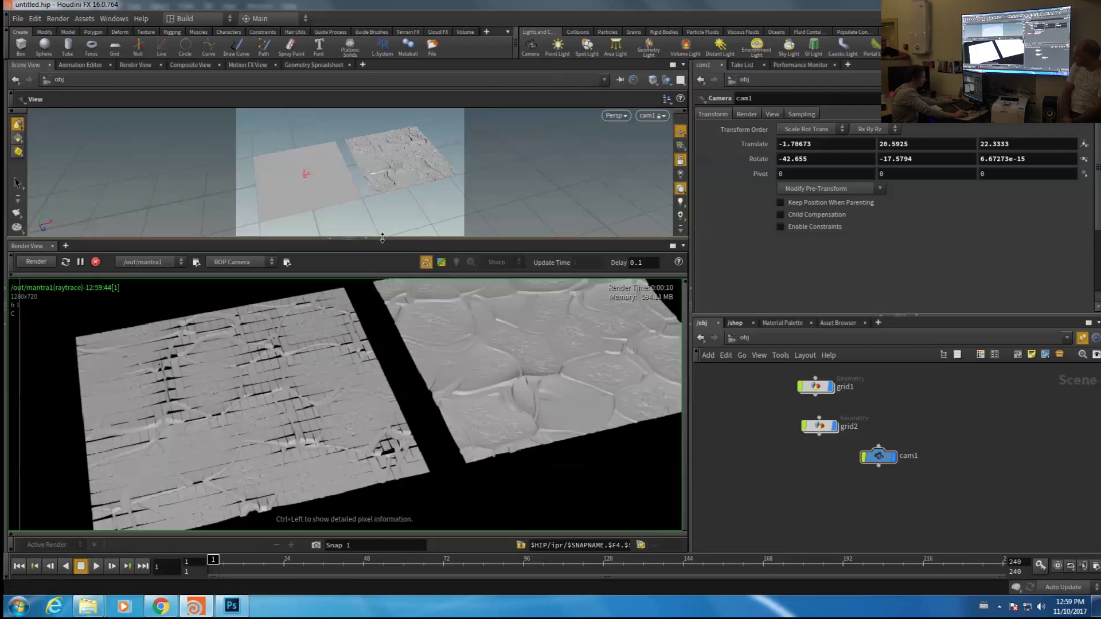
Enlarge the render and compare the surface of the shader-displaced grid with the VOP-displaced grid up close
{"action": "left_click_drag", "start_coordinate": [381, 237], "coordinate": [381, 236]}
{"action": "right_click_drag", "start_coordinate": [388, 362], "coordinate": [376, 393]}
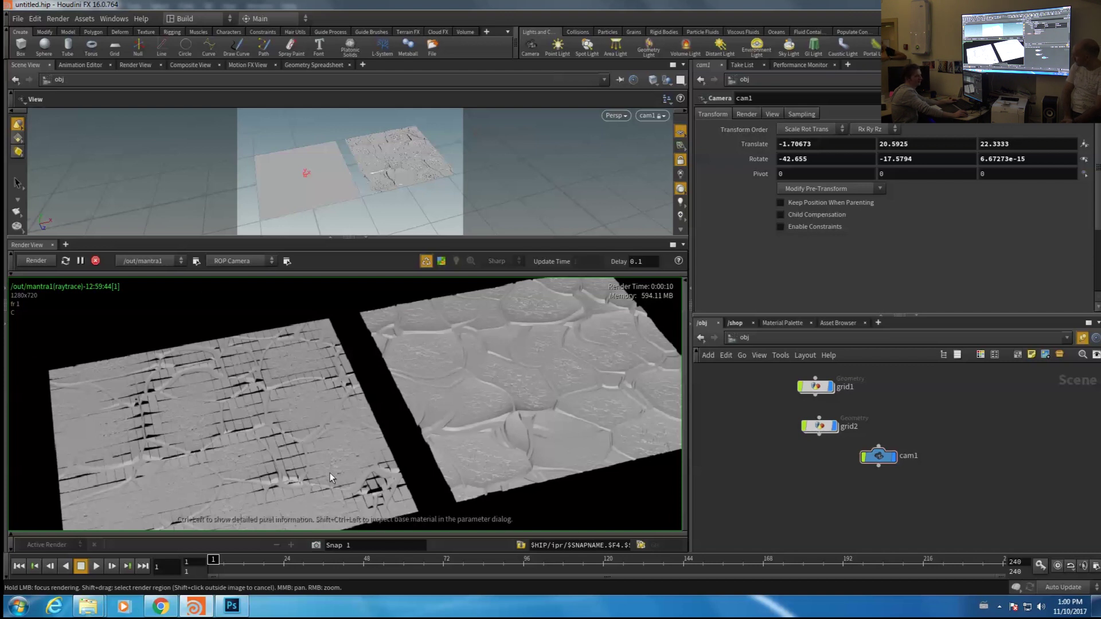
{"action": "mouse_move", "coordinate": [243, 425]}
{"action": "middle_mouse_down"}
{"action": "mouse_move", "coordinate": [230, 418]}
{"action": "mouse_move", "coordinate": [246, 426]}
{"action": "middle_mouse_up"}
{"action": "right_click_drag", "start_coordinate": [246, 426], "coordinate": [261, 363]}
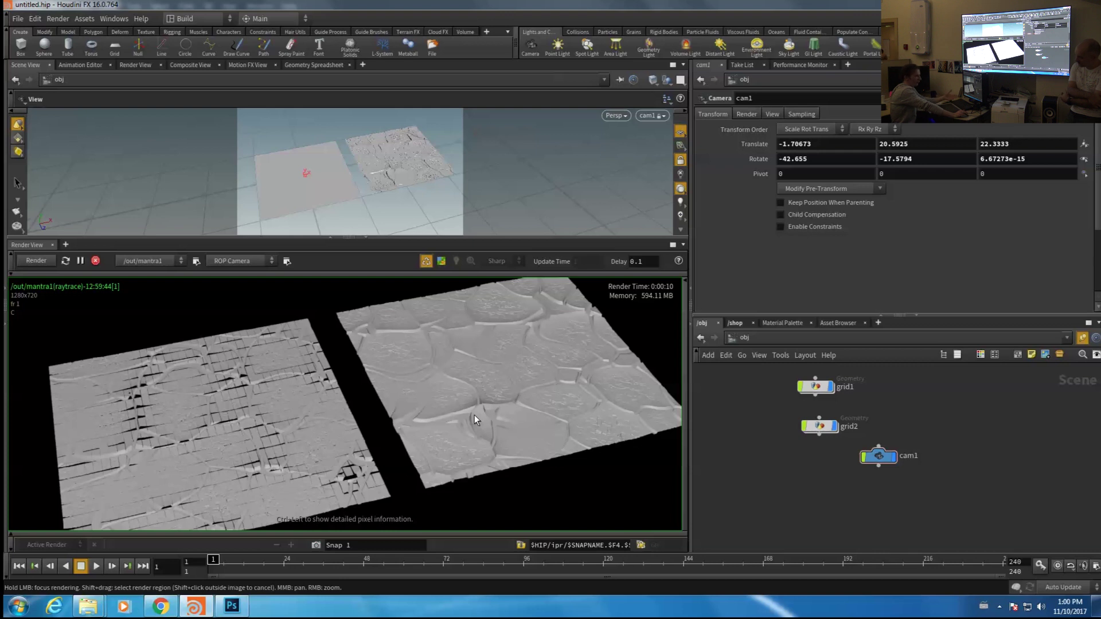
{"action": "middle_click_drag", "start_coordinate": [237, 410], "coordinate": [200, 401]}
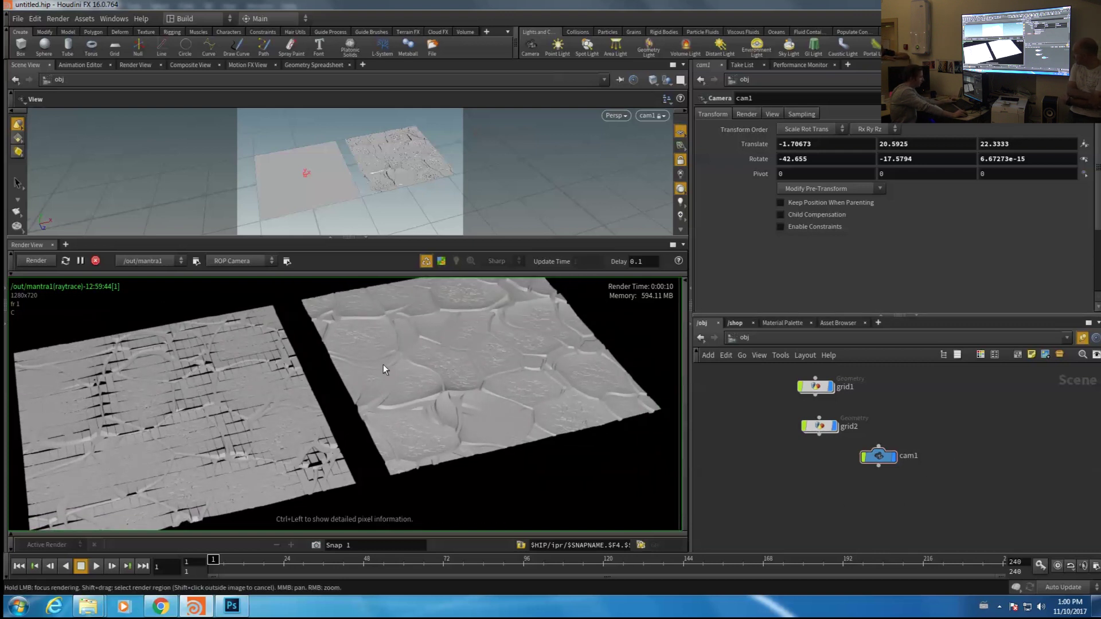
{"action": "right_click_drag", "start_coordinate": [127, 386], "coordinate": [271, 445]}
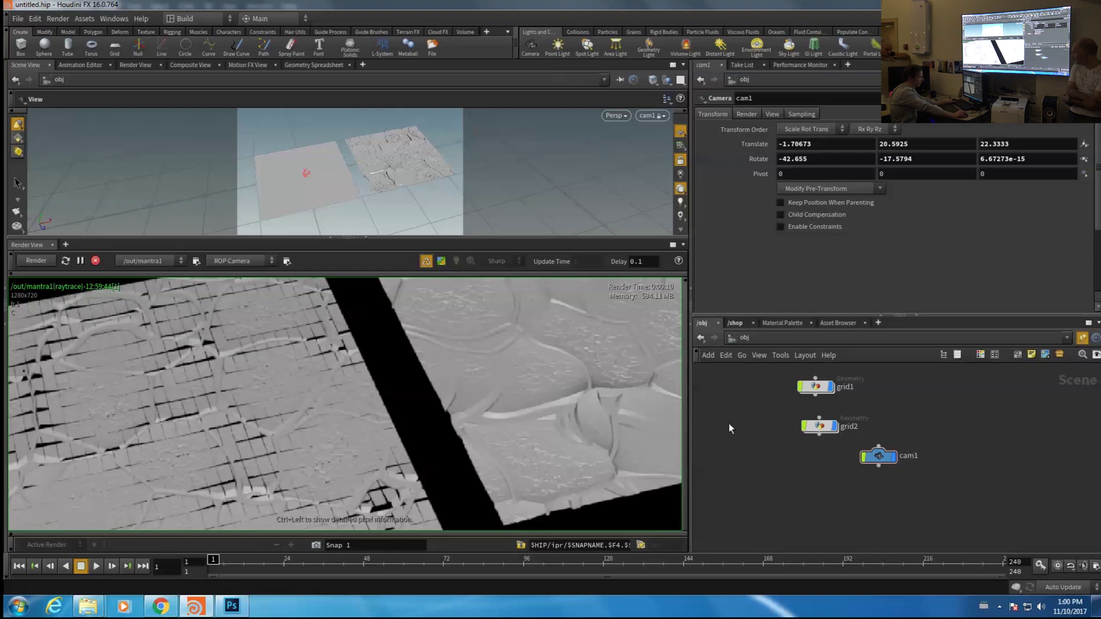
Lay out the nodes in /obj, then add a new Geometry object and open its network
{"action": "middle_click_drag", "start_coordinate": [831, 449], "coordinate": [801, 455]}
{"action": "key", "text": "l"}
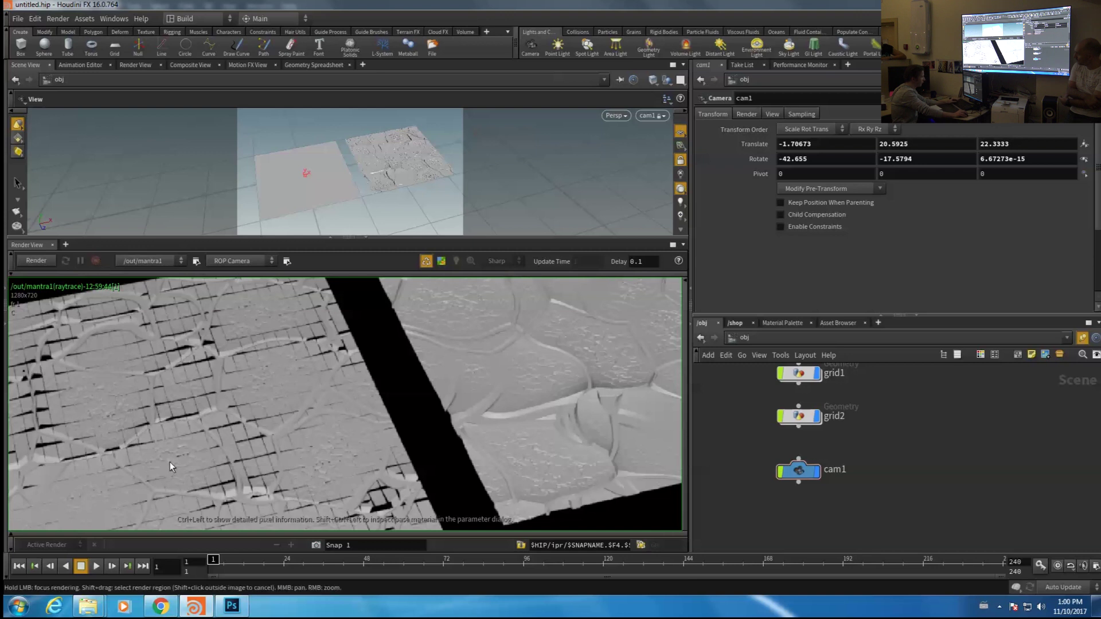
{"action": "left_click_drag", "start_coordinate": [416, 237], "coordinate": [418, 269]}
{"action": "middle_click_drag", "start_coordinate": [1024, 423], "coordinate": [989, 456]}
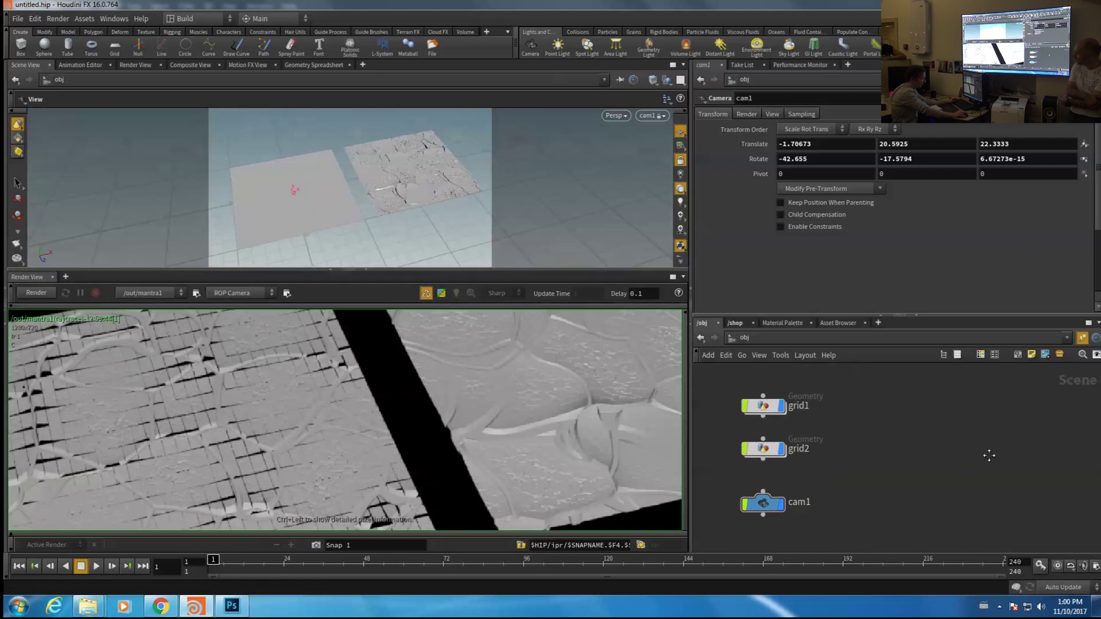
{"action": "key", "text": "Tab"}
{"action": "type", "text": "geo"}
Replace the default File node with a Grid of 100 rows and 100 columns, and display it in wireframe
{"action": "key", "text": "space+g"}
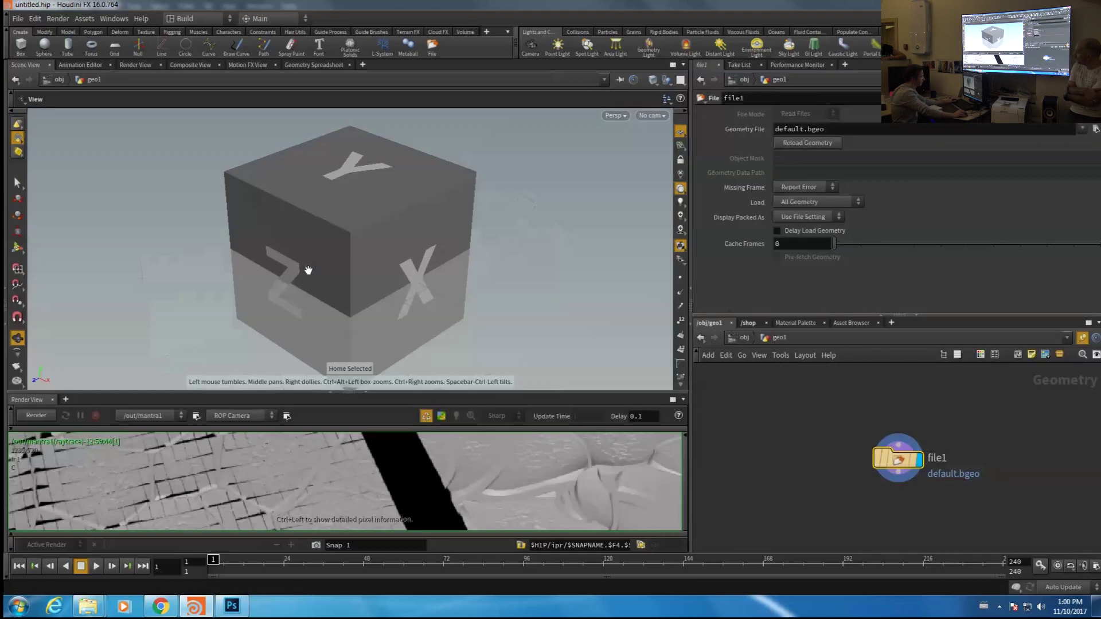
{"action": "scroll", "coordinate": [344, 253], "scroll_direction": "down", "scroll_amount": 5}
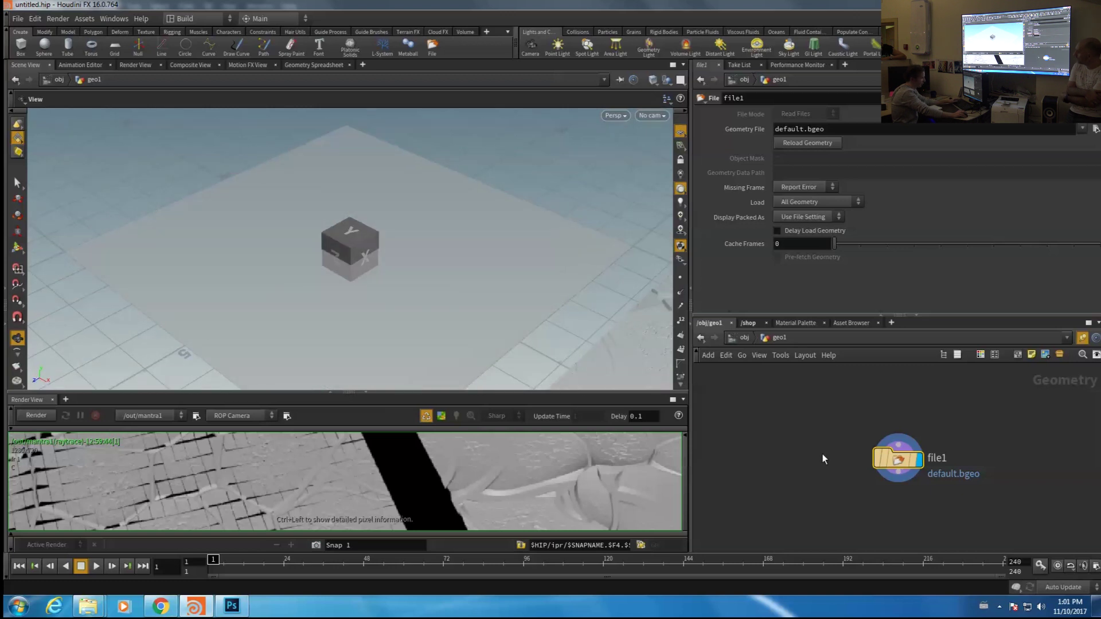
{"action": "middle_click_drag", "start_coordinate": [824, 455], "coordinate": [769, 436]}
{"action": "scroll", "coordinate": [445, 238], "scroll_direction": "down", "scroll_amount": 2}
{"action": "key", "text": "space+y"}
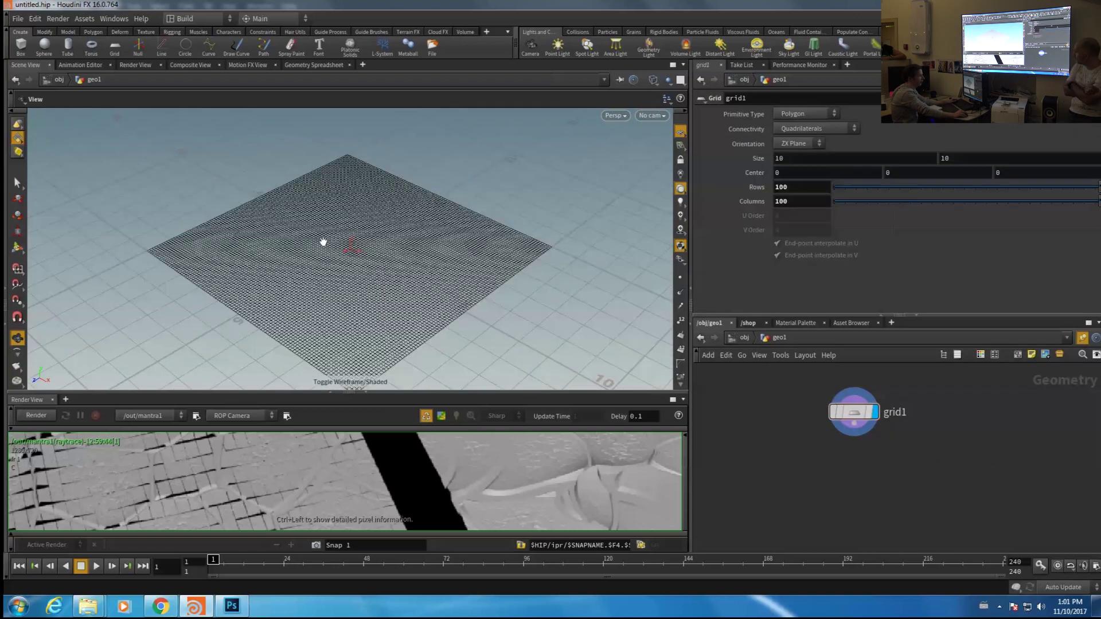
{"action": "scroll", "coordinate": [321, 238], "scroll_direction": "up", "scroll_amount": 3}
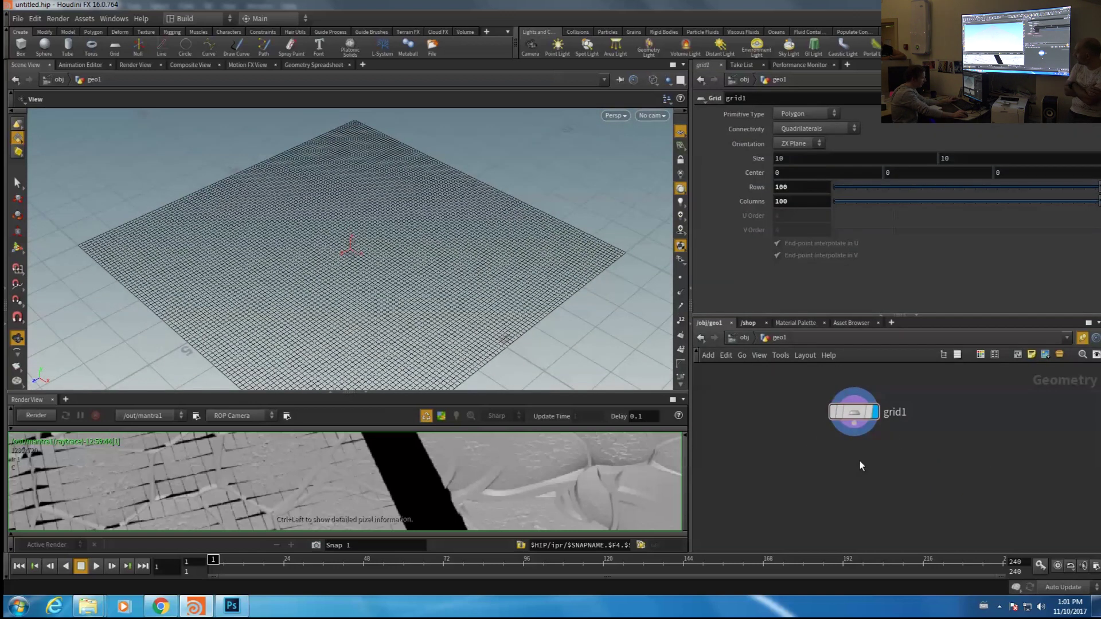
{"action": "key", "text": "Tab"}
{"action": "key", "text": "Escape"}
{"action": "key", "text": "Tab"}
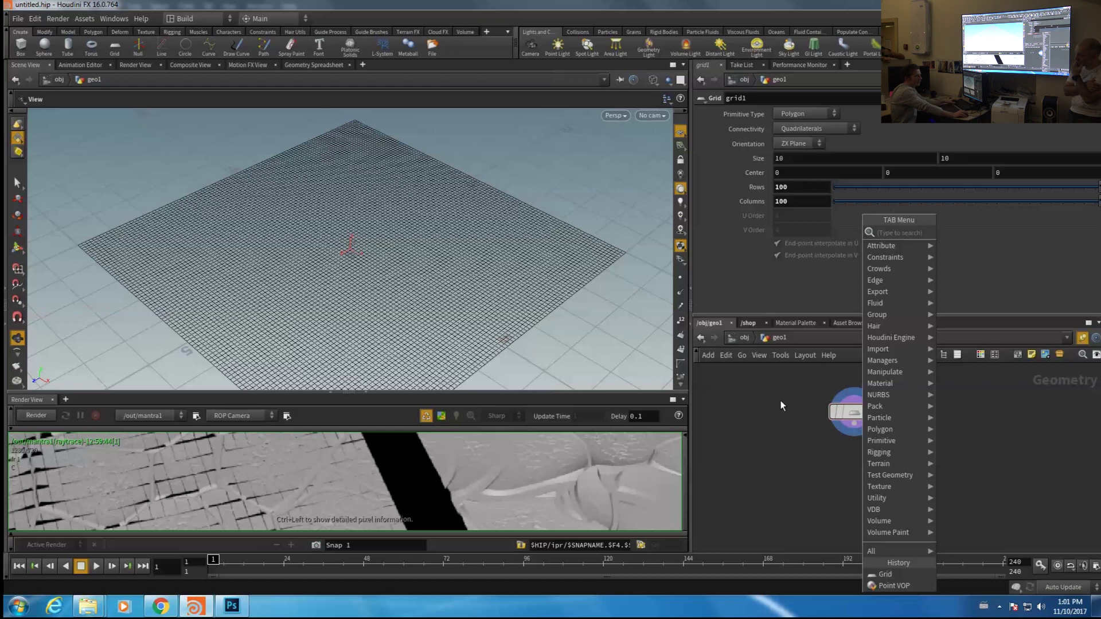
{"action": "left_click_drag", "start_coordinate": [403, 324], "coordinate": [361, 297]}
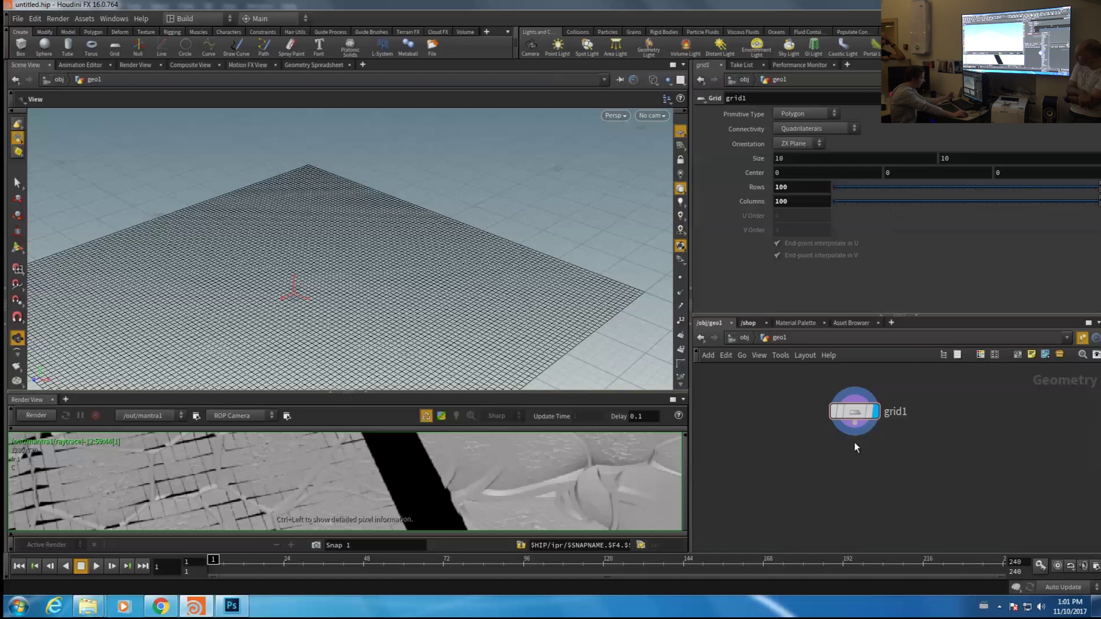
Add a Delete node directly below the grid node in the geometry network
{"action": "key", "text": "Tab"}
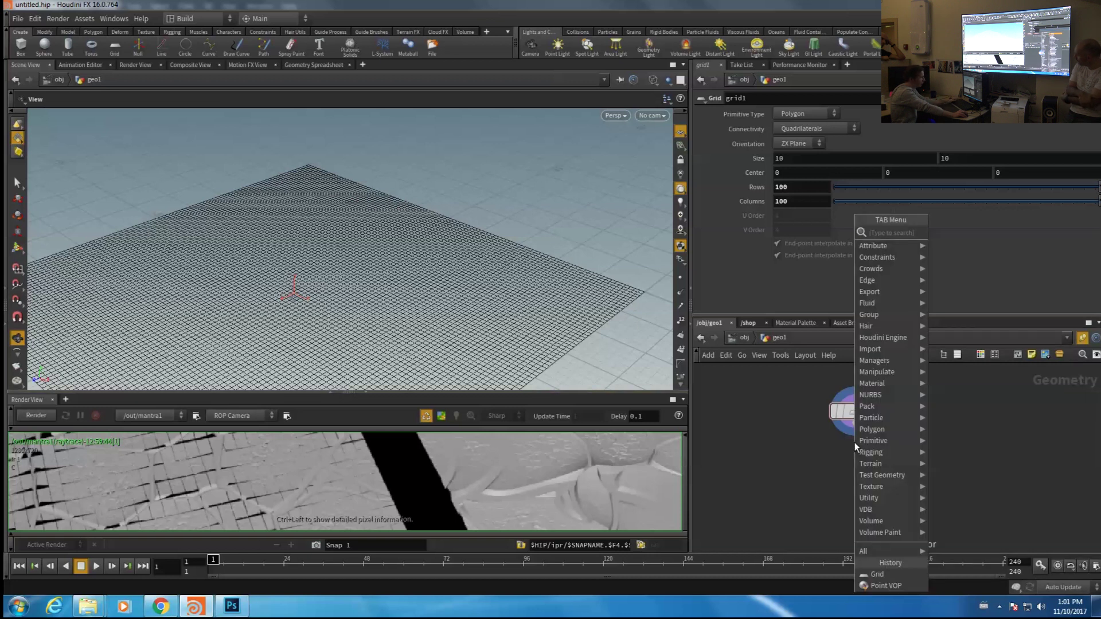
{"action": "type", "text": "de"}
{"action": "left_click", "coordinate": [952, 232]}
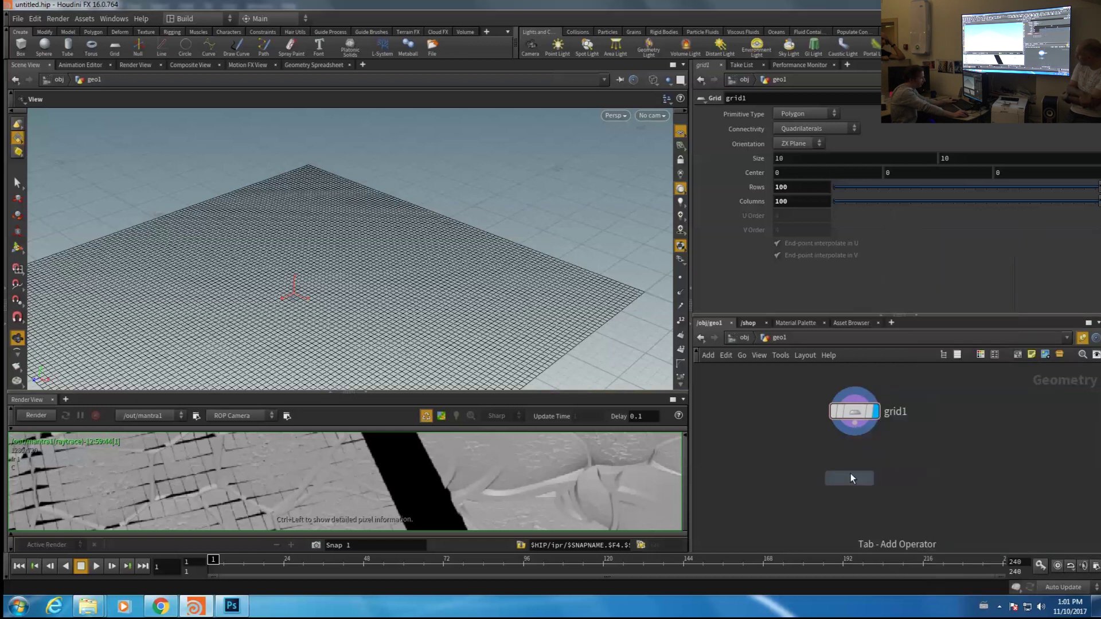
{"action": "left_click", "coordinate": [855, 461]}
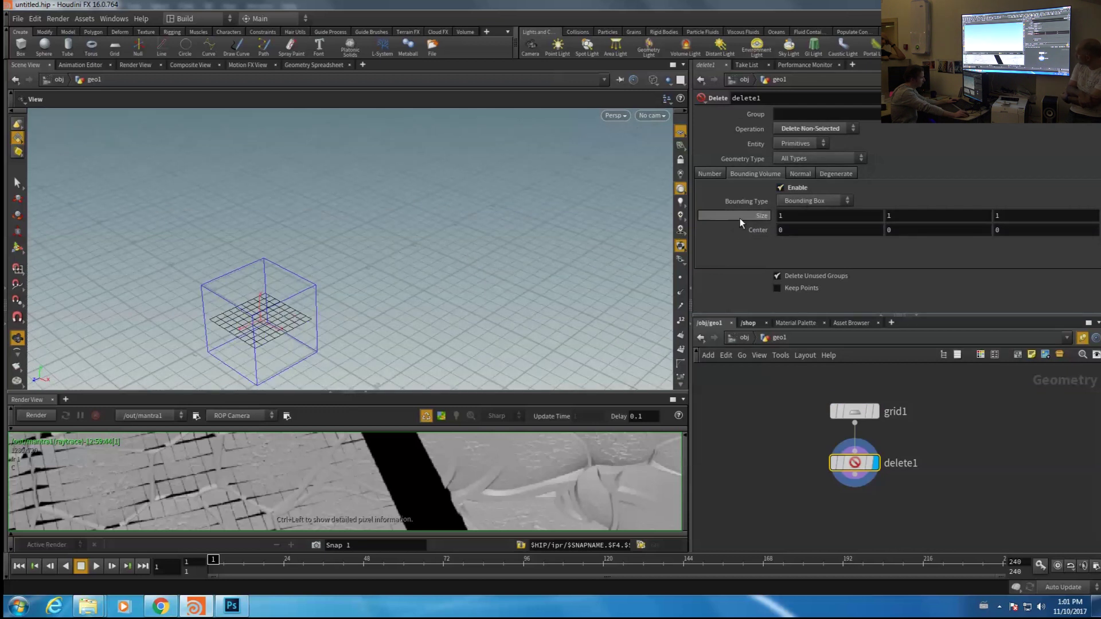
Set the Delete node to Delete Non-Selected with an enabled bounding box sized 2 × 0.6 × 2.1
{"action": "middle_click_drag", "start_coordinate": [804, 220], "coordinate": [865, 224]}
{"action": "middle_click_drag", "start_coordinate": [1004, 216], "coordinate": [1071, 224]}
{"action": "middle_click_drag", "start_coordinate": [903, 215], "coordinate": [872, 213]}
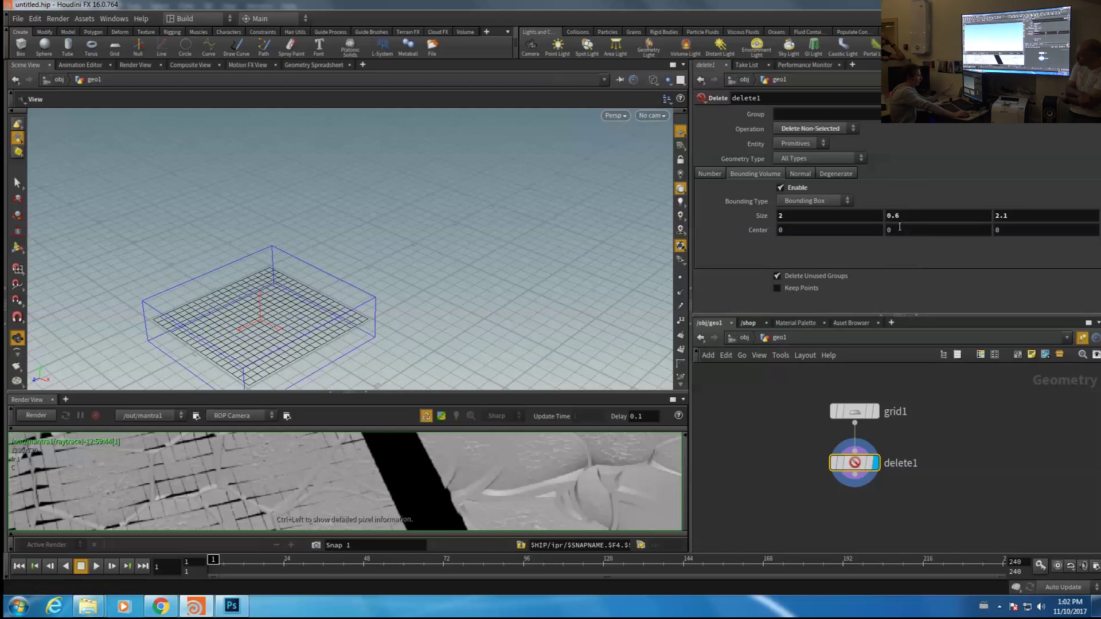
{"action": "middle_click_drag", "start_coordinate": [323, 294], "coordinate": [390, 244]}
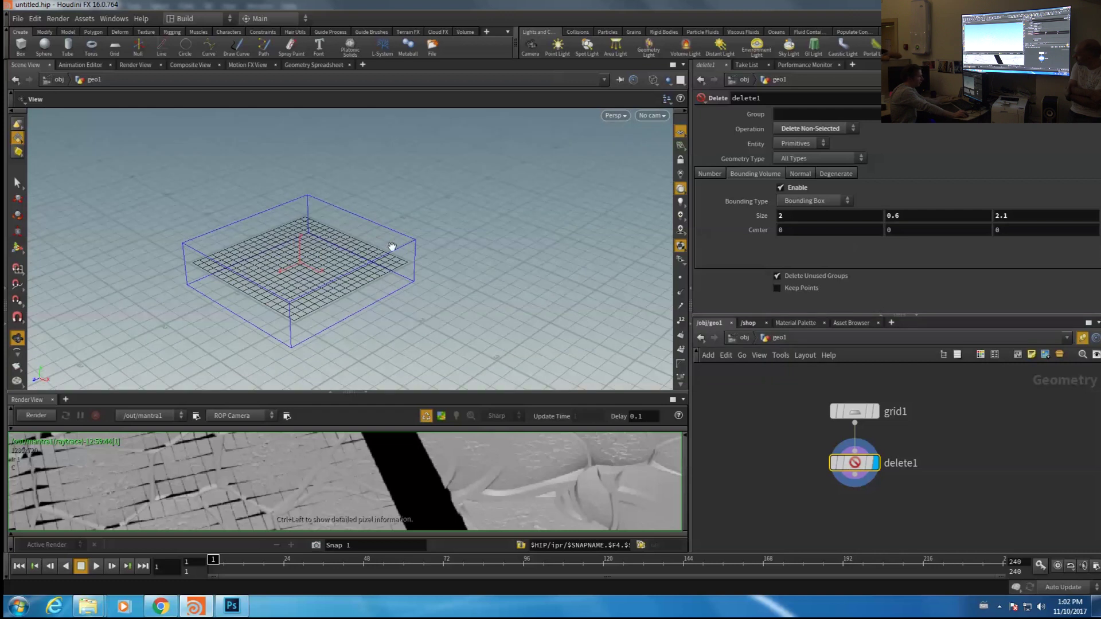
Enlarge the network area, move the Delete node lower, and insert a Mountain node between it and the grid
{"action": "middle_click_drag", "start_coordinate": [851, 511], "coordinate": [855, 465]}
{"action": "left_click_drag", "start_coordinate": [836, 315], "coordinate": [833, 246]}
{"action": "left_click_drag", "start_coordinate": [246, 254], "coordinate": [251, 241]}
{"action": "left_click_drag", "start_coordinate": [864, 384], "coordinate": [864, 417]}
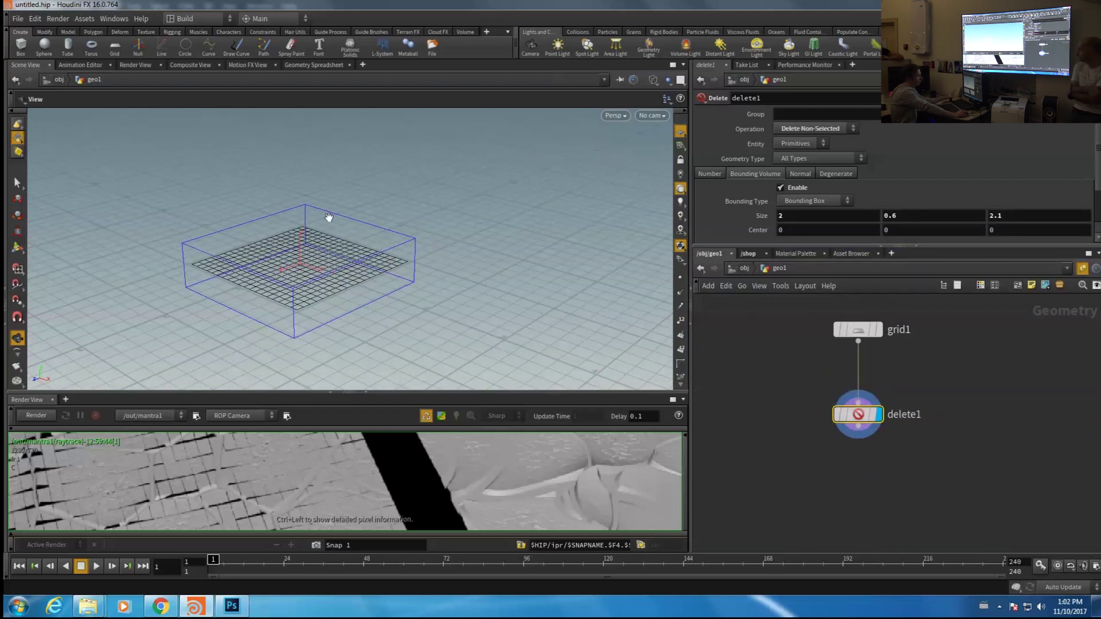
{"action": "key", "text": "Tab"}
{"action": "mouse_move", "coordinate": [982, 383]}
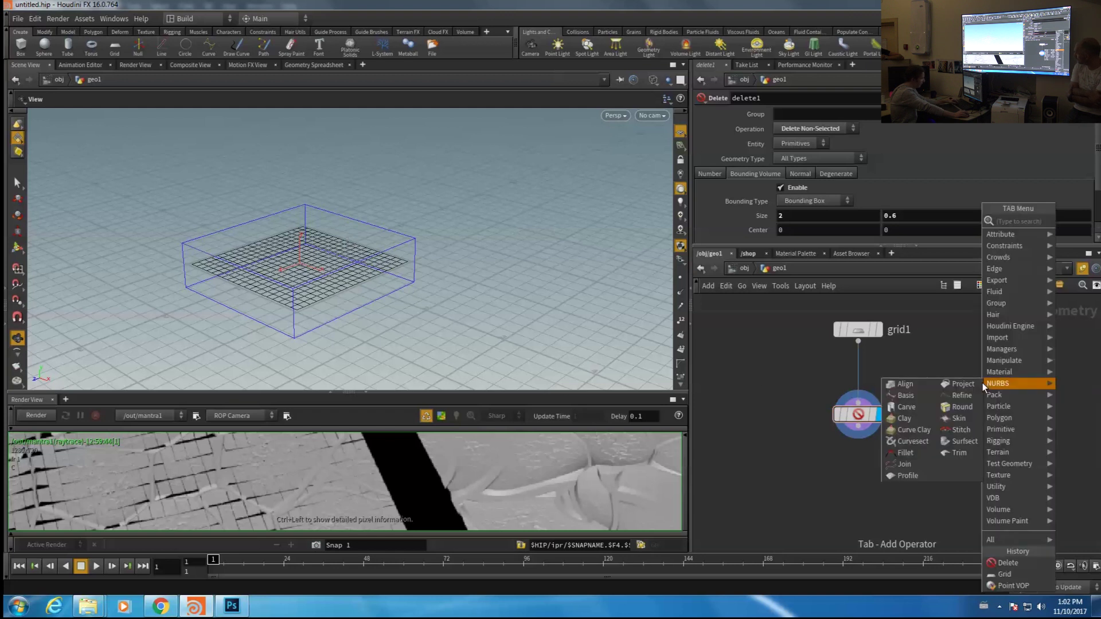
{"action": "type", "text": "mountain"}
{"action": "key", "text": "Return"}
{"action": "left_click", "coordinate": [859, 367]}
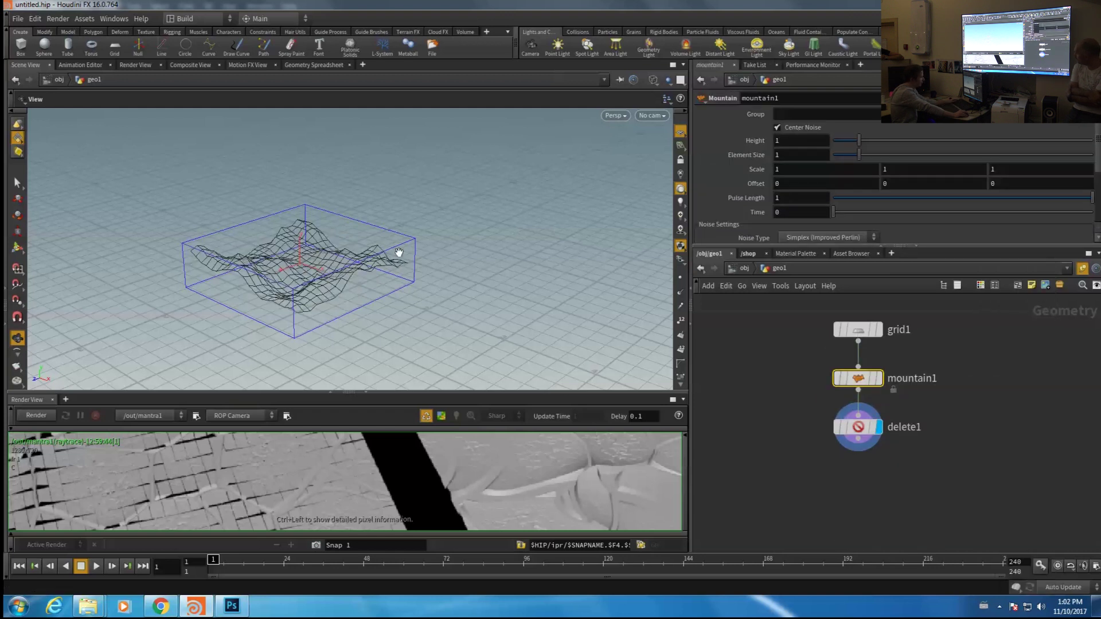
Switch the viewport from wireframe to shaded display and inspect the displaced surface inside its bounding box
{"action": "key", "text": "w"}
{"action": "left_click_drag", "start_coordinate": [348, 217], "coordinate": [328, 230]}
{"action": "scroll", "coordinate": [328, 231], "scroll_direction": "up", "scroll_amount": 3}
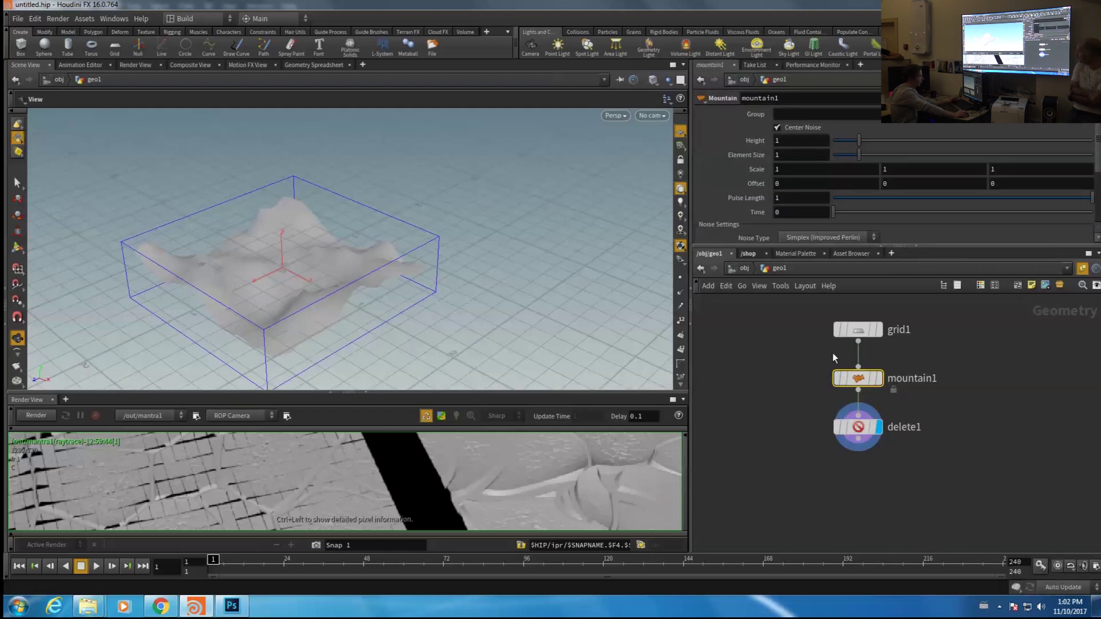
{"action": "left_click_drag", "start_coordinate": [509, 284], "coordinate": [424, 255]}
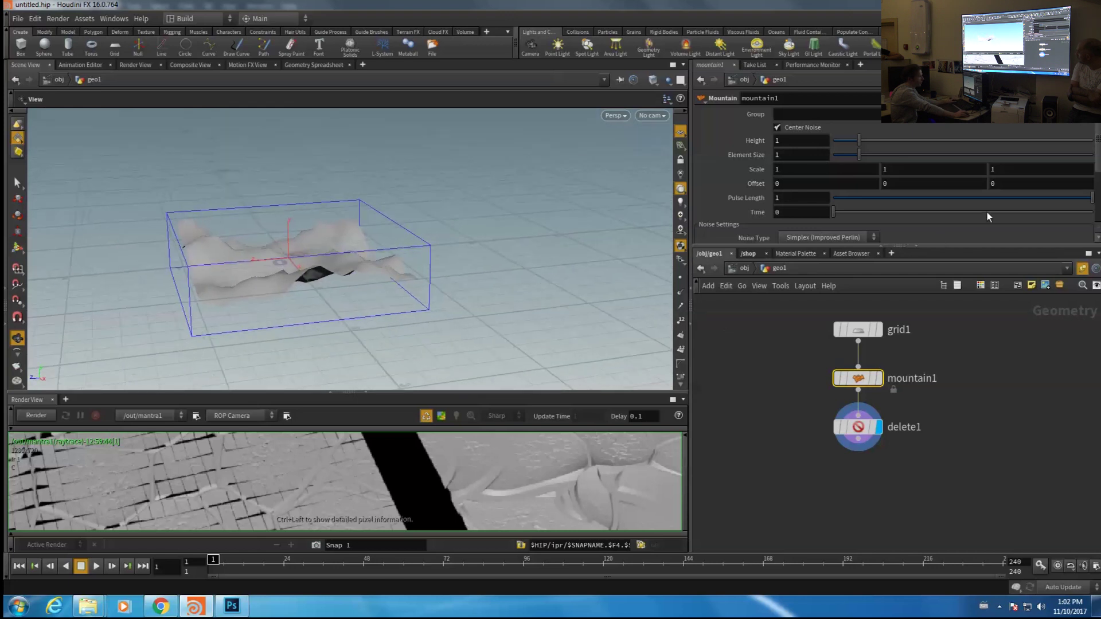
Set the Mountain node's Height to 2.43 and Element Size to 1.81
{"action": "left_click_drag", "start_coordinate": [858, 140], "coordinate": [929, 139]}
{"action": "middle_click_drag", "start_coordinate": [761, 173], "coordinate": [725, 175]}
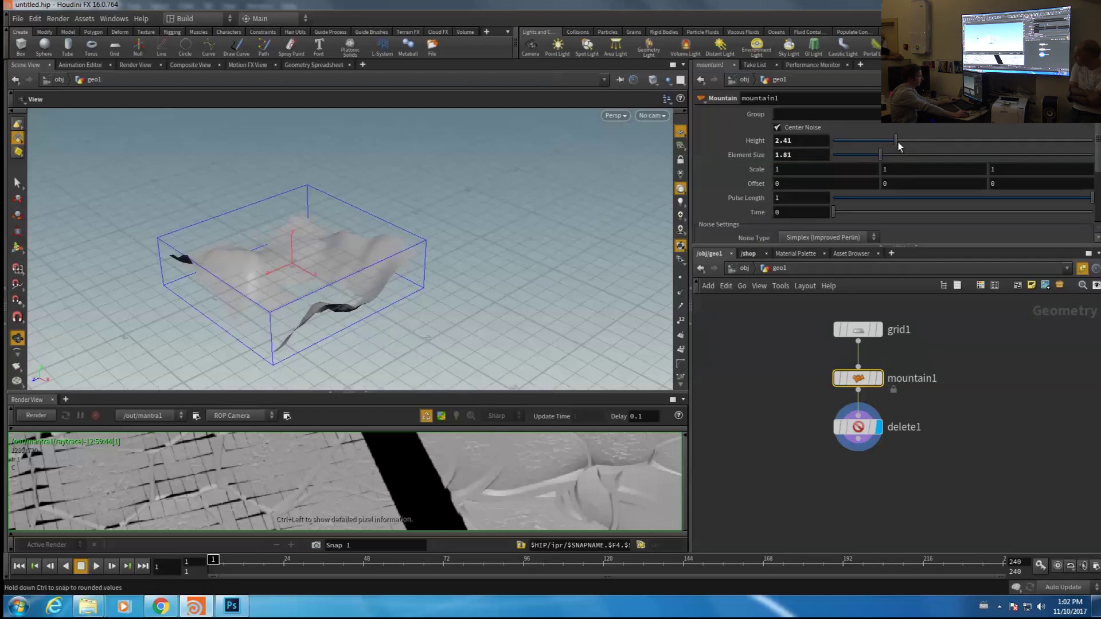
{"action": "mouse_move", "coordinate": [899, 141]}
{"action": "left_mouse_down"}
{"action": "mouse_move", "coordinate": [924, 138]}
{"action": "mouse_move", "coordinate": [854, 140]}
{"action": "mouse_move", "coordinate": [897, 139]}
{"action": "left_mouse_up"}
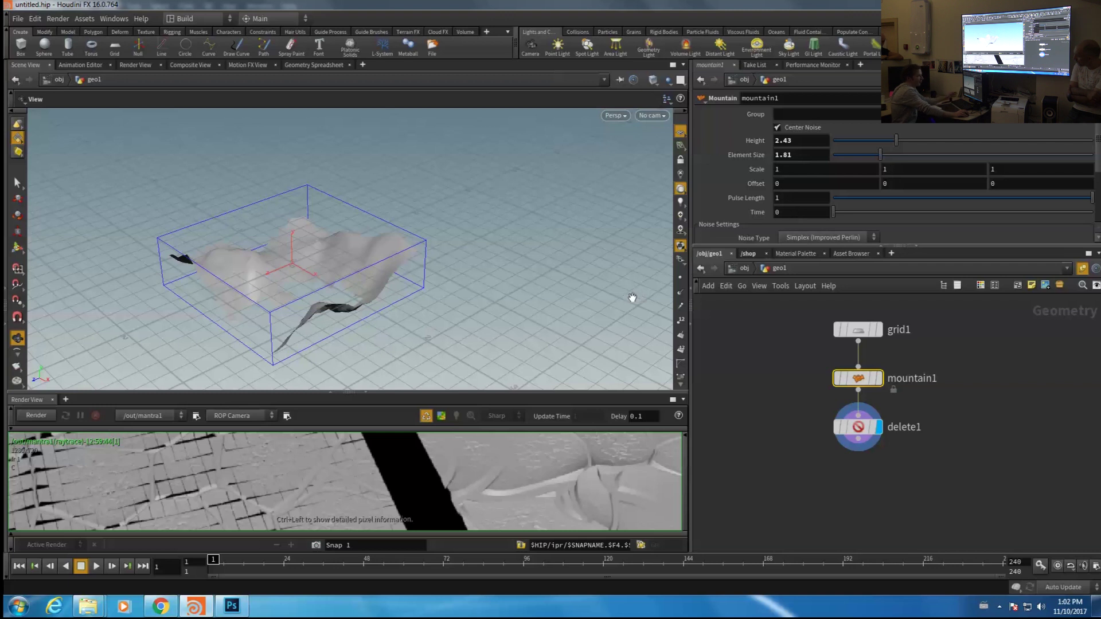
{"action": "mouse_move", "coordinate": [501, 273]}
{"action": "left_mouse_down"}
{"action": "mouse_move", "coordinate": [491, 301]}
{"action": "mouse_move", "coordinate": [401, 312]}
{"action": "left_mouse_up"}
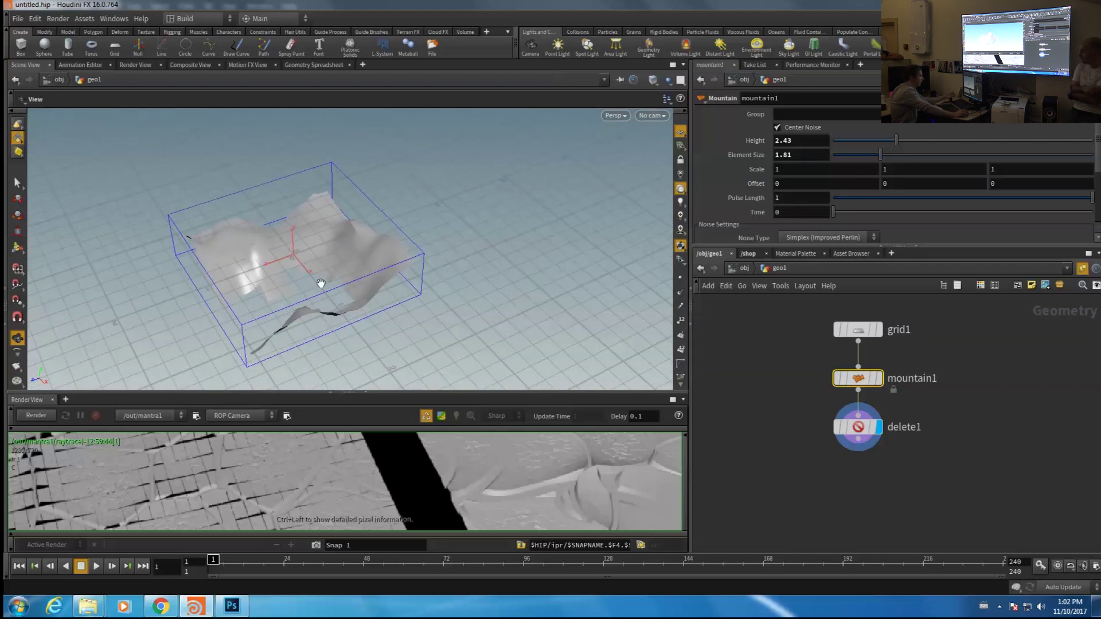
{"action": "left_click_drag", "start_coordinate": [321, 284], "coordinate": [411, 273]}
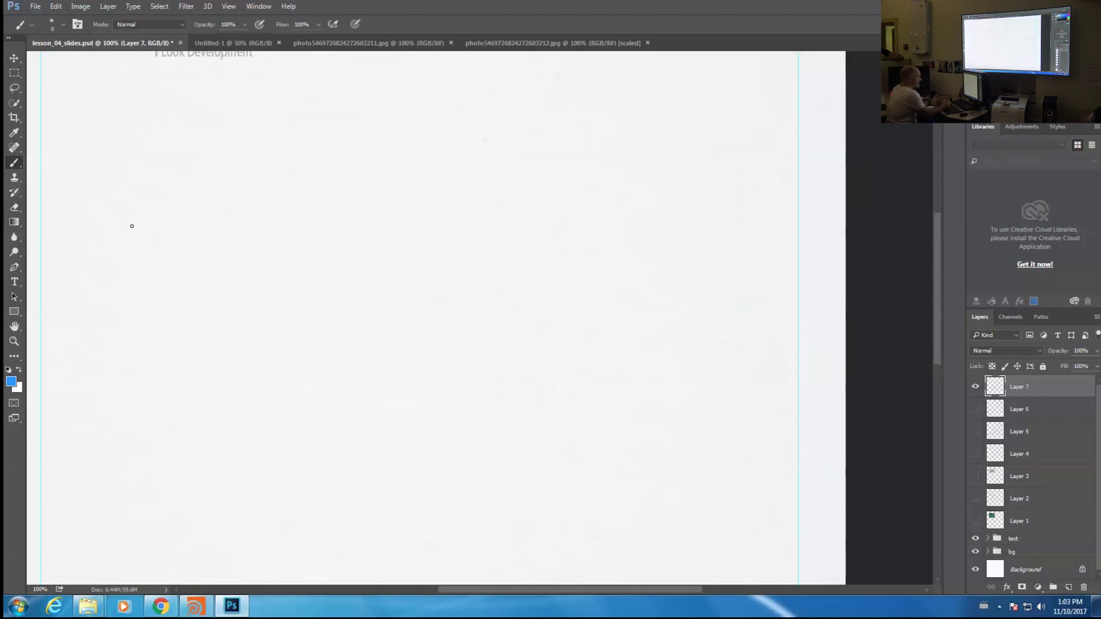
Switch to Photoshop and sketch a camera symbol facing a near-vertical image plane line with a pixel dot on it
{"action": "mouse_move", "coordinate": [145, 218]}
{"action": "left_mouse_down"}
{"action": "mouse_move", "coordinate": [122, 232]}
{"action": "mouse_move", "coordinate": [146, 239]}
{"action": "left_mouse_up"}
{"action": "left_click_drag", "start_coordinate": [217, 161], "coordinate": [237, 290]}
{"action": "left_click_drag", "start_coordinate": [122, 234], "coordinate": [122, 230]}
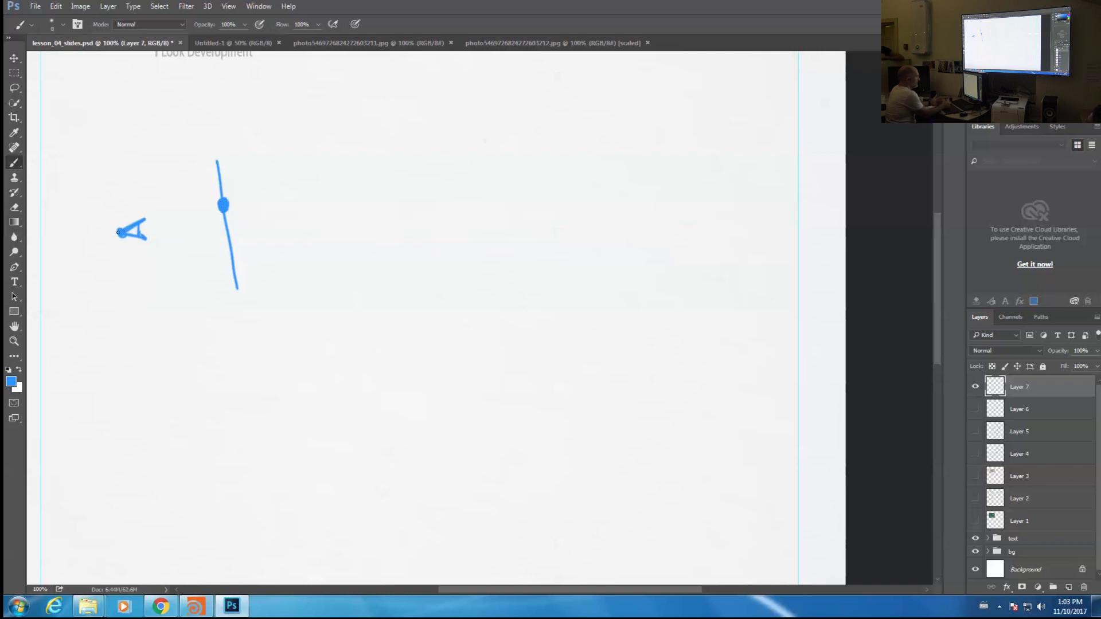
Draw a circle beyond the image plane, a ray from the camera to it, and the hit point with its displaced point
{"action": "mouse_move", "coordinate": [386, 234]}
{"action": "left_mouse_down"}
{"action": "mouse_move", "coordinate": [445, 182]}
{"action": "mouse_move", "coordinate": [395, 164]}
{"action": "left_mouse_up"}
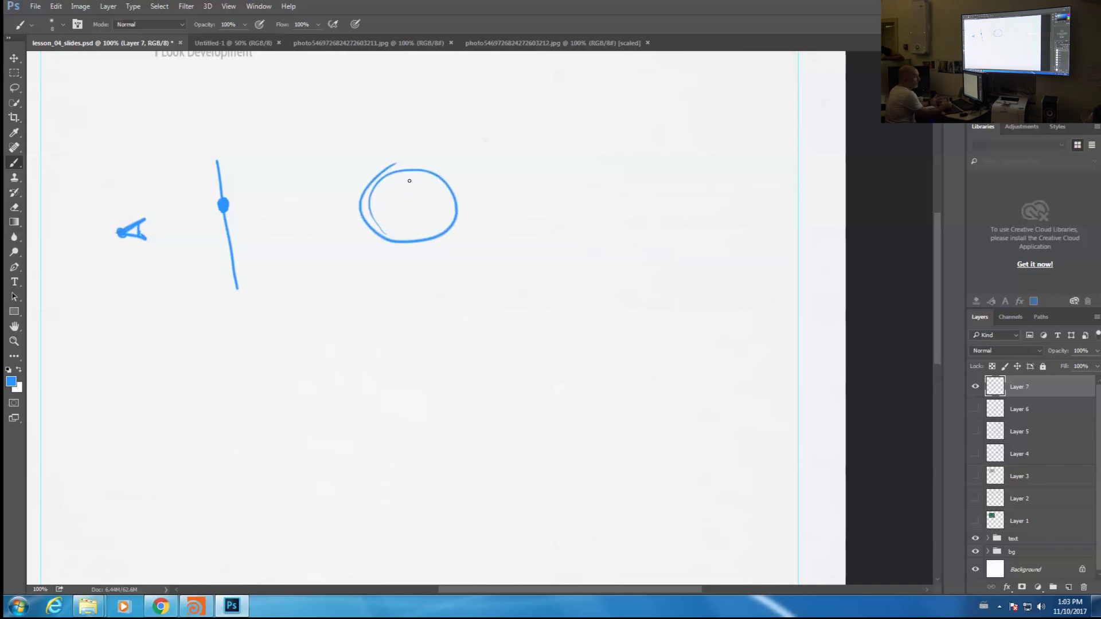
{"action": "left_click_drag", "start_coordinate": [122, 233], "coordinate": [379, 197]}
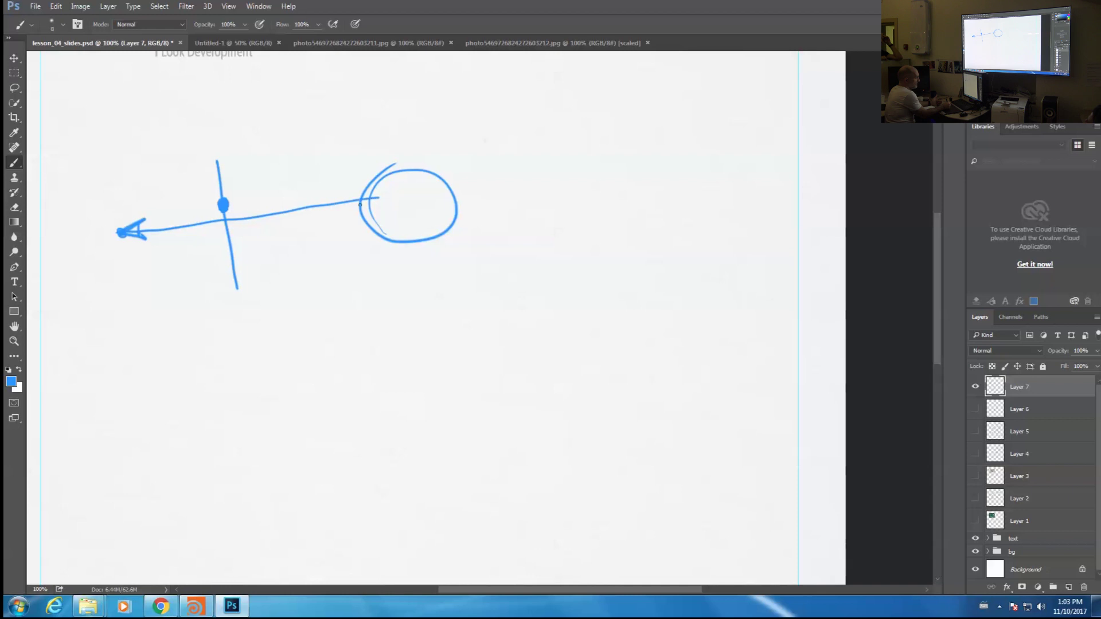
{"action": "left_click", "coordinate": [361, 199]}
{"action": "left_click_drag", "start_coordinate": [338, 195], "coordinate": [333, 193]}
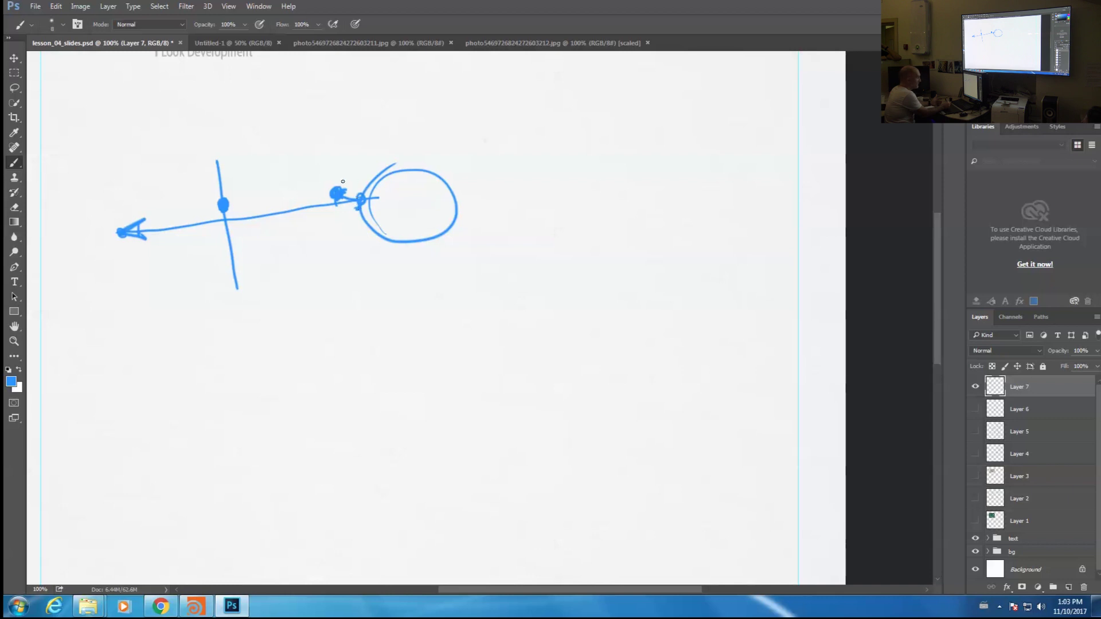
Mark two ticks on the image plane line and sketch the displaced outline across the circle's camera-facing edge
{"action": "left_click_drag", "start_coordinate": [219, 185], "coordinate": [248, 181]}
{"action": "left_click_drag", "start_coordinate": [235, 257], "coordinate": [250, 253]}
{"action": "left_click_drag", "start_coordinate": [353, 231], "coordinate": [390, 224]}
{"action": "mouse_move", "coordinate": [357, 183]}
{"action": "left_mouse_down"}
{"action": "mouse_move", "coordinate": [382, 181]}
{"action": "mouse_move", "coordinate": [335, 221]}
{"action": "mouse_move", "coordinate": [352, 231]}
{"action": "left_mouse_up"}
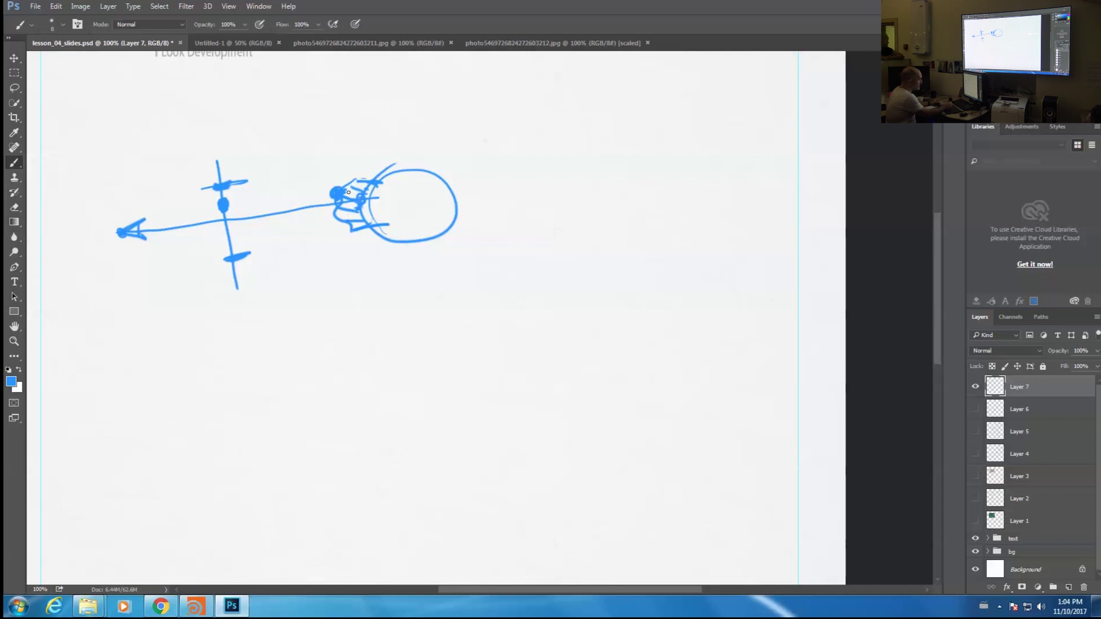
Draw a dashed boundary around the circle and two more camera rays passing through the upper image plane
{"action": "left_click_drag", "start_coordinate": [423, 149], "coordinate": [463, 167]}
{"action": "left_click_drag", "start_coordinate": [398, 255], "coordinate": [352, 240]}
{"action": "left_click_drag", "start_coordinate": [235, 189], "coordinate": [440, 121]}
{"action": "left_click_drag", "start_coordinate": [224, 200], "coordinate": [491, 121]}
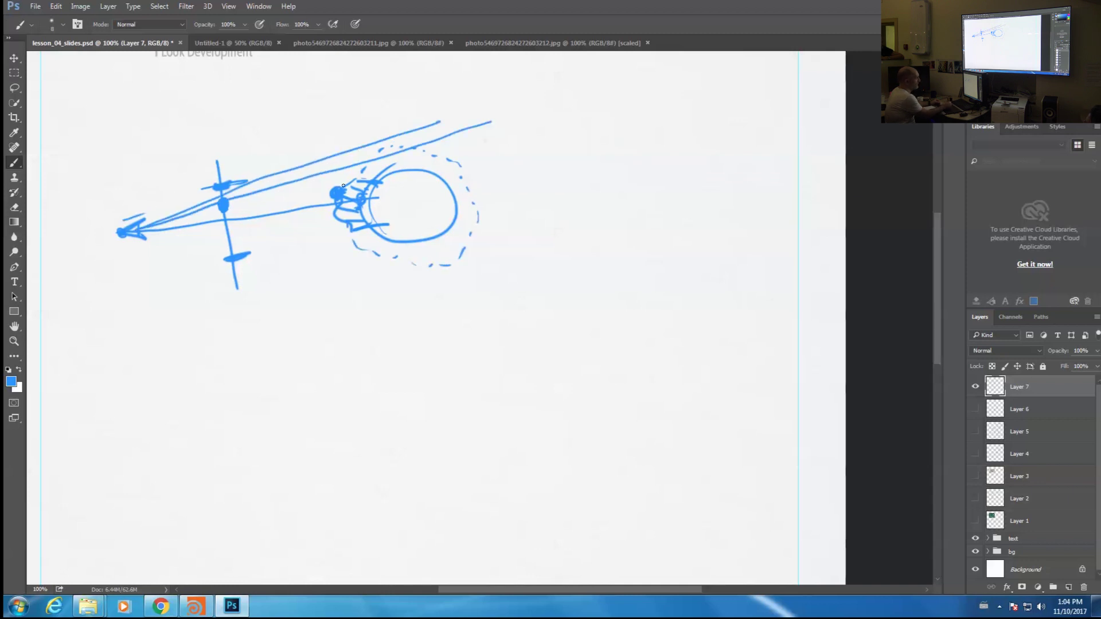
Draw a T-shaped offset from the circle's upper edge to the rays, plus a separate slanted surface segment with strokes above it
{"action": "mouse_move", "coordinate": [385, 174]}
{"action": "left_mouse_down"}
{"action": "mouse_move", "coordinate": [410, 164]}
{"action": "mouse_move", "coordinate": [439, 173]}
{"action": "left_mouse_up"}
{"action": "left_click_drag", "start_coordinate": [366, 166], "coordinate": [362, 172]}
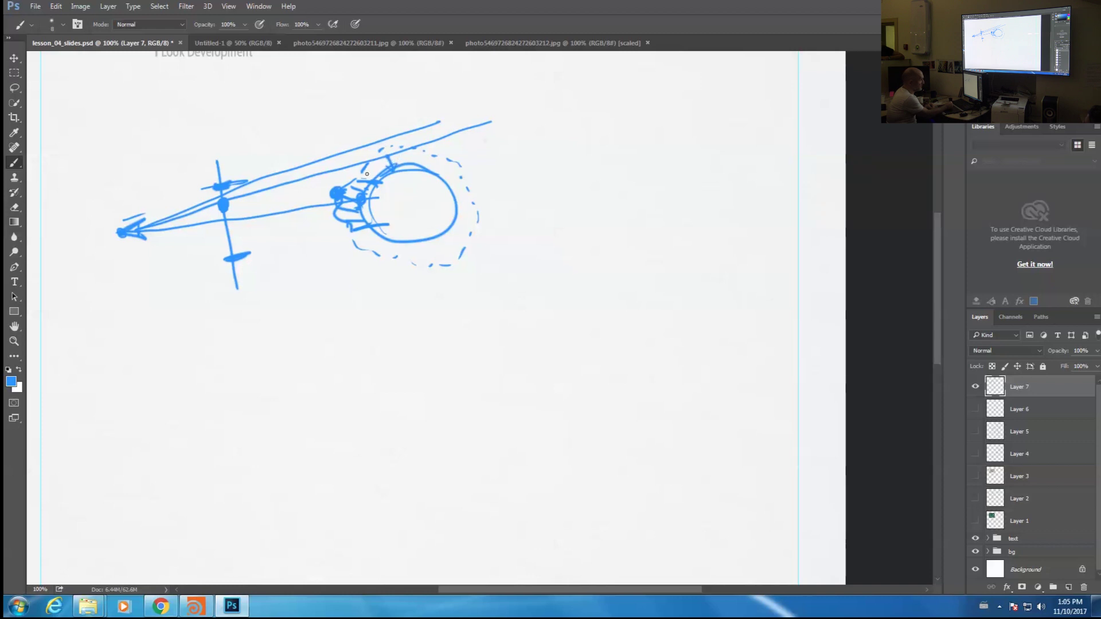
{"action": "left_click_drag", "start_coordinate": [383, 182], "coordinate": [413, 171]}
{"action": "left_click_drag", "start_coordinate": [383, 127], "coordinate": [411, 179]}
{"action": "left_click_drag", "start_coordinate": [353, 139], "coordinate": [429, 117]}
{"action": "left_click_drag", "start_coordinate": [382, 184], "coordinate": [421, 172]}
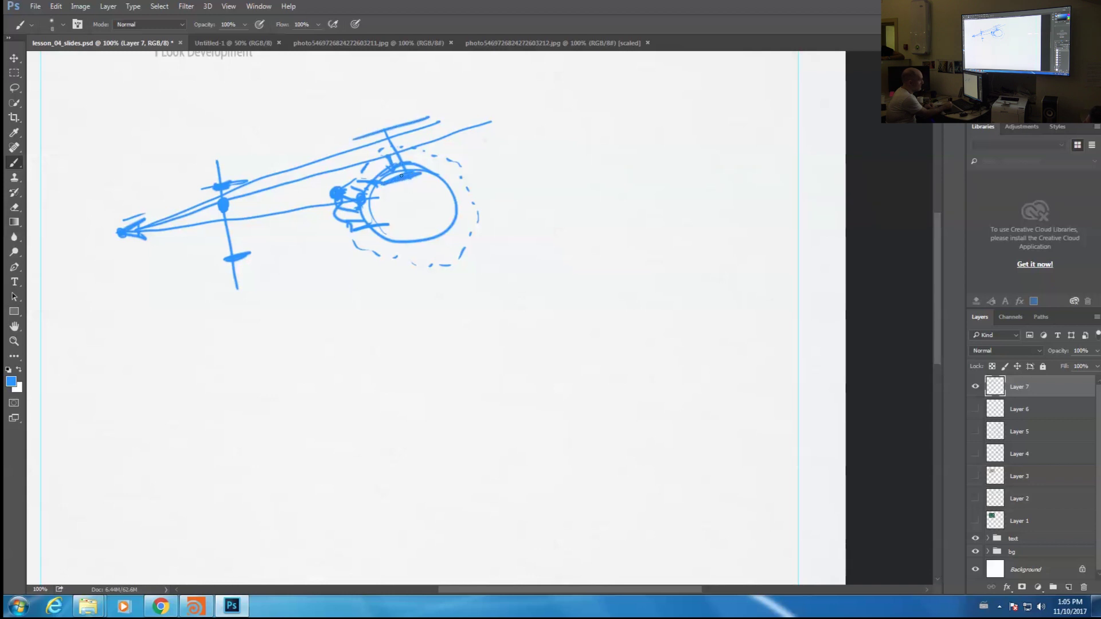
{"action": "left_click_drag", "start_coordinate": [385, 179], "coordinate": [413, 168]}
{"action": "left_click_drag", "start_coordinate": [463, 395], "coordinate": [538, 351]}
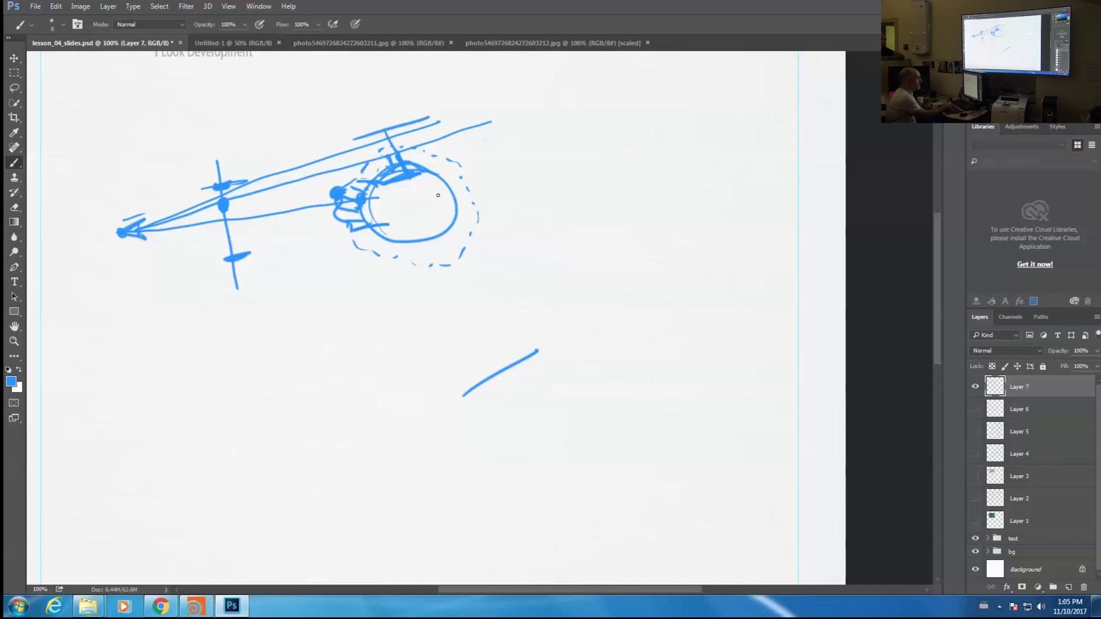
{"action": "left_click_drag", "start_coordinate": [491, 346], "coordinate": [529, 328]}
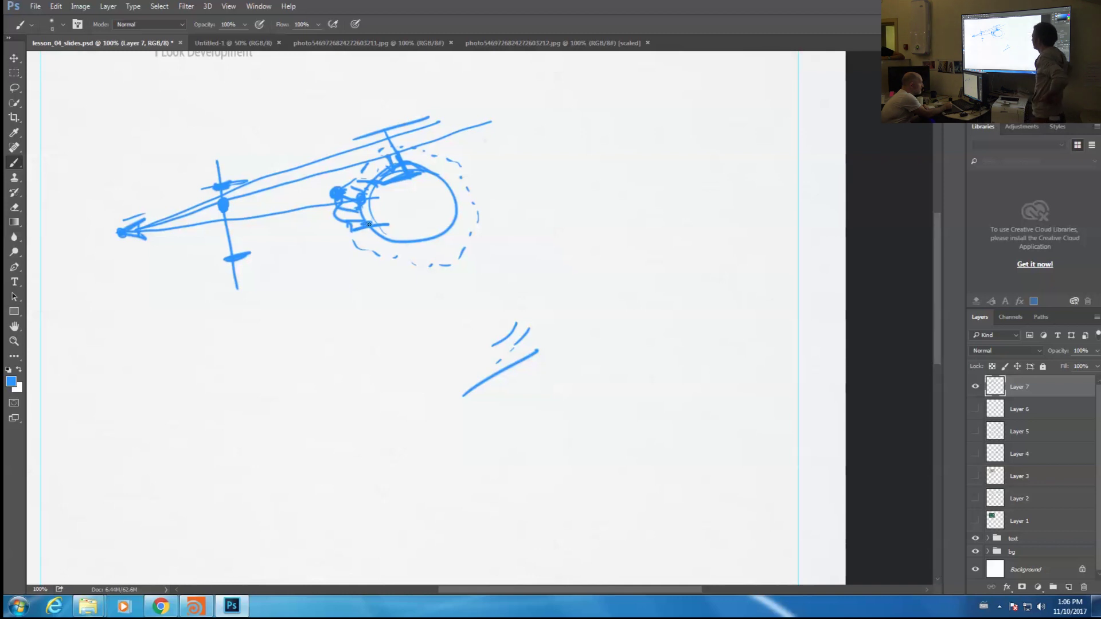
Add a ray through the lower image plane tick, extend the displaced outline, and draw a slanted line beneath the circle
{"action": "mouse_move", "coordinate": [209, 256]}
{"action": "left_mouse_down"}
{"action": "mouse_move", "coordinate": [375, 228]}
{"action": "mouse_move", "coordinate": [319, 220]}
{"action": "mouse_move", "coordinate": [319, 178]}
{"action": "mouse_move", "coordinate": [343, 168]}
{"action": "left_mouse_up"}
{"action": "left_click_drag", "start_coordinate": [326, 216], "coordinate": [330, 174]}
{"action": "mouse_move", "coordinate": [401, 242]}
{"action": "left_mouse_down"}
{"action": "mouse_move", "coordinate": [374, 230]}
{"action": "mouse_move", "coordinate": [416, 237]}
{"action": "mouse_move", "coordinate": [325, 229]}
{"action": "mouse_move", "coordinate": [330, 236]}
{"action": "left_mouse_up"}
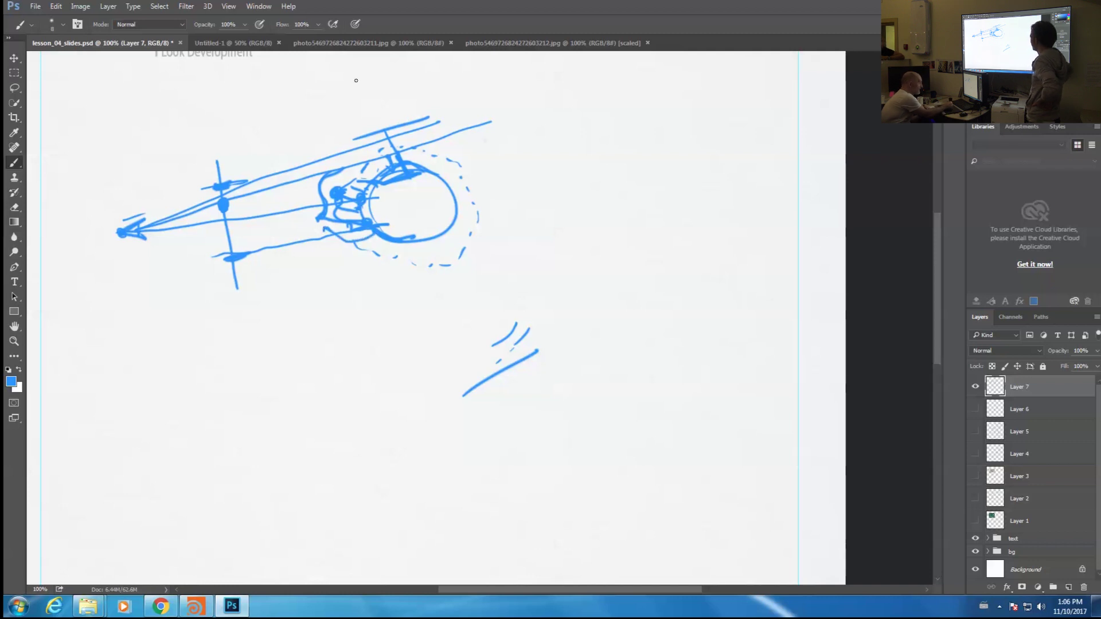
{"action": "mouse_move", "coordinate": [307, 272]}
{"action": "left_mouse_down"}
{"action": "mouse_move", "coordinate": [387, 234]}
{"action": "mouse_move", "coordinate": [343, 255]}
{"action": "left_mouse_up"}
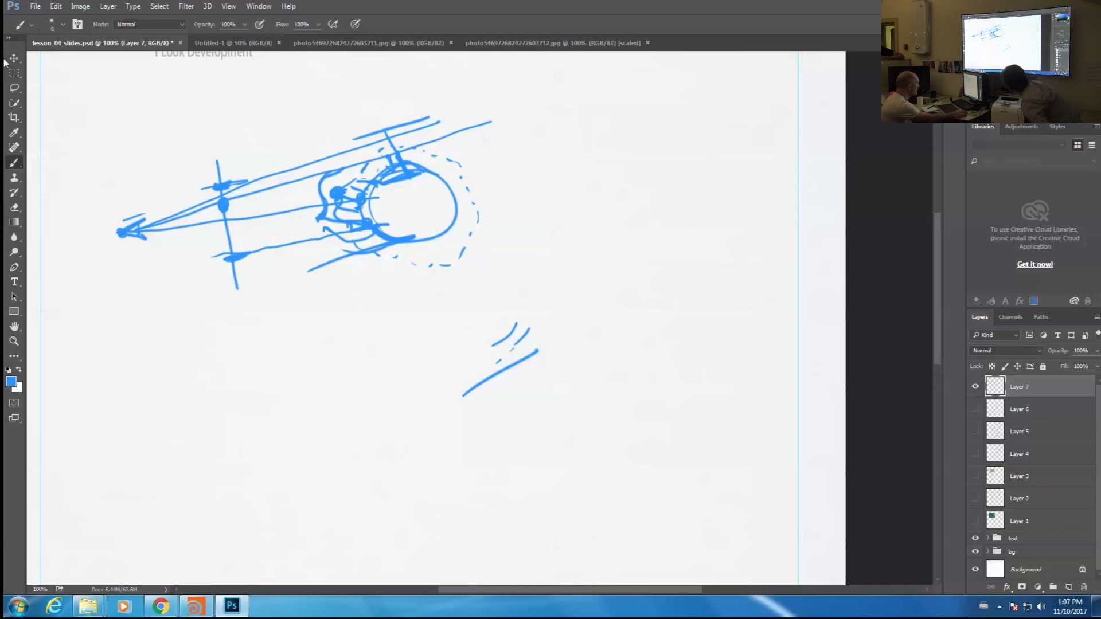
Switch to Houdini and open the material1 network in the shop context
{"action": "left_click", "coordinate": [209, 610]}
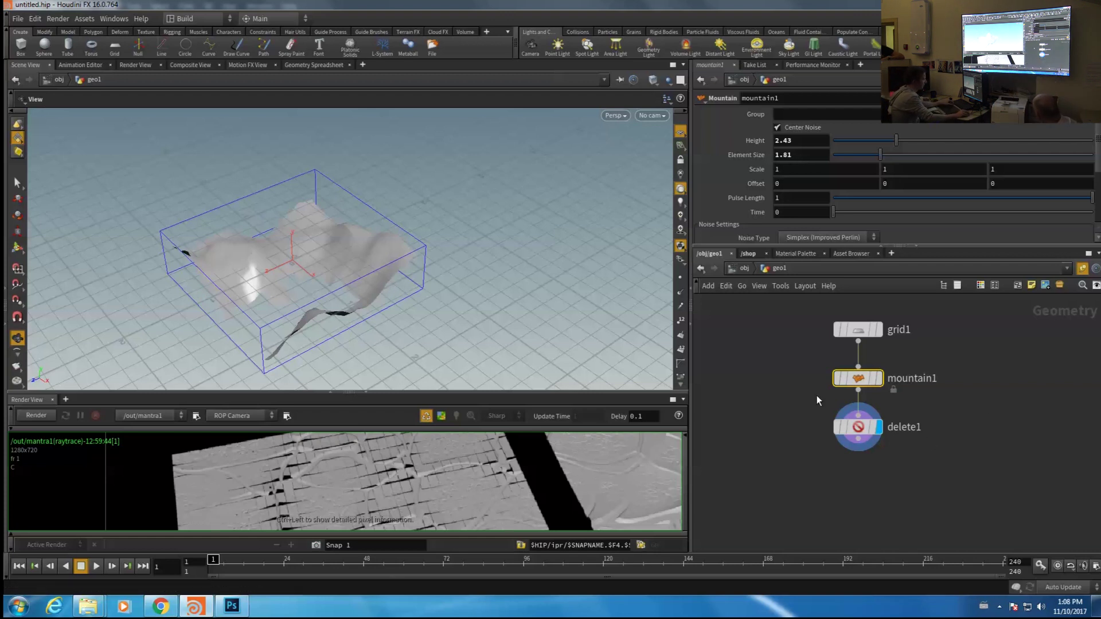
{"action": "left_click", "coordinate": [748, 253]}
{"action": "left_click_drag", "start_coordinate": [836, 399], "coordinate": [822, 380]}
{"action": "double_click", "coordinate": [821, 378]}
Add a Properties node below the displacement shader and connect its output to suboutput
{"action": "key", "text": "Tab"}
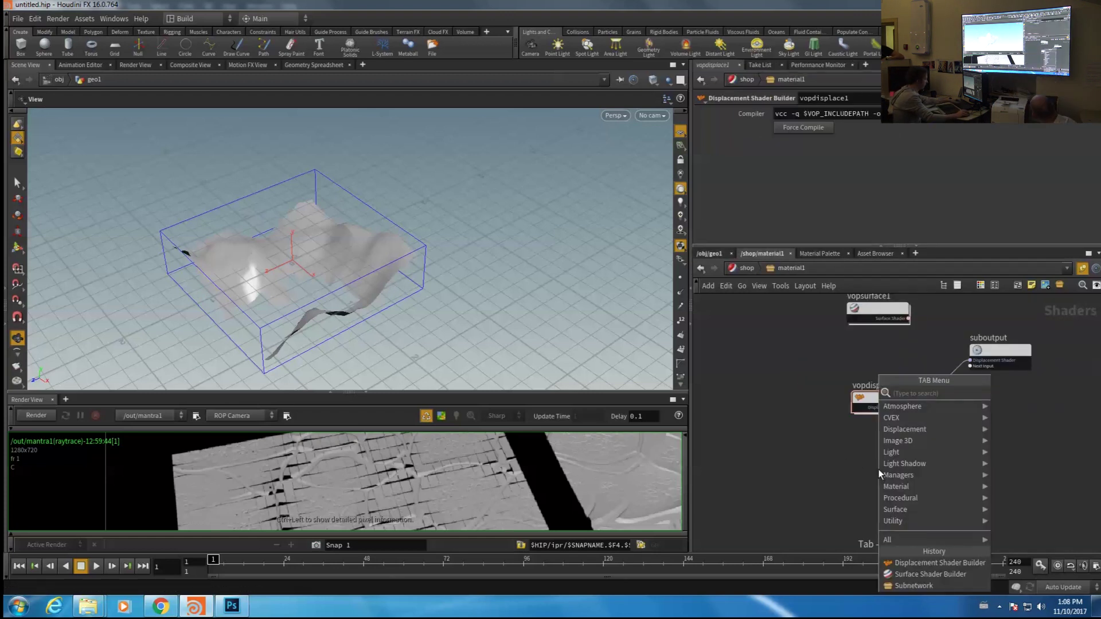
{"action": "type", "text": "pr"}
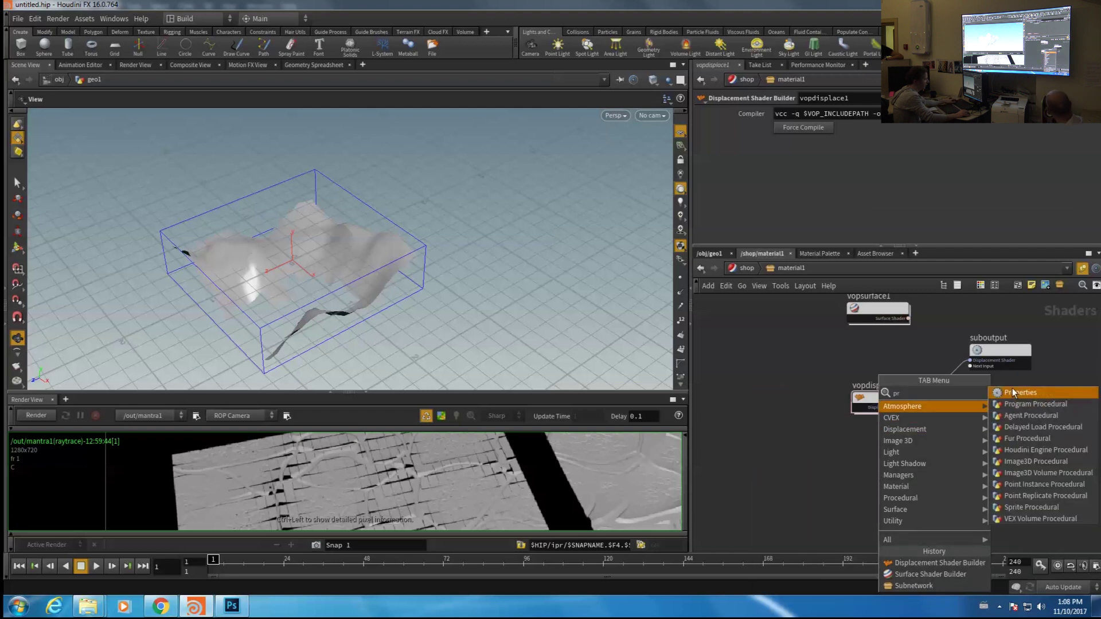
{"action": "left_click", "coordinate": [1012, 390]}
{"action": "left_click", "coordinate": [888, 470]}
{"action": "middle_click_drag", "start_coordinate": [938, 441], "coordinate": [896, 465]}
{"action": "left_click_drag", "start_coordinate": [809, 468], "coordinate": [880, 529]}
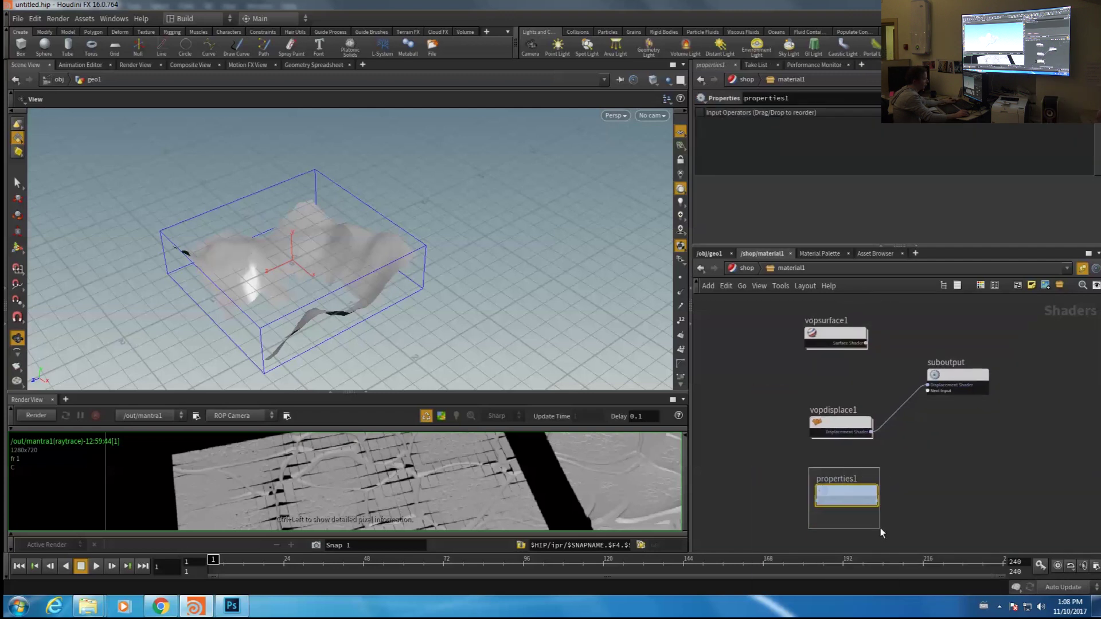
{"action": "left_click", "coordinate": [876, 501]}
{"action": "left_click", "coordinate": [941, 377]}
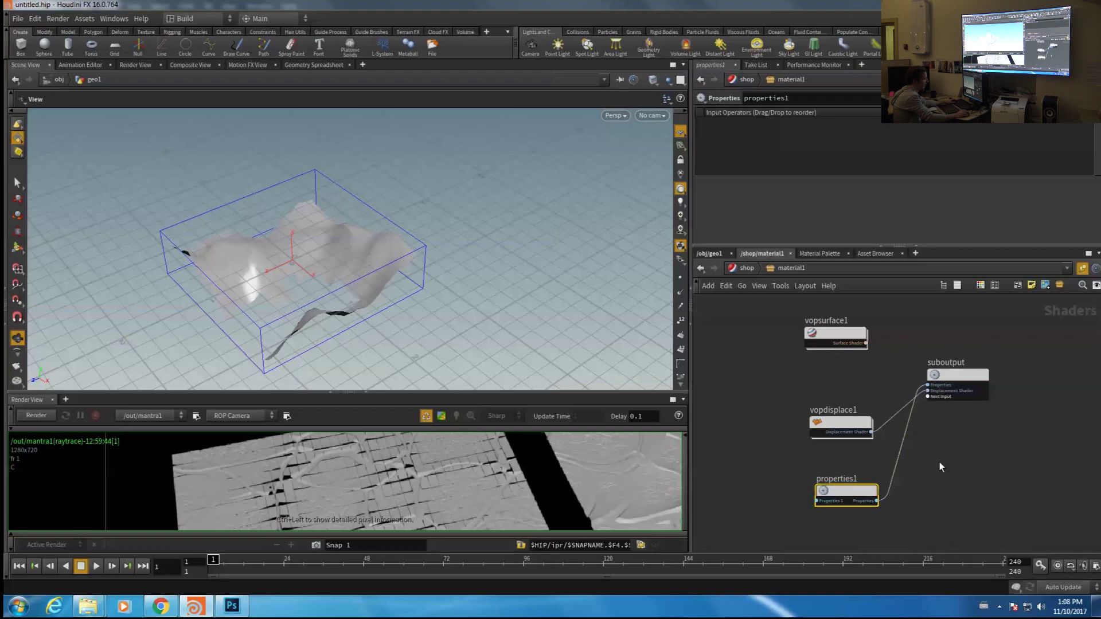
Open the rendering parameters editor for properties1 and filter the render properties by "disp"
{"action": "middle_click_drag", "start_coordinate": [939, 462], "coordinate": [945, 424]}
{"action": "left_click", "coordinate": [1052, 98]}
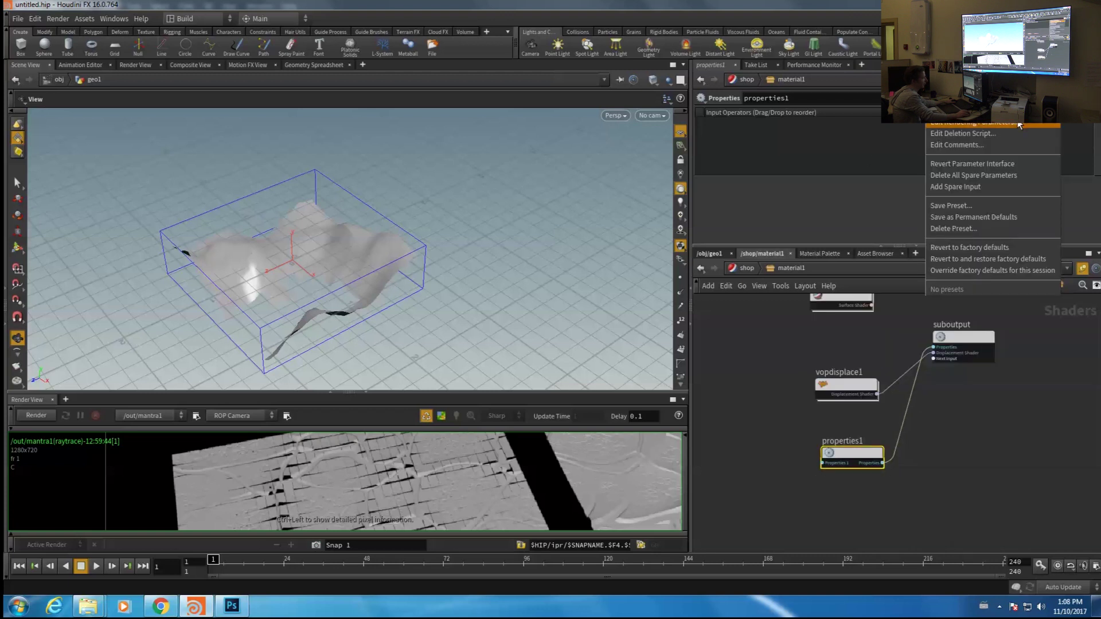
{"action": "left_click", "coordinate": [1018, 125]}
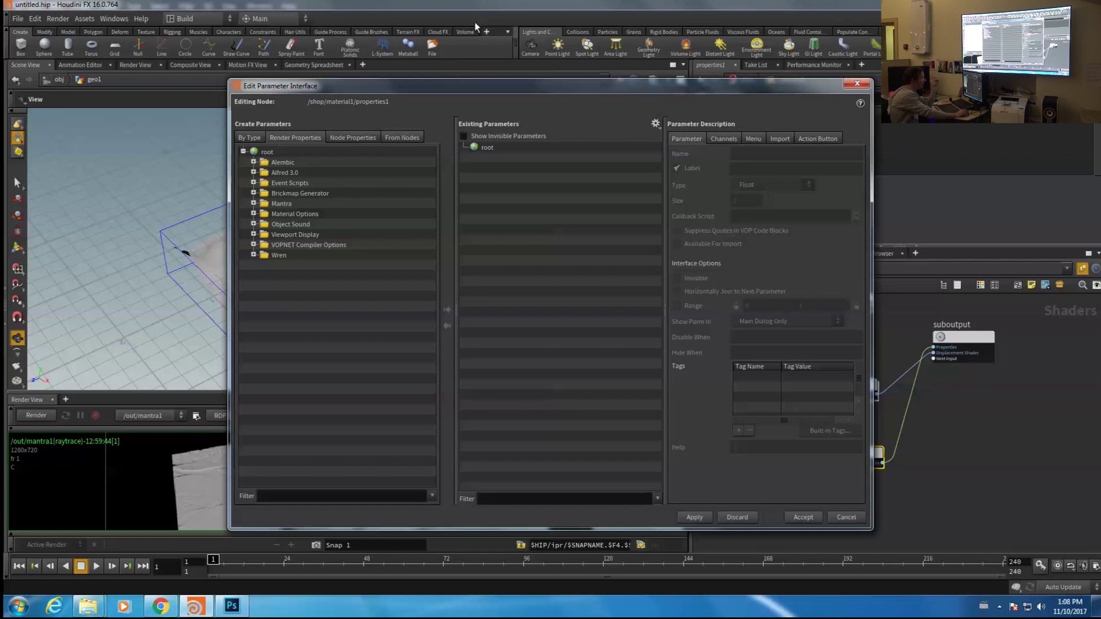
{"action": "left_click", "coordinate": [250, 138]}
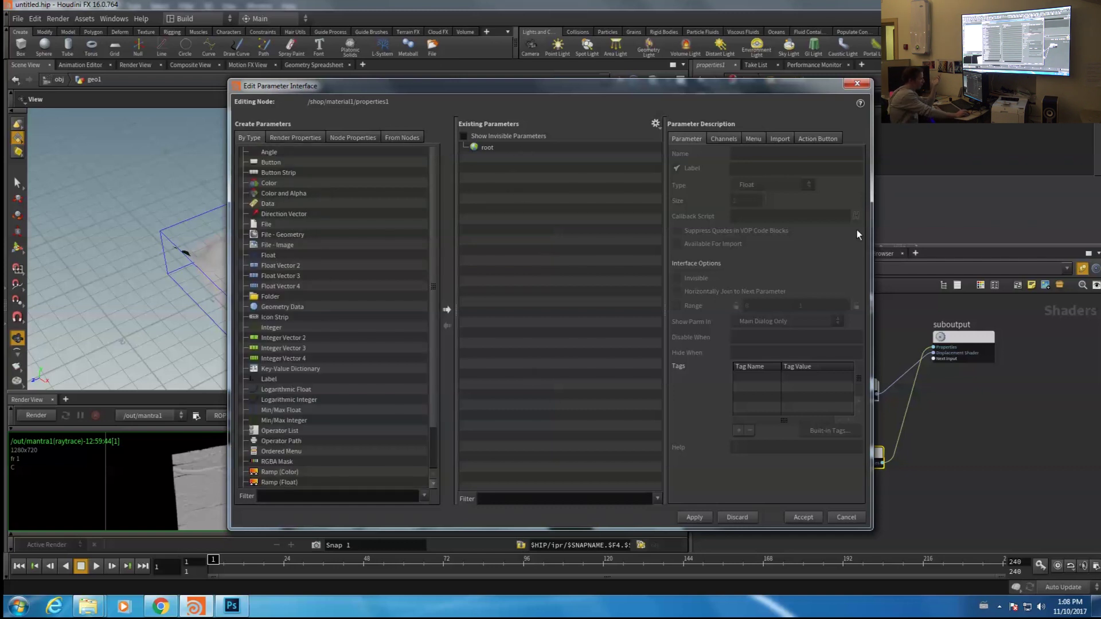
{"action": "left_click", "coordinate": [366, 138]}
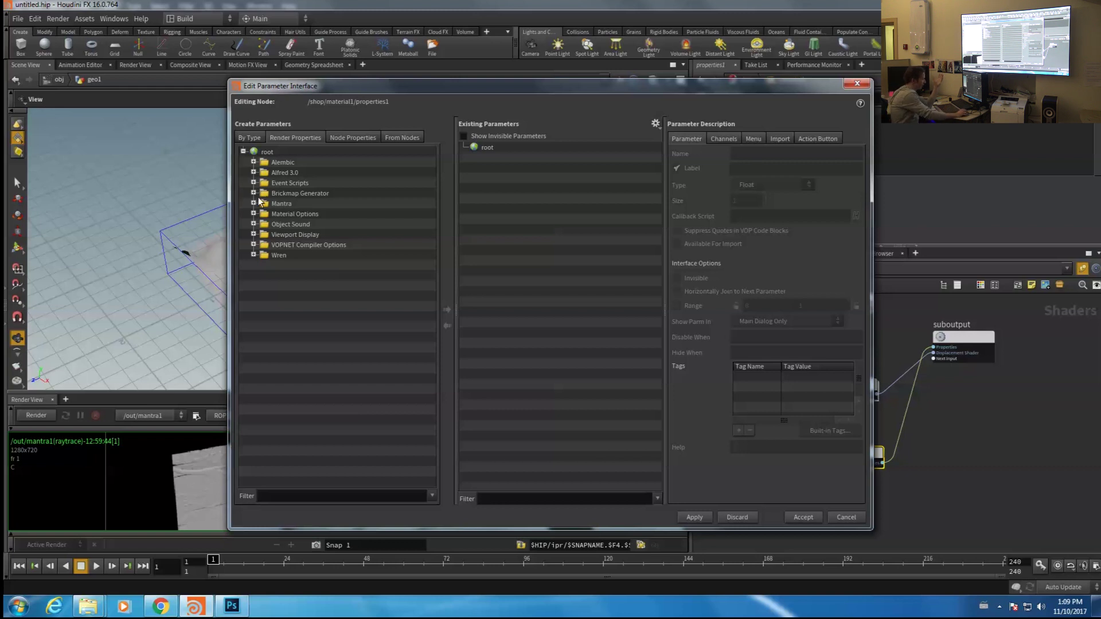
{"action": "left_click", "coordinate": [297, 498]}
{"action": "type", "text": "disp"}
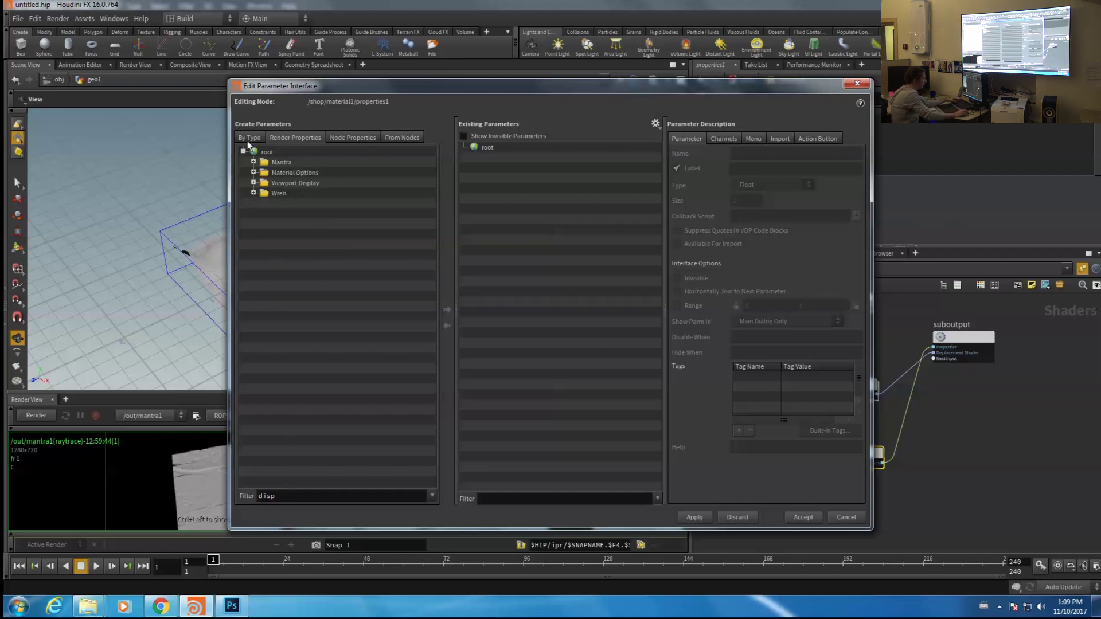
Add the Displacement Bound parameter from Mantra's Shading properties to properties1, and move the suboutput node lower in the network
{"action": "left_click", "coordinate": [253, 162]}
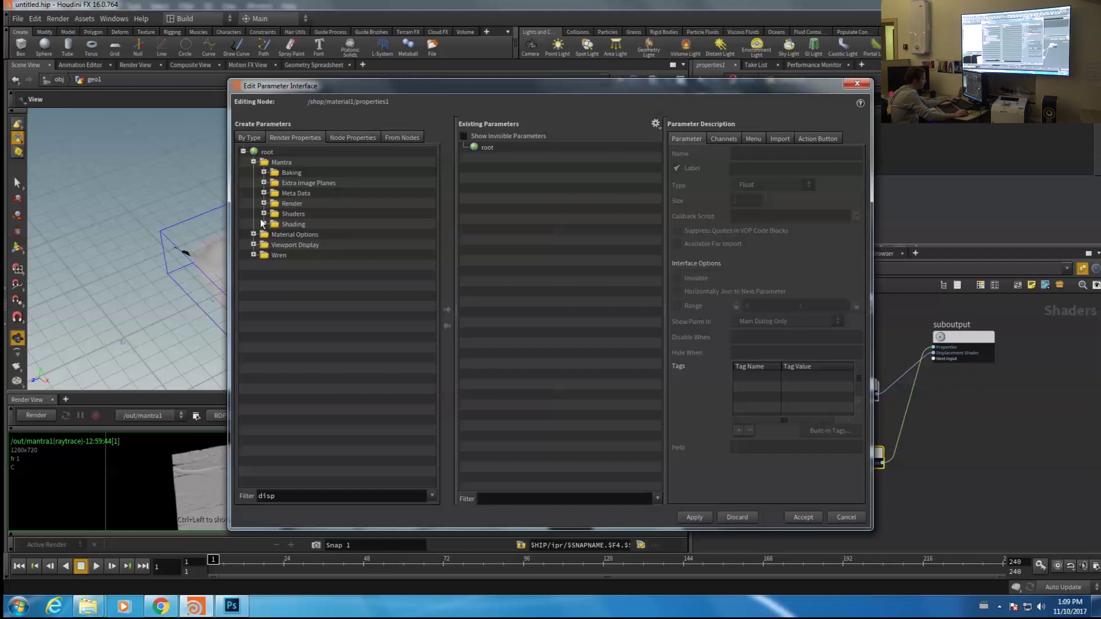
{"action": "left_click", "coordinate": [264, 223]}
{"action": "left_click", "coordinate": [323, 235]}
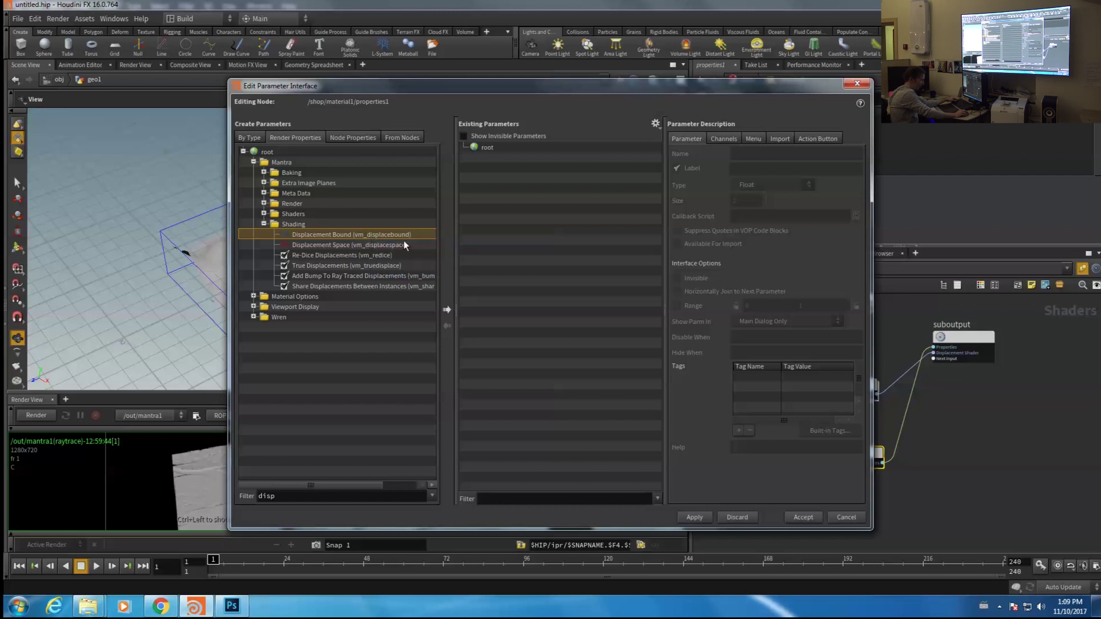
{"action": "left_click", "coordinate": [258, 138]}
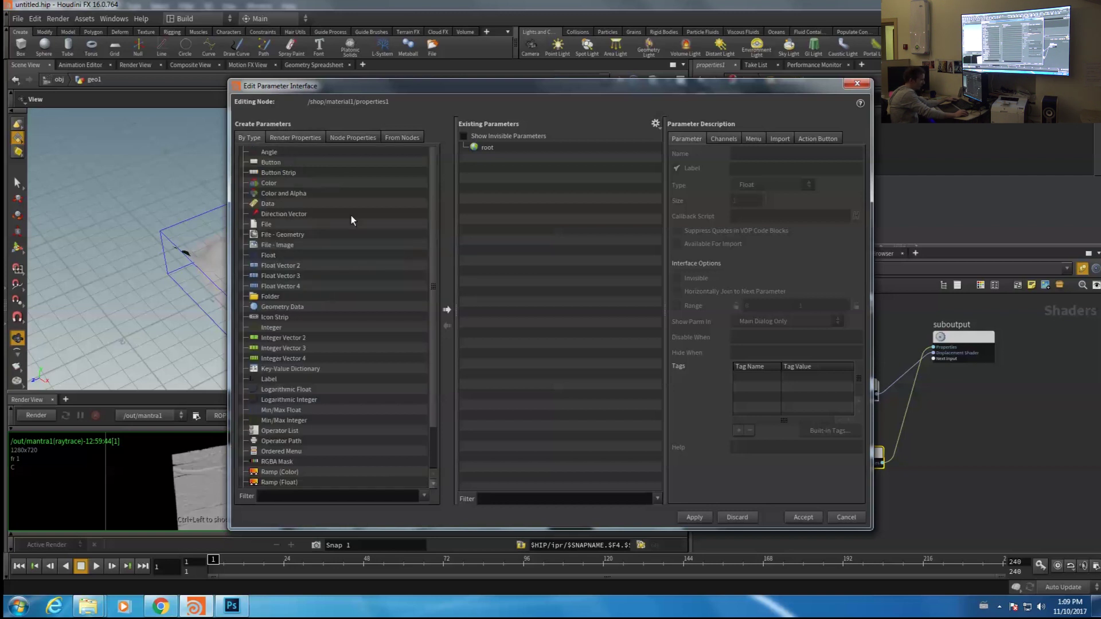
{"action": "left_click", "coordinate": [294, 137]}
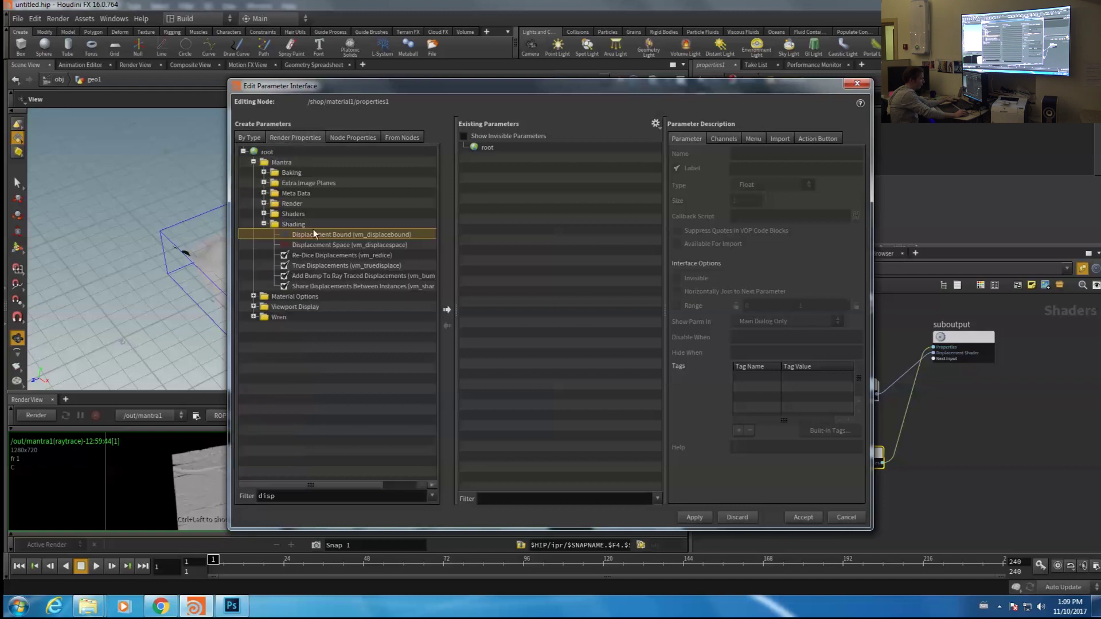
{"action": "double_click", "coordinate": [372, 235]}
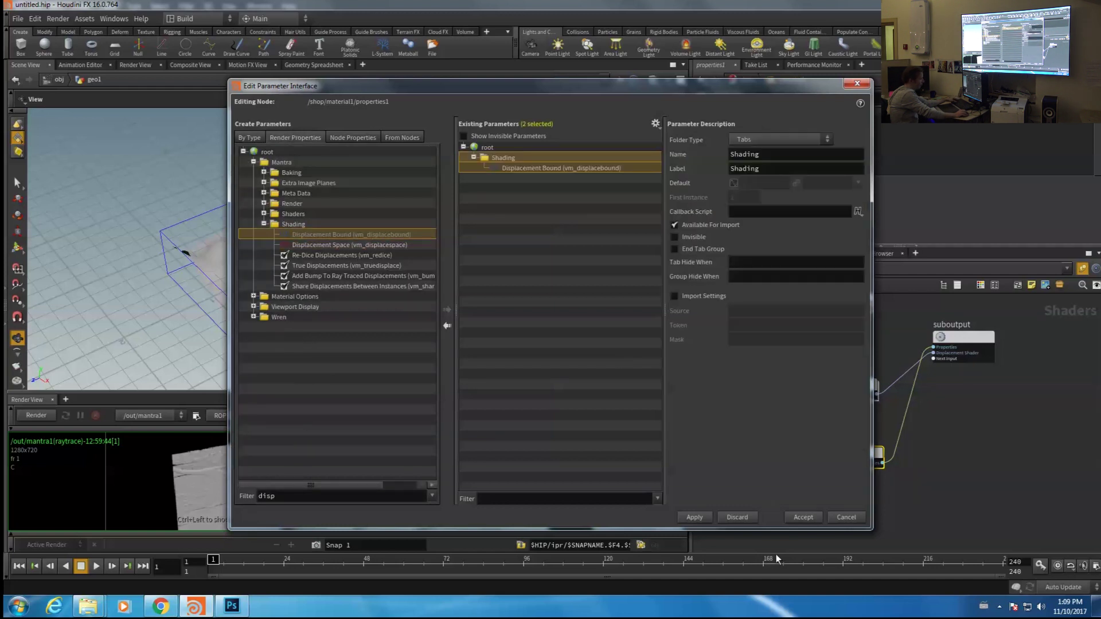
{"action": "left_click", "coordinate": [803, 518]}
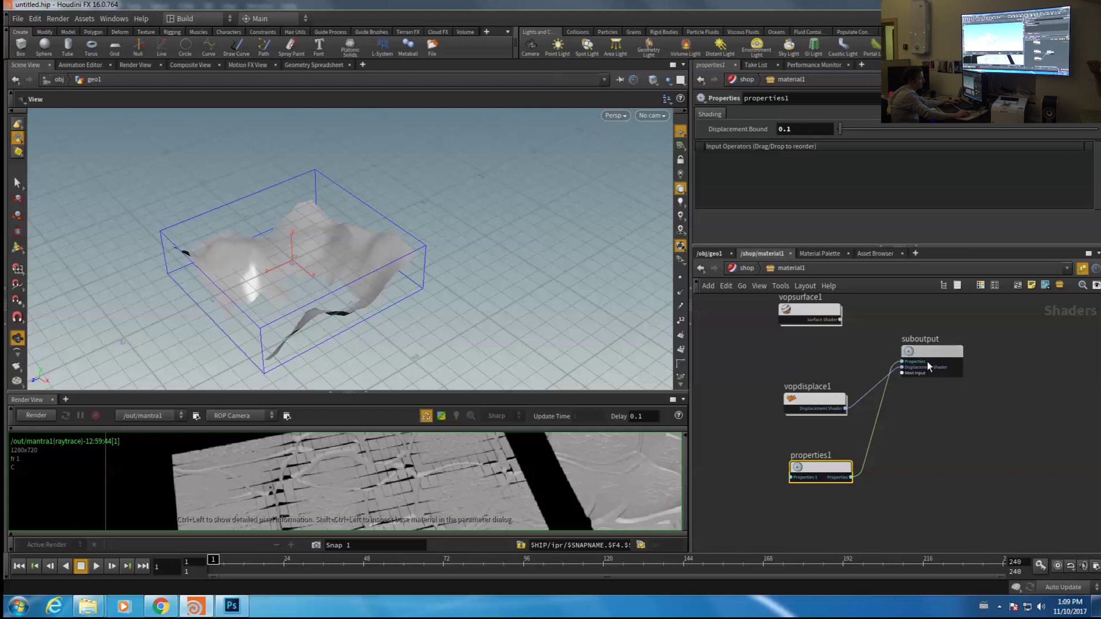
{"action": "left_click_drag", "start_coordinate": [927, 358], "coordinate": [933, 415]}
Return to the object level, look through cam1 and start a new mantra1 render
{"action": "key", "text": "u"}
{"action": "left_click", "coordinate": [709, 253]}
{"action": "key", "text": "u"}
{"action": "left_click", "coordinate": [647, 116]}
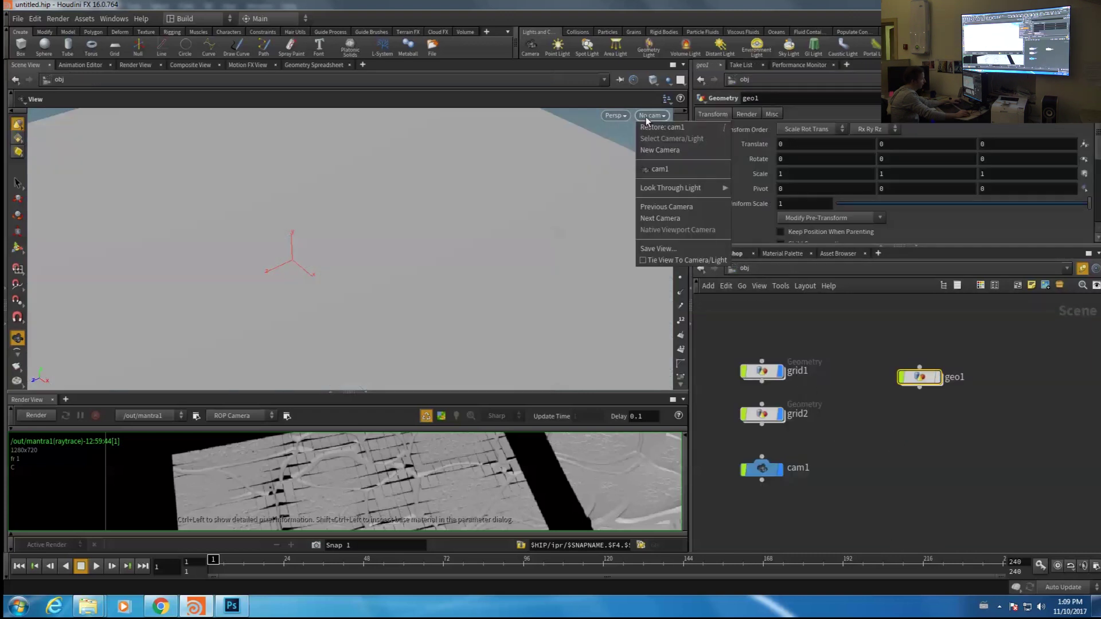
{"action": "left_click", "coordinate": [669, 166]}
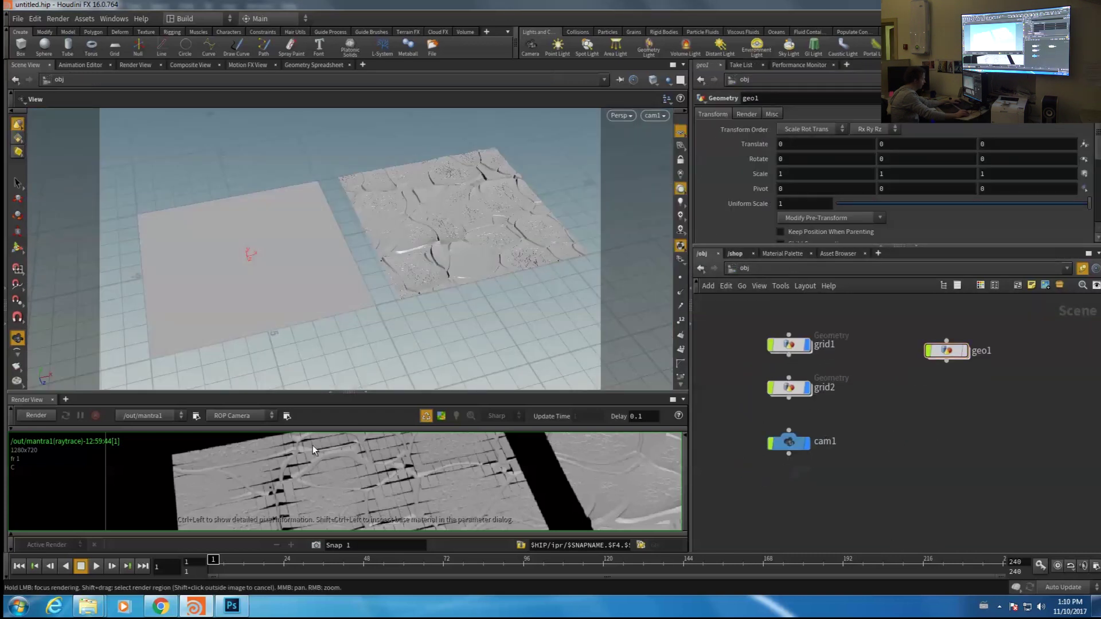
{"action": "left_click", "coordinate": [36, 416]}
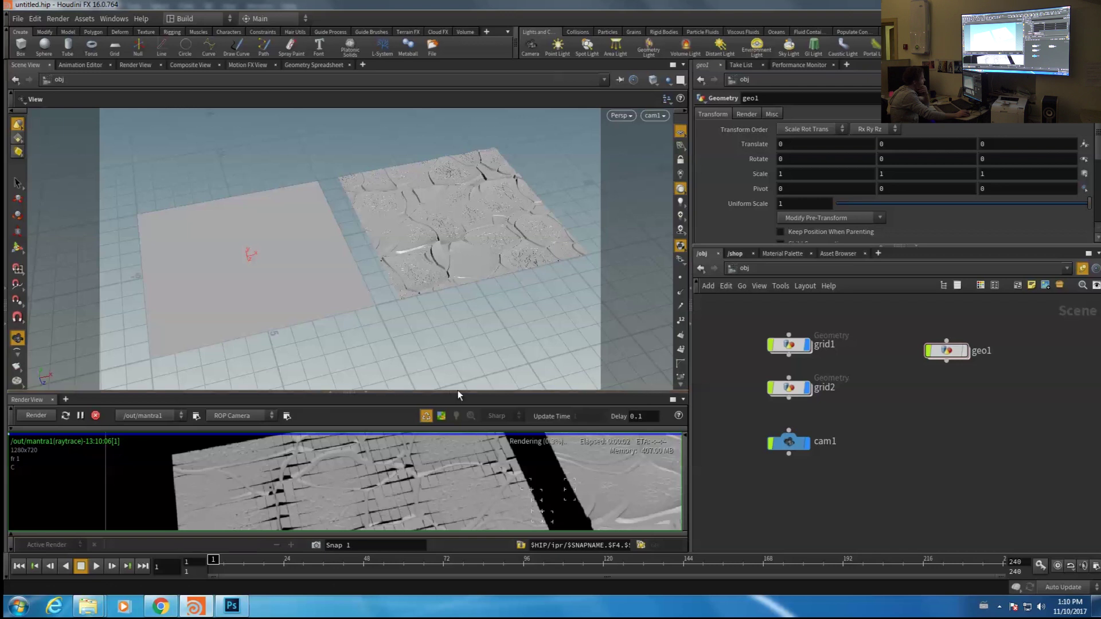
Enlarge the render view and examine the displaced surfaces of both grids for gaps
{"action": "left_click_drag", "start_coordinate": [299, 393], "coordinate": [445, 277]}
{"action": "middle_click_drag", "start_coordinate": [410, 487], "coordinate": [425, 410]}
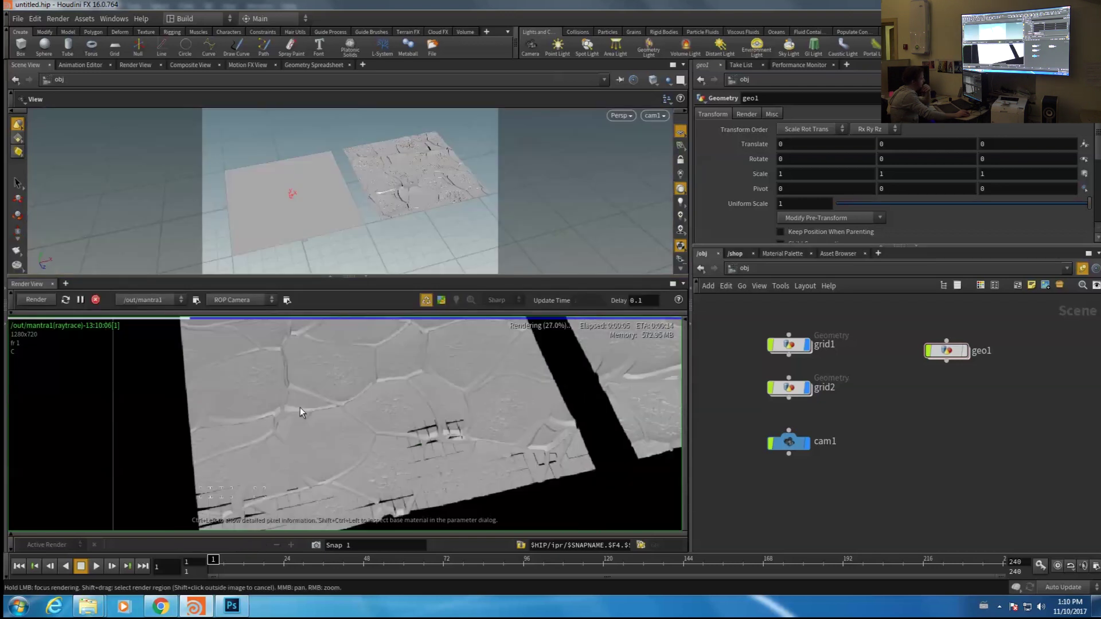
{"action": "middle_click_drag", "start_coordinate": [485, 435], "coordinate": [436, 470]}
{"action": "mouse_move", "coordinate": [436, 470]}
{"action": "right_mouse_down"}
{"action": "mouse_move", "coordinate": [404, 415]}
{"action": "mouse_move", "coordinate": [433, 470]}
{"action": "right_mouse_up"}
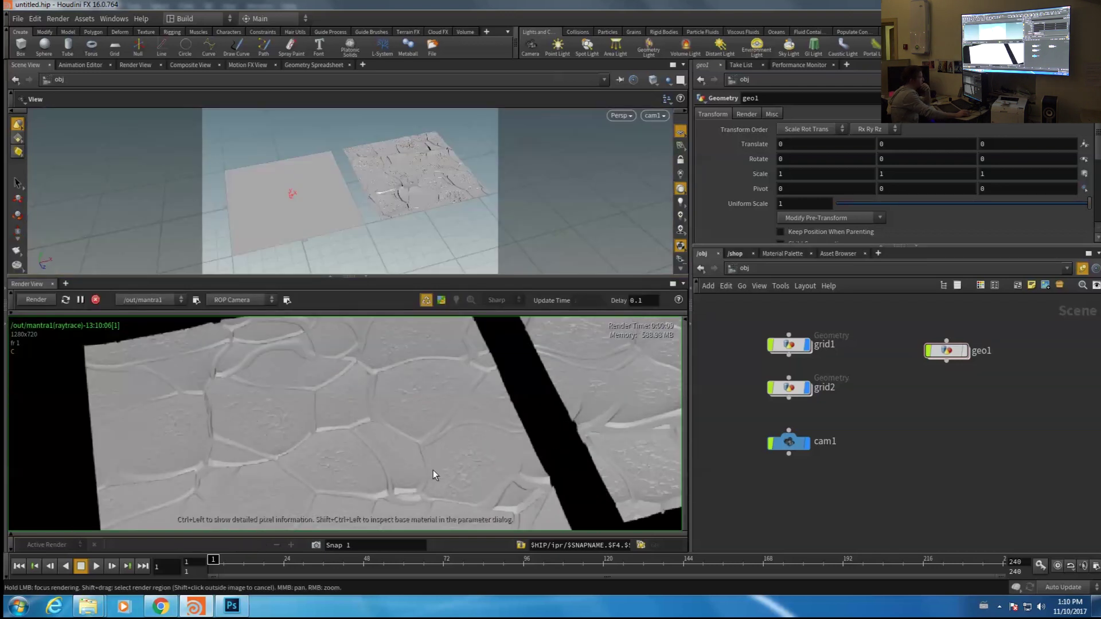
{"action": "left_click_drag", "start_coordinate": [441, 277], "coordinate": [441, 237]}
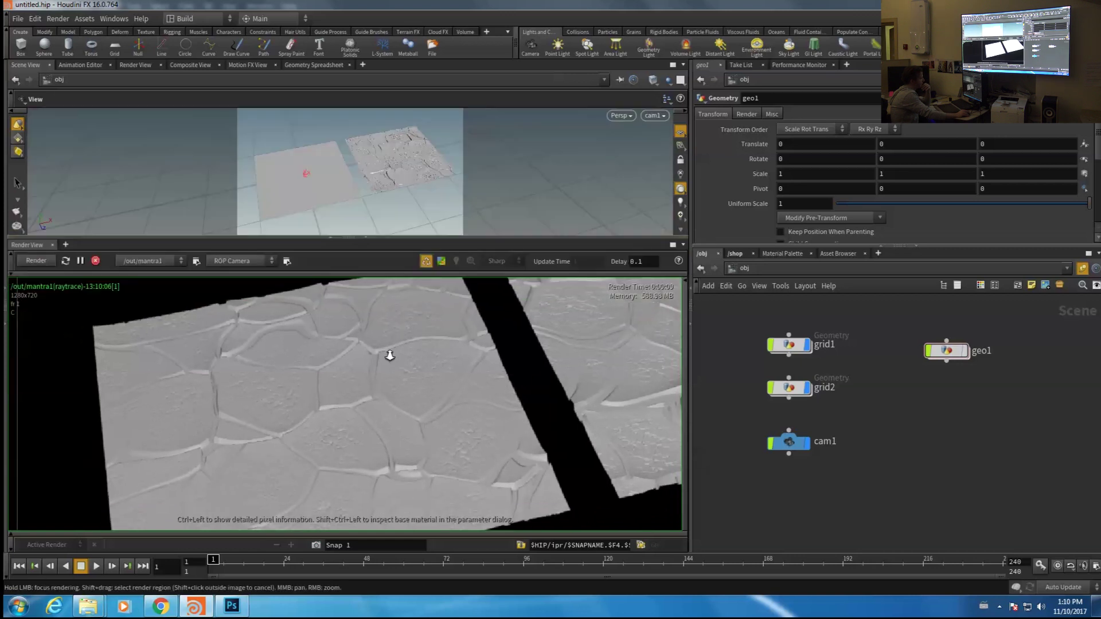
{"action": "right_click_drag", "start_coordinate": [401, 363], "coordinate": [408, 359]}
{"action": "middle_click_drag", "start_coordinate": [407, 358], "coordinate": [376, 387]}
{"action": "right_click_drag", "start_coordinate": [418, 370], "coordinate": [452, 344]}
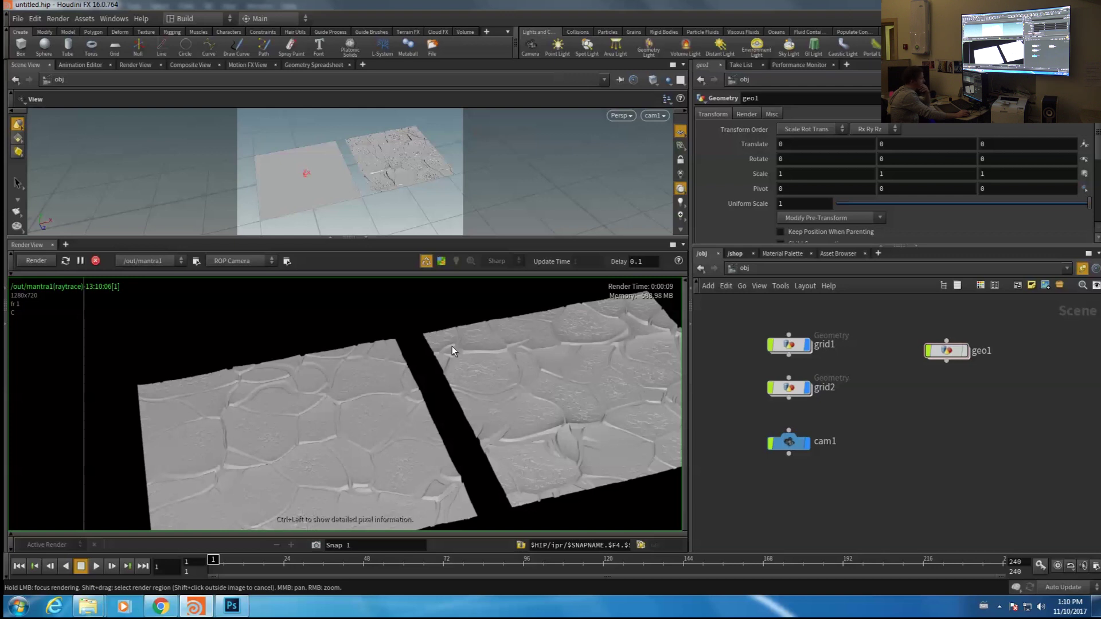
Try rendering grid2's polygons as subdivision, switch the option back off, and enlarge the parameter area
{"action": "middle_click_drag", "start_coordinate": [864, 398], "coordinate": [843, 431]}
{"action": "left_click", "coordinate": [769, 419]}
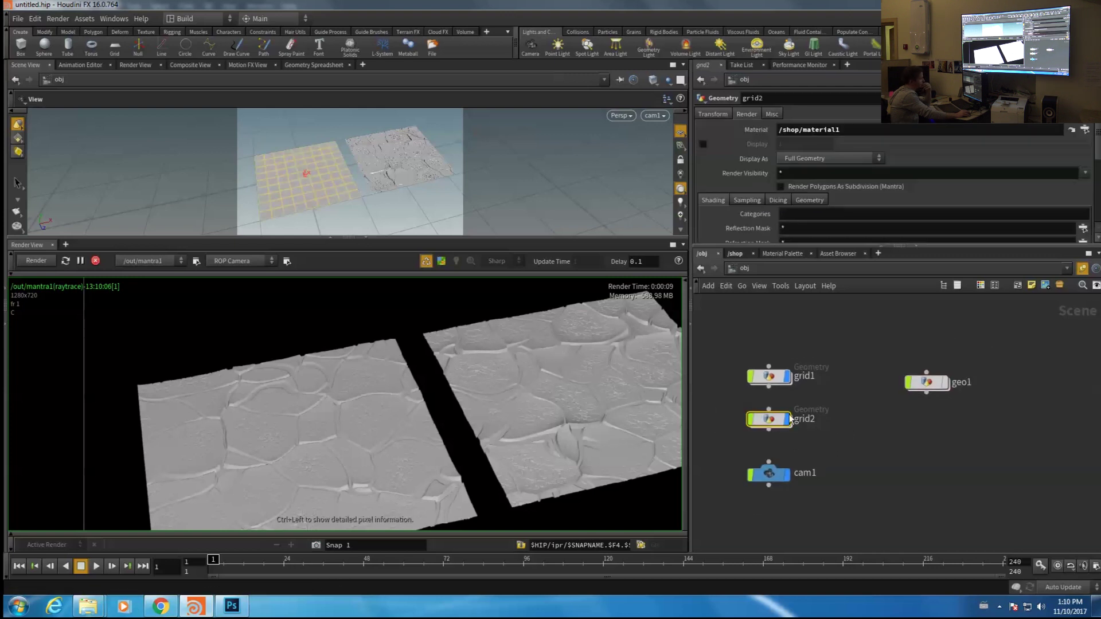
{"action": "left_click", "coordinate": [780, 186]}
{"action": "scroll", "coordinate": [780, 154], "scroll_direction": "down", "scroll_amount": 2}
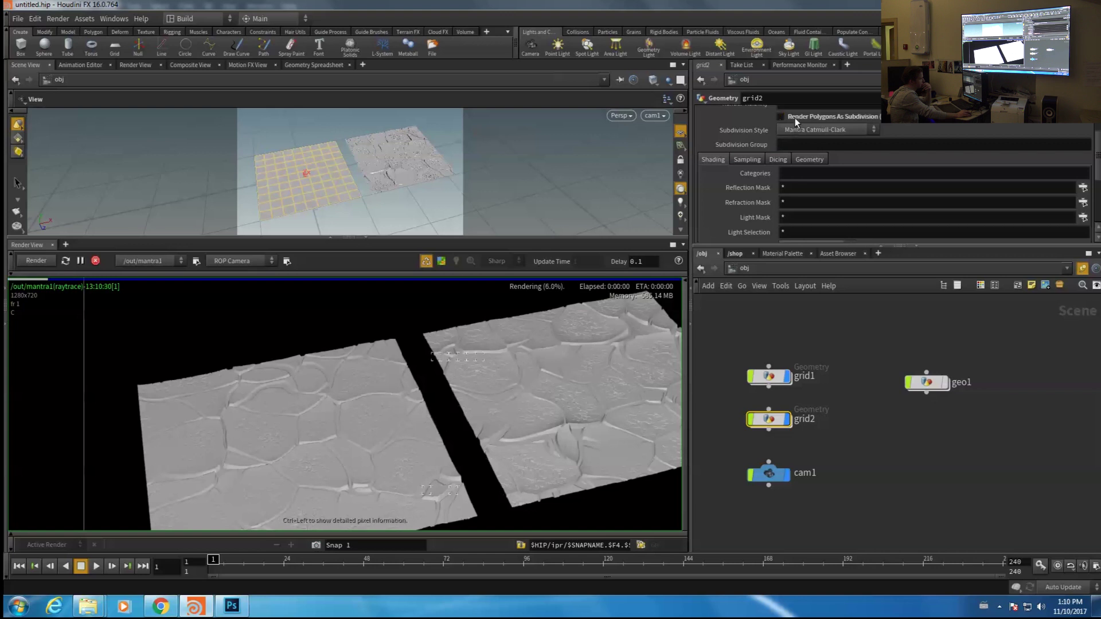
{"action": "left_click", "coordinate": [795, 118]}
{"action": "left_click_drag", "start_coordinate": [808, 248], "coordinate": [804, 286]}
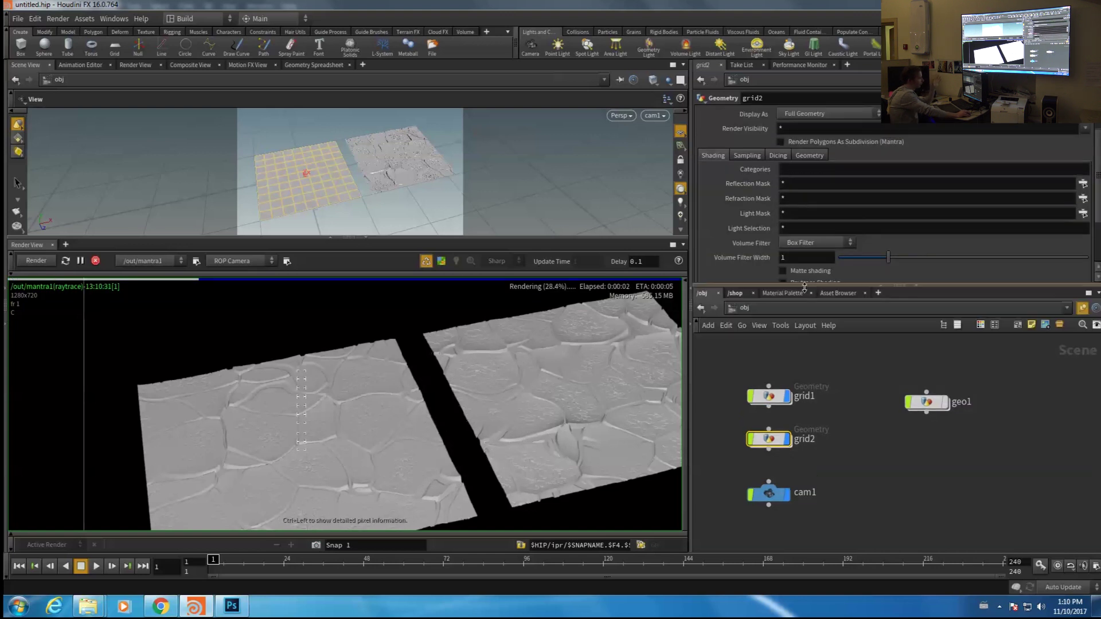
Switch to Photoshop, hide Layer 7 and show the dicing diagram on Layer 5
{"action": "left_click", "coordinate": [232, 606]}
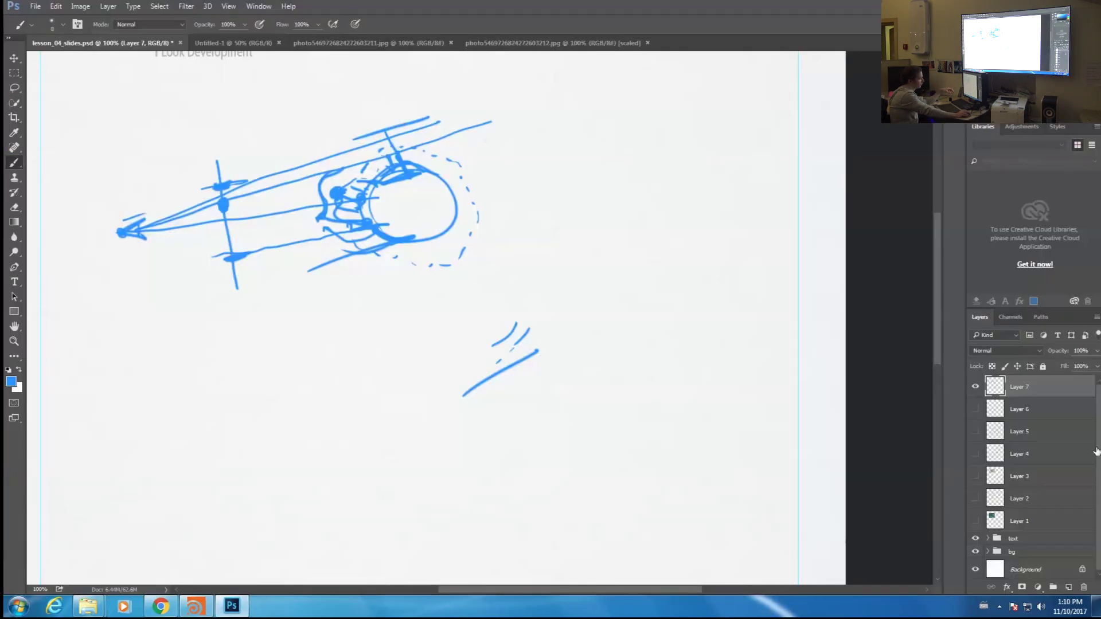
{"action": "left_click", "coordinate": [975, 387]}
{"action": "left_click", "coordinate": [975, 431]}
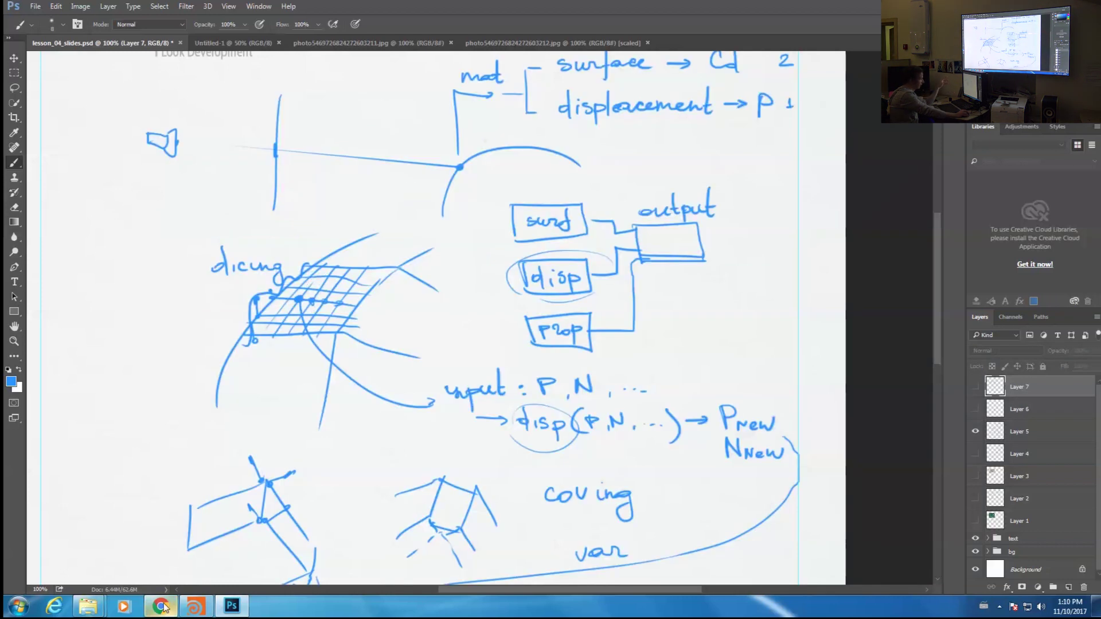
Switch to Houdini, inspect grid2's dicing settings and the Shading Quality help, and try a lower Shading Quality
{"action": "left_click", "coordinate": [196, 606]}
{"action": "left_click", "coordinate": [778, 156]}
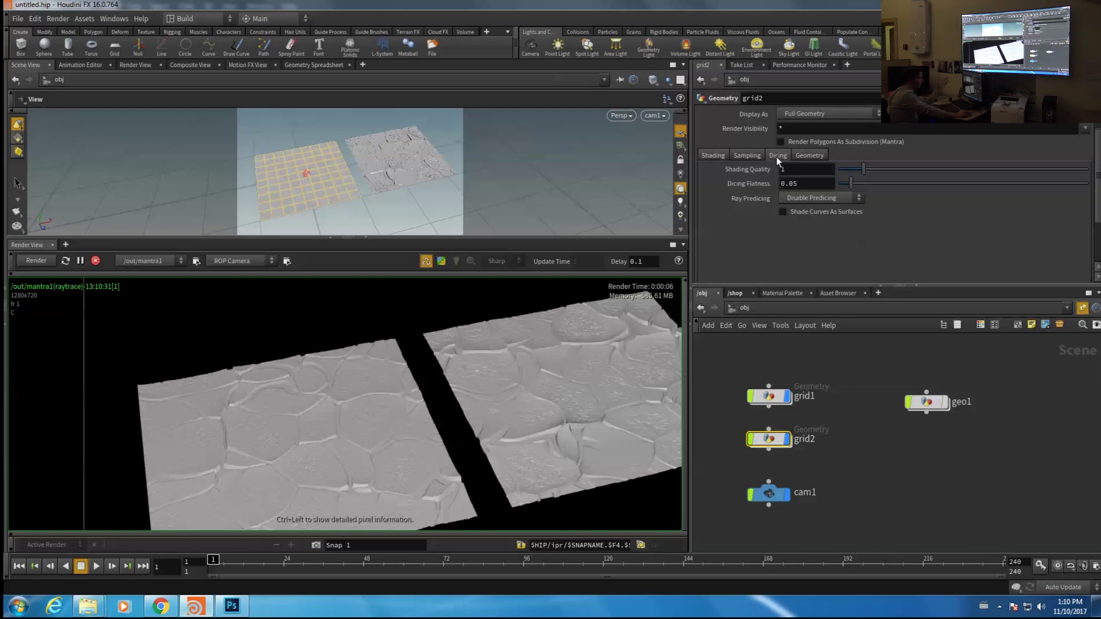
{"action": "scroll", "coordinate": [759, 219], "scroll_direction": "up", "scroll_amount": 2}
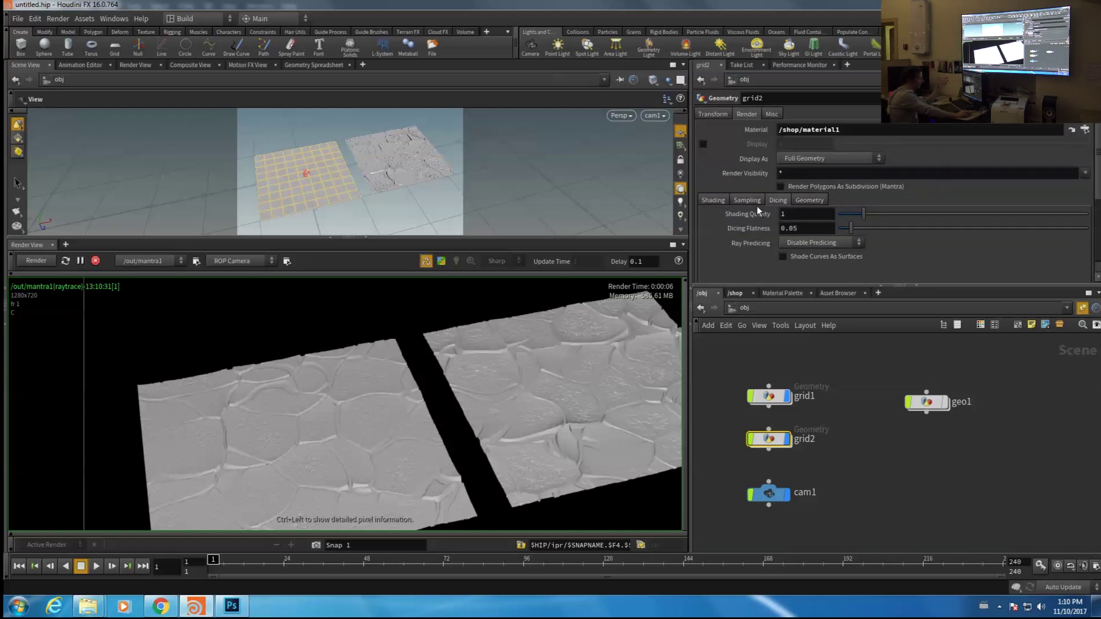
{"action": "scroll", "coordinate": [759, 218], "scroll_direction": "down", "scroll_amount": 2}
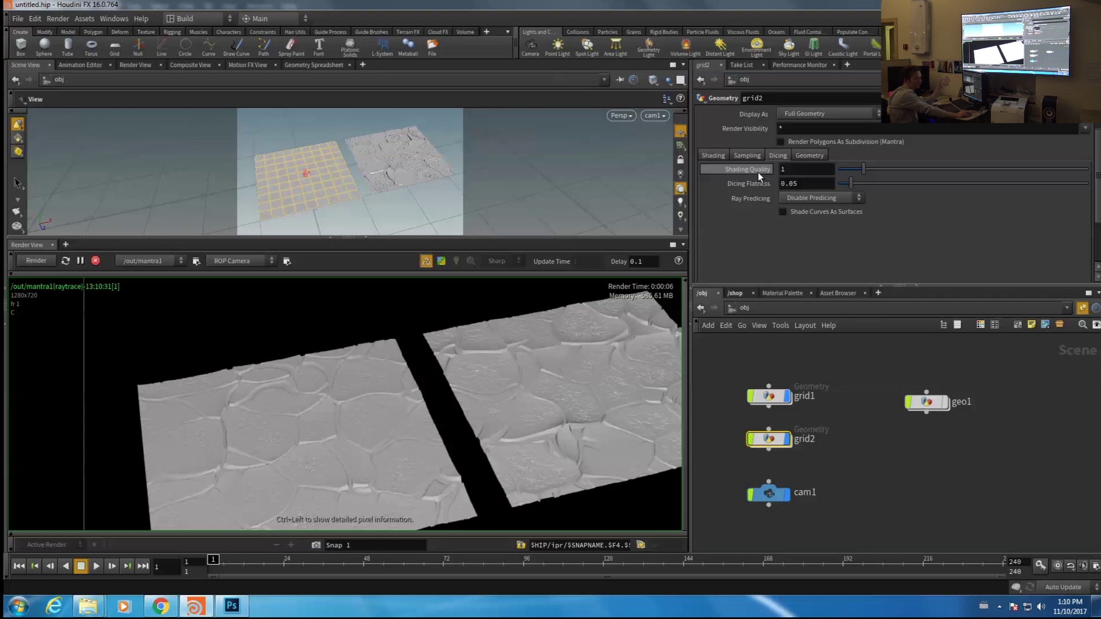
{"action": "mouse_move", "coordinate": [758, 172]}
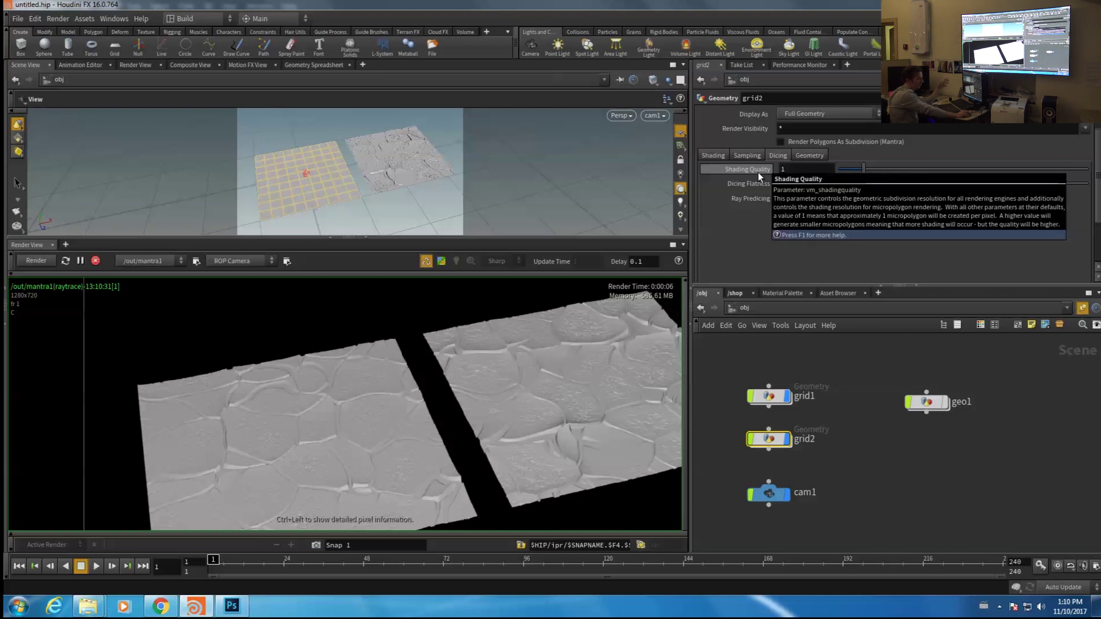
{"action": "left_click_drag", "start_coordinate": [858, 169], "coordinate": [844, 169]}
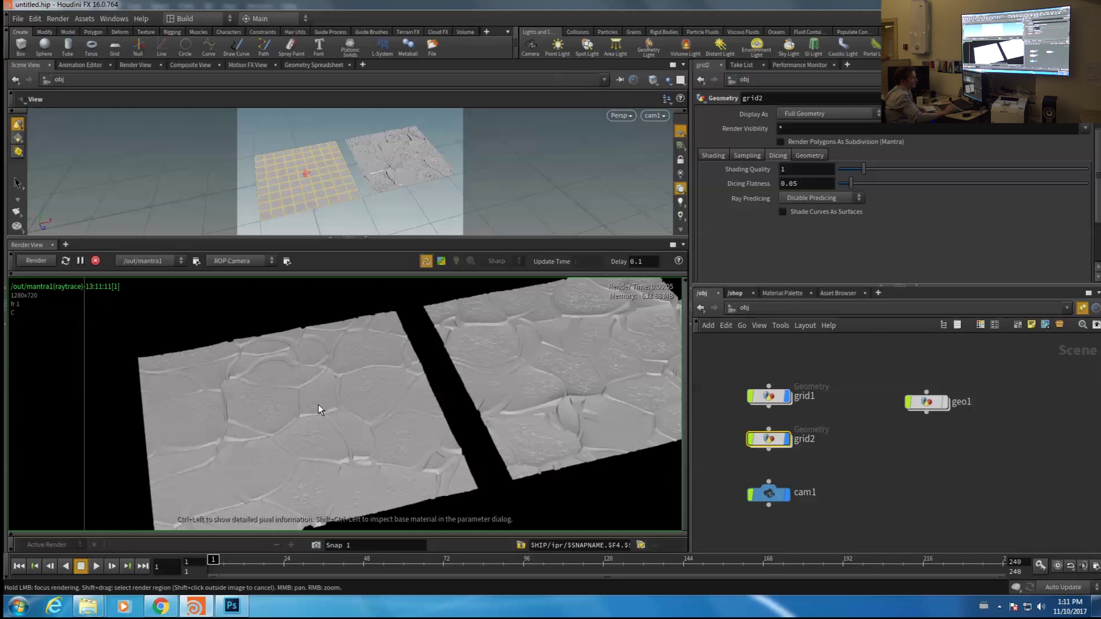
Go to the shop context and open material1 to review the properties1 node and its connection
{"action": "left_click", "coordinate": [757, 309]}
{"action": "left_click", "coordinate": [779, 385]}
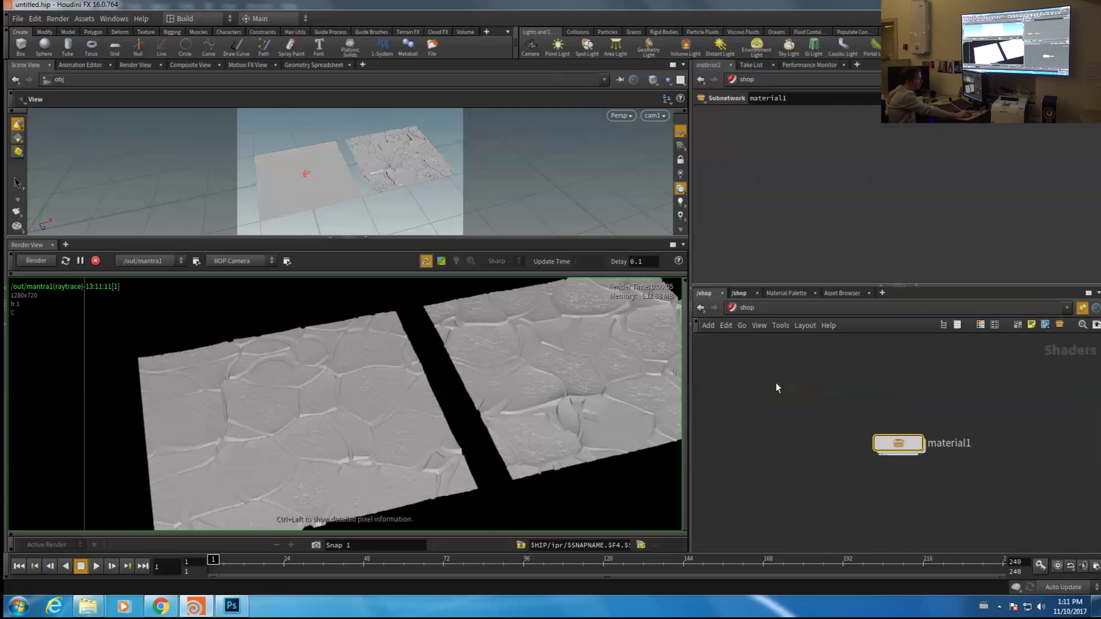
{"action": "double_click", "coordinate": [886, 442]}
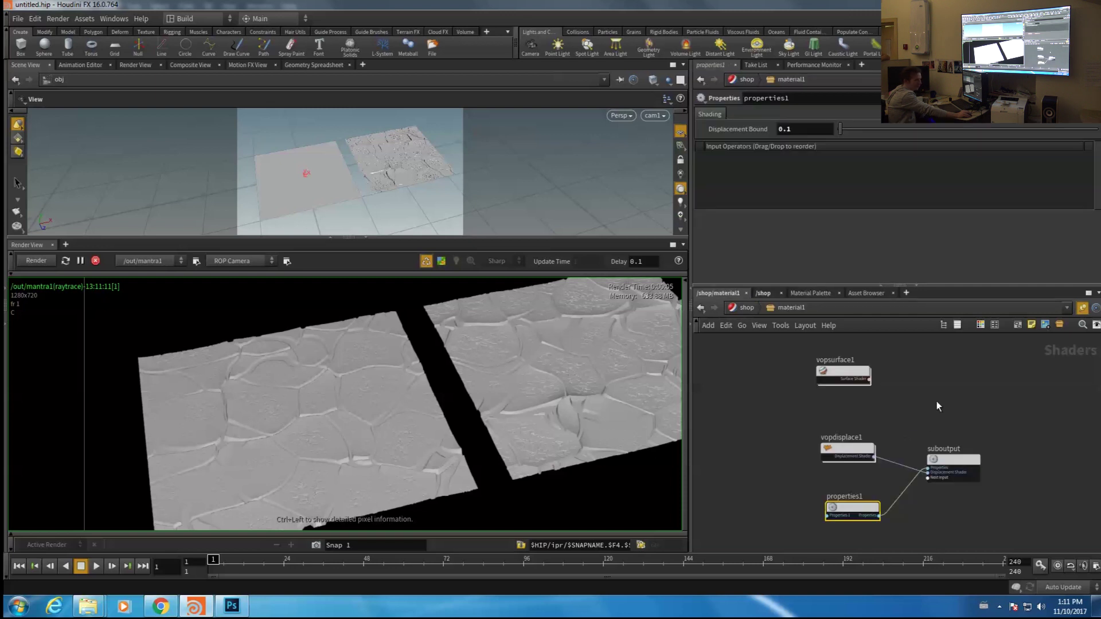
{"action": "middle_click_drag", "start_coordinate": [936, 403], "coordinate": [940, 382]}
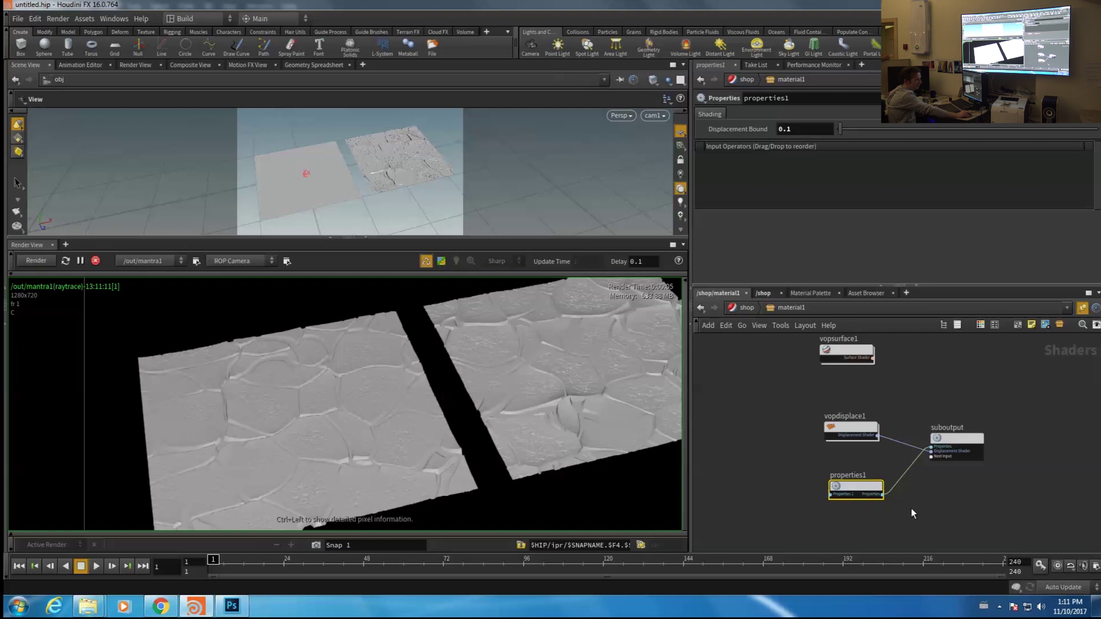
{"action": "middle_click_drag", "start_coordinate": [924, 518], "coordinate": [907, 500]}
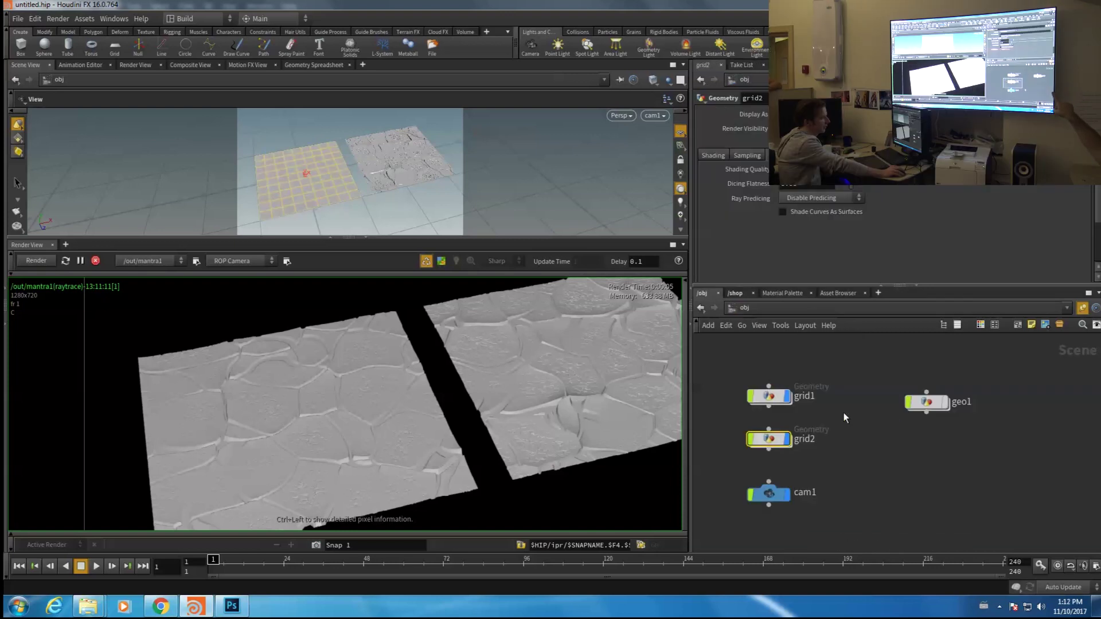
Go to the out context and open mantra1's dicing settings to view the shading quality multiplier
{"action": "middle_click_drag", "start_coordinate": [844, 413], "coordinate": [927, 405]}
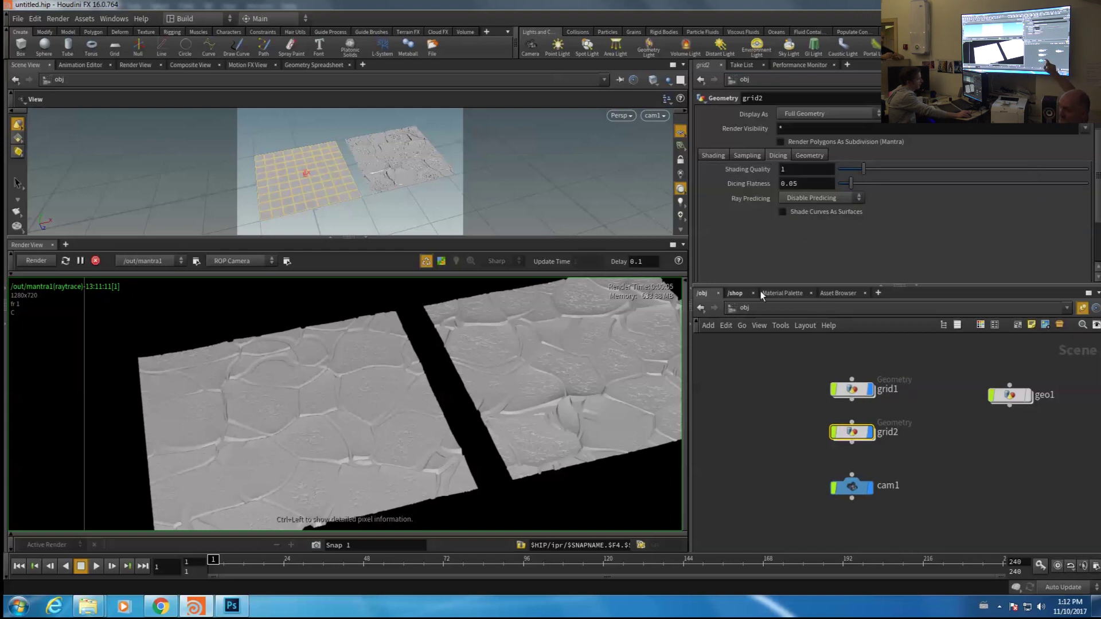
{"action": "left_click", "coordinate": [745, 308]}
{"action": "left_click", "coordinate": [765, 367]}
{"action": "left_click_drag", "start_coordinate": [811, 377], "coordinate": [952, 484]}
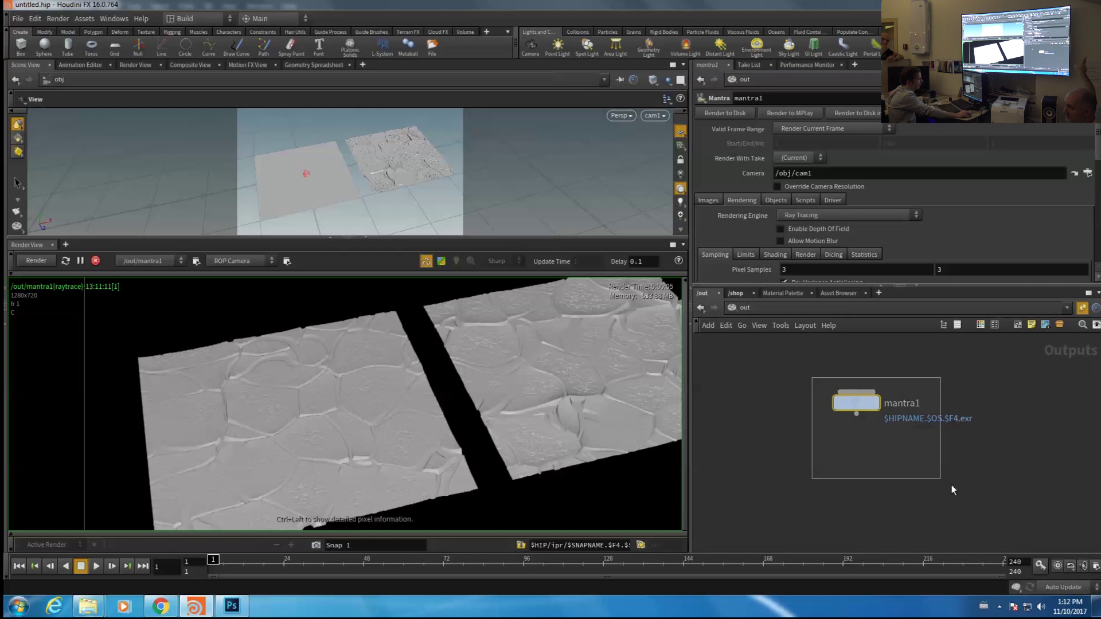
{"action": "scroll", "coordinate": [820, 246], "scroll_direction": "down", "scroll_amount": 1}
{"action": "left_click", "coordinate": [837, 227]}
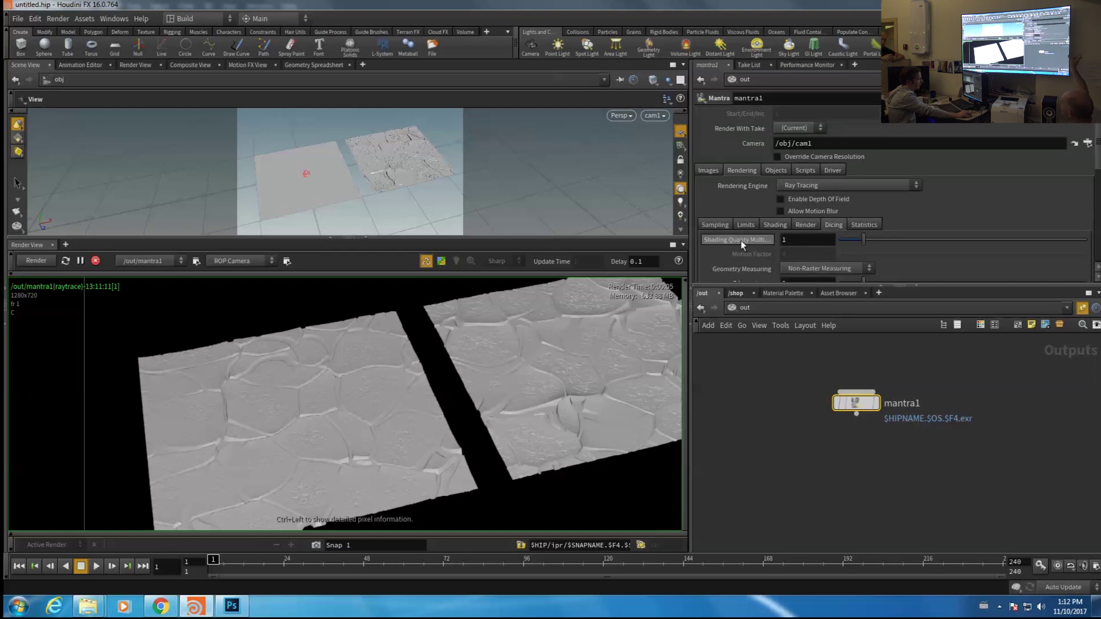
Open material1 in the shop context and review the Displacement Bound setting on properties1
{"action": "middle_click_drag", "start_coordinate": [894, 455], "coordinate": [834, 489]}
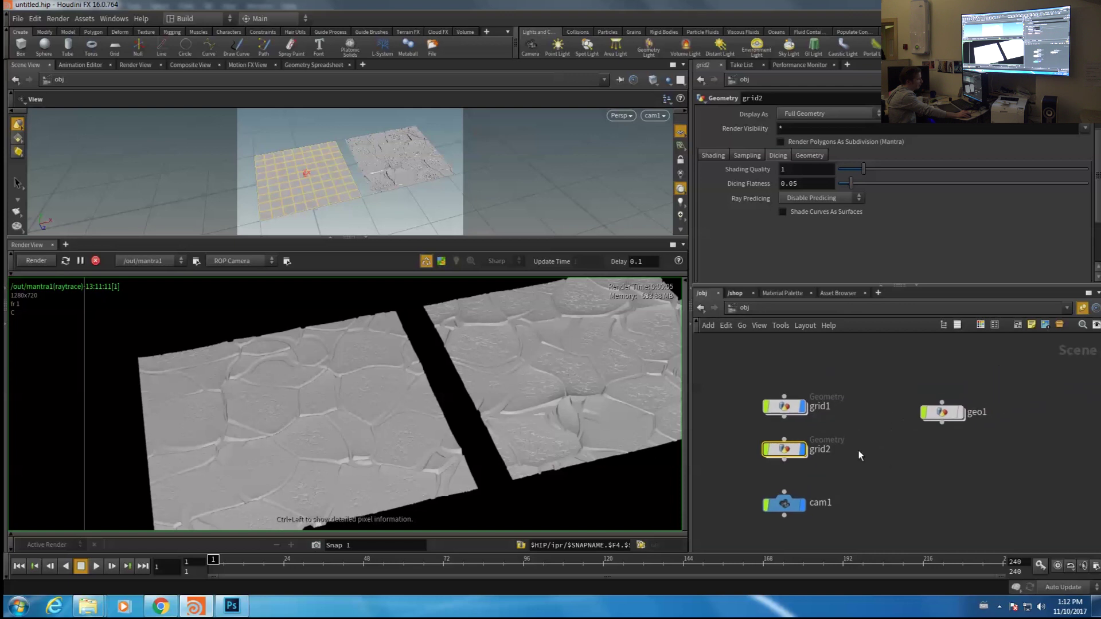
{"action": "left_click", "coordinate": [745, 294]}
{"action": "double_click", "coordinate": [826, 399]}
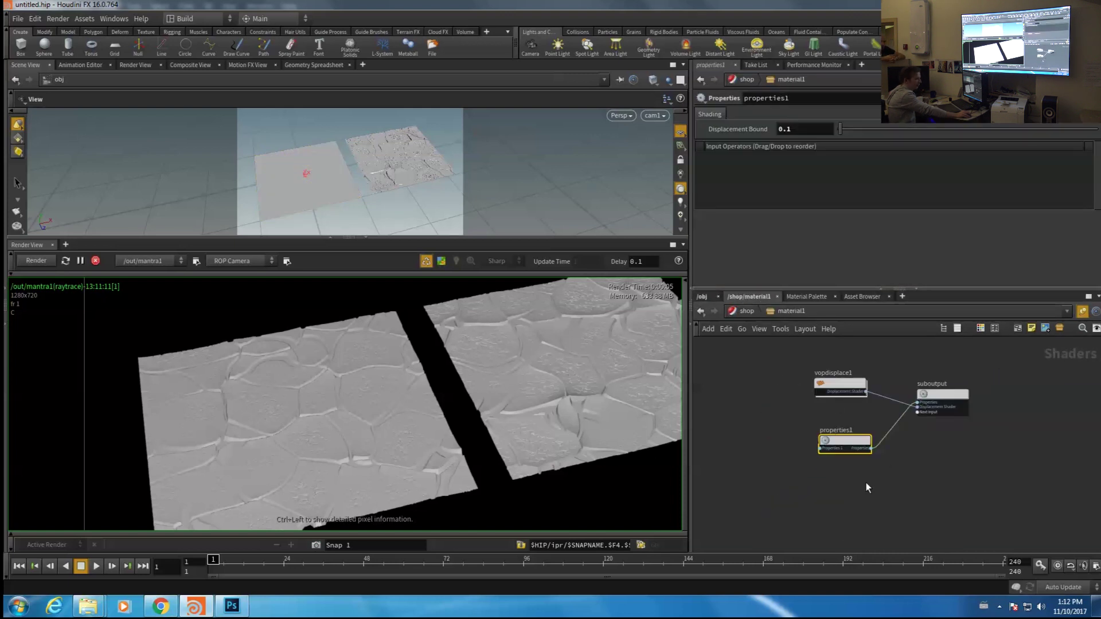
{"action": "middle_click_drag", "start_coordinate": [876, 470], "coordinate": [861, 460]}
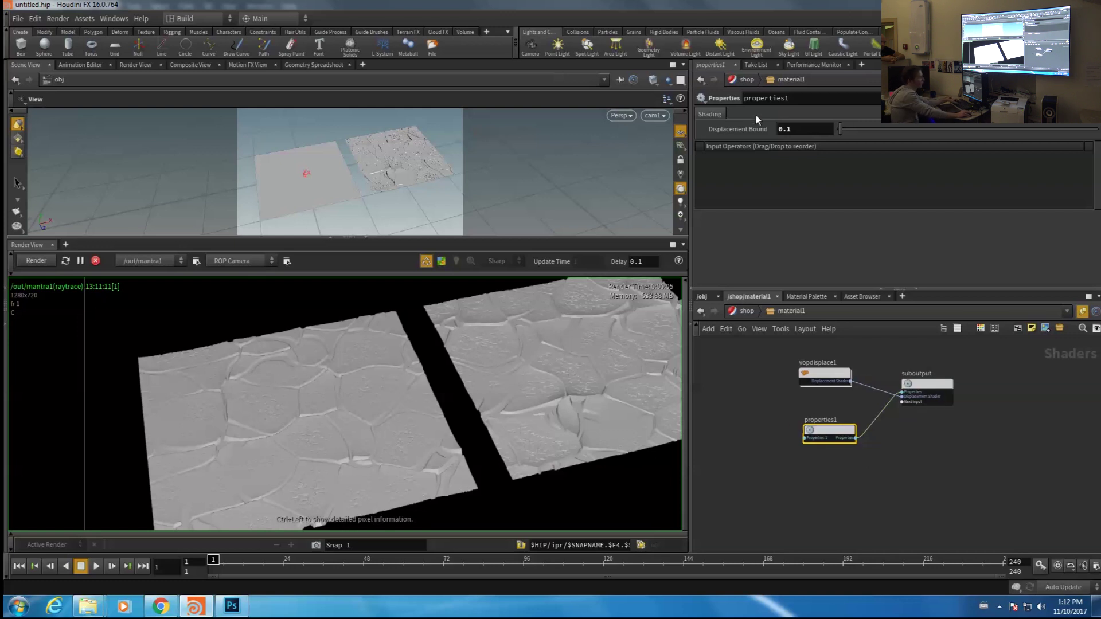
{"action": "middle_click_drag", "start_coordinate": [778, 509], "coordinate": [782, 496]}
Return to the object context, look inside grid2 at its grid node, and review grid2's dicing settings
{"action": "left_click", "coordinate": [701, 297]}
{"action": "key", "text": "i"}
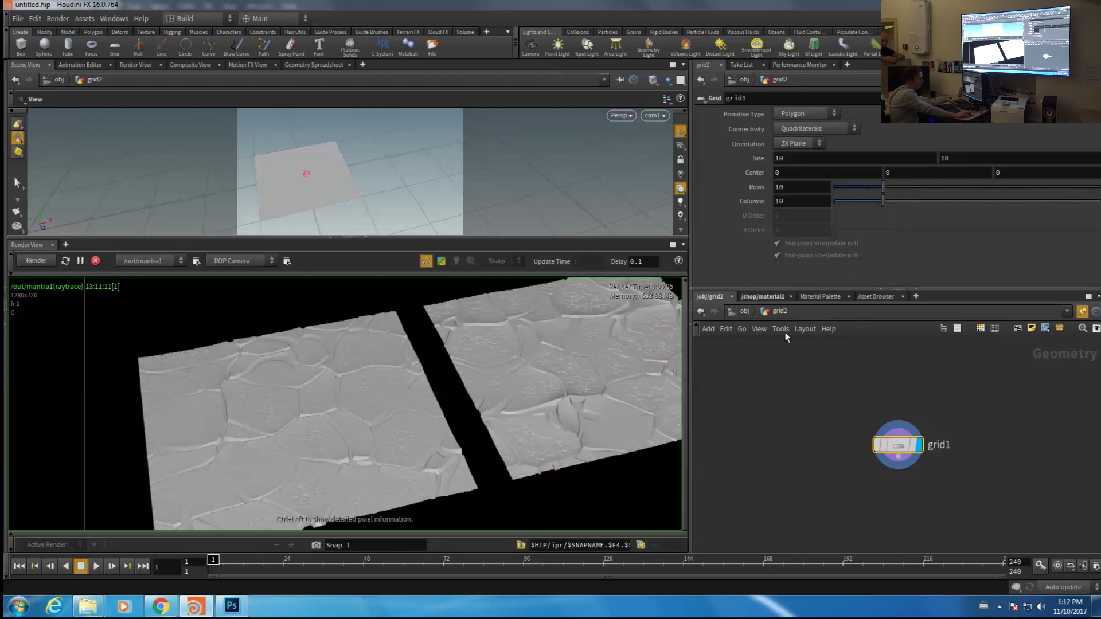
{"action": "key", "text": "u"}
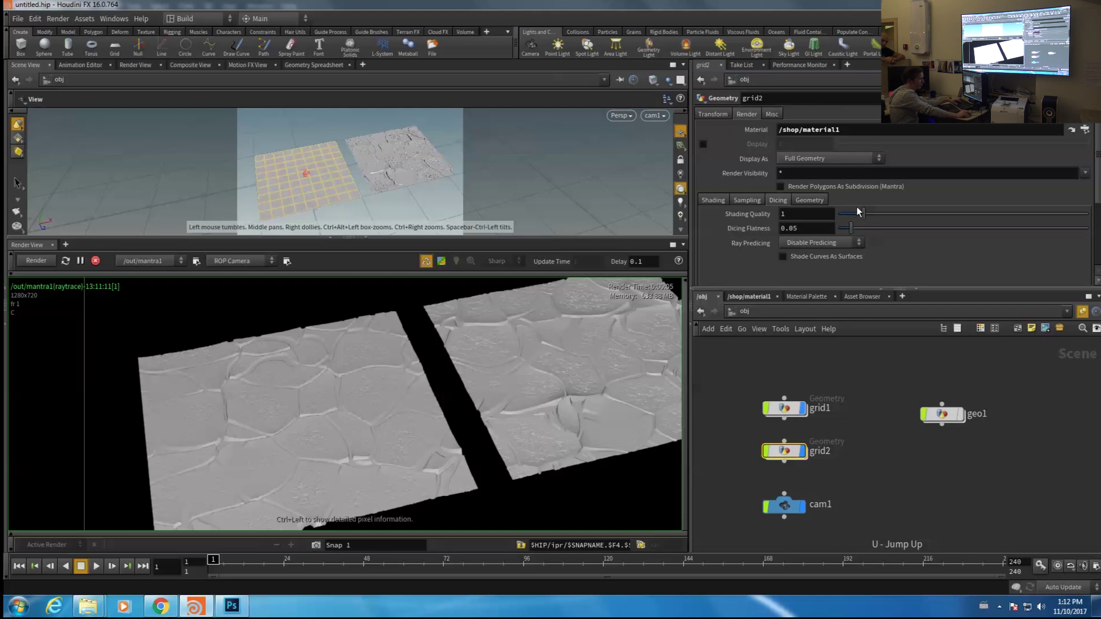
{"action": "middle_click_drag", "start_coordinate": [852, 417], "coordinate": [860, 399]}
{"action": "middle_click_drag", "start_coordinate": [851, 464], "coordinate": [821, 464]}
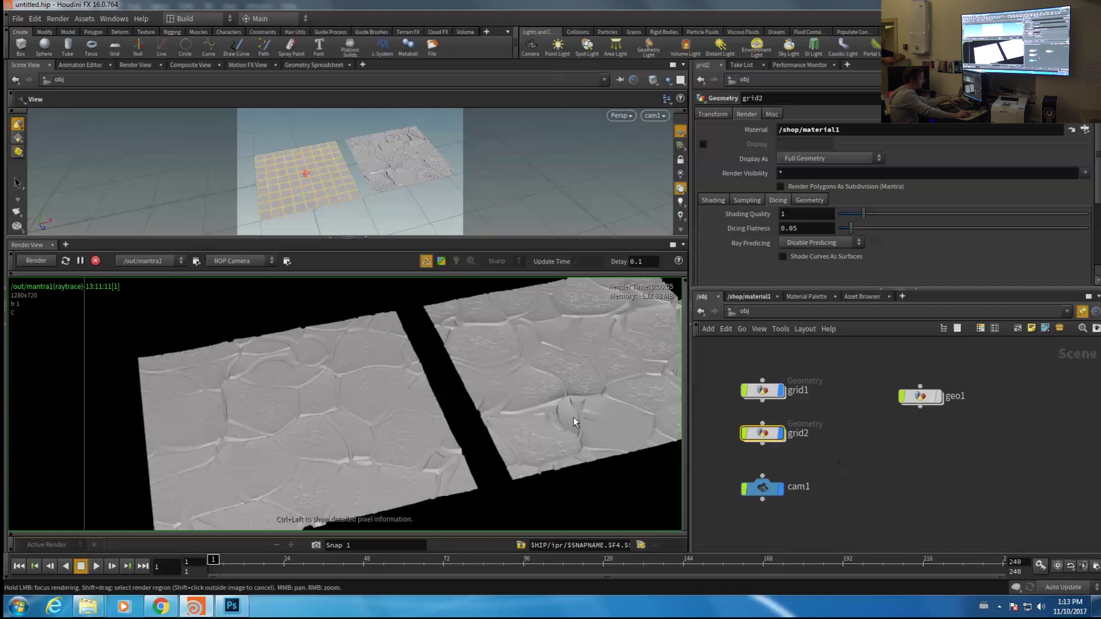
Frame both grids in the render, duplicate cam1, and look through the duplicate camera in the viewport
{"action": "middle_click_drag", "start_coordinate": [574, 391], "coordinate": [494, 411]}
{"action": "right_click_drag", "start_coordinate": [495, 410], "coordinate": [462, 386]}
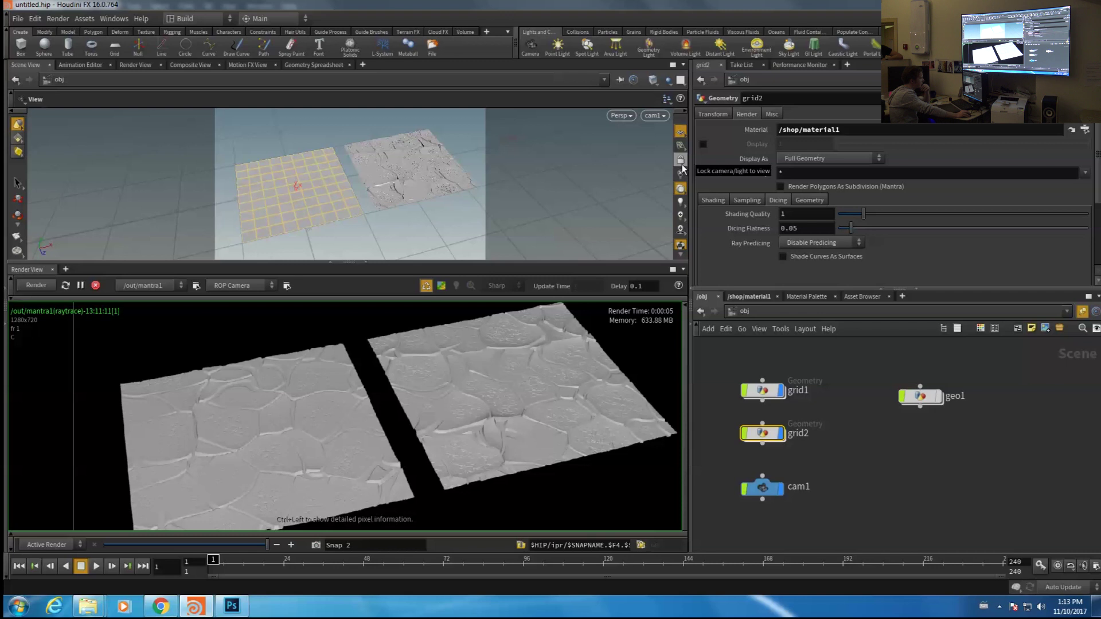
{"action": "key", "text": "ctrl+v"}
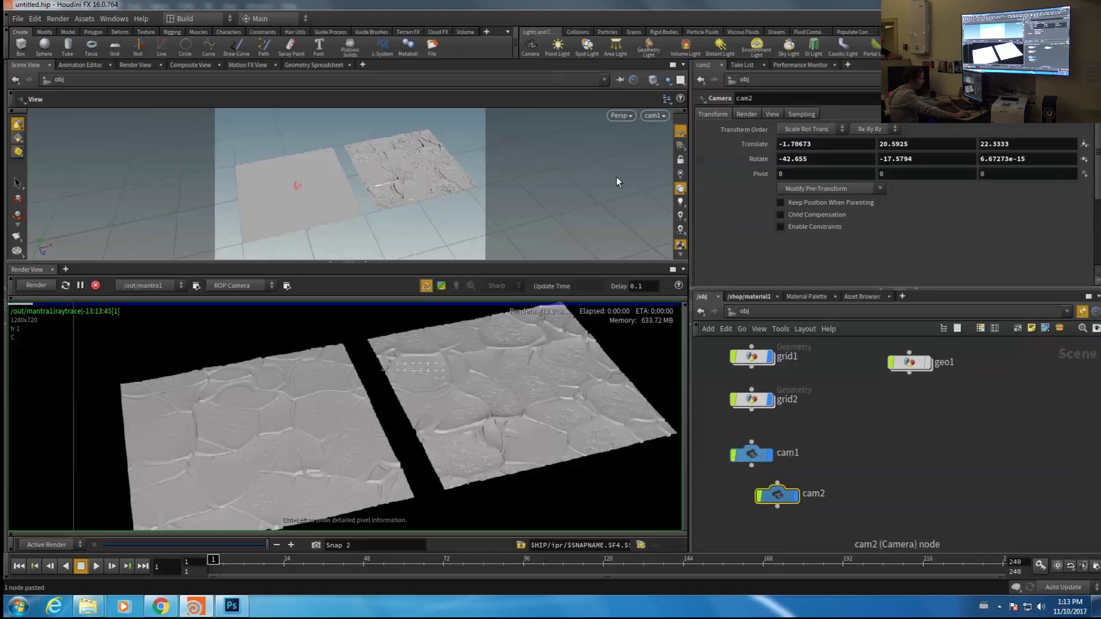
{"action": "left_click", "coordinate": [655, 116]}
{"action": "left_click", "coordinate": [669, 184]}
Lock cam2 to the view and orbit and zoom it to see the grids from the opposite diagonal angle
{"action": "left_click", "coordinate": [681, 160]}
{"action": "left_click_drag", "start_coordinate": [296, 186], "coordinate": [276, 186]}
{"action": "right_click_drag", "start_coordinate": [276, 186], "coordinate": [290, 178]}
{"action": "left_click_drag", "start_coordinate": [412, 201], "coordinate": [399, 204]}
{"action": "right_click_drag", "start_coordinate": [399, 204], "coordinate": [396, 214]}
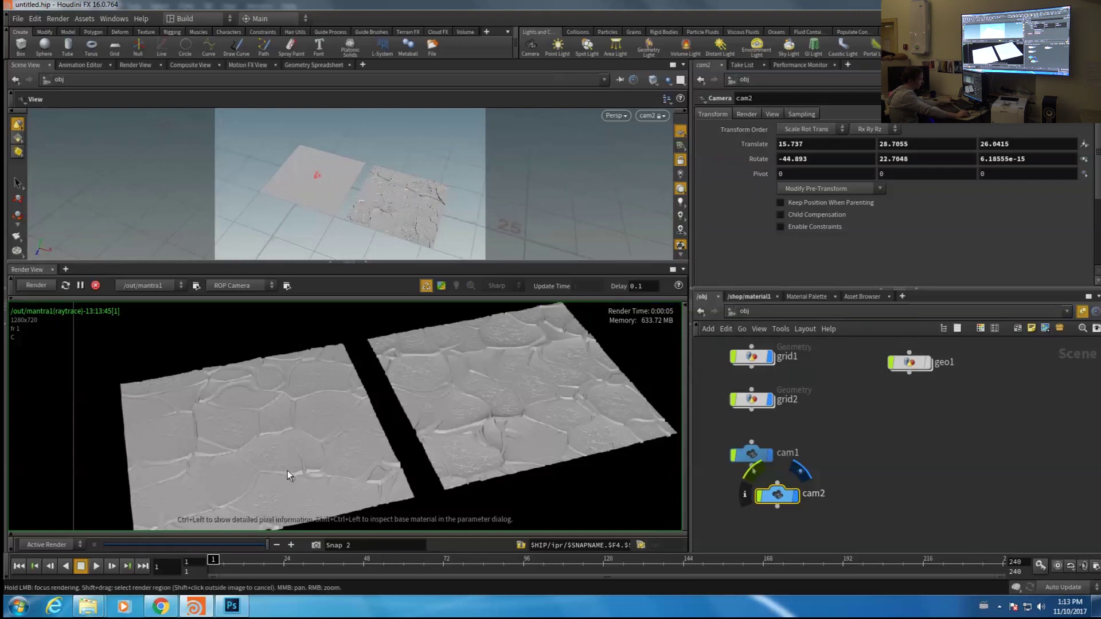
Set the render view camera to /obj/cam2 and render mantra1 in an enlarged render view
{"action": "left_click", "coordinate": [249, 285]}
{"action": "left_click", "coordinate": [246, 318]}
{"action": "left_click", "coordinate": [43, 288]}
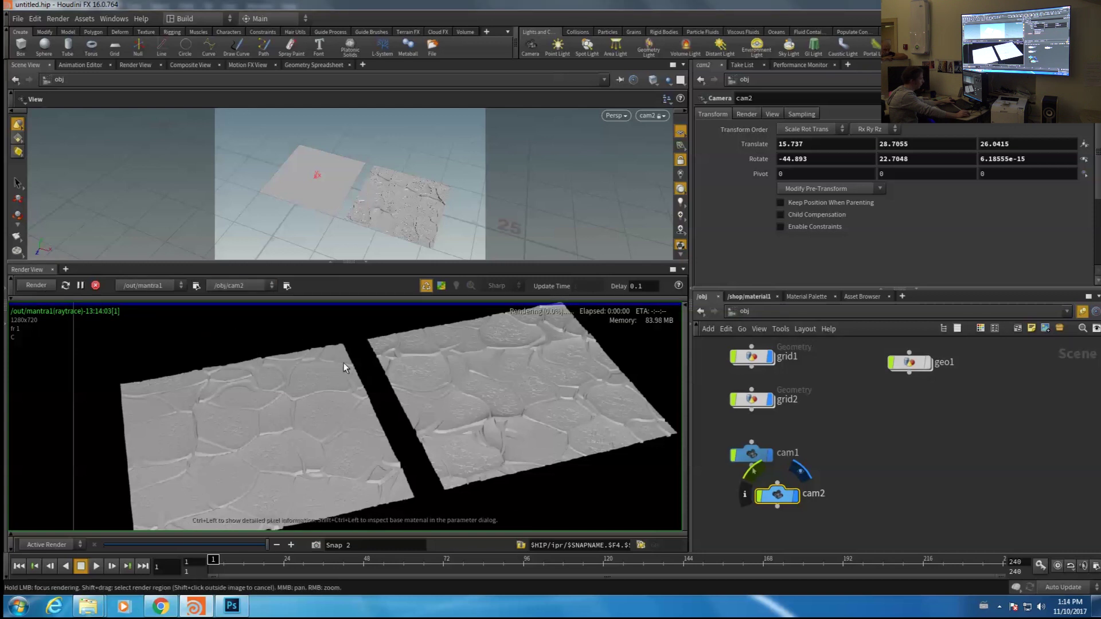
{"action": "left_click_drag", "start_coordinate": [412, 263], "coordinate": [408, 237]}
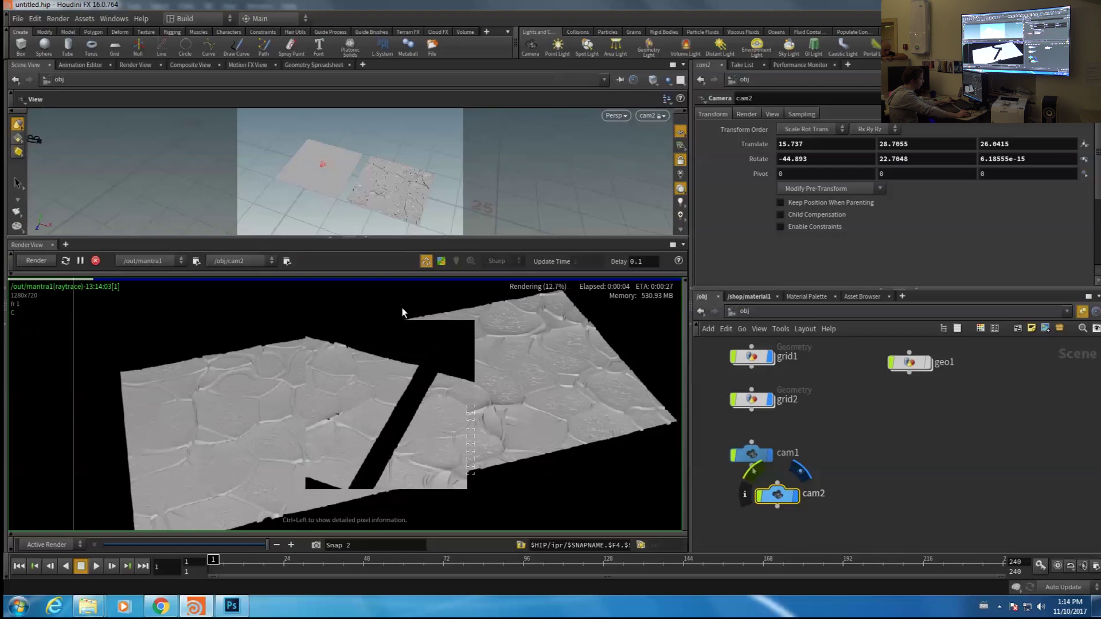
Compare Snap 1 with the active cam2 render and examine the displacement on the two grids closely
{"action": "left_click_drag", "start_coordinate": [267, 544], "coordinate": [140, 535]}
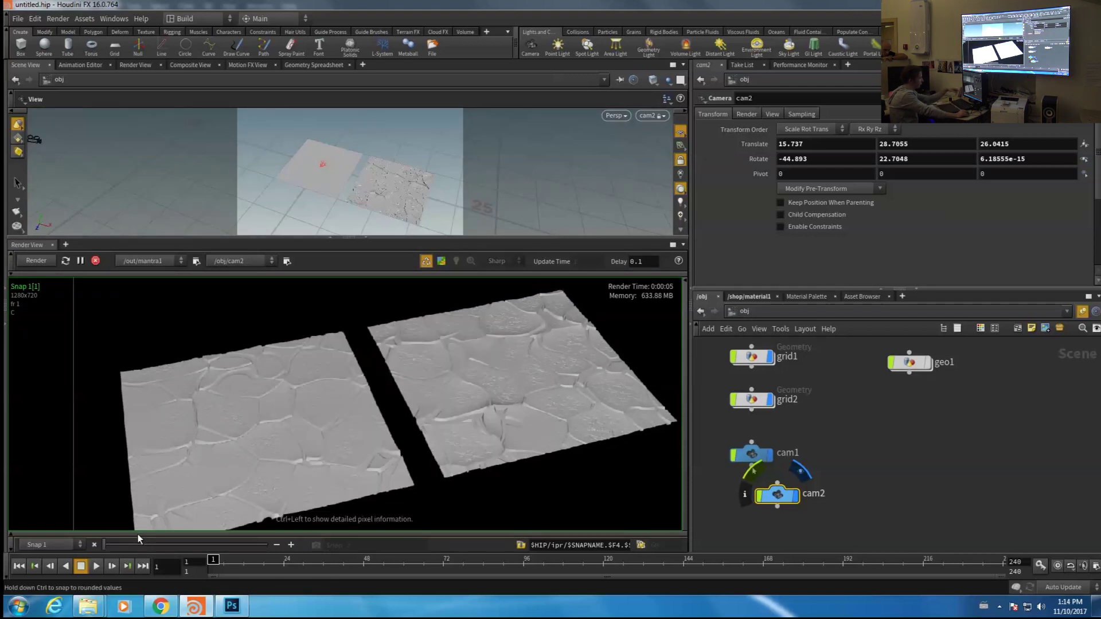
{"action": "left_click", "coordinate": [205, 542]}
{"action": "left_click_drag", "start_coordinate": [205, 538], "coordinate": [108, 541]}
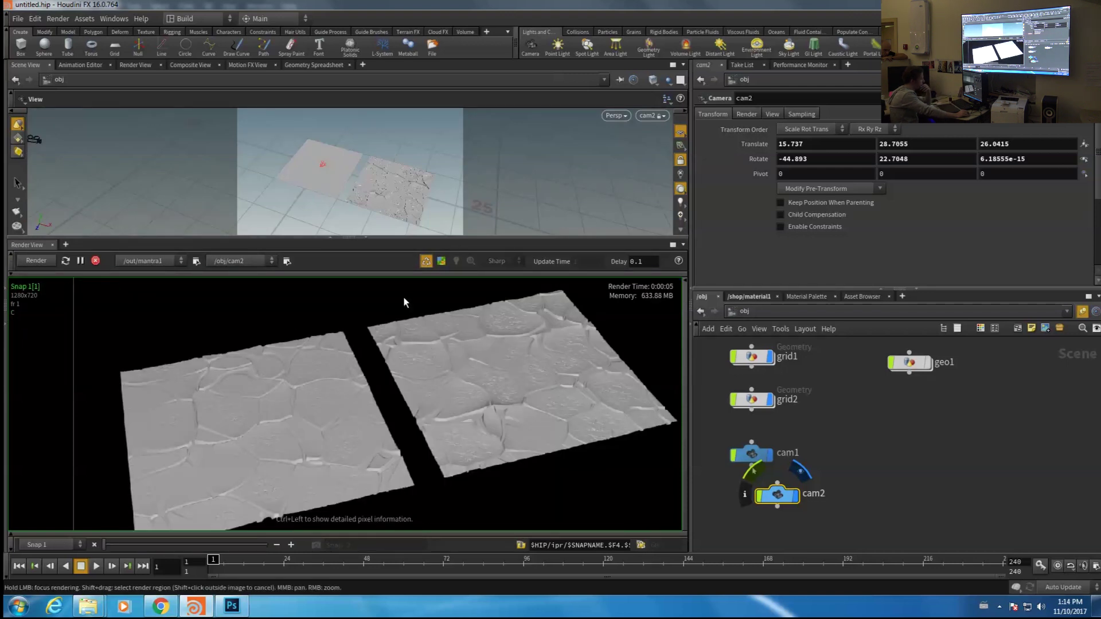
{"action": "left_click", "coordinate": [241, 545]}
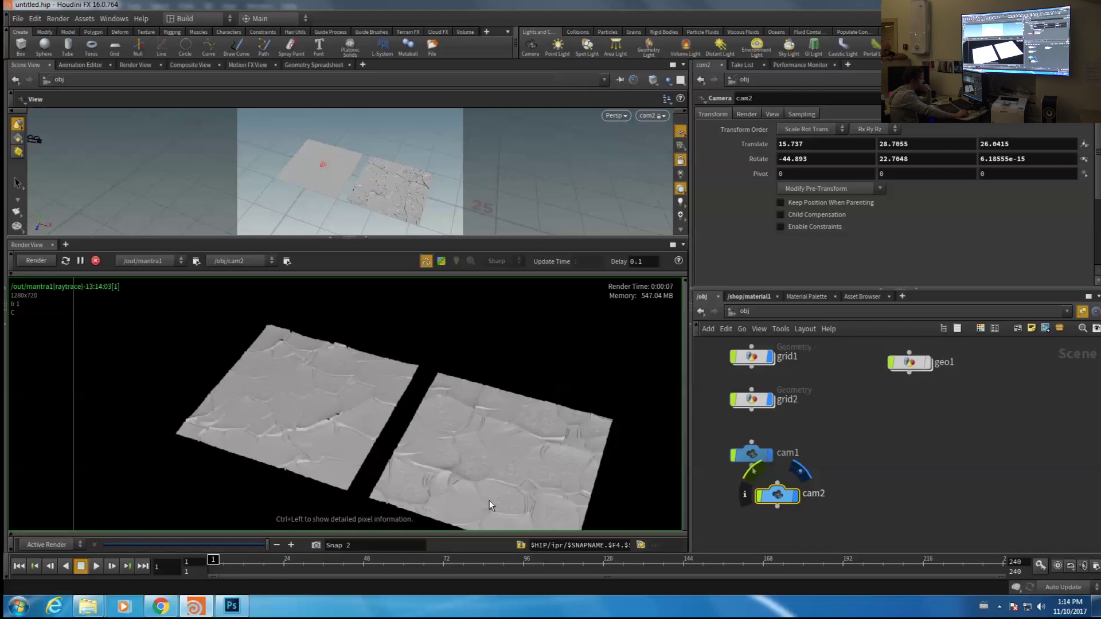
{"action": "left_click_drag", "start_coordinate": [262, 546], "coordinate": [140, 538]}
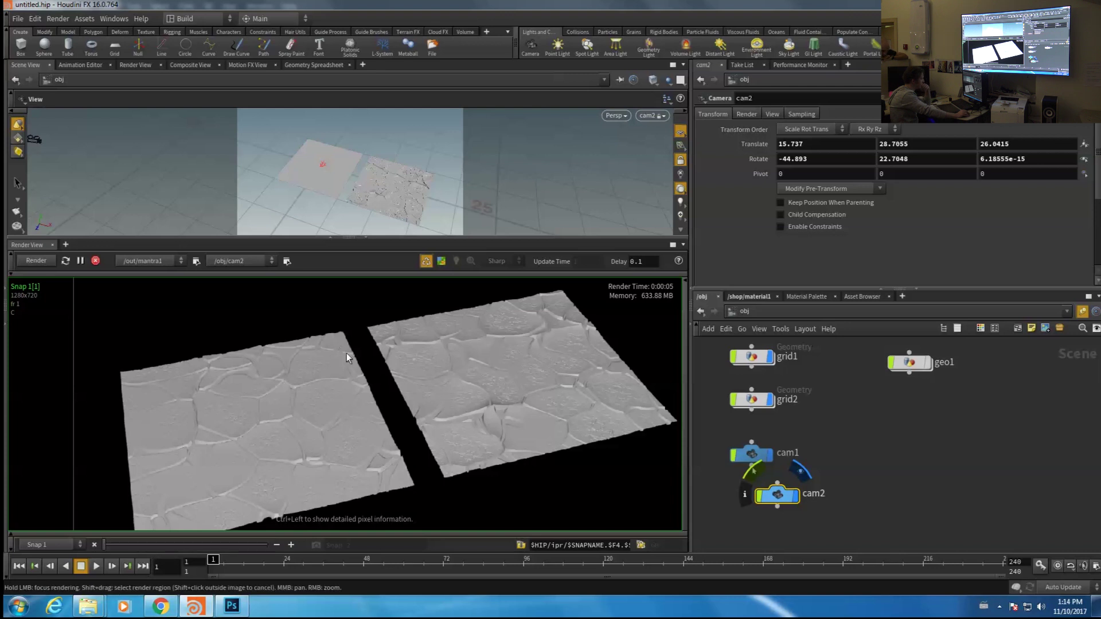
{"action": "left_click", "coordinate": [250, 545]}
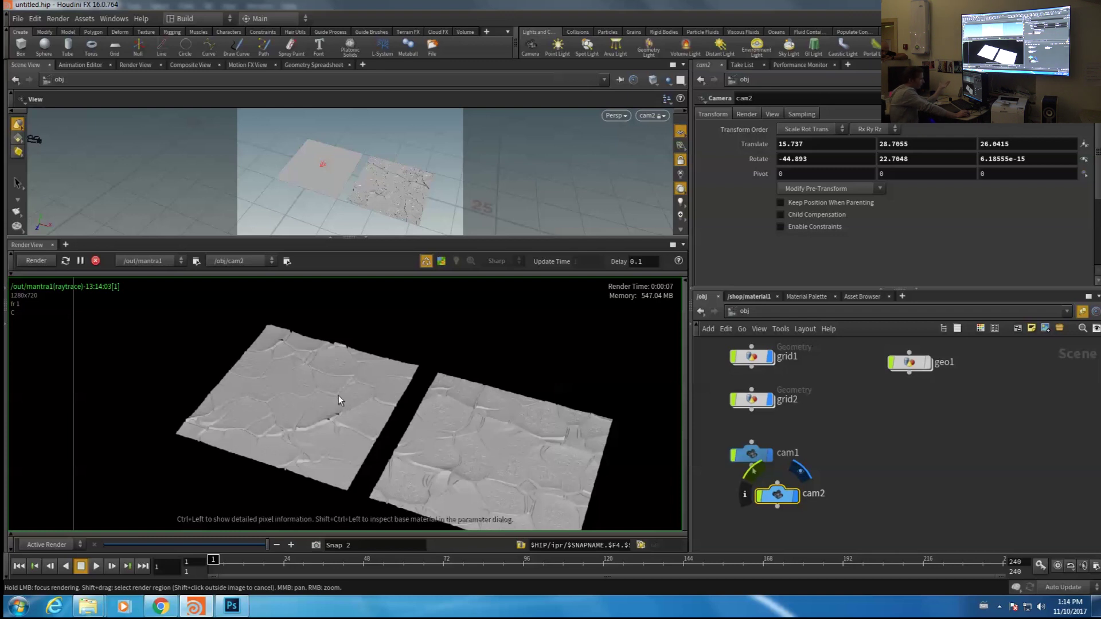
{"action": "right_click_drag", "start_coordinate": [282, 396], "coordinate": [341, 356]}
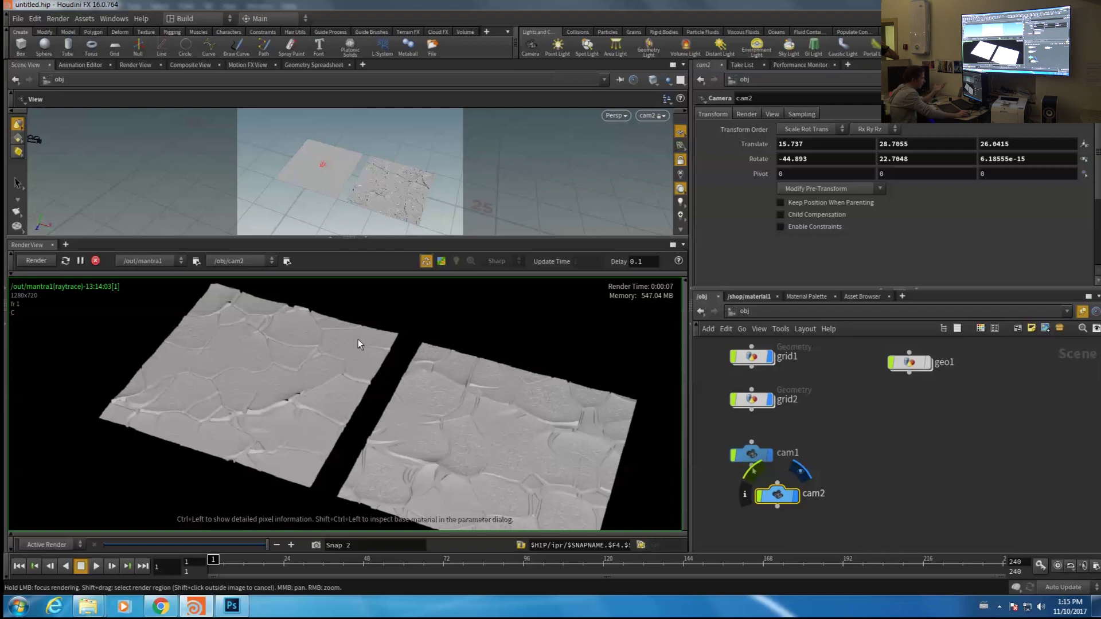
Open the vopdisplace1 network inside material1 and add a Transform node above global1
{"action": "middle_click_drag", "start_coordinate": [908, 462], "coordinate": [904, 495]}
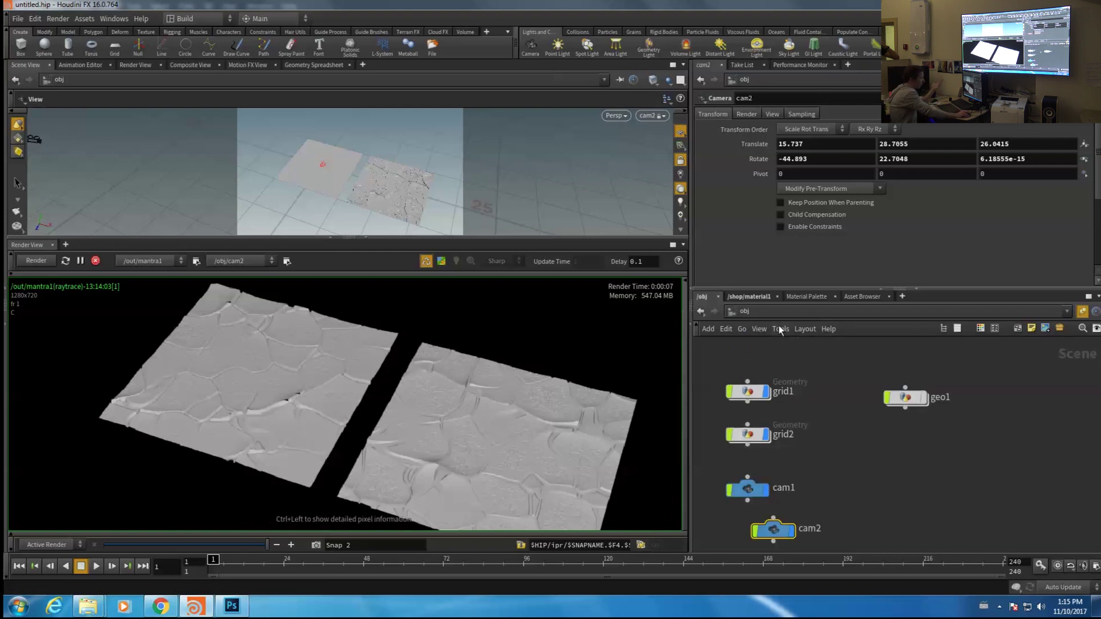
{"action": "left_click", "coordinate": [755, 297]}
{"action": "key", "text": "Tab"}
{"action": "left_click", "coordinate": [947, 155]}
{"action": "left_click", "coordinate": [814, 377]}
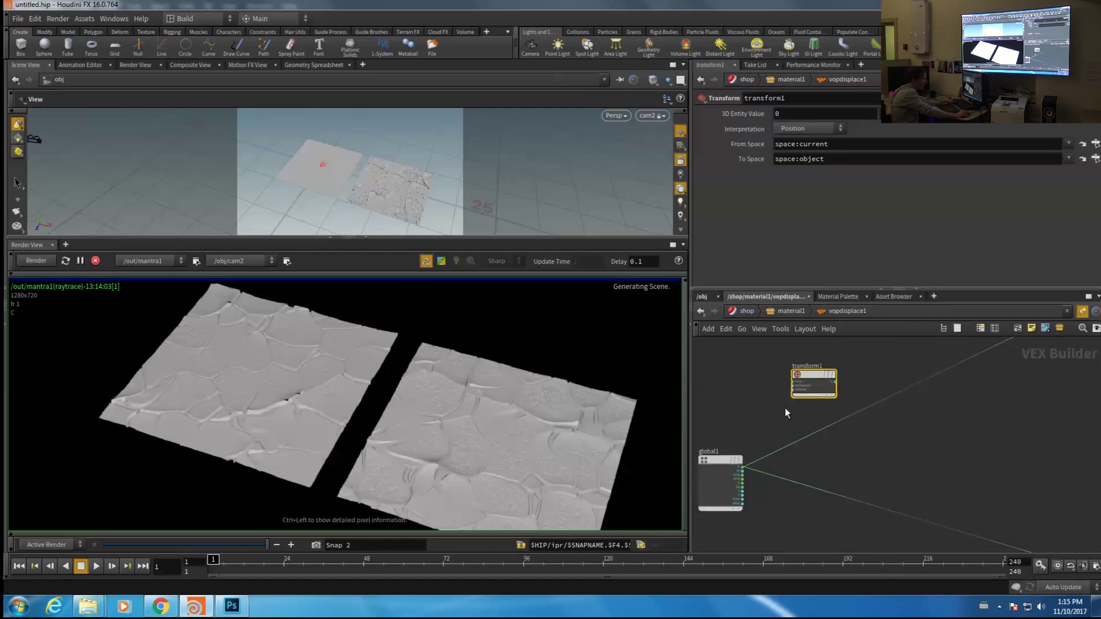
{"action": "scroll", "coordinate": [771, 430], "scroll_direction": "up", "scroll_amount": 2}
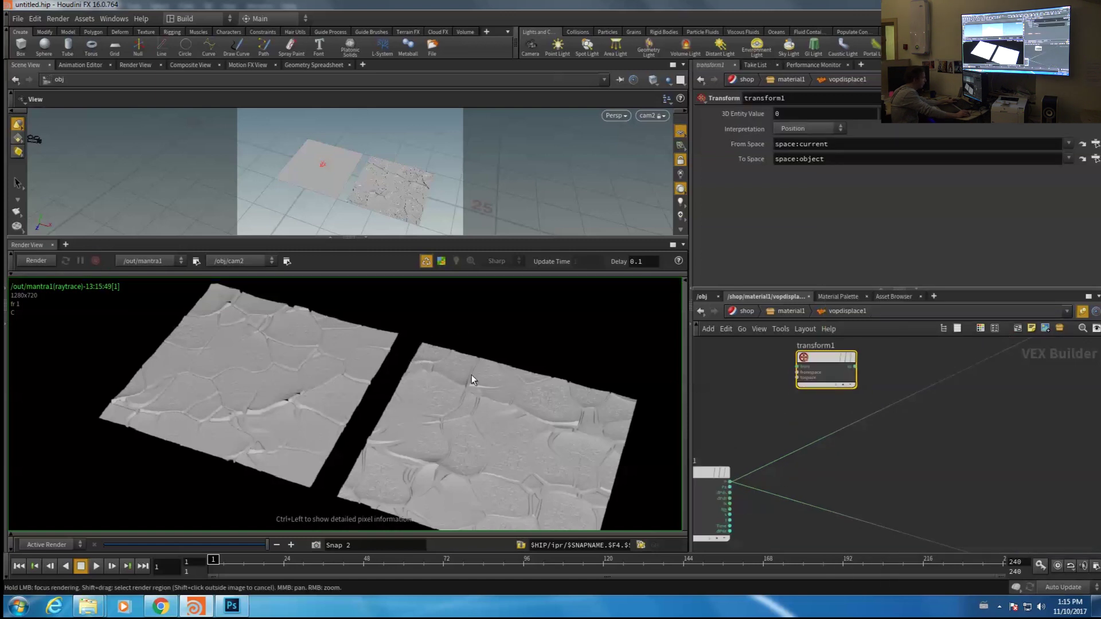
{"action": "middle_click_drag", "start_coordinate": [818, 419], "coordinate": [827, 429]}
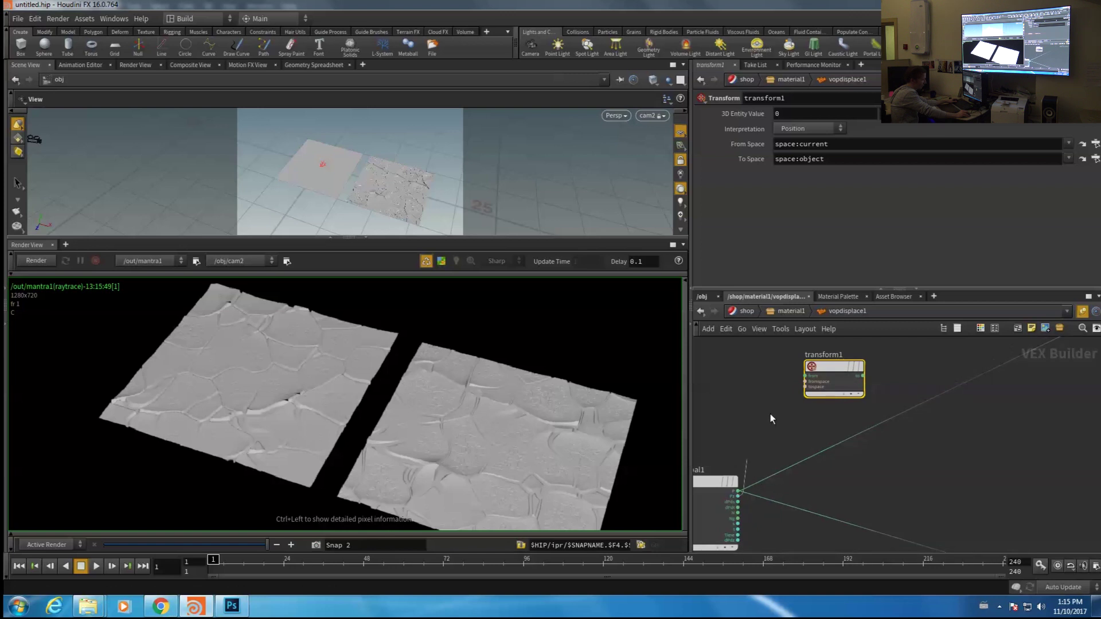
Connect the position output P of global1 to the input of transform1
{"action": "left_click", "coordinate": [738, 491]}
{"action": "left_click", "coordinate": [805, 377]}
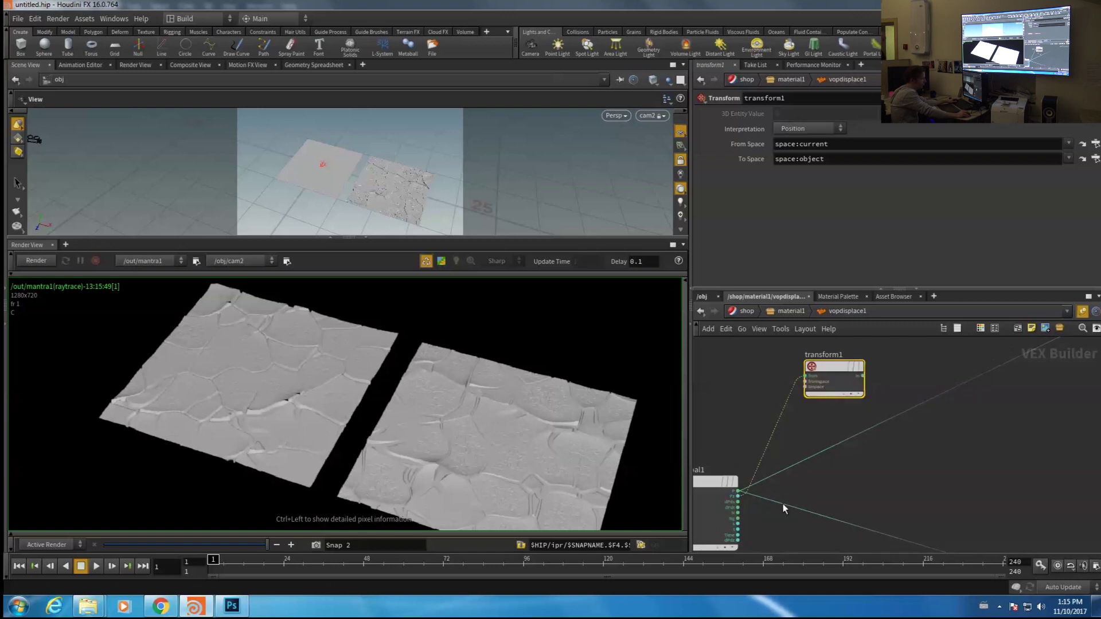
{"action": "left_click", "coordinate": [738, 492]}
{"action": "left_click", "coordinate": [805, 377]}
{"action": "scroll", "coordinate": [860, 452], "scroll_direction": "down", "scroll_amount": 2}
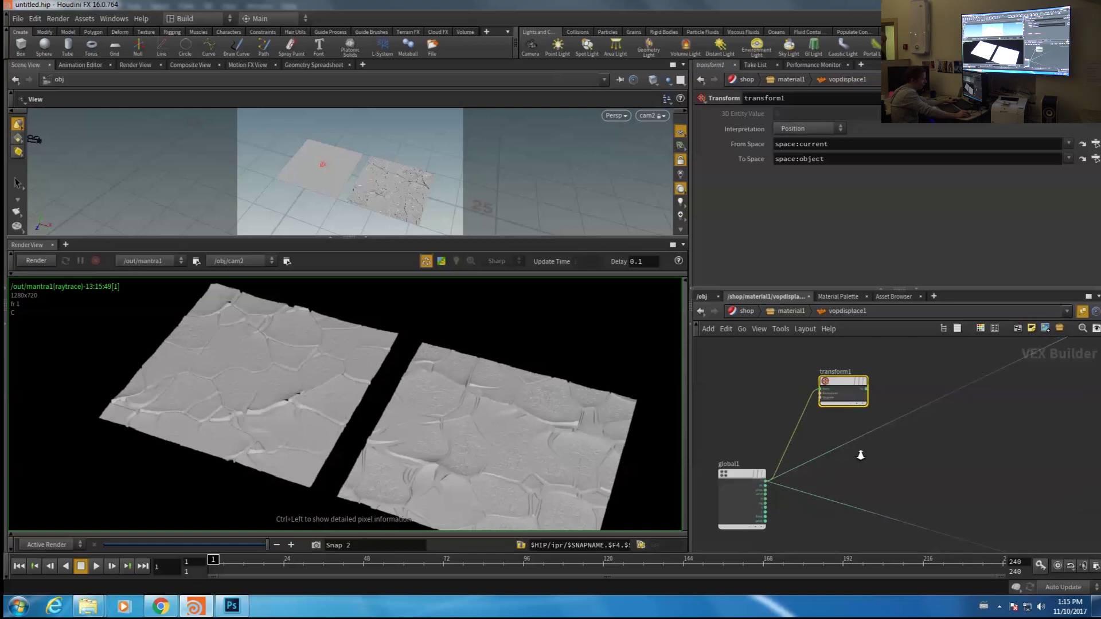
Feed transform1's output into the two downstream nodes in place of their direct connections from global1
{"action": "left_click", "coordinate": [867, 391]}
{"action": "middle_click_drag", "start_coordinate": [975, 367], "coordinate": [869, 432]}
{"action": "left_click", "coordinate": [1018, 368]}
{"action": "middle_click_drag", "start_coordinate": [913, 497], "coordinate": [949, 419]}
{"action": "scroll", "coordinate": [949, 419], "scroll_direction": "down", "scroll_amount": 2}
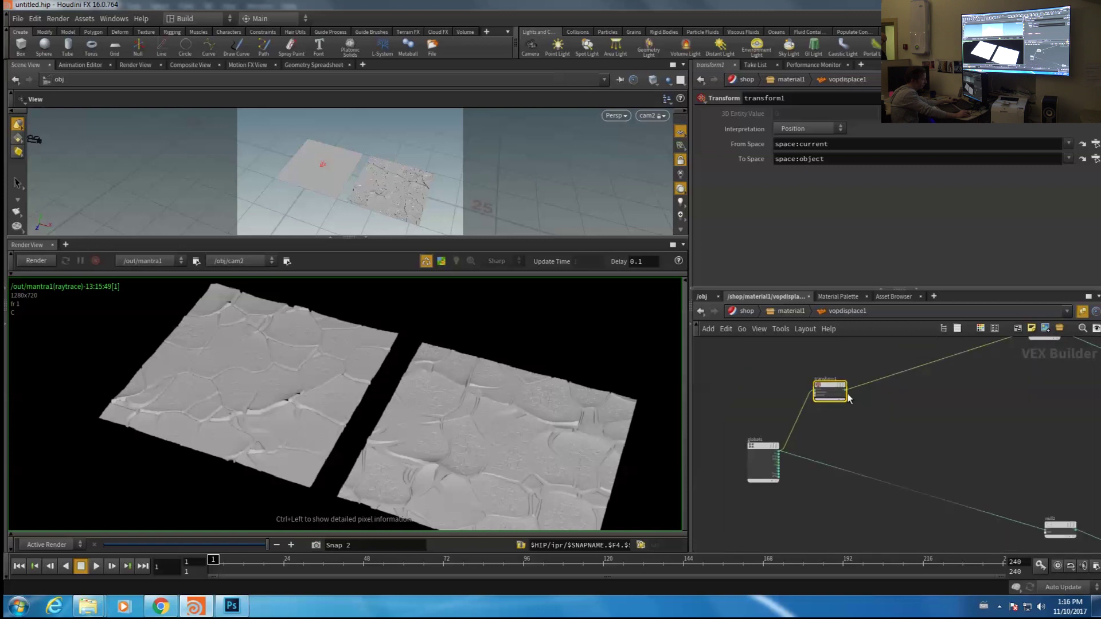
{"action": "left_click", "coordinate": [847, 392]}
{"action": "left_click", "coordinate": [1044, 530]}
Insert a second Transform node after add1, converting from space:object to space:current
{"action": "scroll", "coordinate": [920, 497], "scroll_direction": "down", "scroll_amount": 5}
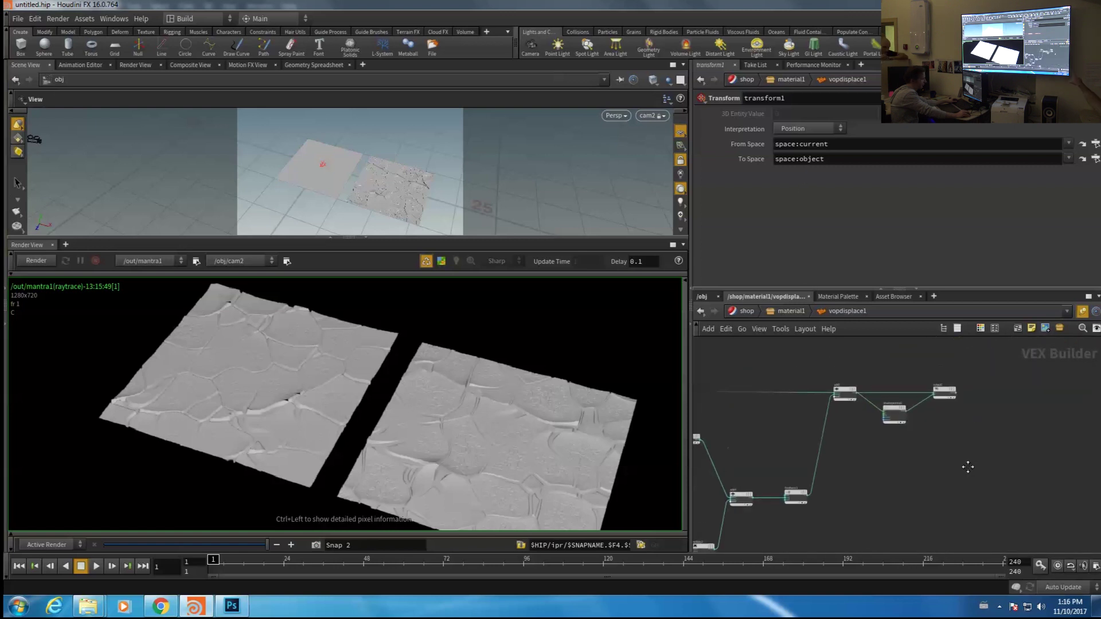
{"action": "scroll", "coordinate": [966, 463], "scroll_direction": "up", "scroll_amount": 4}
{"action": "left_click_drag", "start_coordinate": [975, 381], "coordinate": [856, 471]}
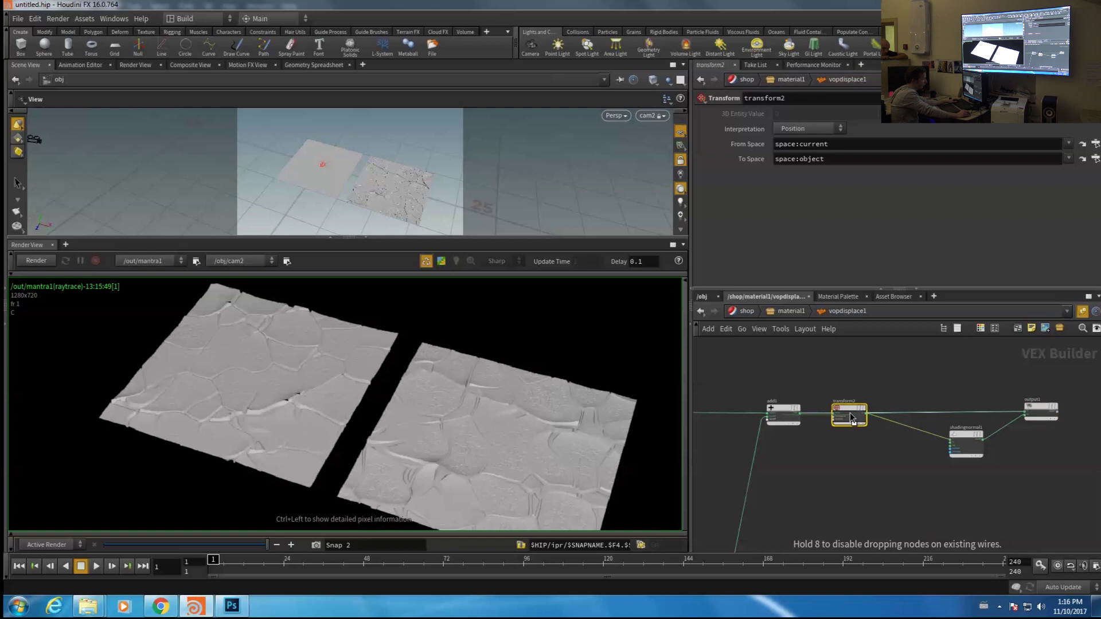
{"action": "left_click_drag", "start_coordinate": [853, 415], "coordinate": [859, 417]}
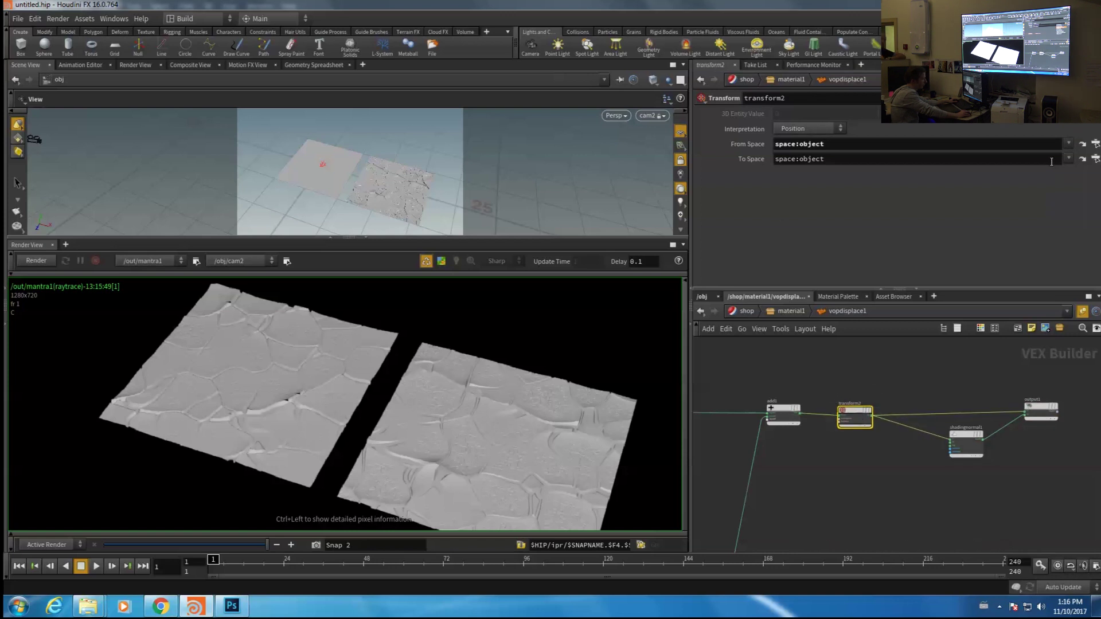
{"action": "left_click", "coordinate": [1060, 160]}
{"action": "left_click", "coordinate": [1068, 158]}
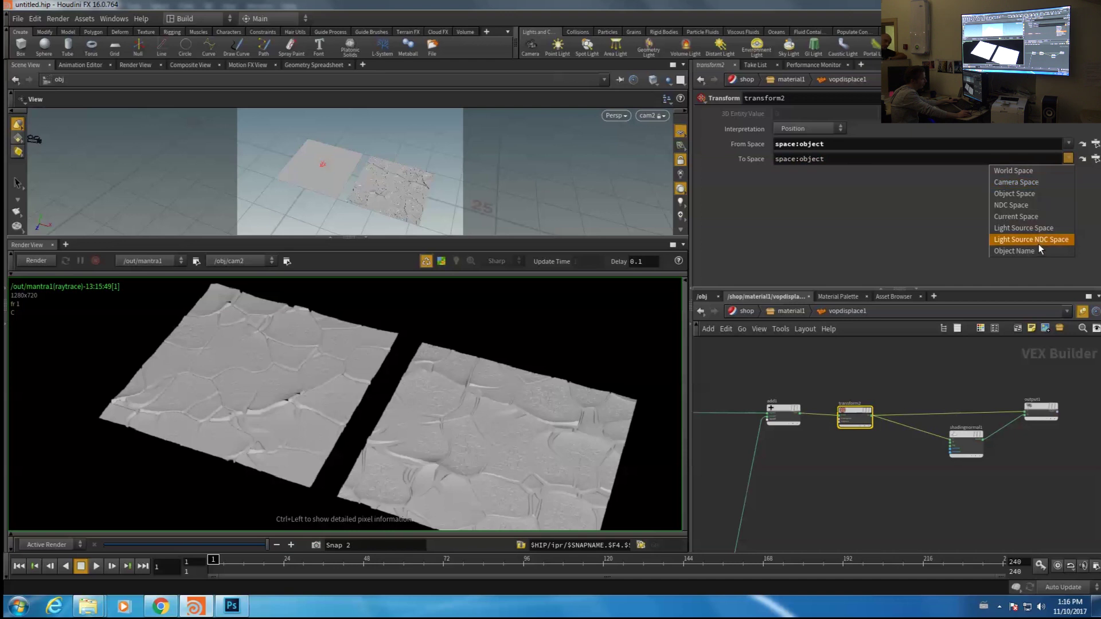
{"action": "left_click", "coordinate": [1032, 217]}
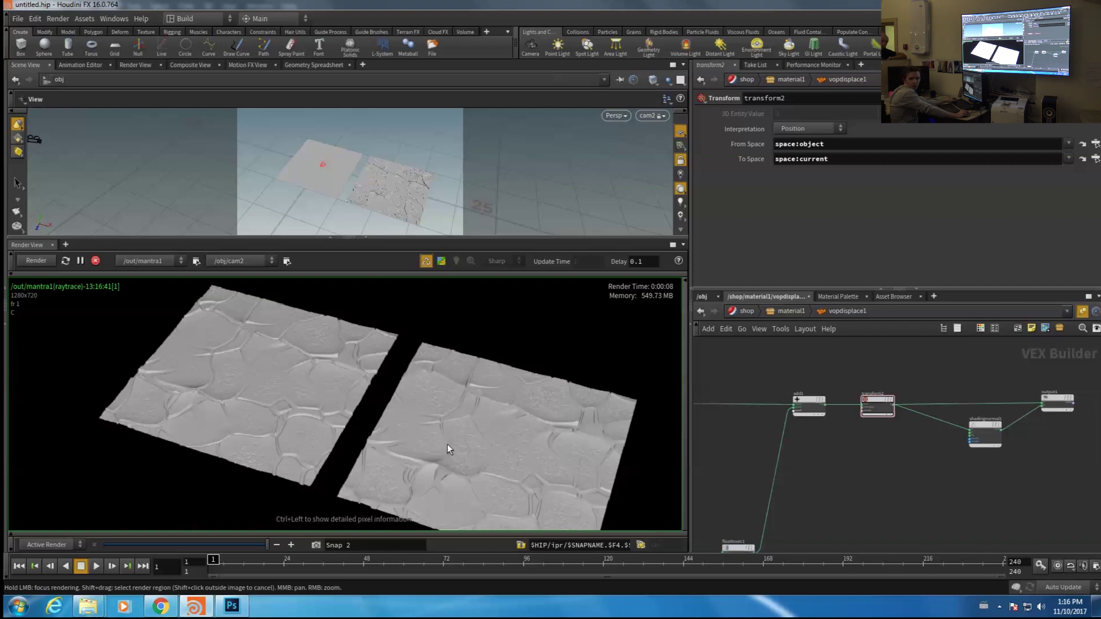
Go back to the start of the shader network and review transform1's space settings and connections
{"action": "middle_click_drag", "start_coordinate": [730, 490], "coordinate": [1004, 426]}
{"action": "scroll", "coordinate": [1004, 421], "scroll_direction": "down", "scroll_amount": 2}
{"action": "middle_click_drag", "start_coordinate": [759, 462], "coordinate": [1047, 492]}
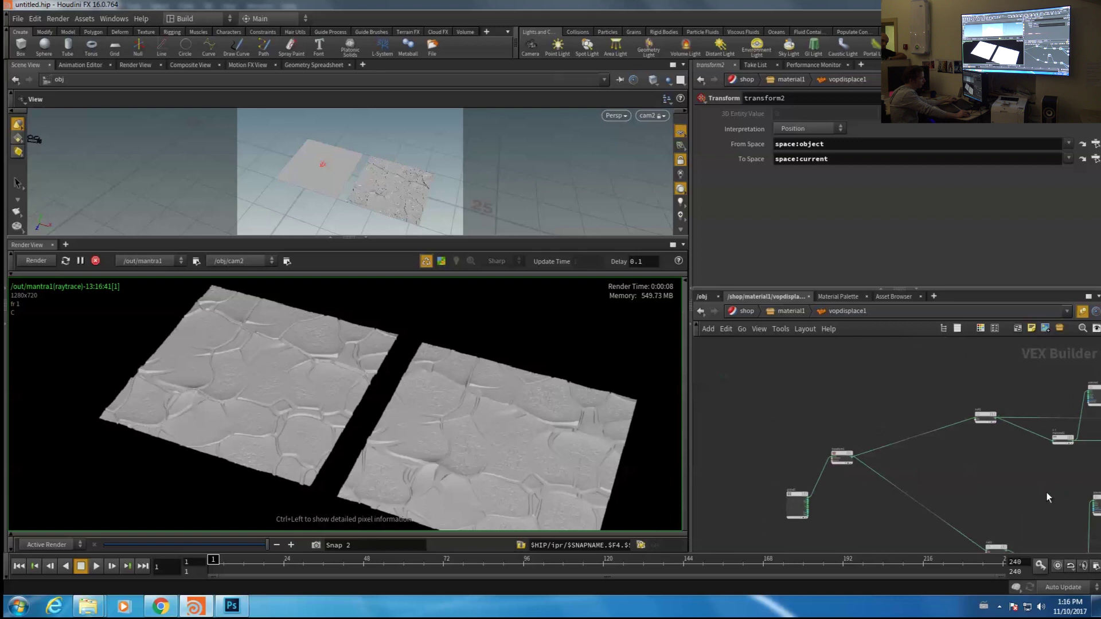
{"action": "scroll", "coordinate": [845, 500], "scroll_direction": "up", "scroll_amount": 4}
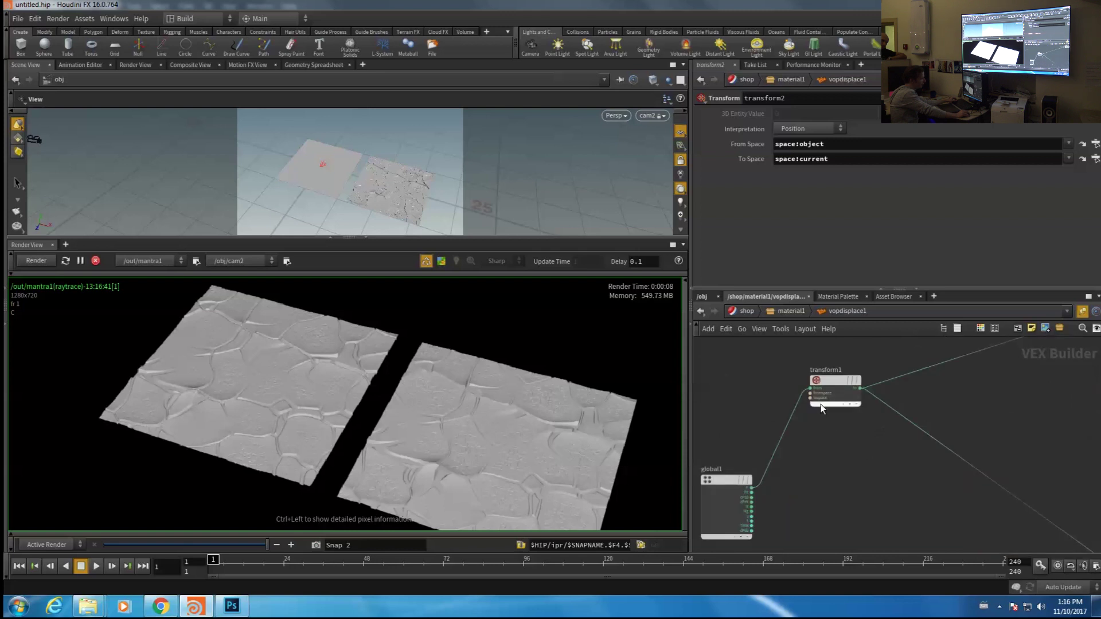
{"action": "left_click", "coordinate": [738, 477]}
{"action": "left_click_drag", "start_coordinate": [795, 351], "coordinate": [843, 439]}
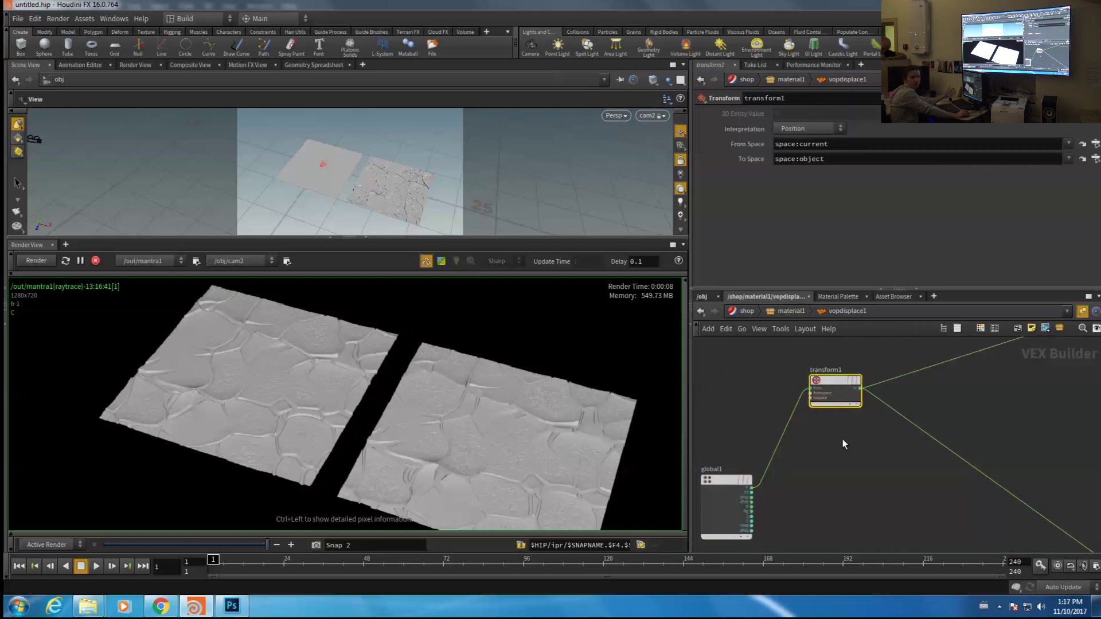
{"action": "scroll", "coordinate": [854, 438], "scroll_direction": "down", "scroll_amount": 1}
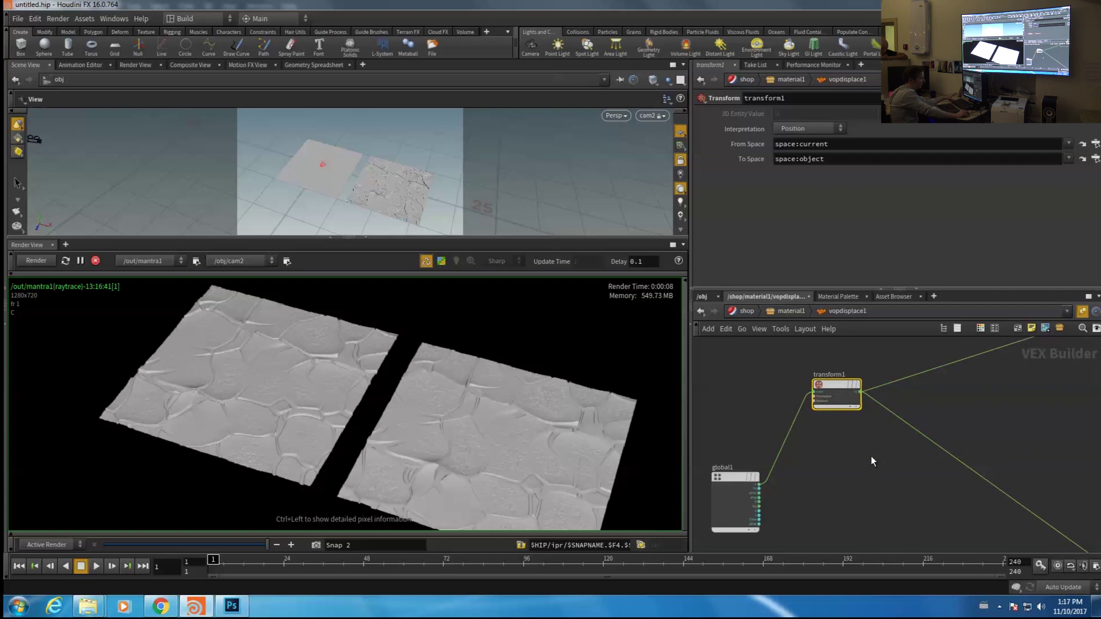
{"action": "left_click", "coordinate": [869, 457]}
Display Snap 1 in the render view and examine both displaced grids
{"action": "left_click", "coordinate": [191, 543]}
{"action": "right_click_drag", "start_coordinate": [372, 369], "coordinate": [350, 361]}
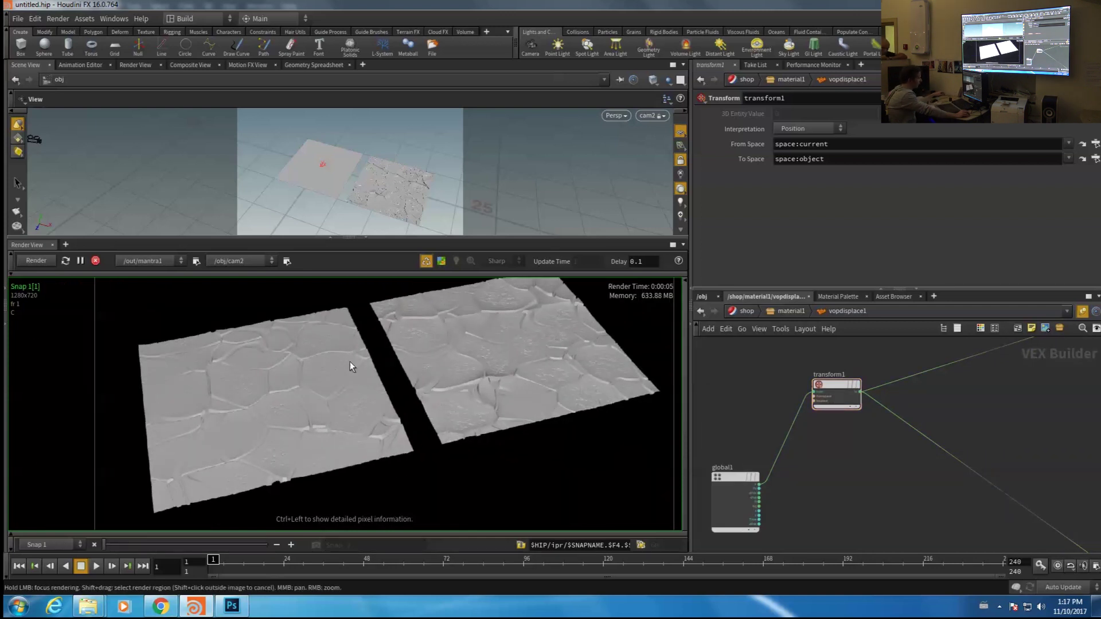
{"action": "middle_click_drag", "start_coordinate": [395, 339], "coordinate": [459, 348]}
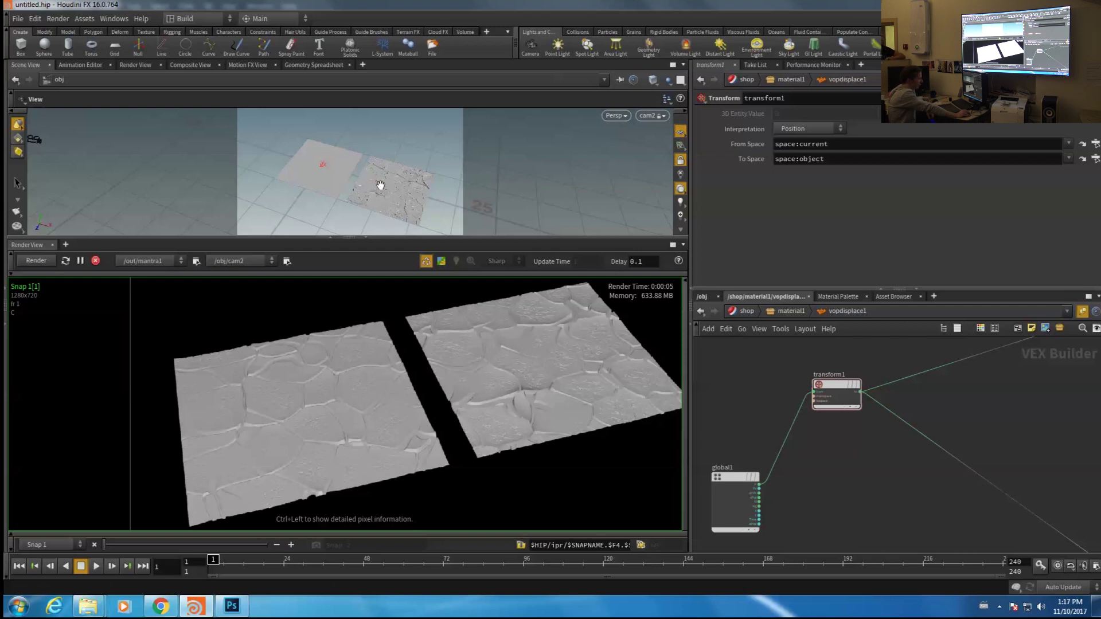
Switch to the lesson_04_slides document in Photoshop and add a new empty layer above Layer 7
{"action": "scroll", "coordinate": [804, 487], "scroll_direction": "up", "scroll_amount": 3}
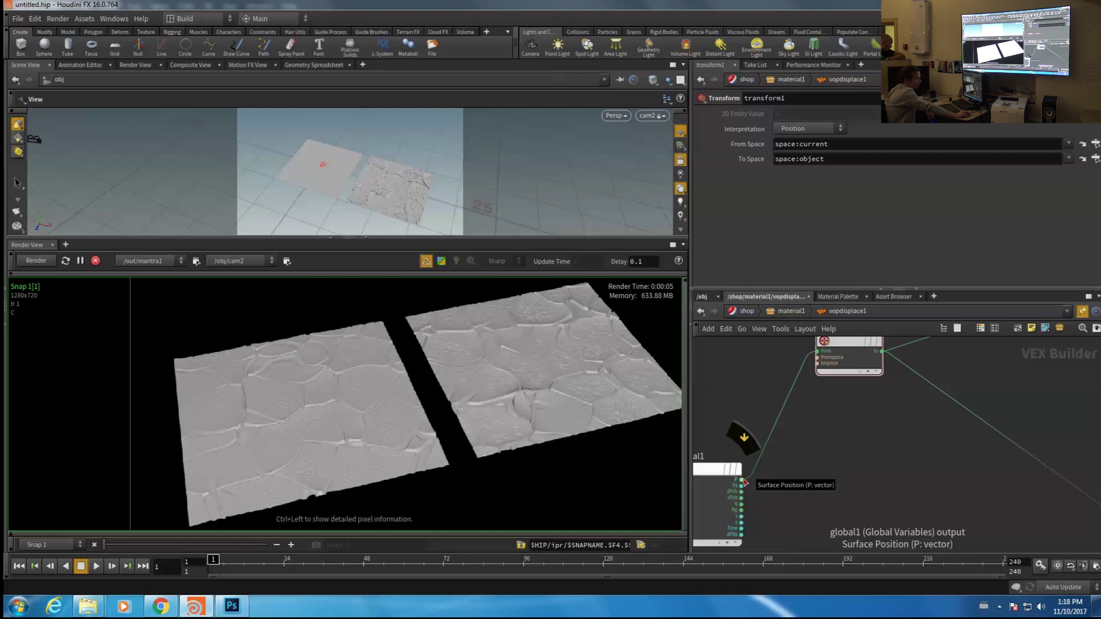
{"action": "key", "text": "alt+Tab"}
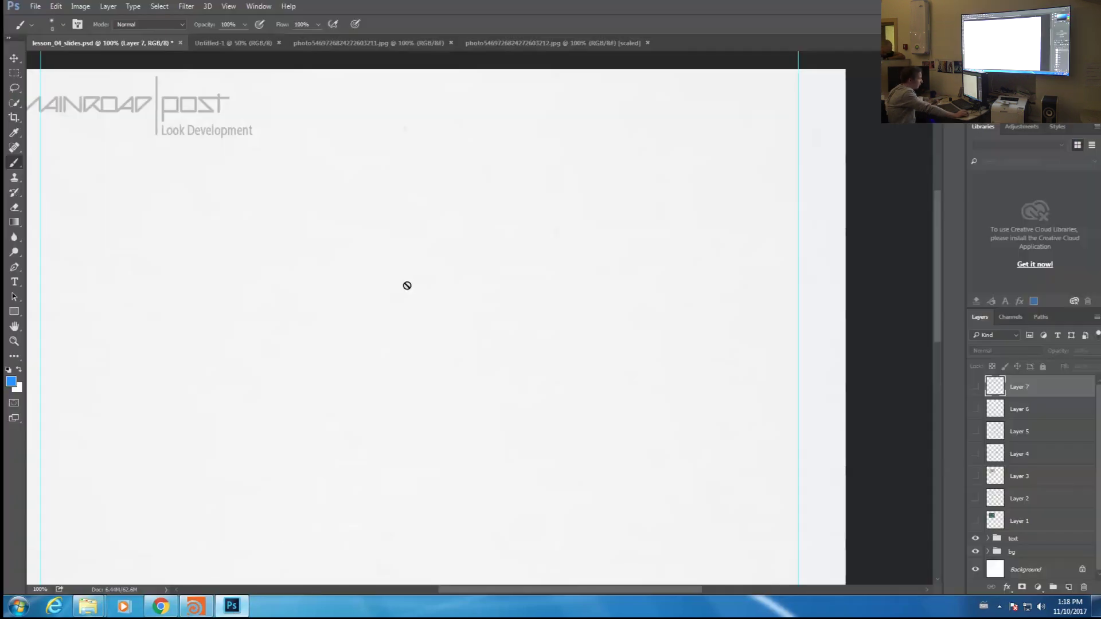
{"action": "left_click", "coordinate": [977, 389]}
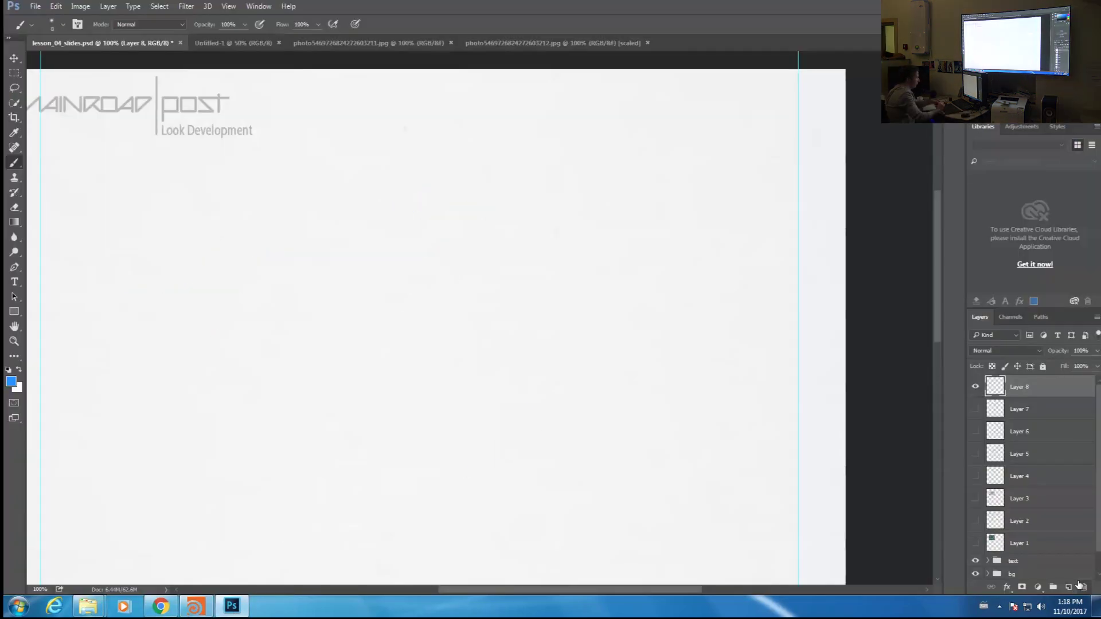
Draw a vertical and a horizontal blue axis with arrowheads, and label them Y and X
{"action": "left_click_drag", "start_coordinate": [344, 321], "coordinate": [450, 311]}
{"action": "left_click_drag", "start_coordinate": [299, 191], "coordinate": [335, 453], "text": "shift"}
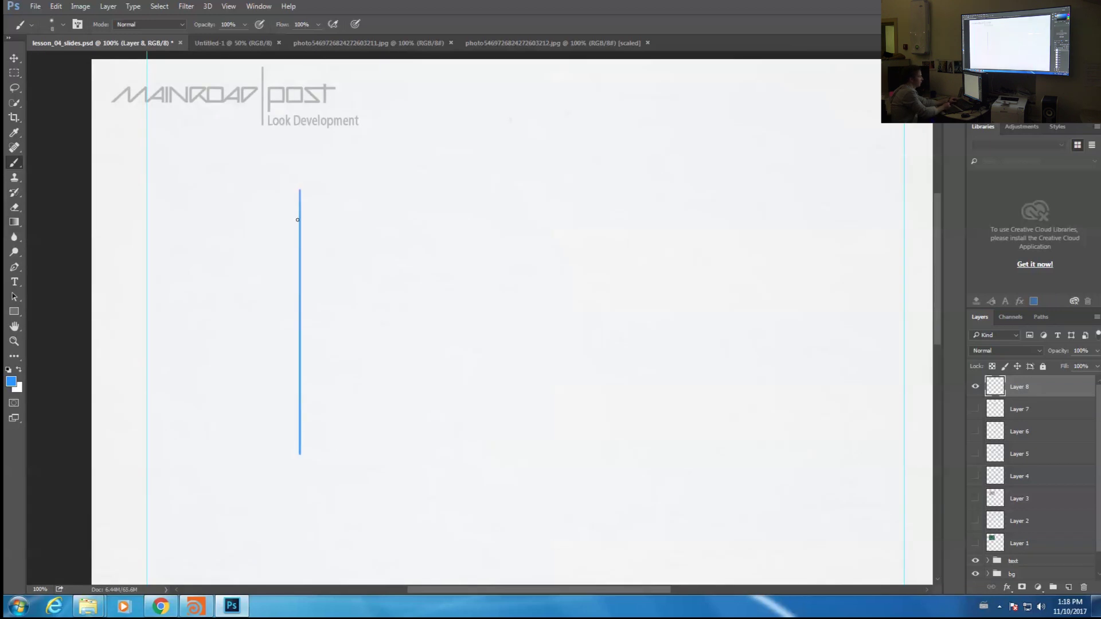
{"action": "left_click_drag", "start_coordinate": [297, 193], "coordinate": [302, 195]}
{"action": "mouse_move", "coordinate": [254, 403]}
{"action": "left_mouse_down", "text": "shift"}
{"action": "mouse_move", "coordinate": [641, 401]}
{"action": "mouse_move", "coordinate": [666, 420]}
{"action": "left_mouse_up", "text": "shift"}
{"action": "left_click_drag", "start_coordinate": [666, 411], "coordinate": [659, 420]}
{"action": "left_click_drag", "start_coordinate": [308, 168], "coordinate": [314, 182]}
{"action": "left_click_drag", "start_coordinate": [321, 168], "coordinate": [314, 174]}
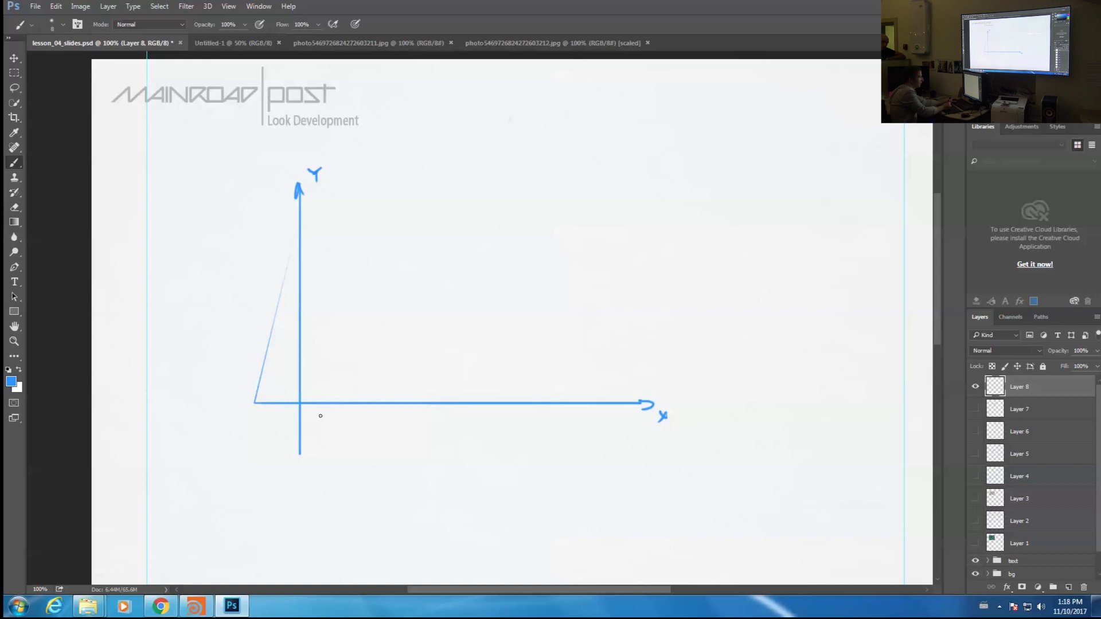
Mark a blue point labelled P between the axes, with a dashed line down to the X axis
{"action": "left_click_drag", "start_coordinate": [412, 309], "coordinate": [415, 304]}
{"action": "left_click_drag", "start_coordinate": [411, 311], "coordinate": [412, 320]}
{"action": "left_click_drag", "start_coordinate": [412, 334], "coordinate": [413, 338]}
{"action": "left_click_drag", "start_coordinate": [413, 347], "coordinate": [414, 352]}
{"action": "left_click_drag", "start_coordinate": [415, 361], "coordinate": [416, 399]}
{"action": "left_click_drag", "start_coordinate": [424, 295], "coordinate": [426, 313]}
{"action": "left_click_drag", "start_coordinate": [423, 297], "coordinate": [425, 305]}
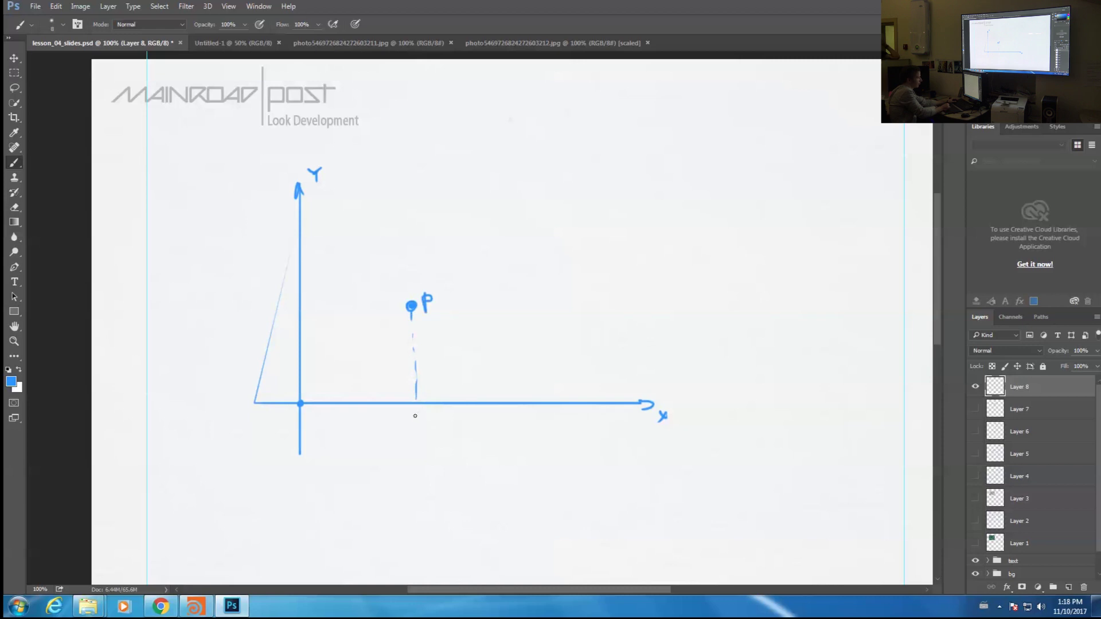
Label the projection on the X axis Px, and add a dashed line from P to the Y axis labelled Py
{"action": "left_click_drag", "start_coordinate": [409, 412], "coordinate": [417, 417]}
{"action": "left_click_drag", "start_coordinate": [422, 419], "coordinate": [422, 427]}
{"action": "left_click_drag", "start_coordinate": [368, 304], "coordinate": [401, 305]}
{"action": "left_click_drag", "start_coordinate": [285, 310], "coordinate": [285, 295]}
{"action": "left_click_drag", "start_coordinate": [284, 295], "coordinate": [295, 311]}
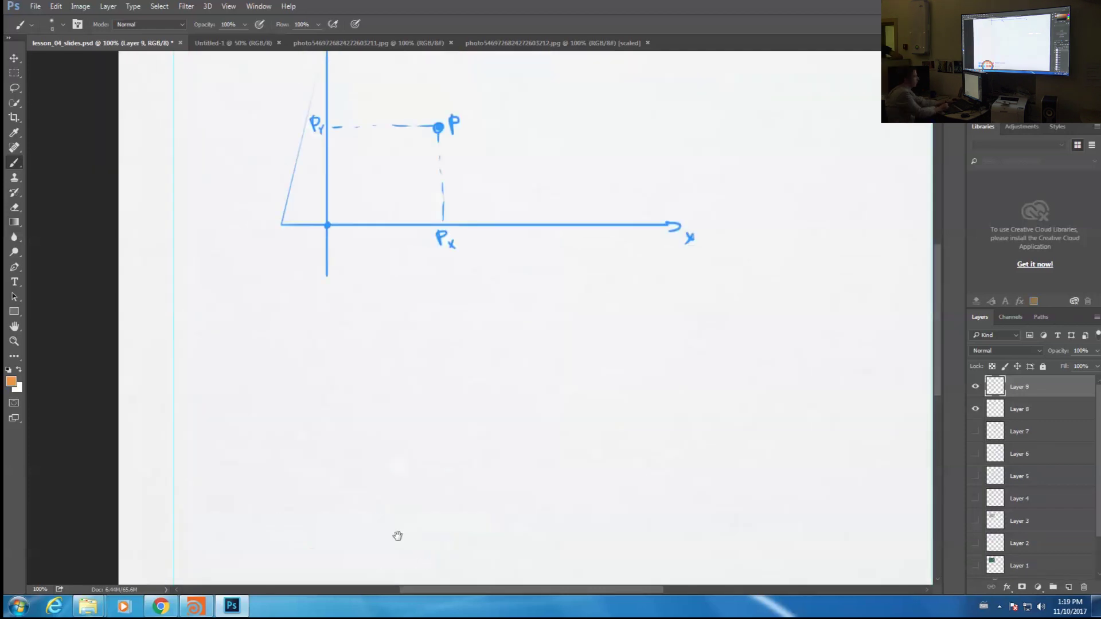
On Layer 9, draw a second pair of axes in orange with arrowheads and X and Y labels, offset from the blue pair
{"action": "left_click_drag", "start_coordinate": [435, 163], "coordinate": [412, 436]}
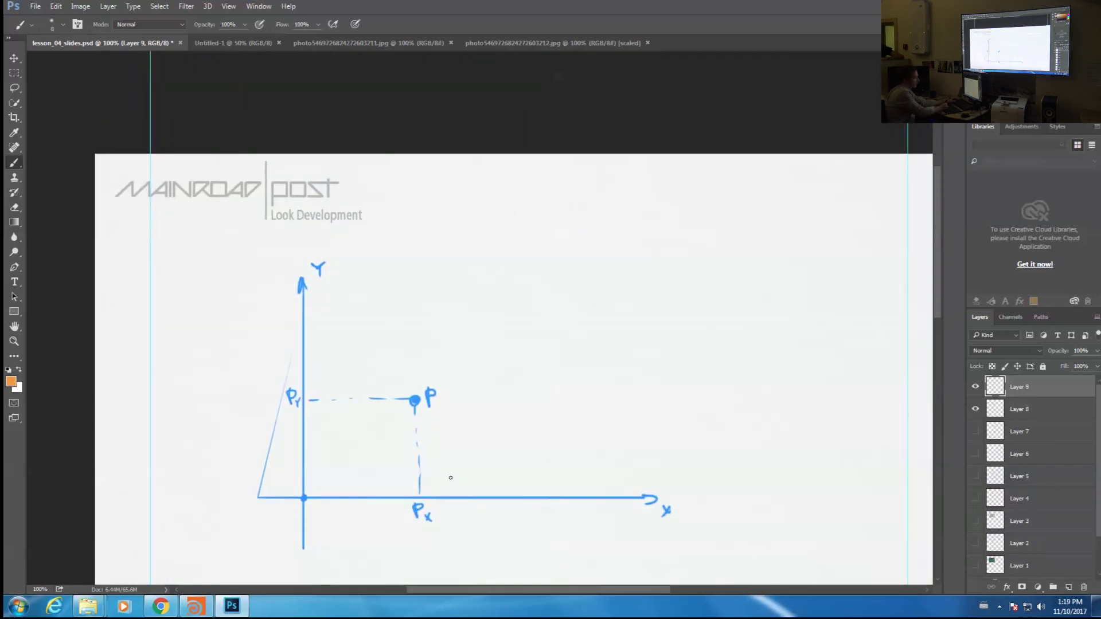
{"action": "mouse_move", "coordinate": [512, 265]}
{"action": "left_mouse_down", "text": "shift"}
{"action": "mouse_move", "coordinate": [512, 461]}
{"action": "mouse_move", "coordinate": [752, 418]}
{"action": "mouse_move", "coordinate": [794, 435]}
{"action": "left_mouse_up", "text": "shift"}
{"action": "left_click_drag", "start_coordinate": [786, 433], "coordinate": [781, 443]}
{"action": "left_click_drag", "start_coordinate": [794, 446], "coordinate": [808, 455]}
{"action": "left_click_drag", "start_coordinate": [507, 273], "coordinate": [518, 272]}
{"action": "left_click_drag", "start_coordinate": [541, 241], "coordinate": [537, 259]}
Sample the blue colour and draw a vector arrow from the blue axes' origin to point P
{"action": "left_click", "coordinate": [288, 392], "text": "alt"}
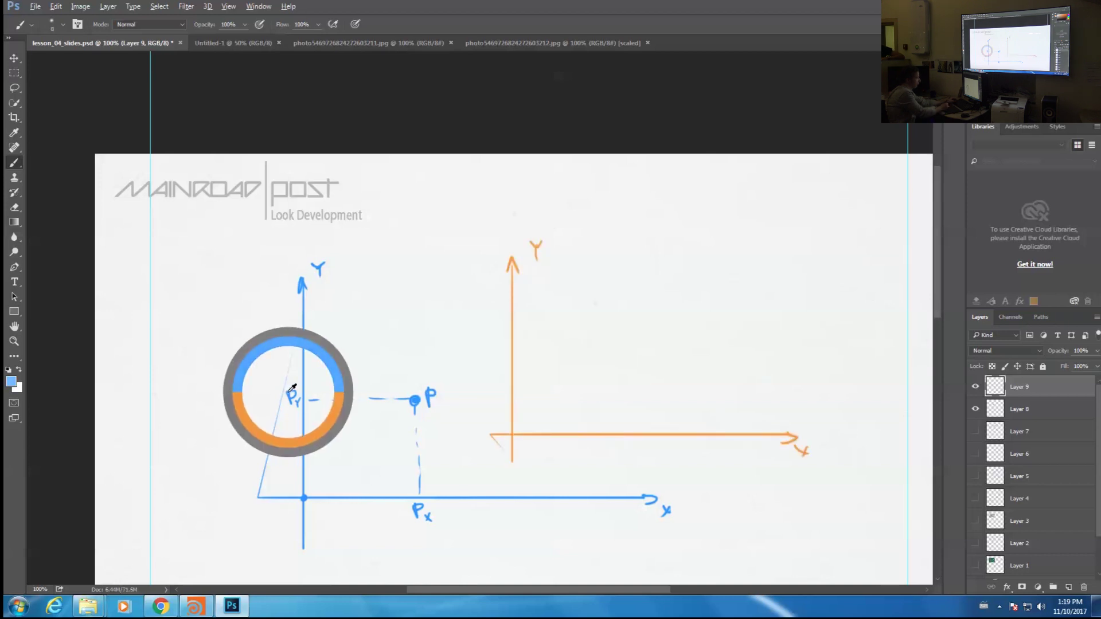
{"action": "left_click_drag", "start_coordinate": [402, 409], "coordinate": [352, 453]}
{"action": "key", "text": "ctrl+z"}
{"action": "left_click_drag", "start_coordinate": [407, 409], "coordinate": [336, 473]}
{"action": "left_click_drag", "start_coordinate": [395, 423], "coordinate": [407, 405]}
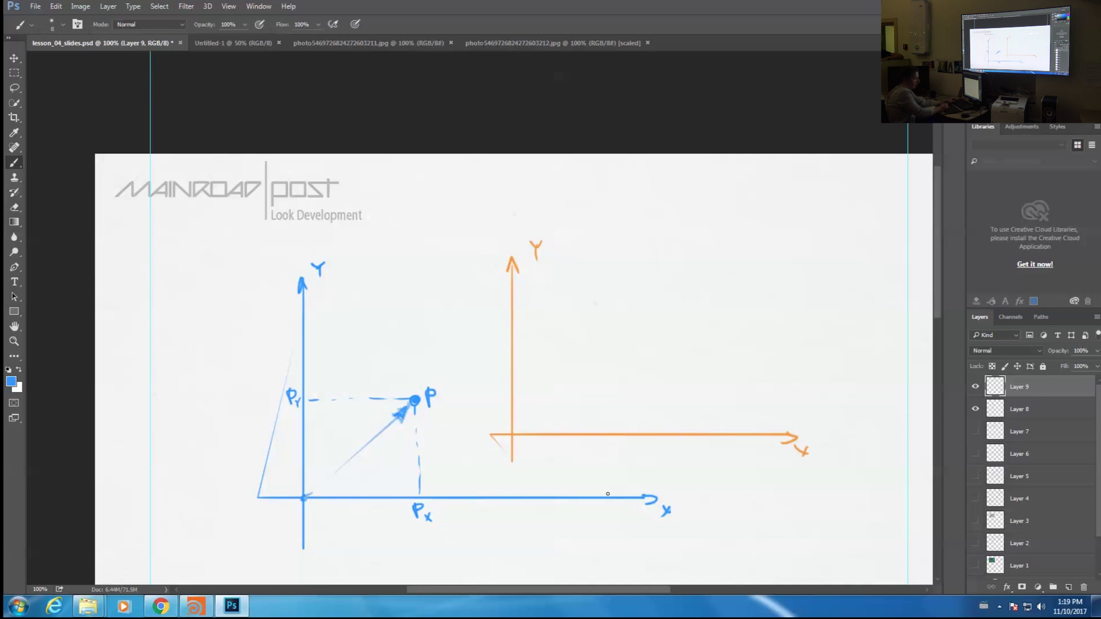
Sample the orange colour, draw P's projections onto the orange axes, and switch the brush colour back to blue
{"action": "left_click", "coordinate": [512, 259], "text": "alt"}
{"action": "left_click_drag", "start_coordinate": [438, 398], "coordinate": [535, 410]}
{"action": "left_click_drag", "start_coordinate": [523, 420], "coordinate": [413, 437]}
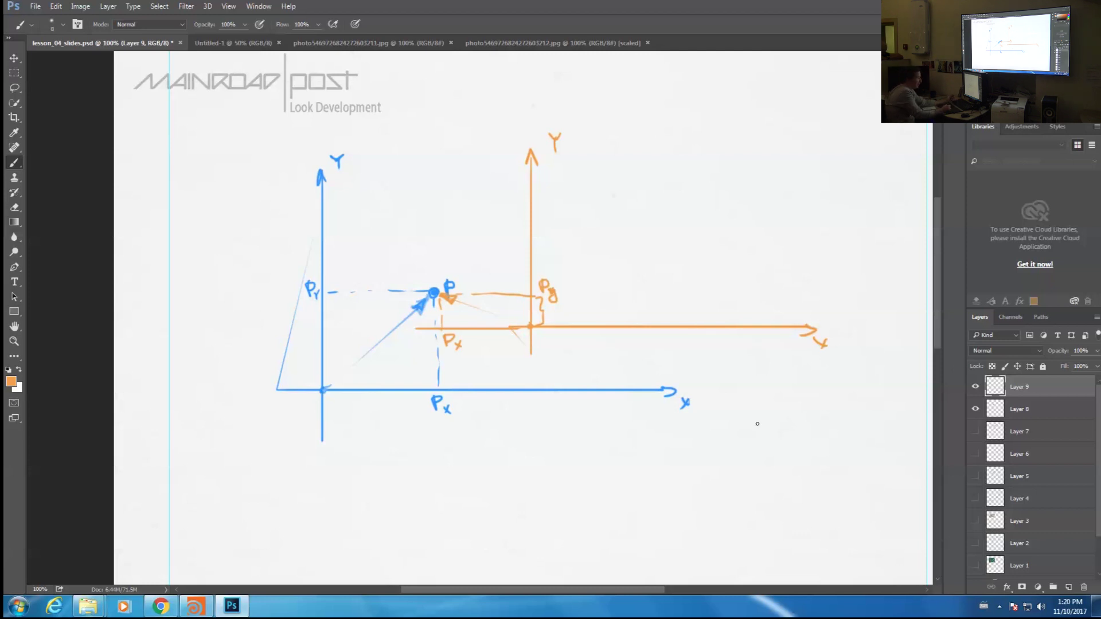
{"action": "left_click", "coordinate": [524, 390], "text": "alt"}
{"action": "left_click_drag", "start_coordinate": [502, 468], "coordinate": [505, 406]}
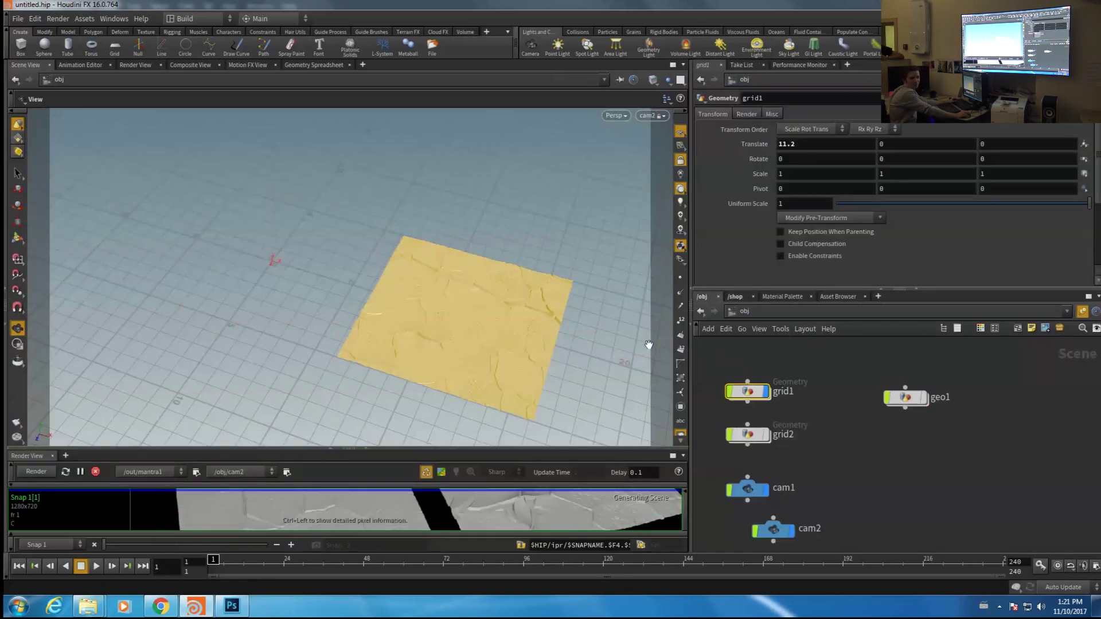
Reset grid1's X translation to 0, set its Y translation to 2.7 and rotate it 20 degrees about X
{"action": "mouse_move", "coordinate": [810, 148]}
{"action": "middle_mouse_down"}
{"action": "mouse_move", "coordinate": [794, 150]}
{"action": "mouse_move", "coordinate": [826, 148]}
{"action": "middle_mouse_up"}
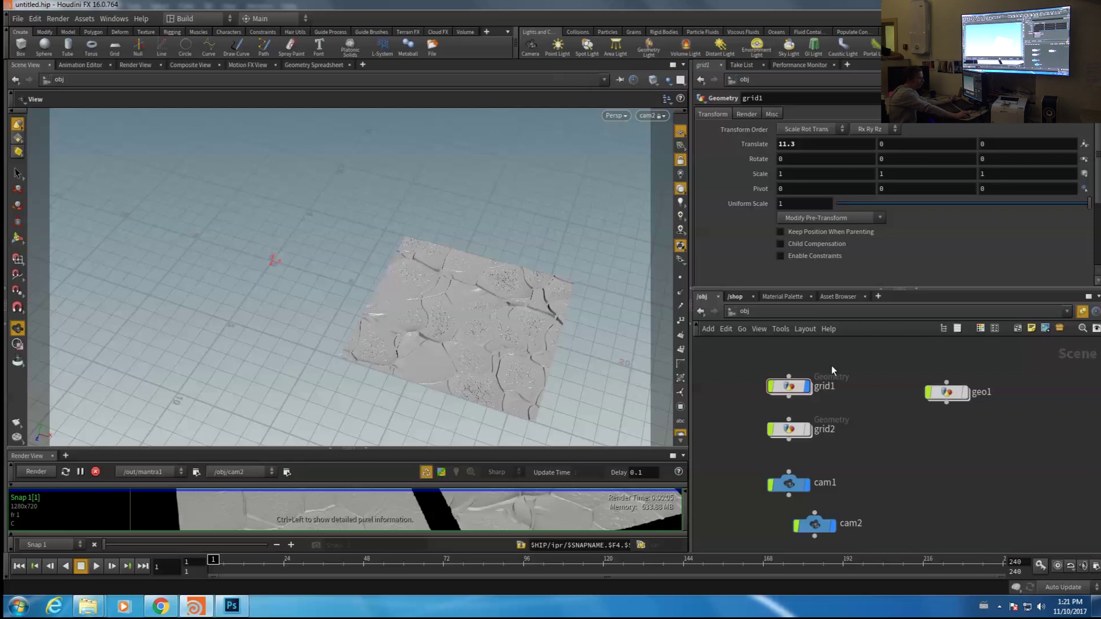
{"action": "left_click", "coordinate": [791, 387]}
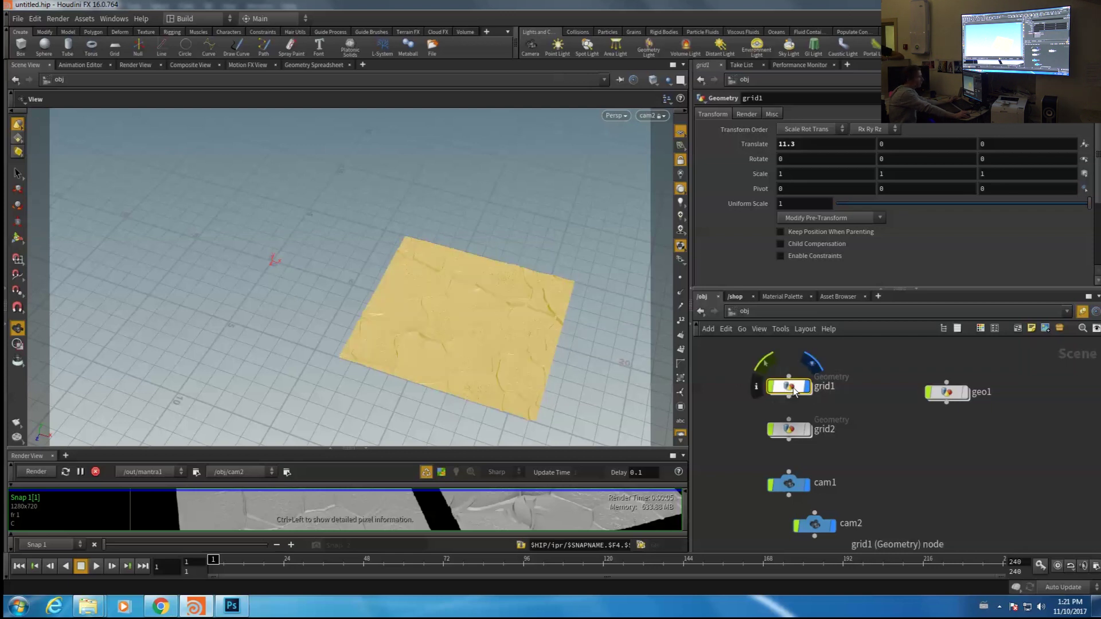
{"action": "key", "text": "i"}
{"action": "key", "text": "u"}
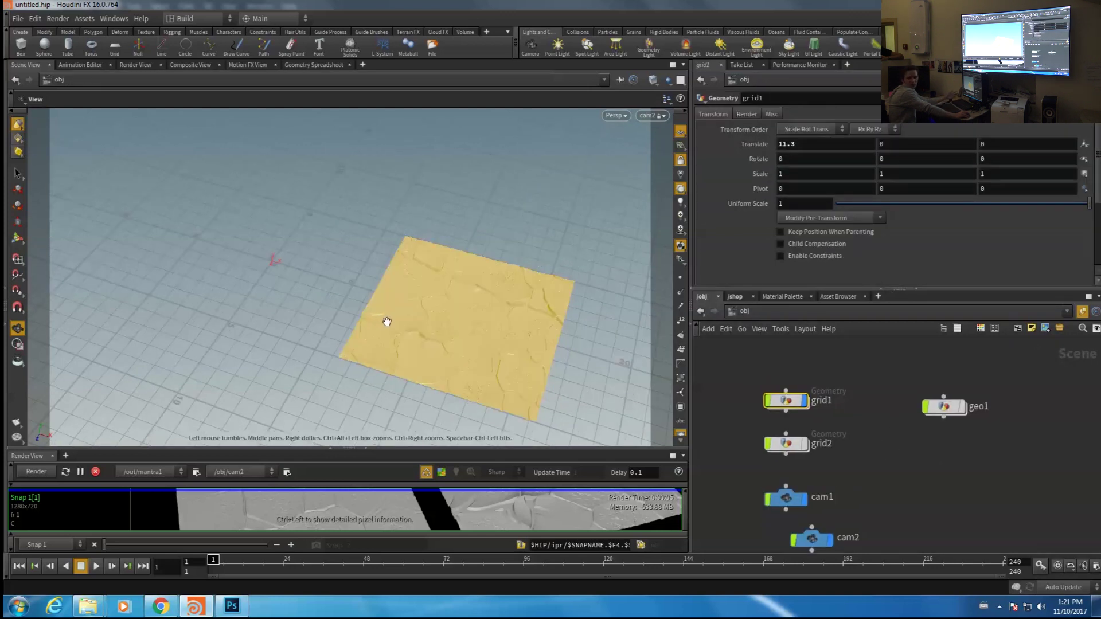
{"action": "middle_click", "coordinate": [742, 143], "text": "ctrl"}
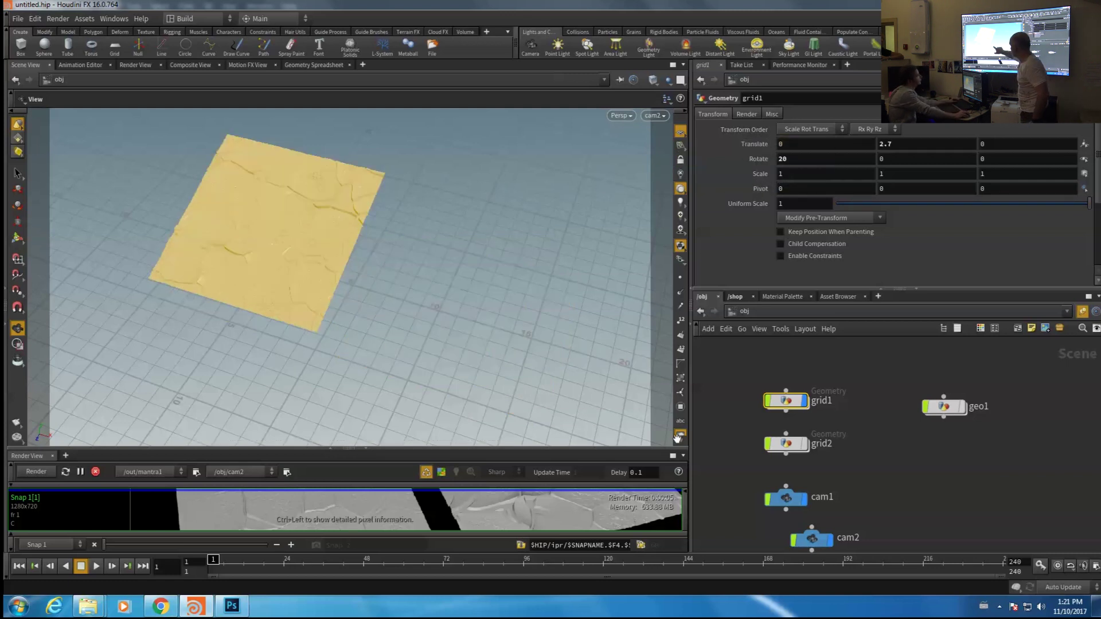
Compare grid1's geometry-level view showing pointvop2 with its transformed placement at object level
{"action": "double_click", "coordinate": [787, 400]}
{"action": "left_click", "coordinate": [900, 457]}
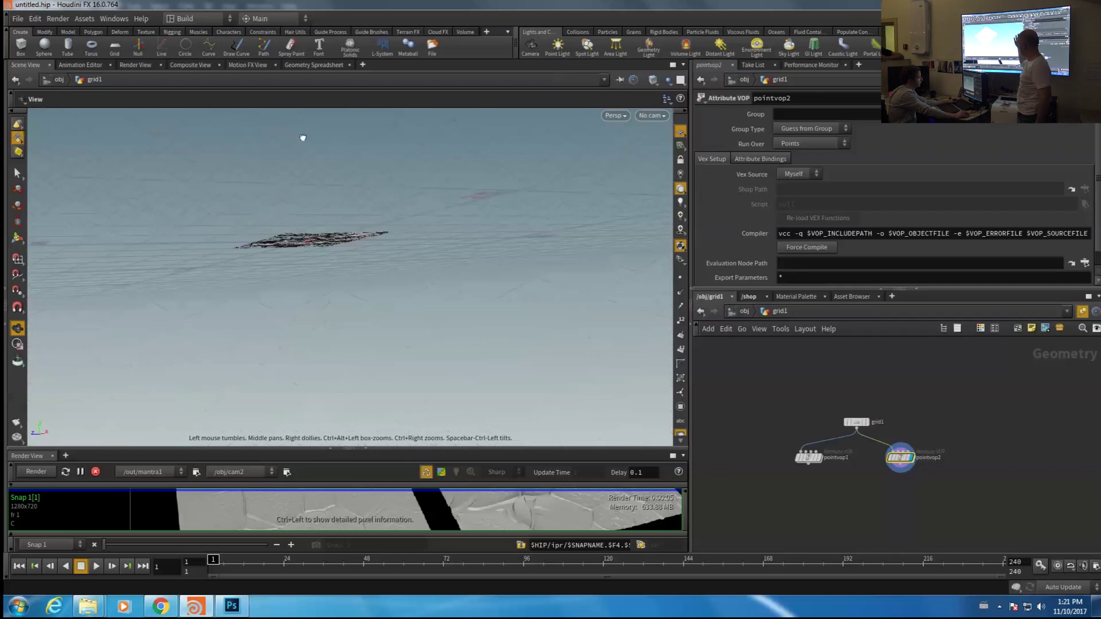
{"action": "left_click_drag", "start_coordinate": [322, 225], "coordinate": [289, 213]}
{"action": "key", "text": "u"}
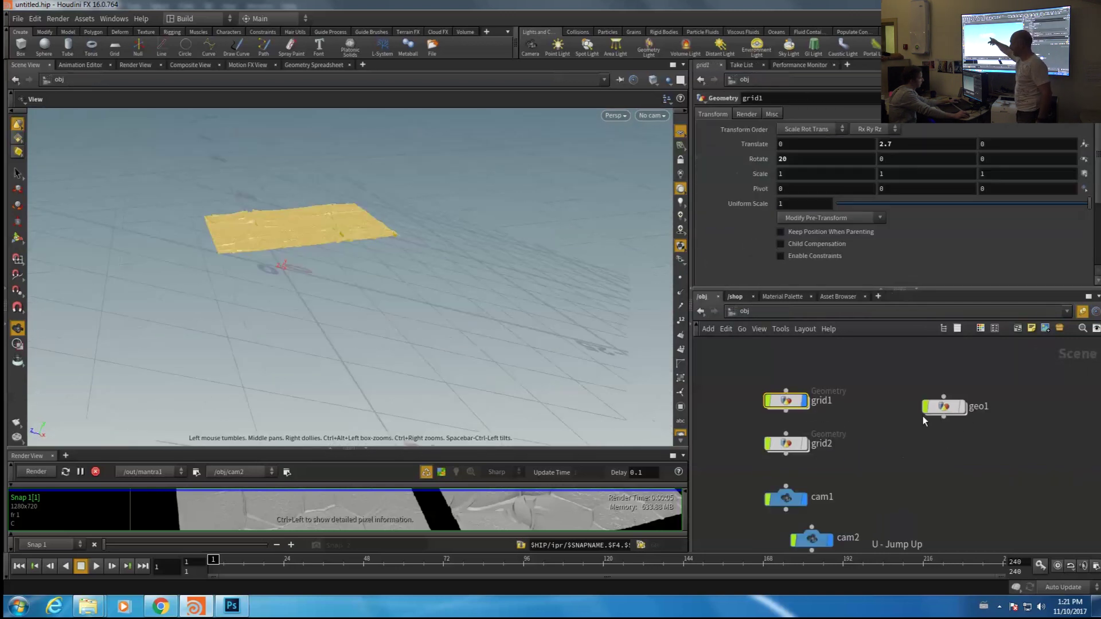
{"action": "left_click_drag", "start_coordinate": [433, 241], "coordinate": [319, 217]}
Examine the first nodes of grid1's pointvop2 network, and check them against the axes diagram in Photoshop
{"action": "key", "text": "i"}
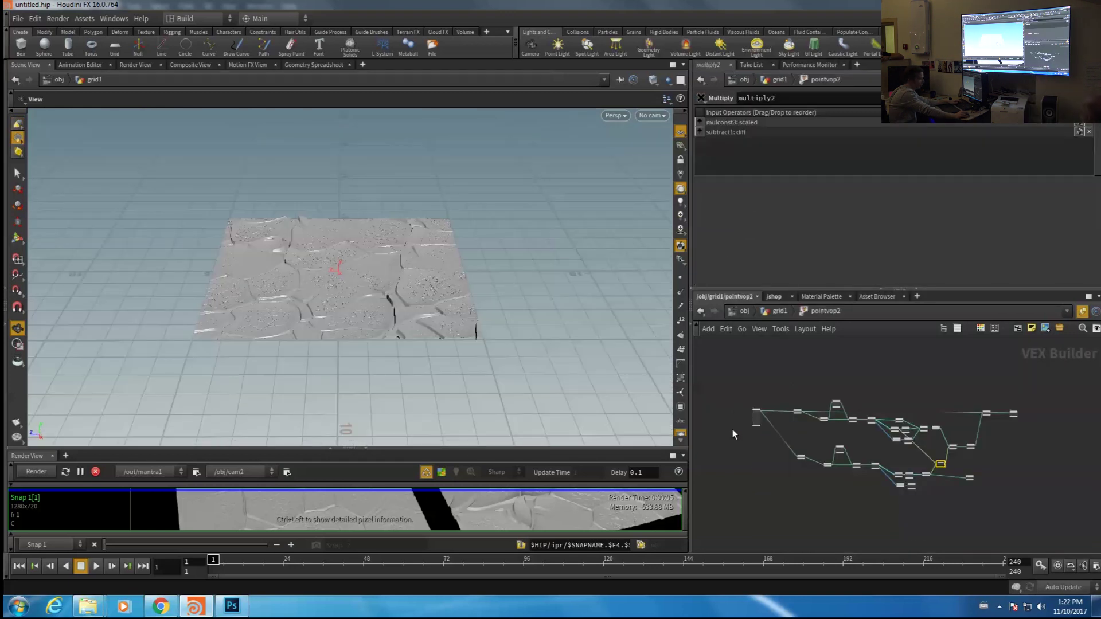
{"action": "scroll", "coordinate": [752, 453], "scroll_direction": "up", "scroll_amount": 5}
{"action": "middle_click_drag", "start_coordinate": [786, 387], "coordinate": [774, 432]}
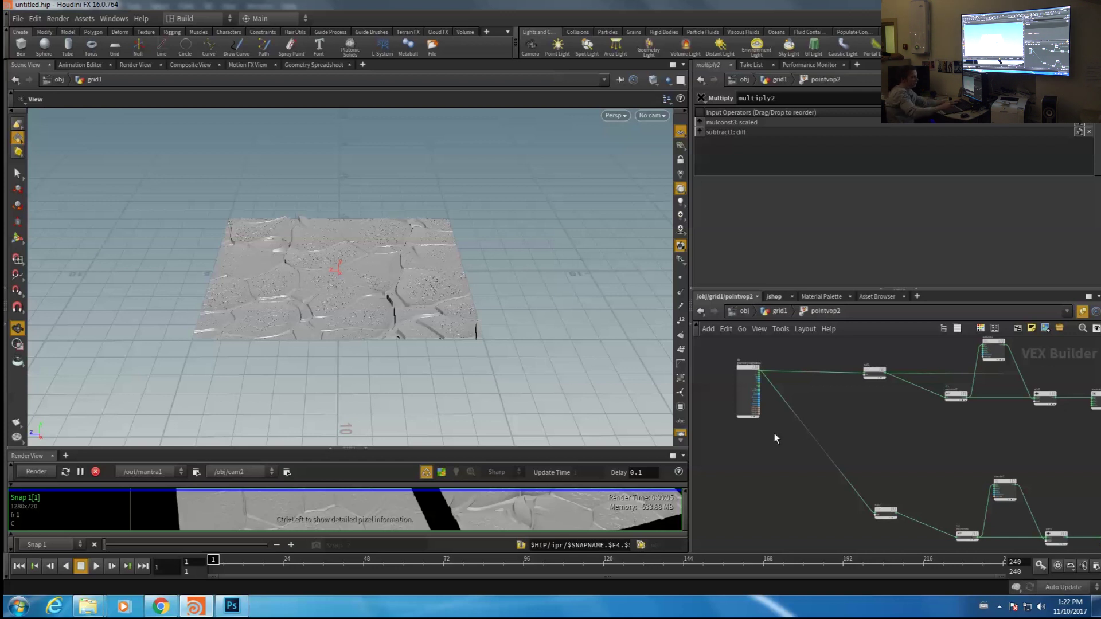
{"action": "left_click", "coordinate": [232, 606]}
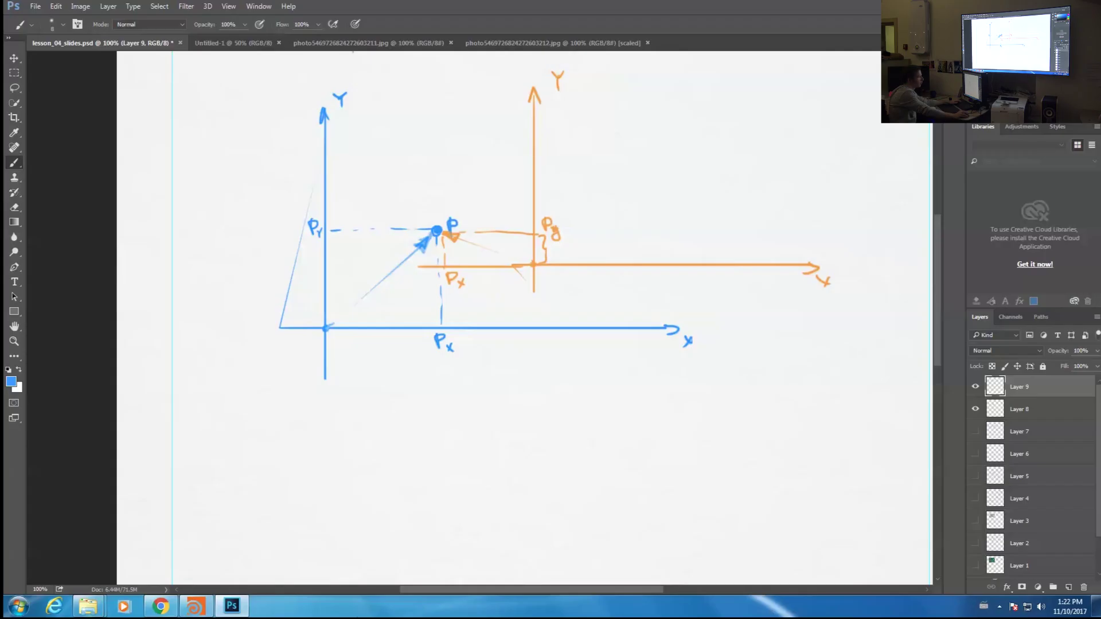
{"action": "left_click", "coordinate": [196, 606]}
Open the vopdisplace1 network inside material1 and review how global1 feeds transform1
{"action": "key", "text": "u"}
{"action": "key", "text": "u"}
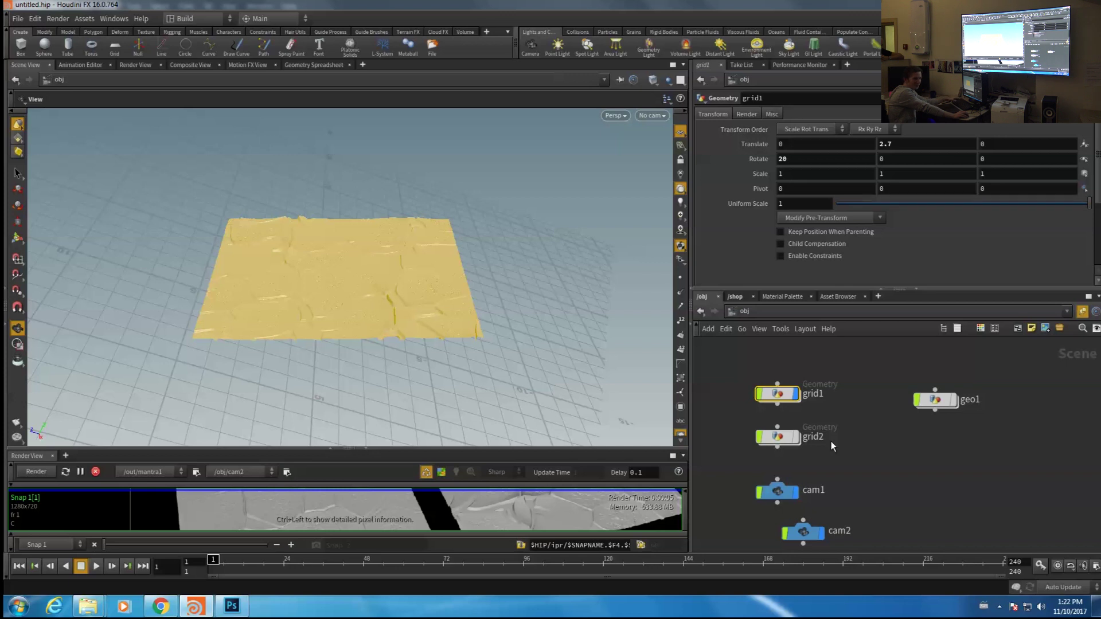
{"action": "left_click", "coordinate": [831, 441]}
{"action": "left_click", "coordinate": [742, 299]}
{"action": "double_click", "coordinate": [818, 439]}
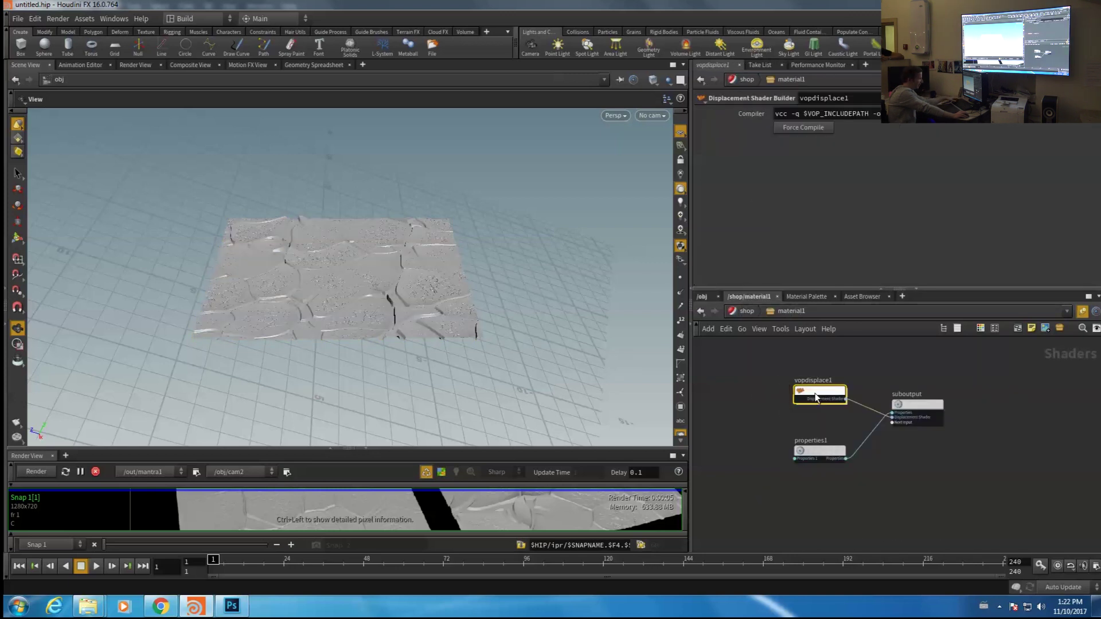
{"action": "left_click", "coordinate": [819, 452]}
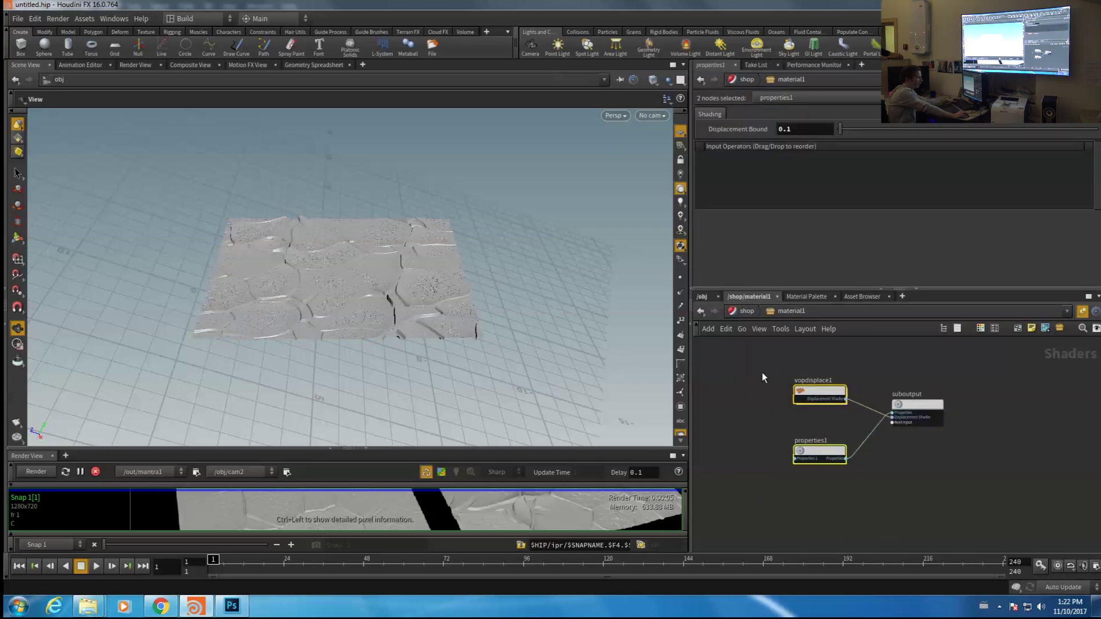
{"action": "double_click", "coordinate": [806, 394]}
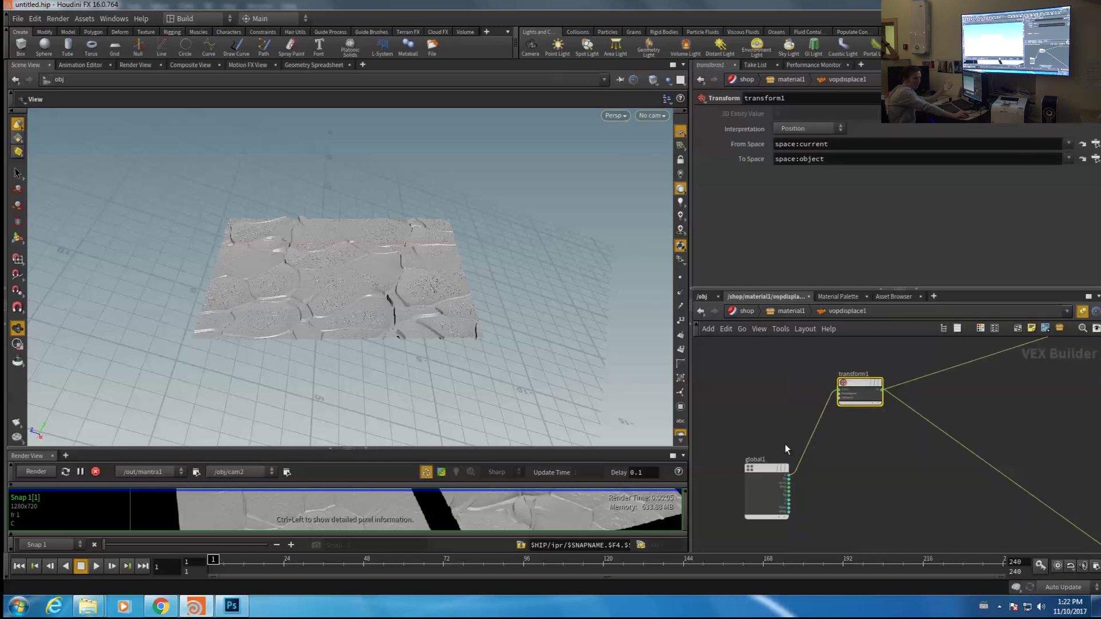
In Photoshop, draw another pair of blue axes below the first diagram, labelled X and Y and titled "object sp."
{"action": "left_click_drag", "start_coordinate": [787, 505], "coordinate": [789, 423]}
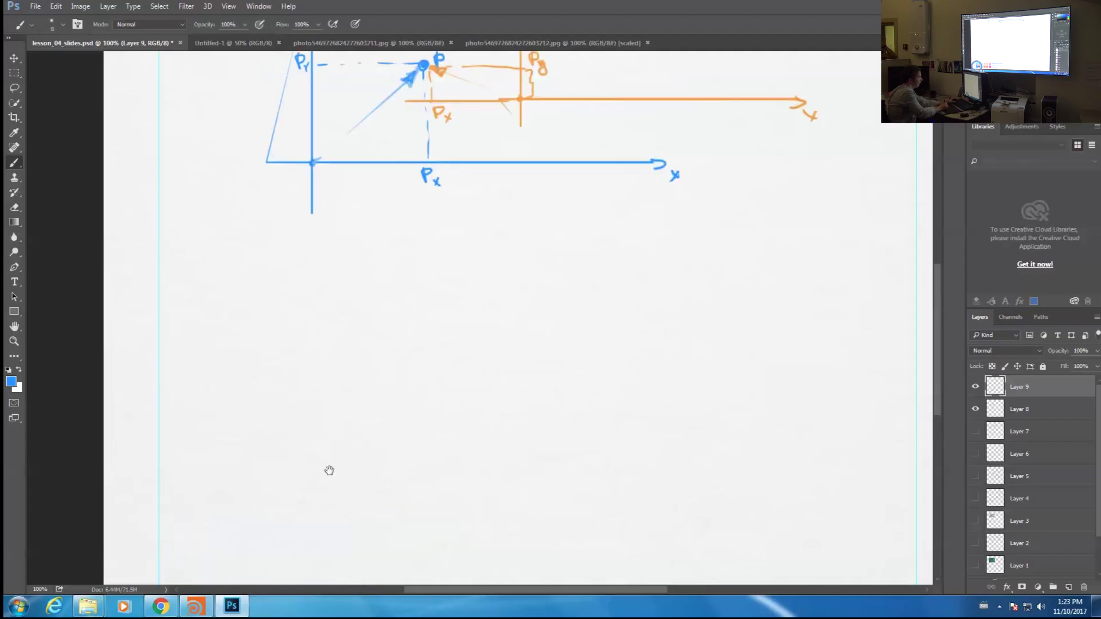
{"action": "left_click_drag", "start_coordinate": [329, 471], "coordinate": [333, 457]}
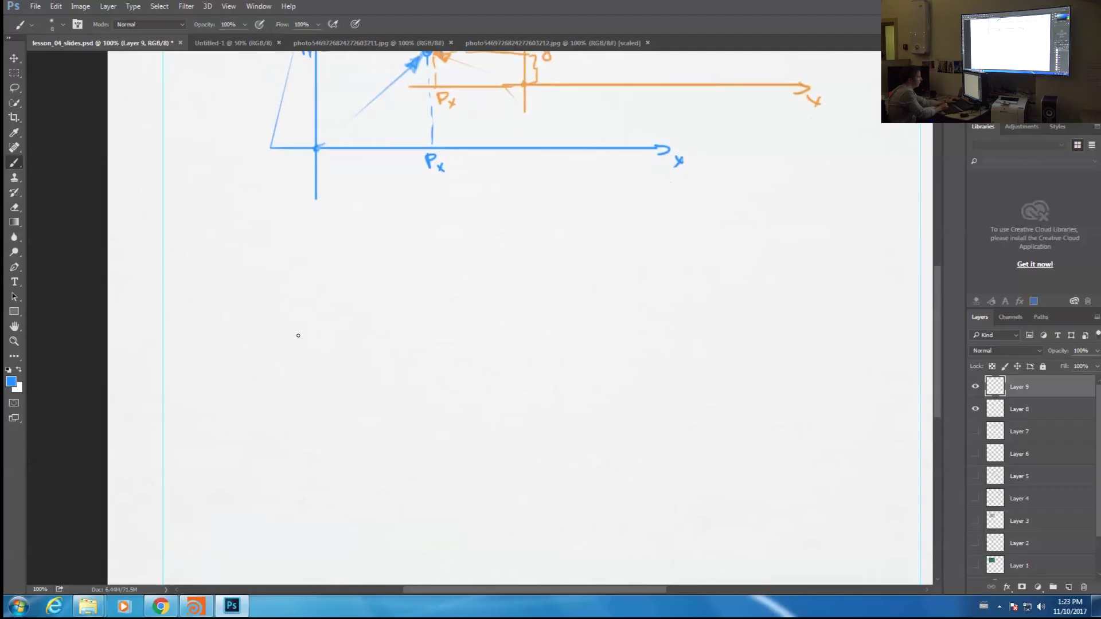
{"action": "left_click_drag", "start_coordinate": [318, 248], "coordinate": [319, 476], "text": "shift"}
{"action": "mouse_move", "coordinate": [313, 264]}
{"action": "left_mouse_down"}
{"action": "mouse_move", "coordinate": [317, 247]}
{"action": "mouse_move", "coordinate": [325, 264]}
{"action": "left_mouse_up"}
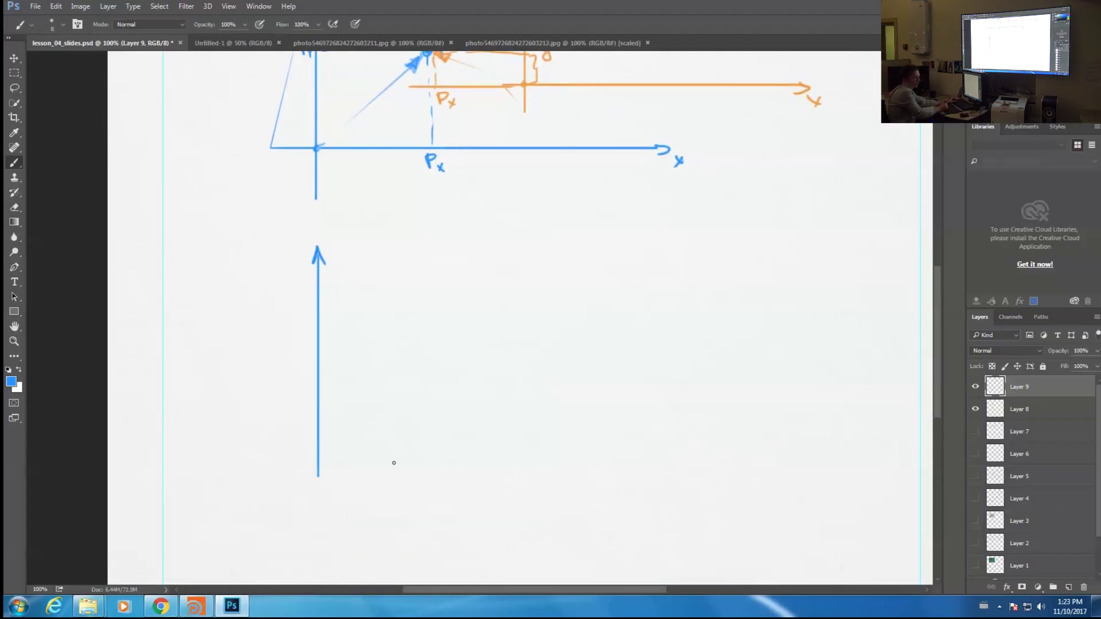
{"action": "left_click_drag", "start_coordinate": [304, 460], "coordinate": [749, 452]}
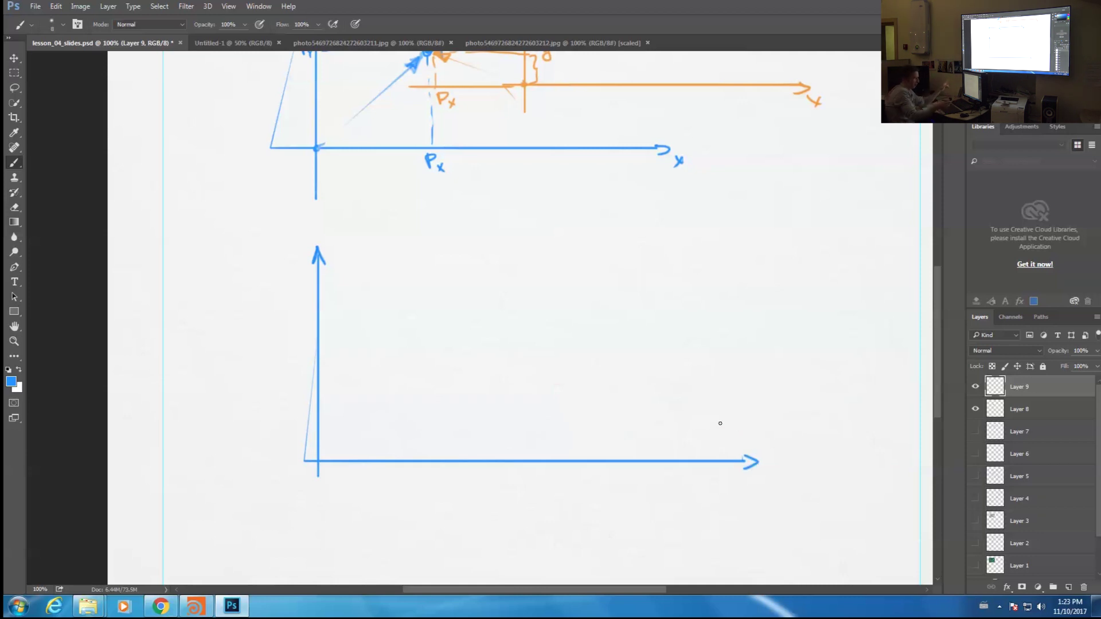
{"action": "left_click_drag", "start_coordinate": [772, 480], "coordinate": [781, 487]}
{"action": "left_click_drag", "start_coordinate": [781, 478], "coordinate": [774, 492]}
{"action": "left_click_drag", "start_coordinate": [327, 227], "coordinate": [333, 234]}
{"action": "left_click_drag", "start_coordinate": [339, 228], "coordinate": [331, 239]}
Draw a blue point with a vector from the object-space origin, and project it with dashed lines to Px and Py
{"action": "left_click_drag", "start_coordinate": [451, 371], "coordinate": [459, 367]}
{"action": "left_click_drag", "start_coordinate": [346, 437], "coordinate": [463, 368]}
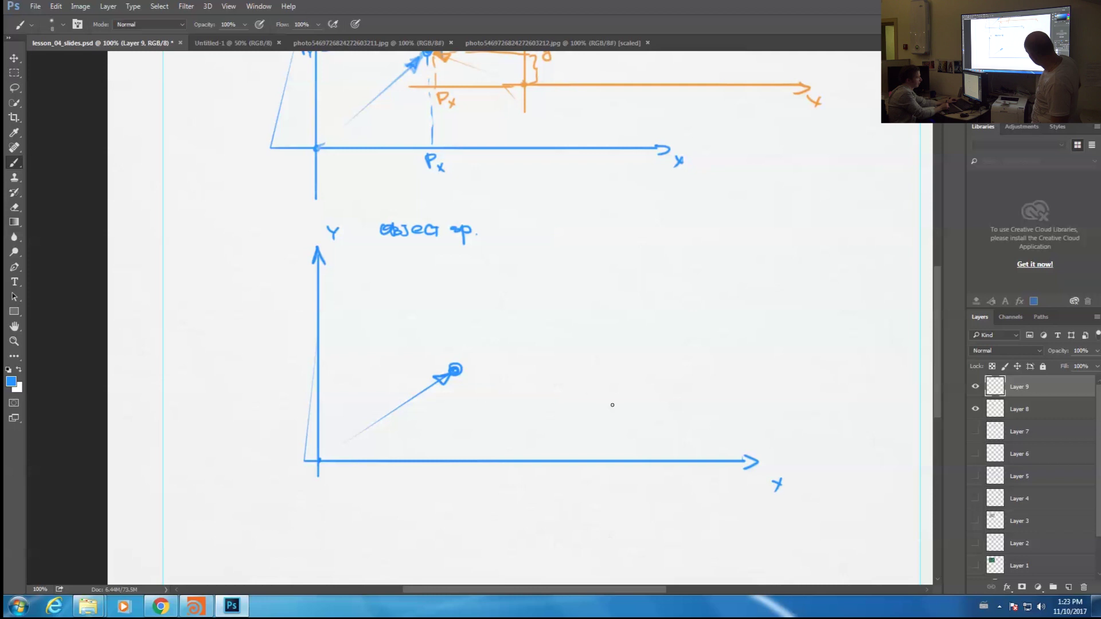
{"action": "left_click_drag", "start_coordinate": [574, 404], "coordinate": [575, 383]}
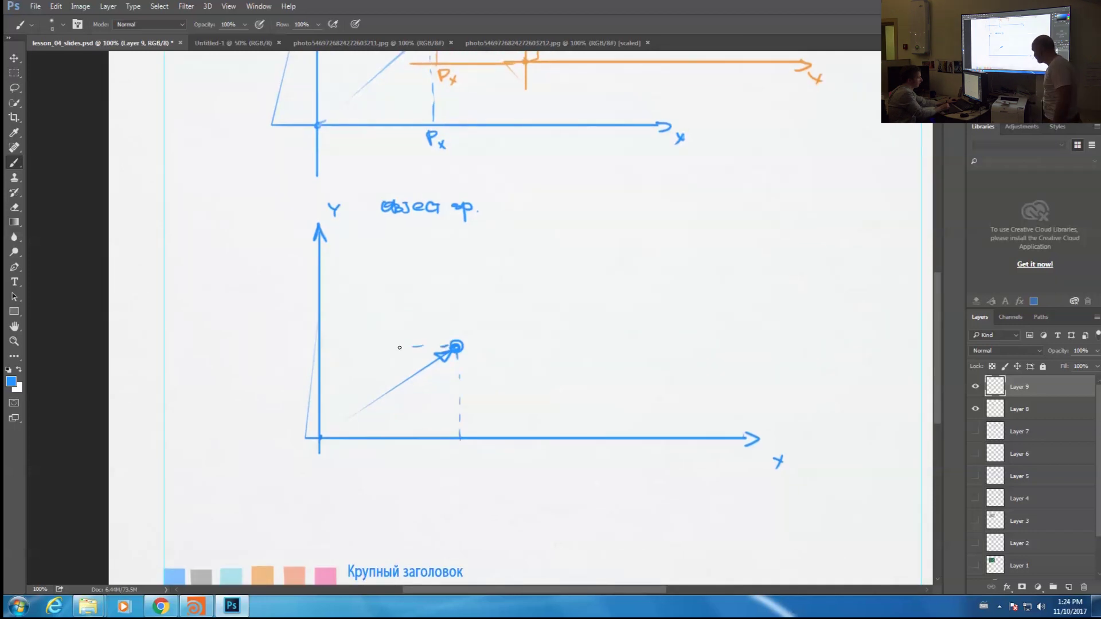
{"action": "left_click_drag", "start_coordinate": [389, 347], "coordinate": [377, 348]}
{"action": "left_click_drag", "start_coordinate": [365, 347], "coordinate": [313, 348]}
{"action": "mouse_move", "coordinate": [458, 461]}
{"action": "left_mouse_down"}
{"action": "mouse_move", "coordinate": [463, 449]}
{"action": "mouse_move", "coordinate": [476, 463]}
{"action": "left_mouse_up"}
{"action": "left_click_drag", "start_coordinate": [293, 342], "coordinate": [295, 350]}
{"action": "left_click_drag", "start_coordinate": [303, 350], "coordinate": [304, 359]}
Sample orange from the slide's colour swatches and draw a small tilted camera beside the object-space axes
{"action": "left_click_drag", "start_coordinate": [358, 482], "coordinate": [359, 429]}
{"action": "left_click", "coordinate": [265, 557], "text": "alt"}
{"action": "left_click_drag", "start_coordinate": [551, 341], "coordinate": [507, 415]}
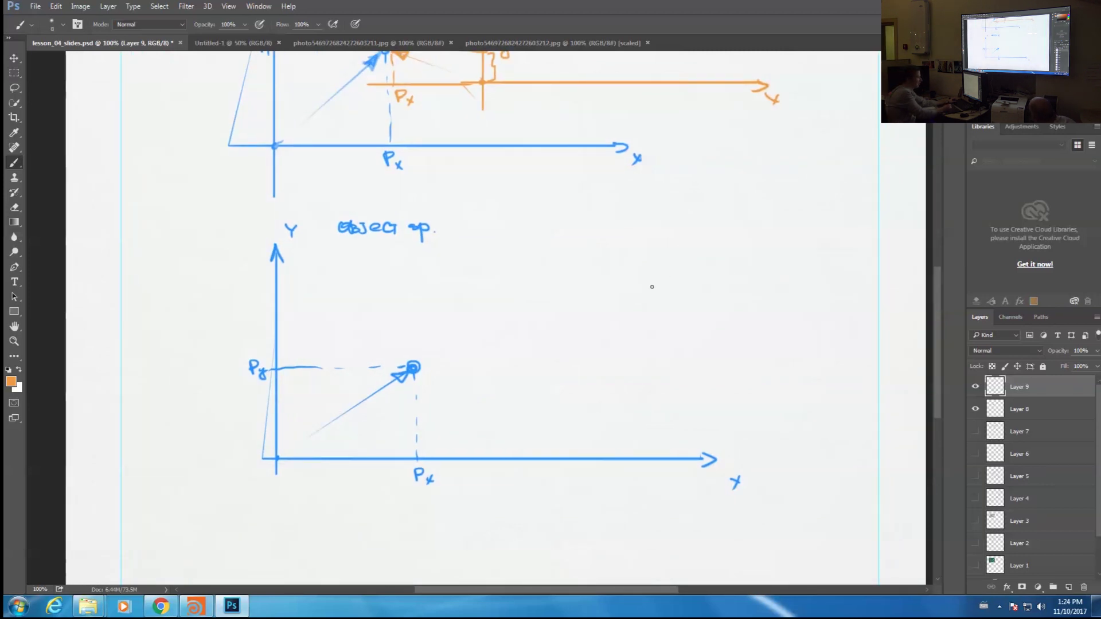
{"action": "left_click_drag", "start_coordinate": [645, 285], "coordinate": [650, 300]}
{"action": "mouse_move", "coordinate": [645, 285]}
{"action": "left_mouse_down"}
{"action": "mouse_move", "coordinate": [679, 290]}
{"action": "mouse_move", "coordinate": [649, 301]}
{"action": "left_mouse_up"}
{"action": "left_click_drag", "start_coordinate": [645, 276], "coordinate": [660, 271]}
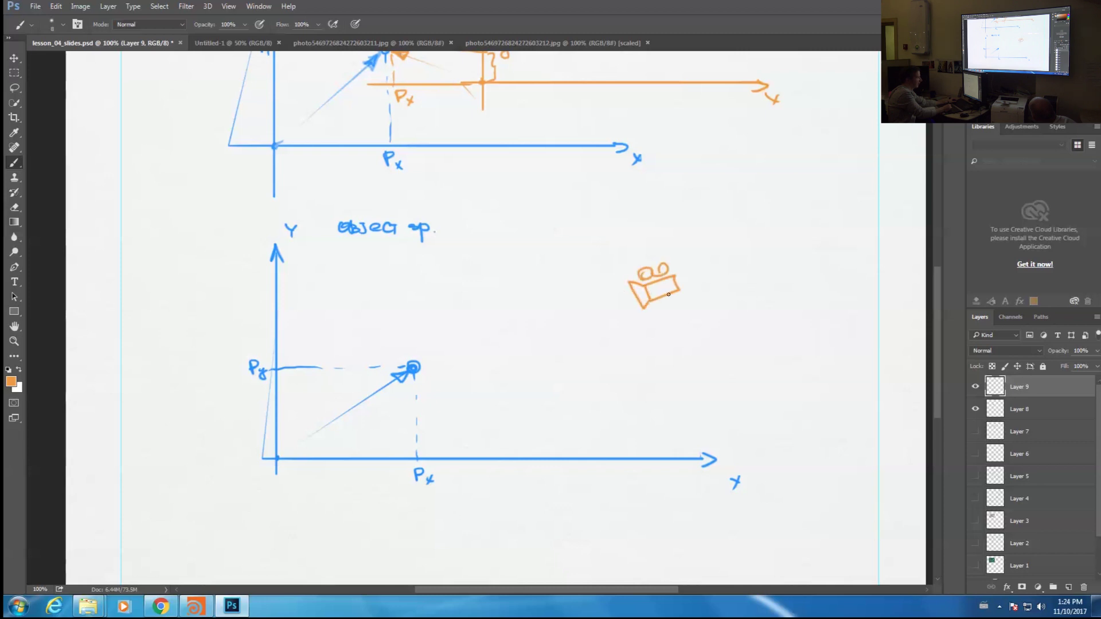
Draw orange Y and Z axes with arrowheads and labels from the camera's centre, and circle their origin
{"action": "left_click", "coordinate": [659, 287]}
{"action": "left_click_drag", "start_coordinate": [656, 292], "coordinate": [603, 182]}
{"action": "left_click_drag", "start_coordinate": [601, 192], "coordinate": [612, 188]}
{"action": "left_click_drag", "start_coordinate": [618, 174], "coordinate": [624, 183]}
{"action": "left_click_drag", "start_coordinate": [626, 173], "coordinate": [622, 179]}
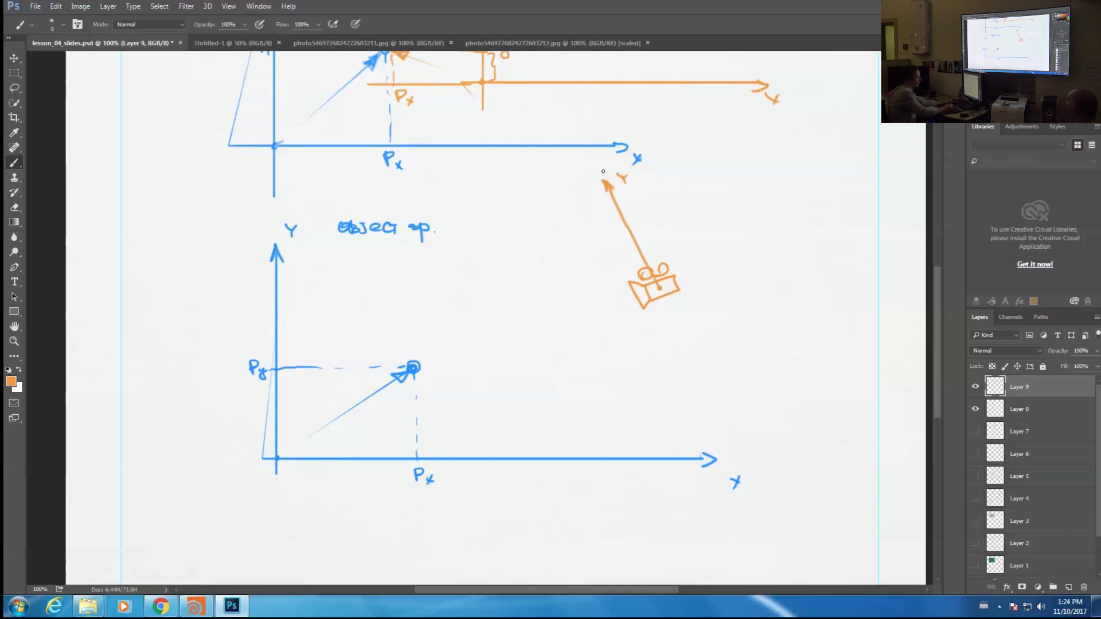
{"action": "left_click_drag", "start_coordinate": [659, 287], "coordinate": [803, 230]}
{"action": "left_click_drag", "start_coordinate": [800, 199], "coordinate": [813, 212]}
{"action": "left_click_drag", "start_coordinate": [657, 285], "coordinate": [663, 290]}
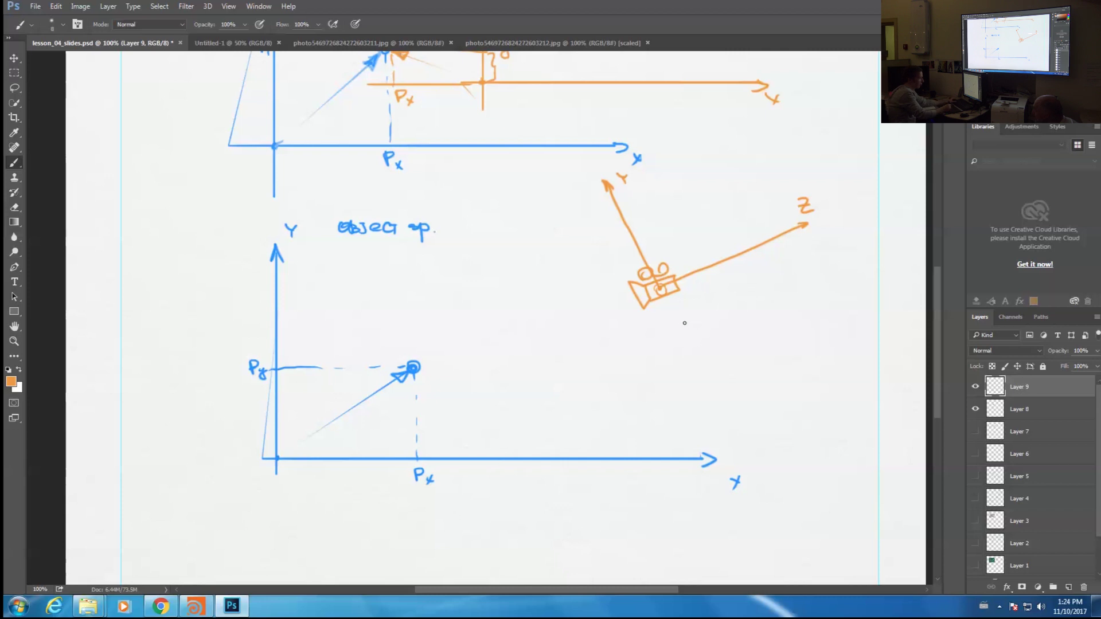
Label the orange camera P, extend its Z axis back past the circled point, and project the point with dashed lines to Pyc and Pzc
{"action": "left_click_drag", "start_coordinate": [740, 274], "coordinate": [743, 285]}
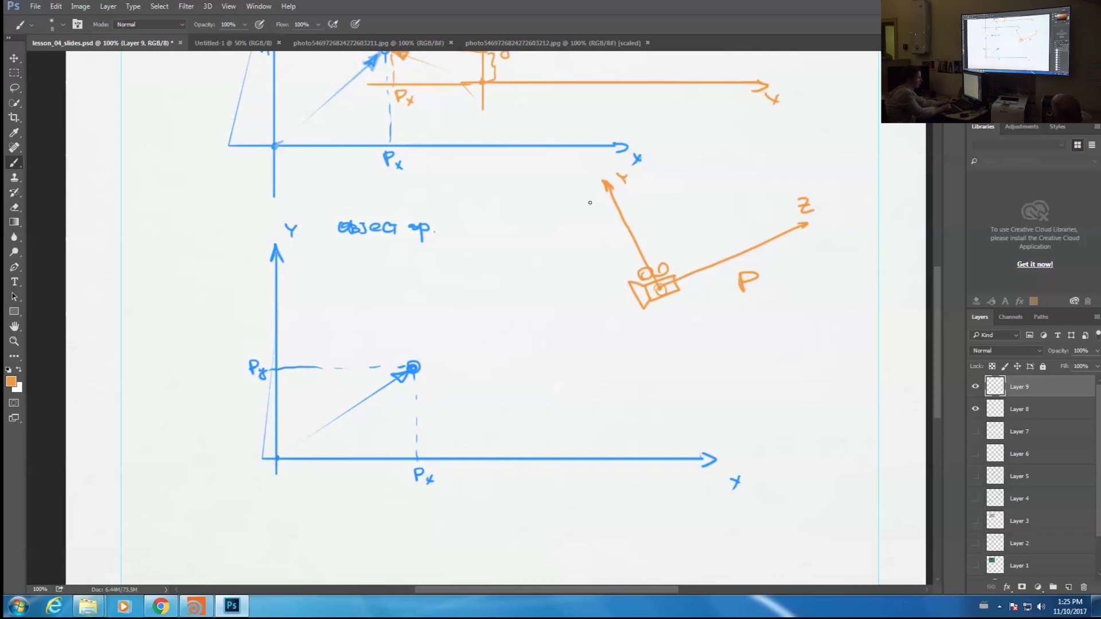
{"action": "left_click_drag", "start_coordinate": [652, 291], "coordinate": [388, 414]}
{"action": "left_click_drag", "start_coordinate": [423, 362], "coordinate": [422, 362]}
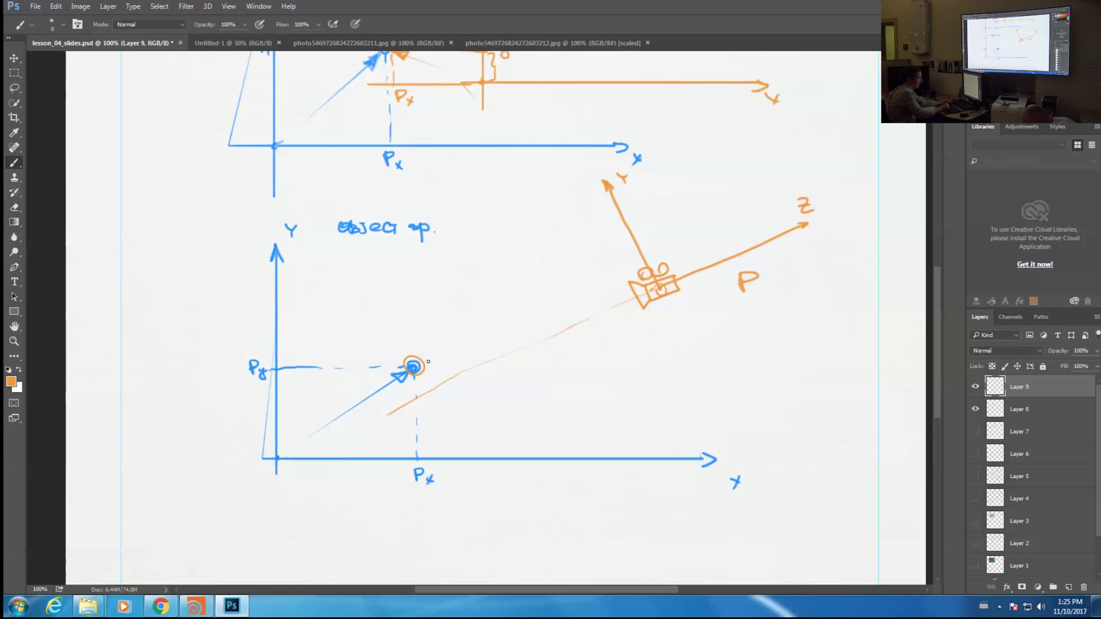
{"action": "mouse_move", "coordinate": [432, 358]}
{"action": "left_mouse_down"}
{"action": "mouse_move", "coordinate": [642, 253]}
{"action": "mouse_move", "coordinate": [670, 250]}
{"action": "left_mouse_up"}
{"action": "left_click_drag", "start_coordinate": [430, 387], "coordinate": [445, 401]}
{"action": "left_click_drag", "start_coordinate": [452, 399], "coordinate": [472, 411]}
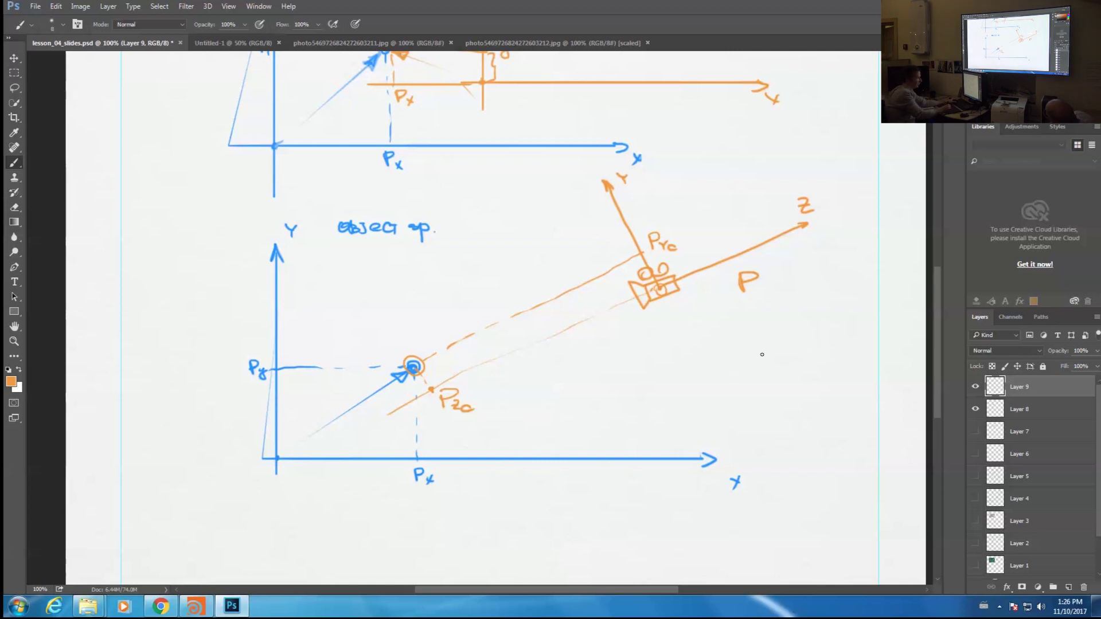
{"action": "left_click_drag", "start_coordinate": [745, 348], "coordinate": [747, 360]}
{"action": "mouse_move", "coordinate": [745, 345]}
{"action": "left_mouse_down"}
{"action": "mouse_move", "coordinate": [781, 343]}
{"action": "mouse_move", "coordinate": [749, 363]}
{"action": "left_mouse_up"}
{"action": "key", "text": "ctrl+z"}
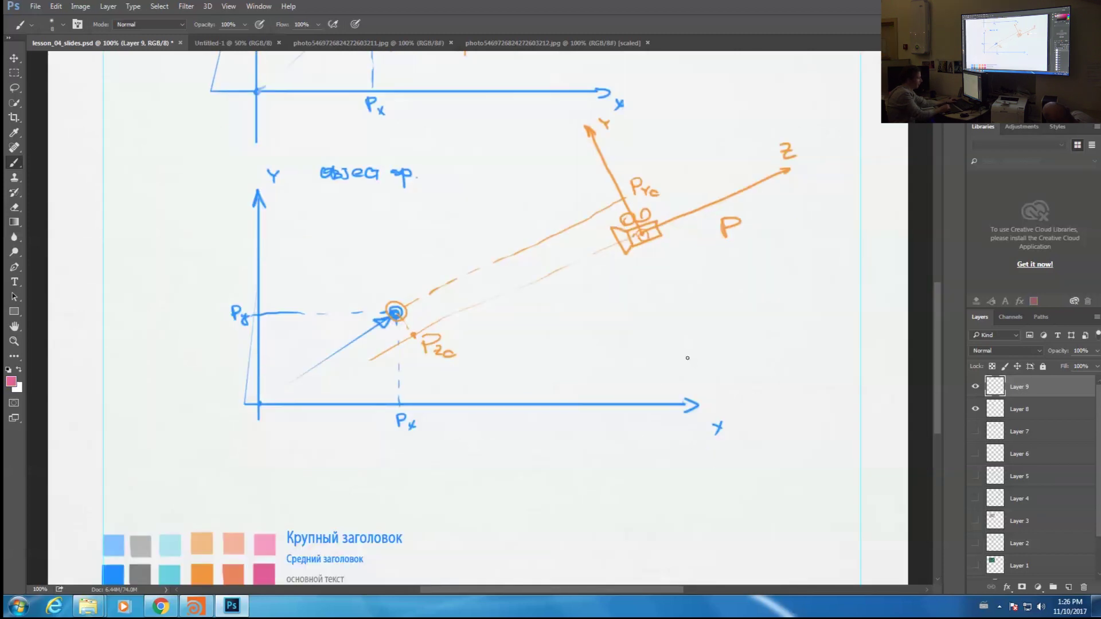
Draw a second small camera in pink below the orange one, near the end of the blue X axis
{"action": "mouse_move", "coordinate": [694, 349]}
{"action": "left_mouse_down"}
{"action": "mouse_move", "coordinate": [692, 364]}
{"action": "mouse_move", "coordinate": [718, 370]}
{"action": "left_mouse_up"}
{"action": "left_click_drag", "start_coordinate": [692, 365], "coordinate": [717, 370]}
{"action": "left_click_drag", "start_coordinate": [693, 348], "coordinate": [691, 363]}
{"action": "left_click_drag", "start_coordinate": [706, 334], "coordinate": [715, 343]}
Draw pink Y and Z axes with arrowheads and labels from the pink camera's centre
{"action": "left_click_drag", "start_coordinate": [706, 356], "coordinate": [706, 257]}
{"action": "key", "text": "ctrl+z"}
{"action": "mouse_move", "coordinate": [707, 346]}
{"action": "left_mouse_down"}
{"action": "mouse_move", "coordinate": [727, 260]}
{"action": "mouse_move", "coordinate": [746, 262]}
{"action": "left_mouse_up"}
{"action": "left_click_drag", "start_coordinate": [752, 250], "coordinate": [742, 271]}
{"action": "mouse_move", "coordinate": [687, 352]}
{"action": "left_mouse_down"}
{"action": "mouse_move", "coordinate": [538, 311]}
{"action": "mouse_move", "coordinate": [841, 386]}
{"action": "left_mouse_up"}
{"action": "key", "text": "ctrl+alt+z"}
{"action": "key", "text": "ctrl+alt+z"}
{"action": "left_click_drag", "start_coordinate": [837, 382], "coordinate": [834, 389]}
{"action": "left_click_drag", "start_coordinate": [831, 364], "coordinate": [840, 376]}
Extend the pink camera's axes backwards and project the blue point onto both with dashed pink lines
{"action": "left_click_drag", "start_coordinate": [631, 333], "coordinate": [616, 331]}
{"action": "left_click_drag", "start_coordinate": [604, 327], "coordinate": [408, 279]}
{"action": "left_click_drag", "start_coordinate": [702, 370], "coordinate": [699, 399]}
{"action": "left_click_drag", "start_coordinate": [409, 280], "coordinate": [395, 306]}
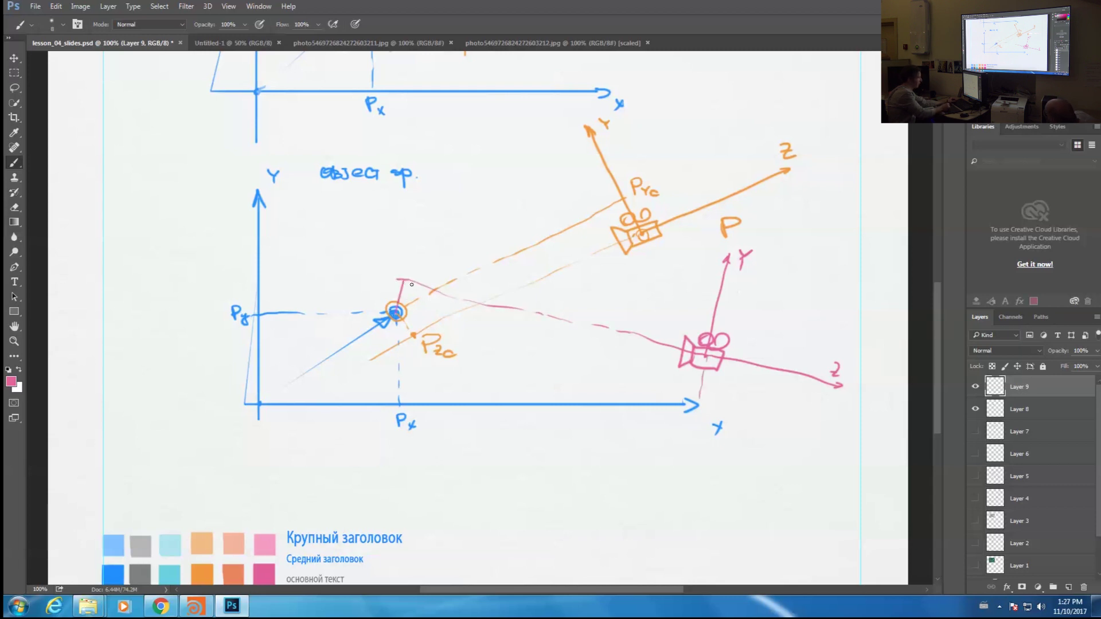
{"action": "left_click_drag", "start_coordinate": [480, 340], "coordinate": [537, 348]}
{"action": "left_click_drag", "start_coordinate": [559, 356], "coordinate": [701, 392]}
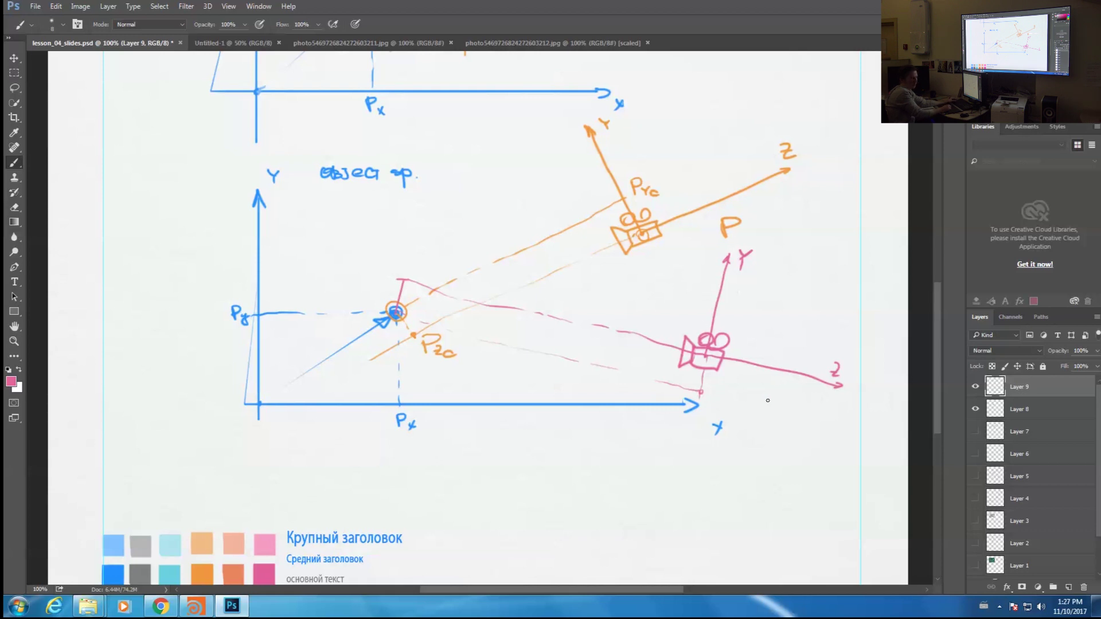
Label the point's projection on the pink Y axis Pyc and circle the subscript
{"action": "left_click_drag", "start_coordinate": [710, 390], "coordinate": [709, 405]}
{"action": "left_click_drag", "start_coordinate": [710, 389], "coordinate": [712, 397]}
{"action": "left_click_drag", "start_coordinate": [722, 392], "coordinate": [727, 404]}
{"action": "left_click_drag", "start_coordinate": [740, 397], "coordinate": [740, 405]}
{"action": "left_click_drag", "start_coordinate": [713, 386], "coordinate": [715, 384]}
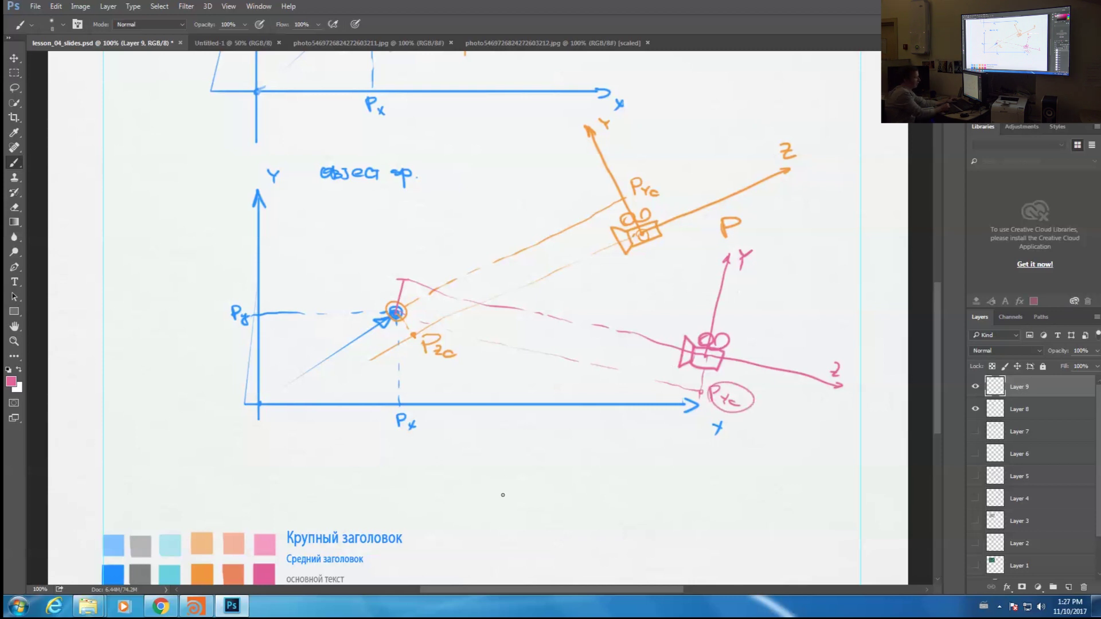
Write "Pxc Pyc, Pz → displ(...)" in pink below the diagram
{"action": "left_click_drag", "start_coordinate": [491, 474], "coordinate": [491, 491]}
{"action": "mouse_move", "coordinate": [488, 475]}
{"action": "left_mouse_down"}
{"action": "mouse_move", "coordinate": [502, 475]}
{"action": "mouse_move", "coordinate": [492, 484]}
{"action": "left_mouse_up"}
{"action": "left_click_drag", "start_coordinate": [504, 487], "coordinate": [508, 491]}
{"action": "left_click_drag", "start_coordinate": [512, 486], "coordinate": [507, 496]}
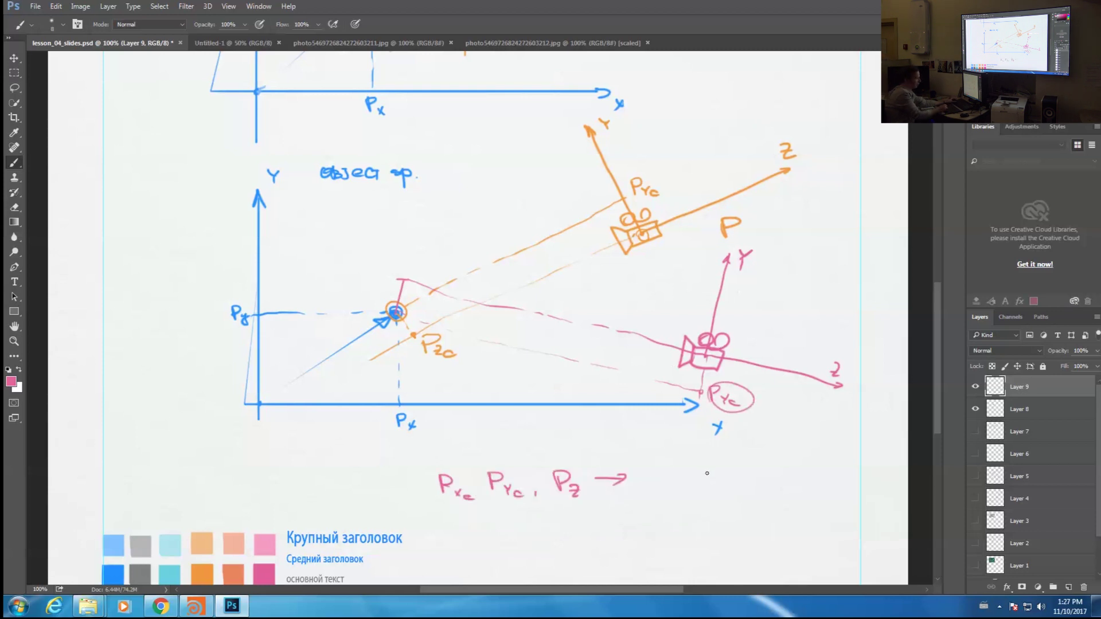
{"action": "left_click_drag", "start_coordinate": [665, 476], "coordinate": [671, 486]}
{"action": "mouse_move", "coordinate": [689, 475]}
{"action": "left_mouse_down"}
{"action": "mouse_move", "coordinate": [682, 485]}
{"action": "mouse_move", "coordinate": [701, 503]}
{"action": "left_mouse_up"}
{"action": "left_click_drag", "start_coordinate": [713, 462], "coordinate": [714, 487]}
{"action": "left_click_drag", "start_coordinate": [738, 466], "coordinate": [739, 501]}
{"action": "left_click_drag", "start_coordinate": [780, 458], "coordinate": [785, 500]}
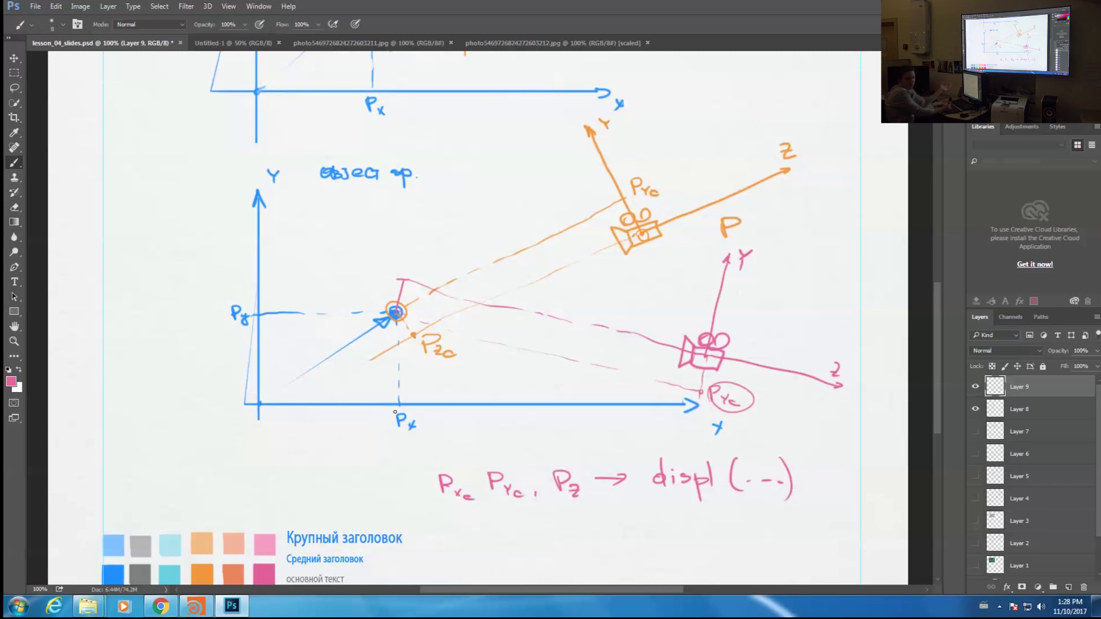
Write "transform(P, from, to)" under the displacement note, circle "from" and write "cam" beneath it
{"action": "mouse_move", "coordinate": [465, 523]}
{"action": "left_mouse_down"}
{"action": "mouse_move", "coordinate": [476, 539]}
{"action": "mouse_move", "coordinate": [609, 535]}
{"action": "left_mouse_up"}
{"action": "mouse_move", "coordinate": [629, 520]}
{"action": "left_mouse_down"}
{"action": "mouse_move", "coordinate": [626, 539]}
{"action": "mouse_move", "coordinate": [642, 525]}
{"action": "left_mouse_up"}
{"action": "left_click_drag", "start_coordinate": [662, 531], "coordinate": [748, 528]}
{"action": "left_click_drag", "start_coordinate": [803, 499], "coordinate": [806, 550]}
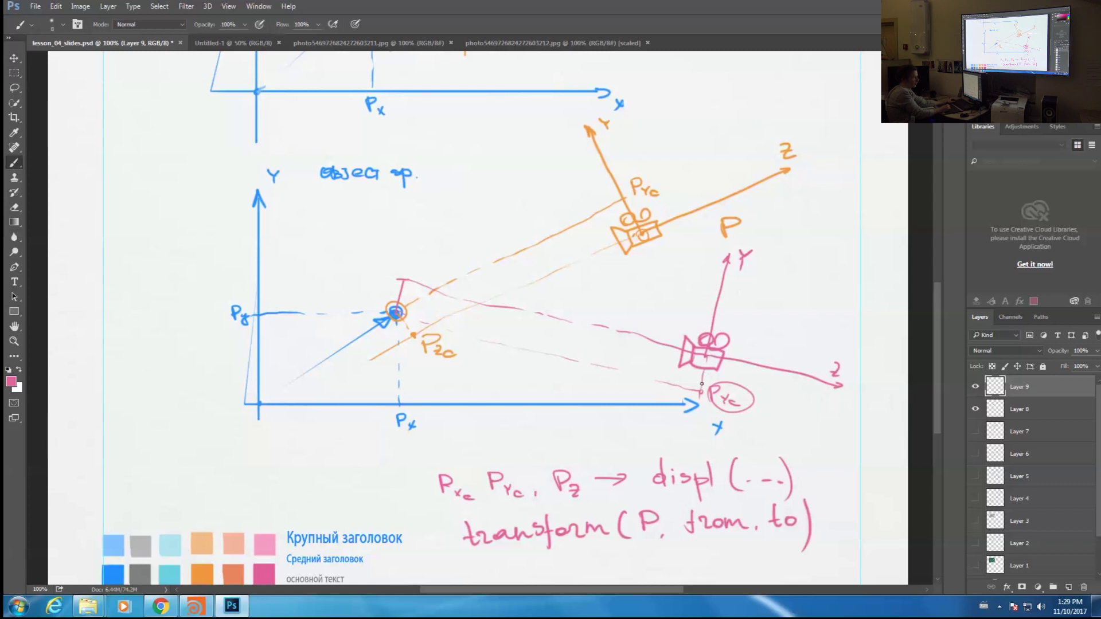
{"action": "left_click_drag", "start_coordinate": [745, 512], "coordinate": [748, 515]}
{"action": "left_click_drag", "start_coordinate": [695, 552], "coordinate": [757, 558]}
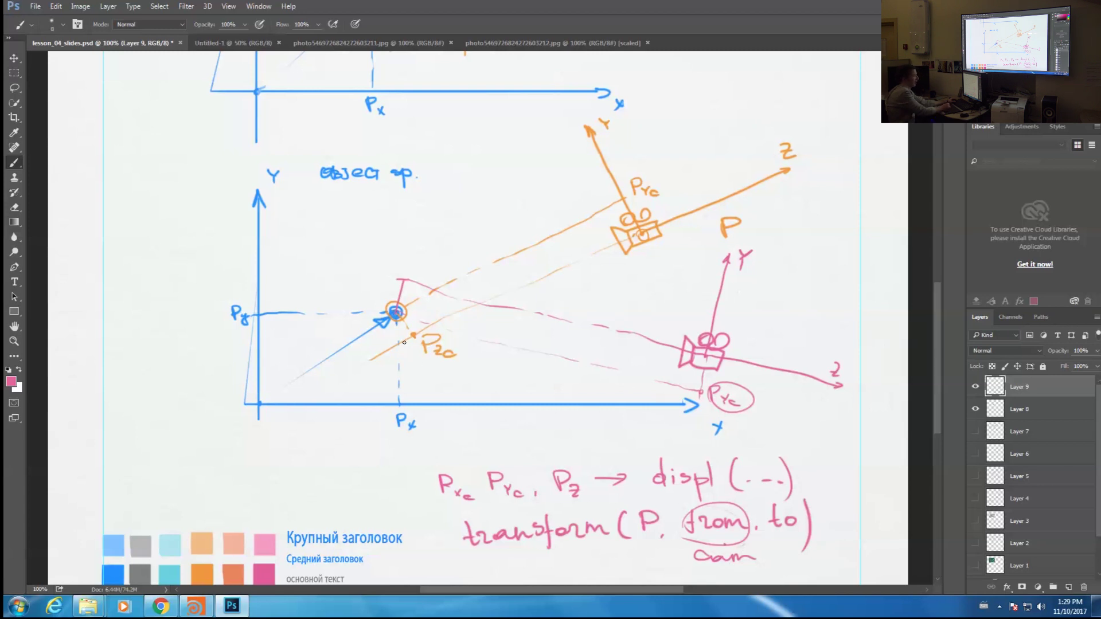
Draw an arrow after the transform expression and circle the diagram's point in pink
{"action": "left_click_drag", "start_coordinate": [819, 524], "coordinate": [847, 525]}
{"action": "left_click_drag", "start_coordinate": [839, 519], "coordinate": [841, 529]}
{"action": "left_click_drag", "start_coordinate": [385, 309], "coordinate": [414, 306]}
{"action": "scroll", "coordinate": [486, 459], "scroll_direction": "down", "scroll_amount": 3}
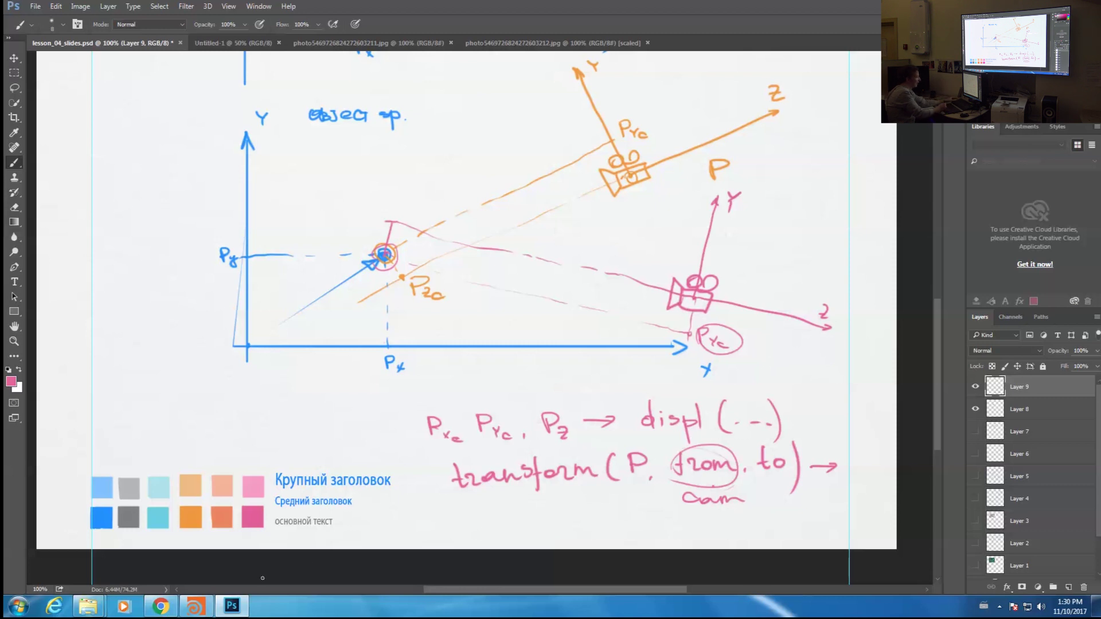
Switch to Houdini and examine the Interpretation options of the transform2 node that follows add1 in the displacement network
{"action": "left_click", "coordinate": [195, 606]}
{"action": "middle_click_drag", "start_coordinate": [1077, 398], "coordinate": [906, 394]}
{"action": "scroll", "coordinate": [889, 466], "scroll_direction": "up", "scroll_amount": 4}
{"action": "left_click", "coordinate": [866, 392]}
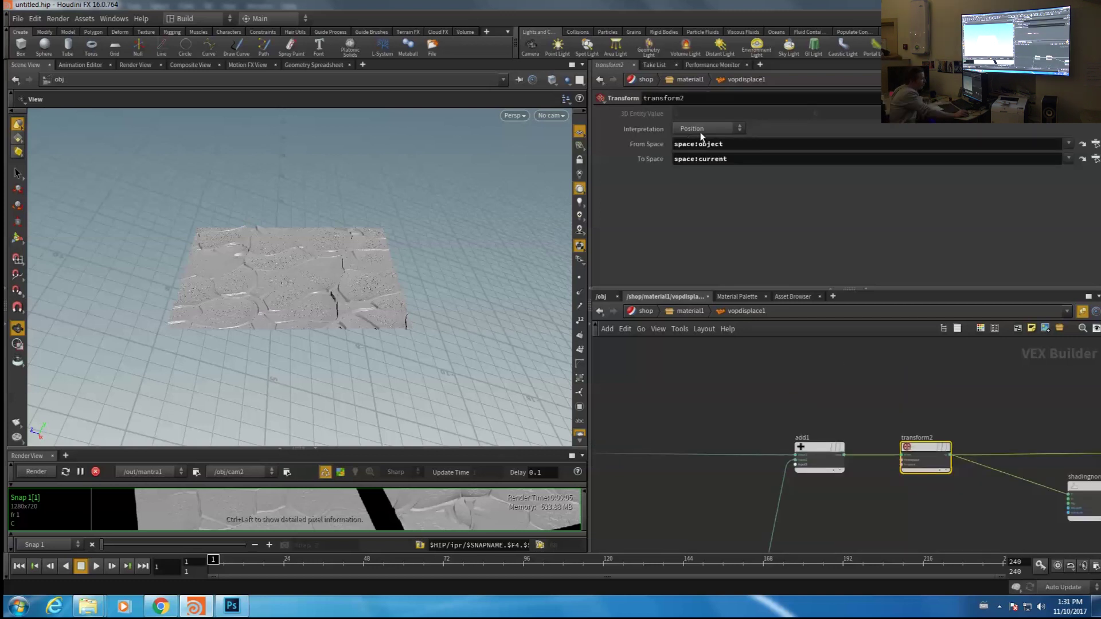
{"action": "left_click", "coordinate": [704, 128]}
{"action": "left_click", "coordinate": [704, 127]}
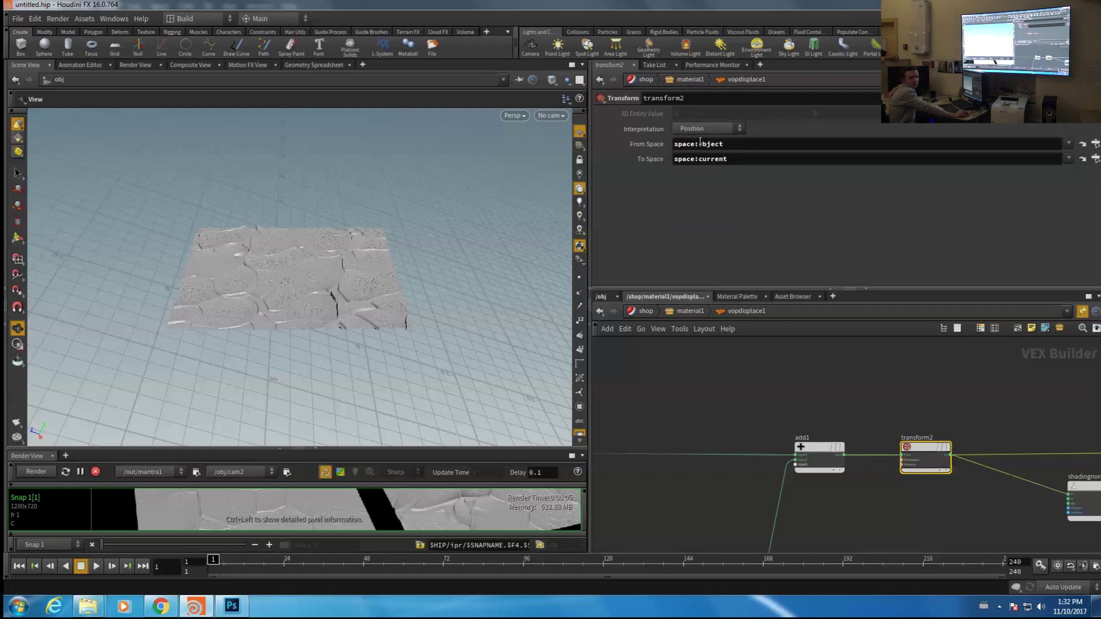
{"action": "left_click", "coordinate": [706, 129]}
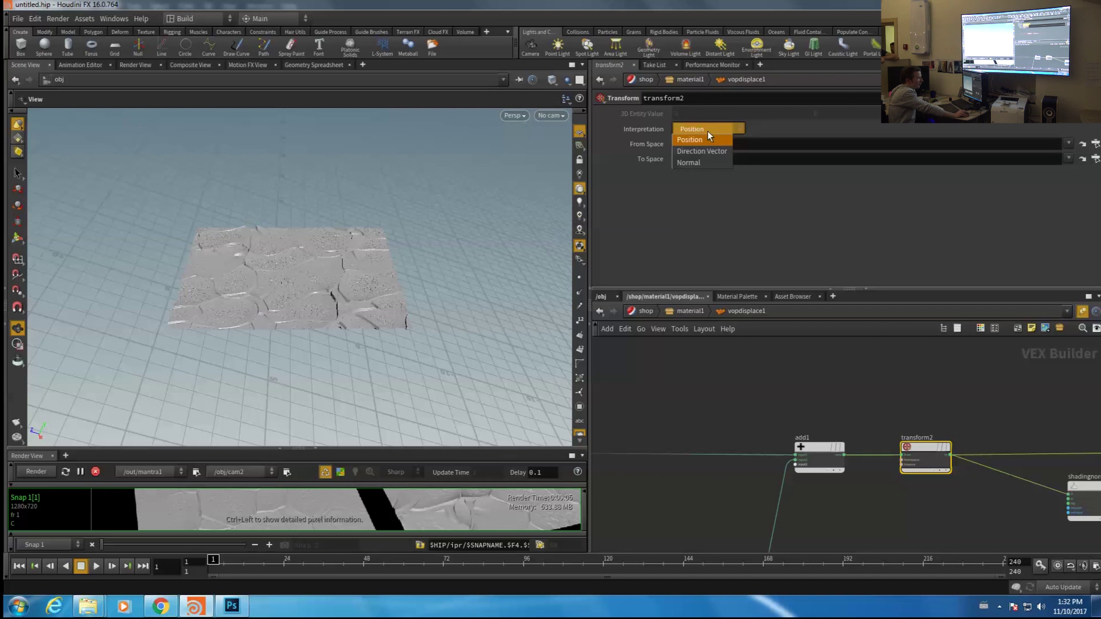
{"action": "left_click", "coordinate": [709, 129]}
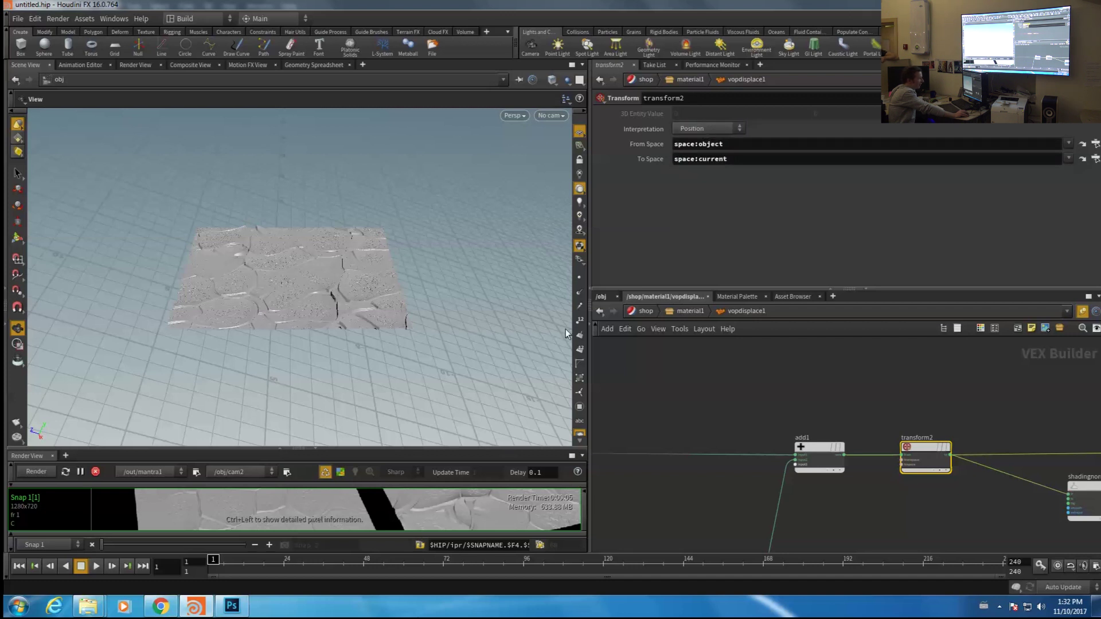
Return to Photoshop, hide the existing drawing layers, and draw a pair of blue axes with arrowheads on a new layer
{"action": "left_click", "coordinate": [232, 606]}
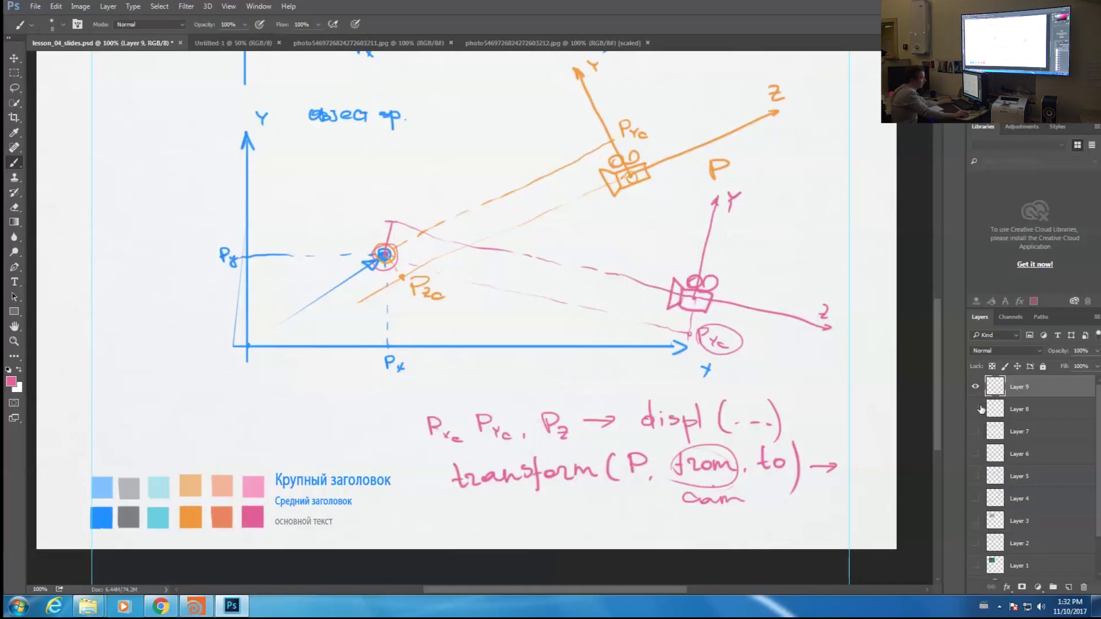
{"action": "left_click_drag", "start_coordinate": [283, 156], "coordinate": [283, 214]}
{"action": "left_click", "coordinate": [284, 367], "text": "shift"}
{"action": "left_click_drag", "start_coordinate": [280, 162], "coordinate": [292, 166]}
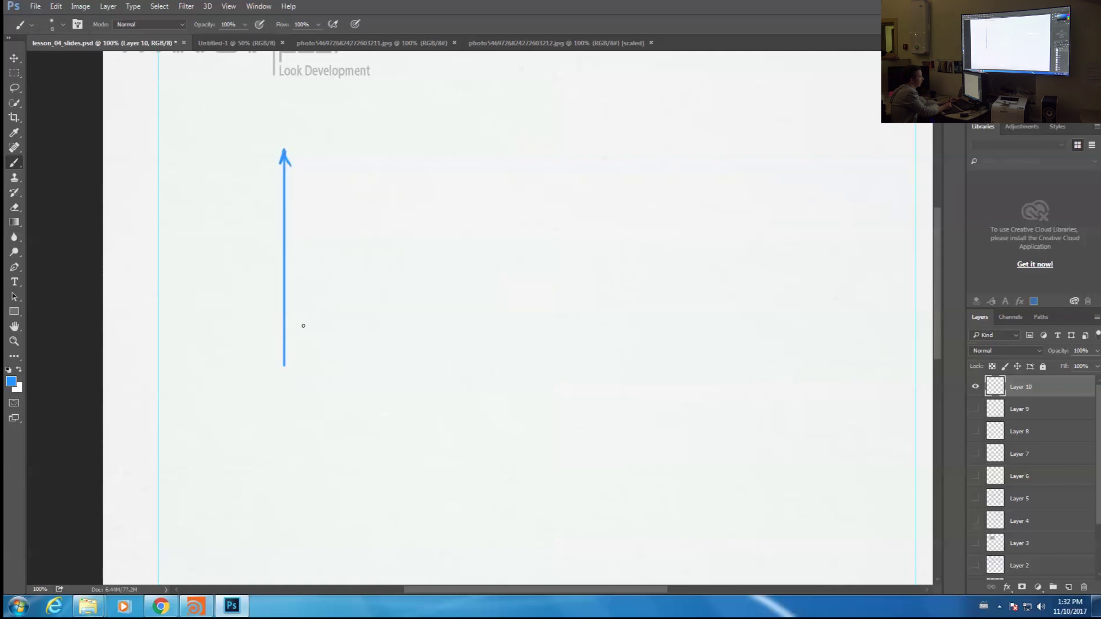
{"action": "mouse_move", "coordinate": [251, 348]}
{"action": "left_mouse_down"}
{"action": "mouse_move", "coordinate": [525, 348]}
{"action": "mouse_move", "coordinate": [527, 364]}
{"action": "left_mouse_up"}
Draw a blue point between the axes with a vector reaching it from the blue origin
{"action": "left_click", "coordinate": [369, 271]}
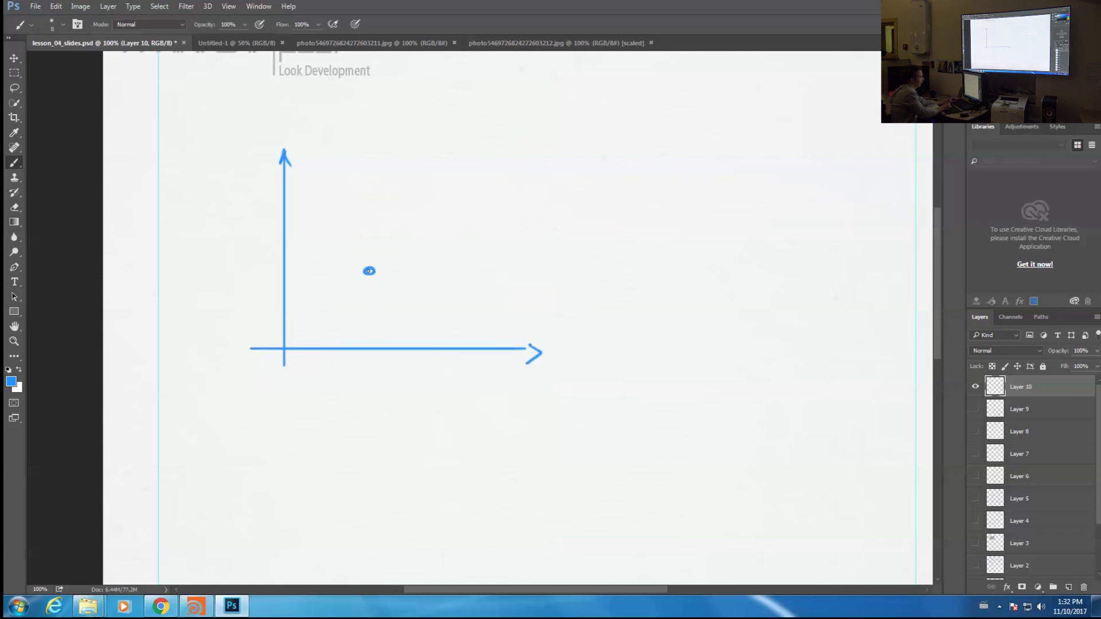
{"action": "mouse_move", "coordinate": [360, 271]}
{"action": "left_mouse_down"}
{"action": "mouse_move", "coordinate": [286, 349]}
{"action": "mouse_move", "coordinate": [363, 280]}
{"action": "left_mouse_up"}
{"action": "key", "text": "ctrl+z"}
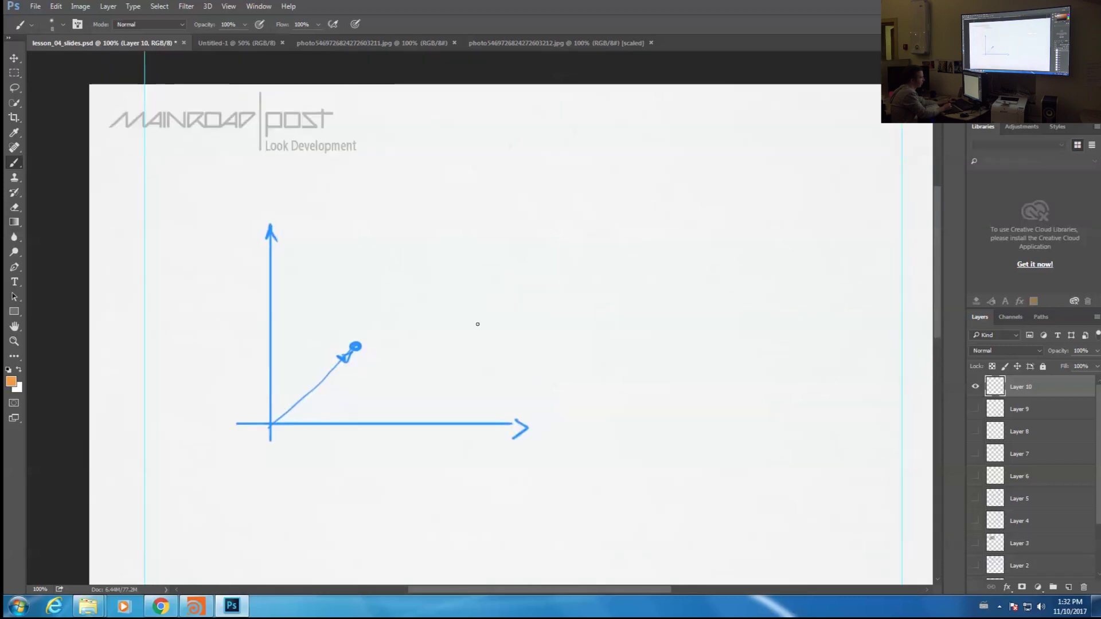
Draw orange axes above and beside the blue ones, with an orange vector from their origin to the blue point
{"action": "mouse_move", "coordinate": [477, 324]}
{"action": "left_mouse_down"}
{"action": "mouse_move", "coordinate": [478, 174]}
{"action": "mouse_move", "coordinate": [485, 189]}
{"action": "left_mouse_up"}
{"action": "left_click_drag", "start_coordinate": [464, 328], "coordinate": [704, 330]}
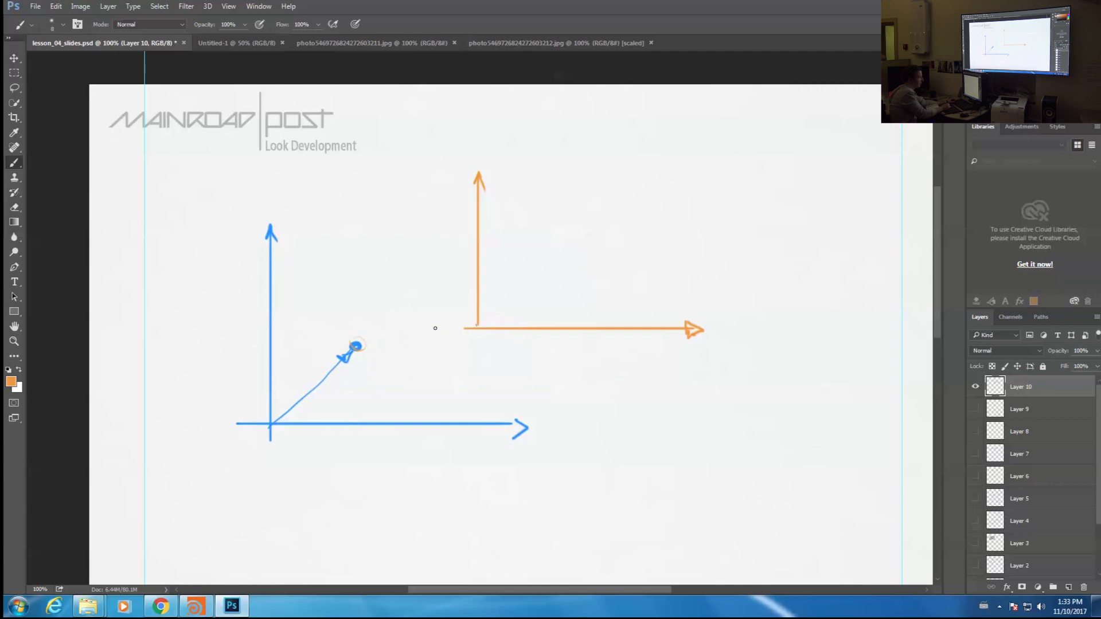
{"action": "left_click_drag", "start_coordinate": [472, 324], "coordinate": [374, 346]}
{"action": "key", "text": "ctrl+z"}
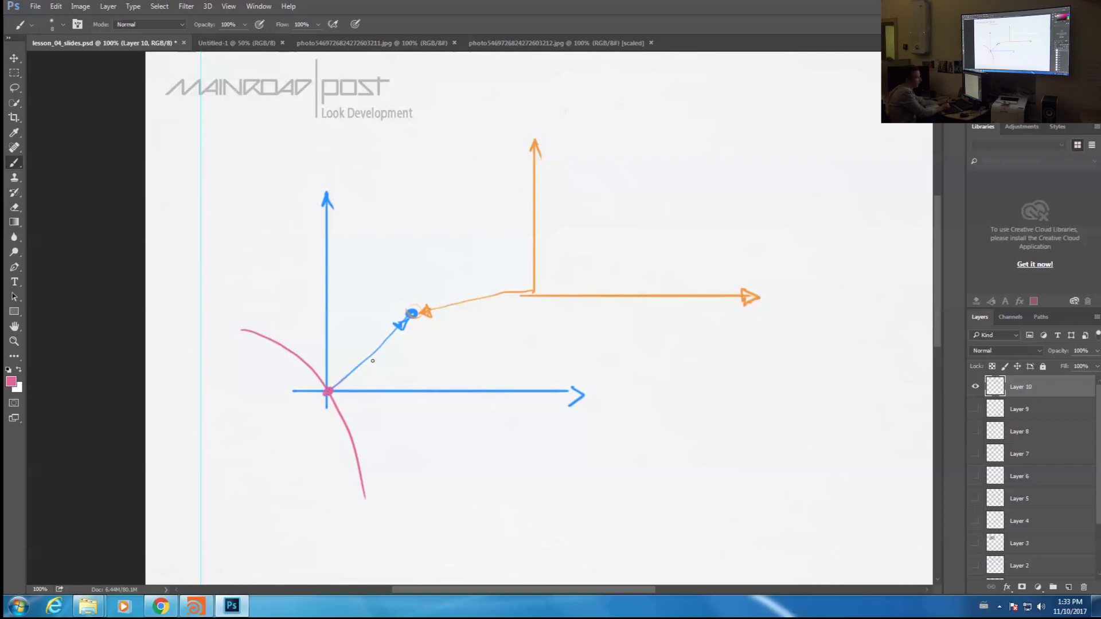
Project the blue point onto both blue axes with dashed pink lines
{"action": "left_click_drag", "start_coordinate": [409, 317], "coordinate": [409, 334]}
{"action": "left_click_drag", "start_coordinate": [408, 343], "coordinate": [408, 352]}
{"action": "left_click_drag", "start_coordinate": [407, 359], "coordinate": [408, 385]}
{"action": "left_click_drag", "start_coordinate": [408, 310], "coordinate": [362, 313]}
{"action": "left_click_drag", "start_coordinate": [350, 312], "coordinate": [341, 313]}
{"action": "left_click_drag", "start_coordinate": [326, 312], "coordinate": [322, 315]}
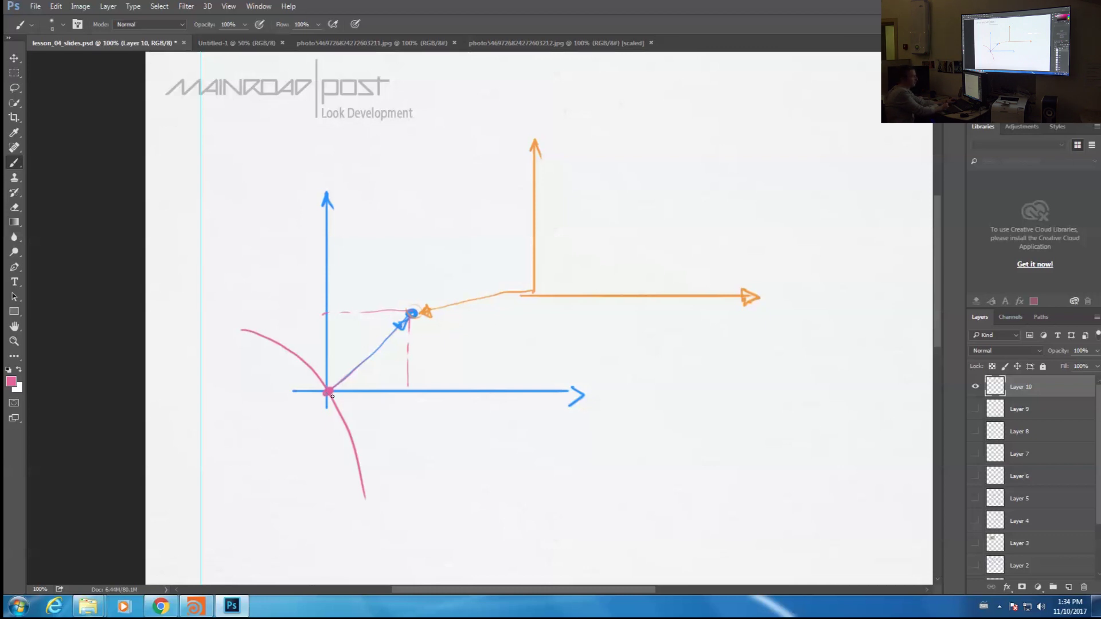
Draw a matching pink vector from the orange origin and project its tip onto both orange axes
{"action": "left_click", "coordinate": [532, 294]}
{"action": "mouse_move", "coordinate": [534, 294]}
{"action": "left_mouse_down"}
{"action": "mouse_move", "coordinate": [603, 223]}
{"action": "mouse_move", "coordinate": [564, 273]}
{"action": "mouse_move", "coordinate": [618, 225]}
{"action": "left_mouse_up"}
{"action": "key", "text": "ctrl+z"}
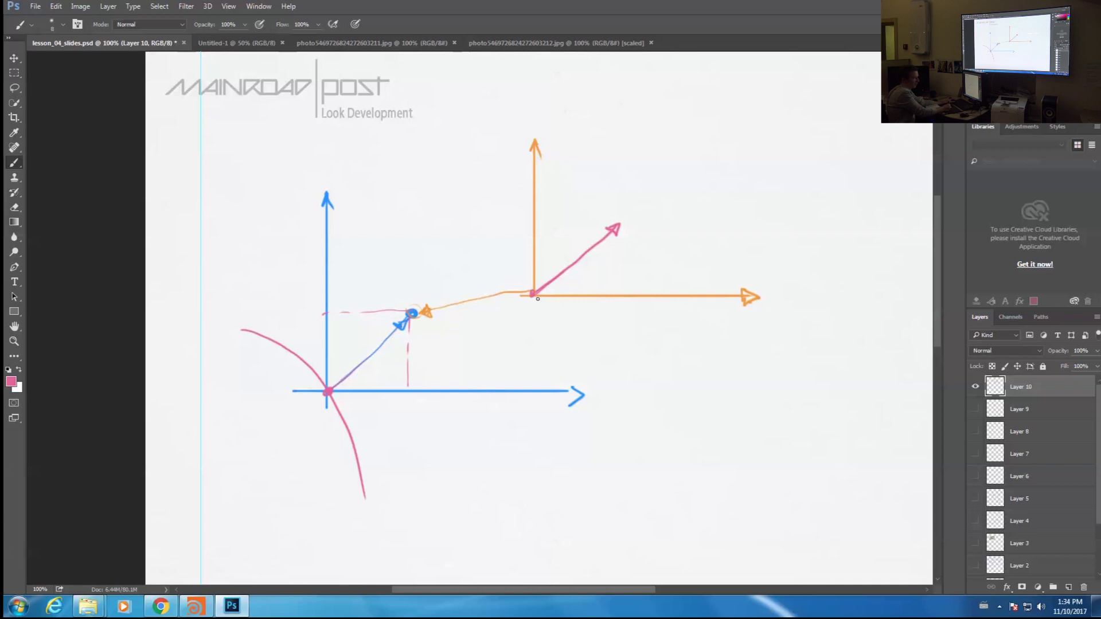
{"action": "left_click_drag", "start_coordinate": [621, 230], "coordinate": [622, 292]}
{"action": "left_click_drag", "start_coordinate": [533, 226], "coordinate": [618, 224]}
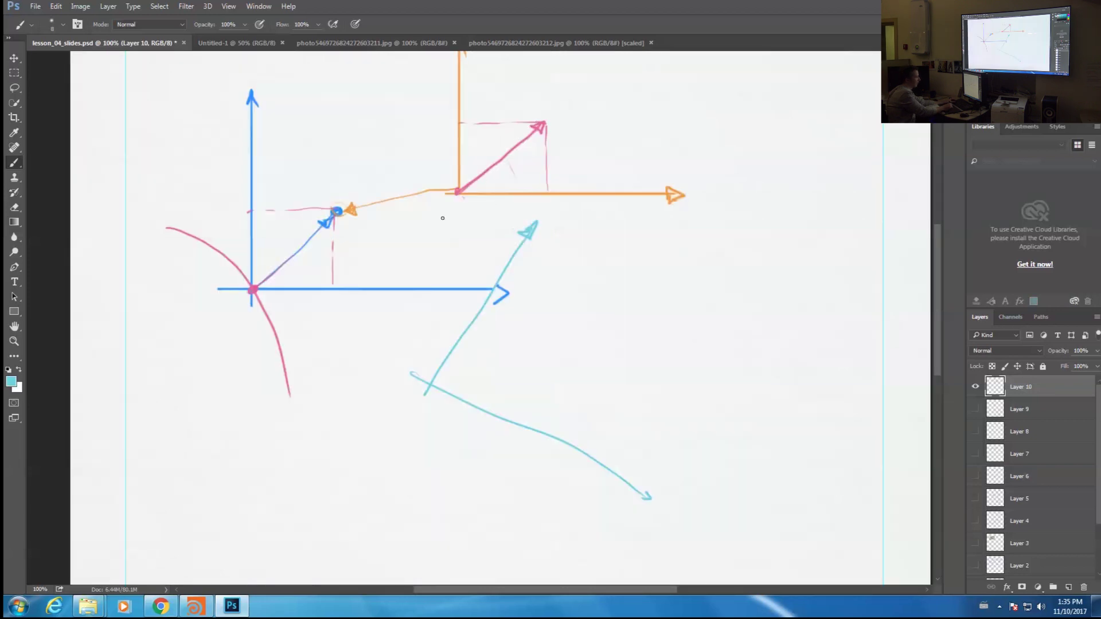
Sample the pink colour, draw a vector from the tilted cyan axes' origin, and project its tip onto both cyan axes
{"action": "left_click", "coordinate": [462, 186], "text": "alt"}
{"action": "left_click_drag", "start_coordinate": [436, 384], "coordinate": [513, 353]}
{"action": "key", "text": "ctrl+z"}
{"action": "left_click_drag", "start_coordinate": [431, 385], "coordinate": [515, 320]}
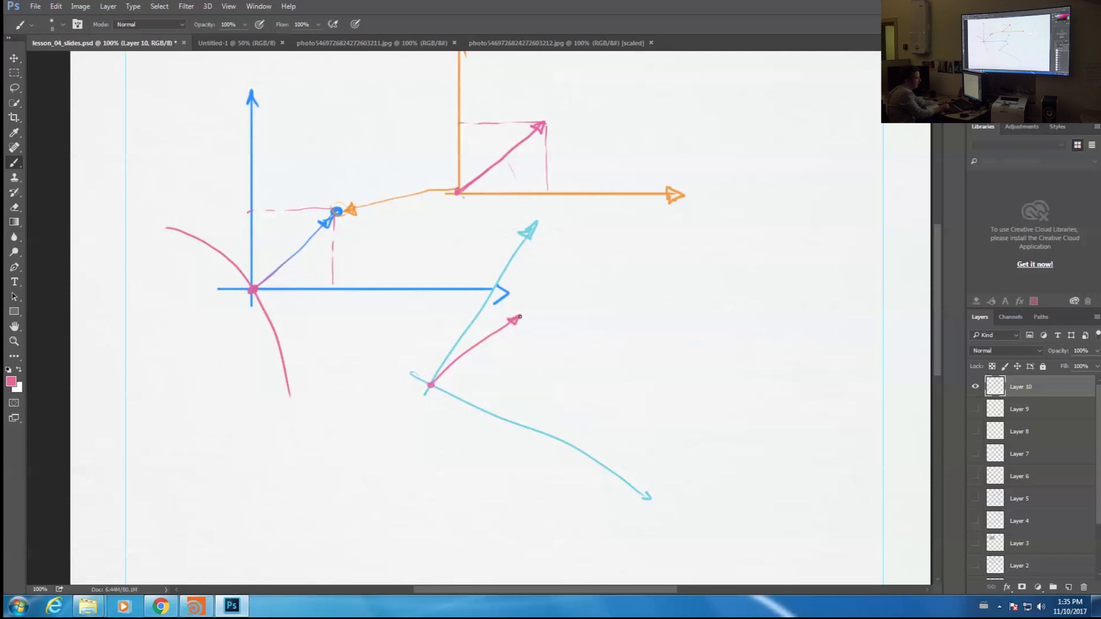
{"action": "left_click_drag", "start_coordinate": [492, 364], "coordinate": [470, 403]}
{"action": "left_click_drag", "start_coordinate": [488, 298], "coordinate": [513, 316]}
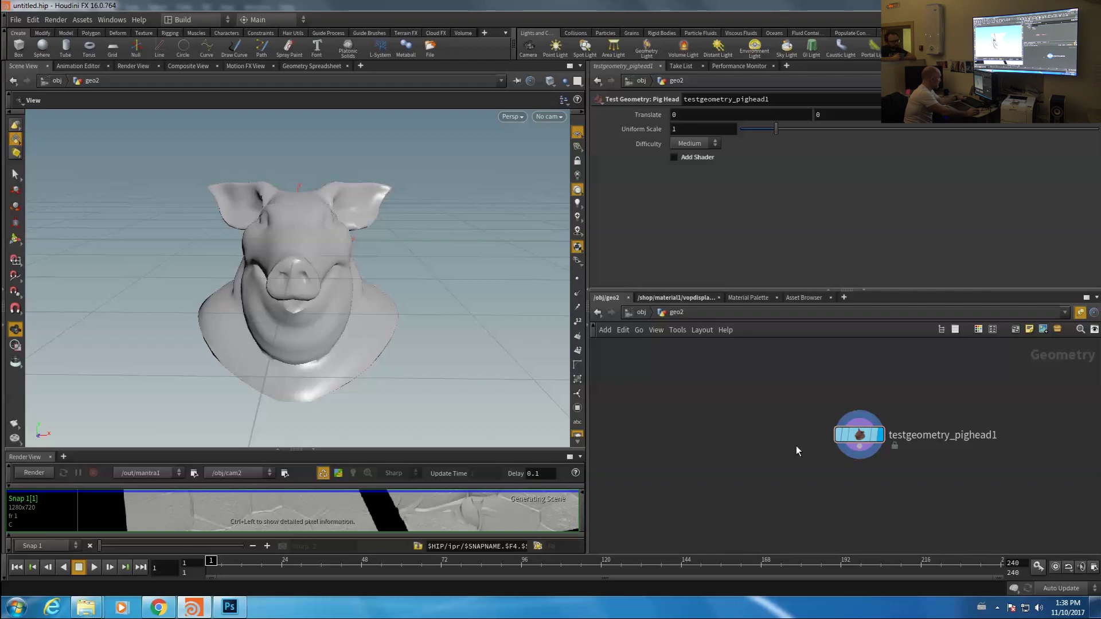
At Houdini's object level, duplicate the pig head geometry and set geo2's X translation to 1000000
{"action": "key", "text": "u"}
{"action": "scroll", "coordinate": [692, 148], "scroll_direction": "up", "scroll_amount": 3}
{"action": "type", "text": "1000000"}
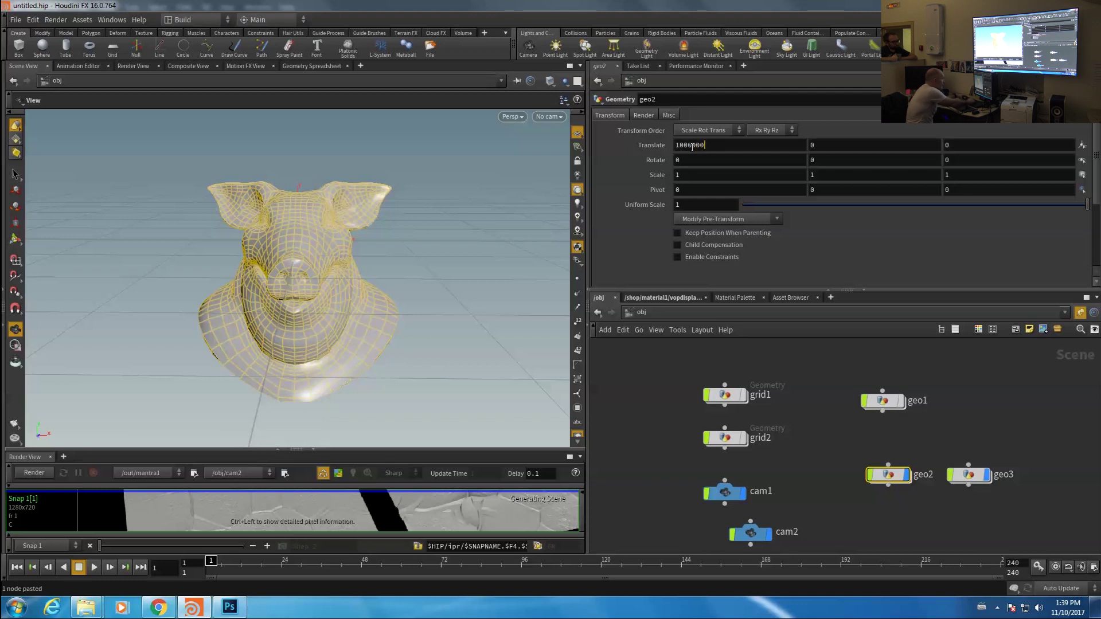
{"action": "key", "text": "Return"}
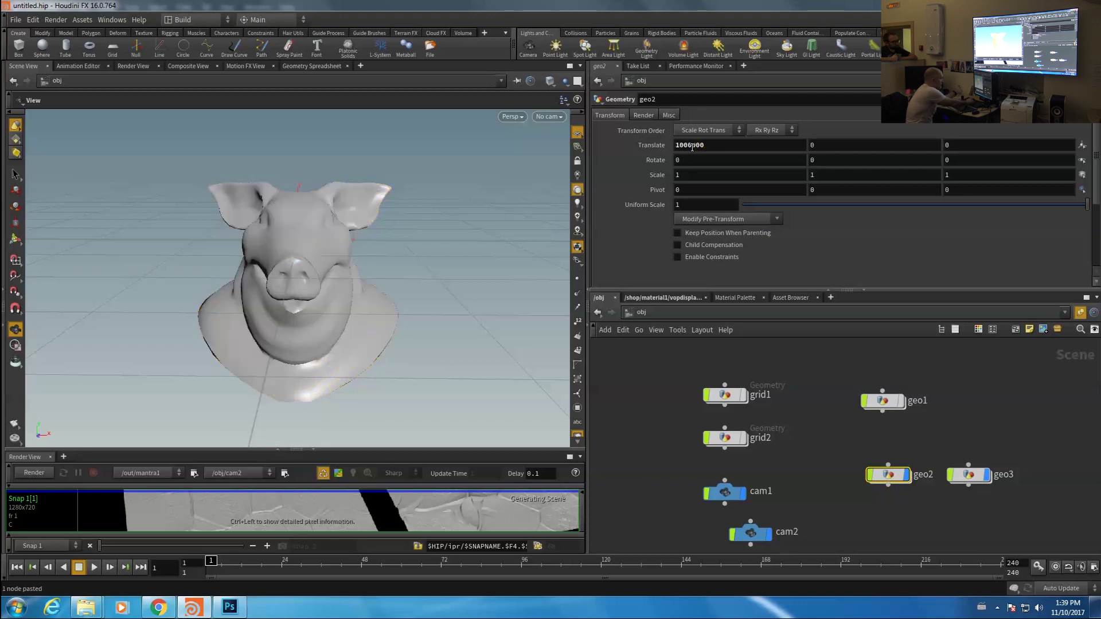
Inside geo3, add a Transform node after the pig head with X translation 1000000, and return to object level
{"action": "left_click", "coordinate": [968, 475]}
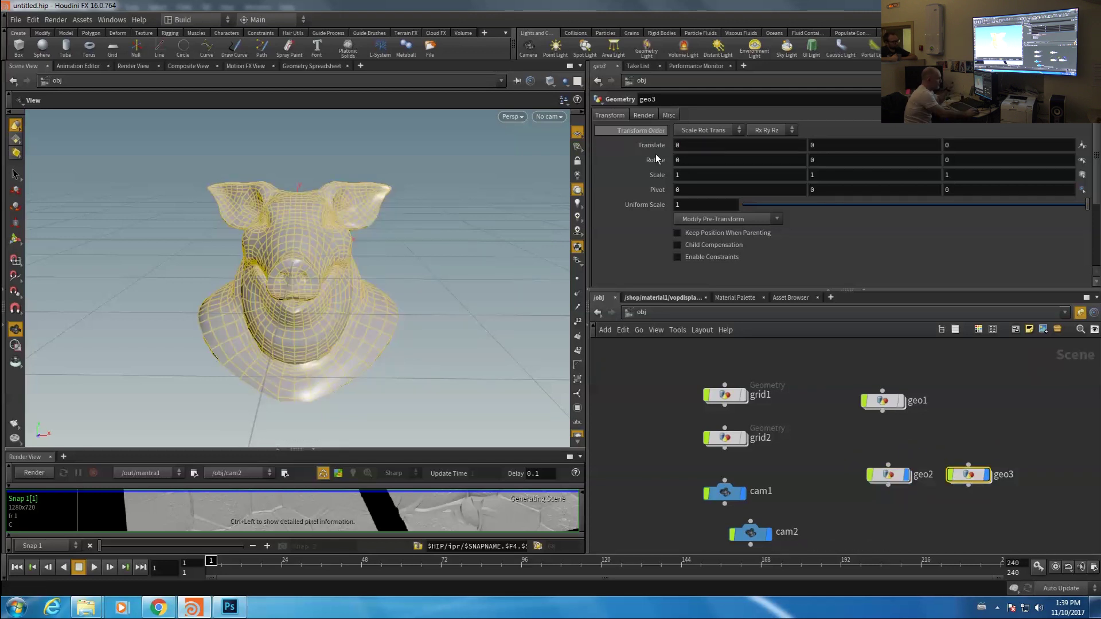
{"action": "double_click", "coordinate": [969, 474]}
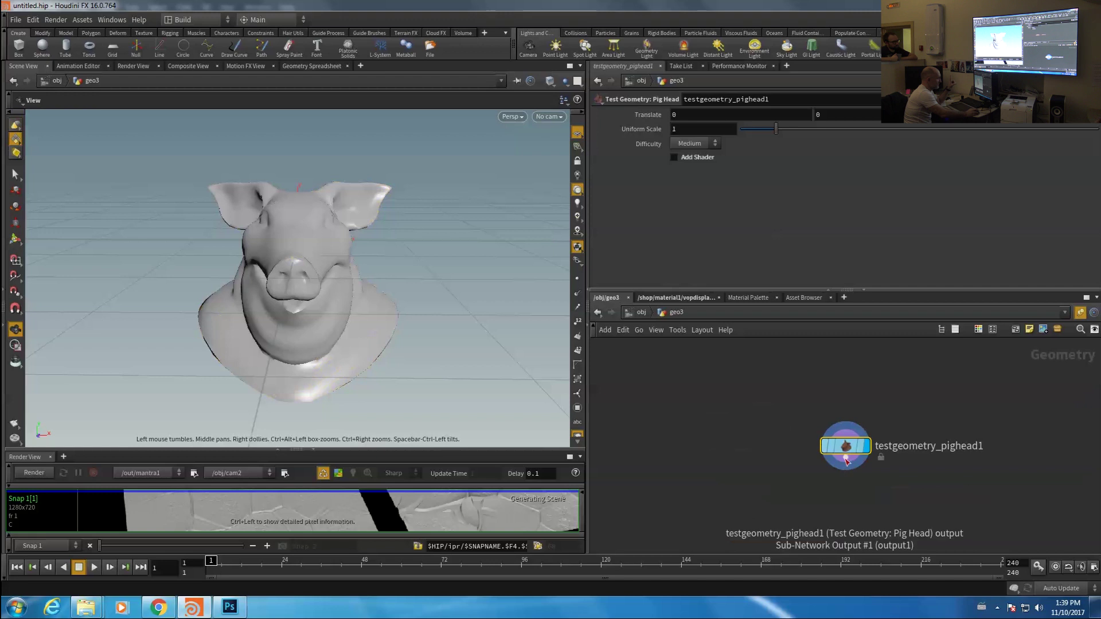
{"action": "key", "text": "Tab"}
{"action": "type", "text": "tr"}
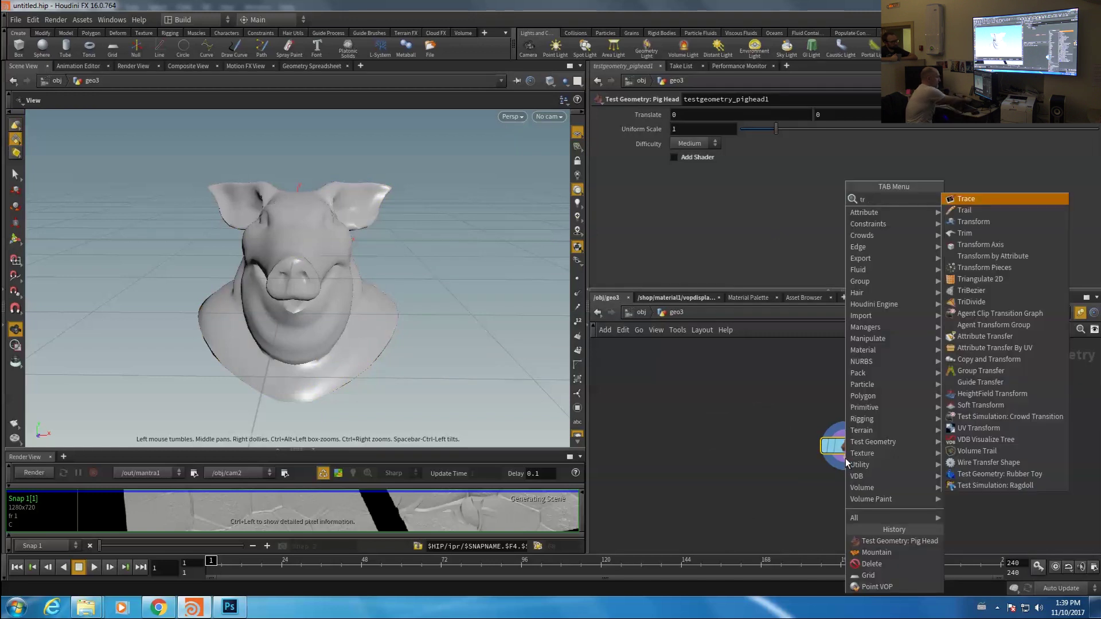
{"action": "key", "text": "Down"}
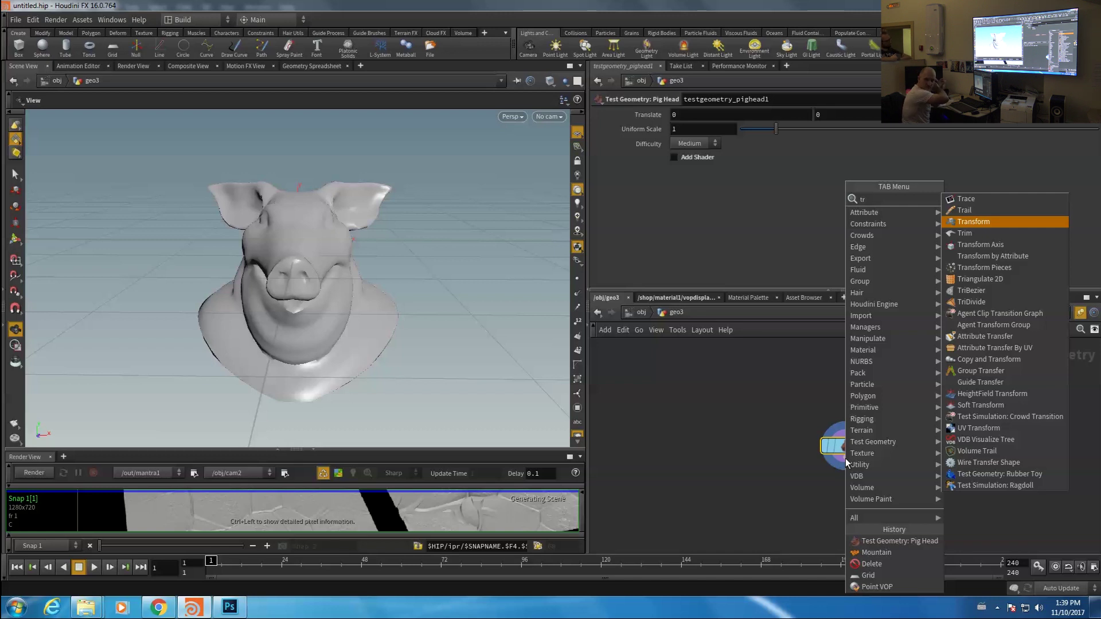
{"action": "key", "text": "Escape"}
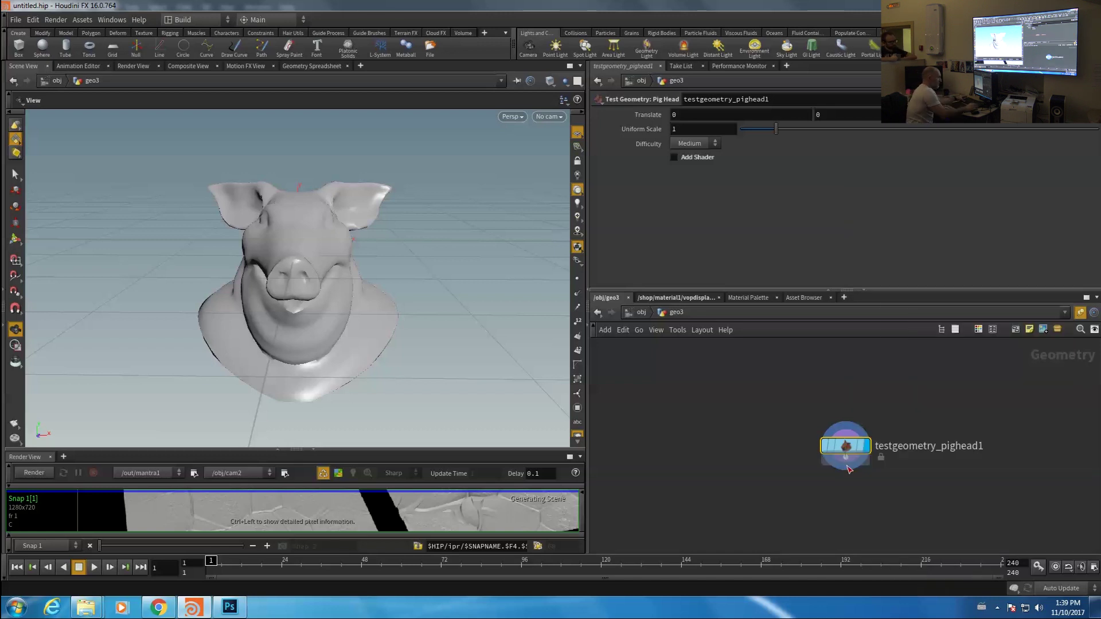
{"action": "left_click", "coordinate": [846, 497]}
{"action": "double_click", "coordinate": [696, 162]}
{"action": "type", "text": "1000000"}
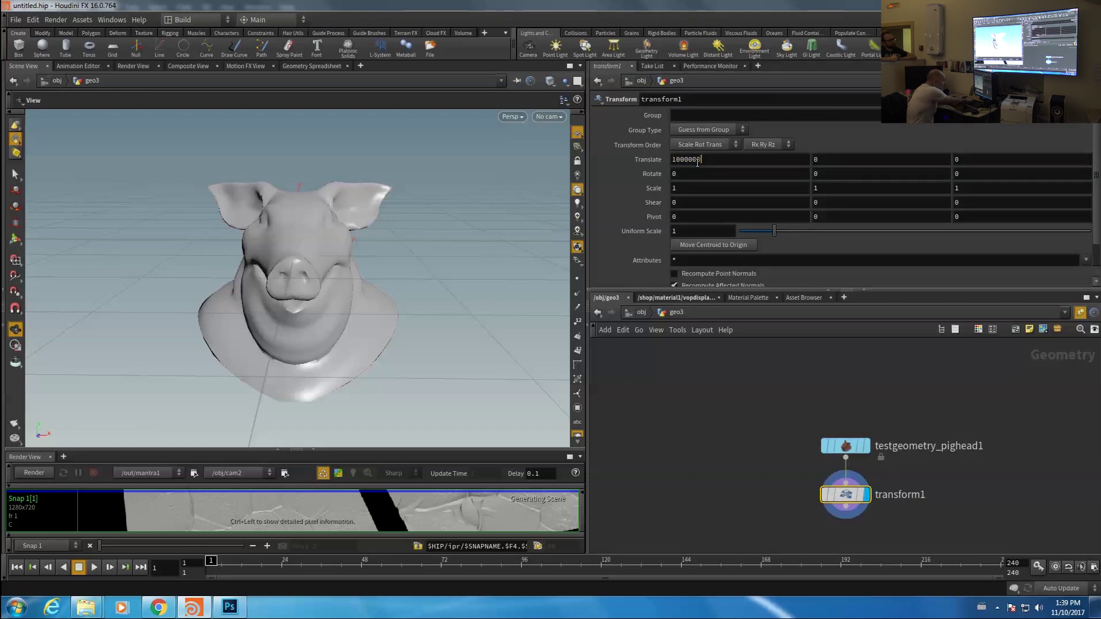
{"action": "key", "text": "Return"}
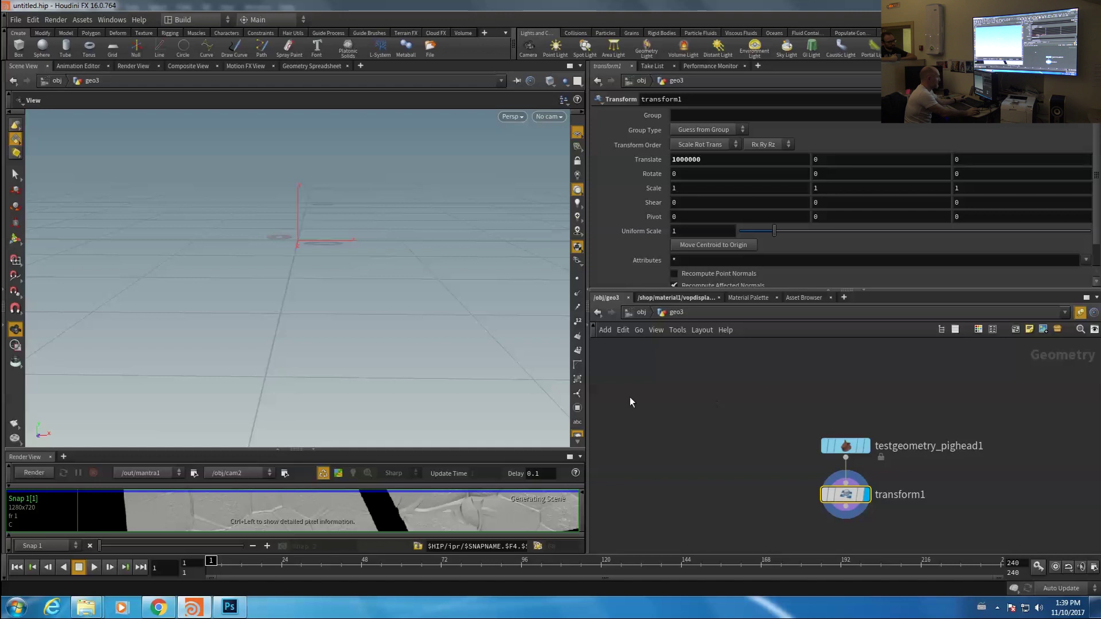
{"action": "left_click", "coordinate": [640, 312]}
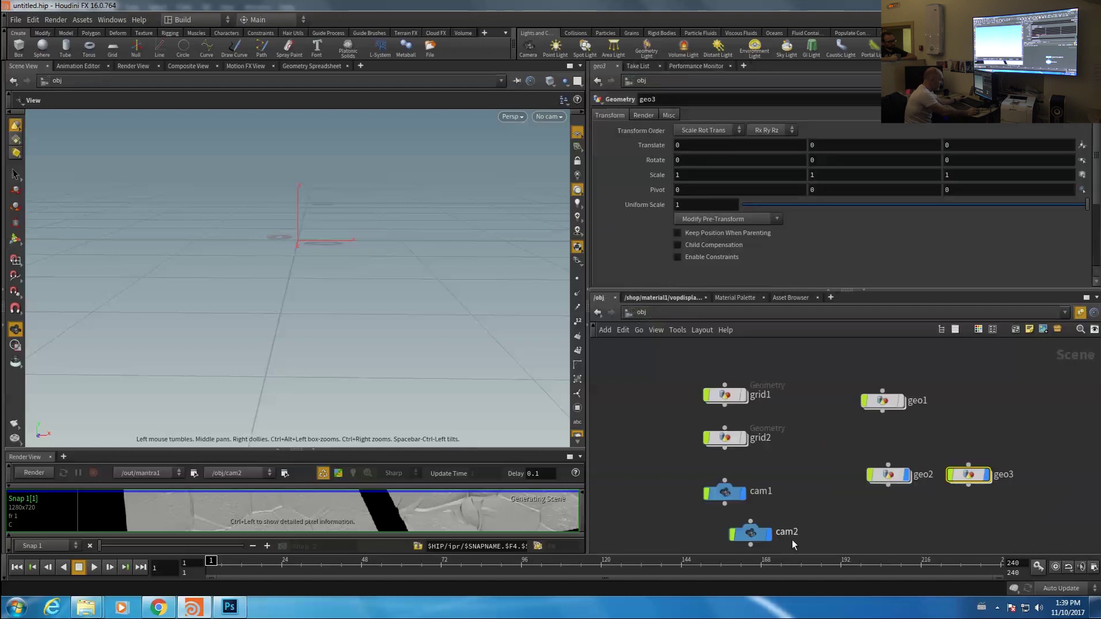
Frame the displaced pig heads and move geo2 along X so it stands beside geo3
{"action": "middle_click_drag", "start_coordinate": [873, 529], "coordinate": [808, 503]}
{"action": "left_click_drag", "start_coordinate": [728, 489], "coordinate": [940, 427]}
{"action": "key", "text": "space+g"}
{"action": "left_click_drag", "start_coordinate": [310, 290], "coordinate": [299, 294]}
{"action": "left_click", "coordinate": [824, 450]}
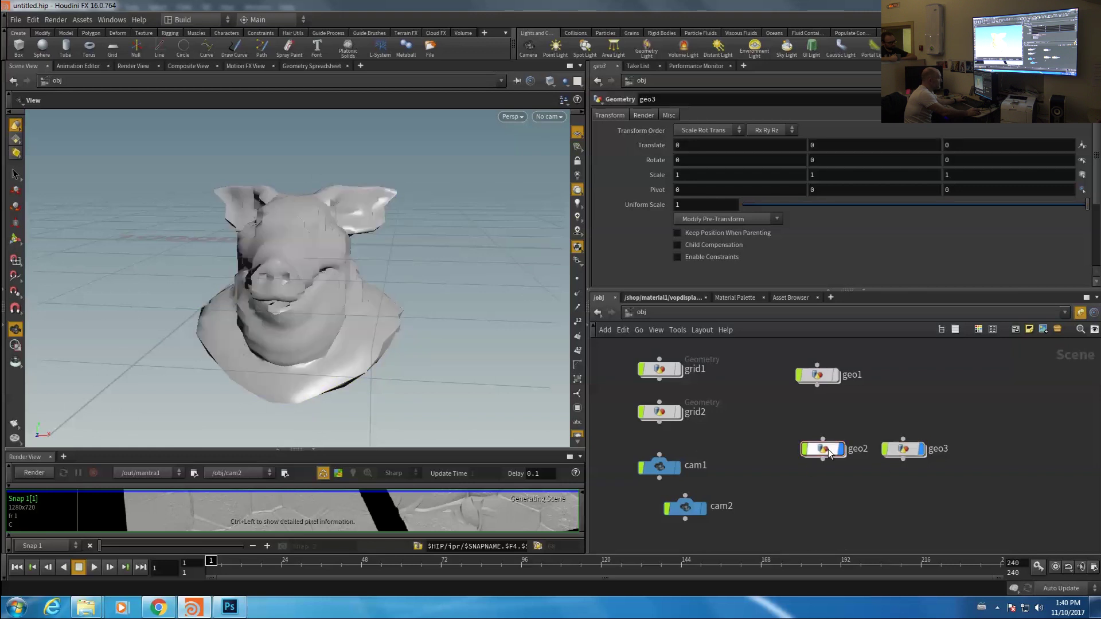
{"action": "key", "text": "Return"}
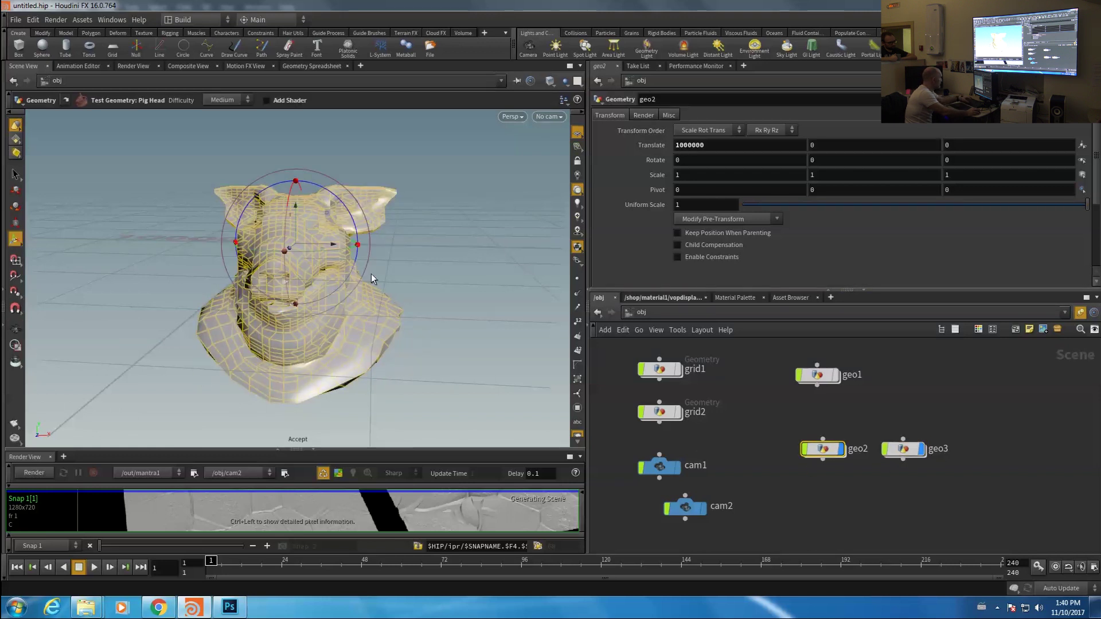
{"action": "left_click_drag", "start_coordinate": [339, 245], "coordinate": [275, 289]}
{"action": "key", "text": "Escape"}
Create camera cam3 looking at both pig heads, render through it, and enlarge the Render View
{"action": "left_click", "coordinate": [781, 488]}
{"action": "left_click_drag", "start_coordinate": [345, 321], "coordinate": [321, 355], "text": "alt"}
{"action": "left_click_drag", "start_coordinate": [303, 449], "coordinate": [355, 325]}
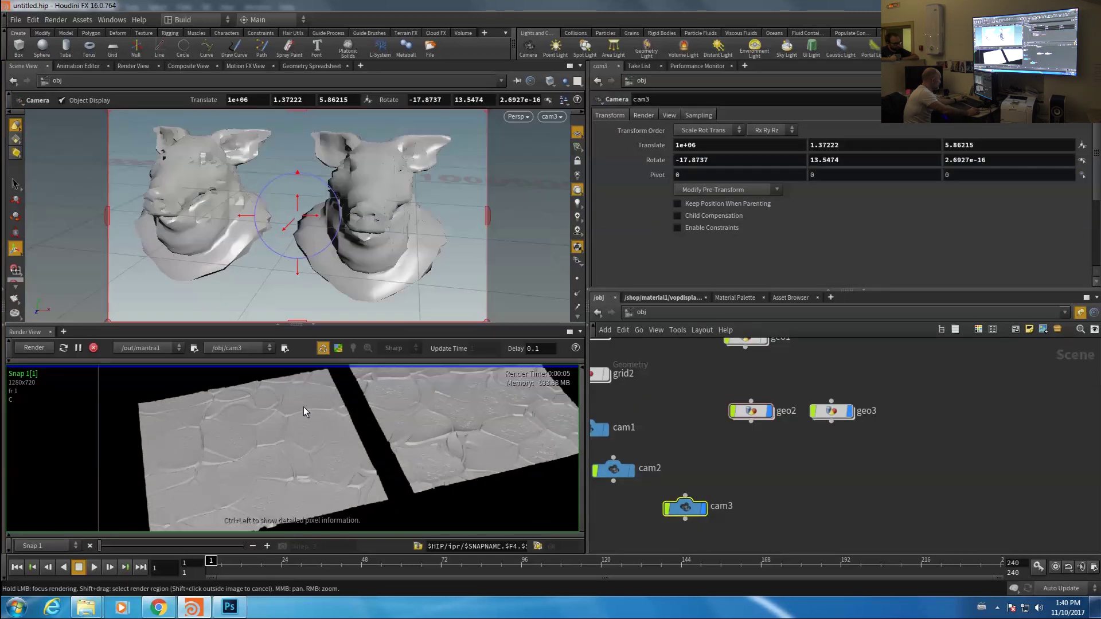
{"action": "left_click", "coordinate": [278, 325]}
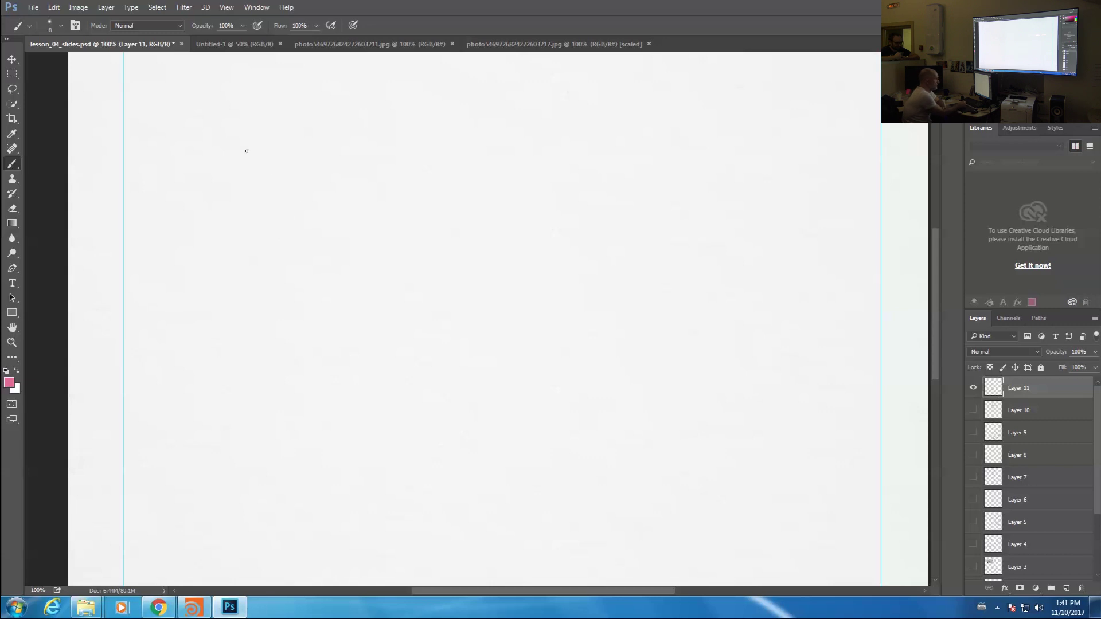
Switch to Photoshop and handwrite in pink a bracketed 0-9 multiplied by 10, with an underlined space for the exponent
{"action": "mouse_move", "coordinate": [240, 156]}
{"action": "left_mouse_down"}
{"action": "mouse_move", "coordinate": [308, 157]}
{"action": "mouse_move", "coordinate": [307, 142]}
{"action": "left_mouse_up"}
{"action": "left_click_drag", "start_coordinate": [242, 157], "coordinate": [299, 156]}
{"action": "left_click_drag", "start_coordinate": [251, 129], "coordinate": [293, 137]}
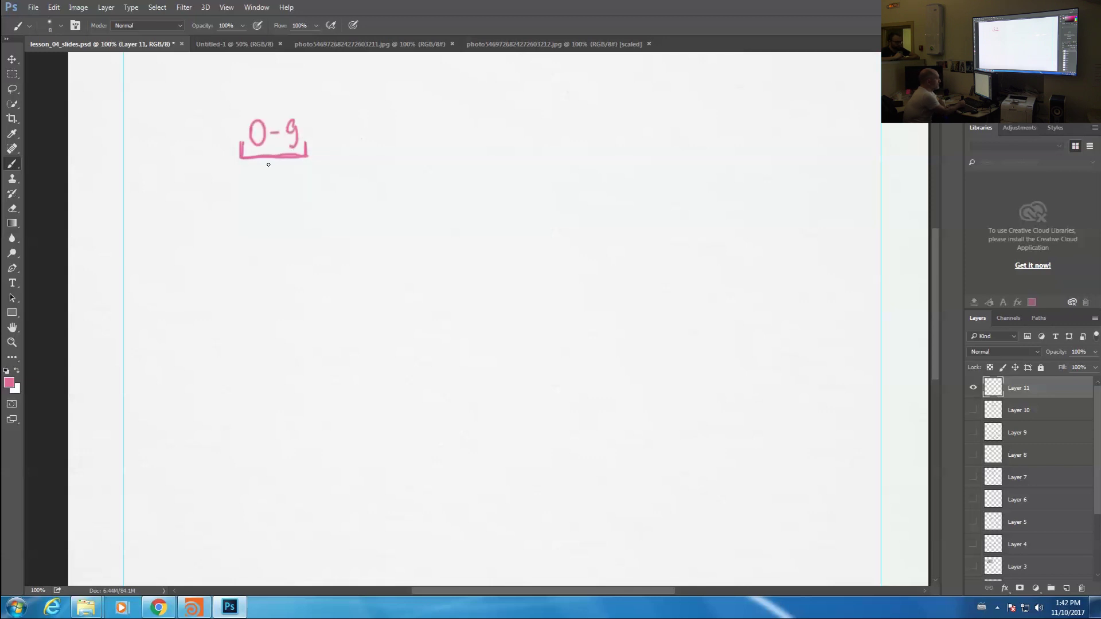
{"action": "left_click_drag", "start_coordinate": [293, 154], "coordinate": [240, 159]}
{"action": "left_click_drag", "start_coordinate": [346, 122], "coordinate": [349, 144]}
{"action": "mouse_move", "coordinate": [371, 122]}
{"action": "left_mouse_down"}
{"action": "mouse_move", "coordinate": [371, 140]}
{"action": "mouse_move", "coordinate": [373, 122]}
{"action": "left_mouse_up"}
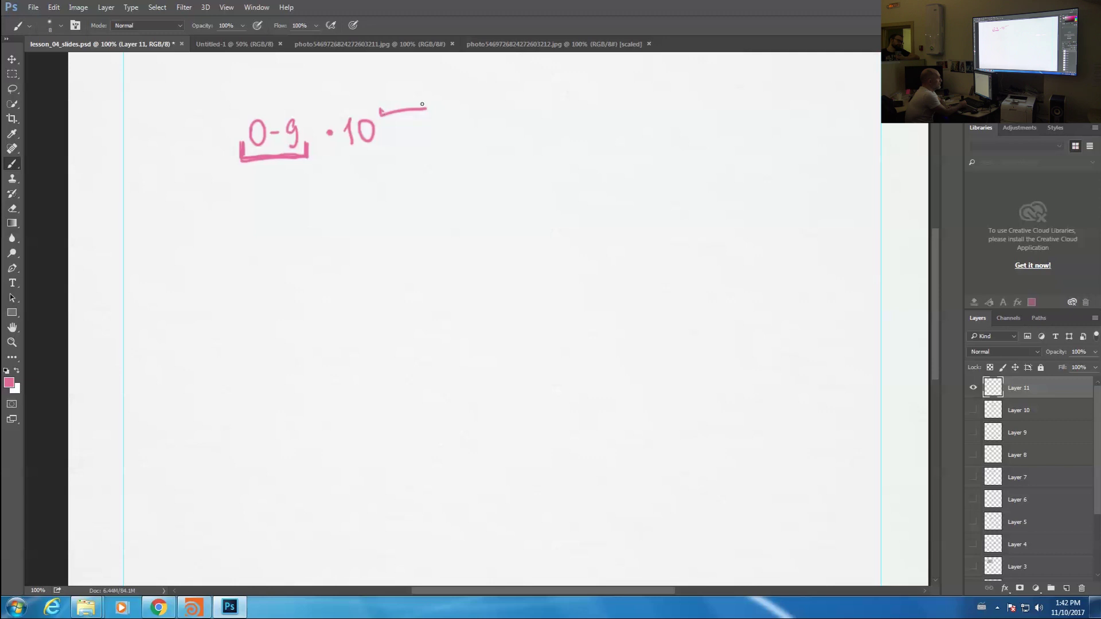
Fill in the exponent range, circle it and the 0-9 part, and draw a frame around the whole expression
{"action": "mouse_move", "coordinate": [222, 139]}
{"action": "left_mouse_down"}
{"action": "mouse_move", "coordinate": [314, 115]}
{"action": "mouse_move", "coordinate": [231, 114]}
{"action": "left_mouse_up"}
{"action": "mouse_move", "coordinate": [373, 80]}
{"action": "left_mouse_down"}
{"action": "mouse_move", "coordinate": [447, 95]}
{"action": "mouse_move", "coordinate": [376, 79]}
{"action": "left_mouse_up"}
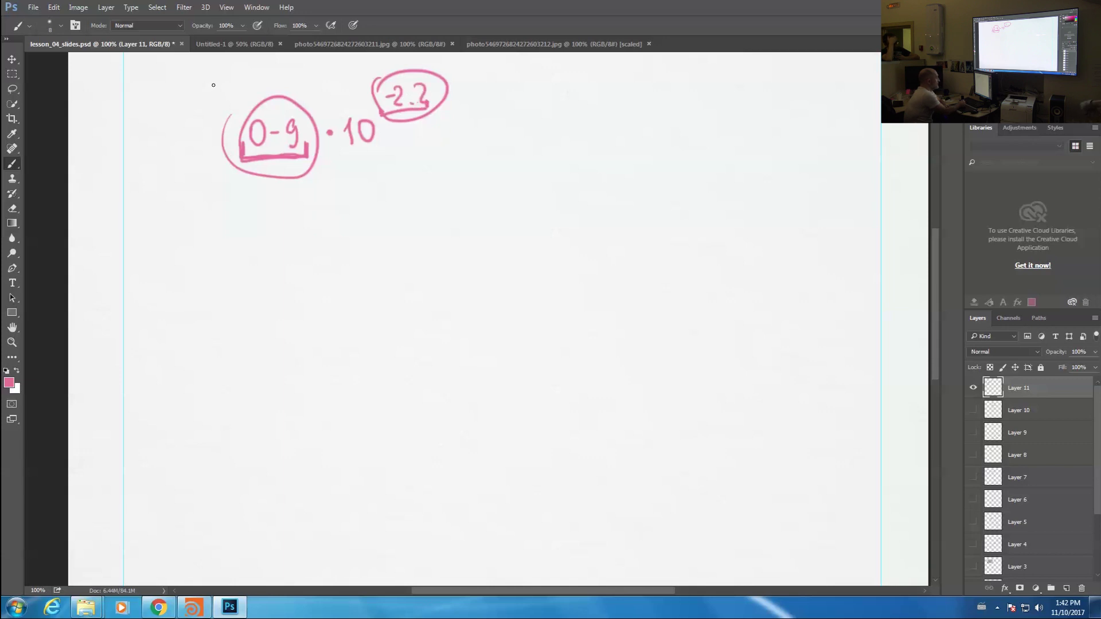
{"action": "mouse_move", "coordinate": [223, 68]}
{"action": "left_mouse_down"}
{"action": "mouse_move", "coordinate": [227, 182]}
{"action": "mouse_move", "coordinate": [446, 136]}
{"action": "left_mouse_up"}
{"action": "left_click_drag", "start_coordinate": [230, 179], "coordinate": [464, 170]}
Draw a number line marked 0 to 10, label 3·10^0, 1·10^1 and 2·10^1, extend it, and subdivide the 0-1 interval
{"action": "left_click_drag", "start_coordinate": [228, 295], "coordinate": [794, 301]}
{"action": "left_click_drag", "start_coordinate": [351, 281], "coordinate": [352, 293]}
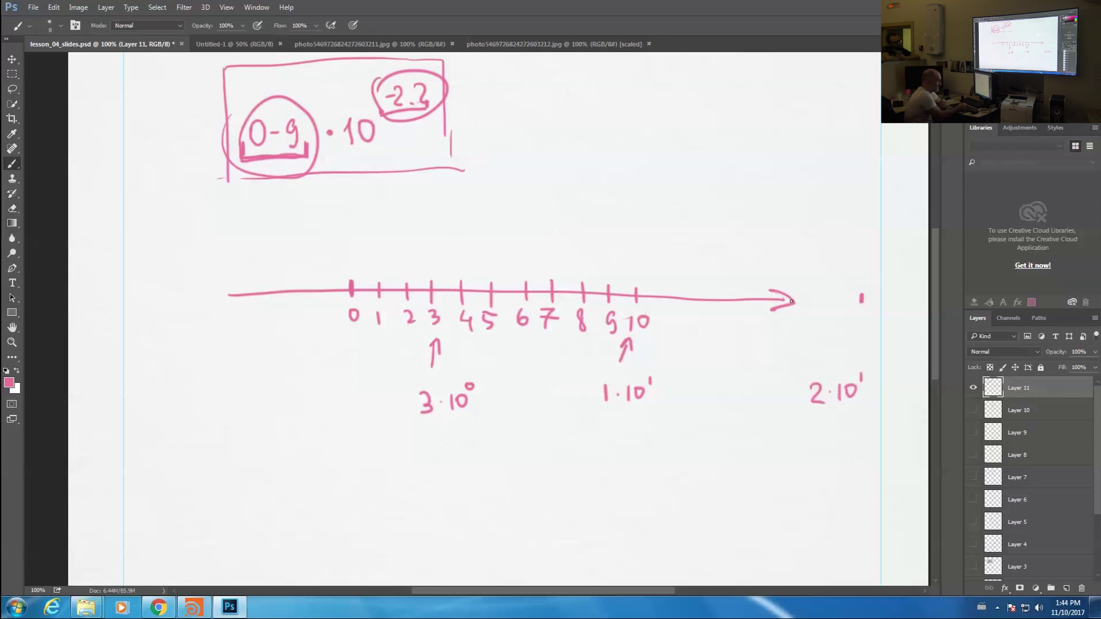
{"action": "left_click_drag", "start_coordinate": [792, 300], "coordinate": [870, 302]}
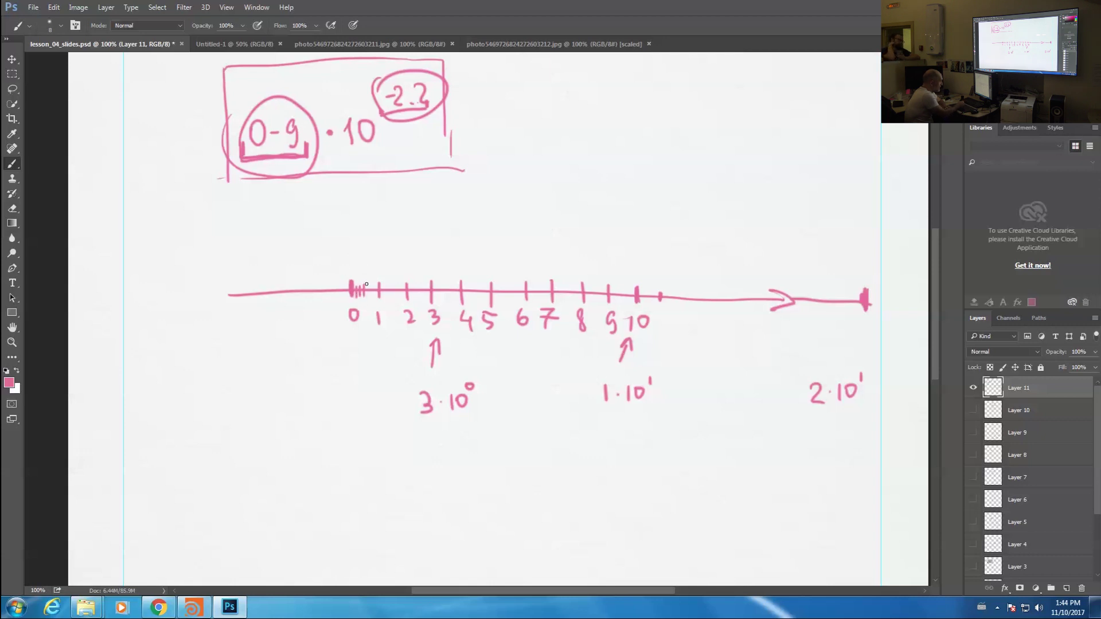
{"action": "left_click_drag", "start_coordinate": [370, 282], "coordinate": [371, 297]}
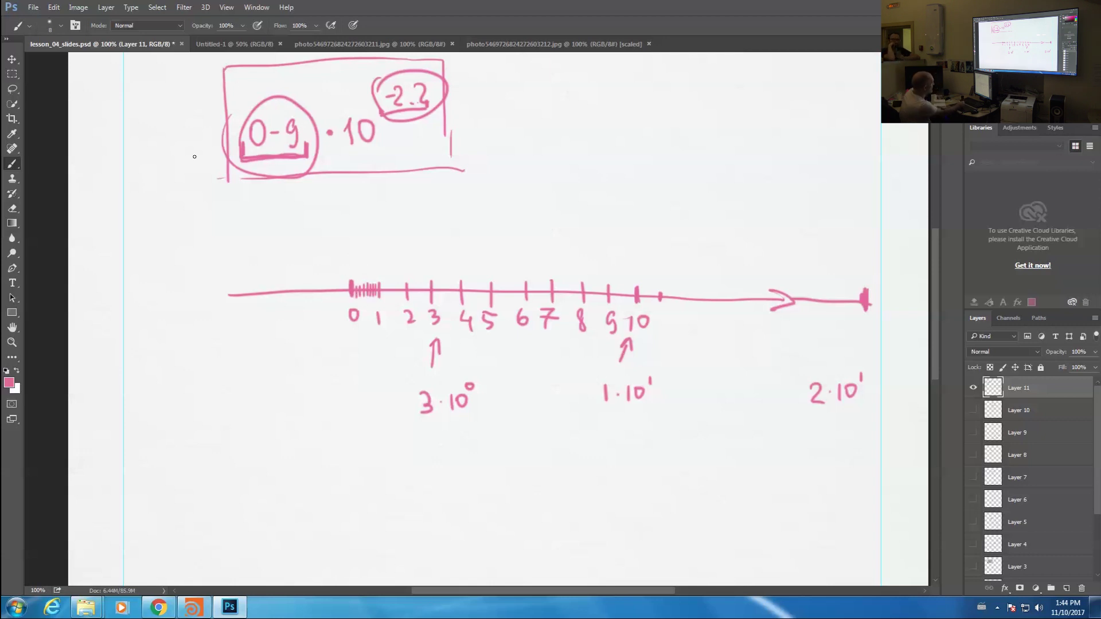
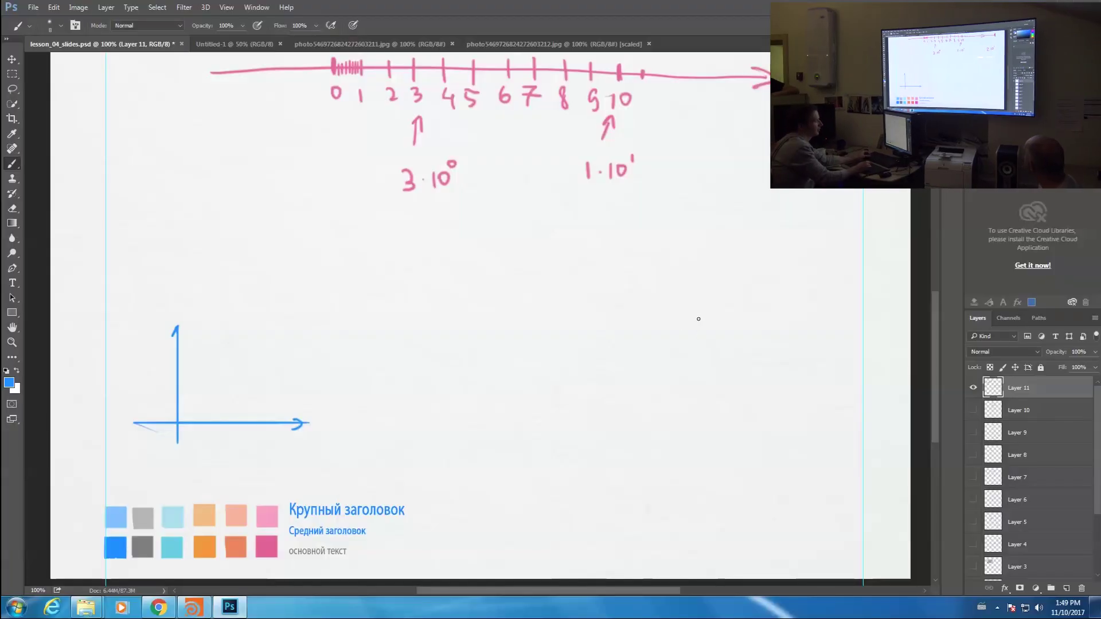
Sketch a blue object and camera far from the blue axes, and draw two position vectors from the origin to the object
{"action": "mouse_move", "coordinate": [698, 336]}
{"action": "left_mouse_down"}
{"action": "mouse_move", "coordinate": [706, 310]}
{"action": "mouse_move", "coordinate": [727, 321]}
{"action": "mouse_move", "coordinate": [714, 334]}
{"action": "mouse_move", "coordinate": [773, 331]}
{"action": "mouse_move", "coordinate": [763, 332]}
{"action": "left_mouse_up"}
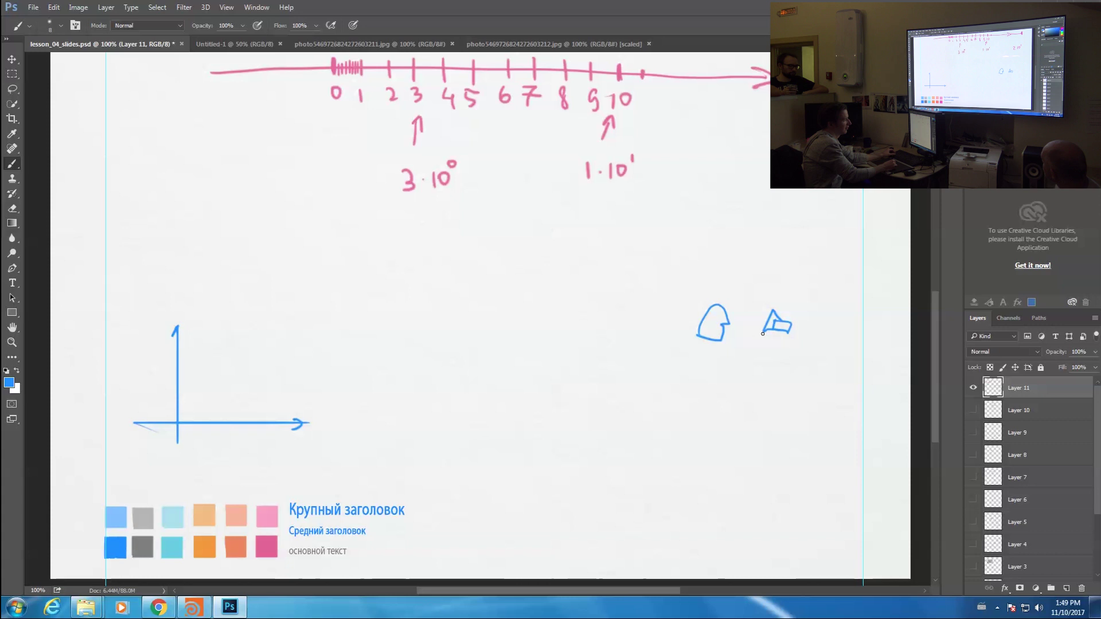
{"action": "left_click", "coordinate": [178, 423]}
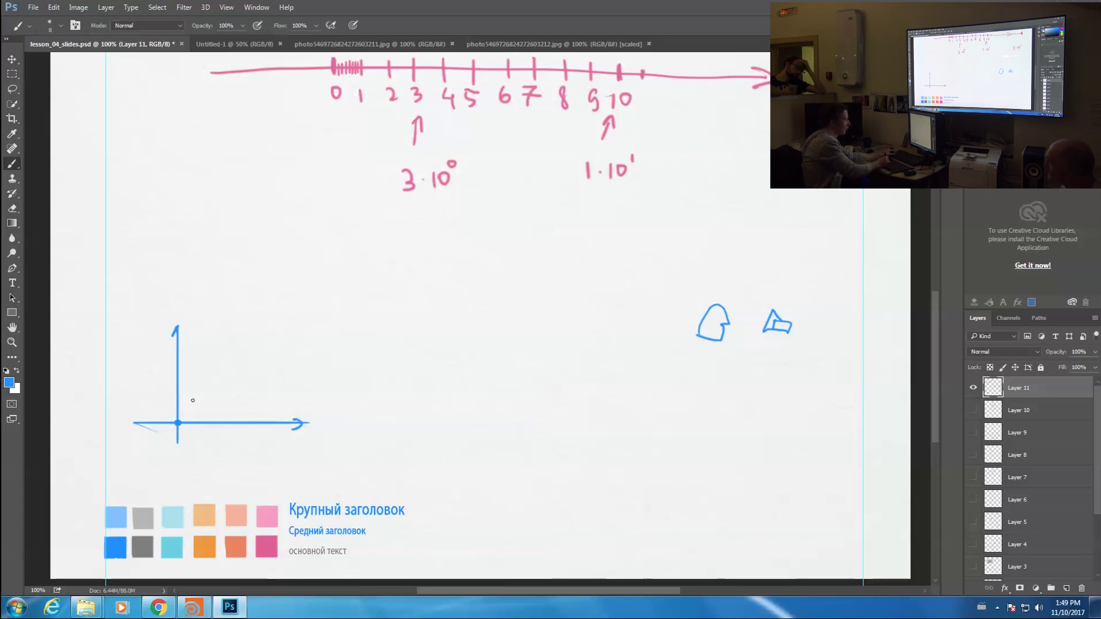
{"action": "left_click", "coordinate": [699, 343], "text": "shift"}
{"action": "left_click", "coordinate": [178, 419]}
{"action": "left_click", "coordinate": [702, 316], "text": "shift"}
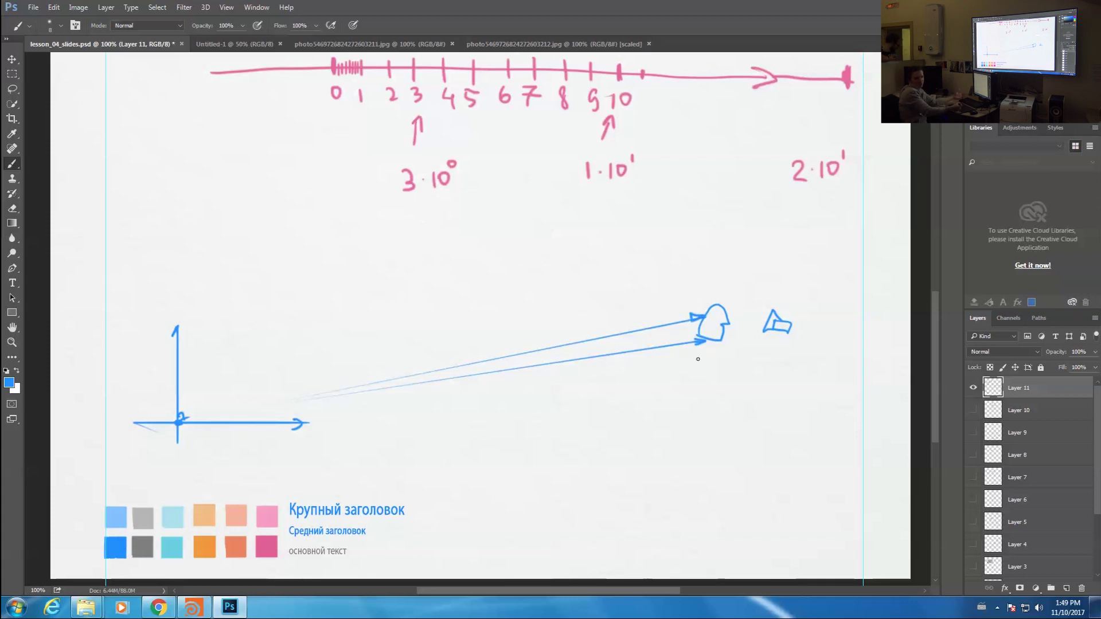
Draw angular blue displacement bumps around the outline of the distant object
{"action": "mouse_move", "coordinate": [555, 295]}
{"action": "left_mouse_down"}
{"action": "mouse_move", "coordinate": [534, 406]}
{"action": "mouse_move", "coordinate": [565, 380]}
{"action": "left_mouse_up"}
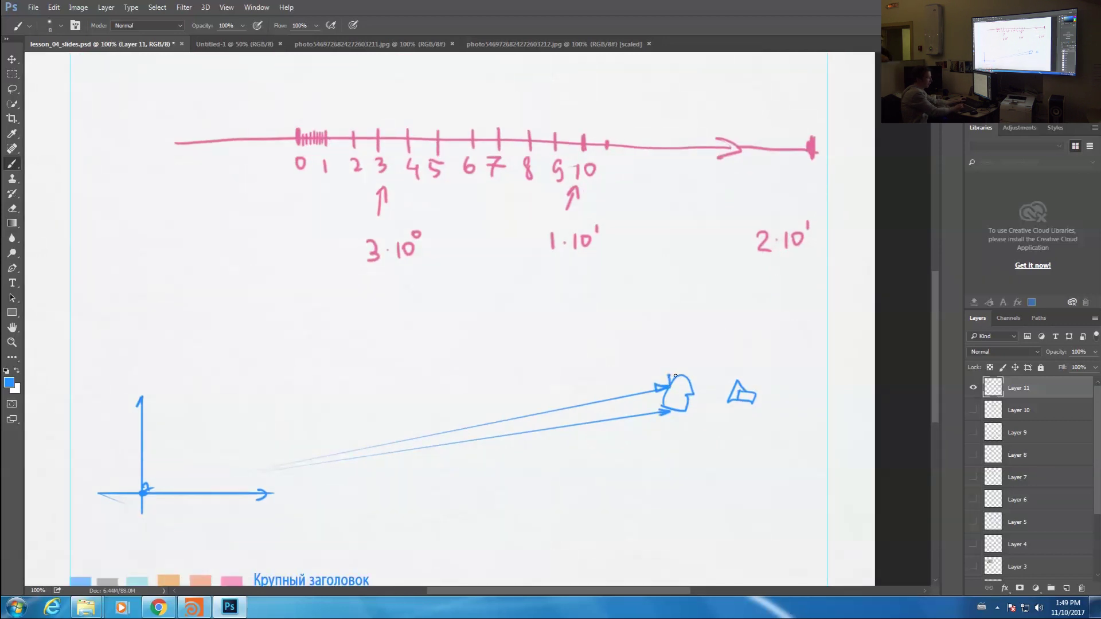
{"action": "left_click_drag", "start_coordinate": [690, 374], "coordinate": [698, 378]}
{"action": "left_click_drag", "start_coordinate": [758, 461], "coordinate": [716, 456]}
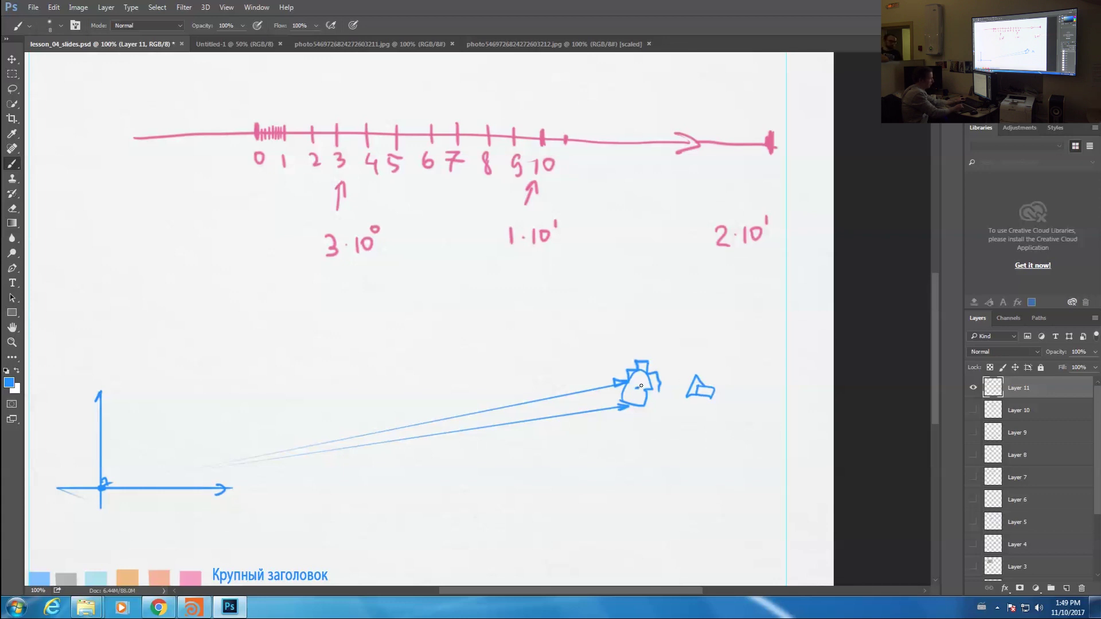
Sample the orange colour and draw local axes in the distant object with short vectors from their origin to its outline
{"action": "mouse_move", "coordinate": [400, 497]}
{"action": "left_mouse_down"}
{"action": "mouse_move", "coordinate": [451, 390]}
{"action": "mouse_move", "coordinate": [433, 467]}
{"action": "left_mouse_up"}
{"action": "left_click", "coordinate": [179, 505], "text": "alt"}
{"action": "mouse_move", "coordinate": [633, 338]}
{"action": "left_mouse_down"}
{"action": "mouse_move", "coordinate": [653, 281]}
{"action": "mouse_move", "coordinate": [672, 348]}
{"action": "left_mouse_up"}
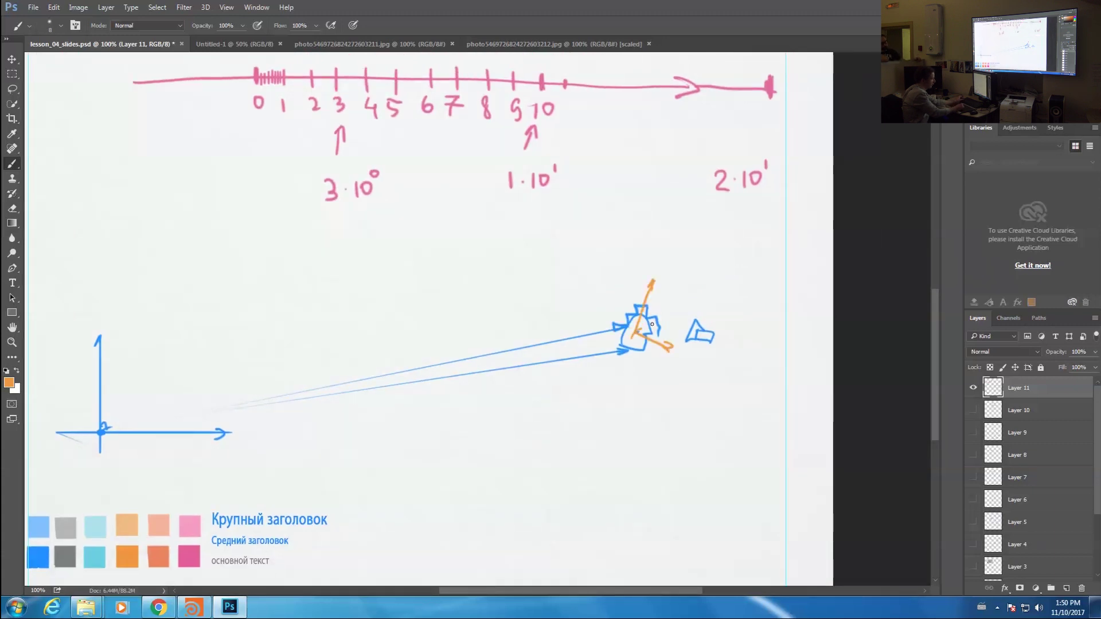
{"action": "mouse_move", "coordinate": [649, 328]}
{"action": "left_mouse_down"}
{"action": "mouse_move", "coordinate": [639, 347]}
{"action": "mouse_move", "coordinate": [637, 312]}
{"action": "left_mouse_up"}
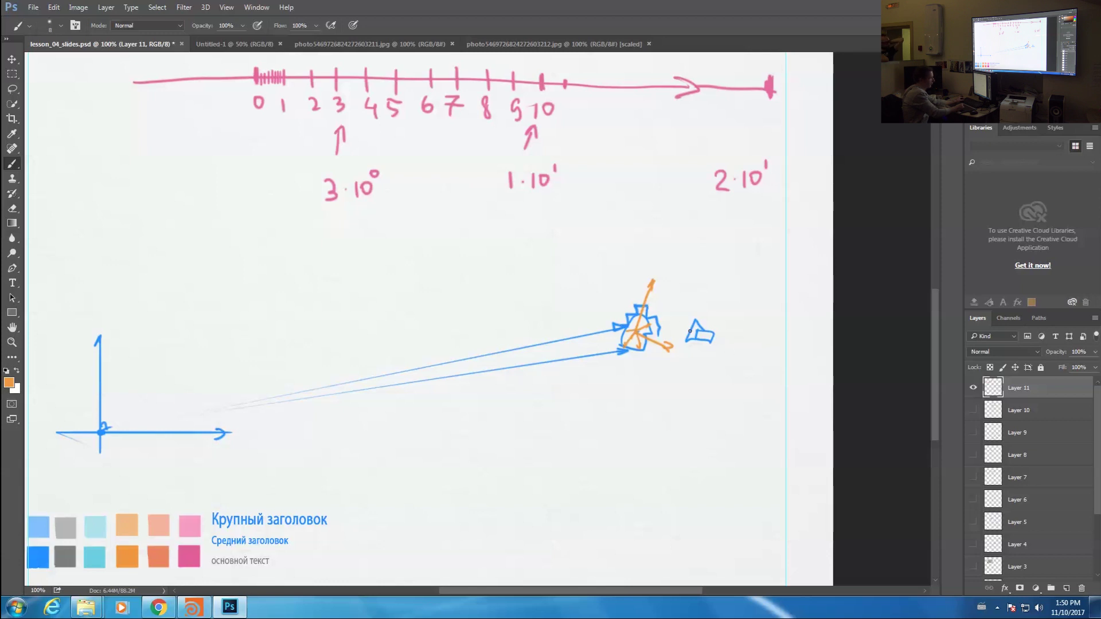
Draw orange axes at the camera and connect the object to the camera with orange lines
{"action": "left_click_drag", "start_coordinate": [676, 324], "coordinate": [740, 347]}
{"action": "left_click_drag", "start_coordinate": [725, 285], "coordinate": [710, 329]}
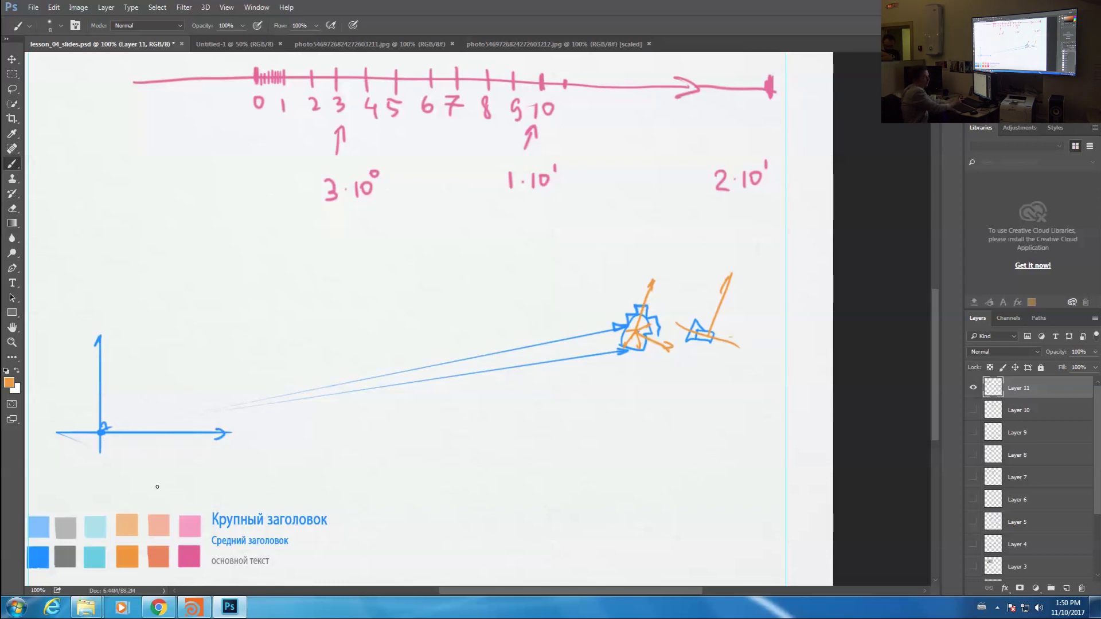
{"action": "left_click_drag", "start_coordinate": [646, 332], "coordinate": [690, 328]}
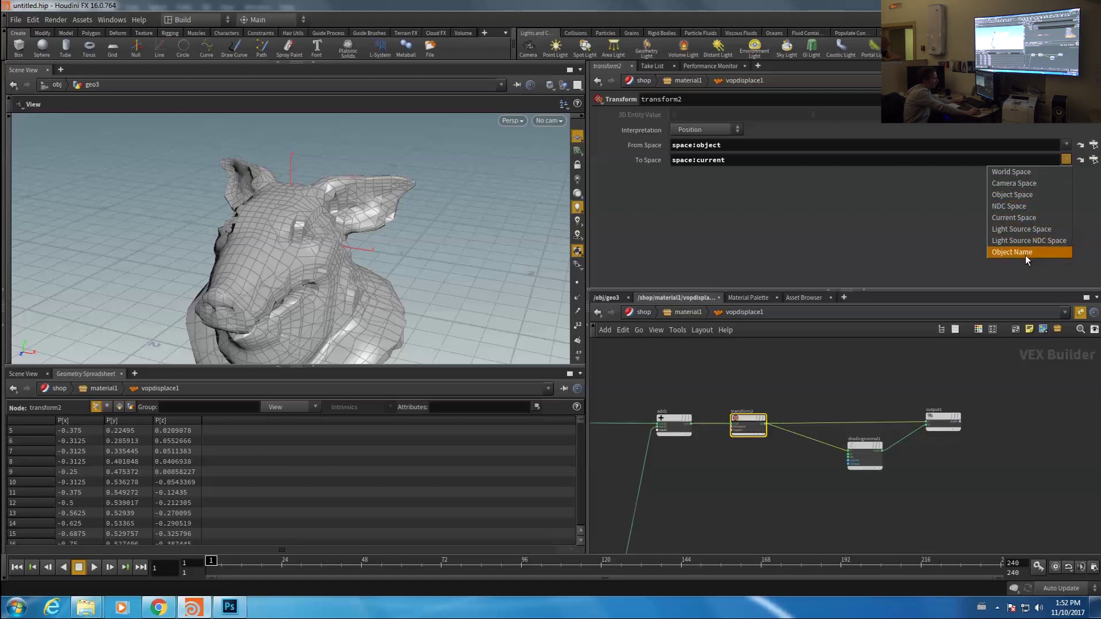
In Photoshop, hide Layer 11 and on a new layer draw blue axes with point P and a cross labelled null
{"action": "left_click", "coordinate": [849, 249]}
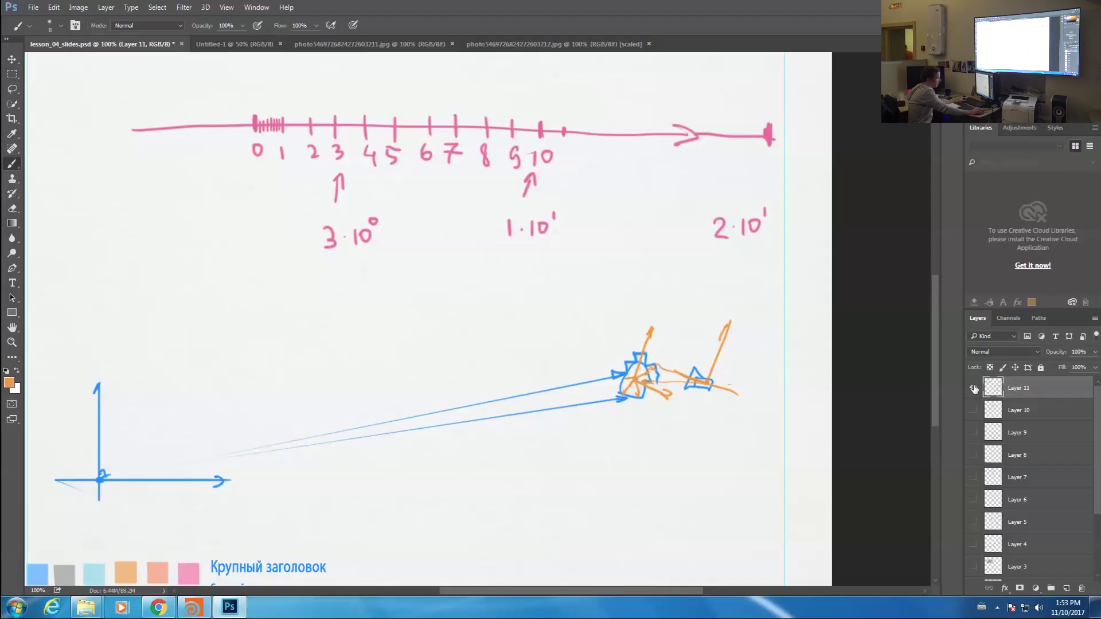
{"action": "left_click", "coordinate": [974, 389]}
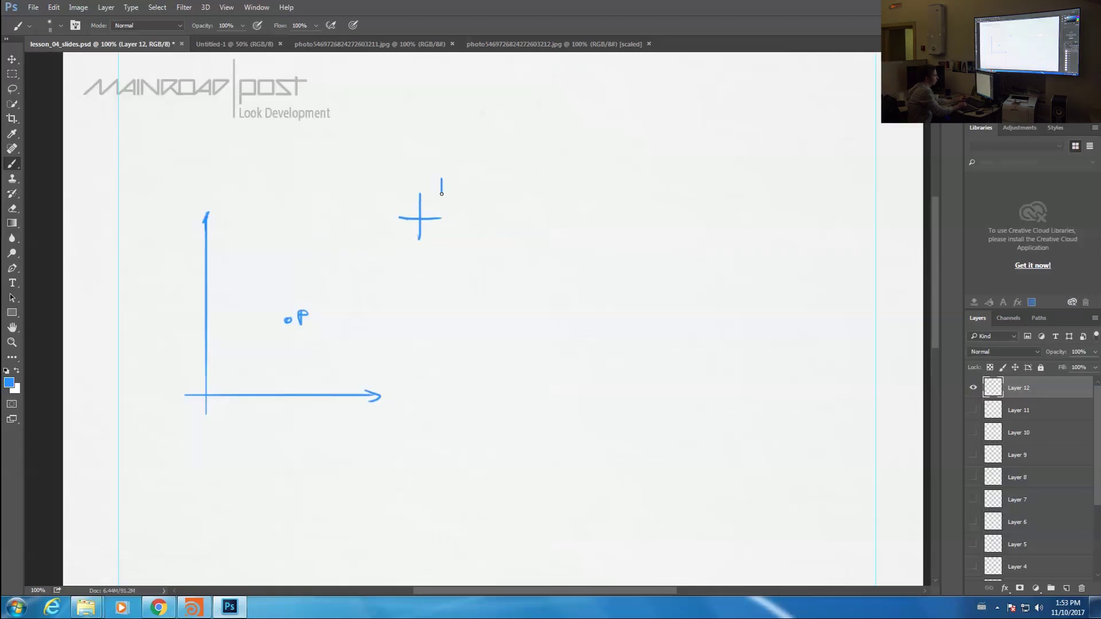
{"action": "left_click_drag", "start_coordinate": [465, 189], "coordinate": [512, 197]}
{"action": "left_click_drag", "start_coordinate": [424, 216], "coordinate": [425, 223]}
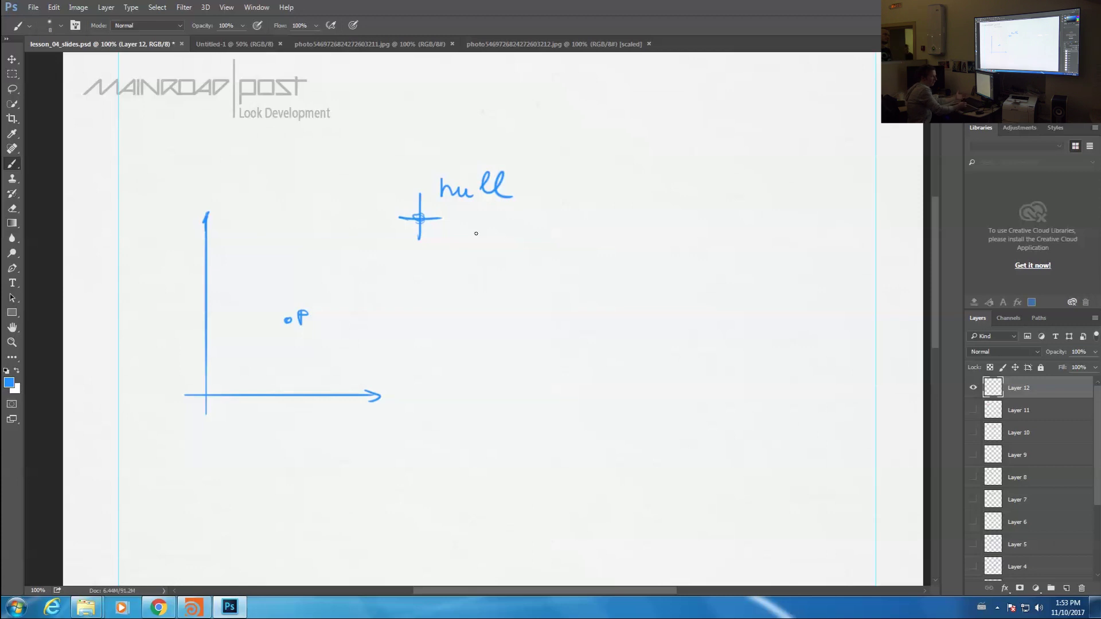
{"action": "left_click_drag", "start_coordinate": [422, 216], "coordinate": [433, 220]}
Draw the null's own axes as arrows labelled x and y, and mark point P again
{"action": "left_click_drag", "start_coordinate": [419, 186], "coordinate": [421, 131]}
{"action": "left_click_drag", "start_coordinate": [452, 220], "coordinate": [498, 220]}
{"action": "left_click_drag", "start_coordinate": [507, 216], "coordinate": [528, 225]}
{"action": "left_click_drag", "start_coordinate": [439, 120], "coordinate": [446, 127]}
{"action": "left_click_drag", "start_coordinate": [451, 120], "coordinate": [444, 133]}
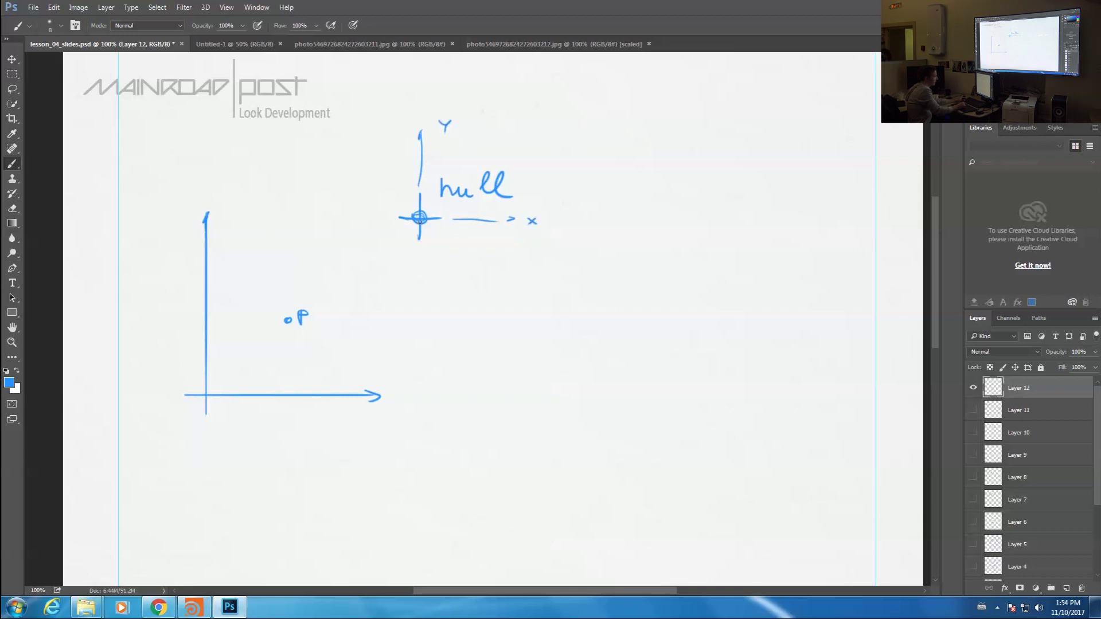
{"action": "left_click_drag", "start_coordinate": [294, 310], "coordinate": [298, 323]}
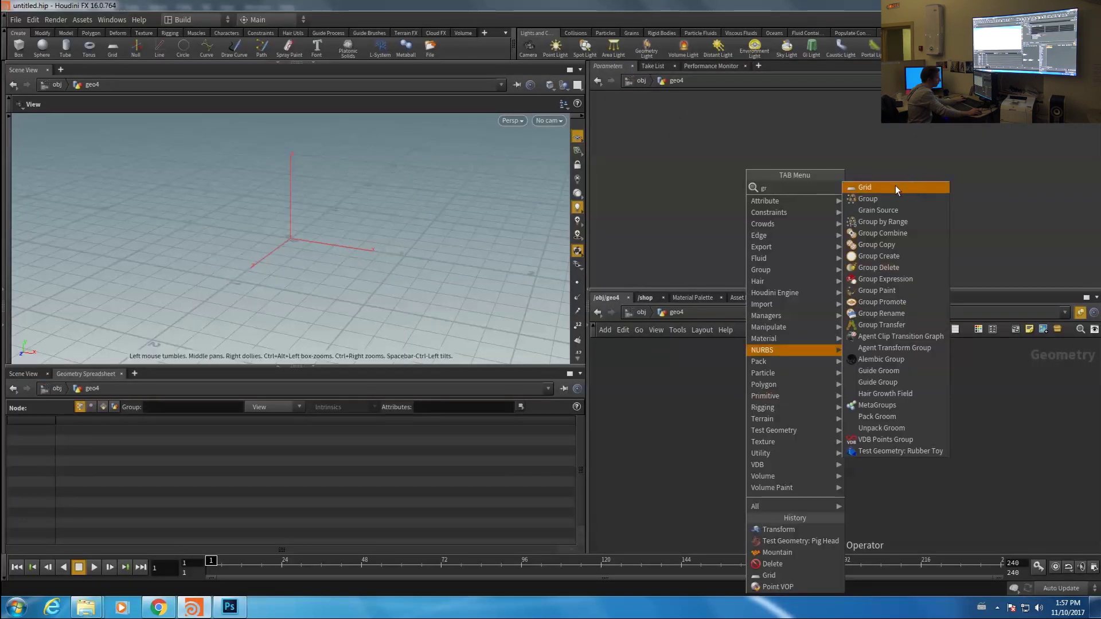
In Houdini, add a Grid inside geo4 and place a Null object above geo4 at object level
{"action": "left_click", "coordinate": [896, 185]}
{"action": "key", "text": "Tab"}
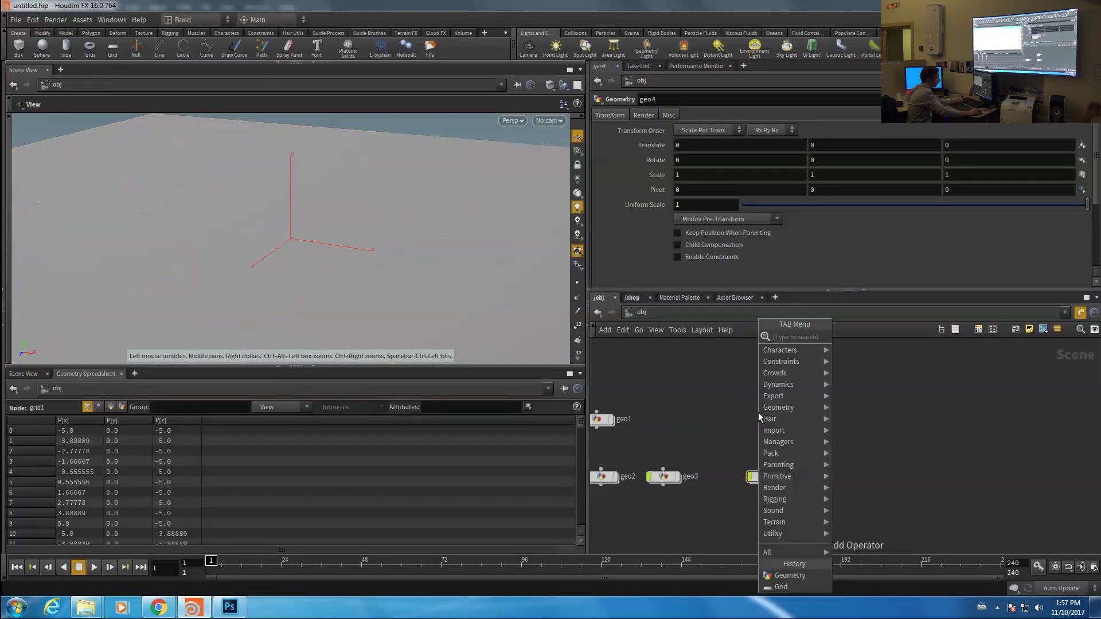
{"action": "type", "text": "n"}
{"action": "key", "text": "Return"}
{"action": "left_click", "coordinate": [758, 427]}
{"action": "scroll", "coordinate": [816, 460], "scroll_direction": "up", "scroll_amount": 2}
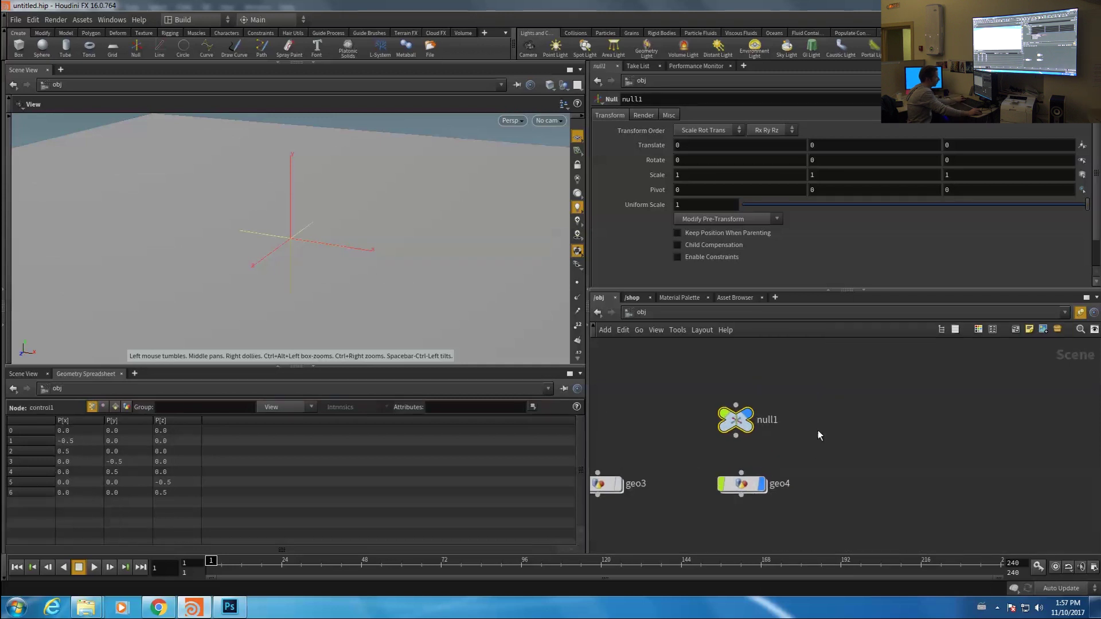
View the Render parameters of the null1 object
{"action": "scroll", "coordinate": [817, 430], "scroll_direction": "down", "scroll_amount": 1}
{"action": "left_click_drag", "start_coordinate": [724, 390], "coordinate": [789, 441]}
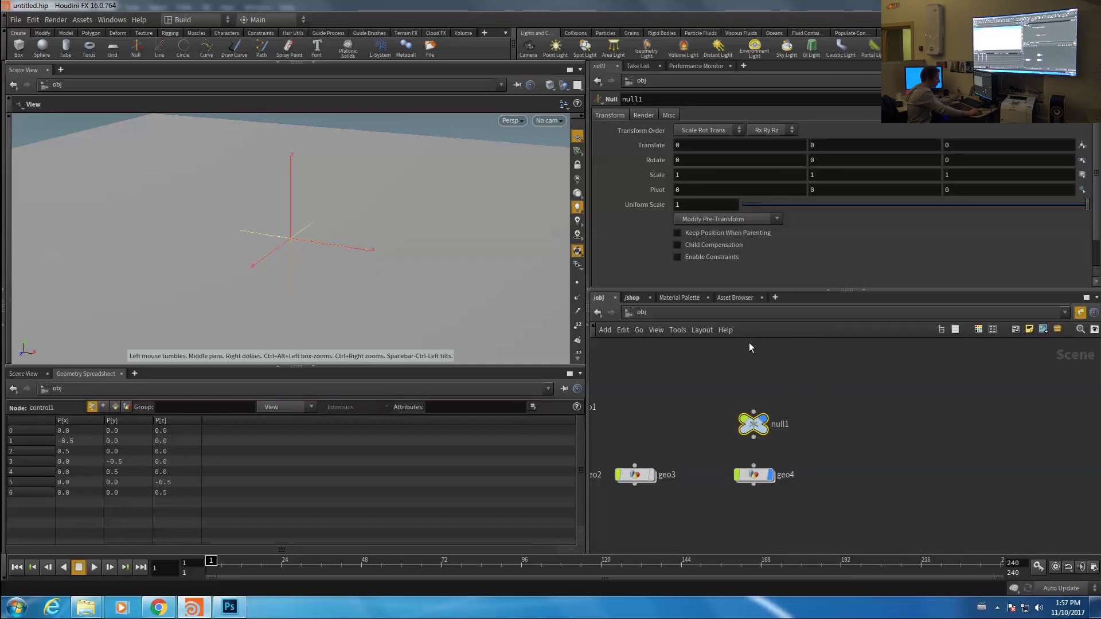
{"action": "left_click", "coordinate": [640, 114]}
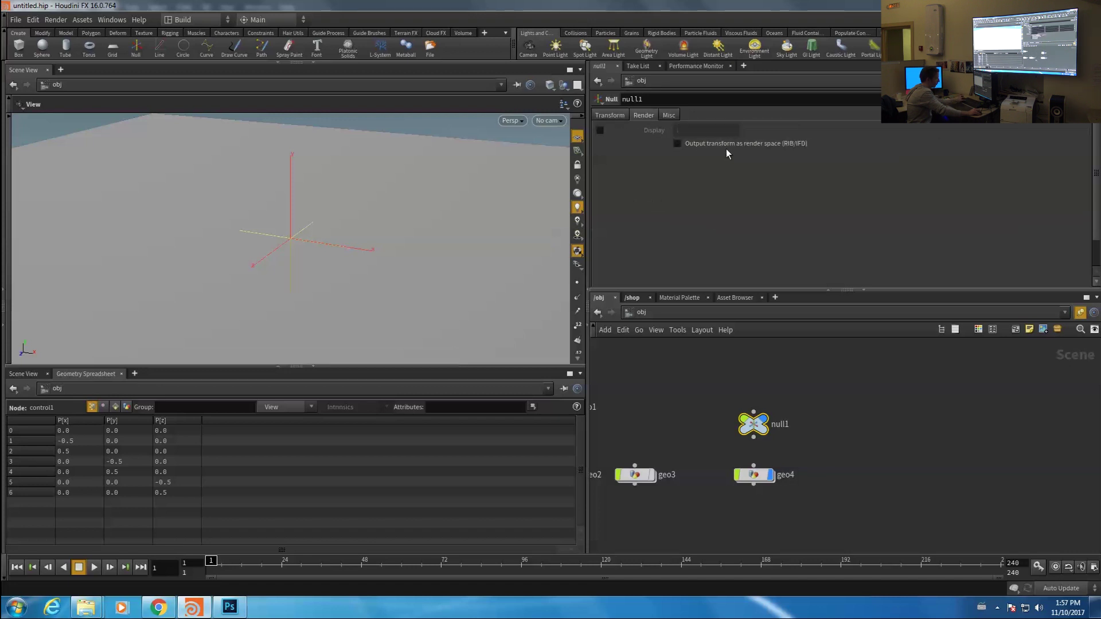
In the material1 shader network, cut the displacement and properties wires into suboutput and connect vopsurface1's surface shader output to it
{"action": "left_click", "coordinate": [754, 475]}
{"action": "scroll", "coordinate": [710, 483], "scroll_direction": "down", "scroll_amount": 2}
{"action": "middle_click_drag", "start_coordinate": [722, 514], "coordinate": [724, 497]}
{"action": "key", "text": "y"}
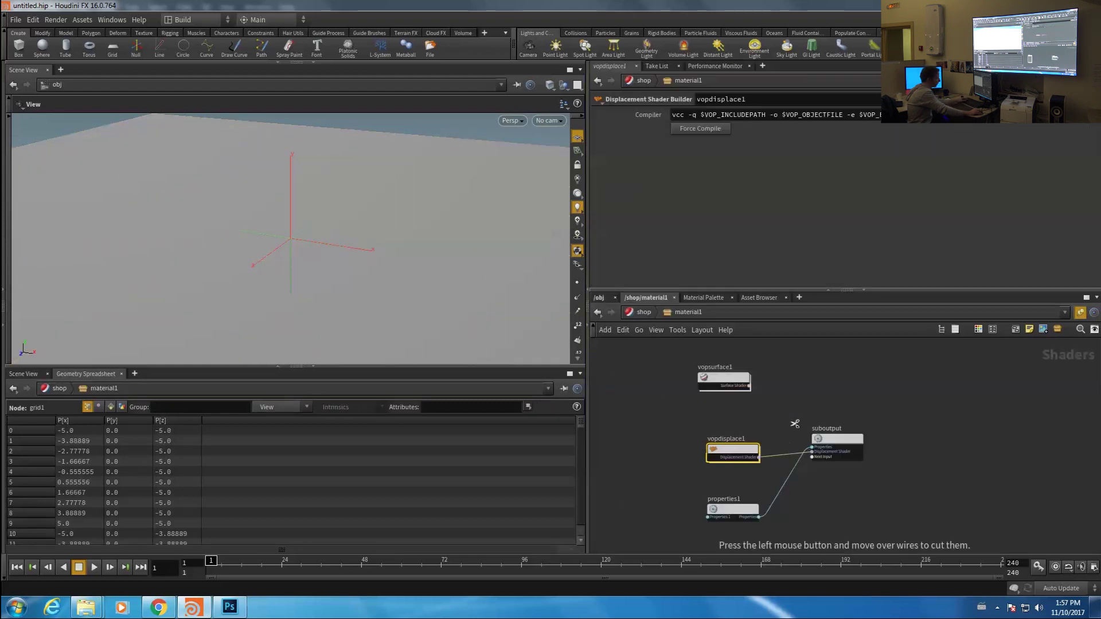
{"action": "left_click_drag", "start_coordinate": [795, 422], "coordinate": [796, 494]}
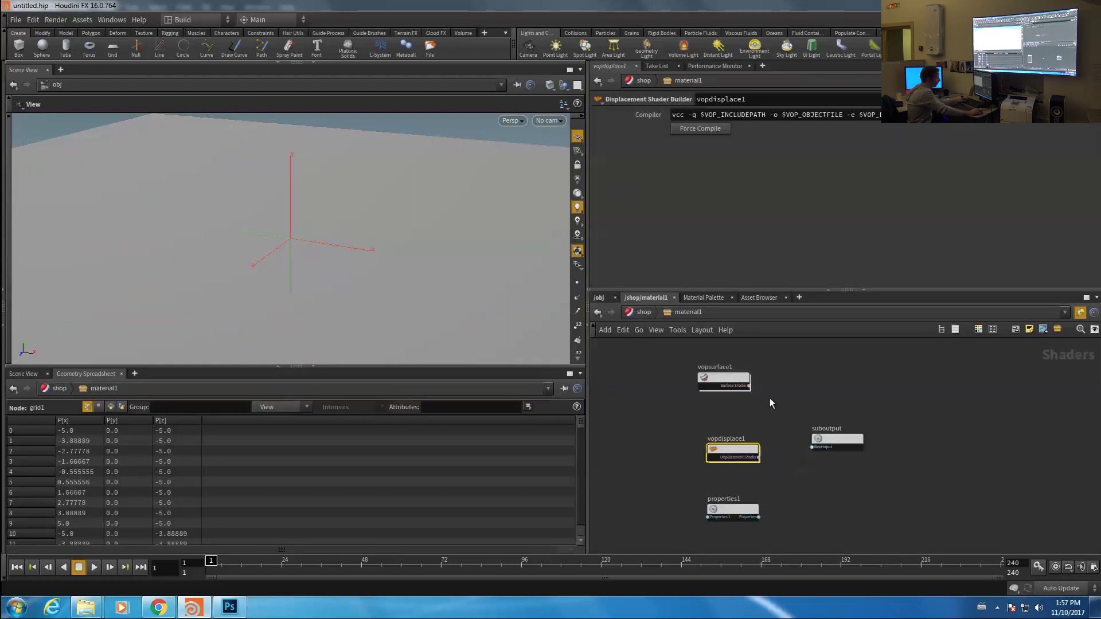
{"action": "left_click_drag", "start_coordinate": [749, 386], "coordinate": [812, 446]}
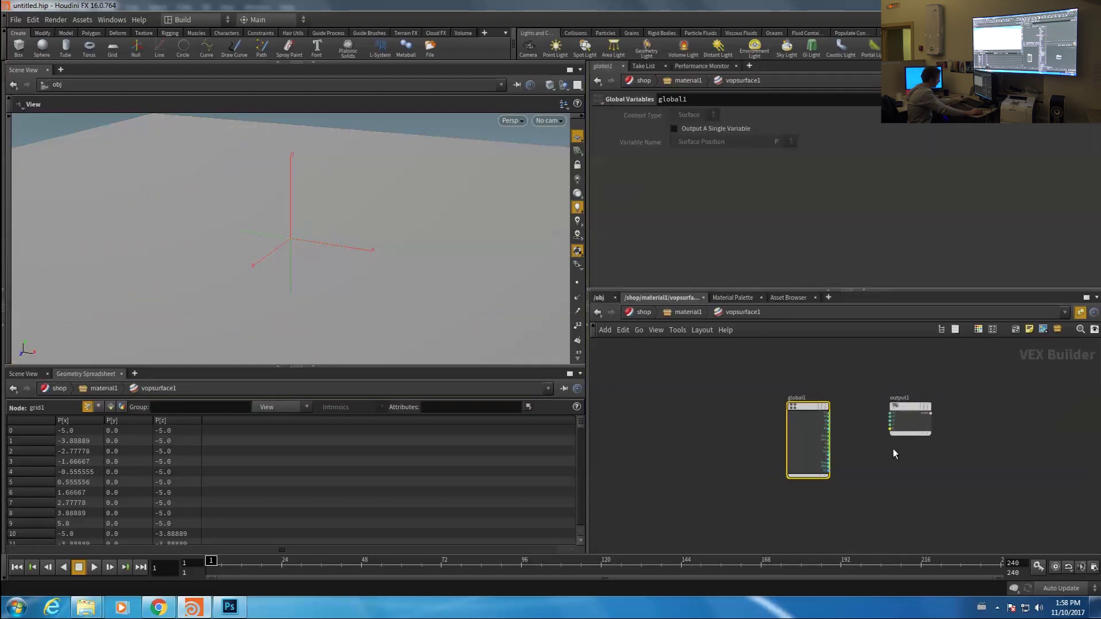
Inside vopsurface1, move output1 farther from global1 and add a Texture node between them
{"action": "middle_click_drag", "start_coordinate": [895, 452], "coordinate": [749, 478]}
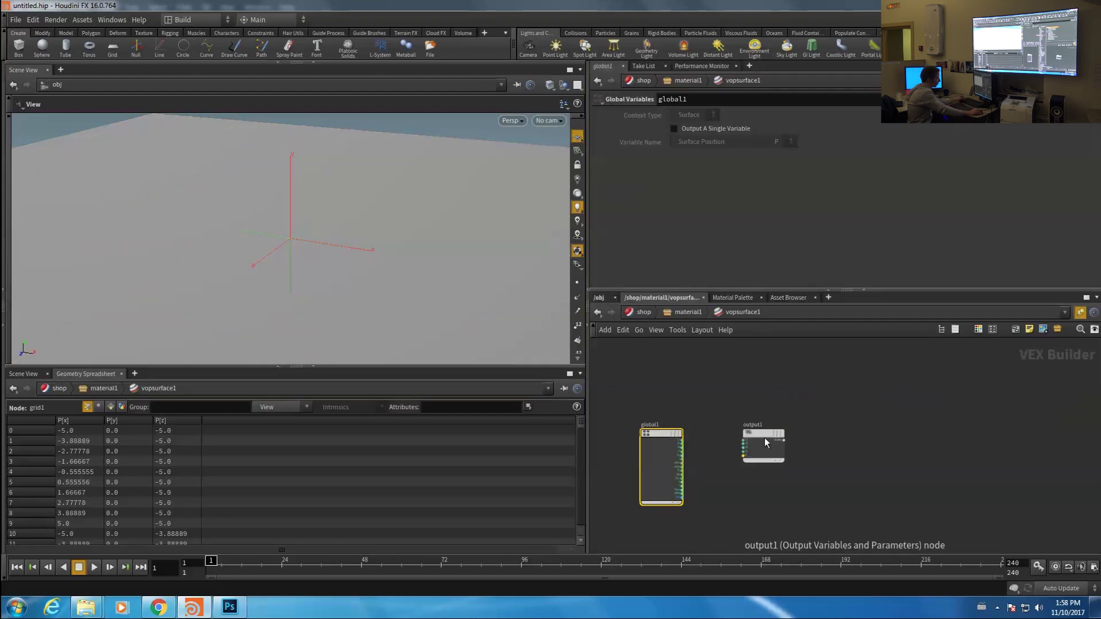
{"action": "left_click_drag", "start_coordinate": [760, 442], "coordinate": [946, 452]}
{"action": "key", "text": "Tab"}
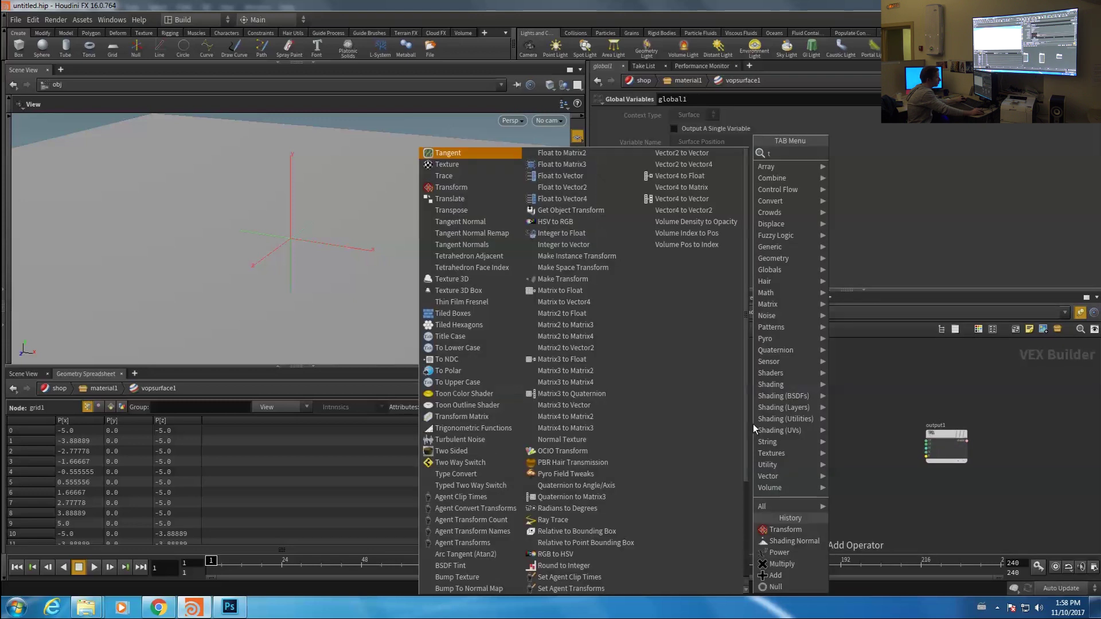
{"action": "left_click", "coordinate": [858, 161]}
{"action": "left_click", "coordinate": [853, 459]}
{"action": "scroll", "coordinate": [745, 420], "scroll_direction": "up", "scroll_amount": 3}
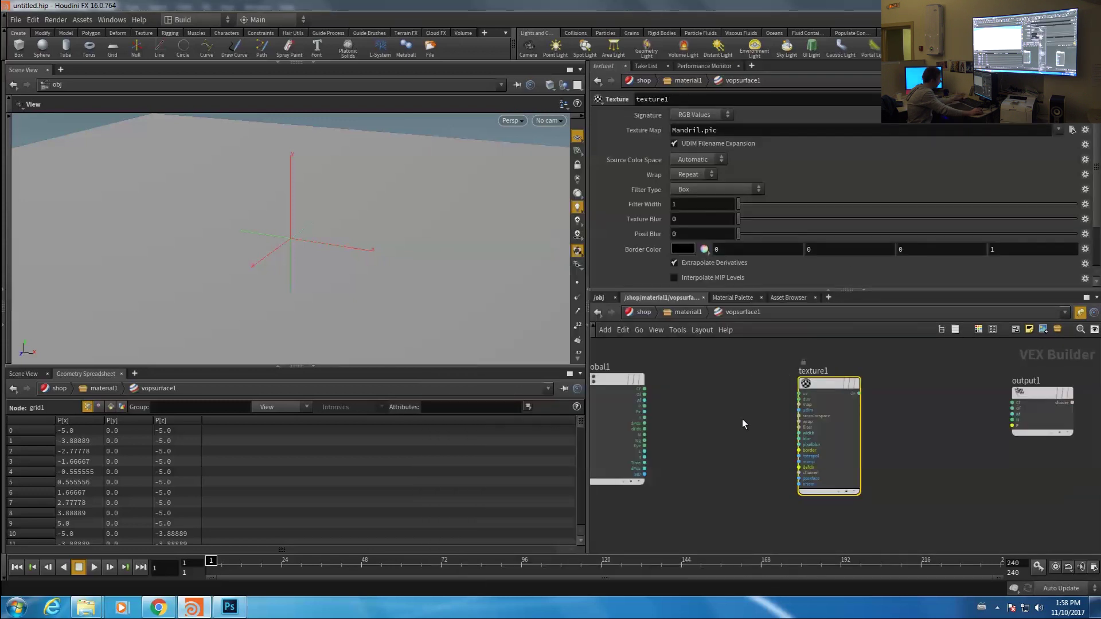
Add a Transform node between global1 and texture1 and connect global P to its from input
{"action": "key", "text": "Tab"}
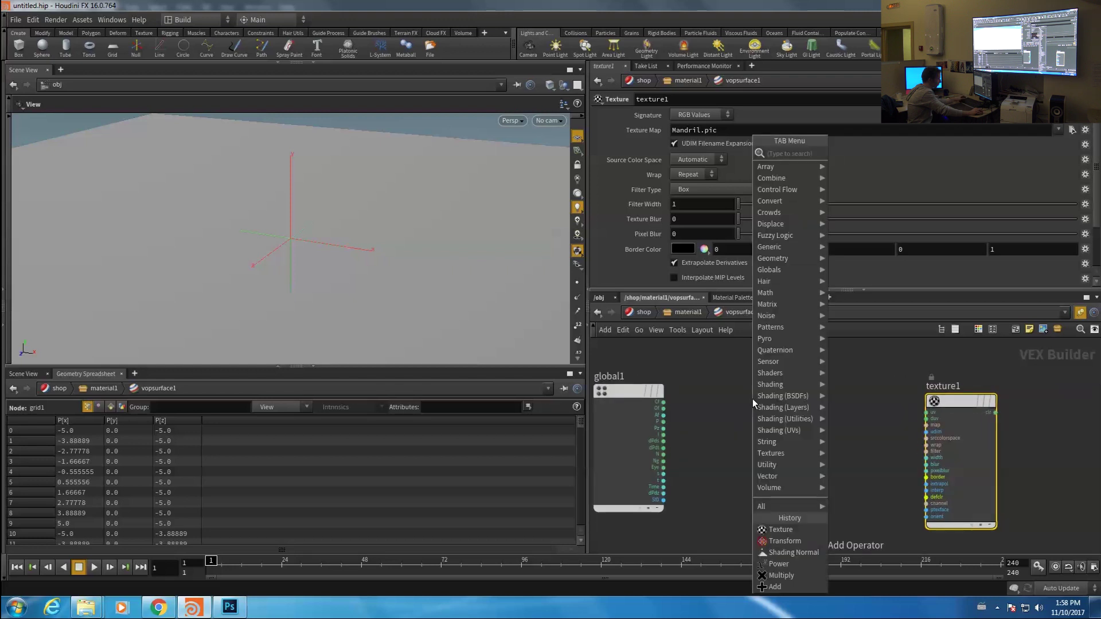
{"action": "type", "text": "tr"}
{"action": "left_click", "coordinate": [820, 166]}
{"action": "left_click", "coordinate": [783, 393]}
{"action": "left_click", "coordinate": [663, 421]}
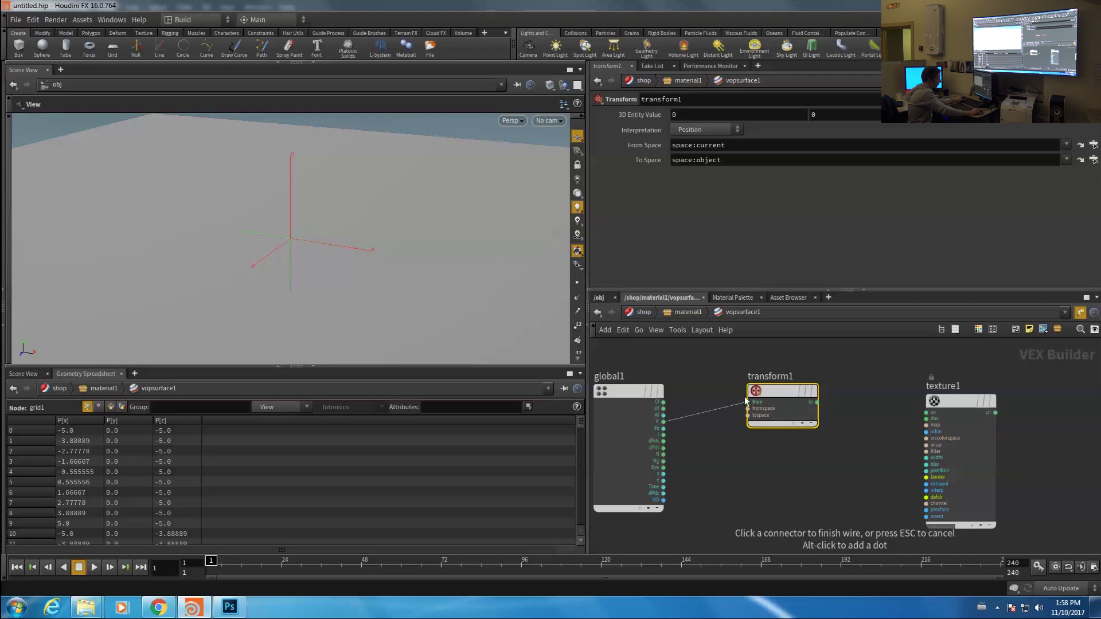
{"action": "left_click", "coordinate": [757, 385]}
{"action": "left_click_drag", "start_coordinate": [754, 384], "coordinate": [749, 375]}
Add a Swizzle Vector node between transform1 and texture1
{"action": "middle_click_drag", "start_coordinate": [830, 471], "coordinate": [753, 480]}
{"action": "key", "text": "Tab"}
{"action": "type", "text": "sw"}
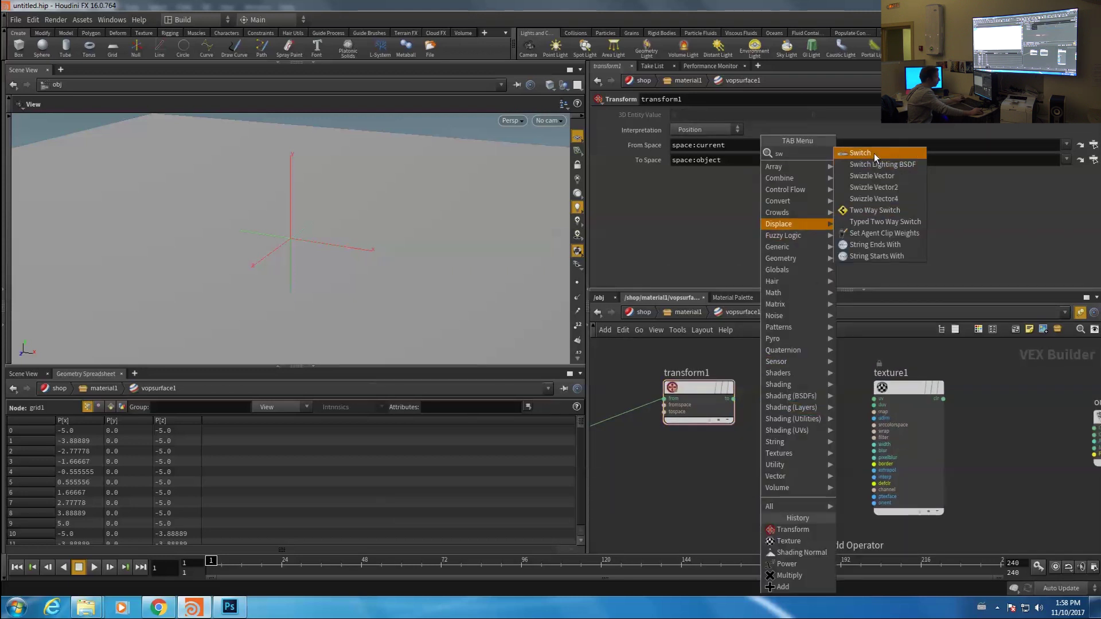
{"action": "left_click", "coordinate": [872, 175]}
{"action": "left_click", "coordinate": [803, 396]}
{"action": "left_click_drag", "start_coordinate": [246, 223], "coordinate": [317, 221]}
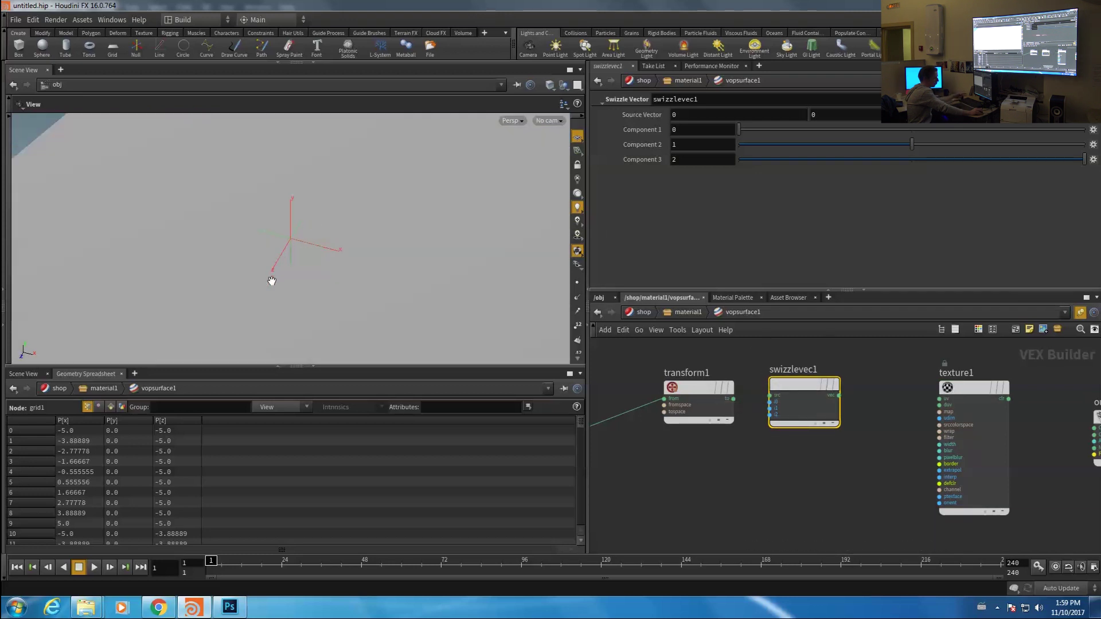
{"action": "left_click_drag", "start_coordinate": [799, 384], "coordinate": [817, 387]}
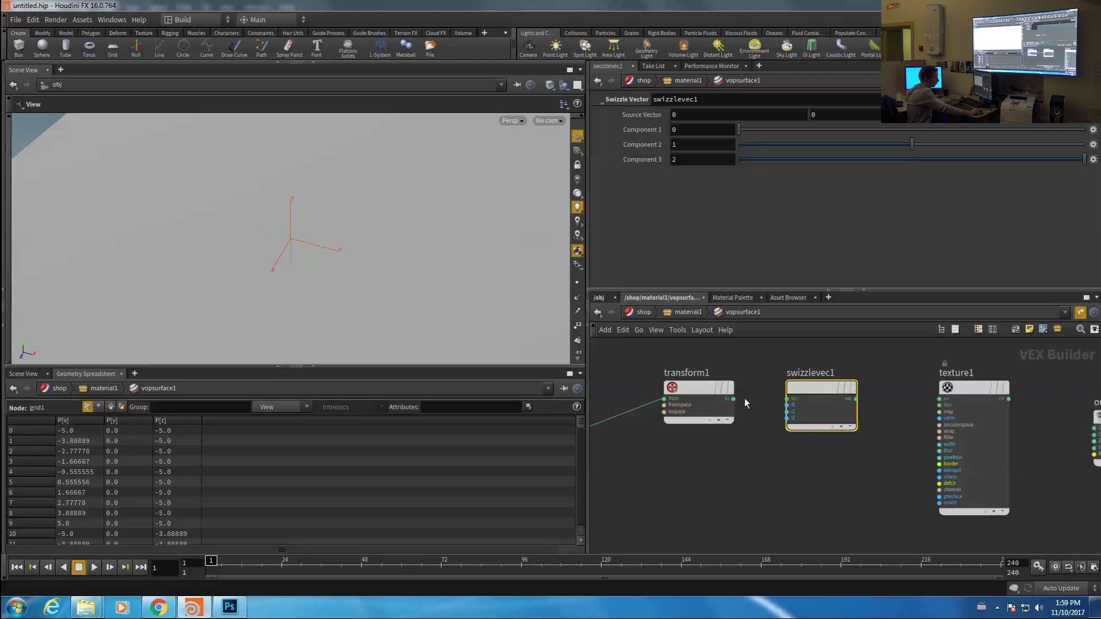
Connect transform1's output to the Swizzle Vector's src input and set its Component 2 to 2
{"action": "scroll", "coordinate": [746, 403], "scroll_direction": "up", "scroll_amount": 2}
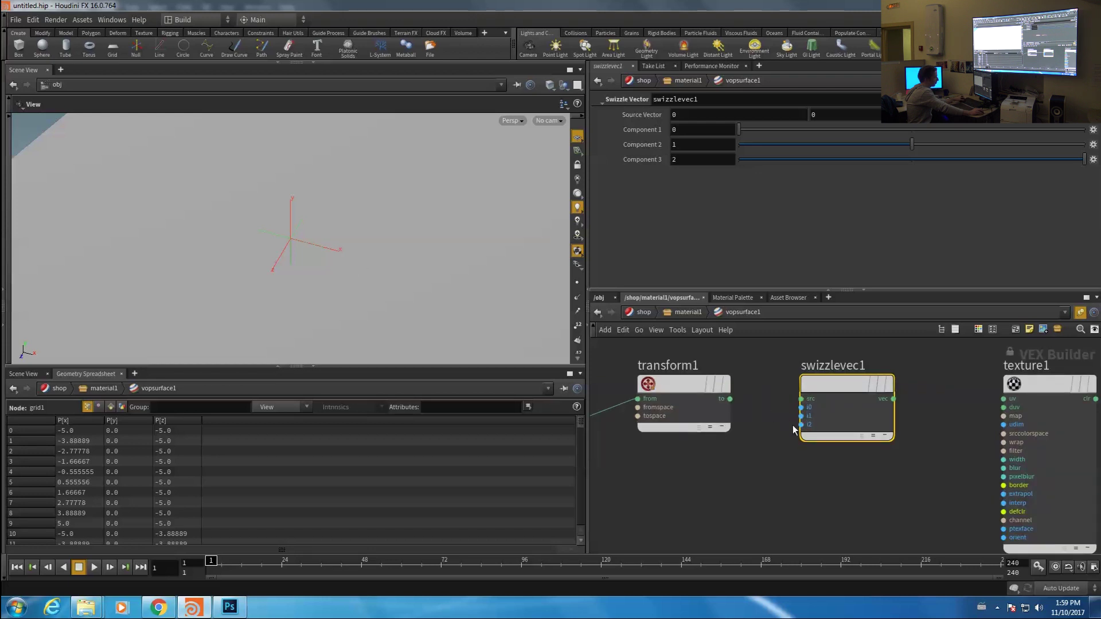
{"action": "left_click_drag", "start_coordinate": [730, 398], "coordinate": [801, 398]}
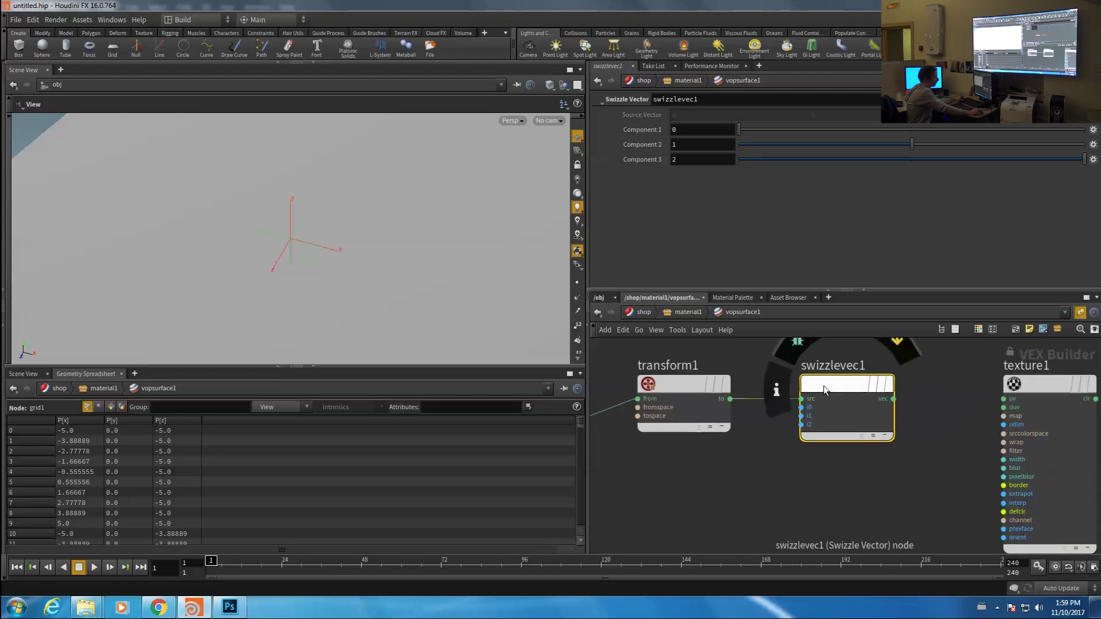
{"action": "left_click", "coordinate": [1010, 143]}
{"action": "left_click_drag", "start_coordinate": [690, 147], "coordinate": [660, 146]}
{"action": "middle_click_drag", "start_coordinate": [755, 492], "coordinate": [635, 484]}
{"action": "scroll", "coordinate": [634, 484], "scroll_direction": "down", "scroll_amount": 3}
{"action": "right_click_drag", "start_coordinate": [634, 484], "coordinate": [573, 485]}
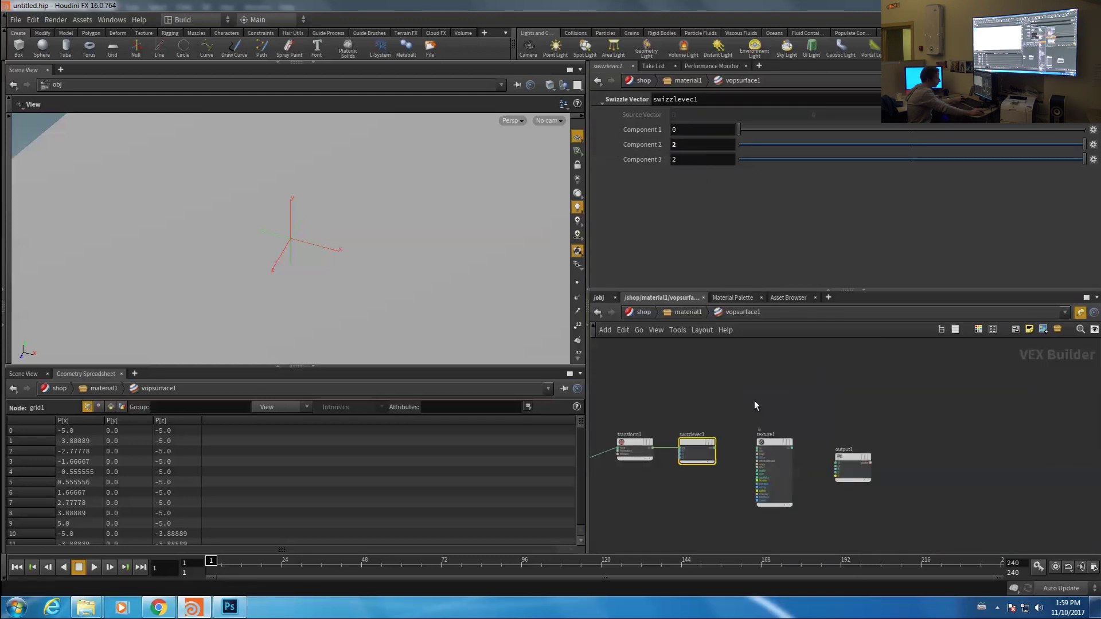
Shift texture1 and output1 away from swizzlevec1 and add a Set Vector Component node in the gap
{"action": "left_click_drag", "start_coordinate": [754, 400], "coordinate": [868, 542]}
{"action": "left_click_drag", "start_coordinate": [779, 447], "coordinate": [834, 451]}
{"action": "left_click", "coordinate": [751, 444]}
{"action": "scroll", "coordinate": [750, 443], "scroll_direction": "up", "scroll_amount": 2}
{"action": "key", "text": "Tab"}
{"action": "type", "text": "setv"}
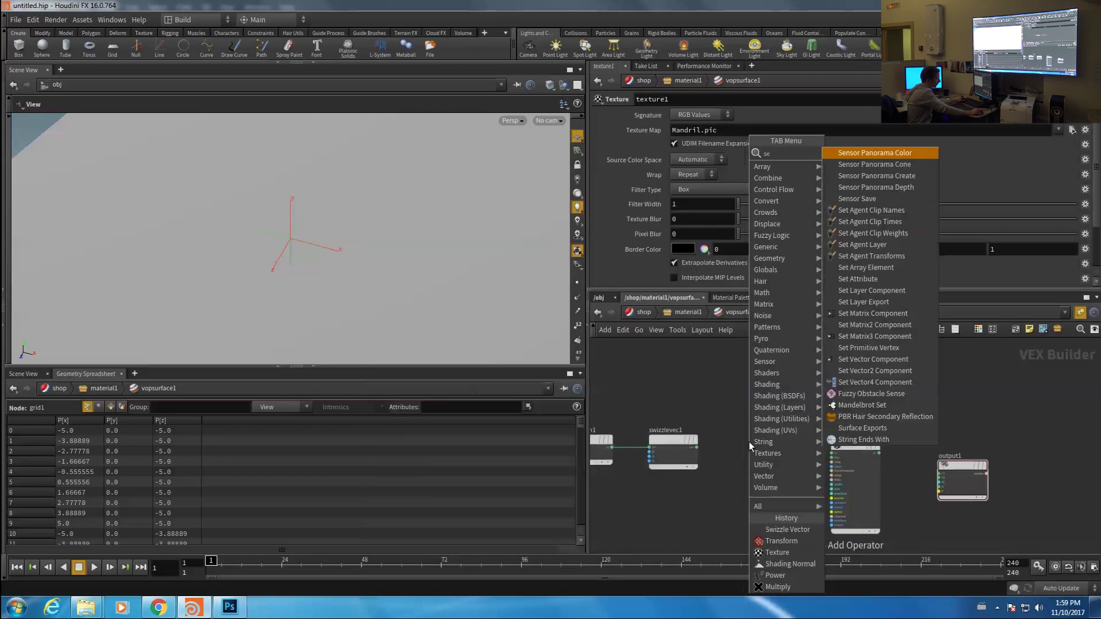
{"action": "key", "text": "Return"}
{"action": "left_click", "coordinate": [757, 445]}
Connect swizzlevec1's vec output to the Set Vector Component node and set its Vector Component to Component 3
{"action": "right_click", "coordinate": [699, 450]}
{"action": "key", "text": "Escape"}
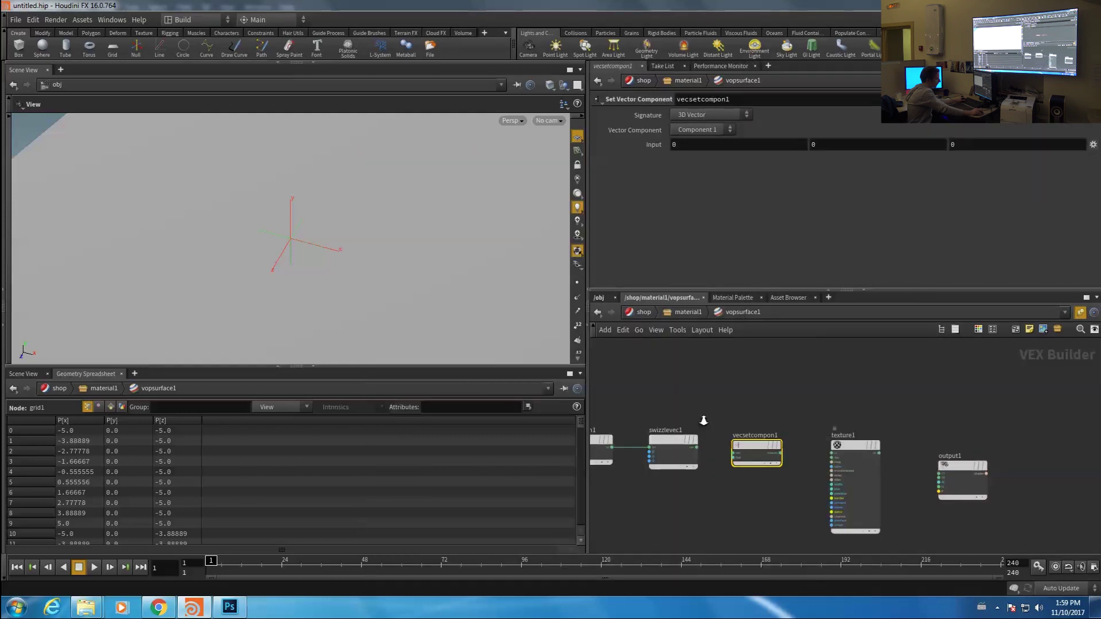
{"action": "scroll", "coordinate": [698, 443], "scroll_direction": "up", "scroll_amount": 2}
{"action": "left_click", "coordinate": [711, 129]}
{"action": "left_click", "coordinate": [696, 163]}
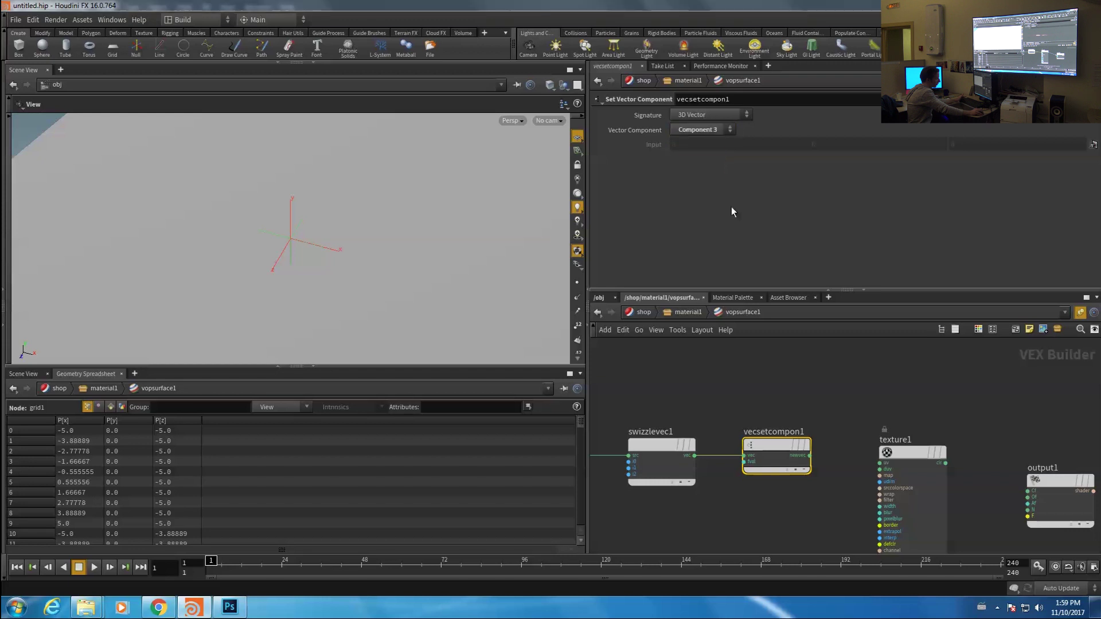
Connect vecsetcompon1 to texture1's uv input and texture1's clr output to output1's Cf input
{"action": "left_click_drag", "start_coordinate": [809, 455], "coordinate": [878, 440]}
{"action": "middle_click_drag", "start_coordinate": [876, 438], "coordinate": [777, 373]}
{"action": "left_click", "coordinate": [845, 398]}
{"action": "left_click", "coordinate": [917, 424]}
{"action": "scroll", "coordinate": [919, 378], "scroll_direction": "down", "scroll_amount": 2}
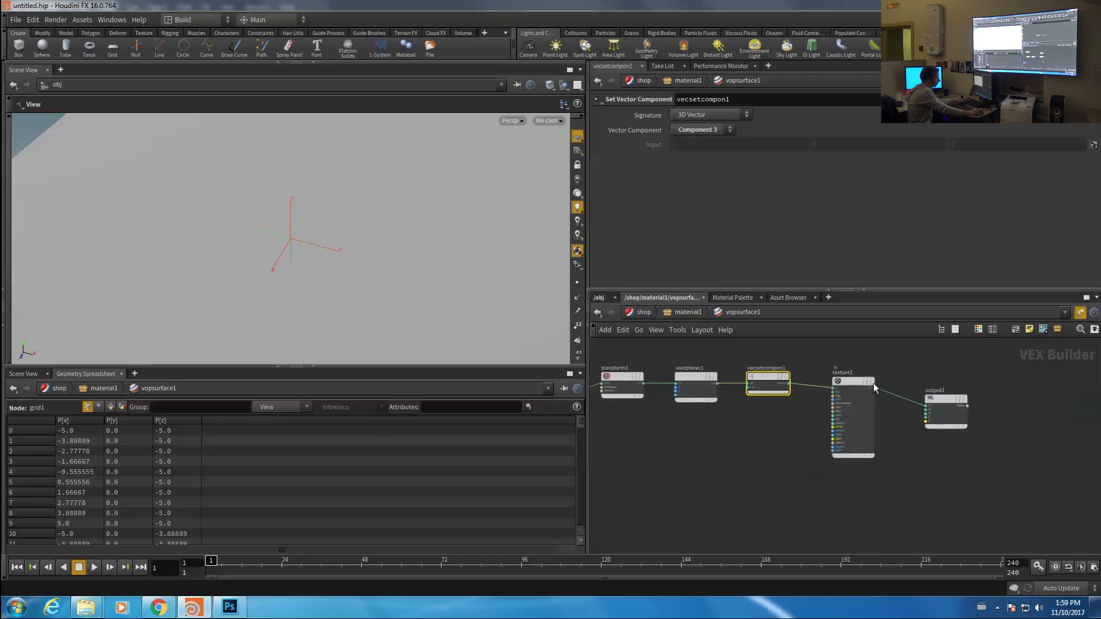
Return to object level, look through cam1, and render geo4 with mantra1 in the Render View
{"action": "key", "text": "u"}
{"action": "key", "text": "u"}
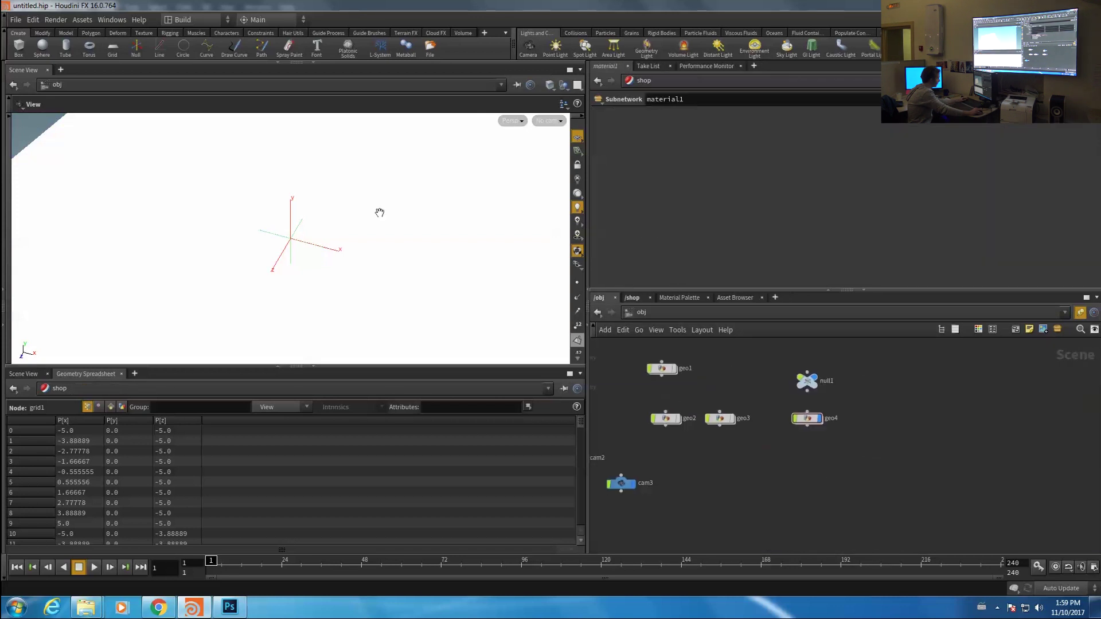
{"action": "left_click", "coordinate": [549, 121]}
{"action": "left_click", "coordinate": [554, 155]}
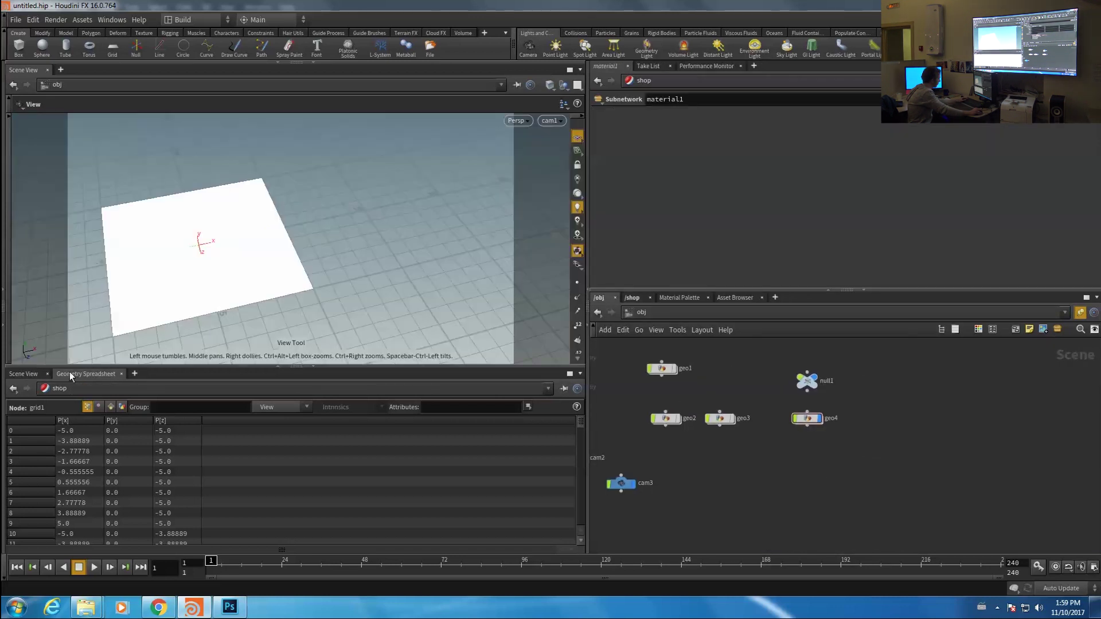
{"action": "left_click", "coordinate": [25, 373]}
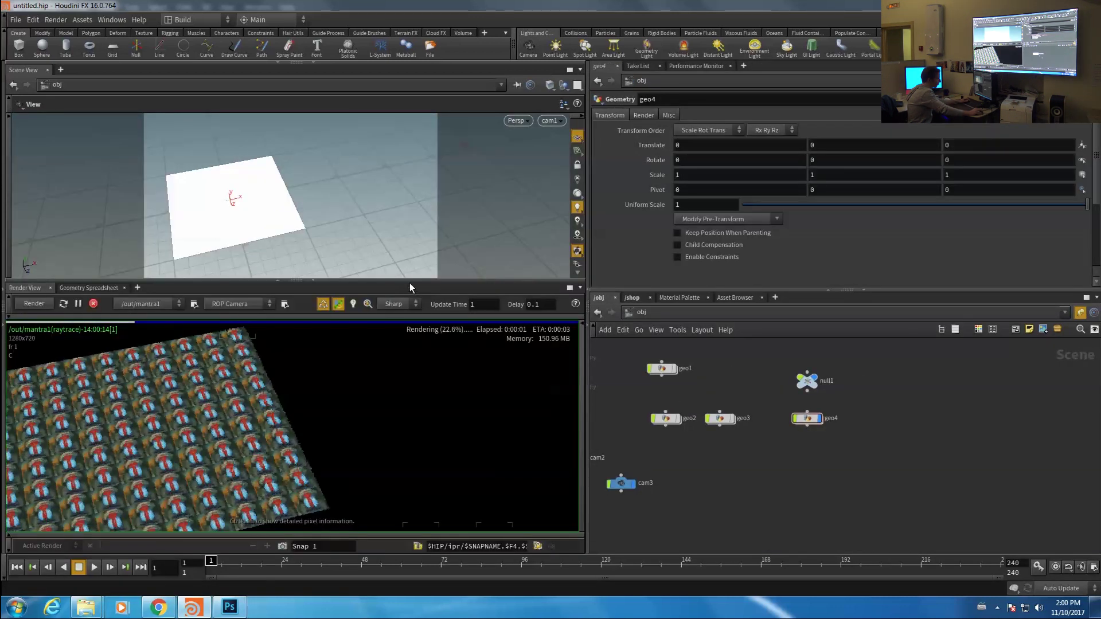
Go back into vopsurface1 inside material1 and set texture1's Wrap to Decal
{"action": "key", "text": "i"}
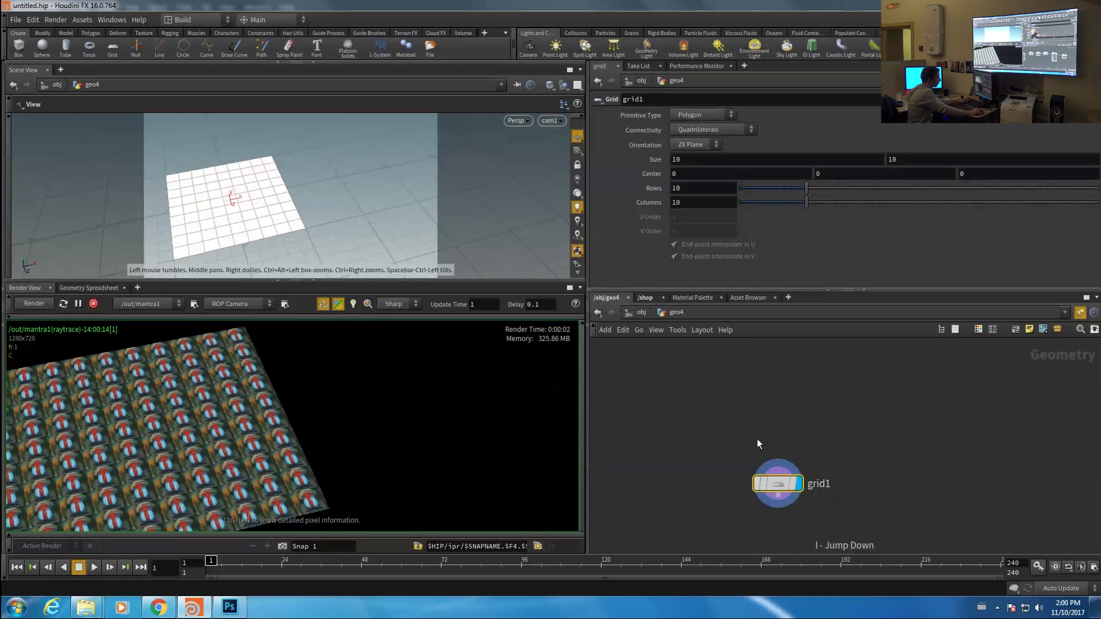
{"action": "key", "text": "u"}
{"action": "left_click", "coordinate": [638, 297]}
{"action": "left_click_drag", "start_coordinate": [769, 383], "coordinate": [709, 458]}
{"action": "key", "text": "i"}
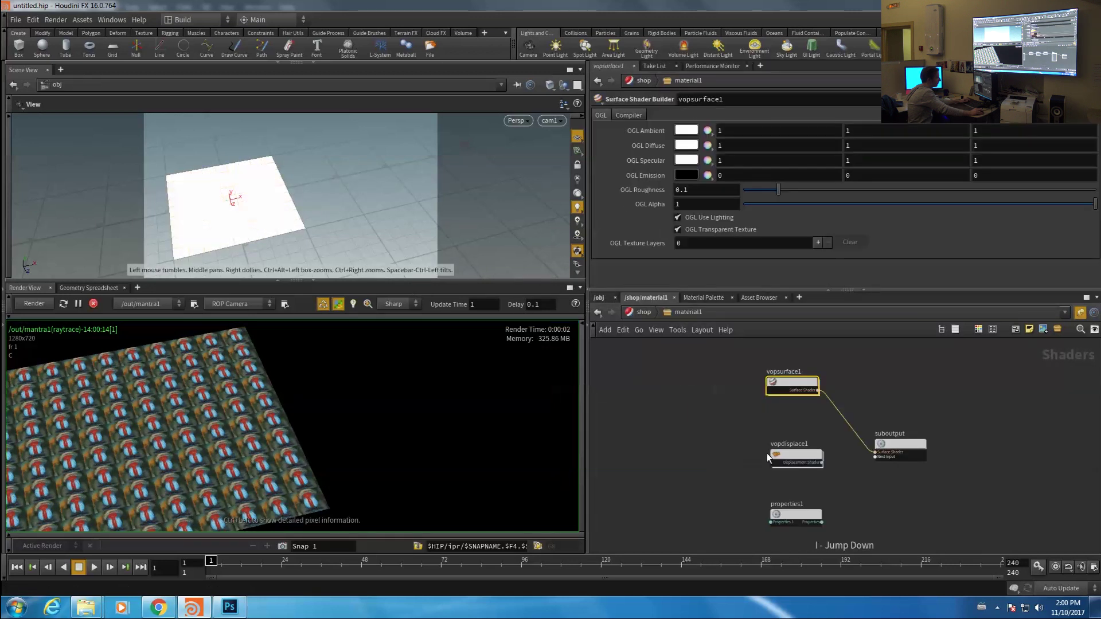
{"action": "key", "text": "i"}
{"action": "left_click", "coordinate": [697, 174]}
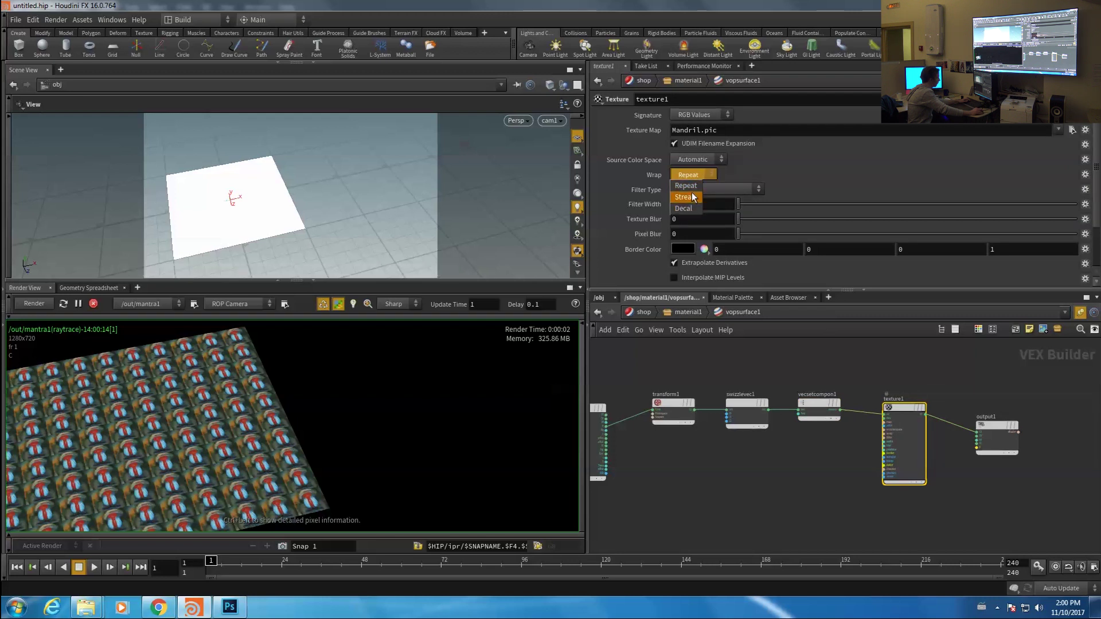
{"action": "left_click", "coordinate": [685, 207]}
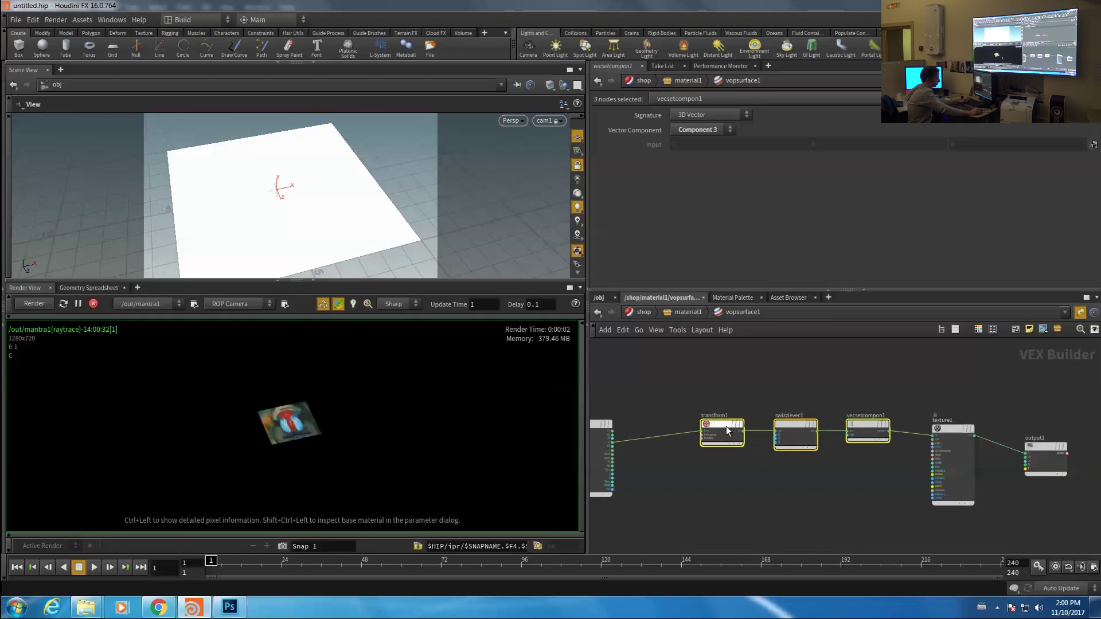
Space out the shader nodes and duplicate transform1 just below it, fed by the same global P
{"action": "left_click_drag", "start_coordinate": [726, 426], "coordinate": [691, 423]}
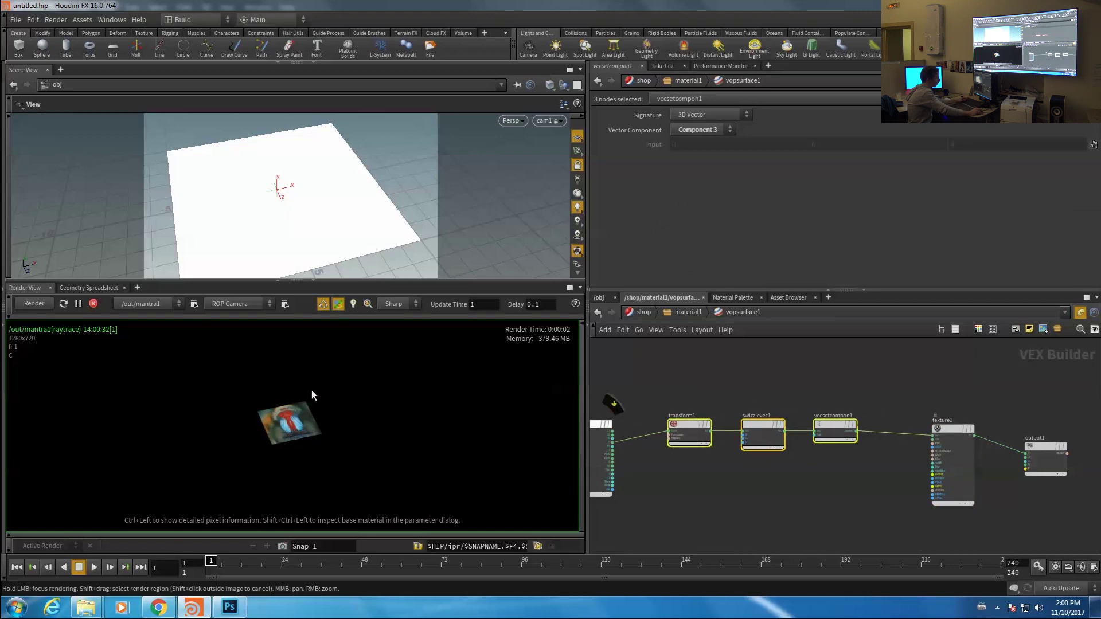
{"action": "middle_click_drag", "start_coordinate": [814, 504], "coordinate": [872, 474]}
{"action": "left_click", "coordinate": [710, 487]}
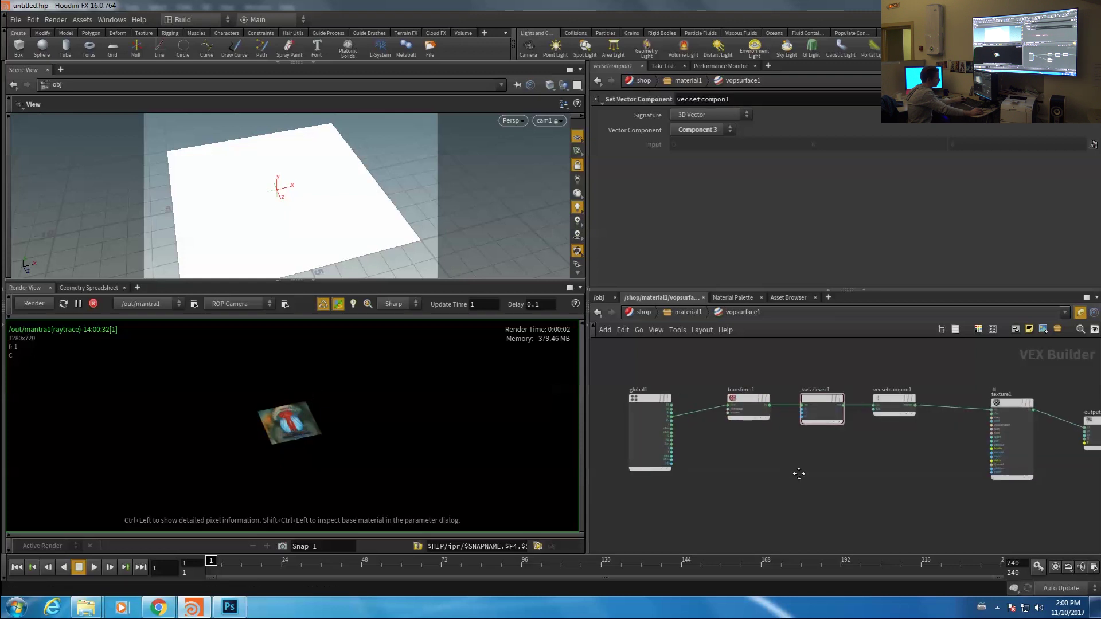
{"action": "middle_click_drag", "start_coordinate": [799, 473], "coordinate": [912, 488]}
{"action": "left_click_drag", "start_coordinate": [761, 425], "coordinate": [673, 411]}
{"action": "left_click_drag", "start_coordinate": [862, 421], "coordinate": [857, 459], "text": "alt"}
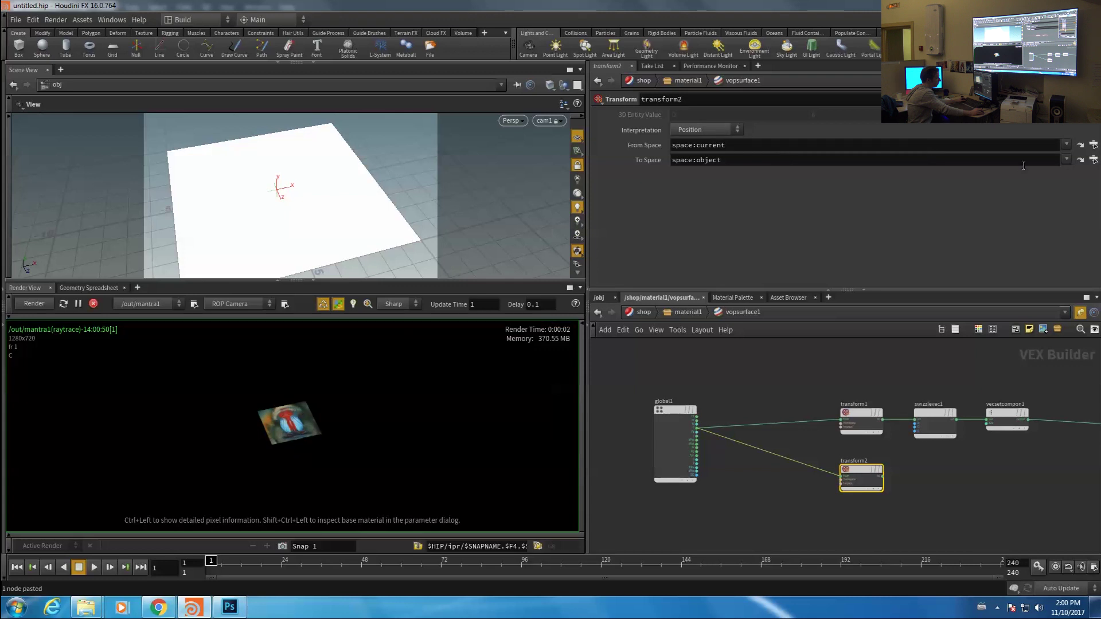
Set the duplicated Transform node's To Space to /obj/null1
{"action": "left_click", "coordinate": [1070, 160]}
{"action": "left_click", "coordinate": [1034, 251]}
{"action": "left_click", "coordinate": [1094, 160]}
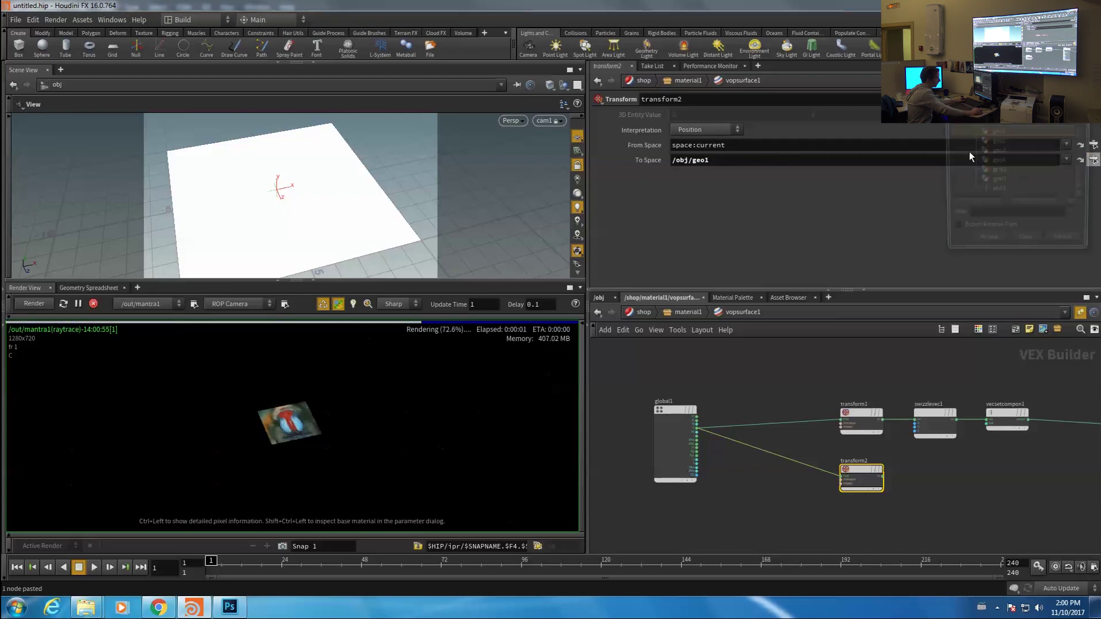
{"action": "left_click", "coordinate": [1004, 184]}
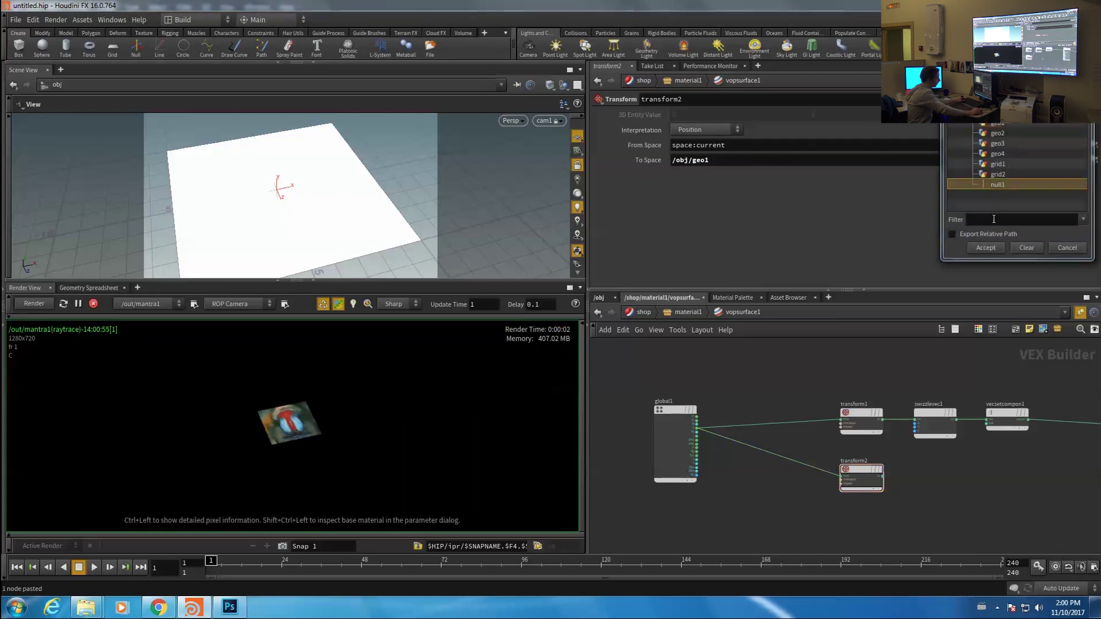
{"action": "left_click", "coordinate": [987, 248]}
Connect transform2's output to swizzlevec1's src input in place of transform1
{"action": "scroll", "coordinate": [694, 390], "scroll_direction": "up", "scroll_amount": 2}
{"action": "left_click", "coordinate": [678, 448]}
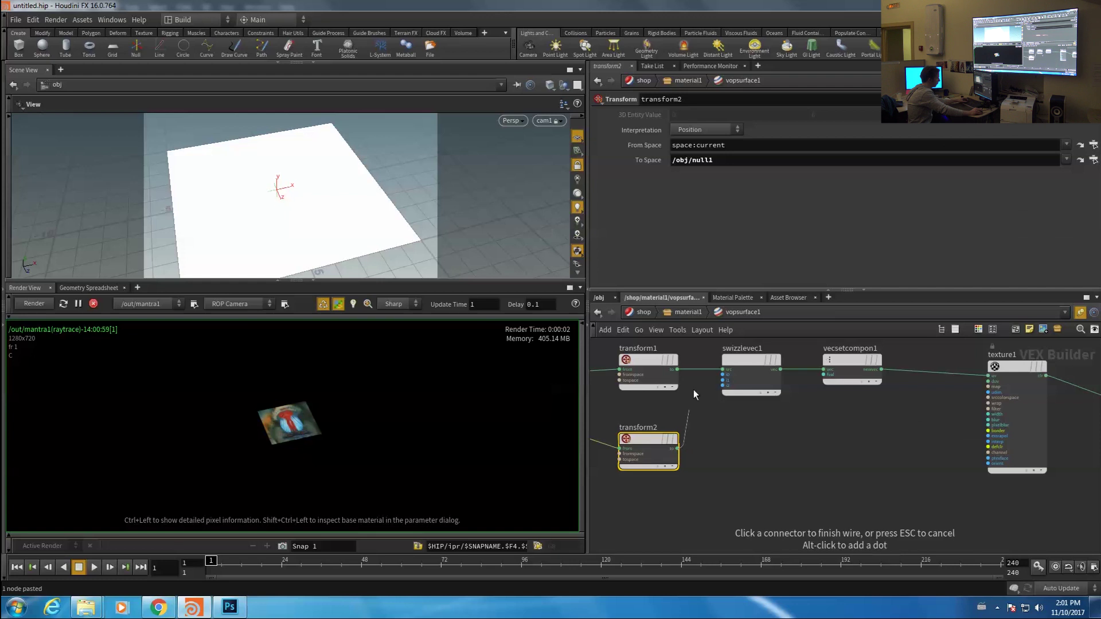
{"action": "left_click", "coordinate": [717, 367]}
{"action": "scroll", "coordinate": [793, 466], "scroll_direction": "down", "scroll_amount": 3}
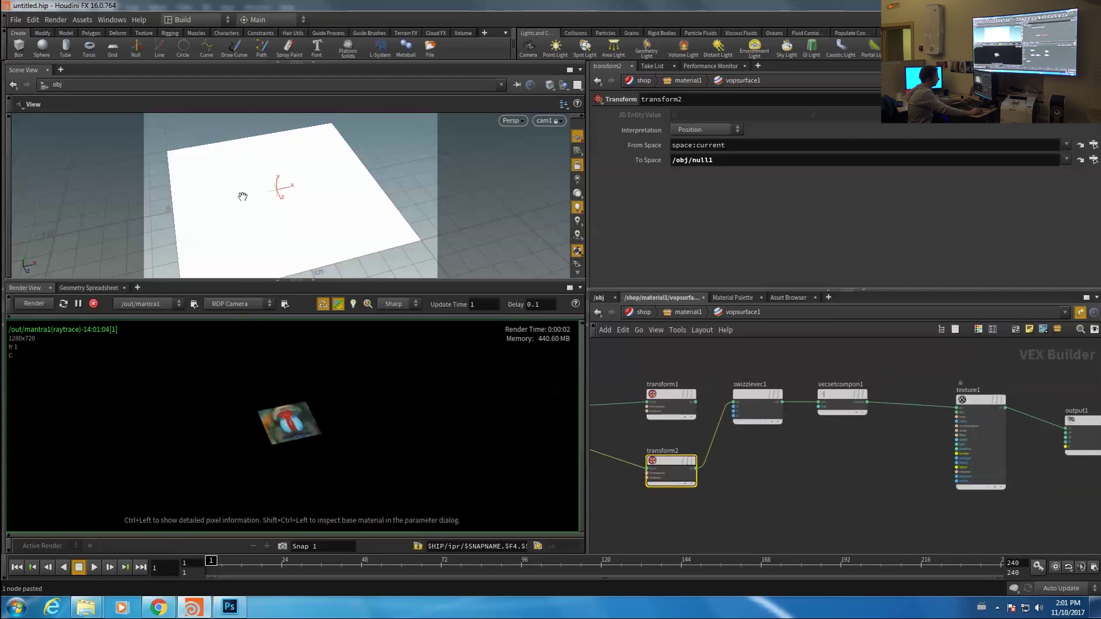
{"action": "key", "text": "u"}
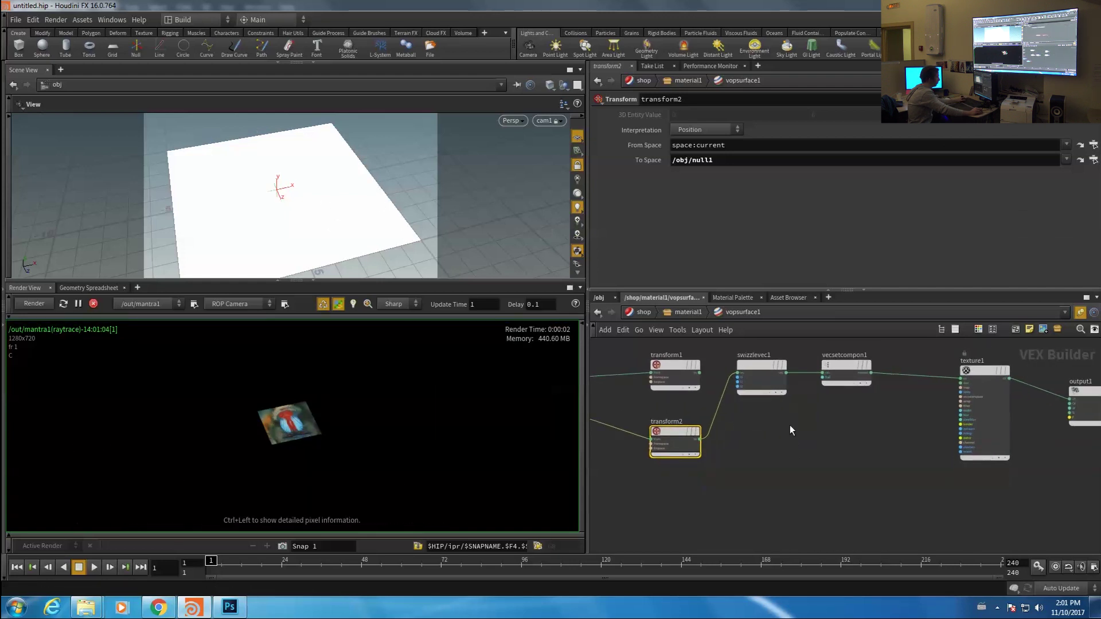
At the object level, move null1 to about X 0.57, Z -0.1 and rotate it about -10 degrees around Y
{"action": "key", "text": "u"}
{"action": "left_click", "coordinate": [600, 297]}
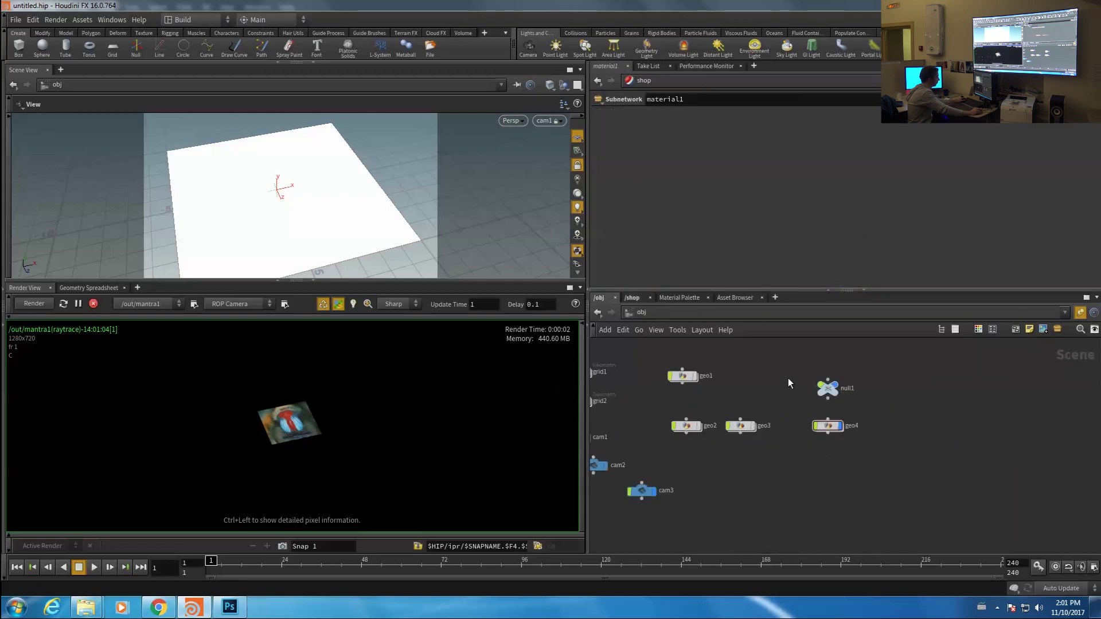
{"action": "key", "text": "Return"}
{"action": "left_click_drag", "start_coordinate": [298, 184], "coordinate": [271, 248]}
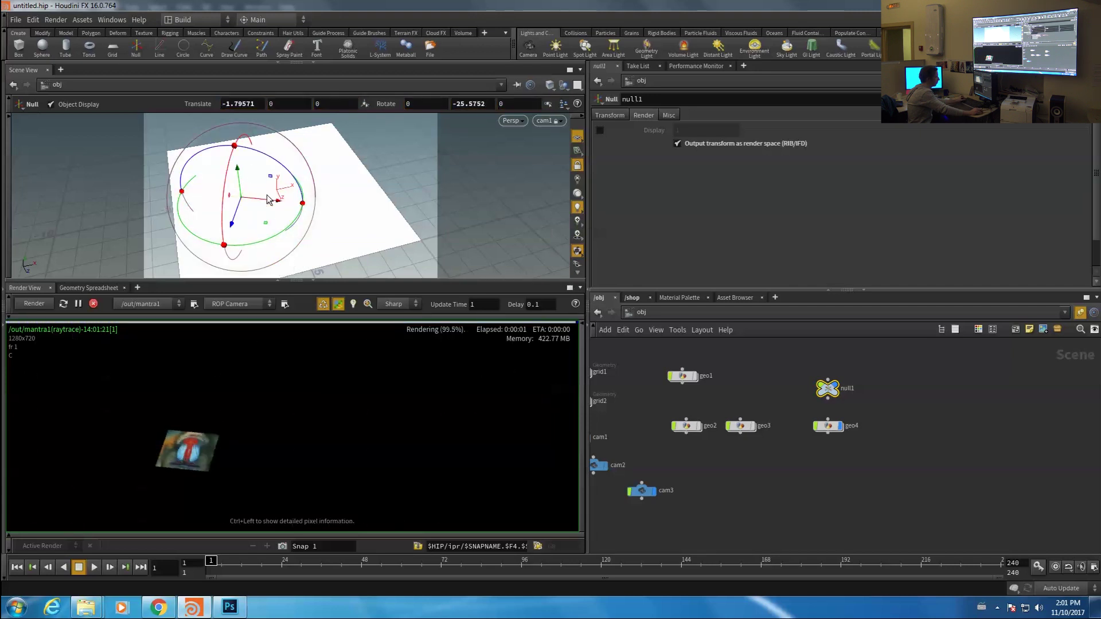
{"action": "left_click", "coordinate": [607, 114]}
{"action": "middle_click_drag", "start_coordinate": [646, 175], "coordinate": [681, 175]}
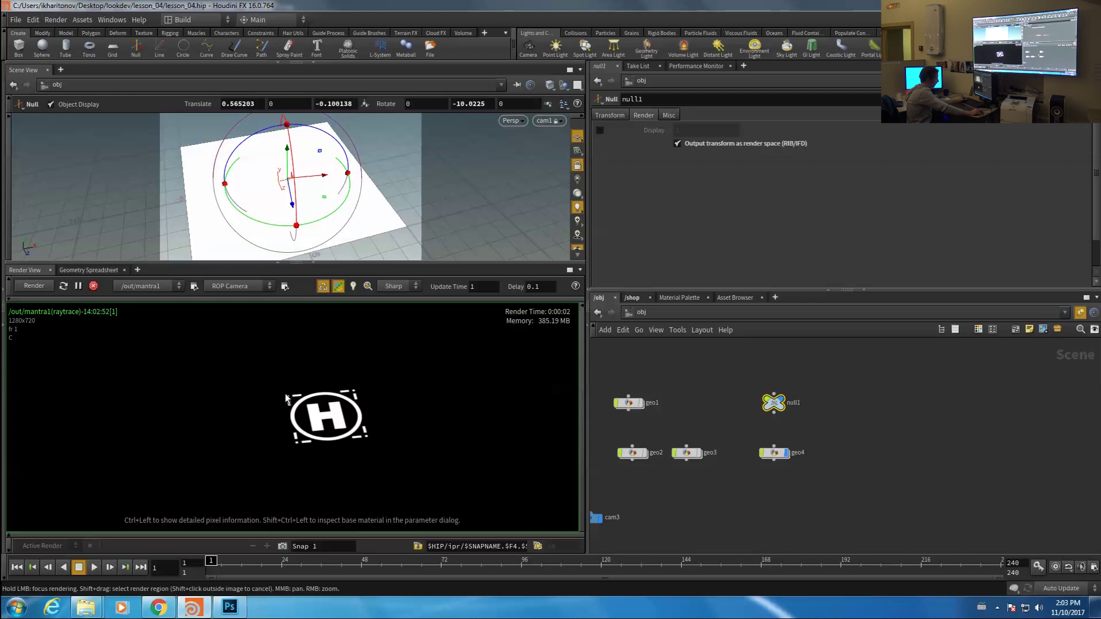
Look inside geo4 at its grid and return to the object level
{"action": "middle_click_drag", "start_coordinate": [751, 428], "coordinate": [750, 415]}
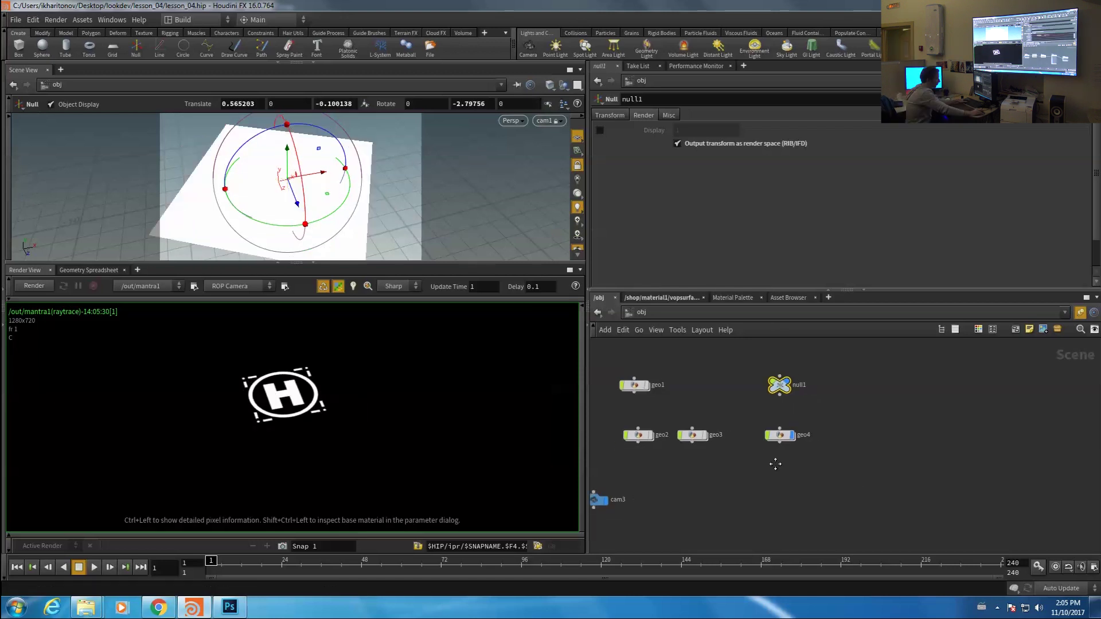
{"action": "scroll", "coordinate": [776, 448], "scroll_direction": "up", "scroll_amount": 3}
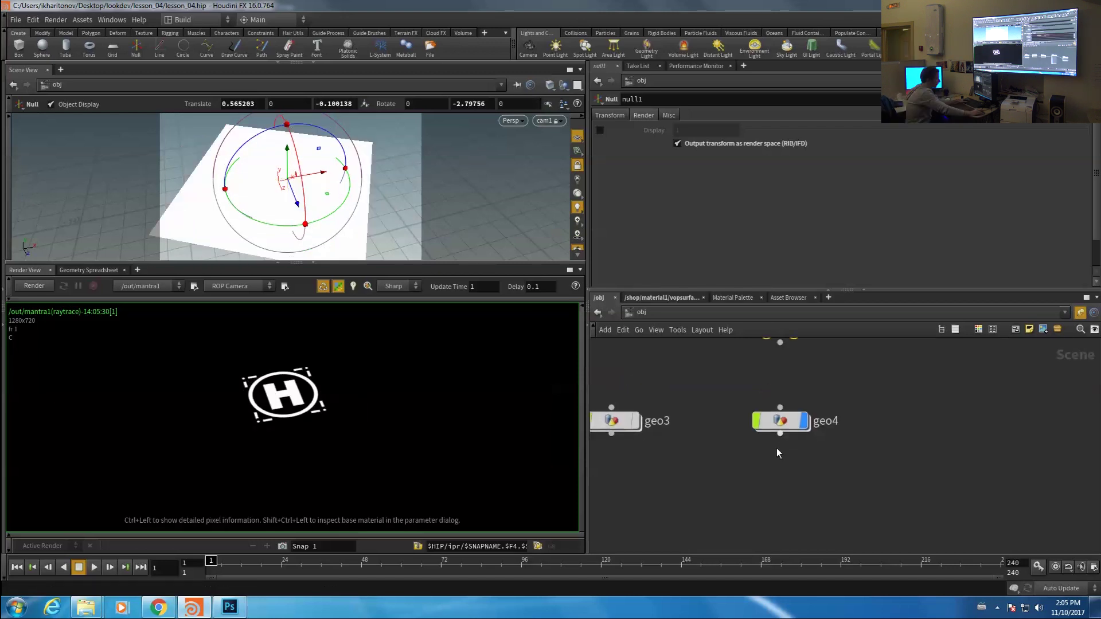
{"action": "double_click", "coordinate": [779, 421]}
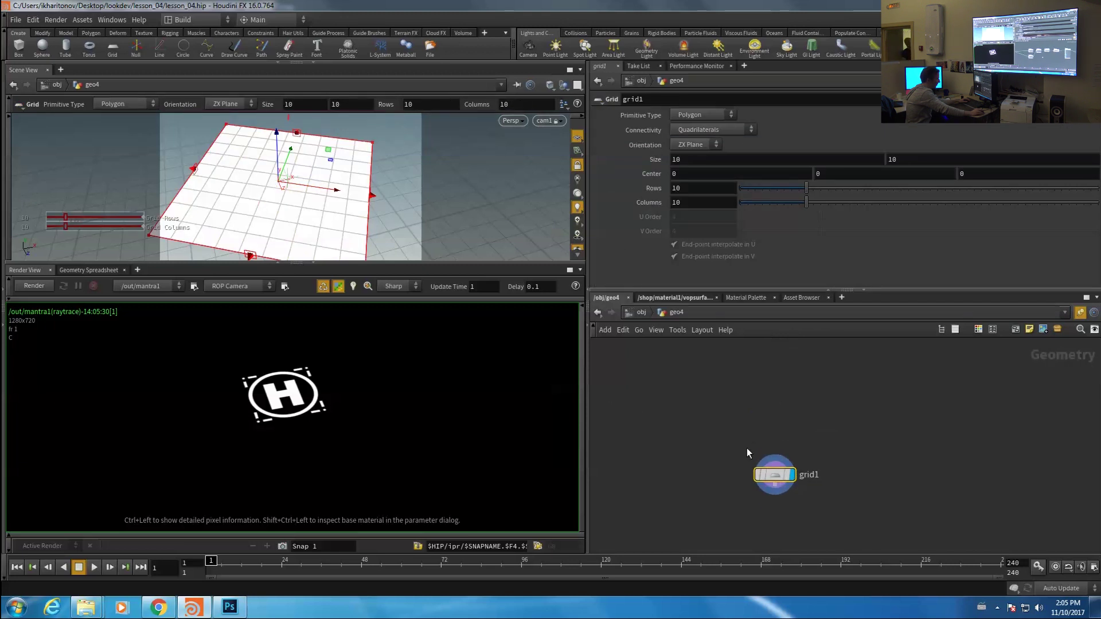
{"action": "key", "text": "u"}
Add a Tiled Boxes pattern node above transform1 in vopsurface1's network
{"action": "left_click", "coordinate": [673, 298]}
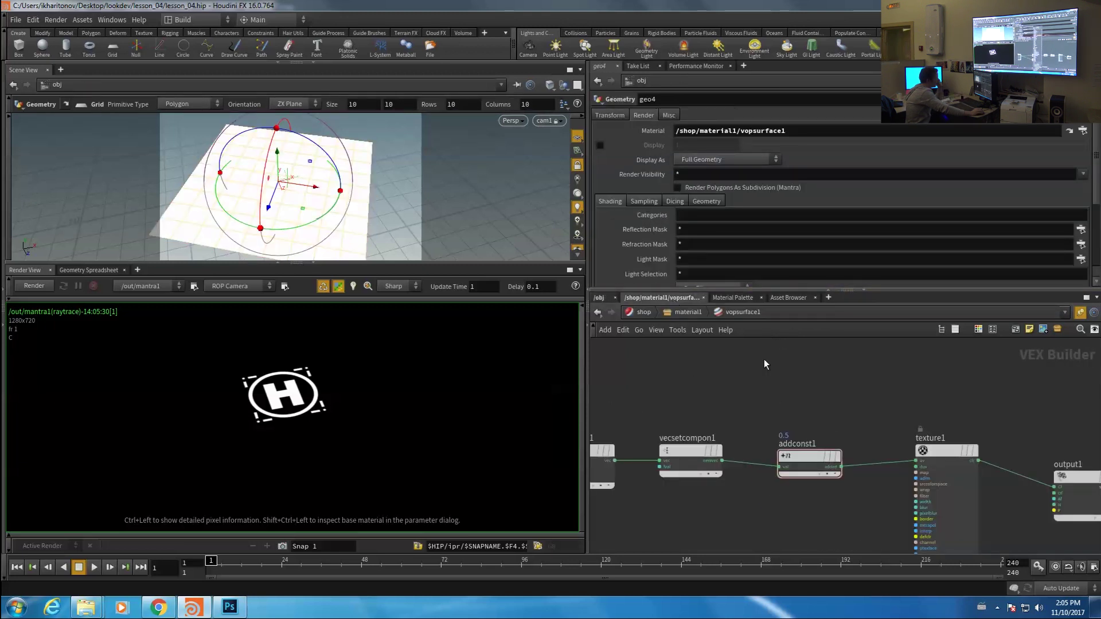
{"action": "key", "text": "Tab"}
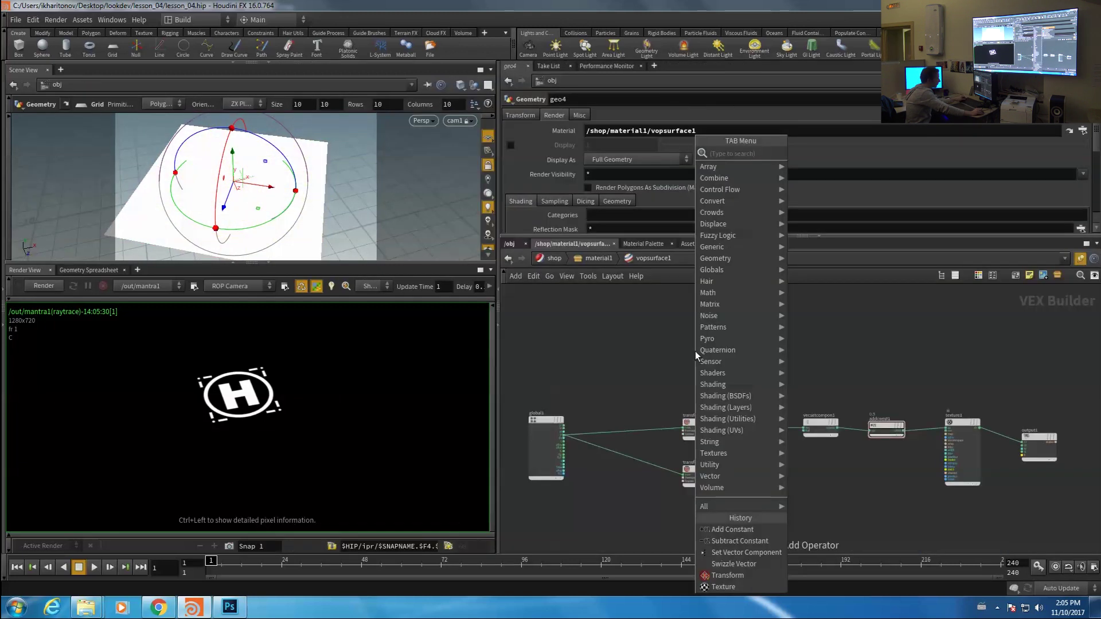
{"action": "type", "text": "br"}
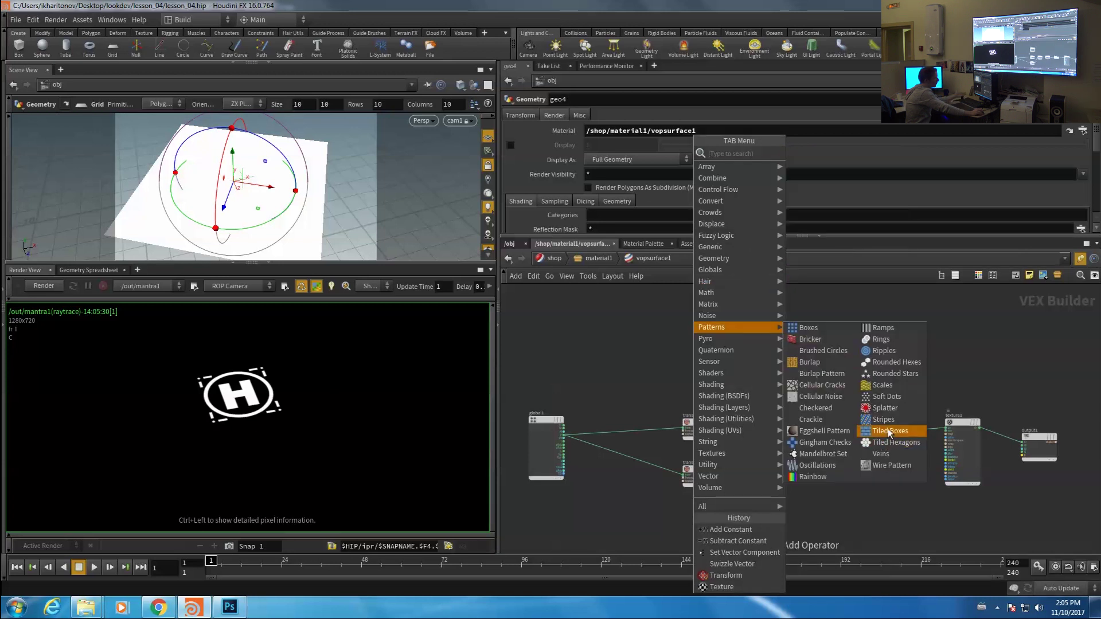
{"action": "left_click", "coordinate": [889, 431]}
{"action": "left_click", "coordinate": [658, 413]}
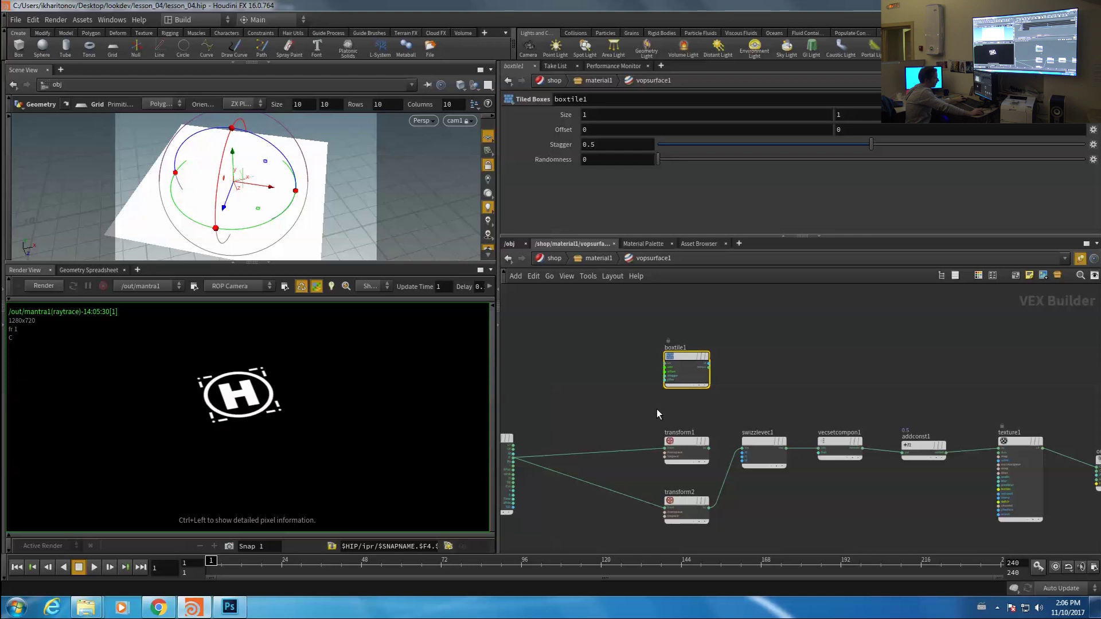
{"action": "scroll", "coordinate": [710, 404], "scroll_direction": "up", "scroll_amount": 2}
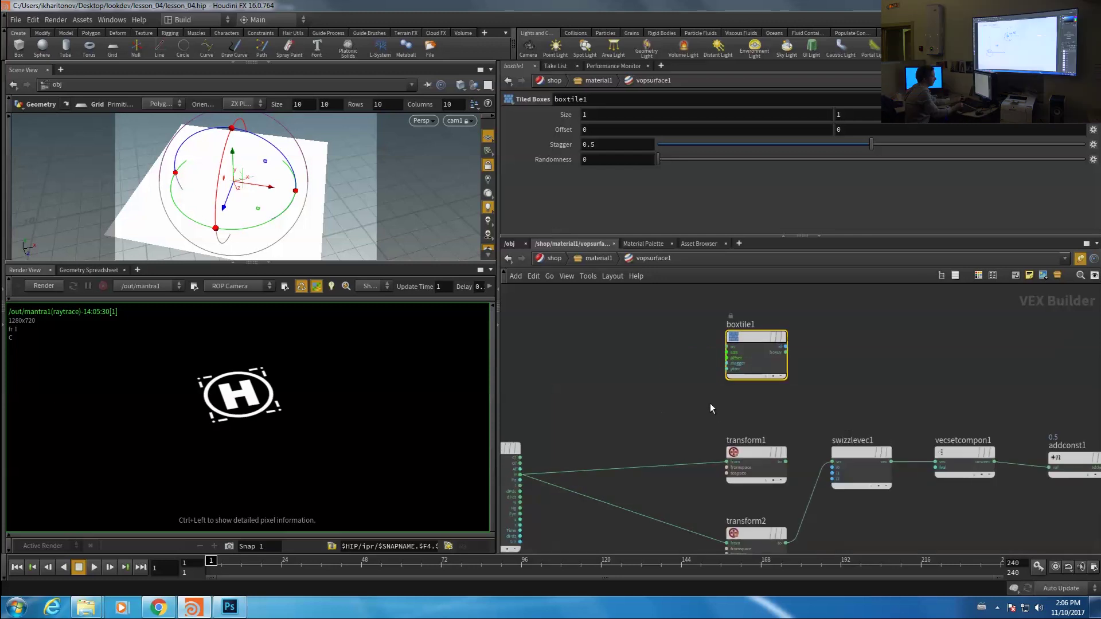
Switch to Photoshop and sketch a square beside the null diagram with its corners labelled 0 and 1
{"action": "left_click", "coordinate": [232, 609]}
{"action": "mouse_move", "coordinate": [494, 331]}
{"action": "left_mouse_down"}
{"action": "mouse_move", "coordinate": [496, 393]}
{"action": "mouse_move", "coordinate": [579, 336]}
{"action": "left_mouse_up"}
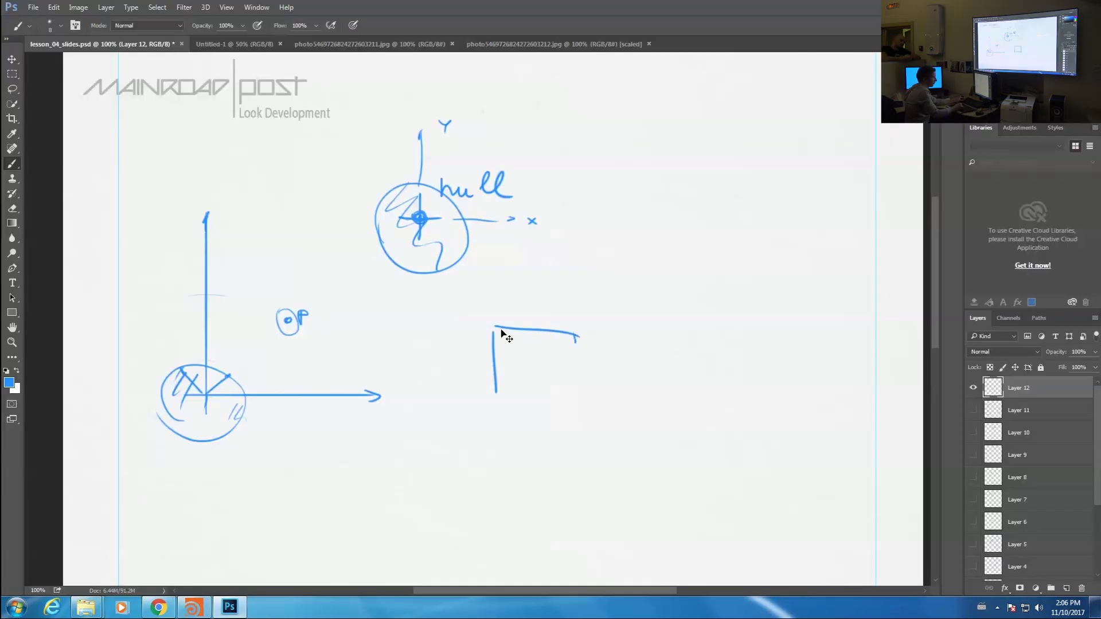
{"action": "left_click_drag", "start_coordinate": [567, 405], "coordinate": [572, 405]}
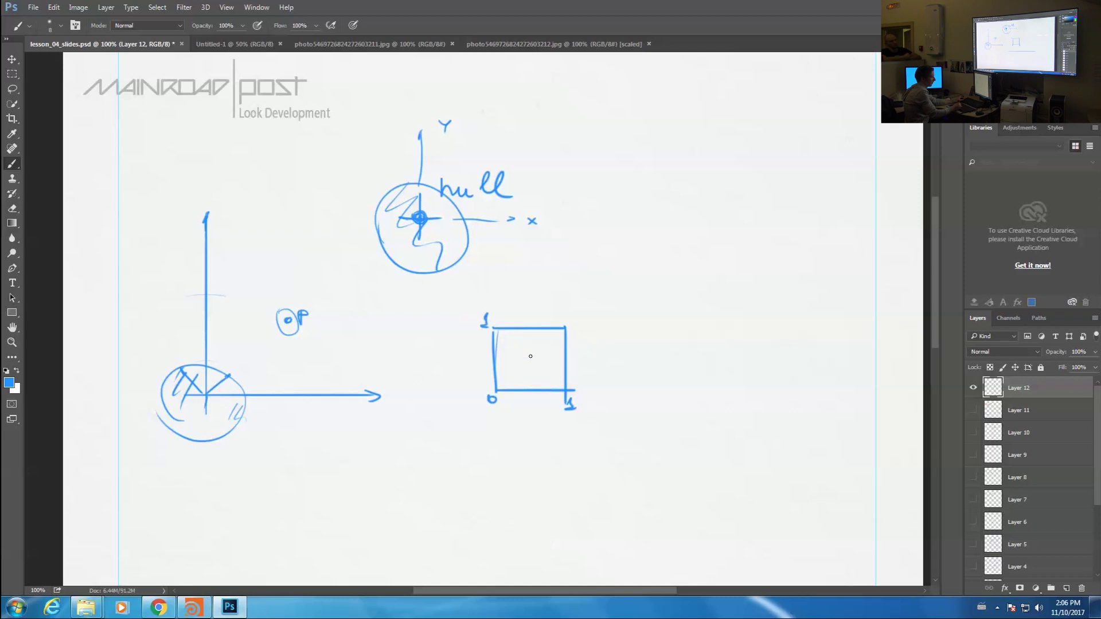
Draw a two-row brick pattern below the square, using three horizontal lines and vertical joints staggered between the rows
{"action": "left_click_drag", "start_coordinate": [532, 462], "coordinate": [513, 380]}
{"action": "mouse_move", "coordinate": [425, 394]}
{"action": "left_mouse_down", "text": "shift"}
{"action": "mouse_move", "coordinate": [736, 410]}
{"action": "mouse_move", "coordinate": [704, 385]}
{"action": "left_mouse_up", "text": "shift"}
{"action": "key", "text": "ctrl+z"}
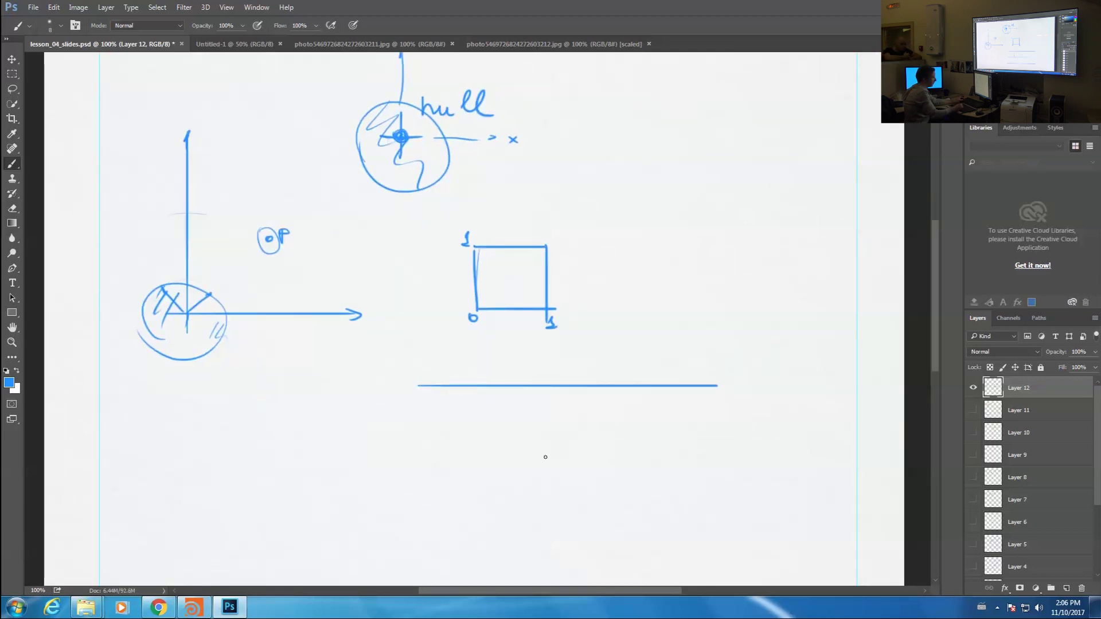
{"action": "left_click_drag", "start_coordinate": [420, 447], "coordinate": [698, 447], "text": "shift"}
{"action": "key", "text": "ctrl+z"}
{"action": "left_click_drag", "start_coordinate": [421, 449], "coordinate": [656, 449], "text": "shift"}
{"action": "left_click_drag", "start_coordinate": [408, 518], "coordinate": [646, 518], "text": "shift"}
{"action": "left_click_drag", "start_coordinate": [492, 387], "coordinate": [491, 457]}
{"action": "left_click_drag", "start_coordinate": [632, 389], "coordinate": [632, 459]}
{"action": "left_click_drag", "start_coordinate": [567, 450], "coordinate": [566, 521]}
{"action": "left_click_drag", "start_coordinate": [700, 450], "coordinate": [697, 519]}
{"action": "left_click_drag", "start_coordinate": [654, 445], "coordinate": [707, 450]}
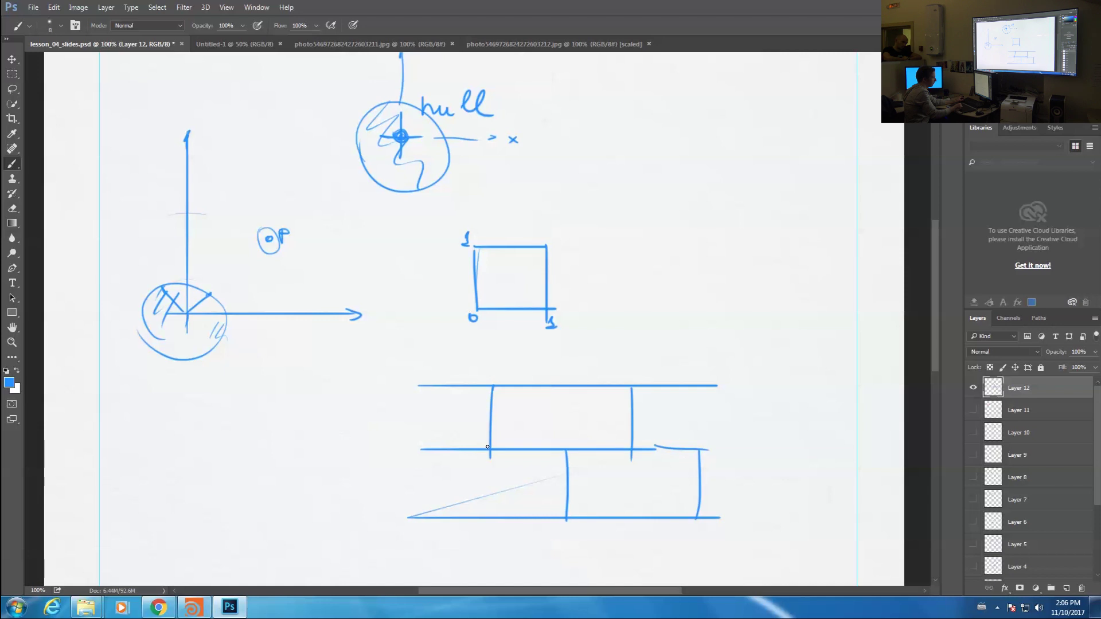
Draw local coordinate axes inside the bricks and label the first brick's corners 0 and 1
{"action": "left_click_drag", "start_coordinate": [495, 443], "coordinate": [499, 398]}
{"action": "left_click_drag", "start_coordinate": [497, 442], "coordinate": [619, 439]}
{"action": "left_click_drag", "start_coordinate": [503, 367], "coordinate": [507, 376]}
{"action": "left_click_drag", "start_coordinate": [620, 430], "coordinate": [624, 437]}
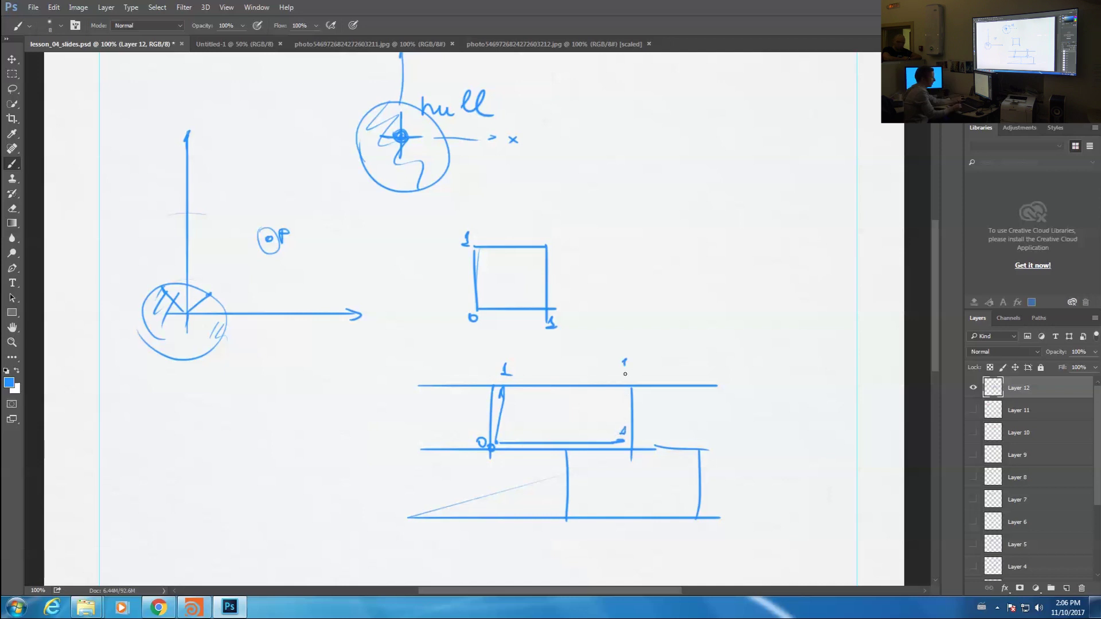
{"action": "mouse_move", "coordinate": [640, 393]}
{"action": "left_mouse_down"}
{"action": "mouse_move", "coordinate": [642, 438]}
{"action": "mouse_move", "coordinate": [682, 440]}
{"action": "left_mouse_up"}
{"action": "left_click_drag", "start_coordinate": [576, 453], "coordinate": [661, 510]}
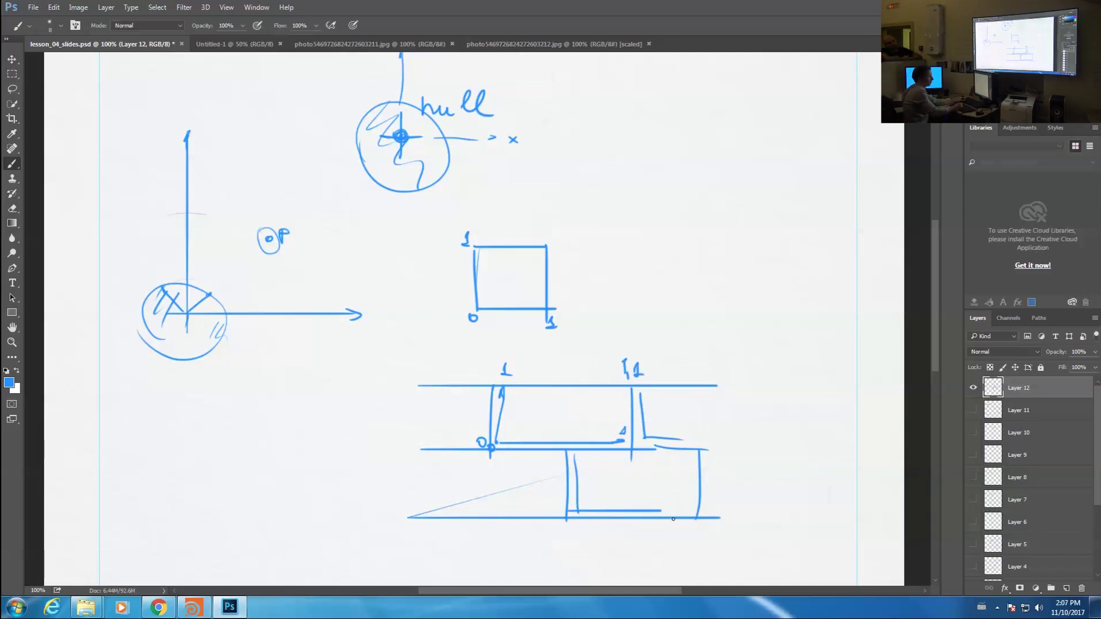
{"action": "left_click_drag", "start_coordinate": [617, 385], "coordinate": [606, 353]}
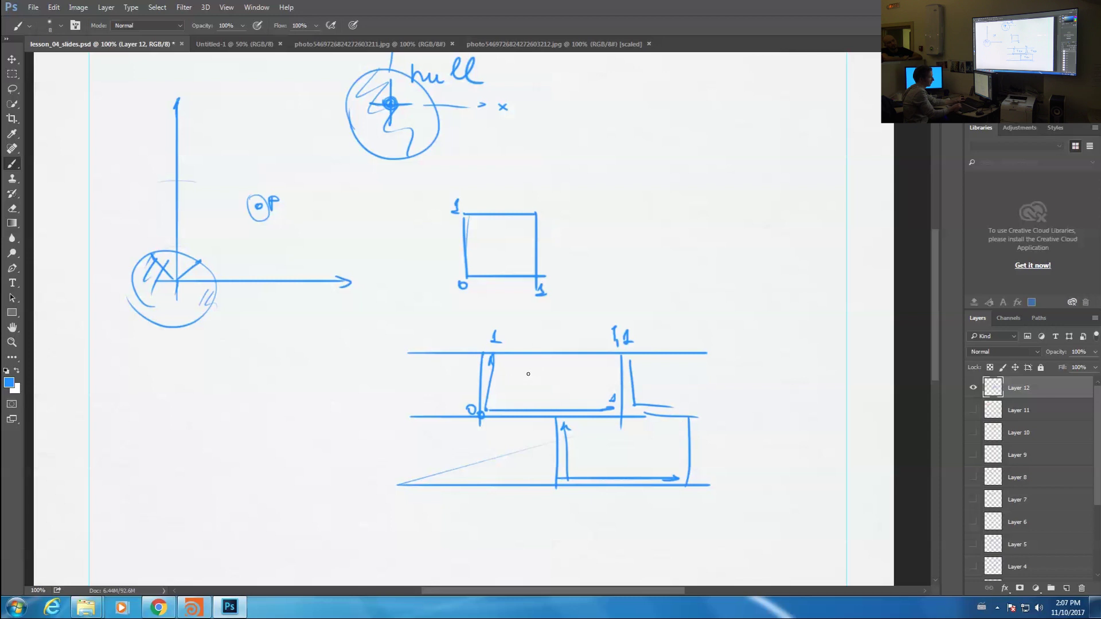
Write "Tex" inside each of the four bricks
{"action": "left_click_drag", "start_coordinate": [545, 383], "coordinate": [555, 392]}
{"action": "left_click_drag", "start_coordinate": [559, 376], "coordinate": [580, 394]}
{"action": "left_click_drag", "start_coordinate": [578, 376], "coordinate": [561, 396]}
{"action": "left_click_drag", "start_coordinate": [679, 376], "coordinate": [679, 394]}
{"action": "mouse_move", "coordinate": [668, 375]}
{"action": "left_mouse_down"}
{"action": "mouse_move", "coordinate": [690, 374]}
{"action": "mouse_move", "coordinate": [710, 394]}
{"action": "left_mouse_up"}
{"action": "left_click_drag", "start_coordinate": [712, 377], "coordinate": [732, 396]}
{"action": "left_click_drag", "start_coordinate": [731, 378], "coordinate": [713, 397]}
{"action": "left_click_drag", "start_coordinate": [598, 440], "coordinate": [619, 438]}
{"action": "left_click_drag", "start_coordinate": [624, 450], "coordinate": [634, 456]}
{"action": "left_click_drag", "start_coordinate": [636, 443], "coordinate": [654, 458]}
{"action": "left_click_drag", "start_coordinate": [653, 443], "coordinate": [637, 459]}
{"action": "left_click_drag", "start_coordinate": [430, 438], "coordinate": [431, 457]}
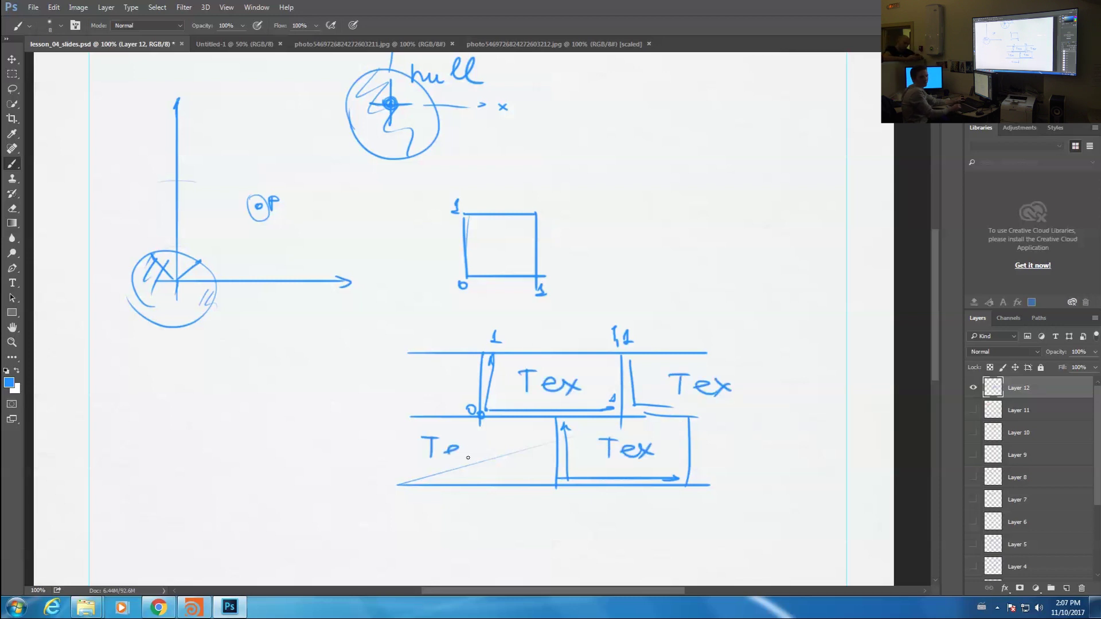
{"action": "left_click_drag", "start_coordinate": [600, 396], "coordinate": [596, 371]}
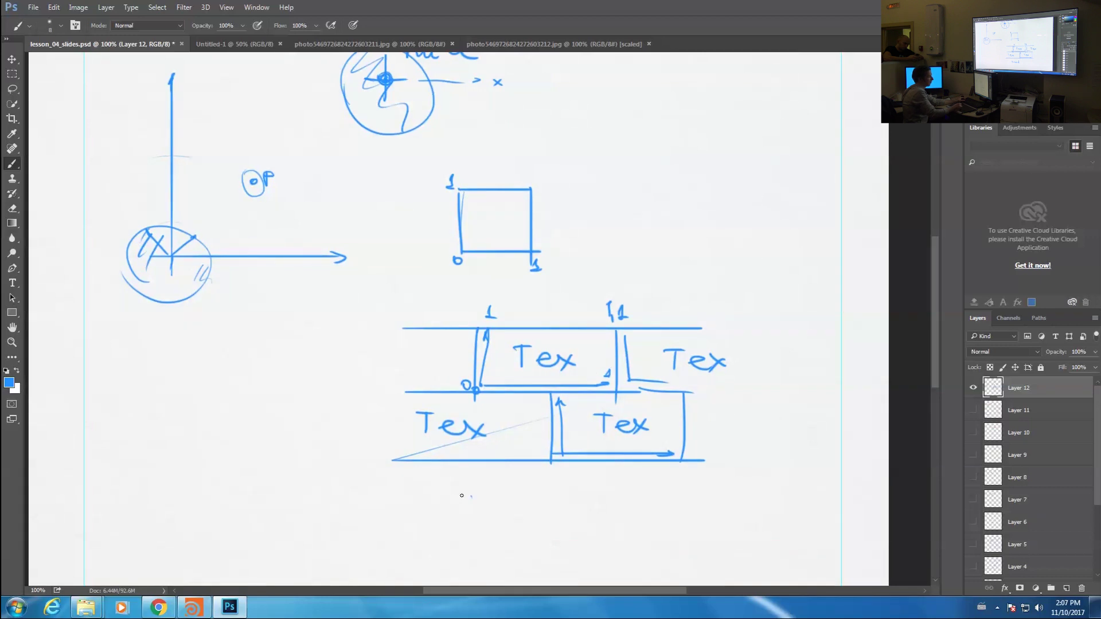
Write "seed" beneath the brick pattern and close off the outer edge of the lower row's first brick
{"action": "left_click_drag", "start_coordinate": [487, 501], "coordinate": [516, 508]}
{"action": "left_click_drag", "start_coordinate": [536, 500], "coordinate": [528, 510]}
{"action": "left_click_drag", "start_coordinate": [541, 484], "coordinate": [545, 515]}
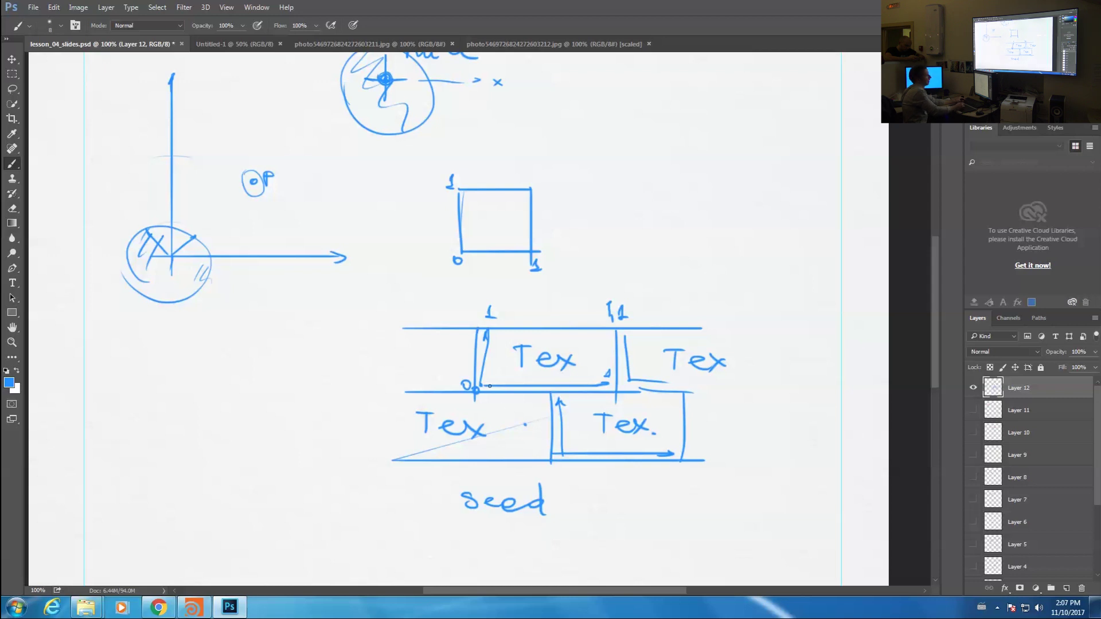
{"action": "scroll", "coordinate": [505, 492], "scroll_direction": "down", "scroll_amount": 2}
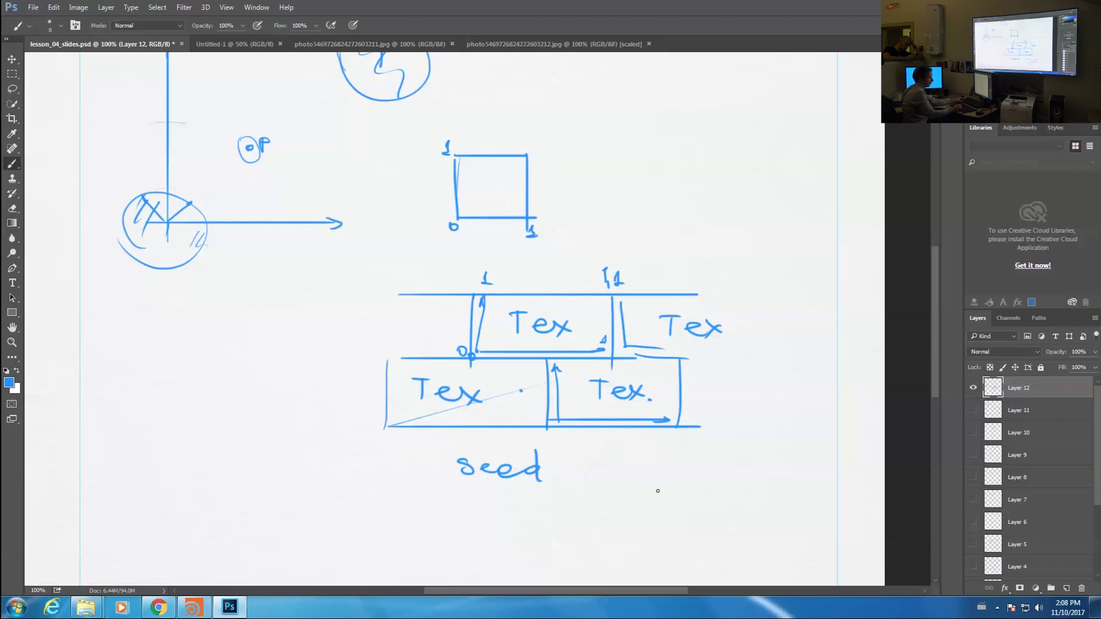
Sketch a small staggered brick layout next to the word "seed"
{"action": "left_click_drag", "start_coordinate": [616, 468], "coordinate": [694, 475]}
{"action": "mouse_move", "coordinate": [616, 516]}
{"action": "left_mouse_down"}
{"action": "mouse_move", "coordinate": [740, 503]}
{"action": "mouse_move", "coordinate": [734, 538]}
{"action": "left_mouse_up"}
{"action": "left_click_drag", "start_coordinate": [697, 508], "coordinate": [729, 474]}
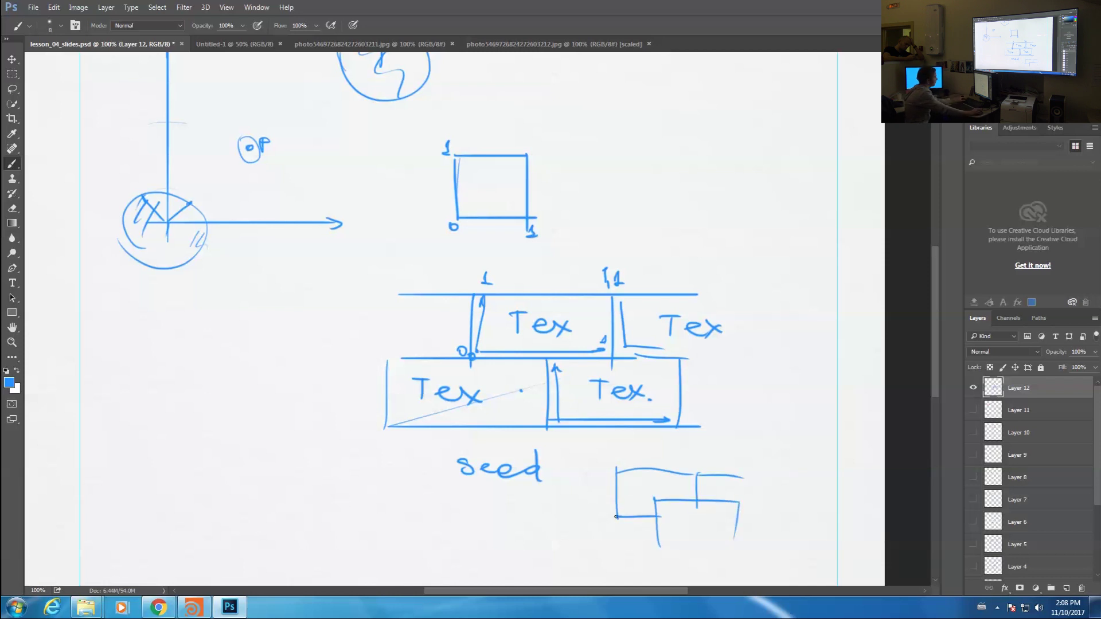
{"action": "left_click_drag", "start_coordinate": [614, 517], "coordinate": [575, 511]}
{"action": "left_click_drag", "start_coordinate": [575, 513], "coordinate": [579, 539]}
Switch back to Houdini and add copies of the Transform and Swizzle Vector nodes ahead of boxtile1
{"action": "key", "text": "alt+Tab"}
{"action": "mouse_move", "coordinate": [656, 359]}
{"action": "middle_mouse_down"}
{"action": "mouse_move", "coordinate": [726, 392]}
{"action": "mouse_move", "coordinate": [661, 401]}
{"action": "middle_mouse_up"}
{"action": "left_click", "coordinate": [896, 343]}
{"action": "key", "text": "Tab"}
{"action": "key", "text": "Escape"}
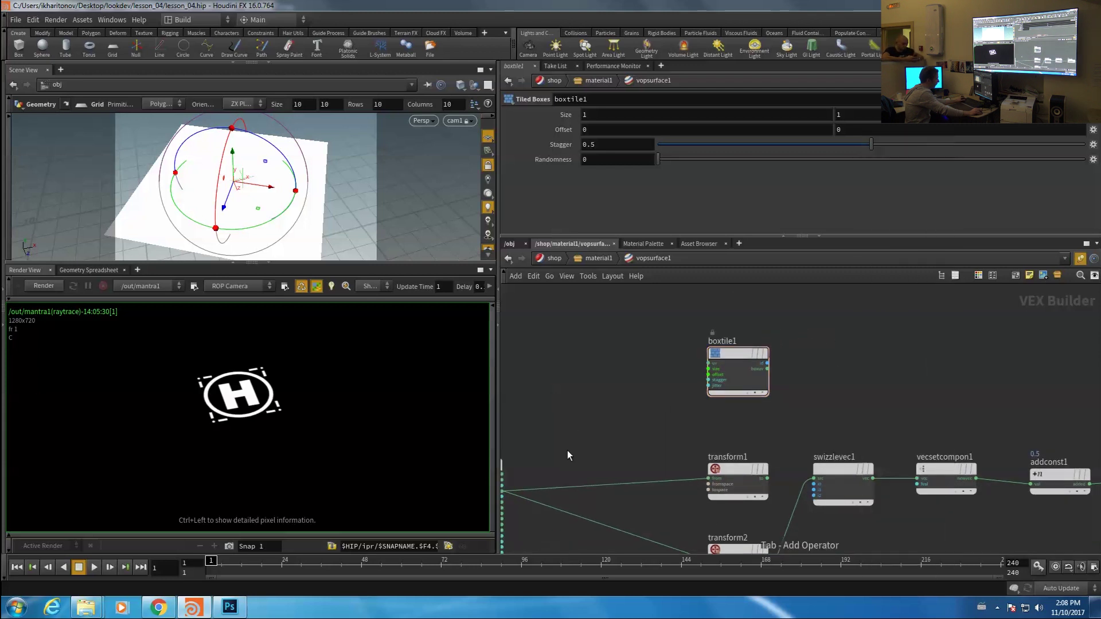
{"action": "middle_click_drag", "start_coordinate": [544, 453], "coordinate": [643, 414]}
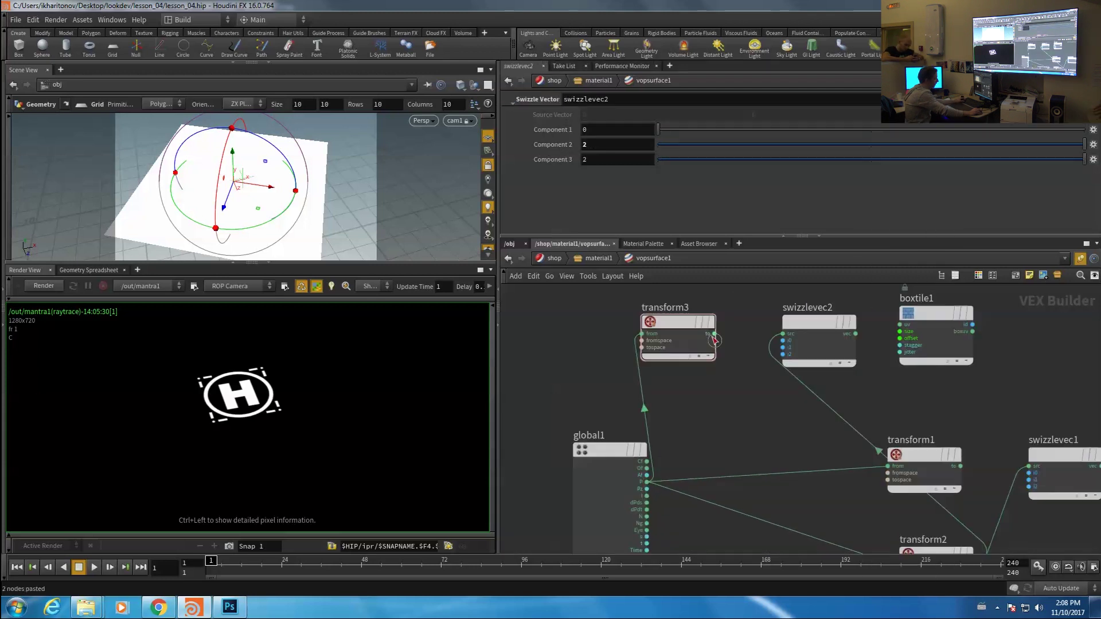
Connect transform3's output to swizzlevec2's source input and space the nodes out in a row with boxtile1
{"action": "left_click", "coordinate": [715, 334]}
{"action": "left_click", "coordinate": [778, 334]}
{"action": "left_click_drag", "start_coordinate": [686, 323], "coordinate": [709, 323]}
{"action": "scroll", "coordinate": [760, 419], "scroll_direction": "down", "scroll_amount": 3}
{"action": "scroll", "coordinate": [767, 427], "scroll_direction": "up", "scroll_amount": 4}
{"action": "left_click", "coordinate": [768, 351]}
{"action": "middle_click_drag", "start_coordinate": [749, 431], "coordinate": [664, 452]}
{"action": "scroll", "coordinate": [665, 451], "scroll_direction": "down", "scroll_amount": 2}
{"action": "left_click_drag", "start_coordinate": [772, 369], "coordinate": [797, 370]}
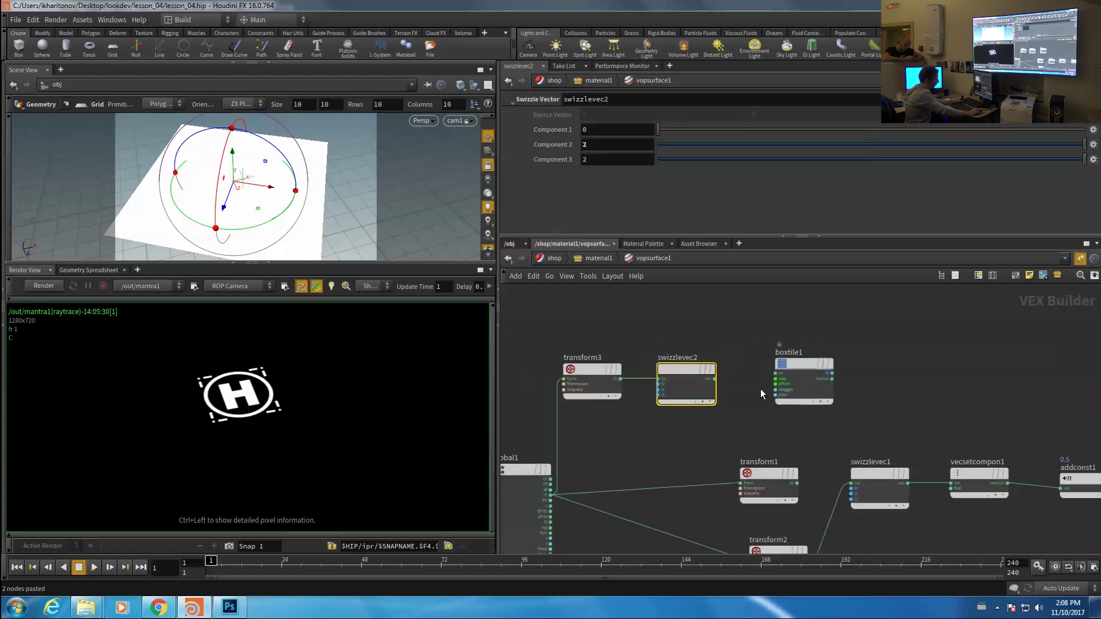
Connect swizzlevec2's vector output to boxtile1's first input
{"action": "scroll", "coordinate": [744, 390], "scroll_direction": "up", "scroll_amount": 3}
{"action": "left_click", "coordinate": [692, 368]}
{"action": "left_click", "coordinate": [796, 359]}
{"action": "scroll", "coordinate": [861, 385], "scroll_direction": "down", "scroll_amount": 3}
{"action": "middle_click_drag", "start_coordinate": [917, 402], "coordinate": [718, 373]}
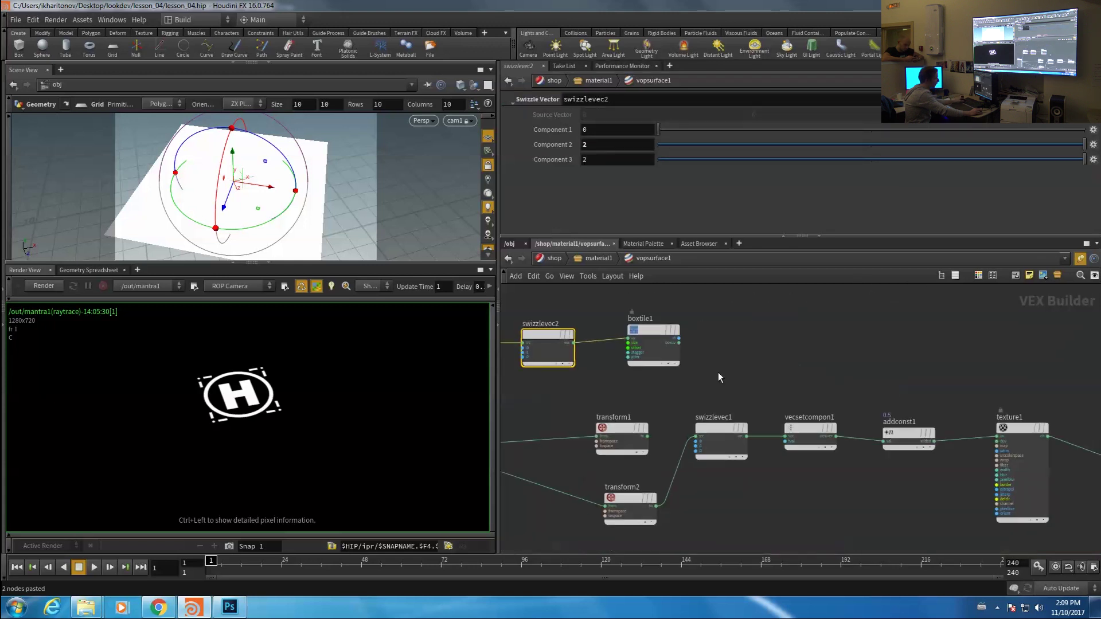
Connect boxtile1's second output directly to output1's Cf input to preview the tile coordinates as colour
{"action": "scroll", "coordinate": [711, 370], "scroll_direction": "up", "scroll_amount": 2}
{"action": "left_click", "coordinate": [662, 330]}
{"action": "middle_click_drag", "start_coordinate": [951, 395], "coordinate": [652, 401]}
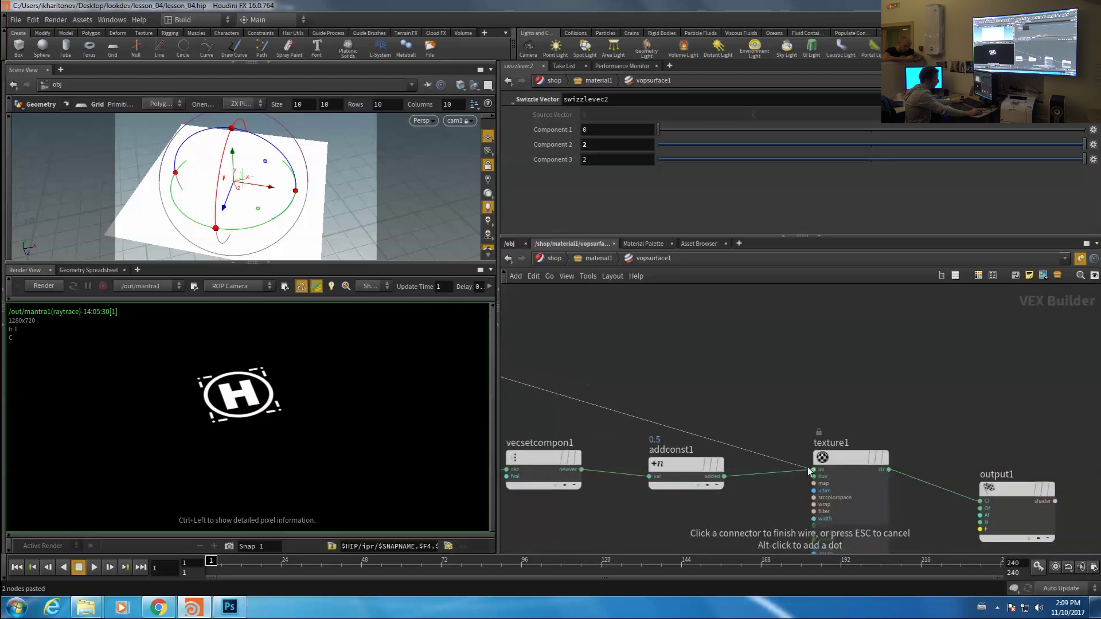
{"action": "left_click", "coordinate": [984, 501]}
{"action": "middle_click_drag", "start_coordinate": [778, 439], "coordinate": [667, 362]}
{"action": "scroll", "coordinate": [667, 361], "scroll_direction": "down", "scroll_amount": 4}
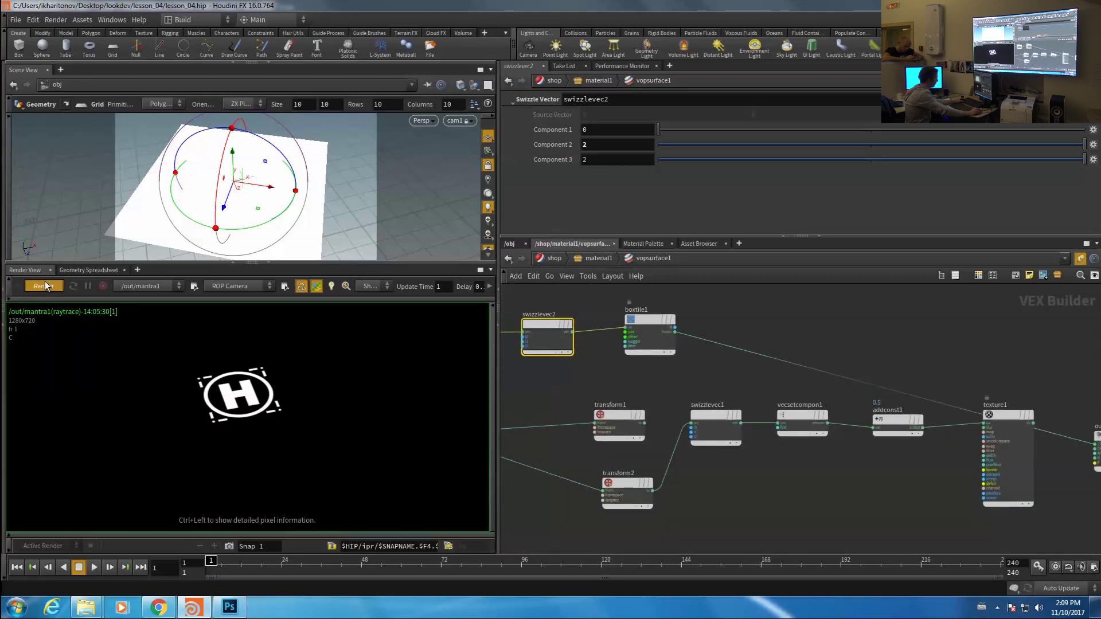
Set boxtile1's Size to 0.1 in both directions
{"action": "middle_click_drag", "start_coordinate": [611, 363], "coordinate": [707, 381]}
{"action": "left_click_drag", "start_coordinate": [743, 340], "coordinate": [742, 347]}
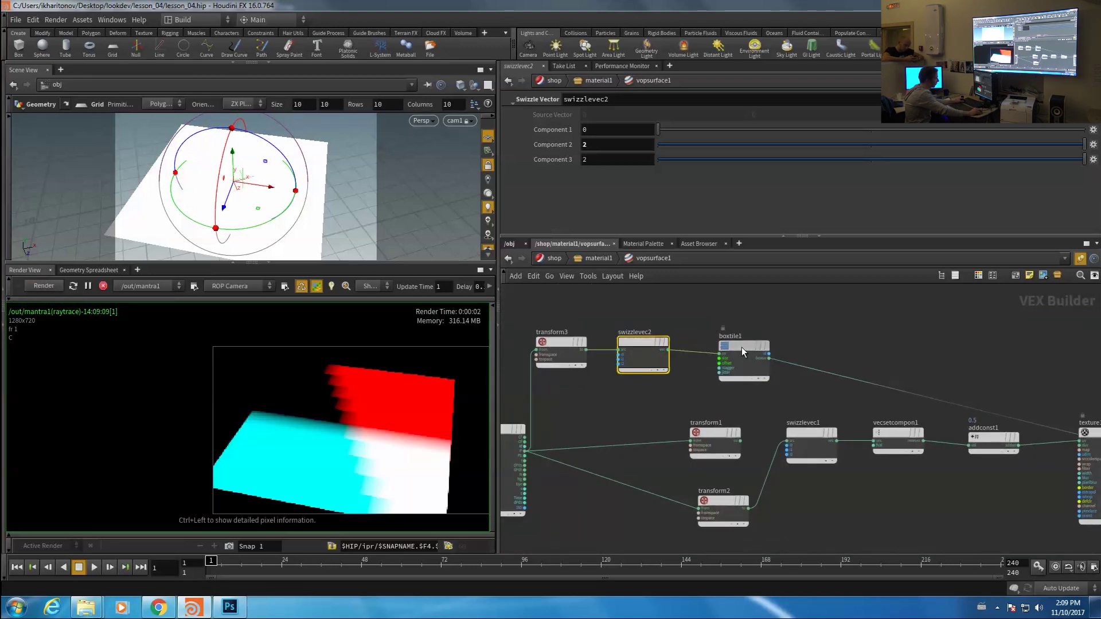
{"action": "left_click", "coordinate": [742, 346]}
{"action": "middle_click_drag", "start_coordinate": [561, 117], "coordinate": [546, 117]}
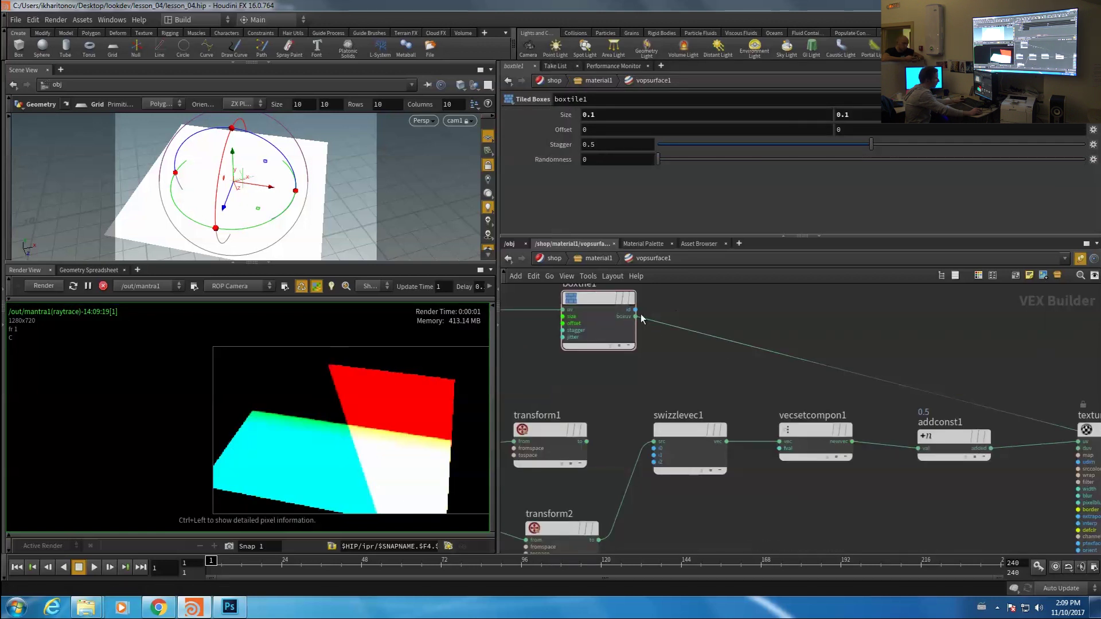
Feed boxtile1's second output into texture1's uv input in place of addconst1
{"action": "left_click", "coordinate": [635, 317]}
{"action": "middle_click_drag", "start_coordinate": [992, 341], "coordinate": [760, 302]}
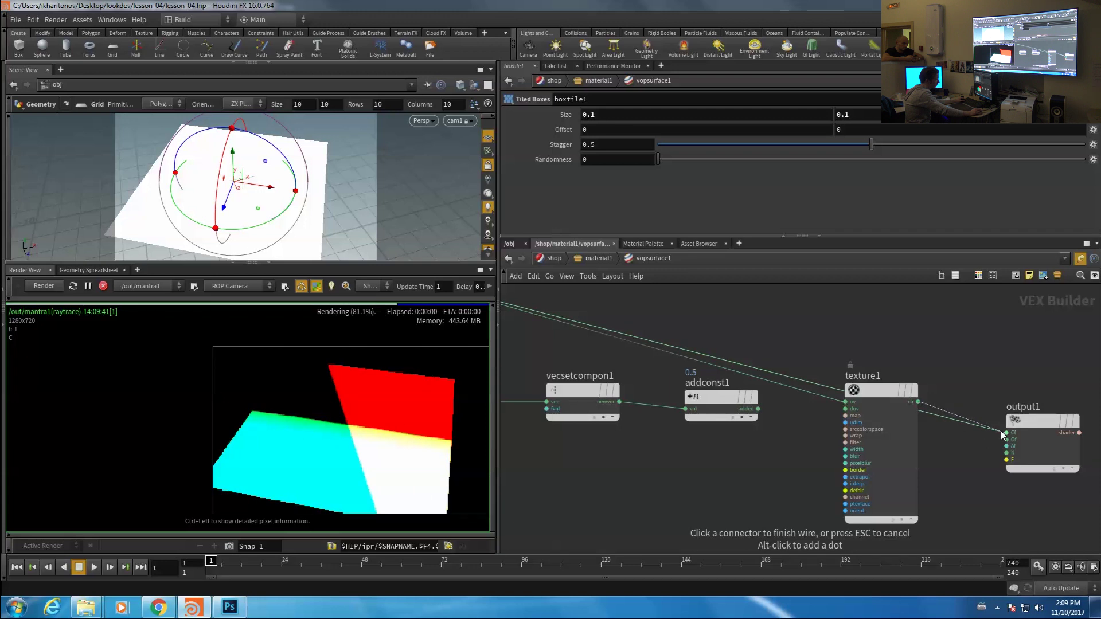
{"action": "left_click", "coordinate": [845, 402]}
{"action": "left_click_drag", "start_coordinate": [791, 325], "coordinate": [914, 451]}
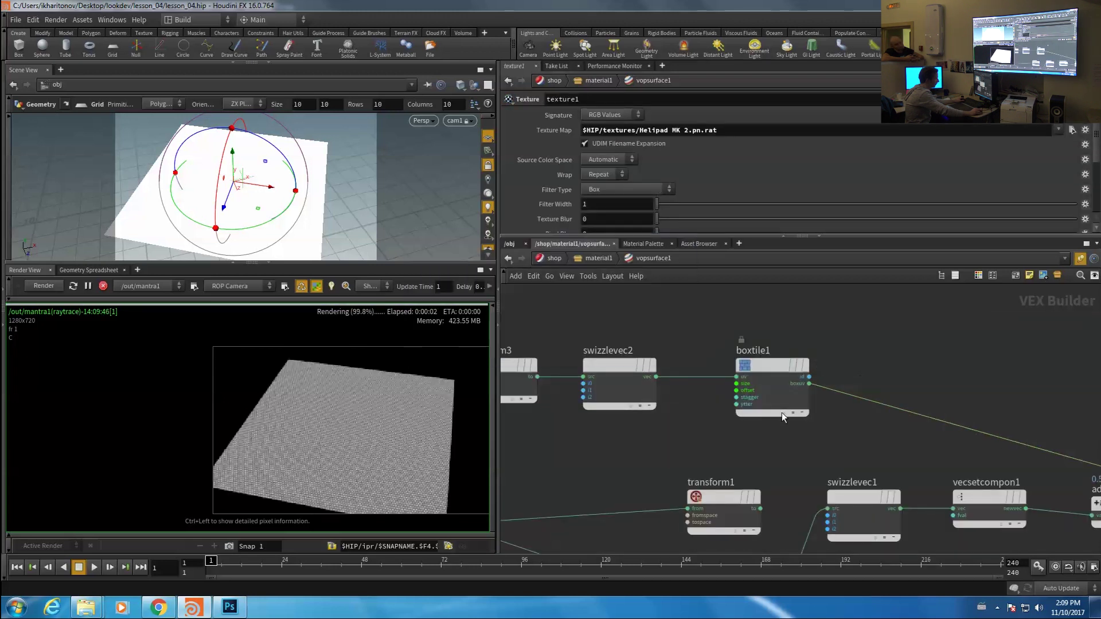
Set boxtile1's Size to 3.3 by 3.3, its first Offset value to 0.5 and Stagger to 0.32
{"action": "left_click", "coordinate": [784, 391]}
{"action": "middle_click_drag", "start_coordinate": [588, 114], "coordinate": [686, 123]}
{"action": "scroll", "coordinate": [717, 332], "scroll_direction": "down", "scroll_amount": 3}
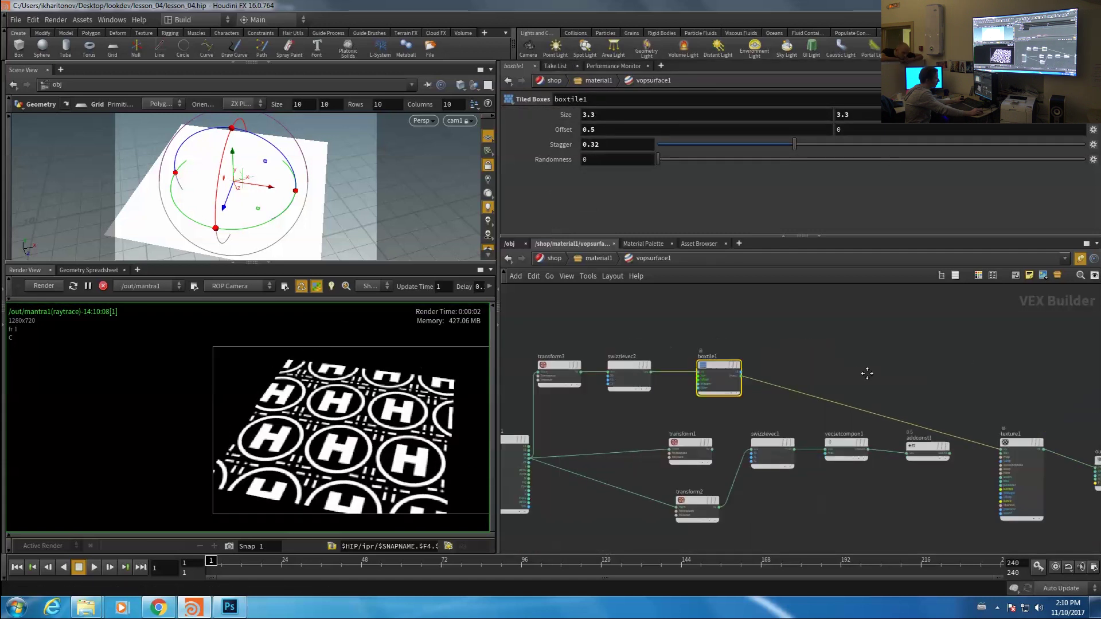
{"action": "scroll", "coordinate": [871, 339], "scroll_direction": "up", "scroll_amount": 3}
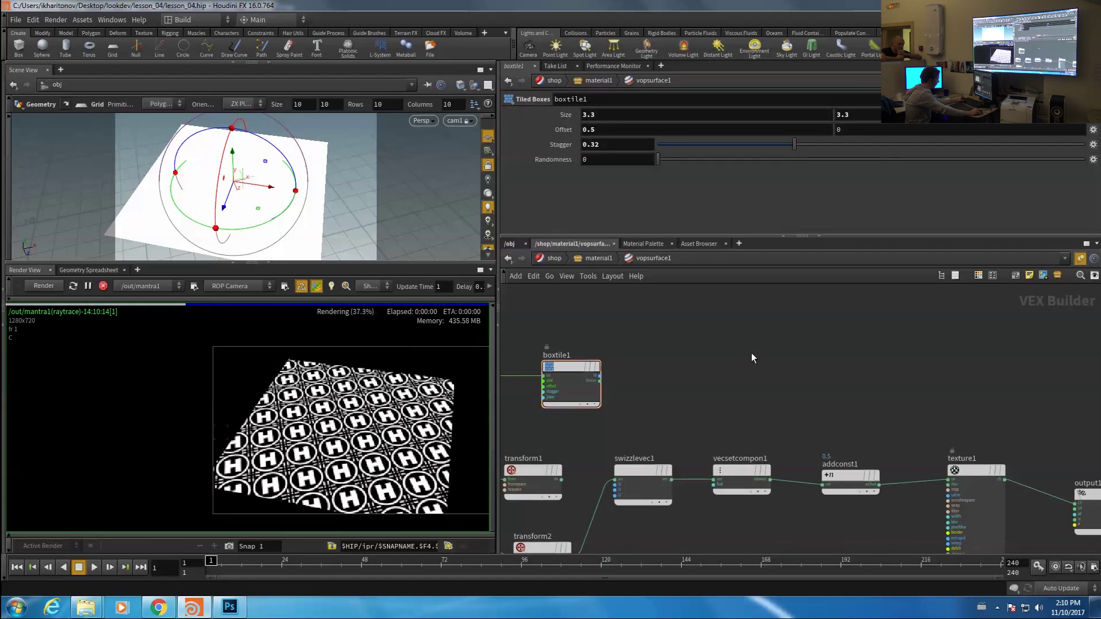
Add a Texture node that maps Vintage_Film1.jpg.rat, fed by boxtile1's second output, and connect its colour to output1's Cf input
{"action": "key", "text": "Tab"}
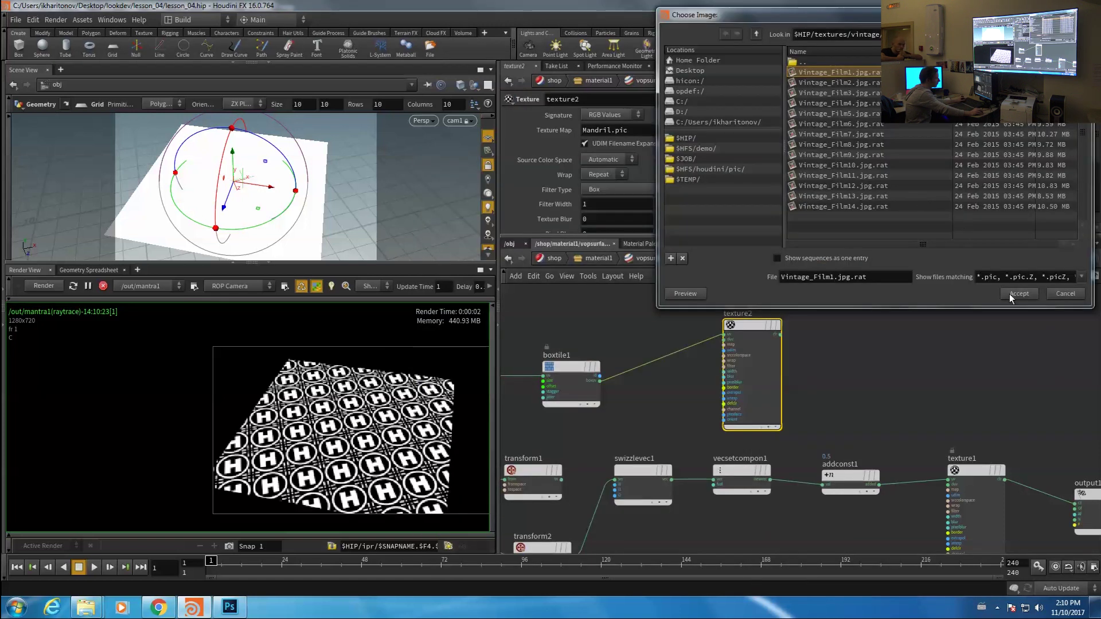
{"action": "left_click", "coordinate": [1019, 294]}
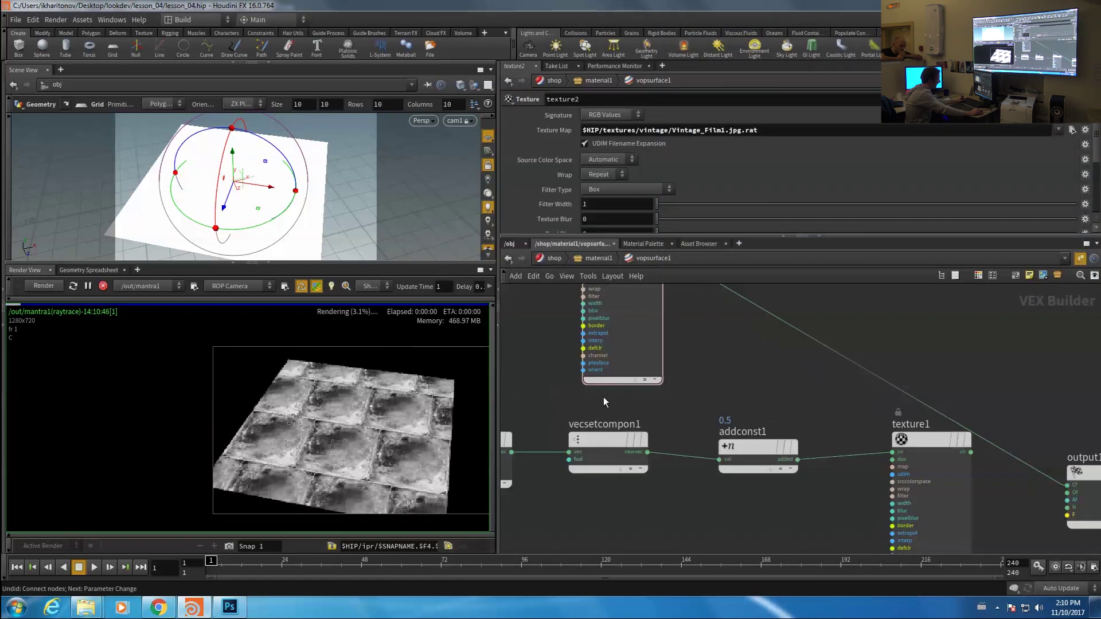
{"action": "scroll", "coordinate": [355, 427], "scroll_direction": "up", "scroll_amount": 4}
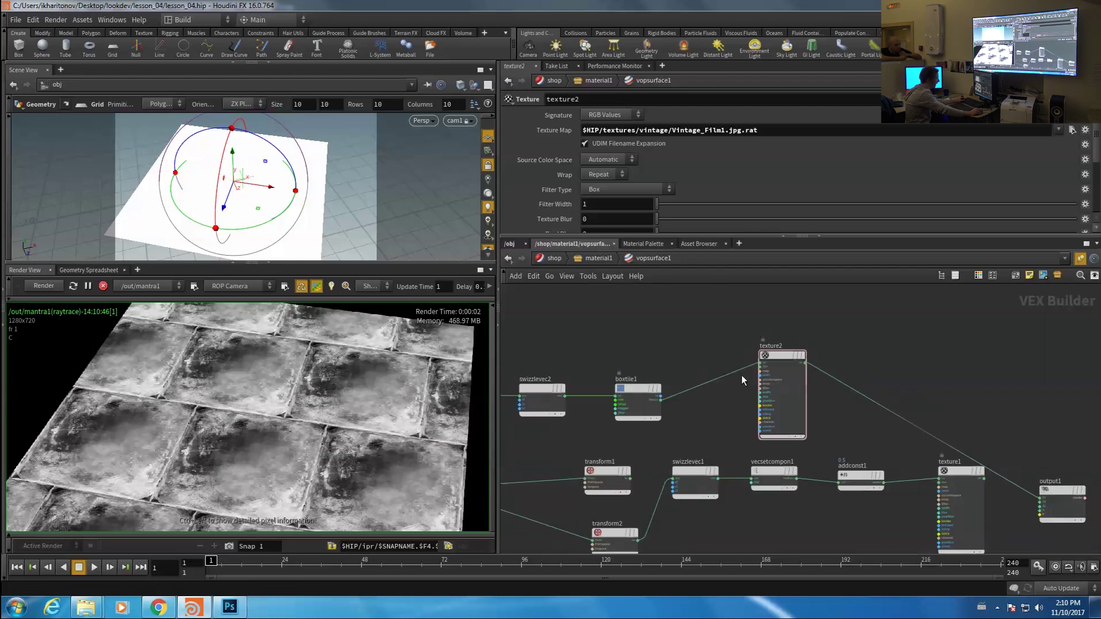
{"action": "scroll", "coordinate": [710, 366], "scroll_direction": "up", "scroll_amount": 3}
{"action": "scroll", "coordinate": [770, 418], "scroll_direction": "down", "scroll_amount": 3}
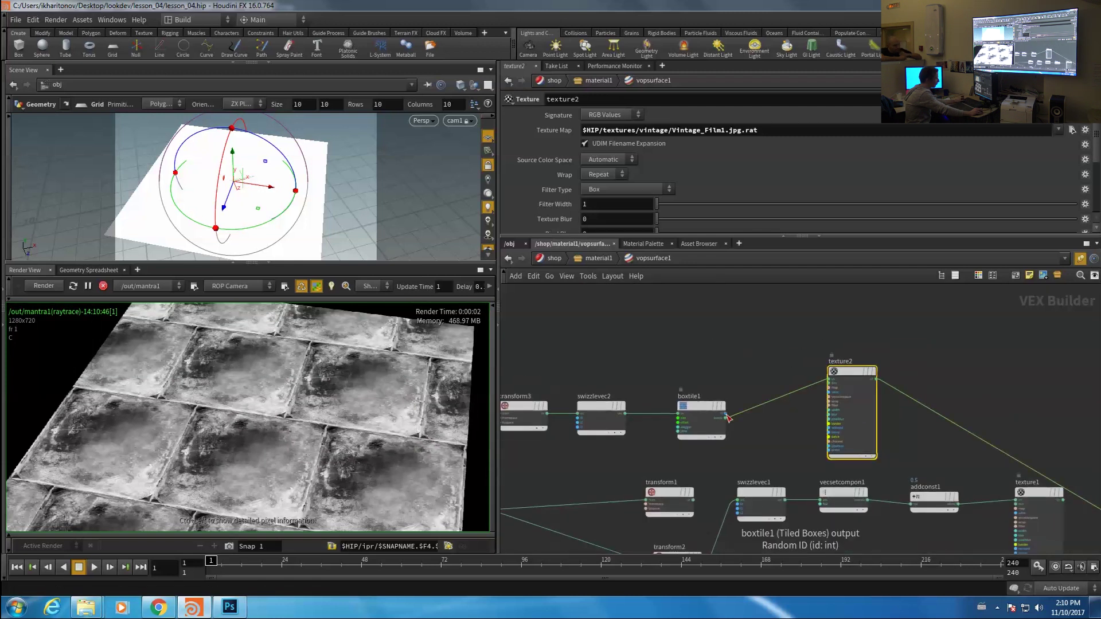
Create an image constant holding the Vintage_Film1.jpg.rat path and feed it into texture2's map input
{"action": "scroll", "coordinate": [738, 461], "scroll_direction": "up", "scroll_amount": 5}
{"action": "scroll", "coordinate": [782, 390], "scroll_direction": "down", "scroll_amount": 2}
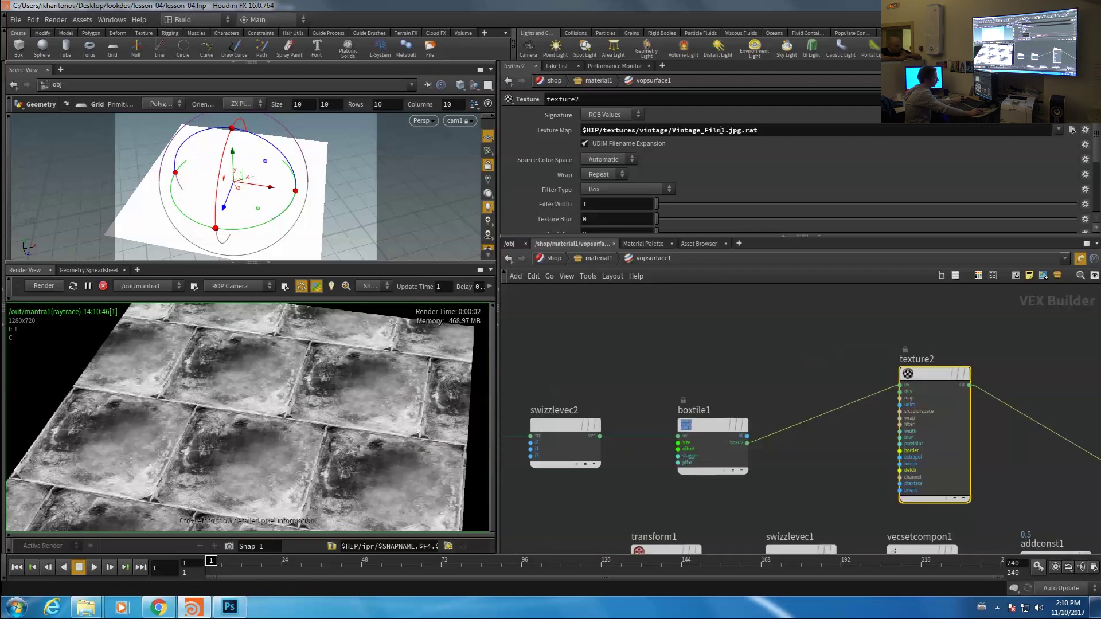
{"action": "scroll", "coordinate": [761, 350], "scroll_direction": "down", "scroll_amount": 3}
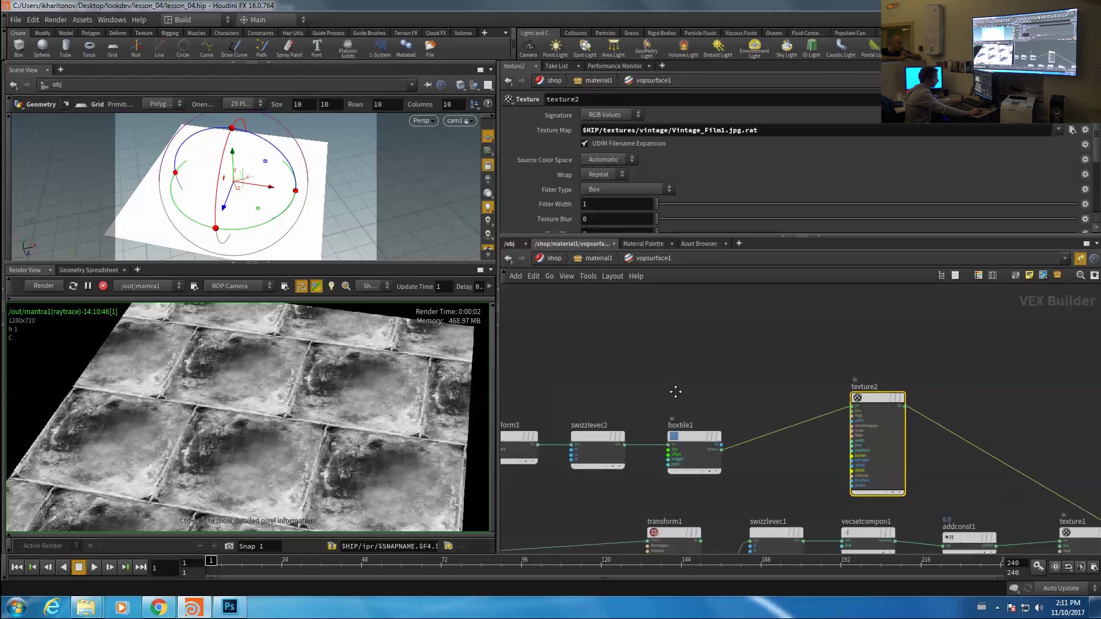
{"action": "scroll", "coordinate": [871, 419], "scroll_direction": "up", "scroll_amount": 2}
{"action": "scroll", "coordinate": [858, 430], "scroll_direction": "up", "scroll_amount": 3}
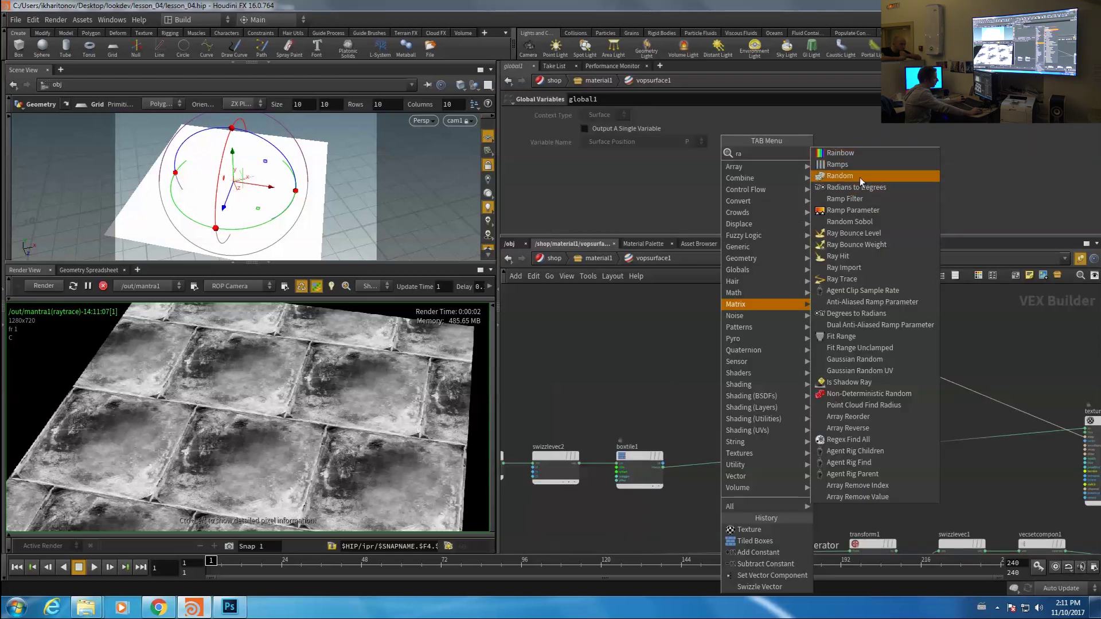
Add a Random node and feed it with boxtile1's random ID output
{"action": "left_click", "coordinate": [859, 177]}
{"action": "left_click", "coordinate": [760, 428]}
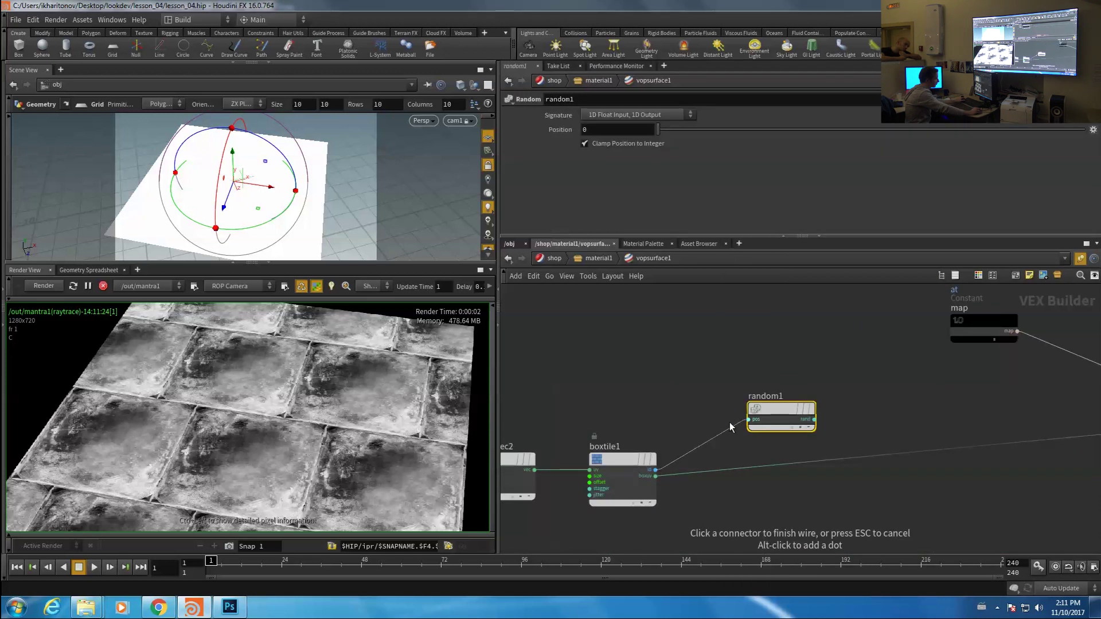
{"action": "left_click", "coordinate": [734, 426]}
Check how the vintage texture files are numbered by browsing for the map constant's default image
{"action": "left_click", "coordinate": [859, 343]}
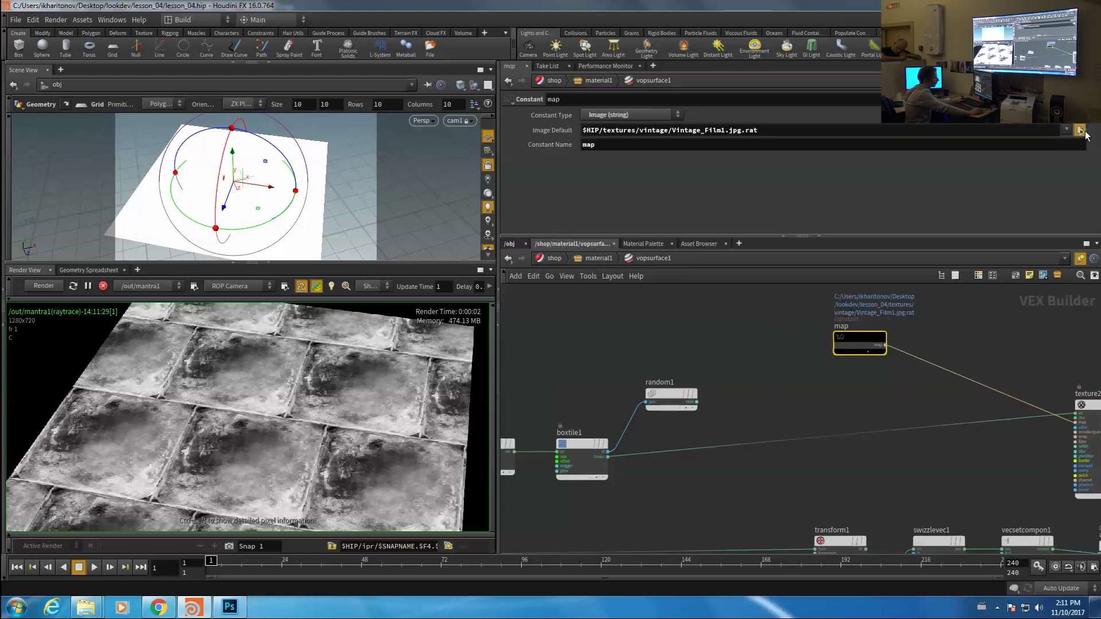
{"action": "left_click", "coordinate": [1080, 131]}
{"action": "left_click", "coordinate": [1065, 293]}
Add a Fit Range node after random1 and set its Destination Min to 1 and Destination Max to 14
{"action": "key", "text": "Tab"}
{"action": "type", "text": "fi"}
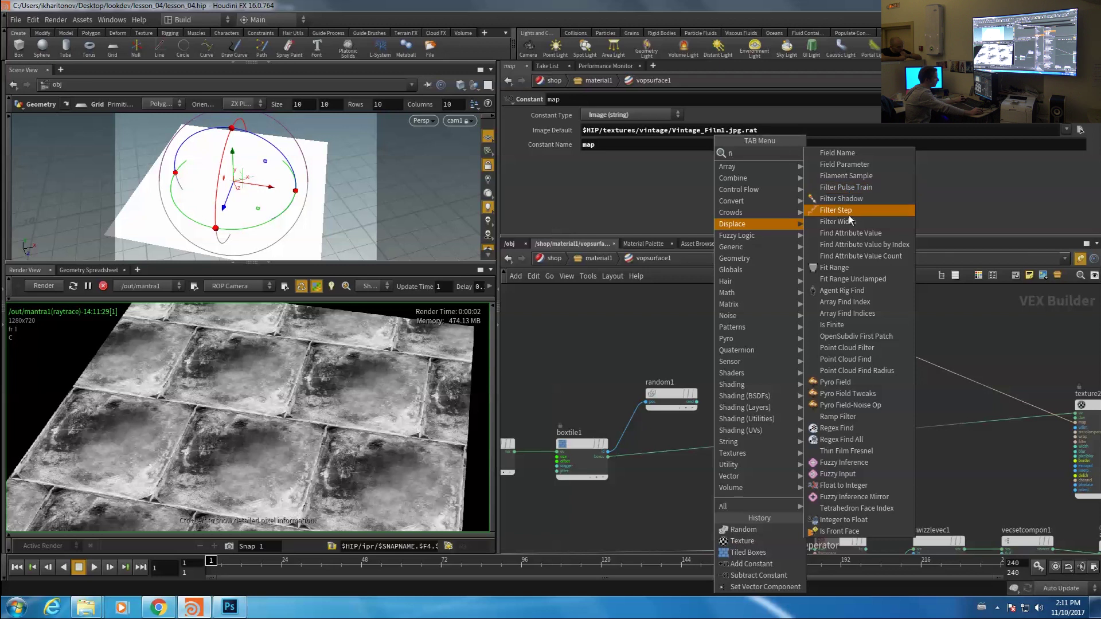
{"action": "left_click", "coordinate": [850, 268]}
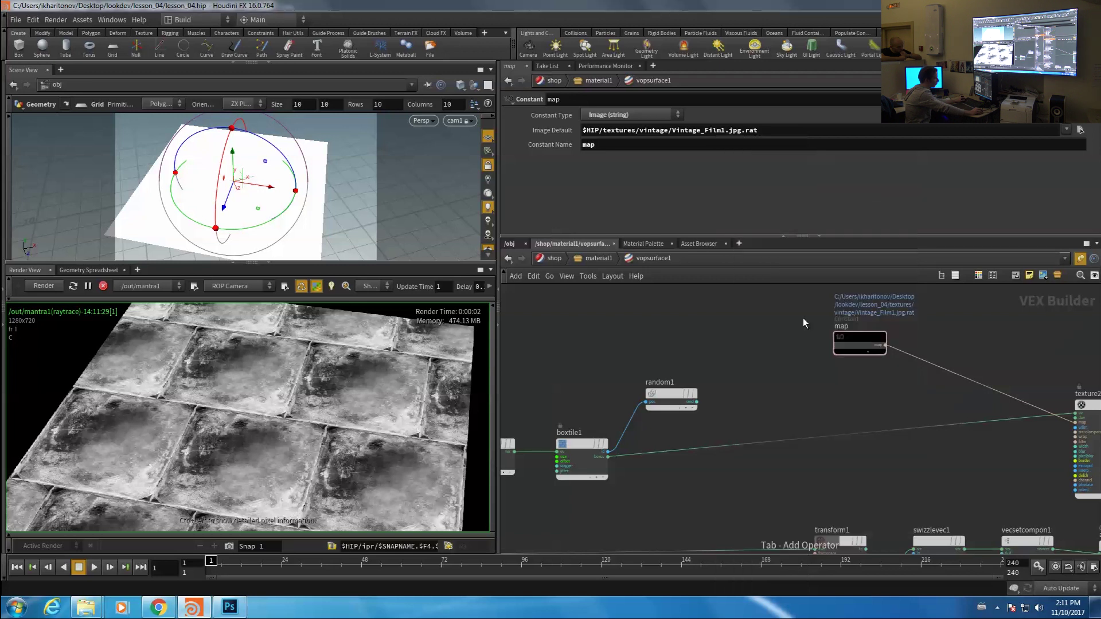
{"action": "left_click", "coordinate": [740, 397]}
{"action": "left_click_drag", "start_coordinate": [739, 395], "coordinate": [743, 381]}
{"action": "left_click_drag", "start_coordinate": [594, 161], "coordinate": [559, 185]}
{"action": "type", "text": "1"}
{"action": "key", "text": "Tab"}
{"action": "type", "text": "14"}
Add a Round to Integer node and feed it with fit1's output
{"action": "key", "text": "Tab"}
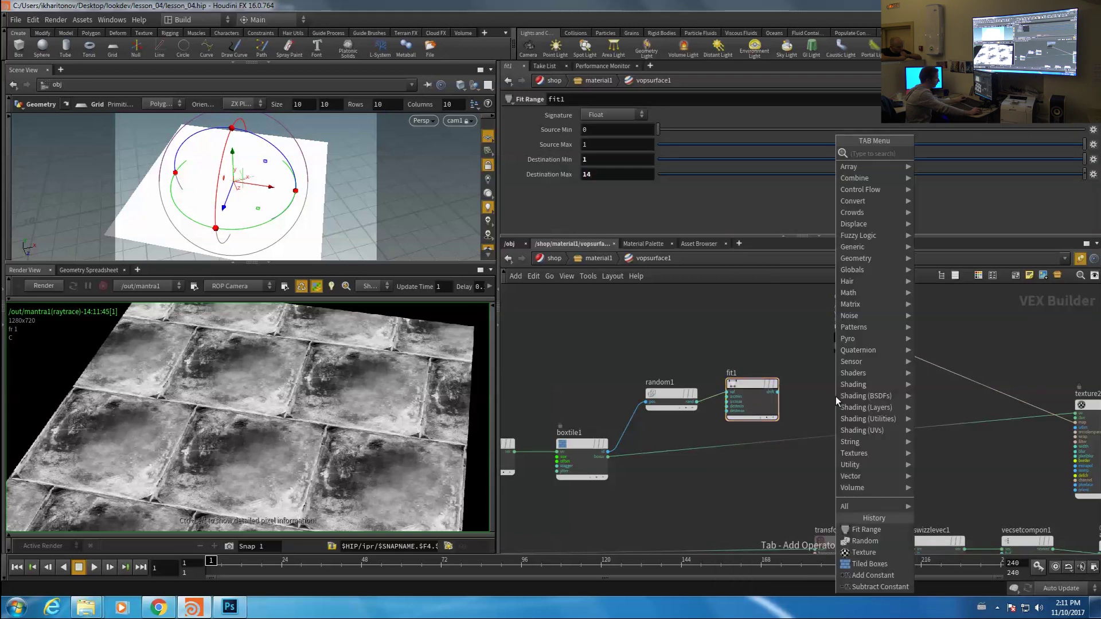
{"action": "mouse_move", "coordinate": [836, 393]}
{"action": "left_click", "coordinate": [783, 395]}
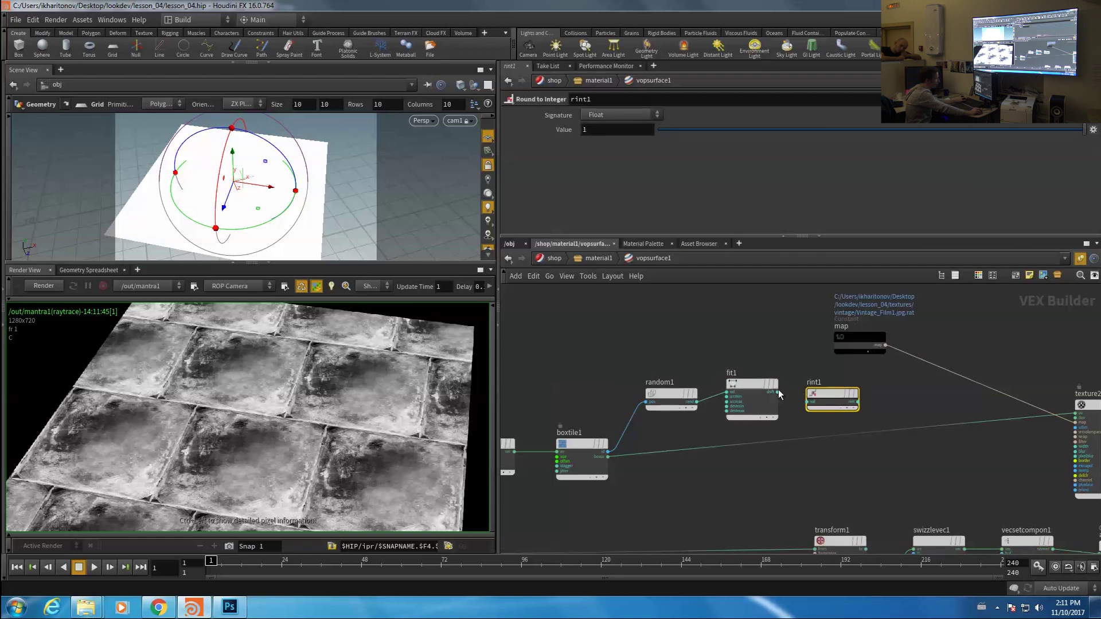
{"action": "left_click_drag", "start_coordinate": [778, 391], "coordinate": [809, 402]}
{"action": "middle_click_drag", "start_coordinate": [811, 341], "coordinate": [764, 355]}
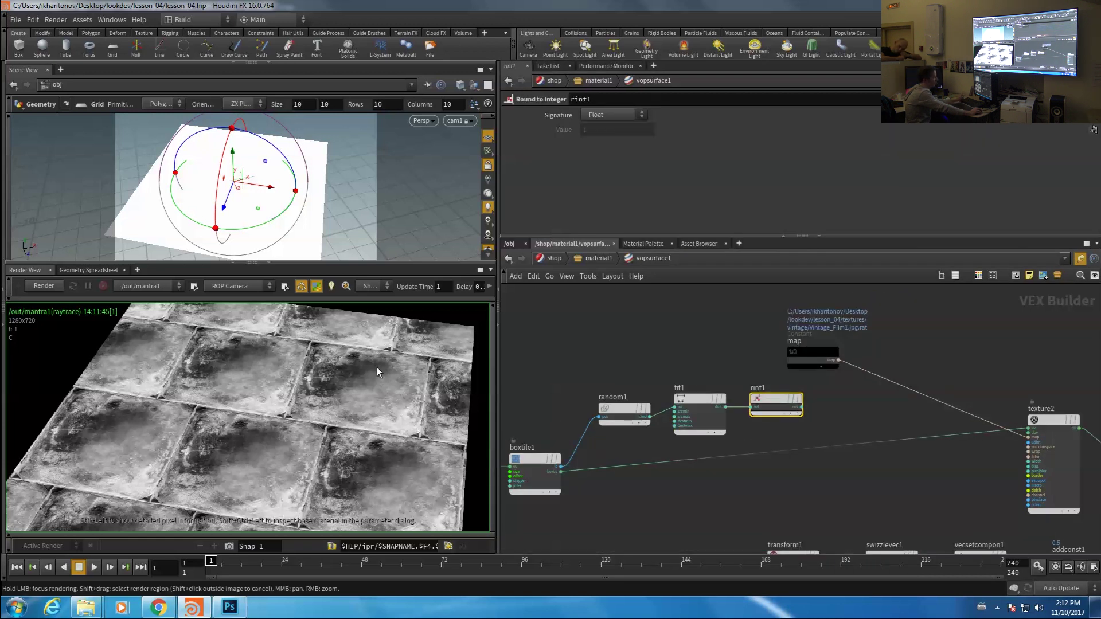
{"action": "middle_click_drag", "start_coordinate": [821, 365], "coordinate": [772, 317]}
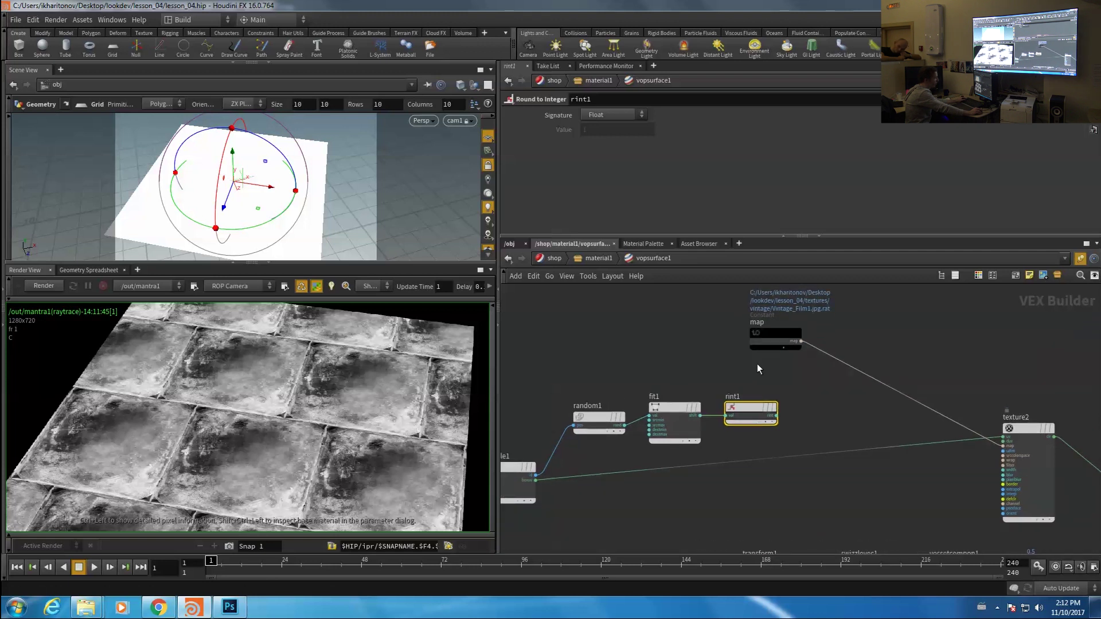
Add a Snippet node and wire the map constant and rint1's rounded value into its inputs
{"action": "left_click", "coordinate": [781, 333]}
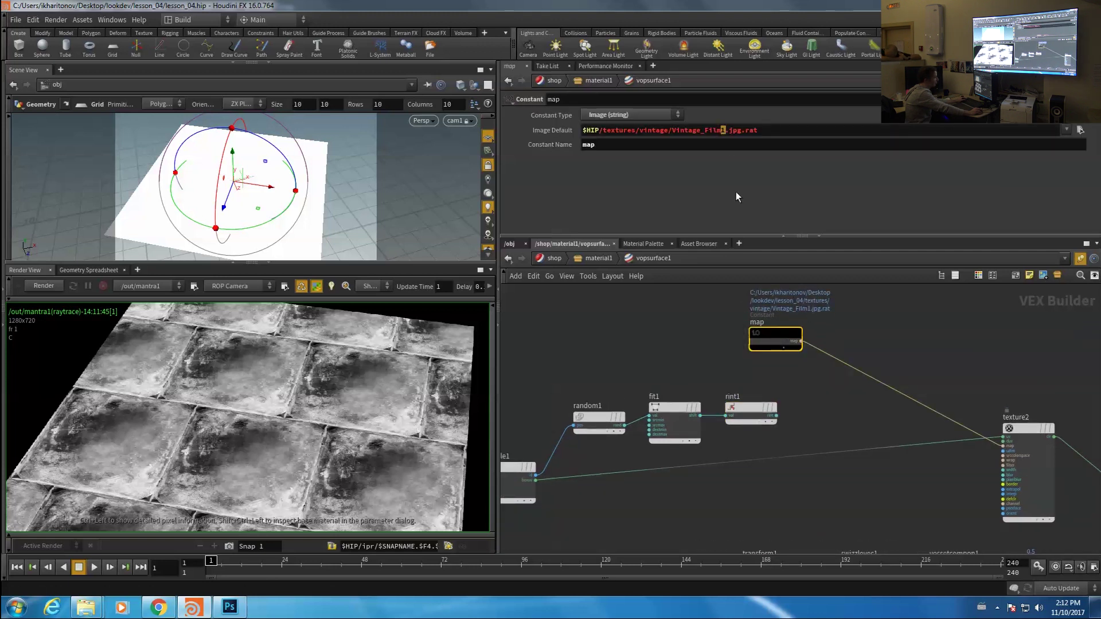
{"action": "left_click", "coordinate": [760, 408]}
{"action": "middle_click_drag", "start_coordinate": [814, 393], "coordinate": [761, 412]}
{"action": "key", "text": "Tab"}
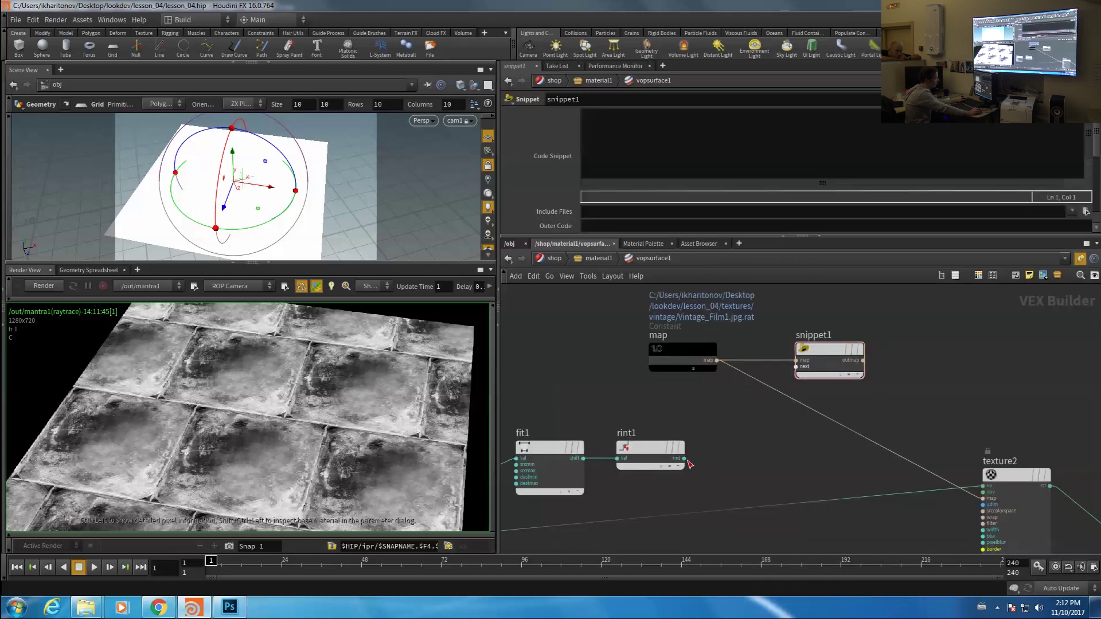
{"action": "left_click", "coordinate": [685, 459]}
{"action": "left_click", "coordinate": [783, 379]}
Feed the snippet's map output into texture2's map input and reposition the snippet node
{"action": "middle_click_drag", "start_coordinate": [915, 389], "coordinate": [778, 377]}
{"action": "left_click", "coordinate": [798, 414]}
{"action": "left_click_drag", "start_coordinate": [748, 360], "coordinate": [866, 498]}
{"action": "scroll", "coordinate": [745, 440], "scroll_direction": "down", "scroll_amount": 1}
{"action": "left_click_drag", "start_coordinate": [714, 370], "coordinate": [711, 405]}
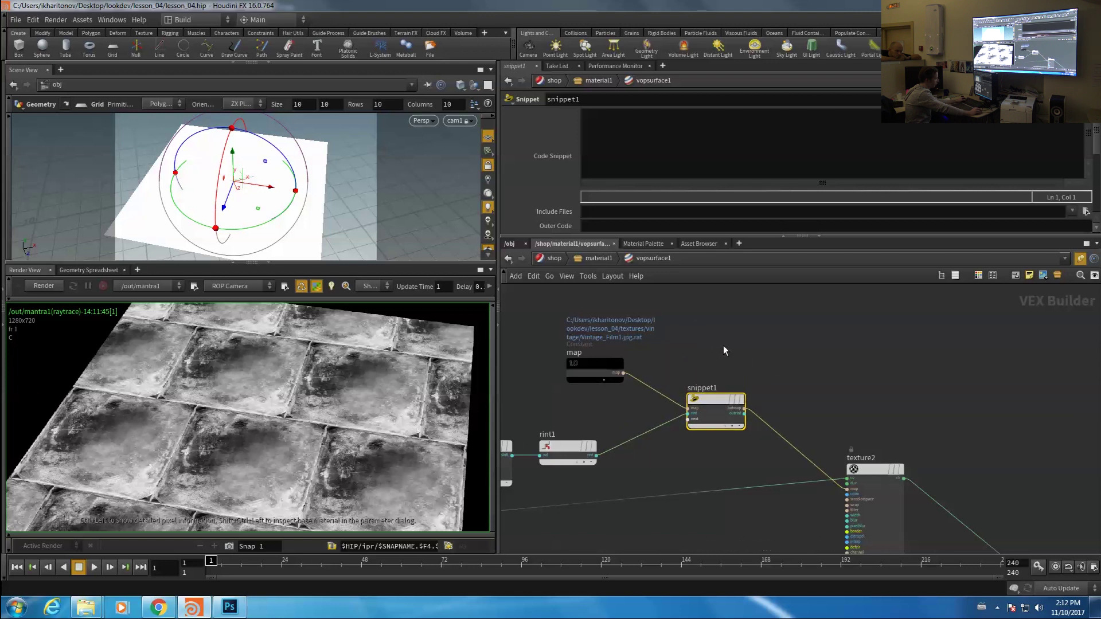
Name the snippet's two input variables map and id
{"action": "scroll", "coordinate": [586, 195], "scroll_direction": "down", "scroll_amount": 2}
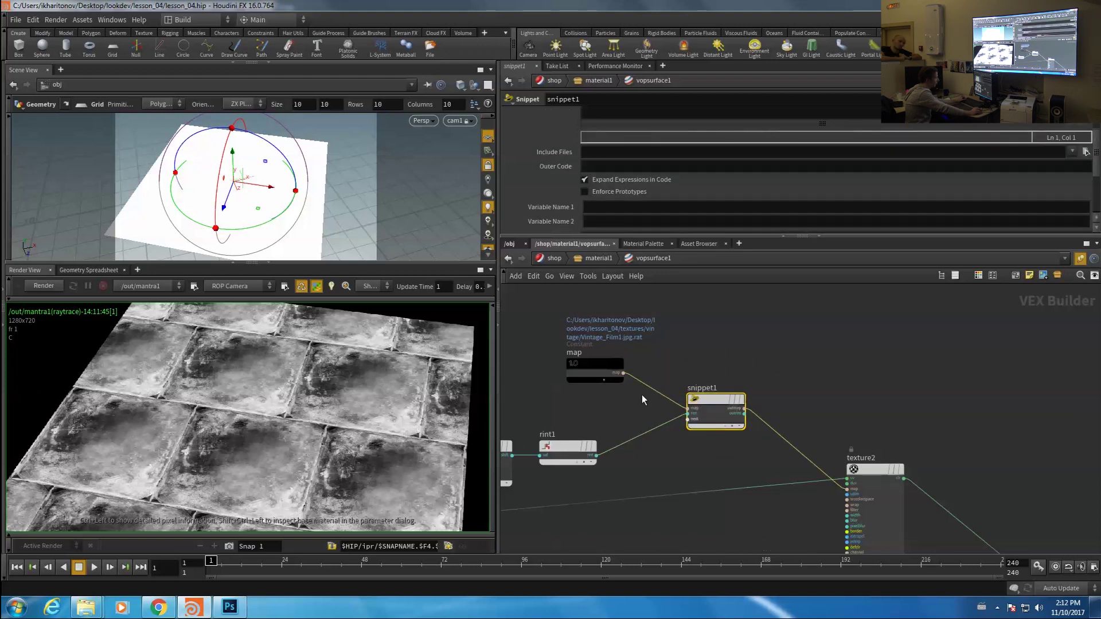
{"action": "scroll", "coordinate": [630, 172], "scroll_direction": "down", "scroll_amount": 1}
{"action": "left_click", "coordinate": [608, 178]}
{"action": "type", "text": "map"}
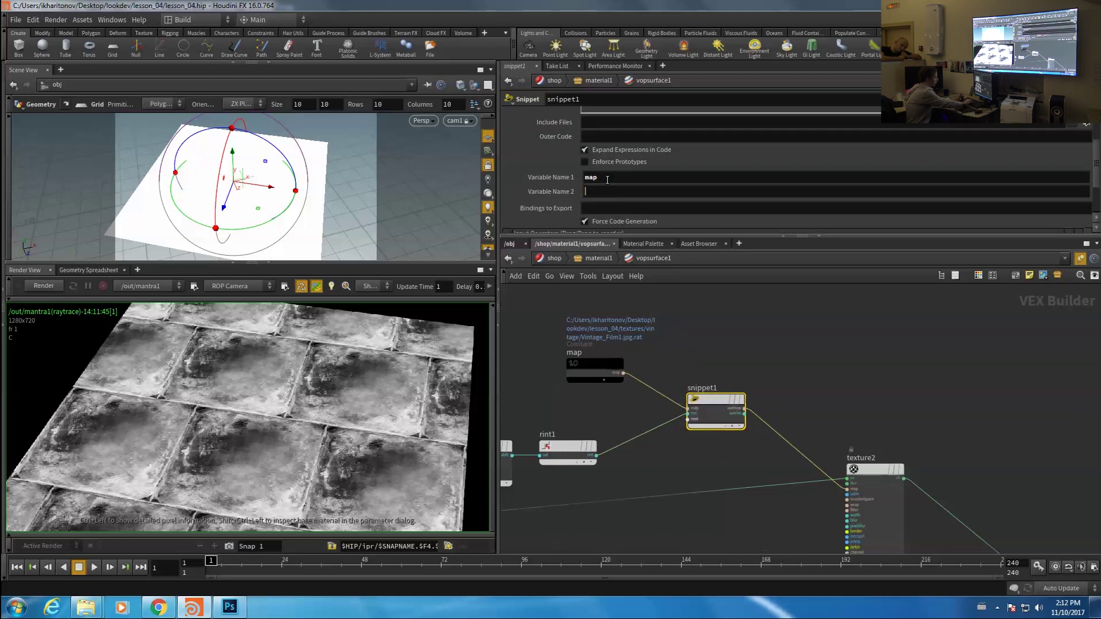
Write the snippet code "map = sprintf(map, id);" to insert the tile number into the file path
{"action": "scroll", "coordinate": [619, 181], "scroll_direction": "up", "scroll_amount": 3}
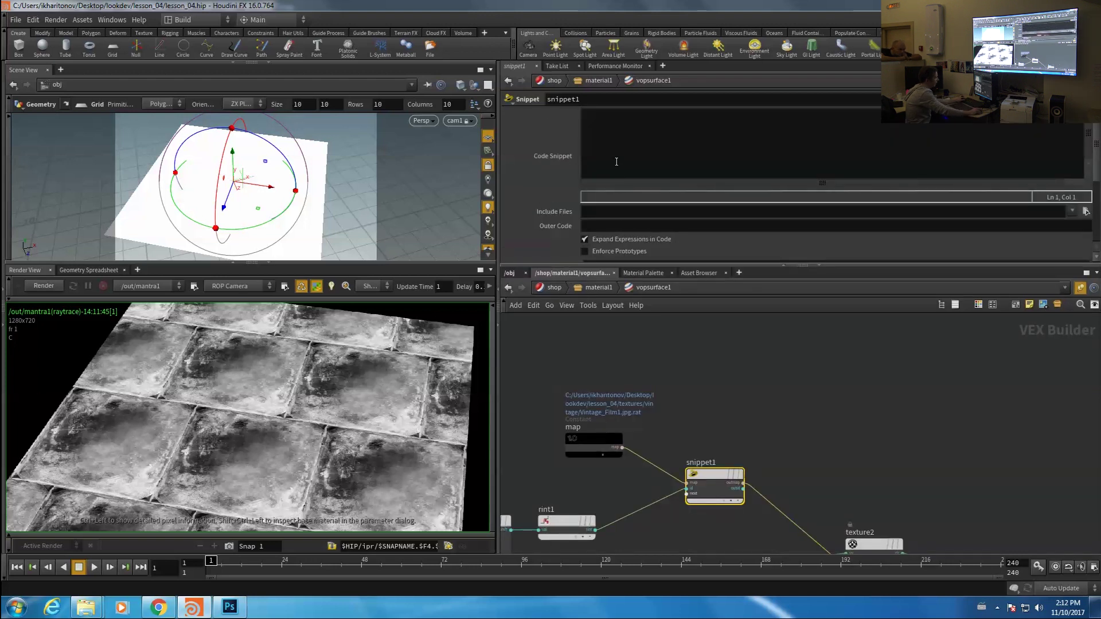
{"action": "type", "text": "map "}
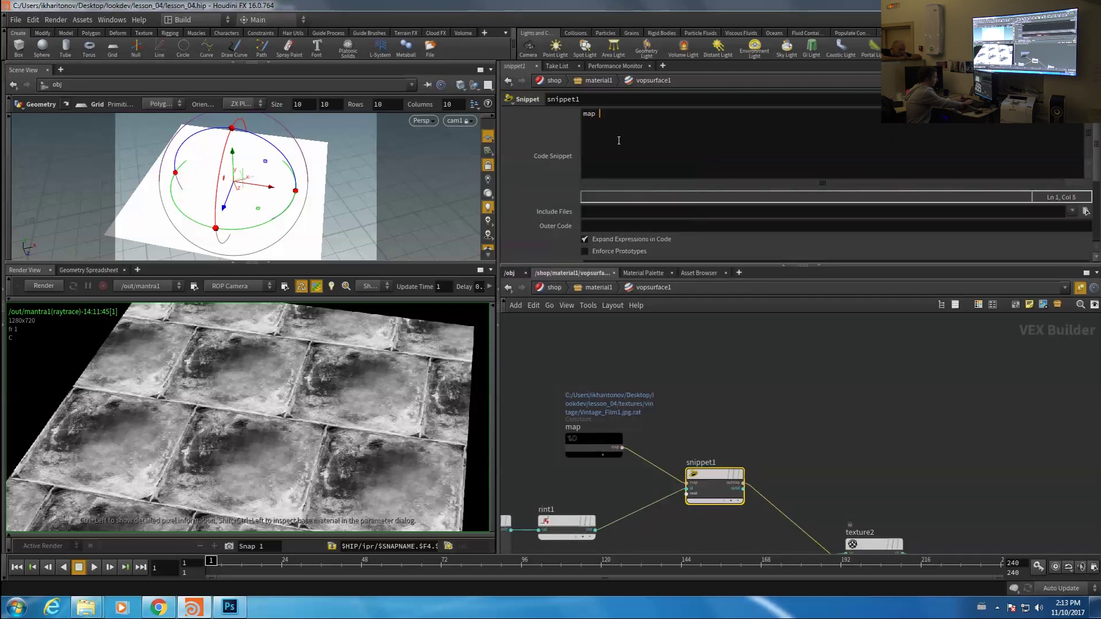
{"action": "type", "text": "= sprintf(map, id);"}
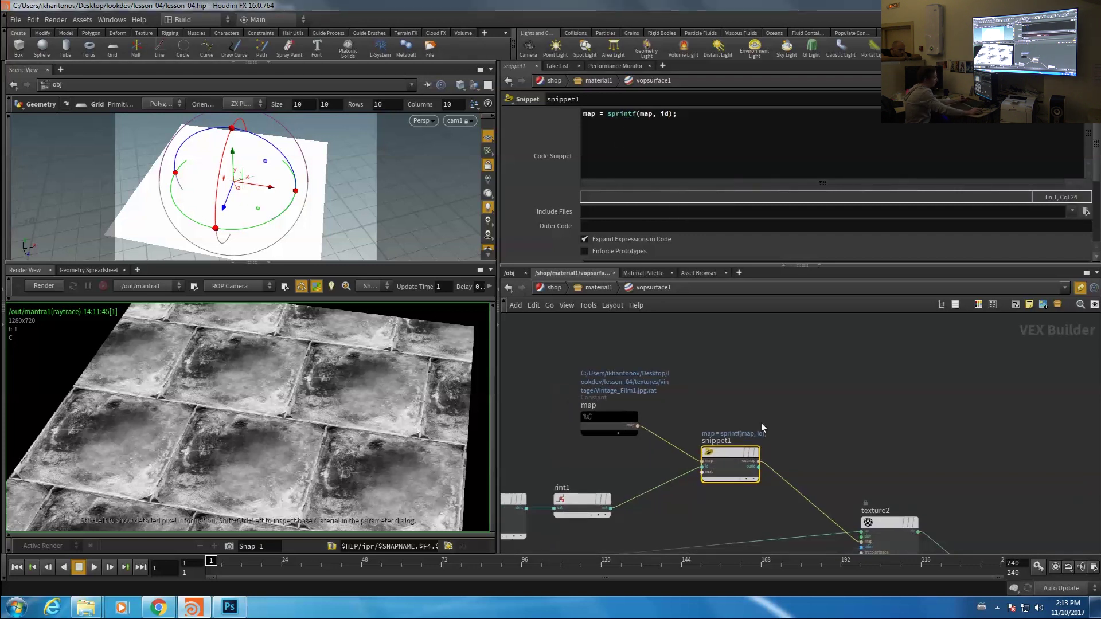
Replace the file number in the map constant's image path with %d, giving $HIP/textures/vintage/Vintage_Film%d.jpg.rat
{"action": "left_click", "coordinate": [608, 422]}
{"action": "left_click", "coordinate": [728, 131]}
{"action": "key", "text": "BackSpace"}
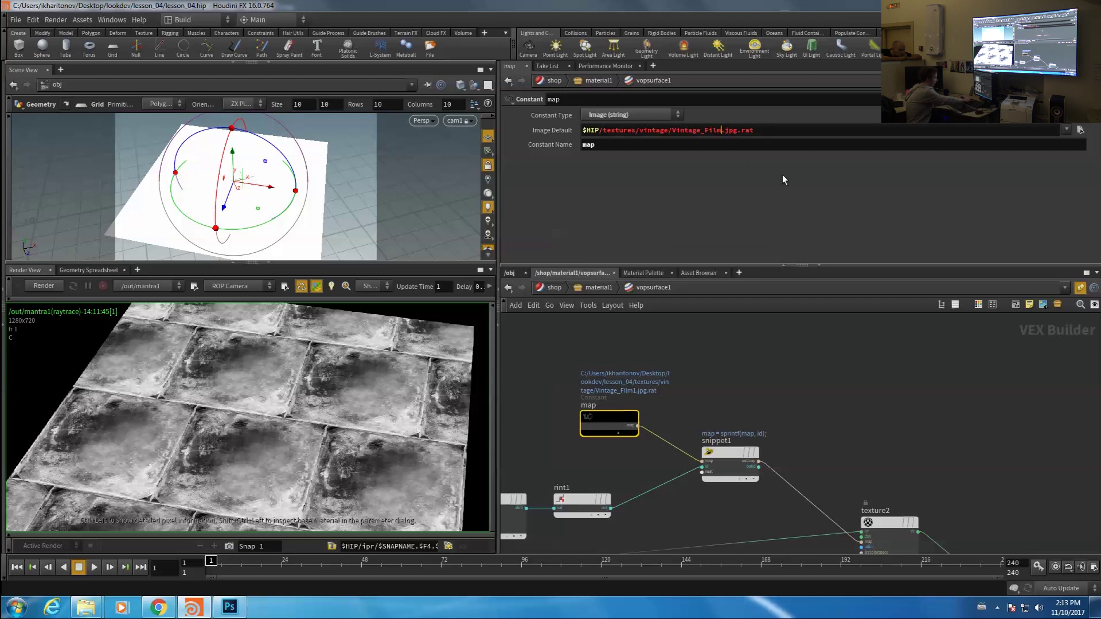
{"action": "type", "text": "%d"}
{"action": "key", "text": "Return"}
{"action": "scroll", "coordinate": [859, 392], "scroll_direction": "down", "scroll_amount": 3}
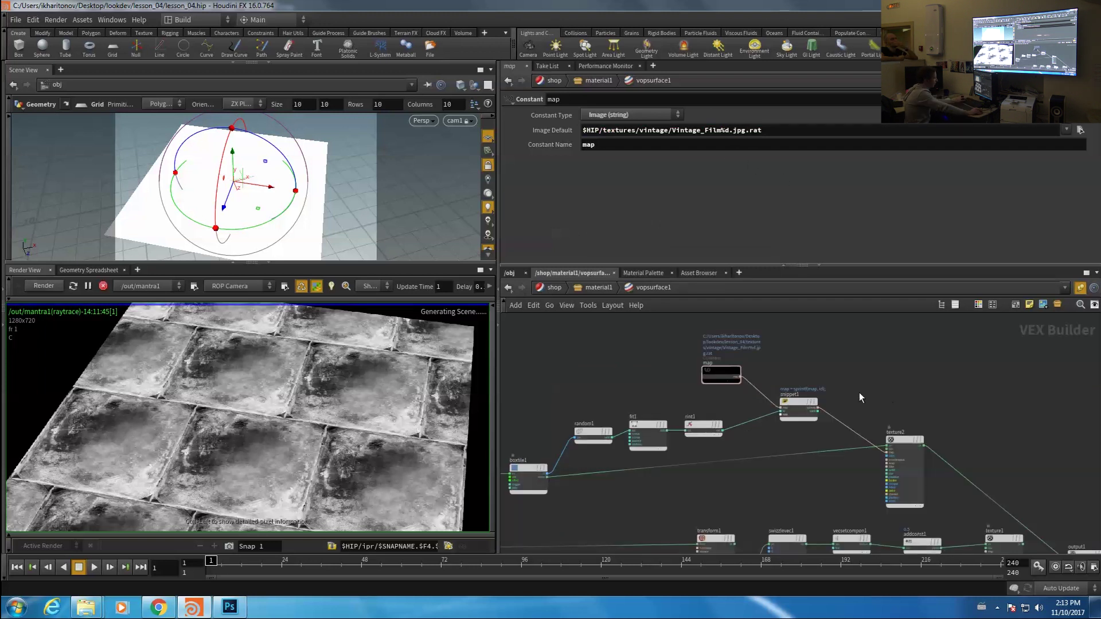
{"action": "scroll", "coordinate": [852, 390], "scroll_direction": "up", "scroll_amount": 4}
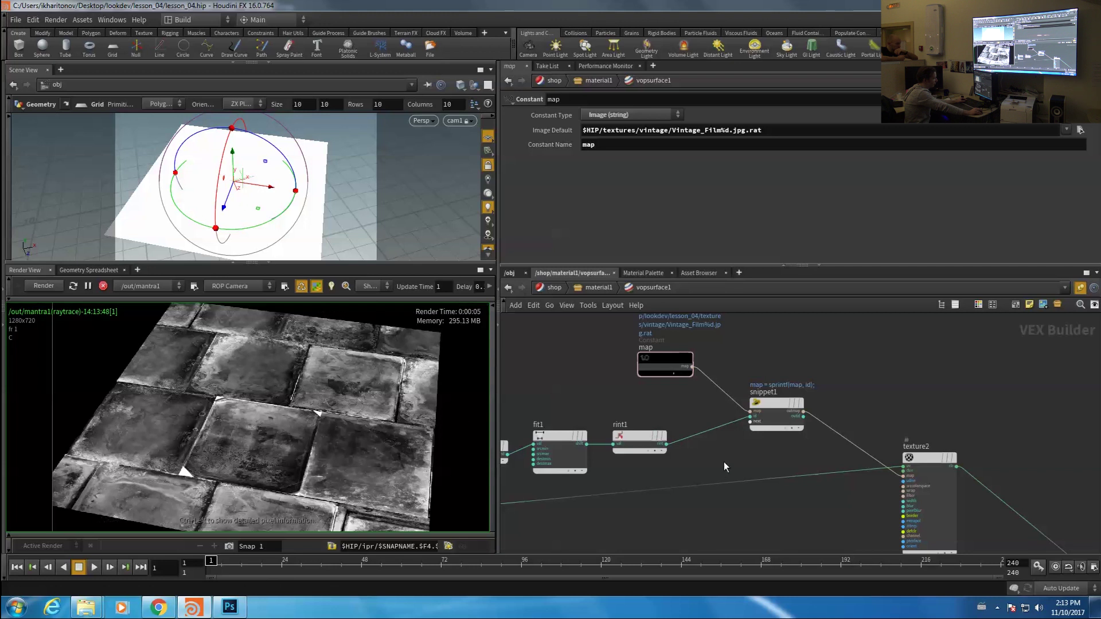
Add a Mix node before output1 that blends texture2 as the first input with texture1 as the second
{"action": "scroll", "coordinate": [724, 463], "scroll_direction": "down", "scroll_amount": 2}
{"action": "middle_click_drag", "start_coordinate": [743, 490], "coordinate": [654, 434]}
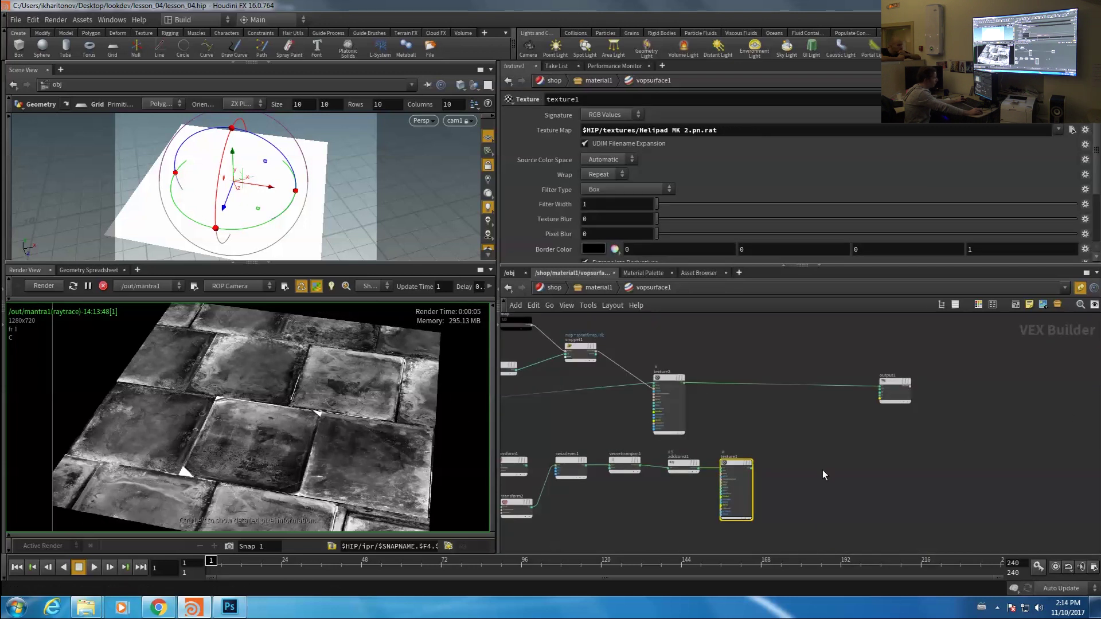
{"action": "scroll", "coordinate": [822, 470], "scroll_direction": "up", "scroll_amount": 3}
{"action": "middle_click_drag", "start_coordinate": [777, 420], "coordinate": [737, 426]}
{"action": "key", "text": "Tab"}
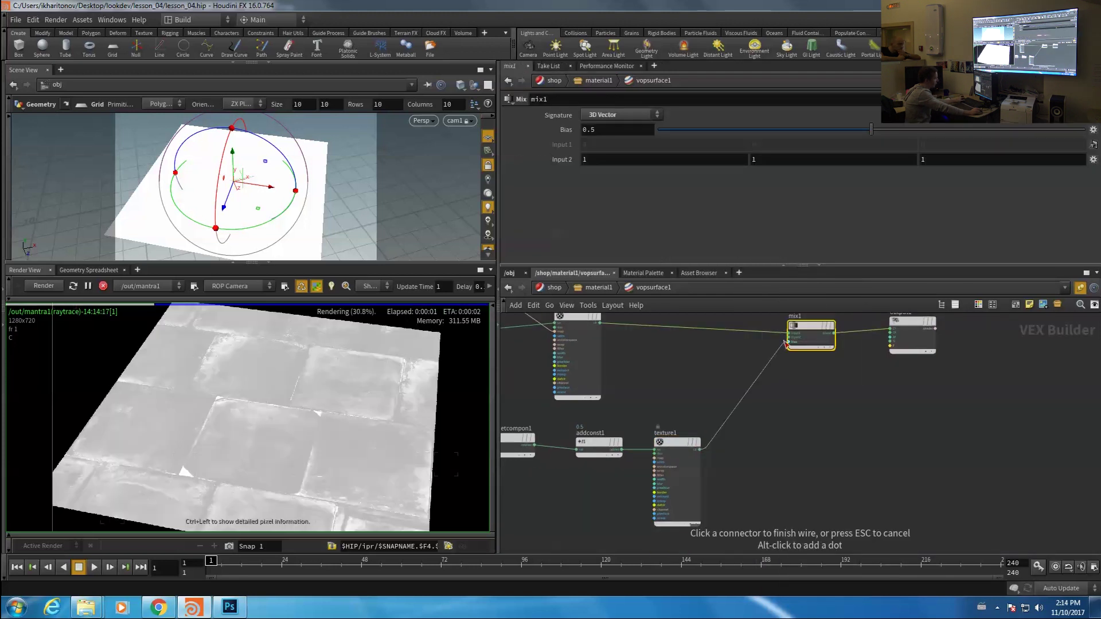
{"action": "left_click", "coordinate": [790, 337]}
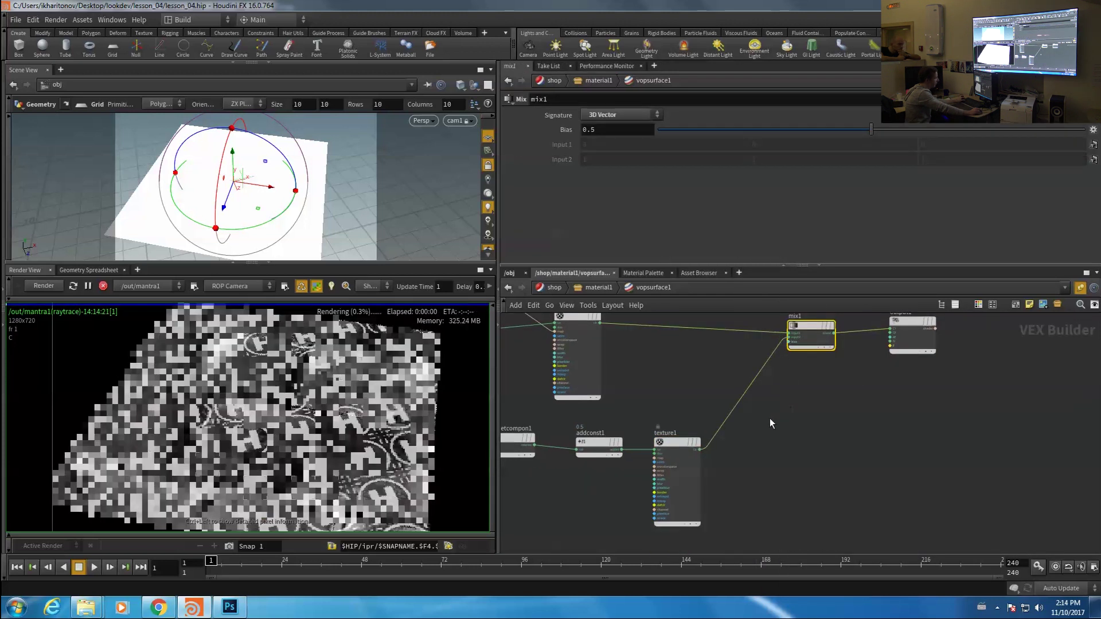
Add a Get Vector Component node that extracts Component 1 of texture1's colour and drives mix1's Bias with it
{"action": "key", "text": "Tab"}
{"action": "mouse_move", "coordinate": [769, 418]}
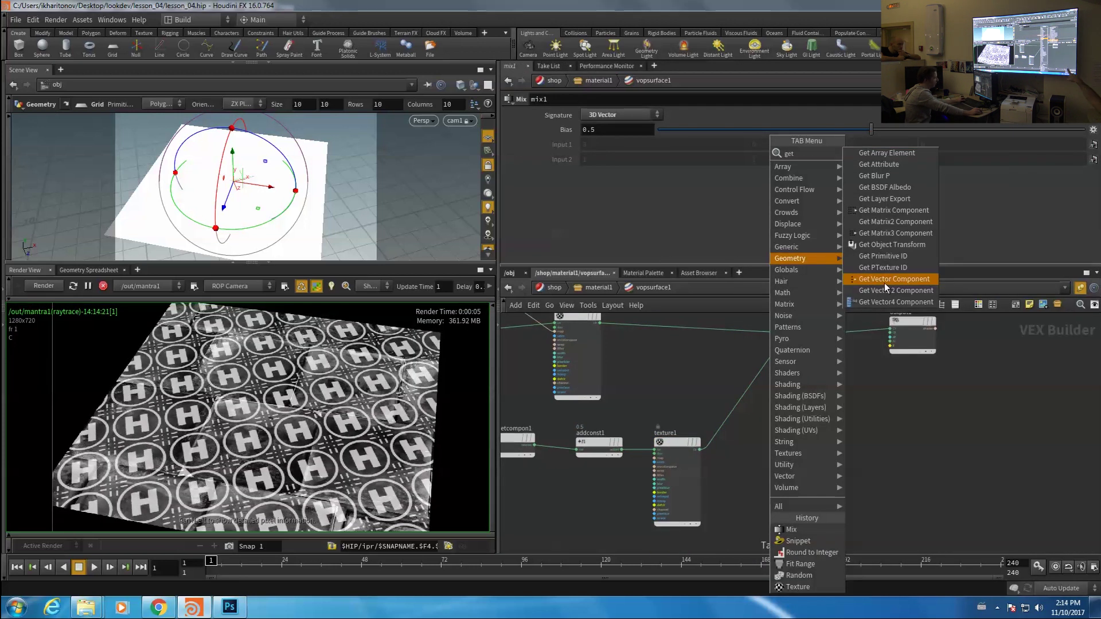
{"action": "left_click", "coordinate": [884, 284]}
{"action": "left_click", "coordinate": [786, 442]}
{"action": "left_click", "coordinate": [700, 449]}
{"action": "left_click", "coordinate": [763, 449]}
{"action": "middle_click_drag", "start_coordinate": [869, 375], "coordinate": [857, 408]}
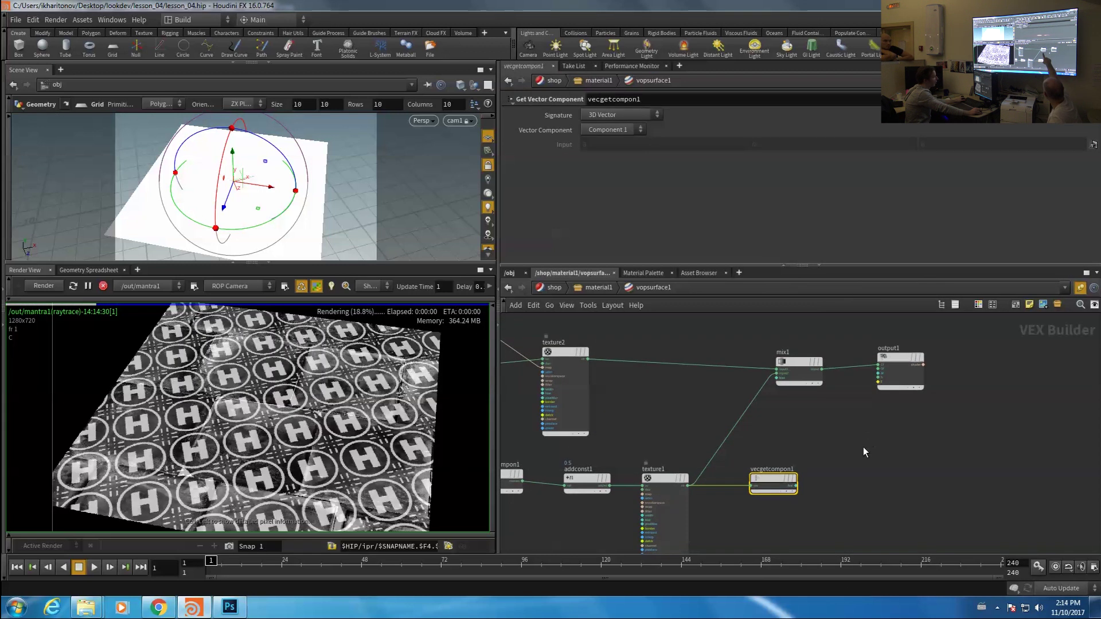
{"action": "left_click", "coordinate": [796, 485]}
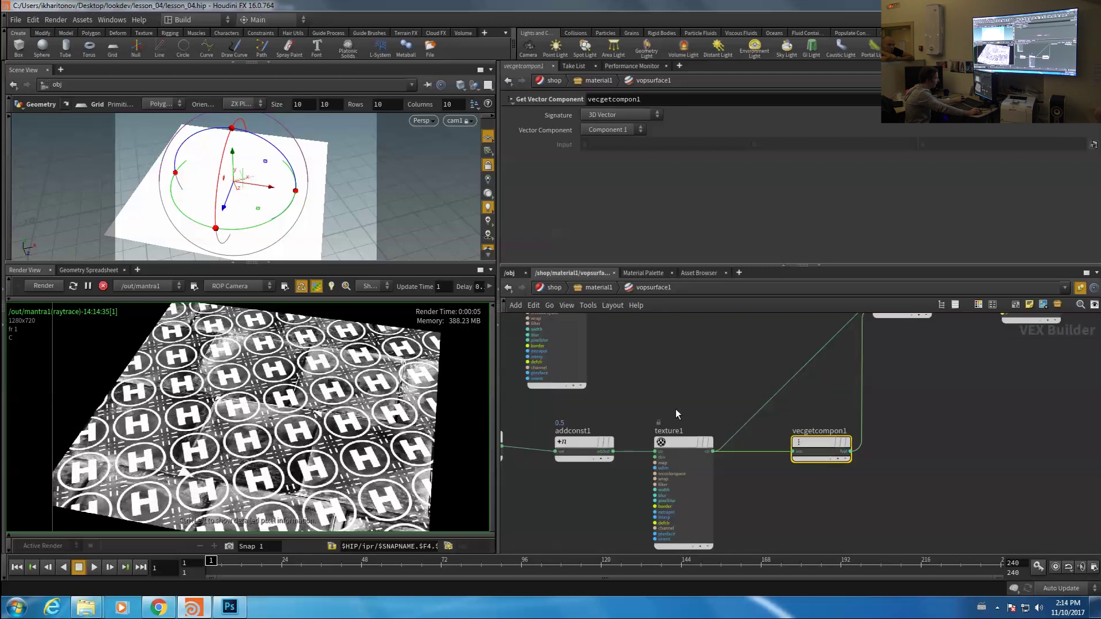
Set texture1's Wrap mode to Decal so the helipad image does not repeat
{"action": "left_click", "coordinate": [676, 453]}
{"action": "left_click", "coordinate": [600, 173]}
{"action": "left_click", "coordinate": [600, 198]}
{"action": "left_click", "coordinate": [599, 173]}
{"action": "left_click", "coordinate": [597, 208]}
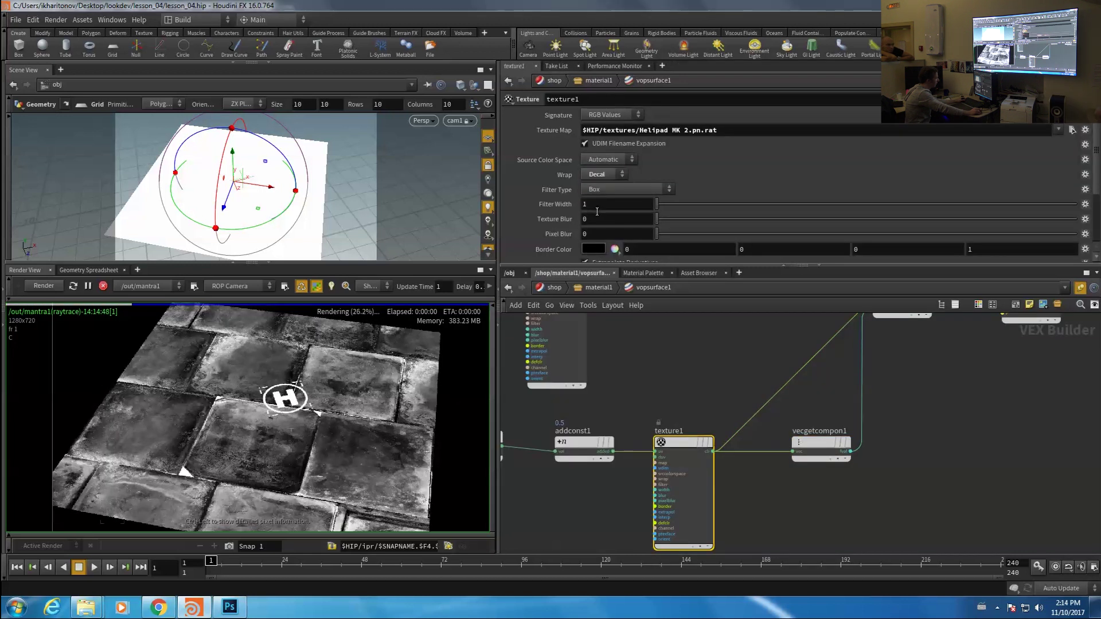
Move null1 across the ground plane to shift the projected helipad decal onto a neighbouring tile
{"action": "key", "text": "u"}
{"action": "key", "text": "u"}
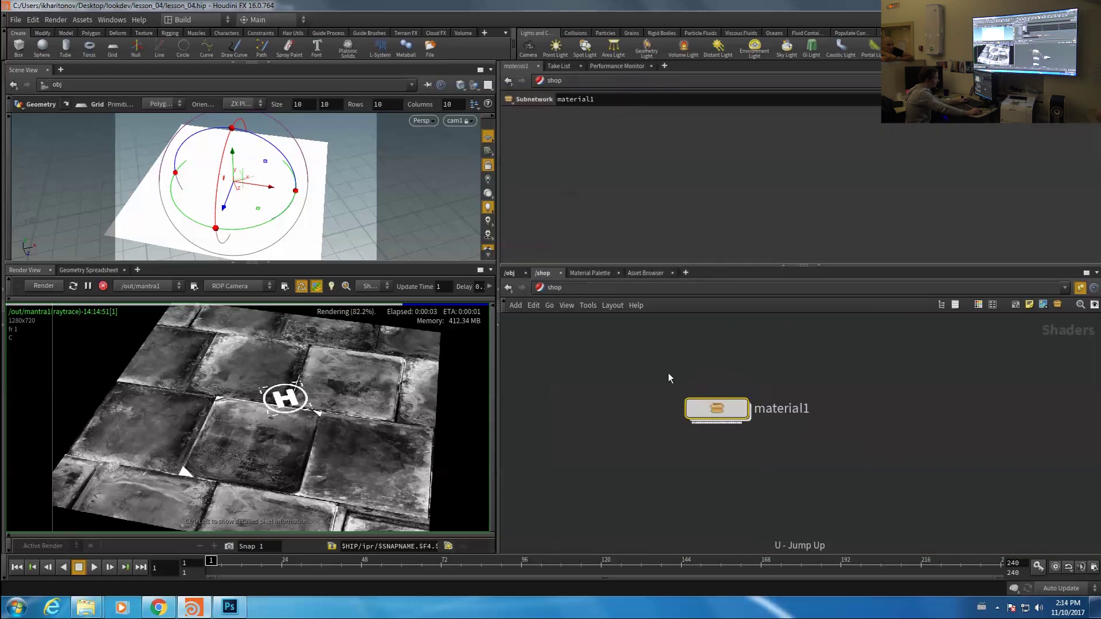
{"action": "left_click", "coordinate": [510, 273]}
{"action": "left_click", "coordinate": [737, 368]}
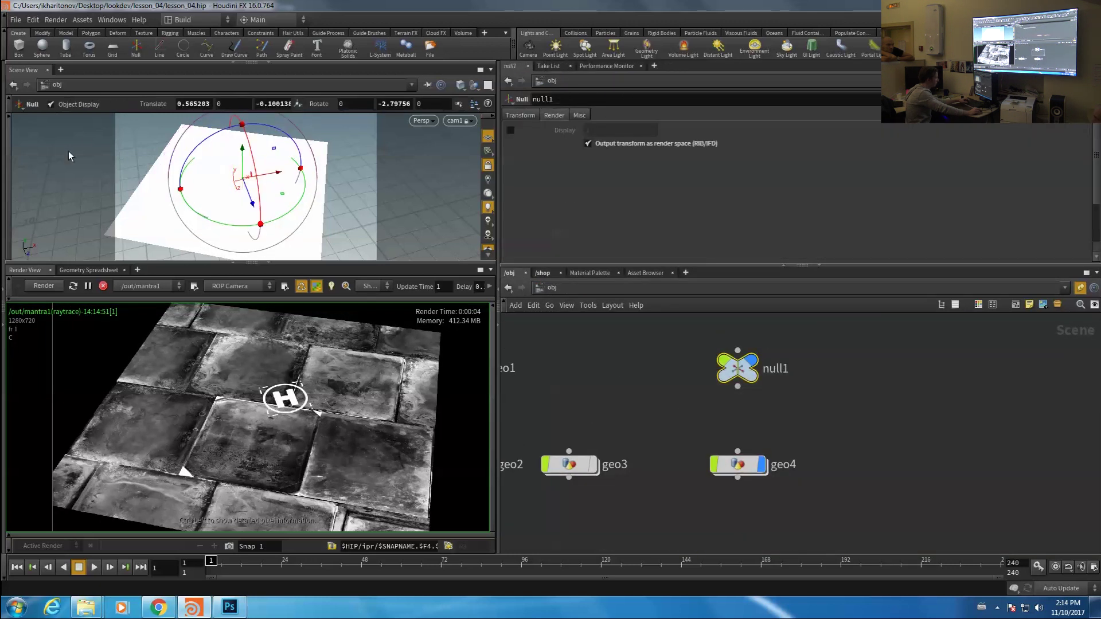
{"action": "left_click_drag", "start_coordinate": [236, 175], "coordinate": [280, 172]}
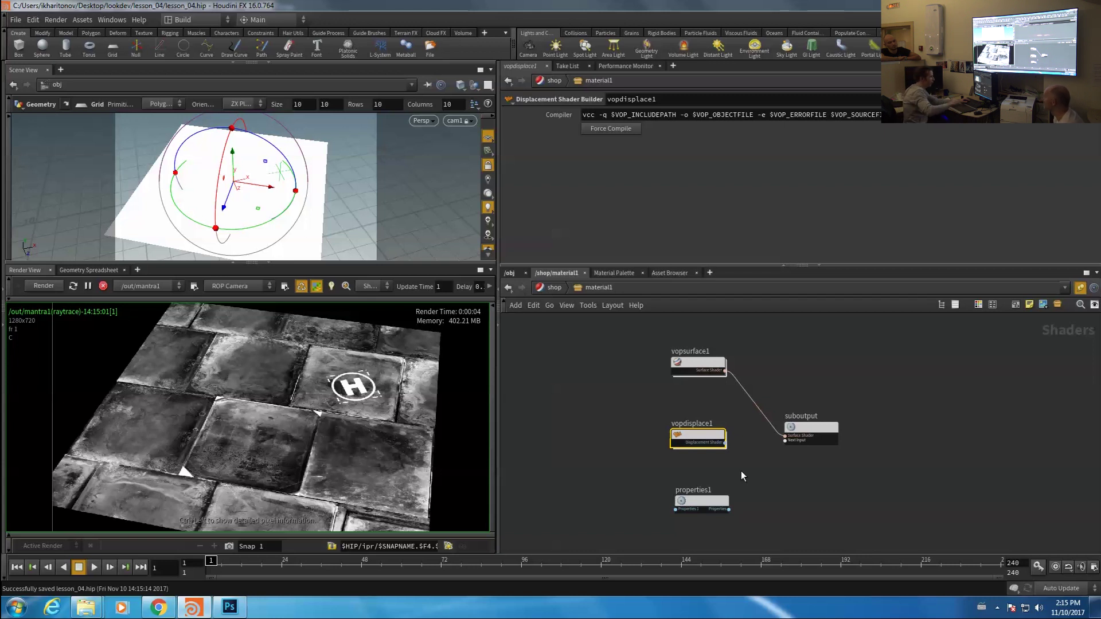
Examine the node chain in vopdisplace2 from the randomised tile texture to Displace Along Normal, alongside vopsurface1 in material1
{"action": "middle_click_drag", "start_coordinate": [656, 388], "coordinate": [662, 403]}
{"action": "left_click", "coordinate": [704, 379]}
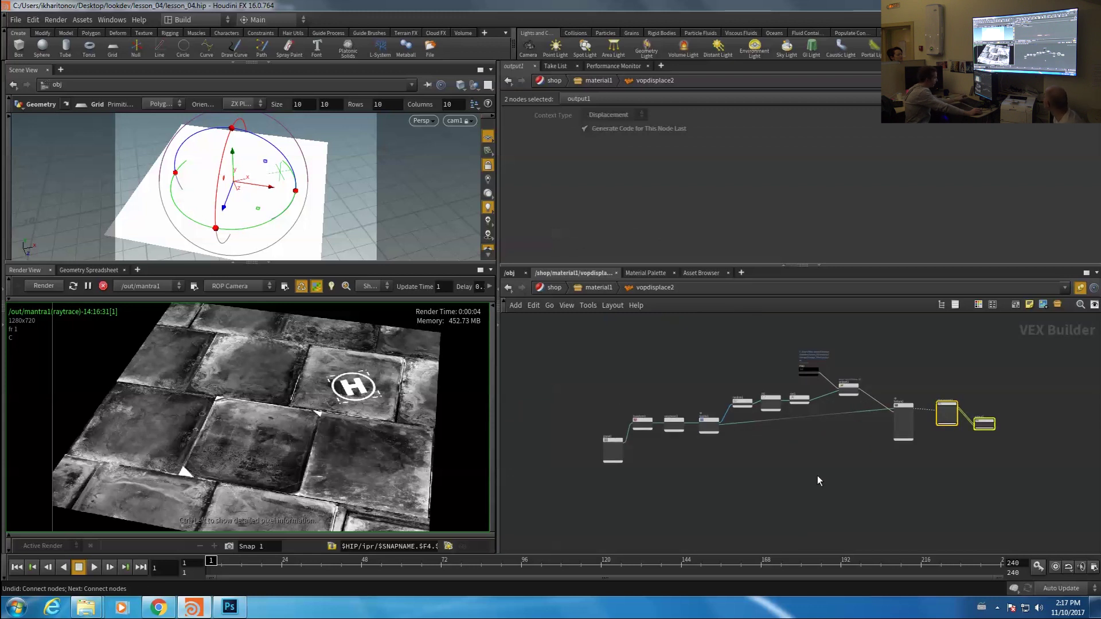
{"action": "middle_click_drag", "start_coordinate": [801, 448], "coordinate": [797, 479]}
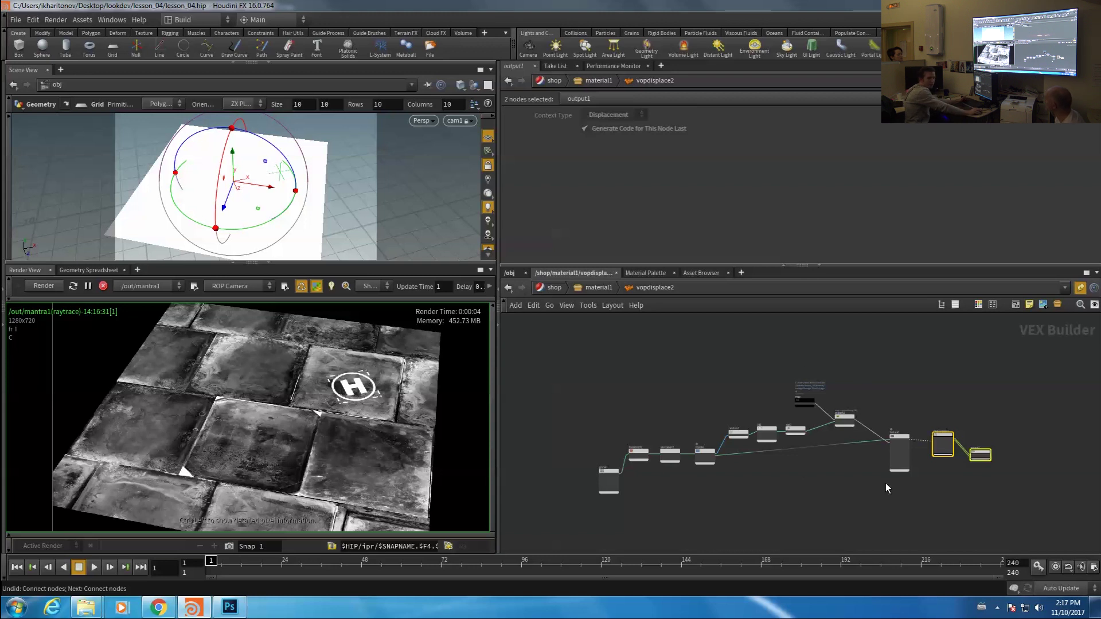
{"action": "scroll", "coordinate": [877, 485], "scroll_direction": "up", "scroll_amount": 4}
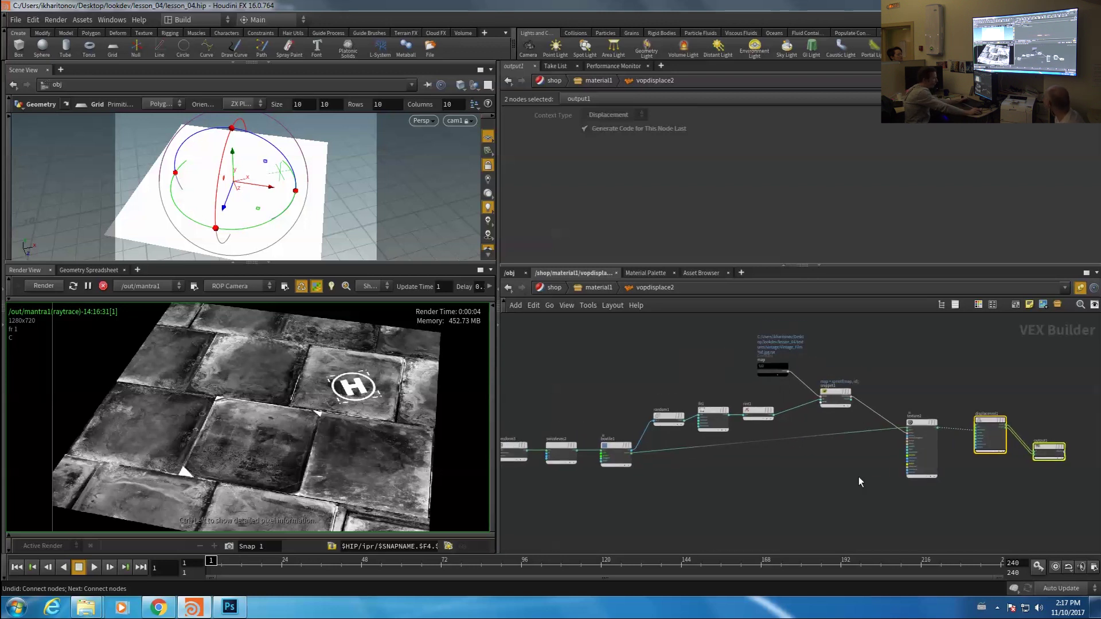
{"action": "middle_click_drag", "start_coordinate": [825, 456], "coordinate": [790, 464]}
{"action": "scroll", "coordinate": [896, 405], "scroll_direction": "down", "scroll_amount": 1}
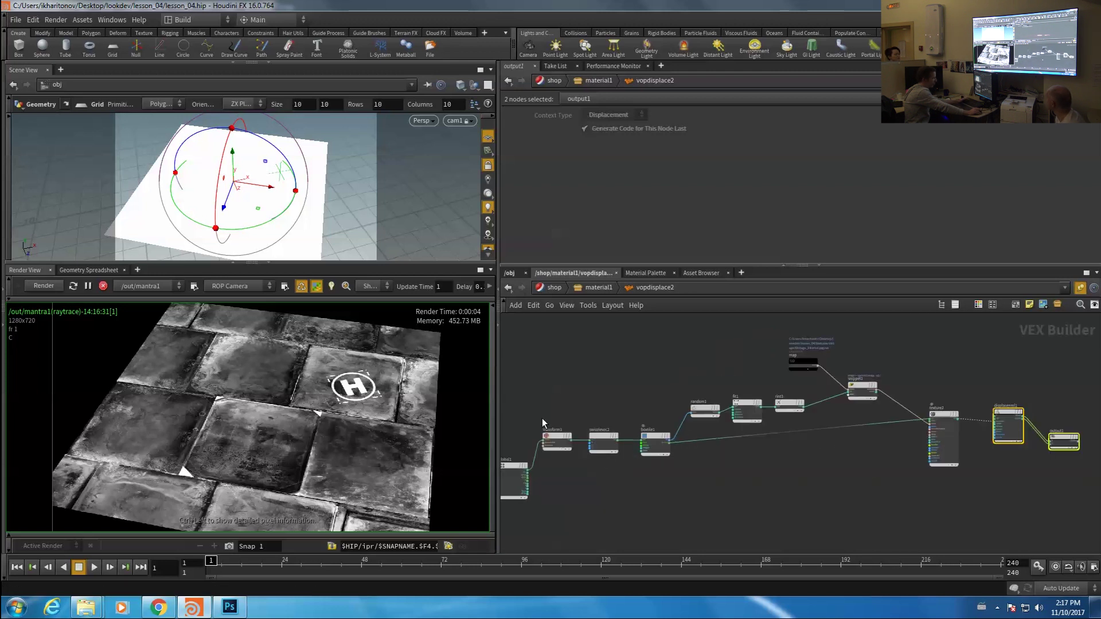
{"action": "key", "text": "u"}
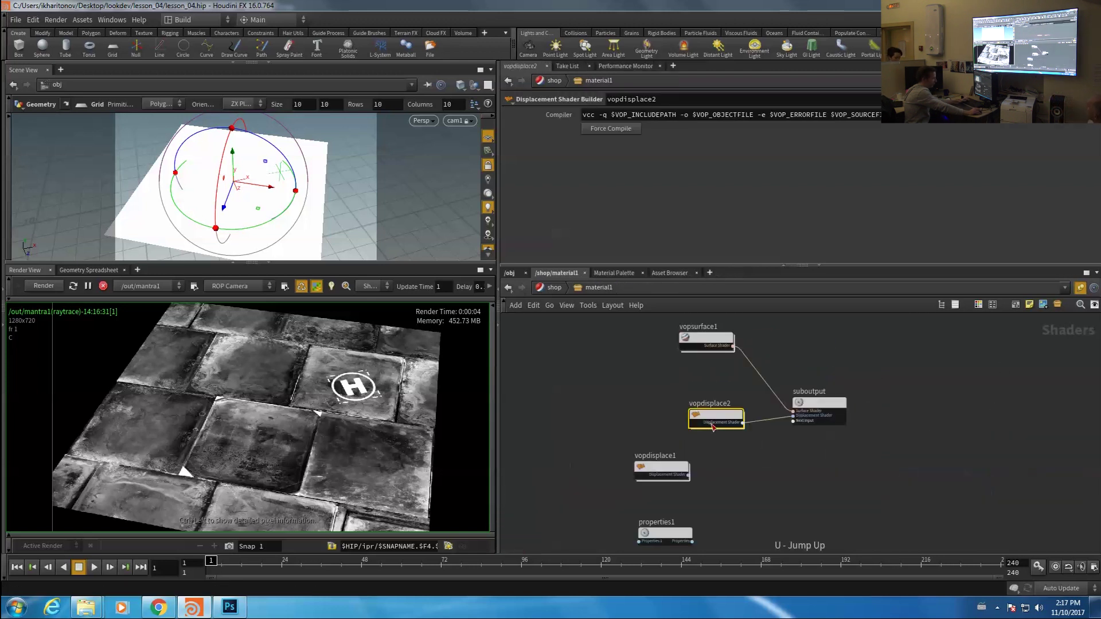
{"action": "key", "text": "i"}
{"action": "key", "text": "u"}
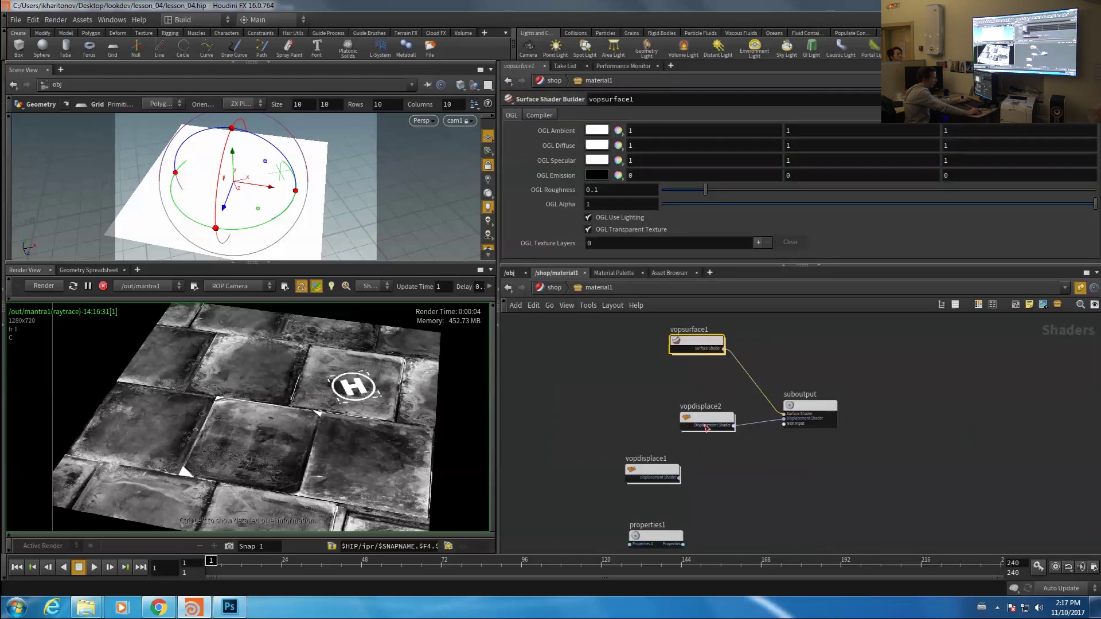
{"action": "key", "text": "i"}
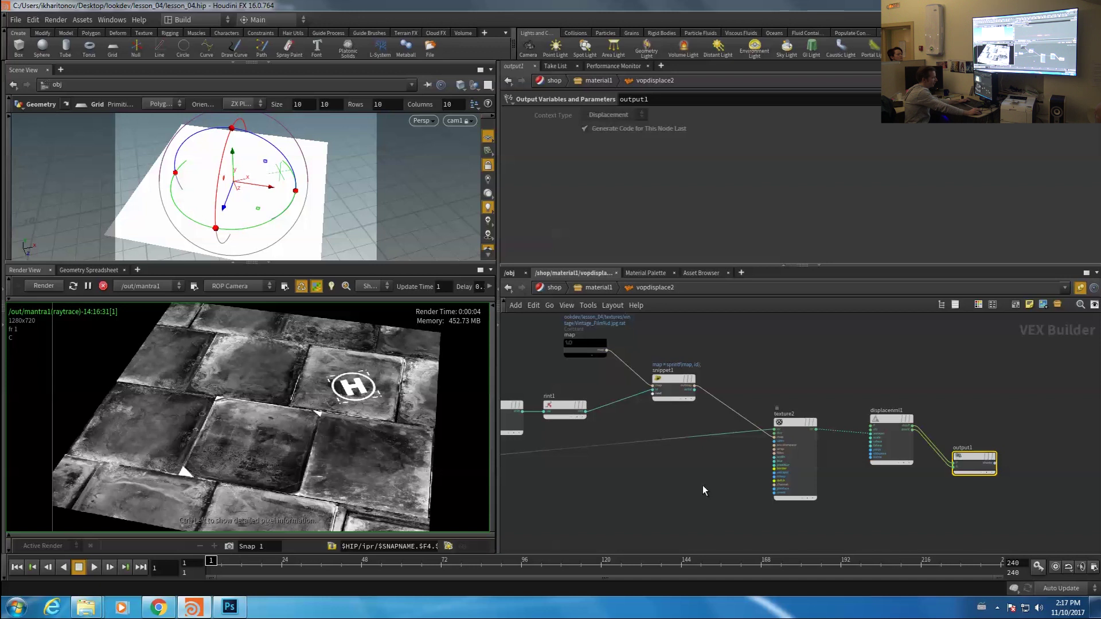
Reposition displacenml1 between texture2 and output1 in vopdisplace2, then return to material1 and focus the render on the middle tiles
{"action": "scroll", "coordinate": [701, 485], "scroll_direction": "down", "scroll_amount": 2}
{"action": "left_click", "coordinate": [858, 433], "text": "shift"}
{"action": "left_click_drag", "start_coordinate": [858, 432], "coordinate": [884, 426]}
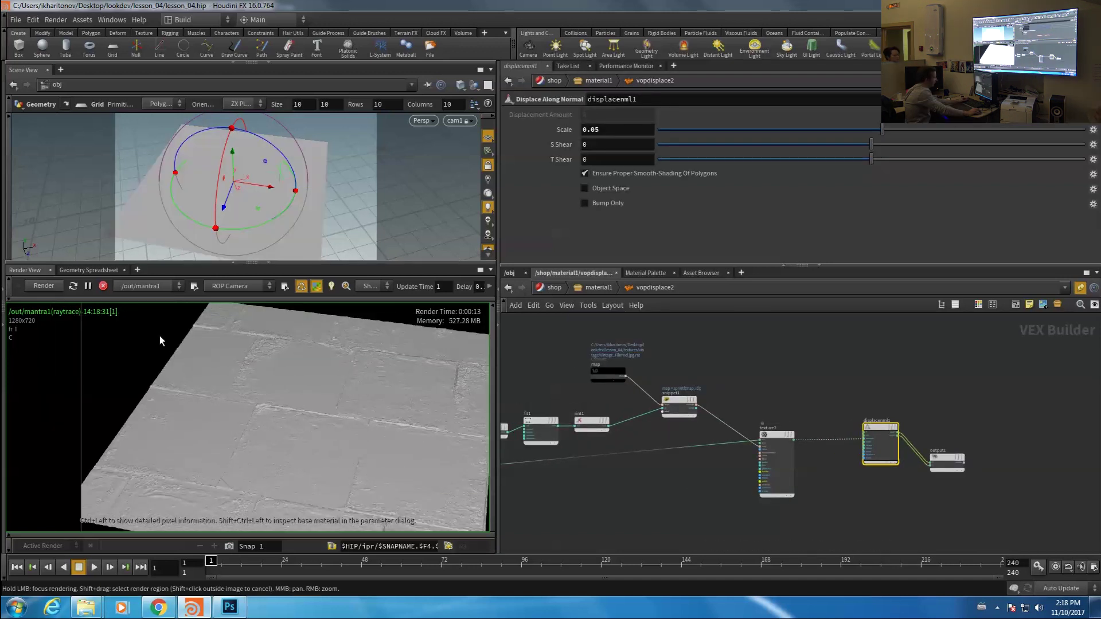
{"action": "key", "text": "u"}
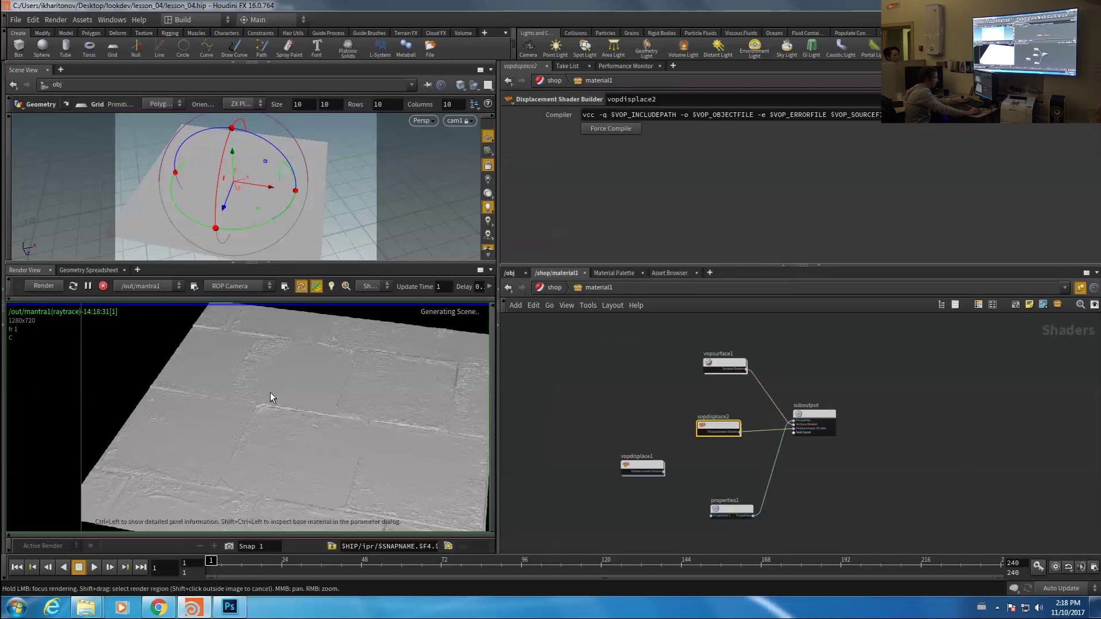
{"action": "left_click", "coordinate": [317, 387]}
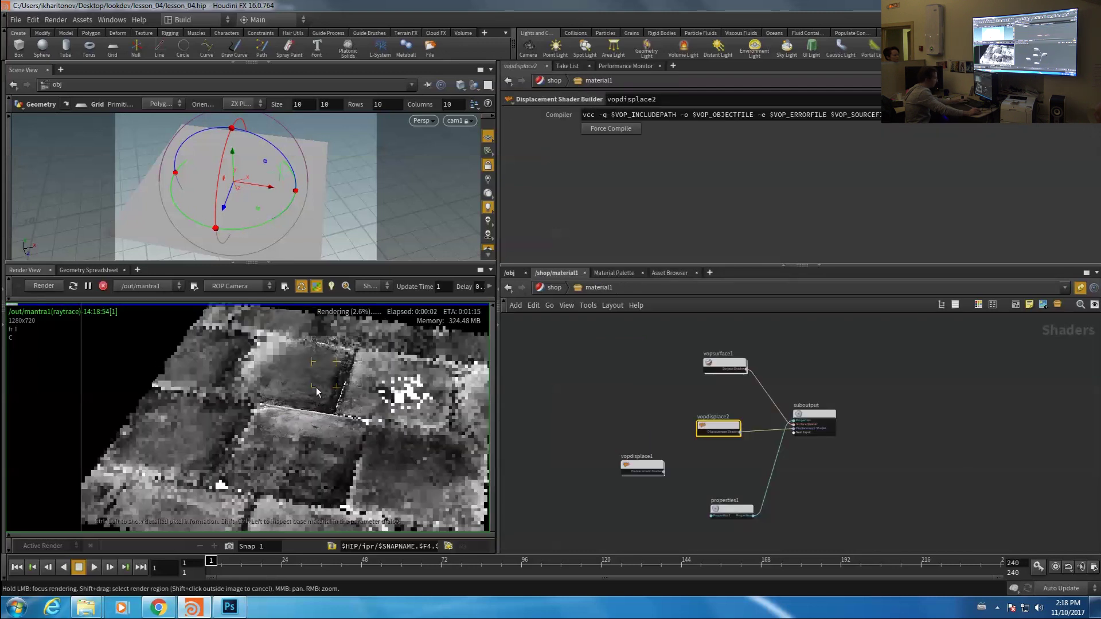
Add a Bind Export node to the vopdisplace2 network, above the link between texture2 and displacenml1
{"action": "key", "text": "i"}
{"action": "key", "text": "Tab"}
{"action": "key", "text": "Escape"}
{"action": "key", "text": "Tab"}
{"action": "type", "text": "bin"}
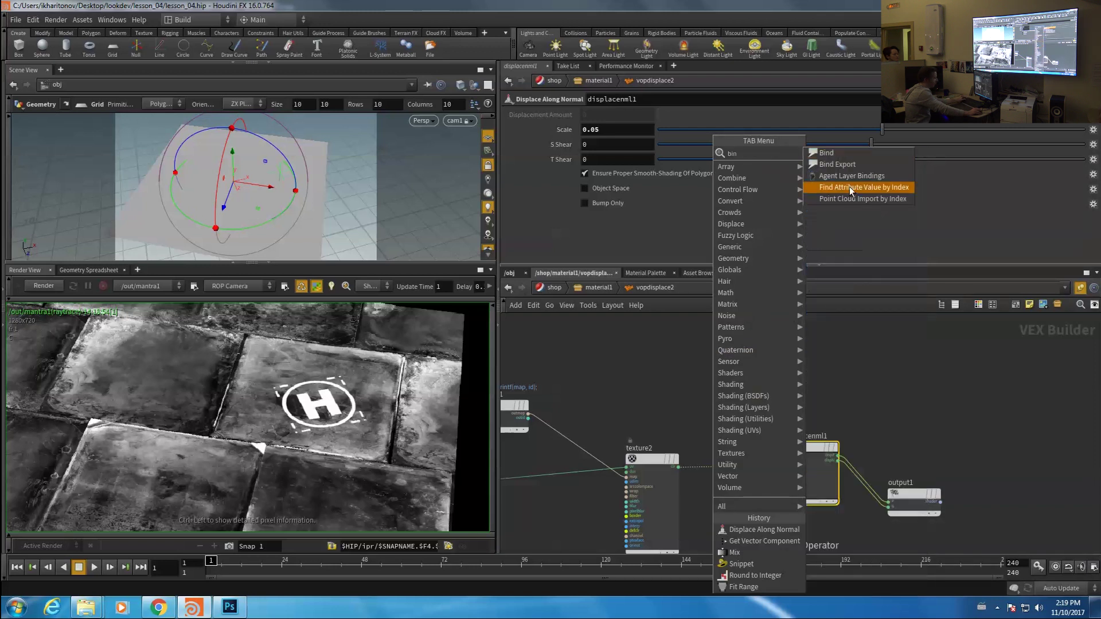
{"action": "key", "text": "Return"}
{"action": "left_click", "coordinate": [747, 402]}
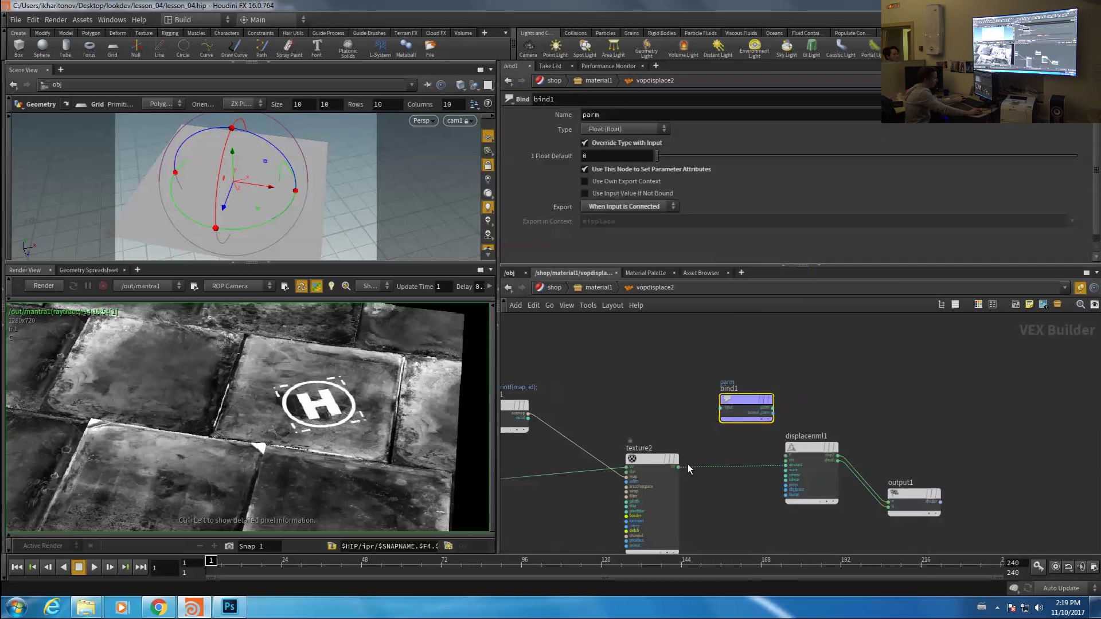
Add an Import Displacement Variable node to vopsurface1 with the variable name dispmap
{"action": "key", "text": "u"}
{"action": "middle_click_drag", "start_coordinate": [648, 360], "coordinate": [653, 427]}
{"action": "double_click", "coordinate": [718, 392]}
{"action": "scroll", "coordinate": [725, 366], "scroll_direction": "up", "scroll_amount": 1}
{"action": "middle_click_drag", "start_coordinate": [725, 365], "coordinate": [766, 399]}
{"action": "key", "text": "Tab"}
{"action": "type", "text": "im"}
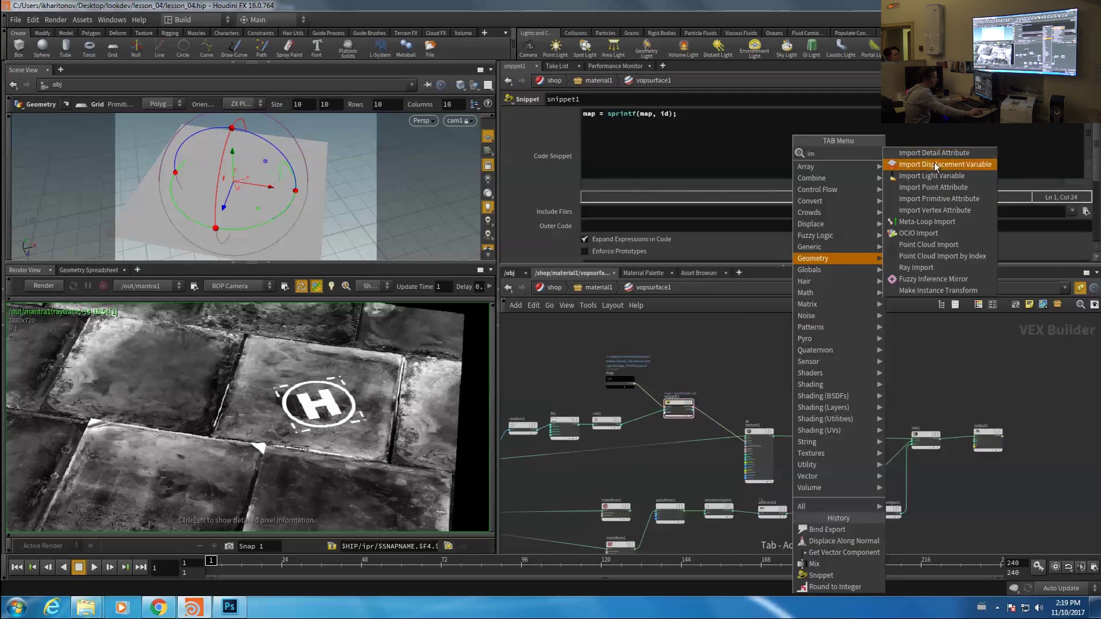
{"action": "left_click", "coordinate": [936, 166]}
{"action": "left_click", "coordinate": [783, 376]}
{"action": "scroll", "coordinate": [837, 374], "scroll_direction": "up", "scroll_amount": 5}
{"action": "key", "text": "Return"}
{"action": "key", "text": "u"}
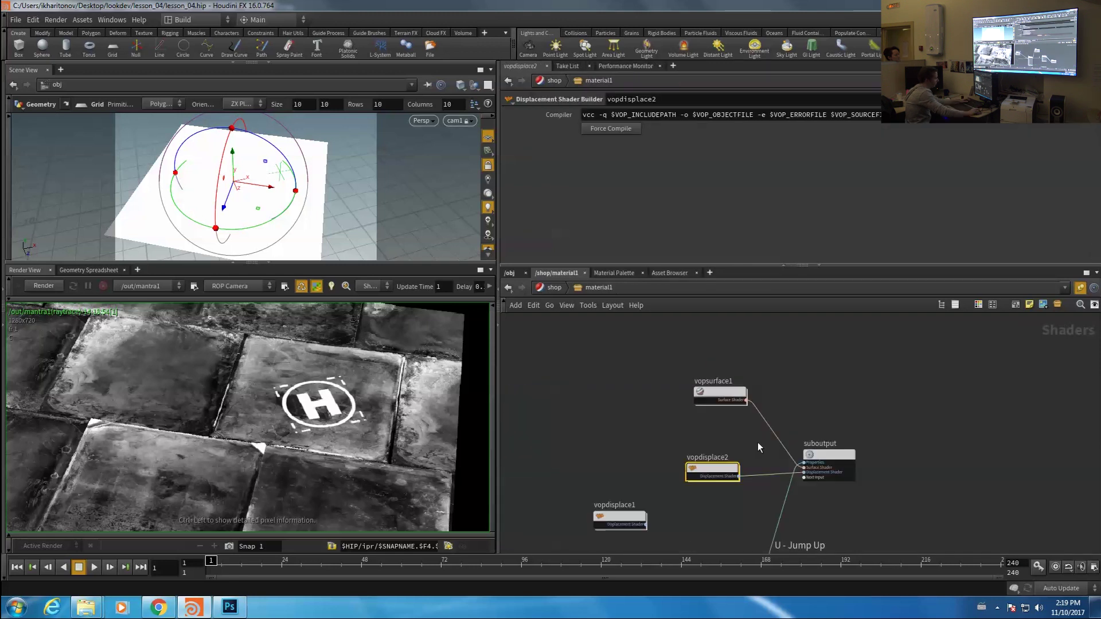
Delete the redundant tile texture chain from vopsurface1, including map, snippet1 and texture2, keeping dimport1 and the decal nodes
{"action": "double_click", "coordinate": [742, 404]}
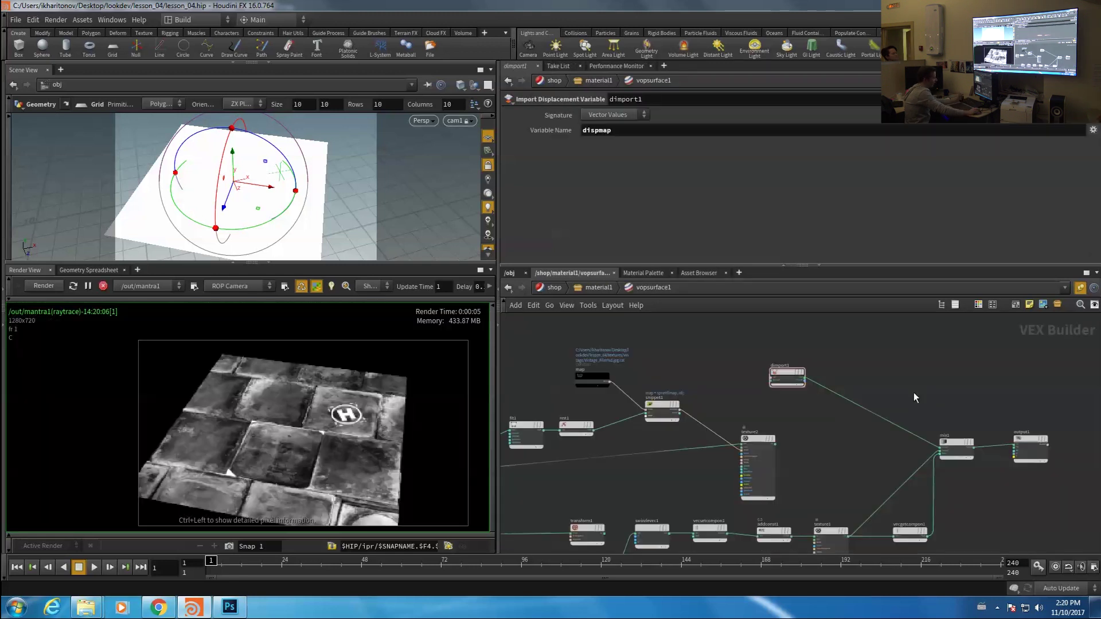
{"action": "left_click_drag", "start_coordinate": [551, 380], "coordinate": [849, 439]}
{"action": "key", "text": "Delete"}
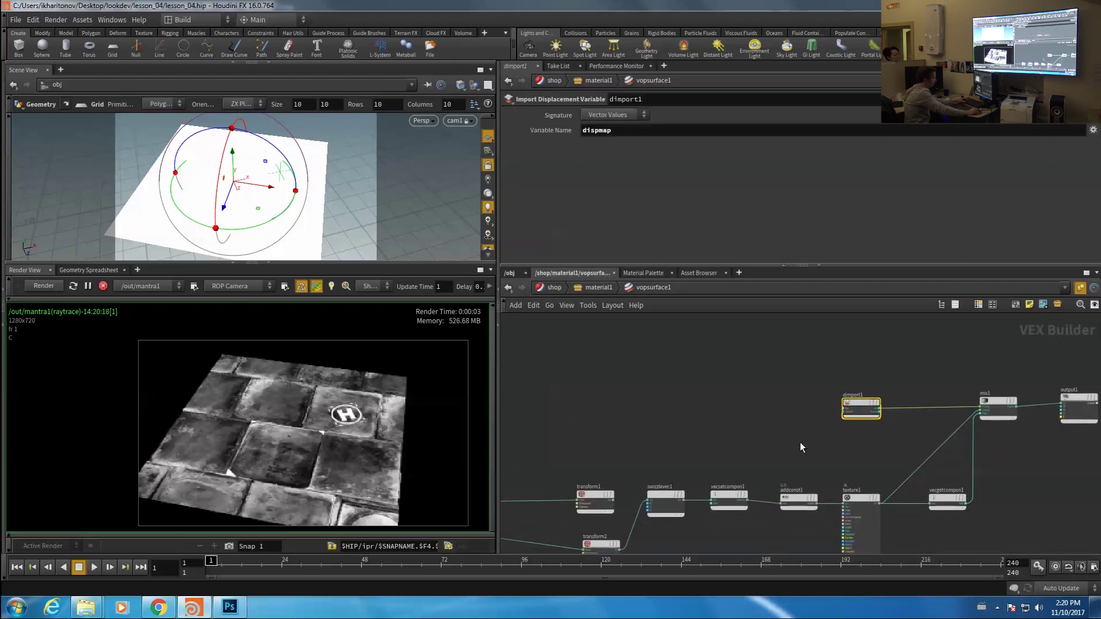
Check the dispmap export on bind1 in vopdisplace2 against the dispmap import in vopsurface1
{"action": "key", "text": "u"}
{"action": "left_click", "coordinate": [711, 466]}
{"action": "key", "text": "i"}
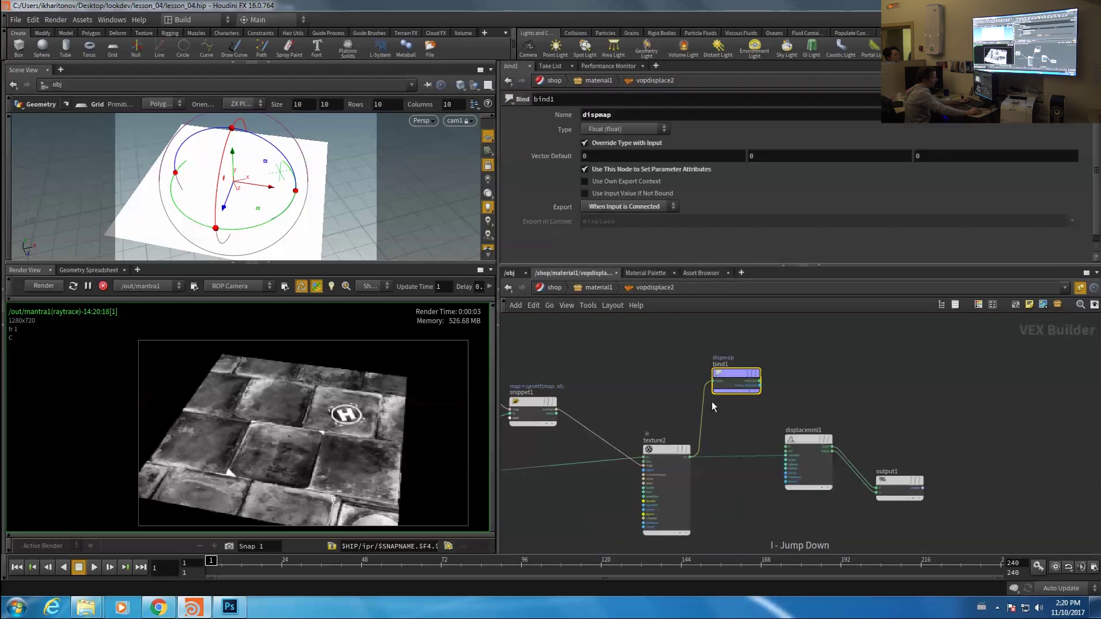
{"action": "key", "text": "u"}
{"action": "double_click", "coordinate": [696, 423]}
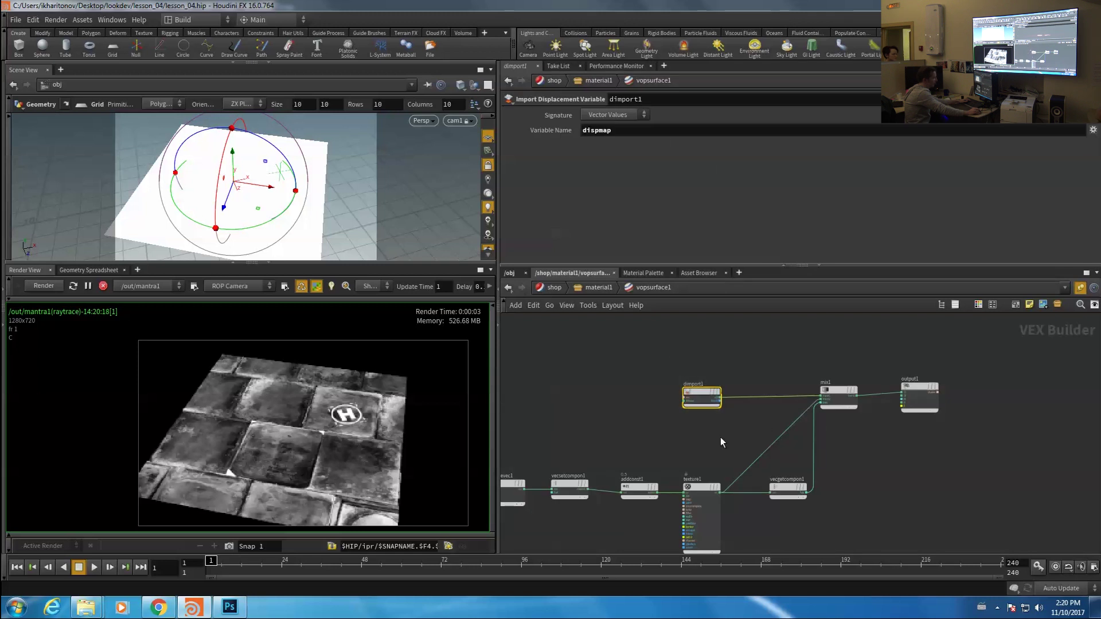
{"action": "key", "text": "Tab"}
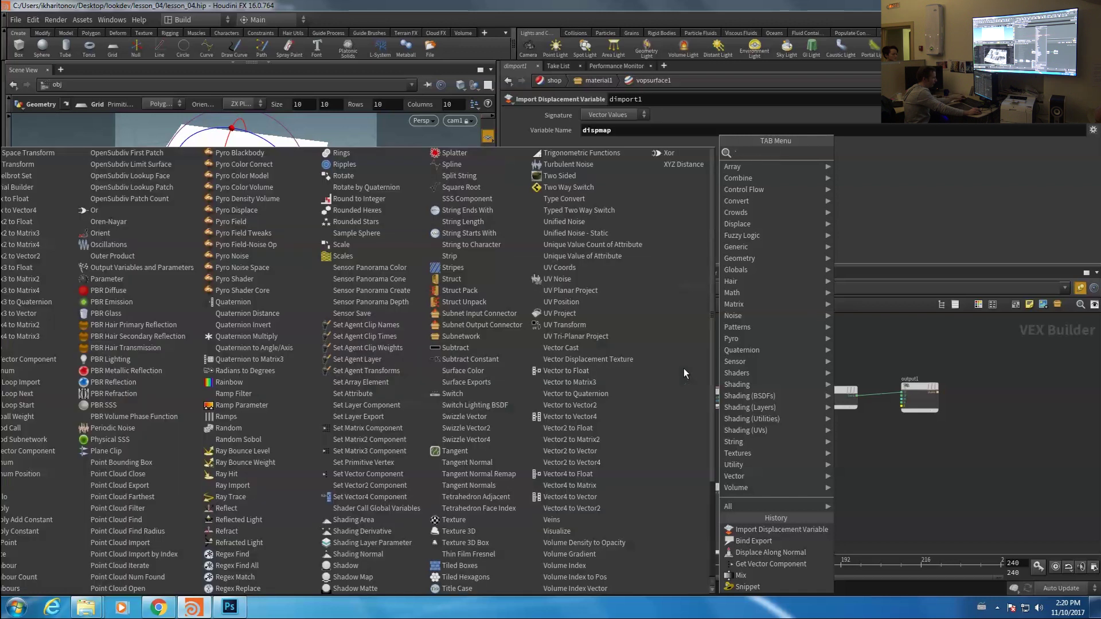
{"action": "key", "text": "Escape"}
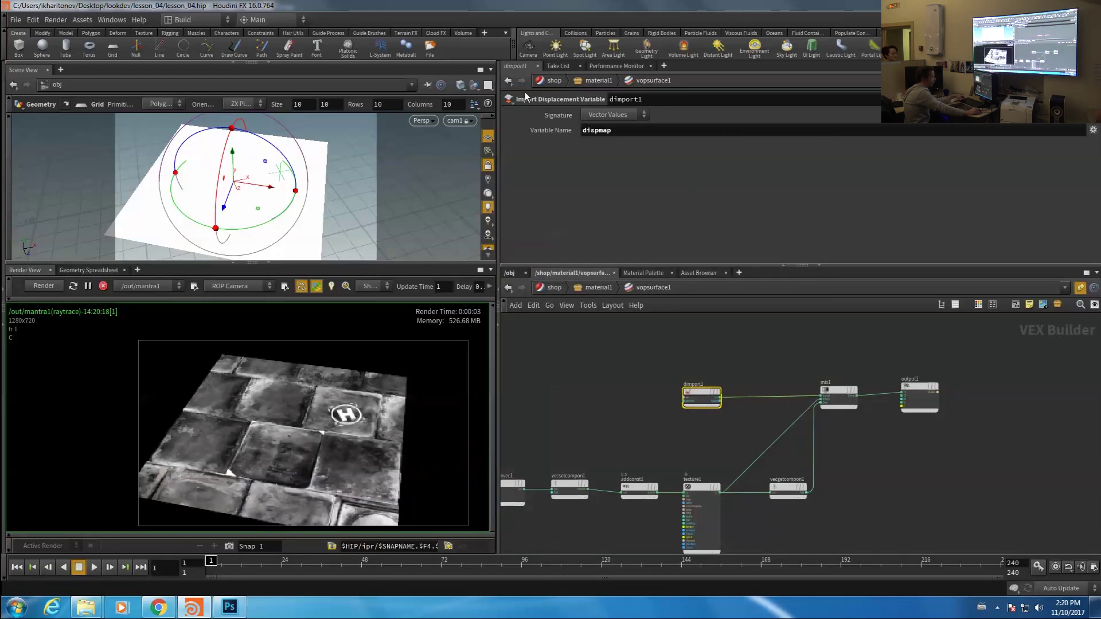
Review the simplified vopsurface1 network and the rendered tiles, and stop the live /out/mantra1 render
{"action": "middle_click_drag", "start_coordinate": [638, 391], "coordinate": [754, 377]}
{"action": "scroll", "coordinate": [753, 376], "scroll_direction": "down", "scroll_amount": 2}
{"action": "scroll", "coordinate": [323, 385], "scroll_direction": "up", "scroll_amount": 2}
{"action": "middle_click_drag", "start_coordinate": [323, 385], "coordinate": [323, 365]}
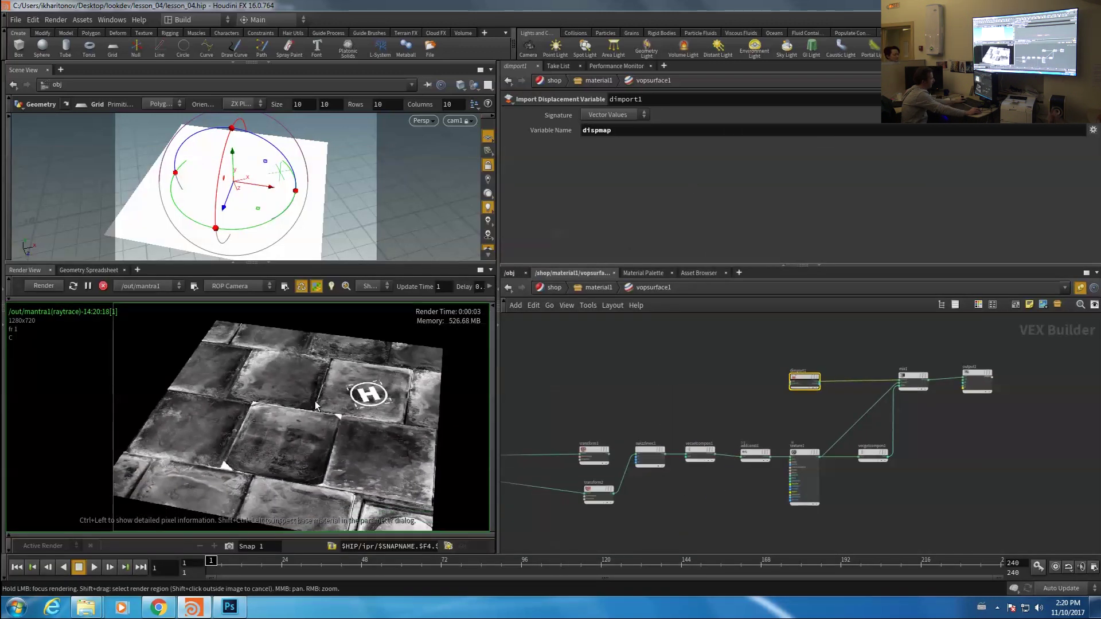
{"action": "left_click", "coordinate": [102, 285]}
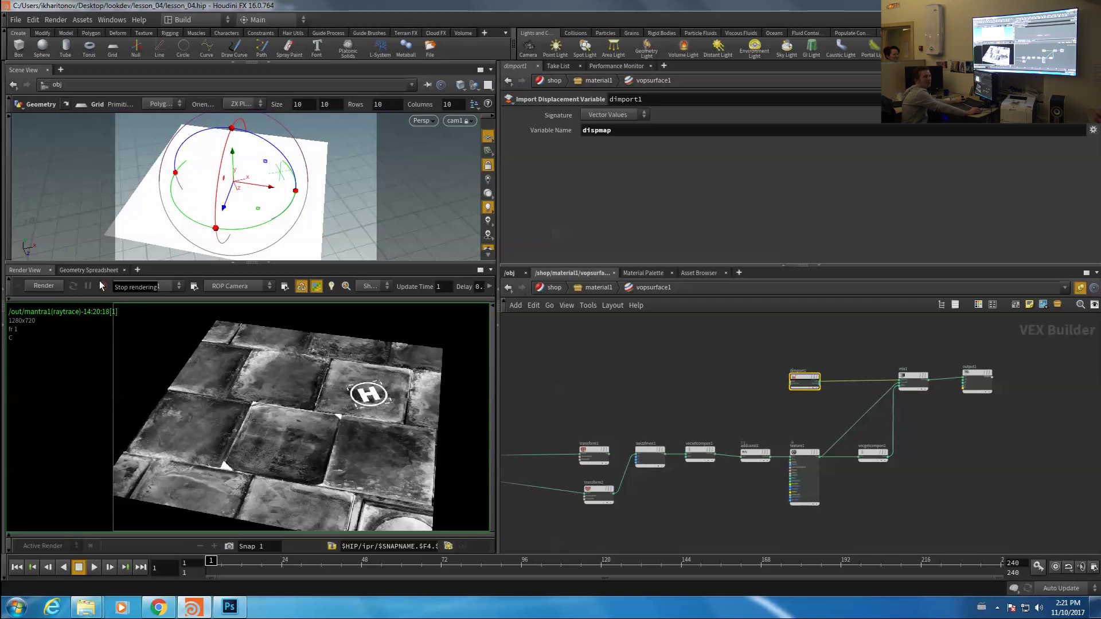